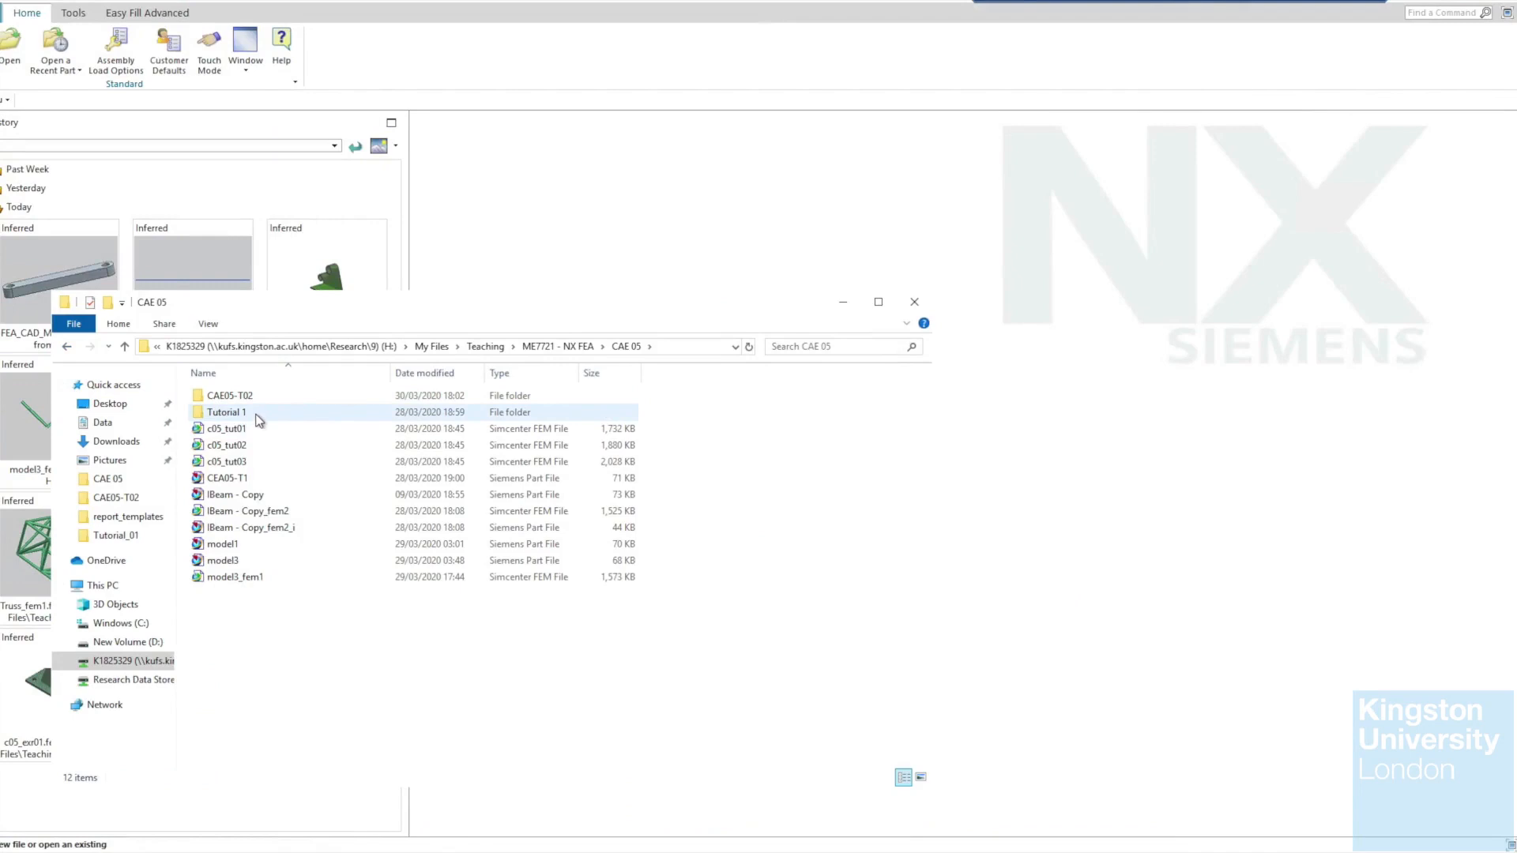
Open the Bar part from the Group A folder under ME5013 - NX, NX Classes, NX FEA.
double_click(258, 419)
left_click(67, 348)
left_click(67, 348)
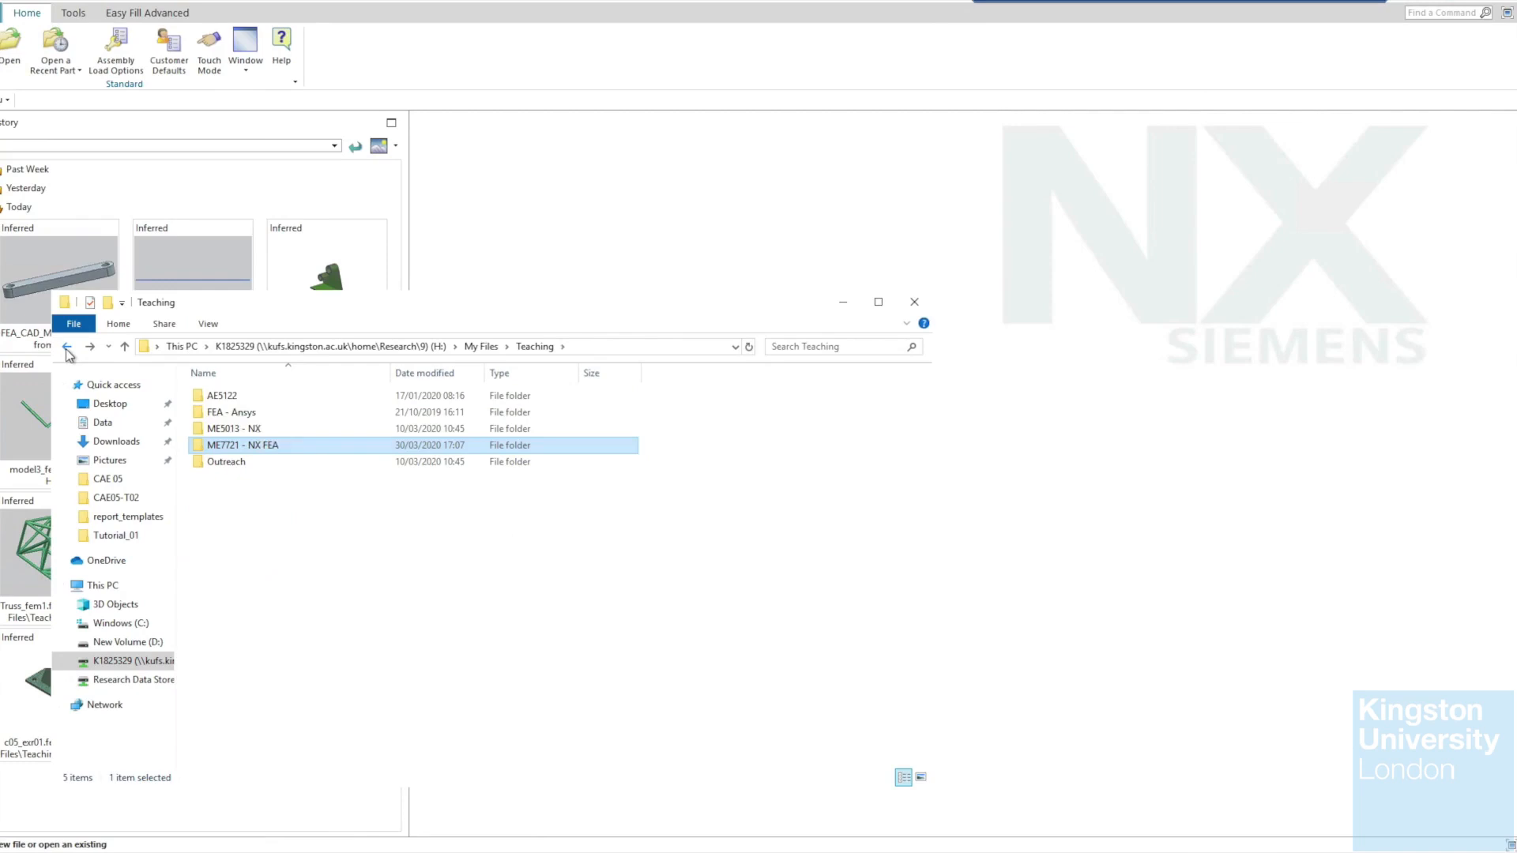
double_click(215, 431)
double_click(229, 397)
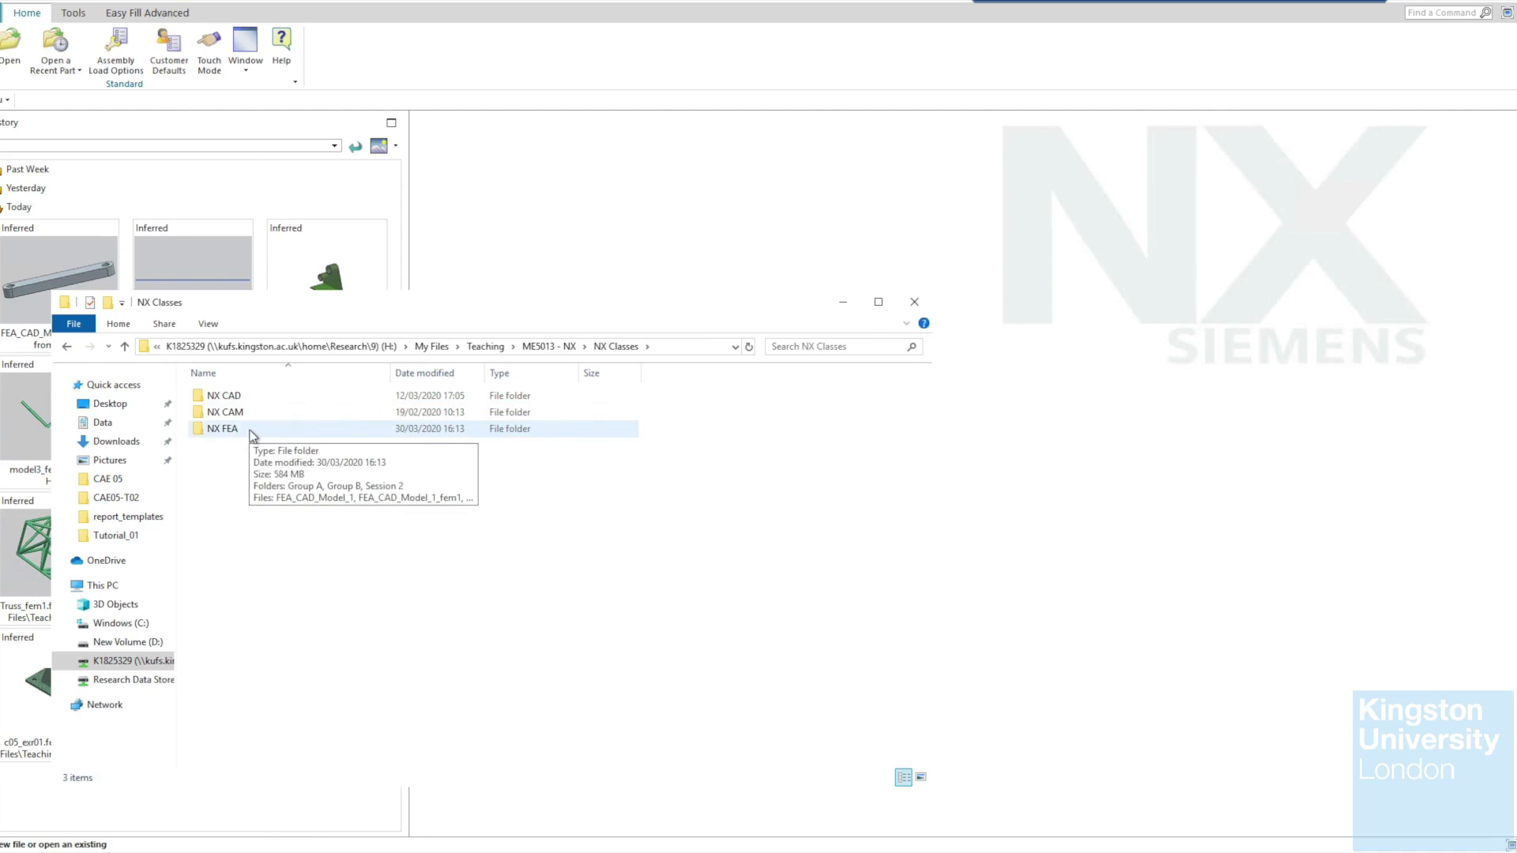
double_click(251, 431)
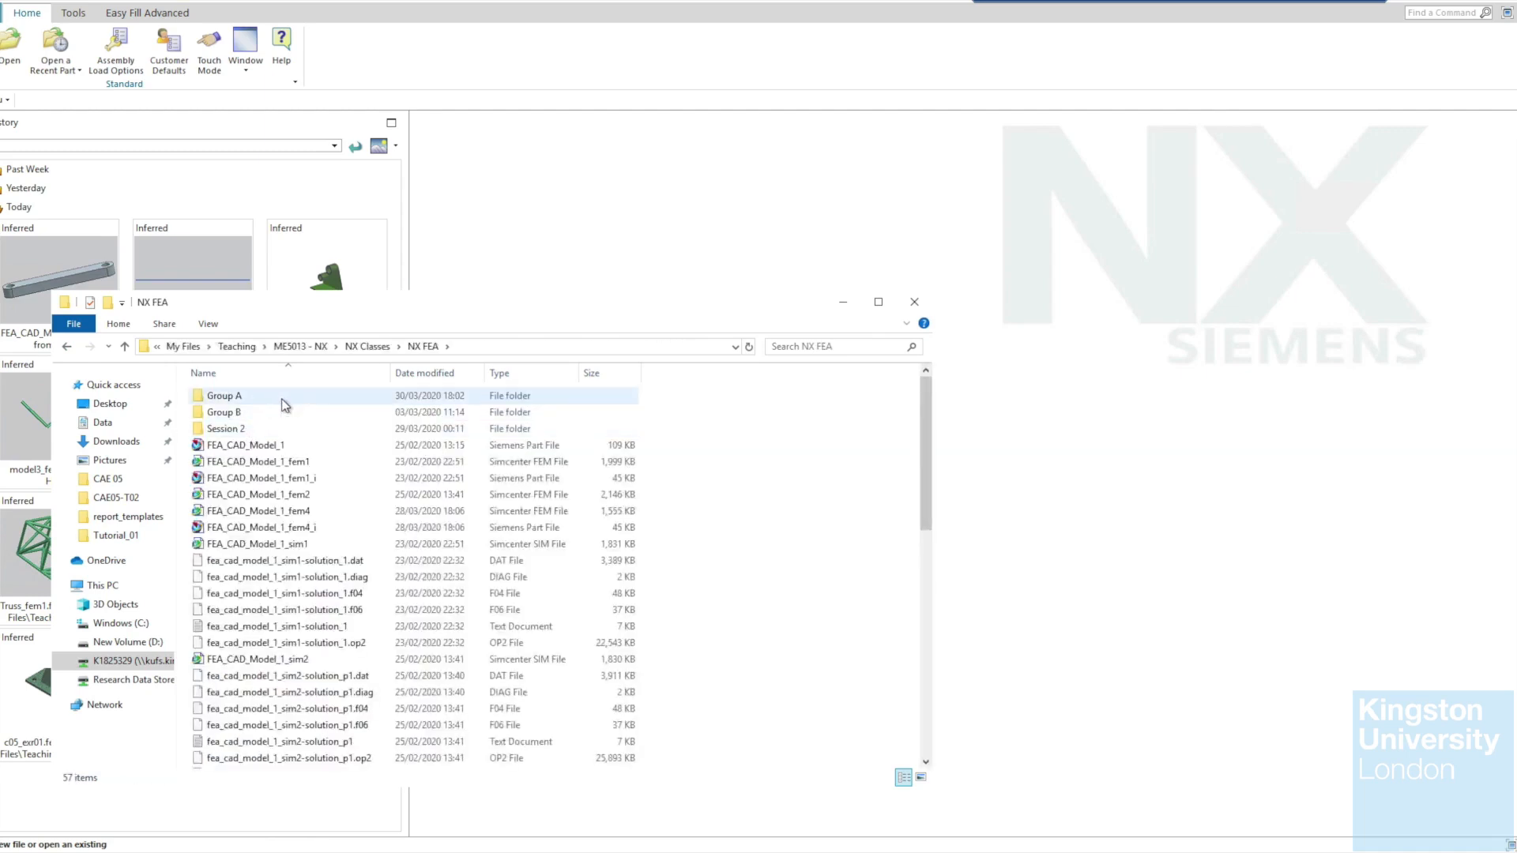
double_click(283, 400)
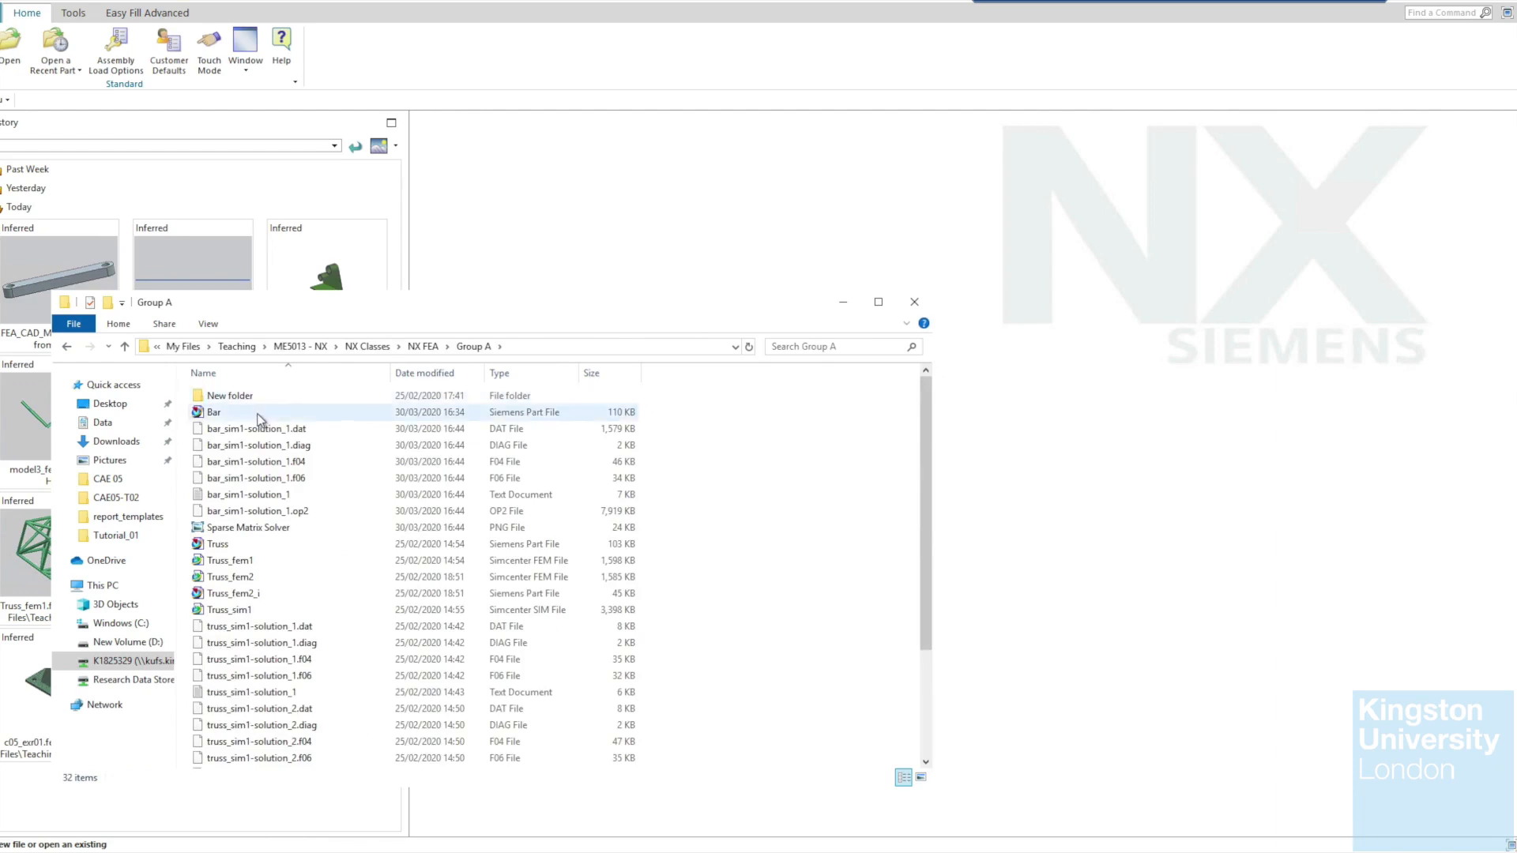
double_click(258, 414)
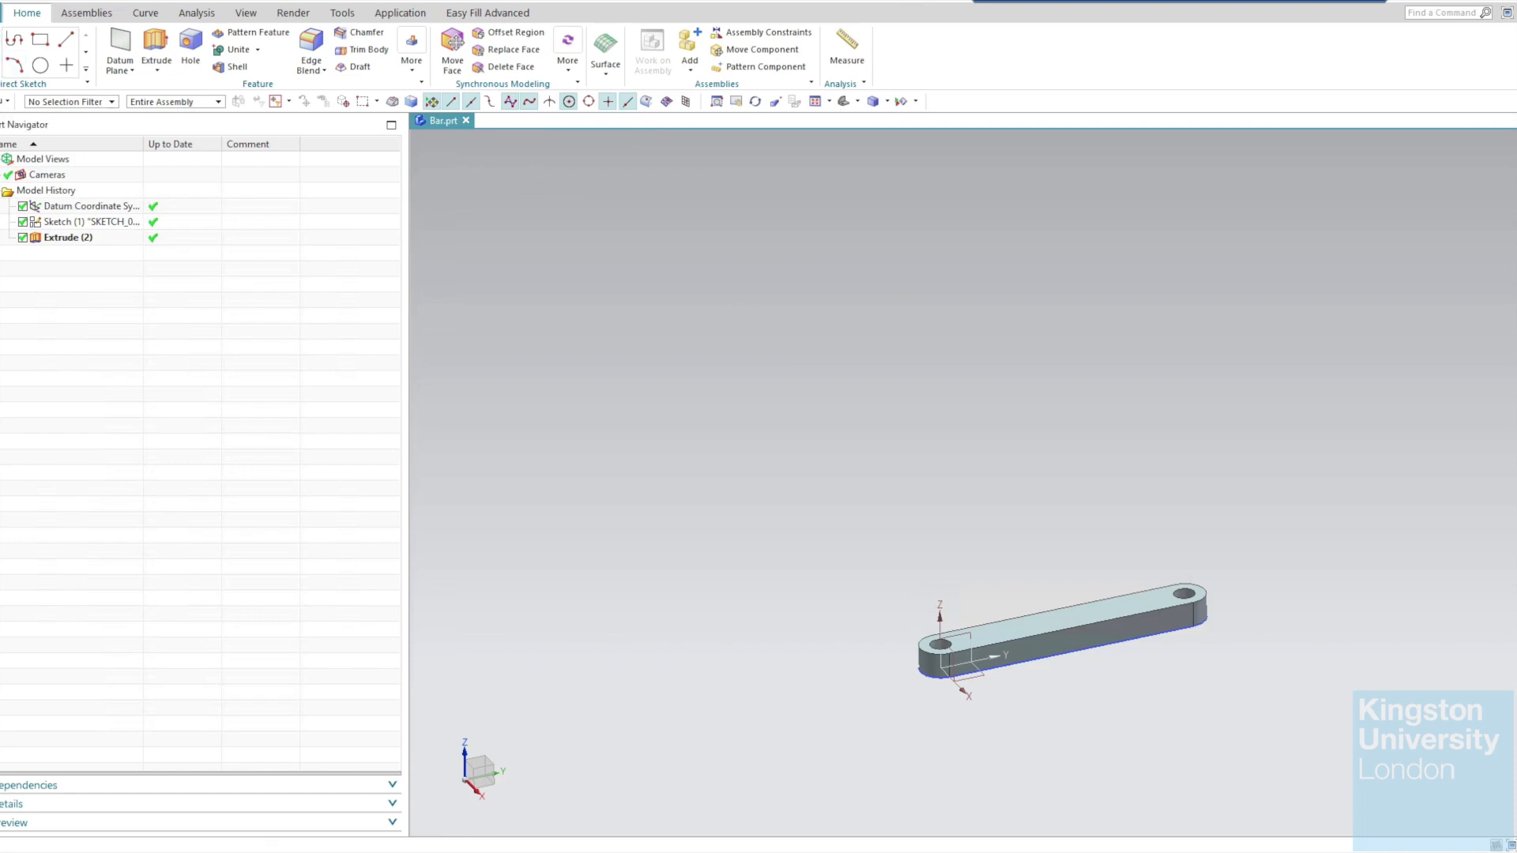
Switch the Bar part to the Pre/Post simulation application.
key("alt+f")
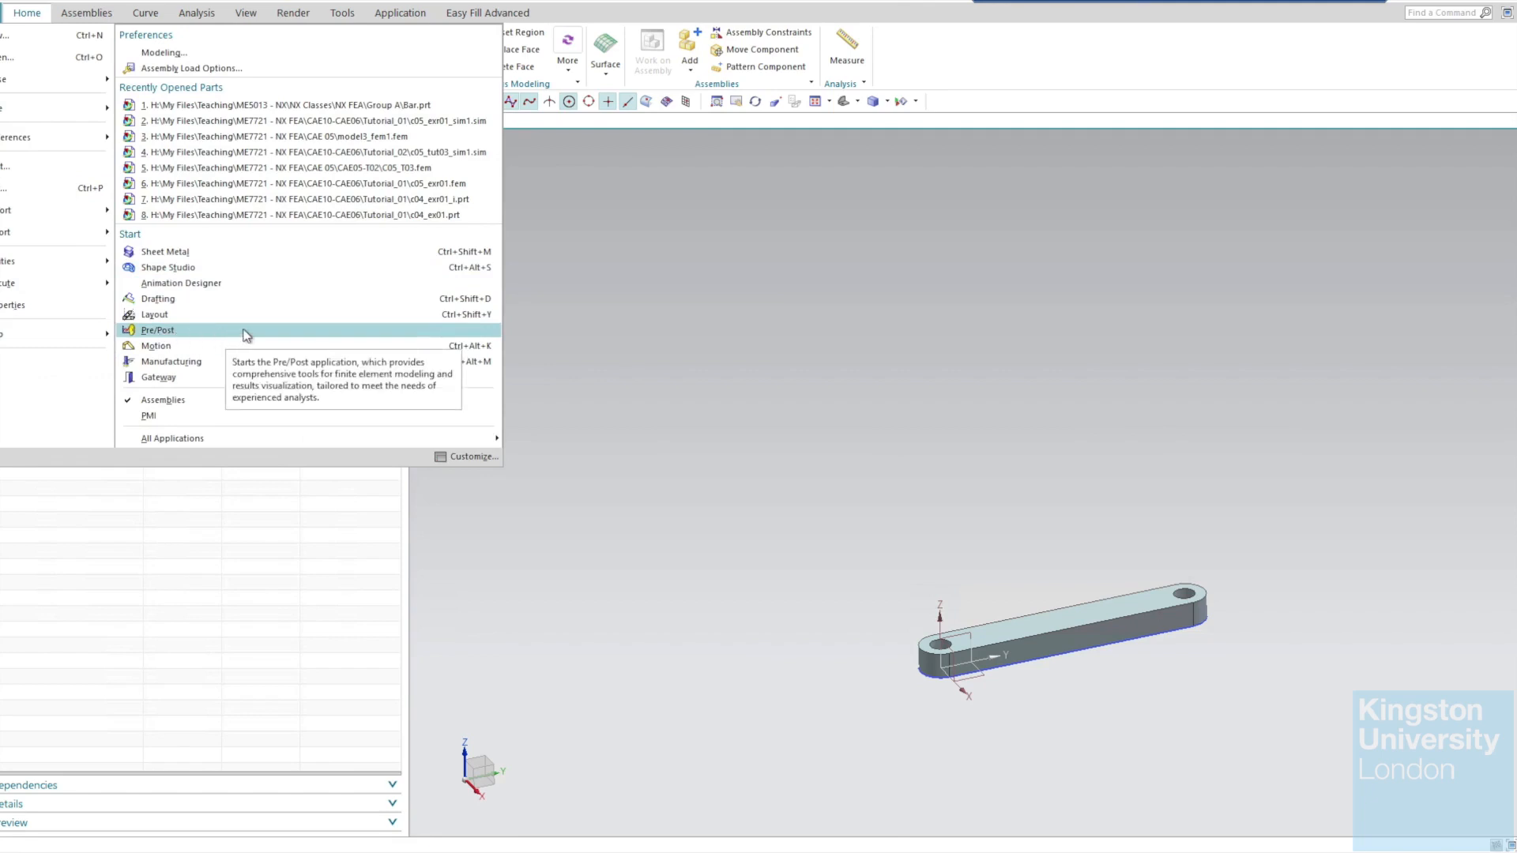
left_click(400, 13)
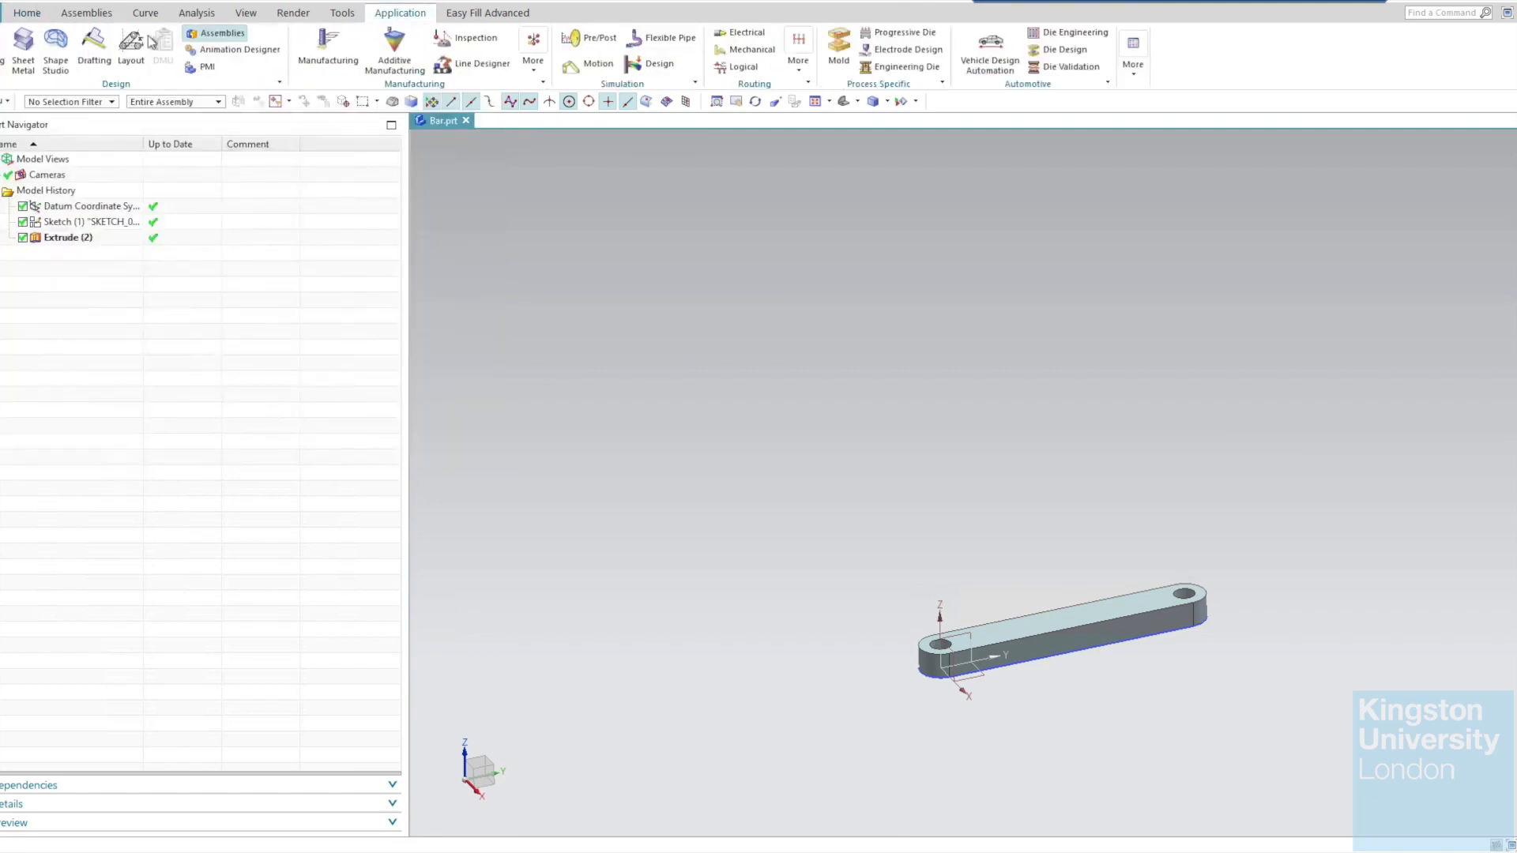
left_click(27, 13)
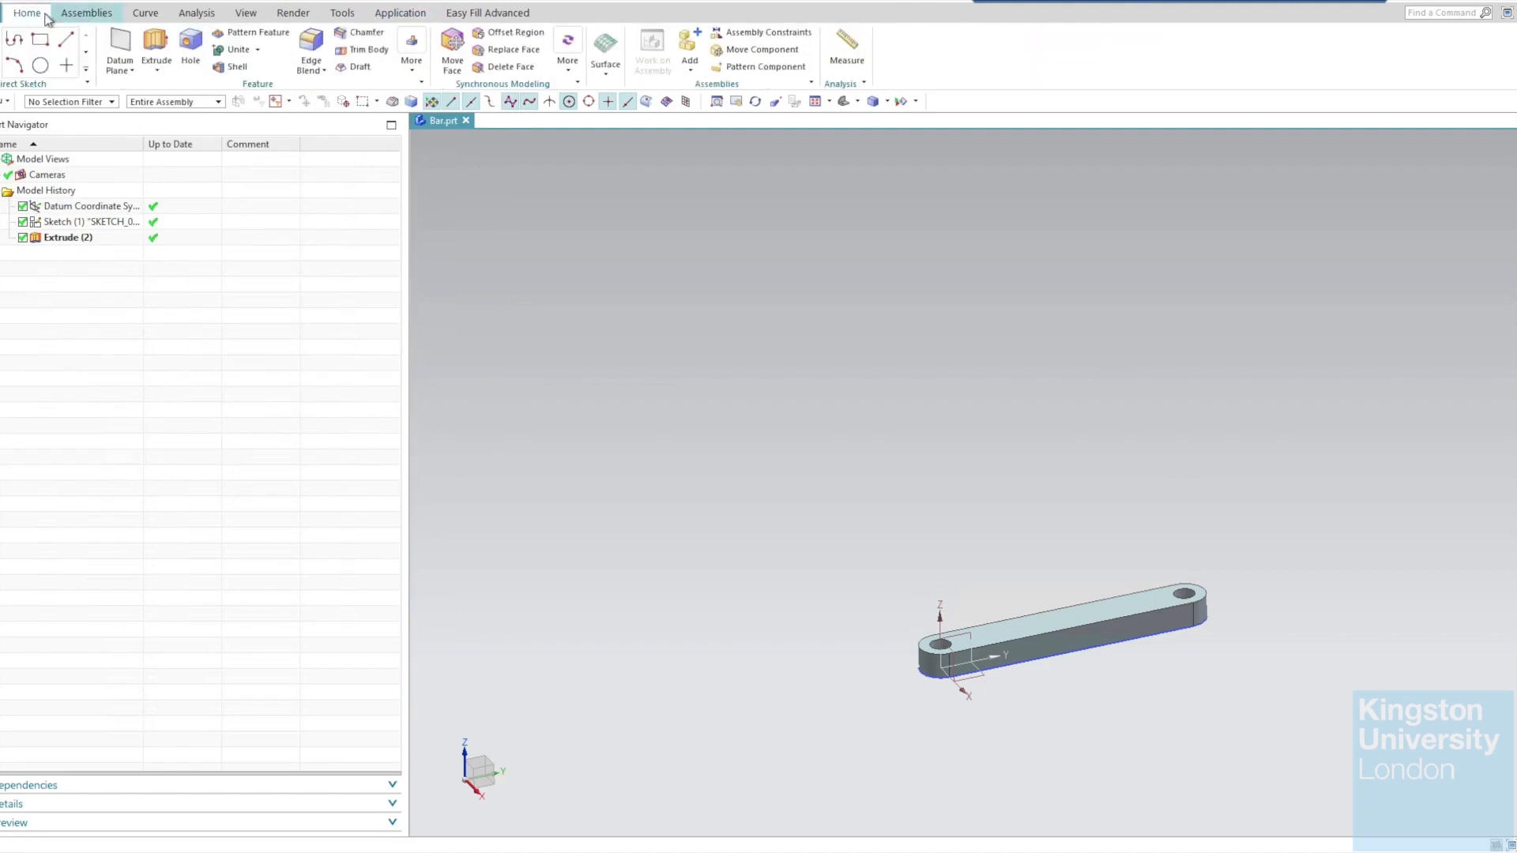
left_click(397, 14)
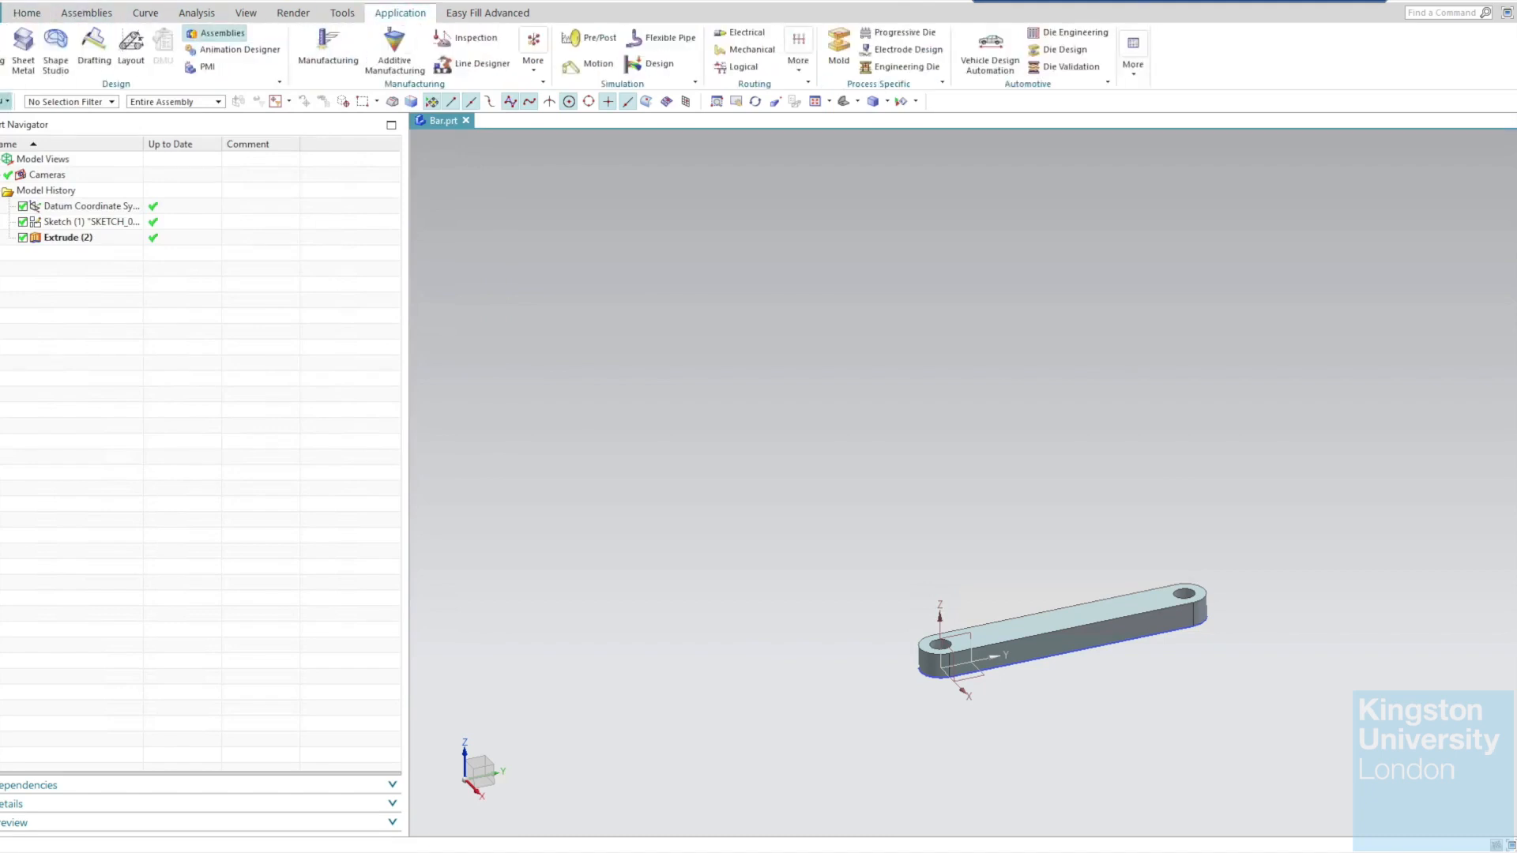
left_click(601, 36)
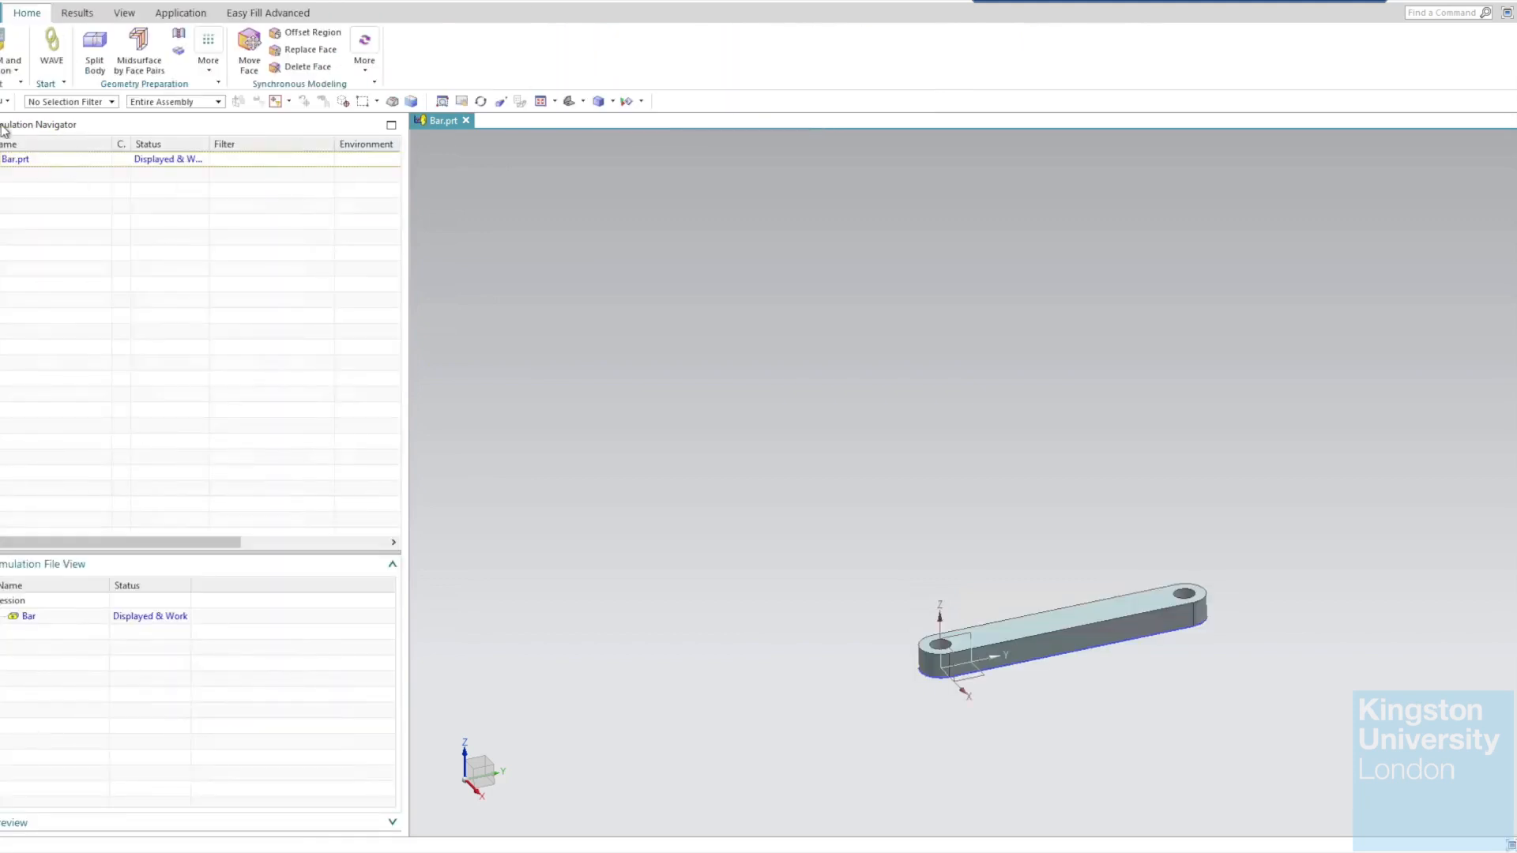
Start a new FEM and simulation with Bodies to Use set to Select, choosing the bar body and including no extra CAD geometry.
left_click(13, 72)
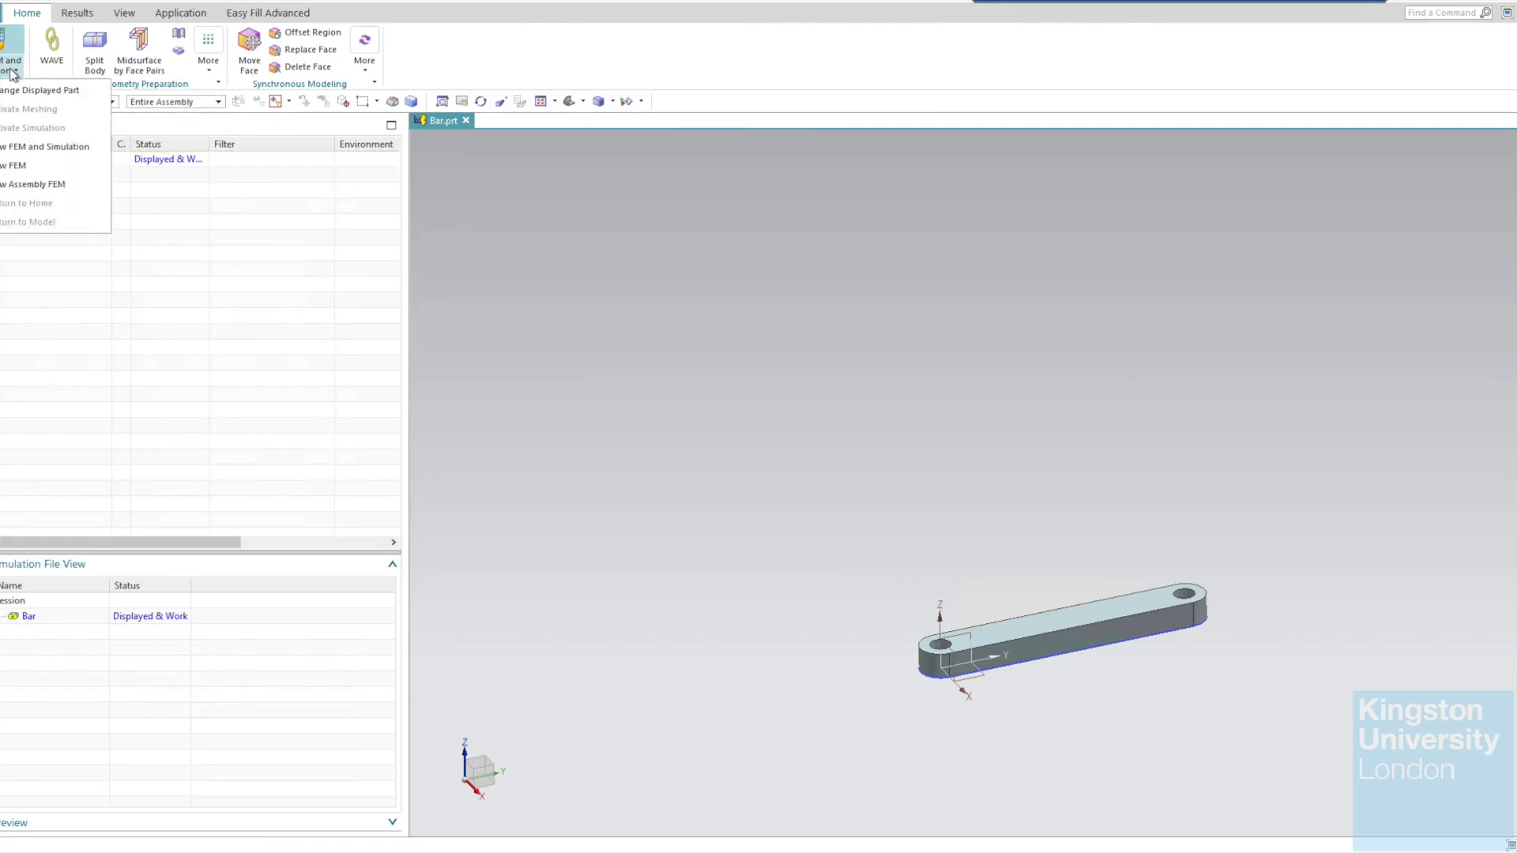
left_click(86, 147)
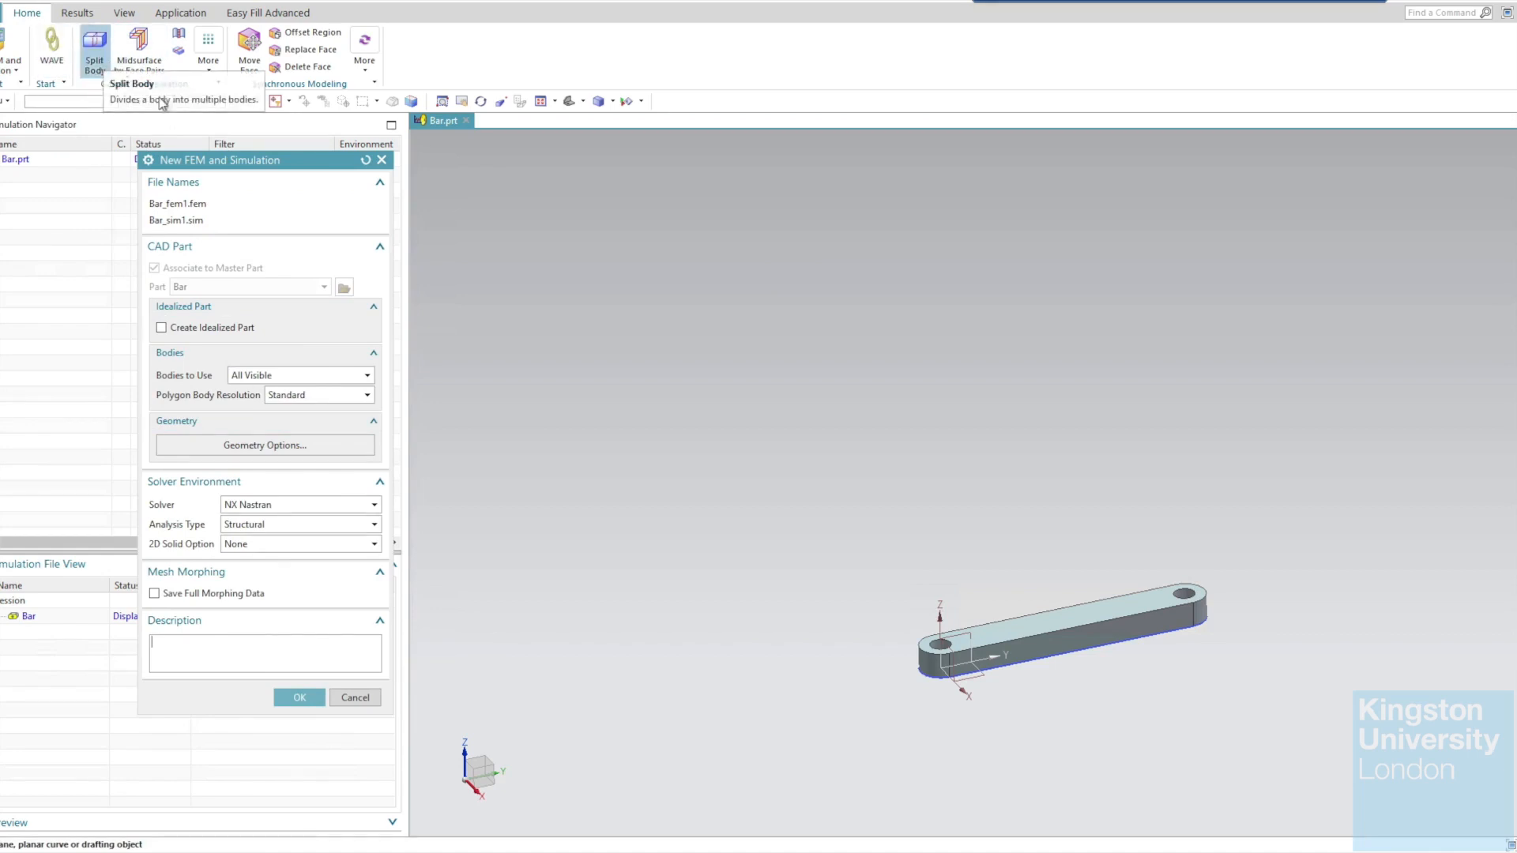
left_click(276, 376)
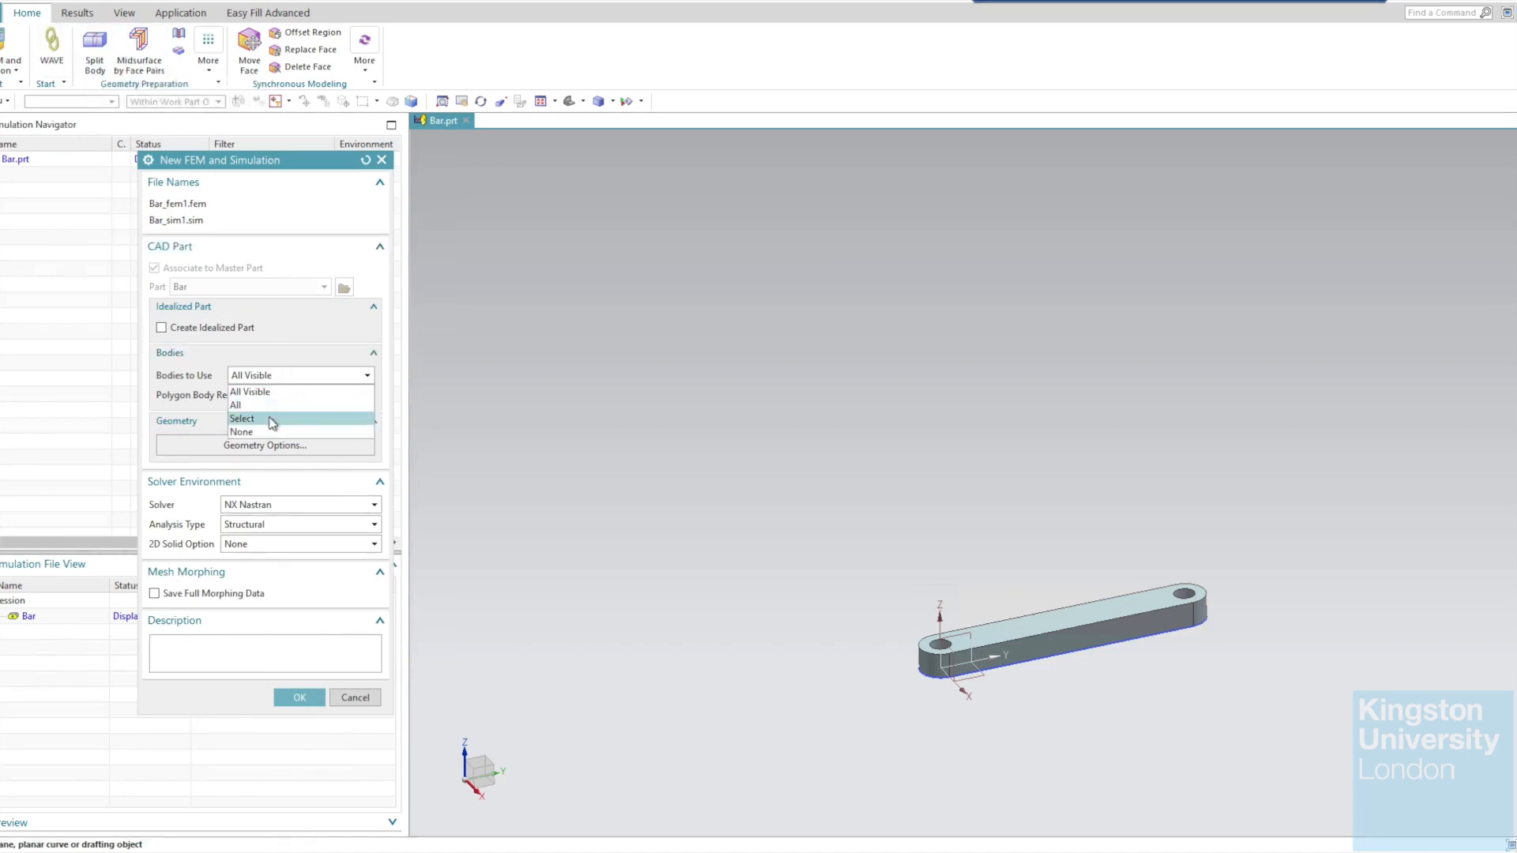
left_click(271, 420)
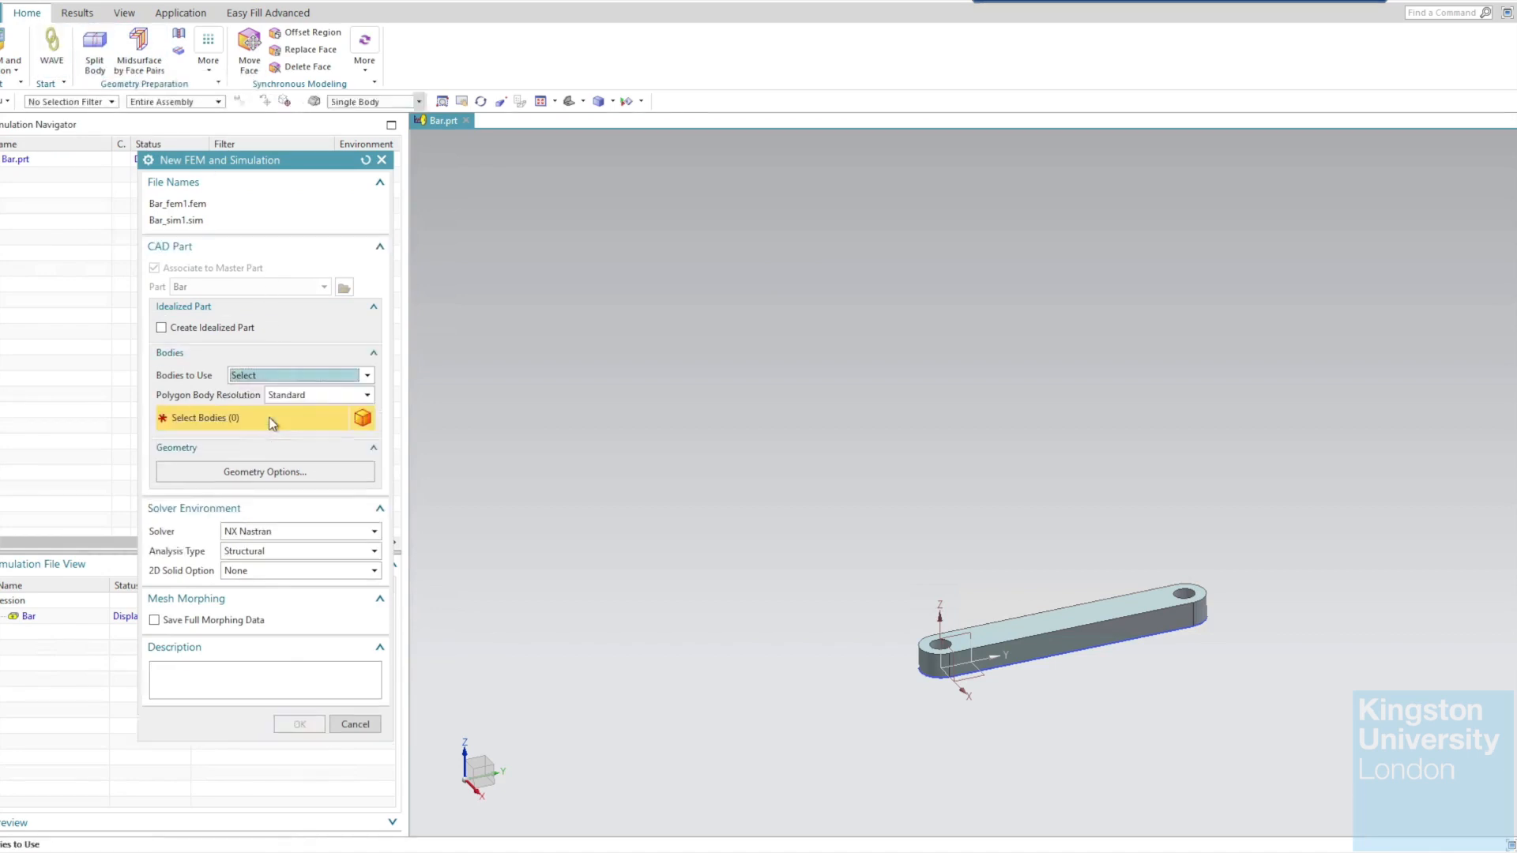
left_click(251, 378)
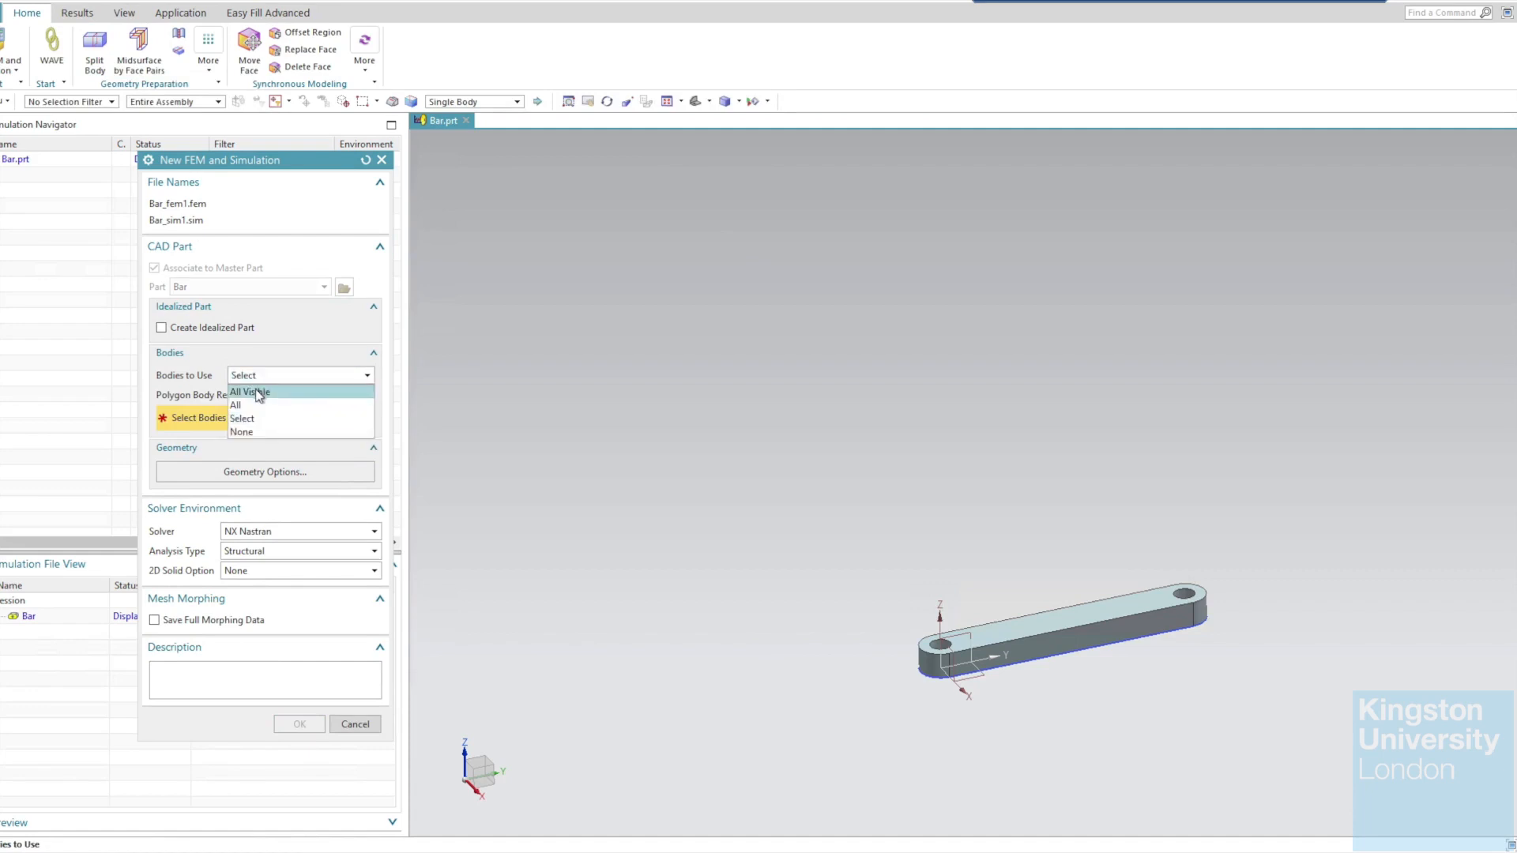
left_click(259, 395)
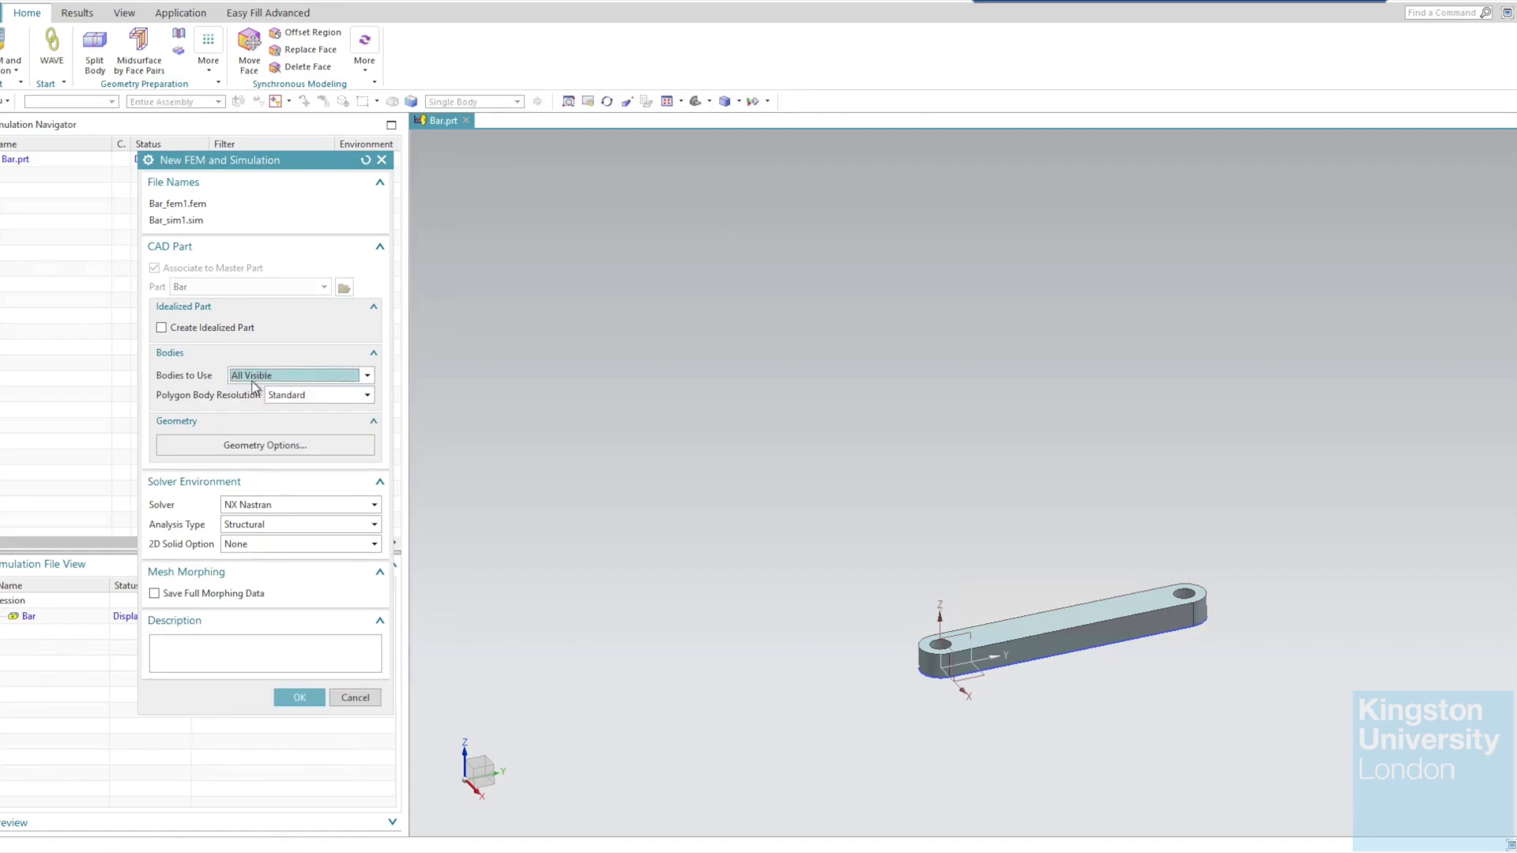
left_click(254, 377)
left_click(264, 420)
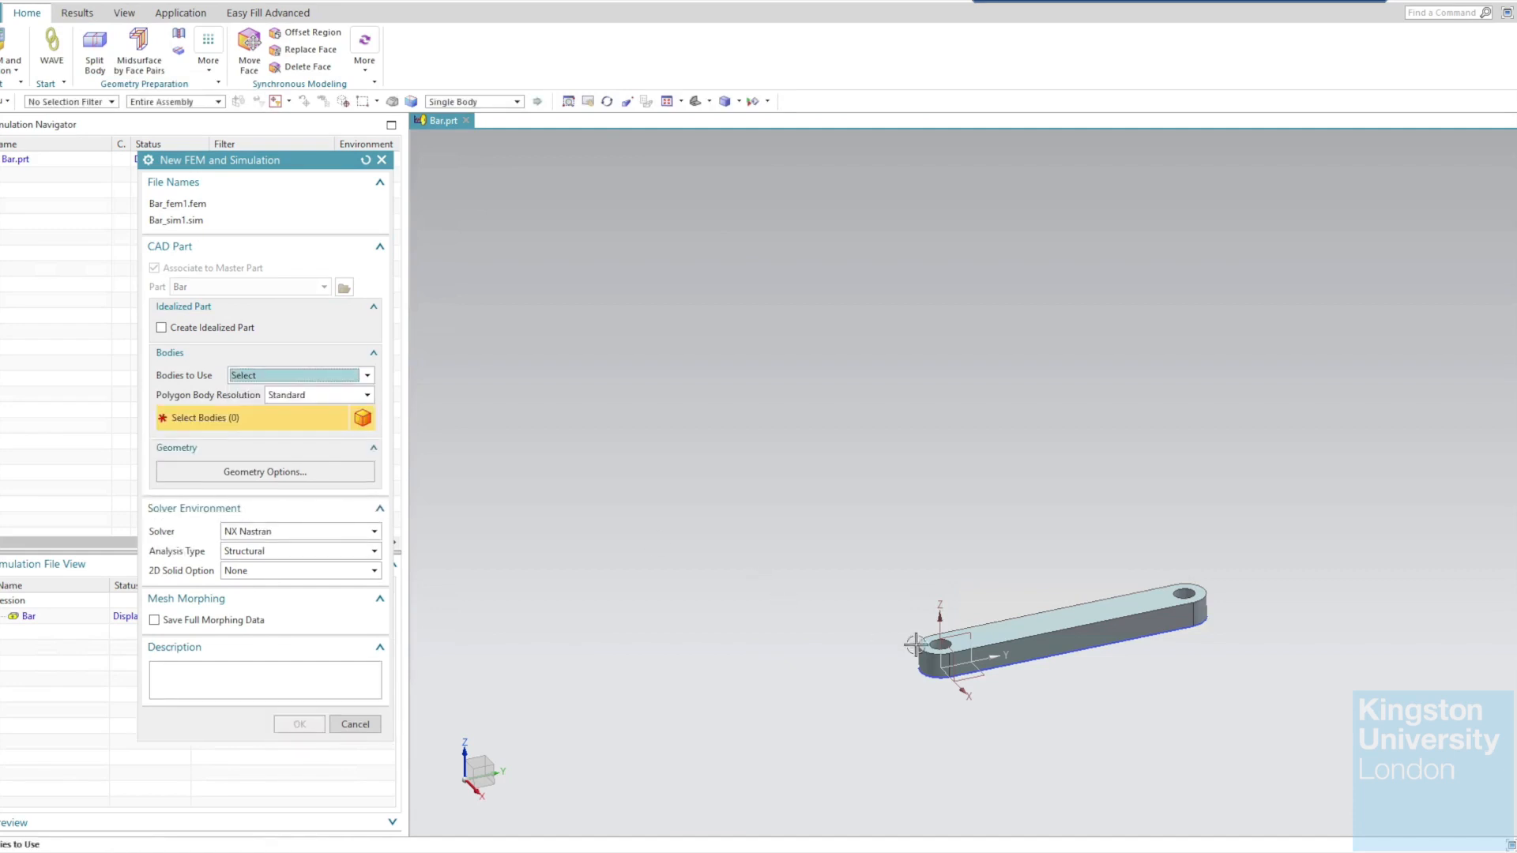
left_click(1000, 631)
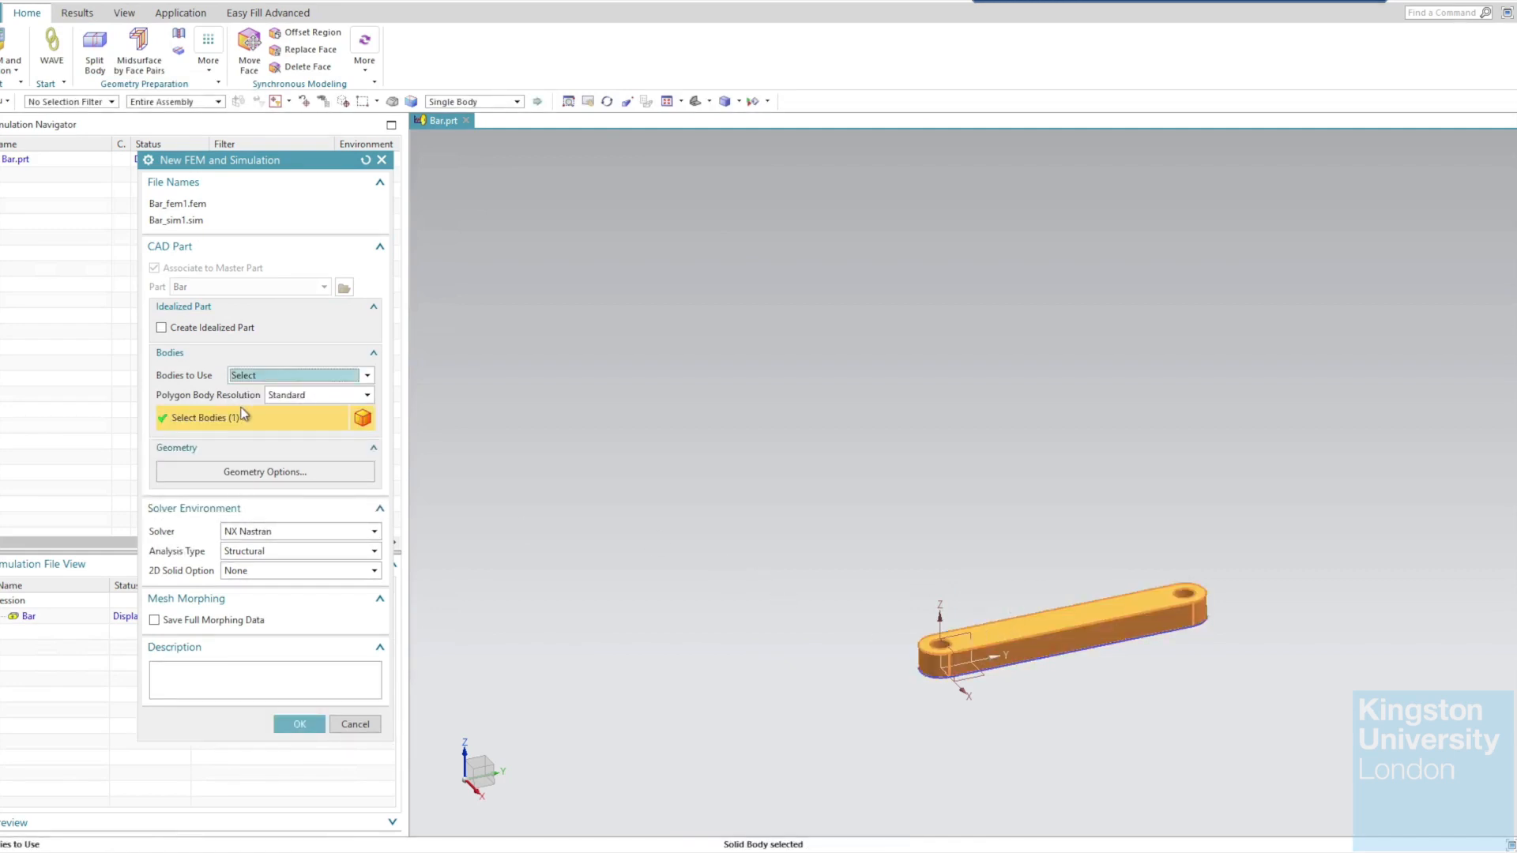
left_click(277, 474)
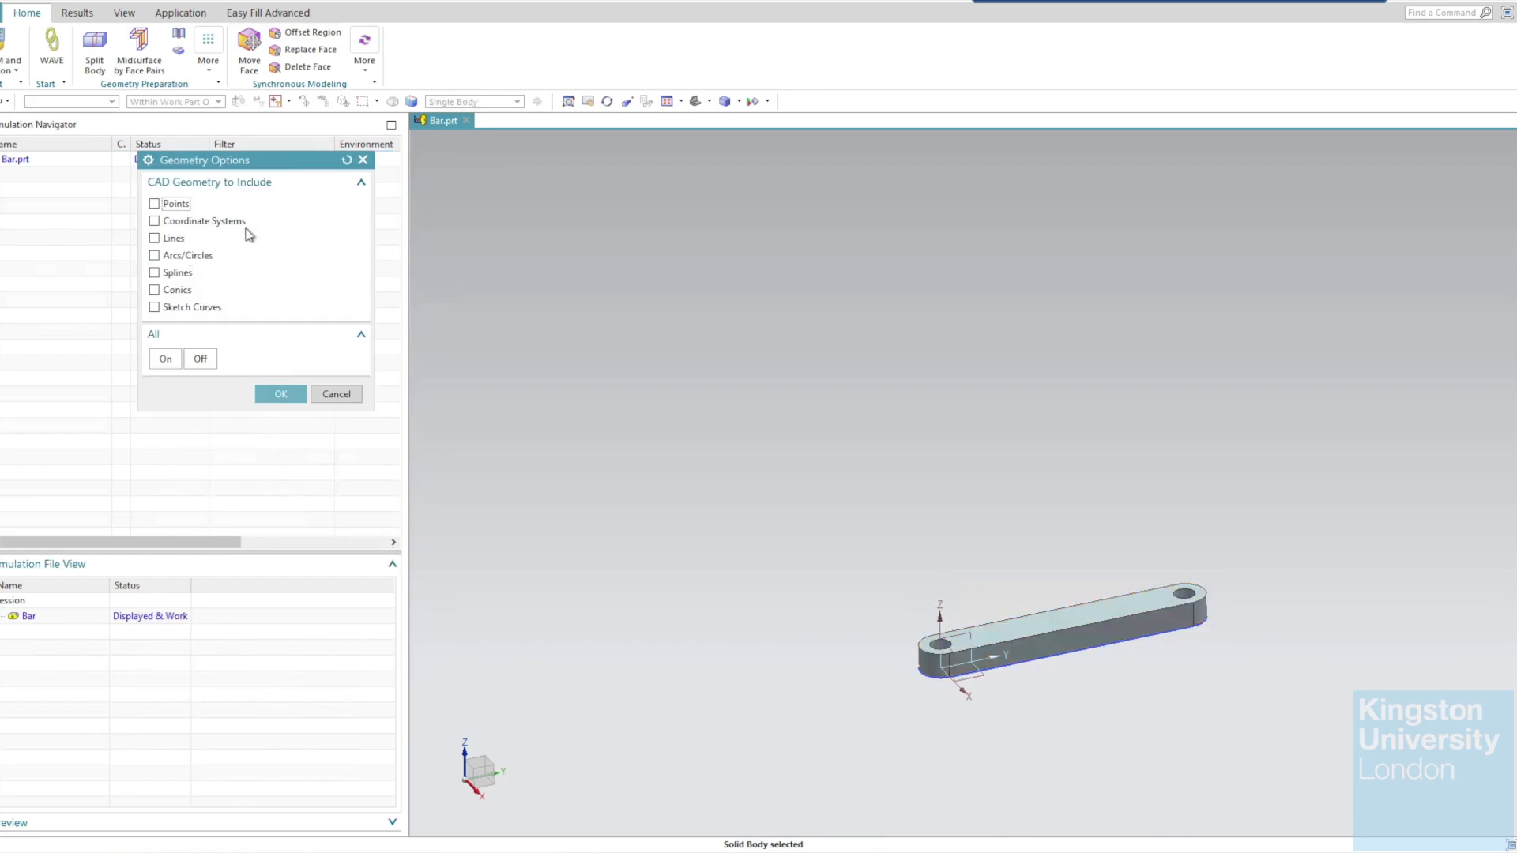
left_click(284, 394)
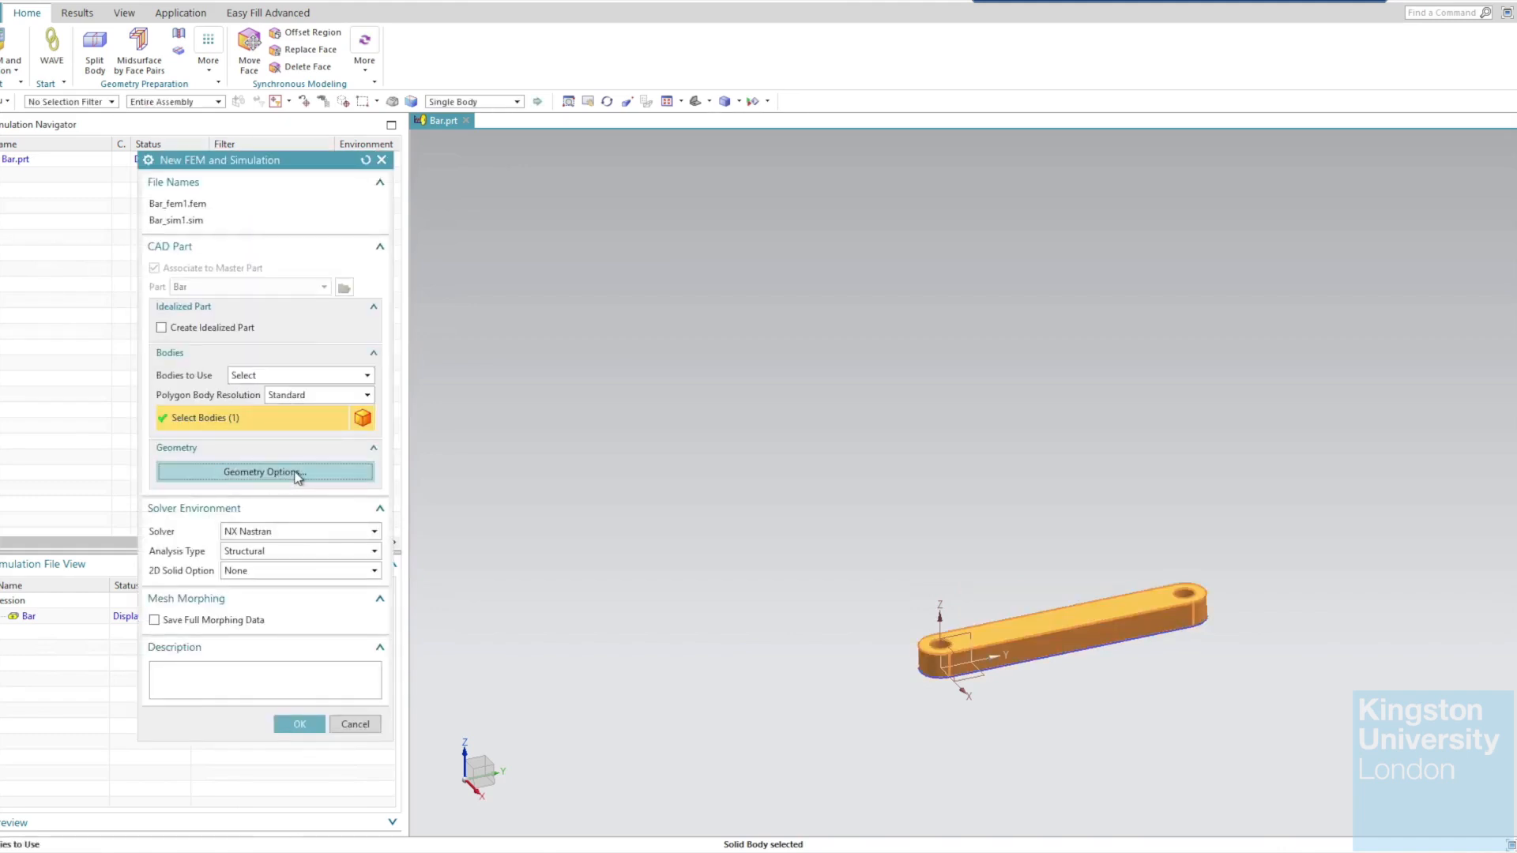
Set the solver environment to NX Nastran with the Structural analysis type and create the FEM and simulation files.
left_click(301, 535)
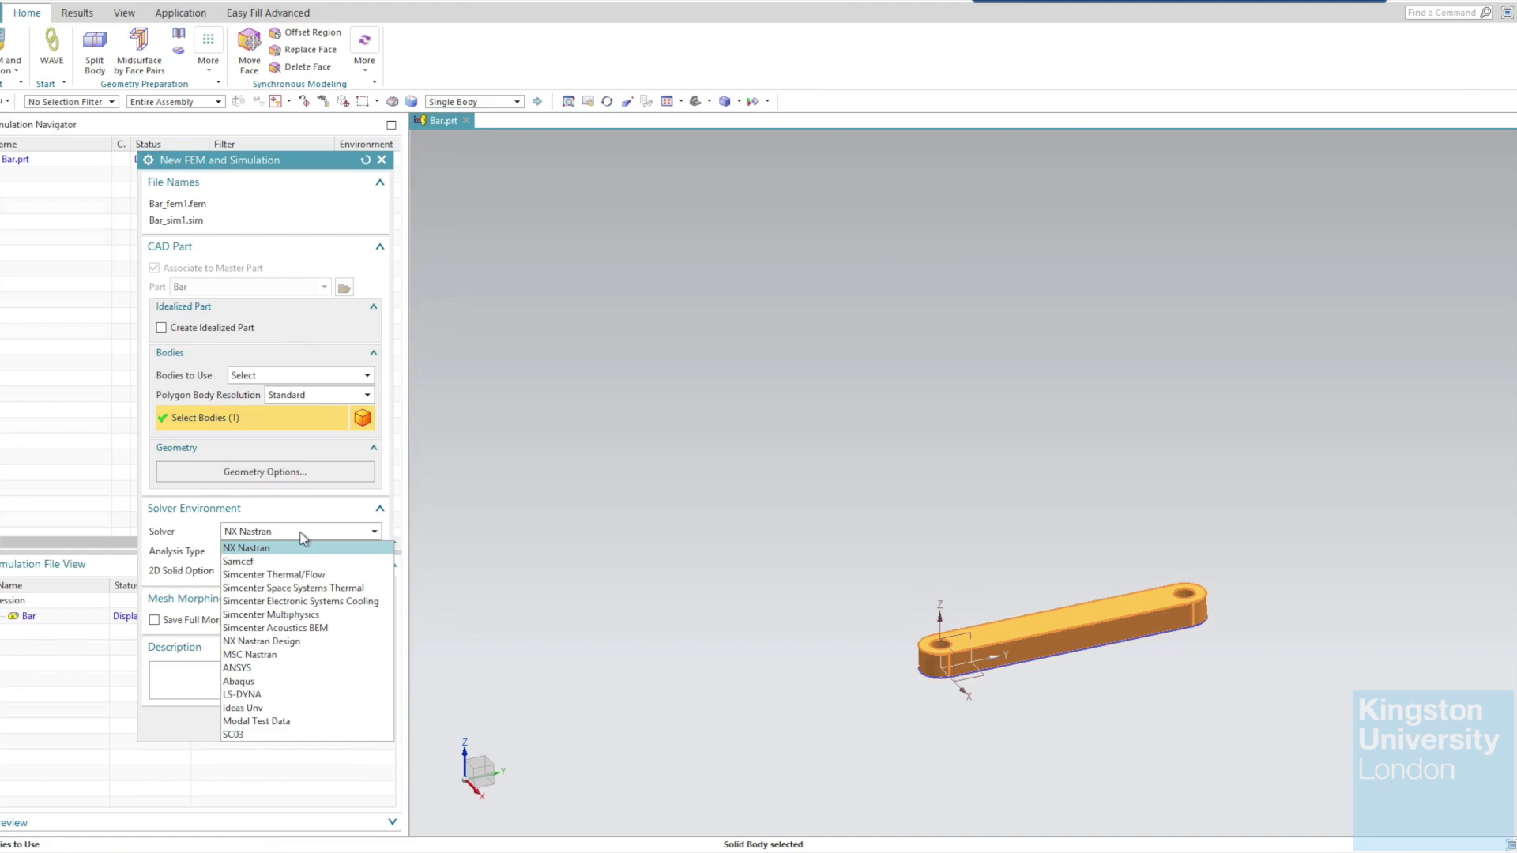
left_click(298, 547)
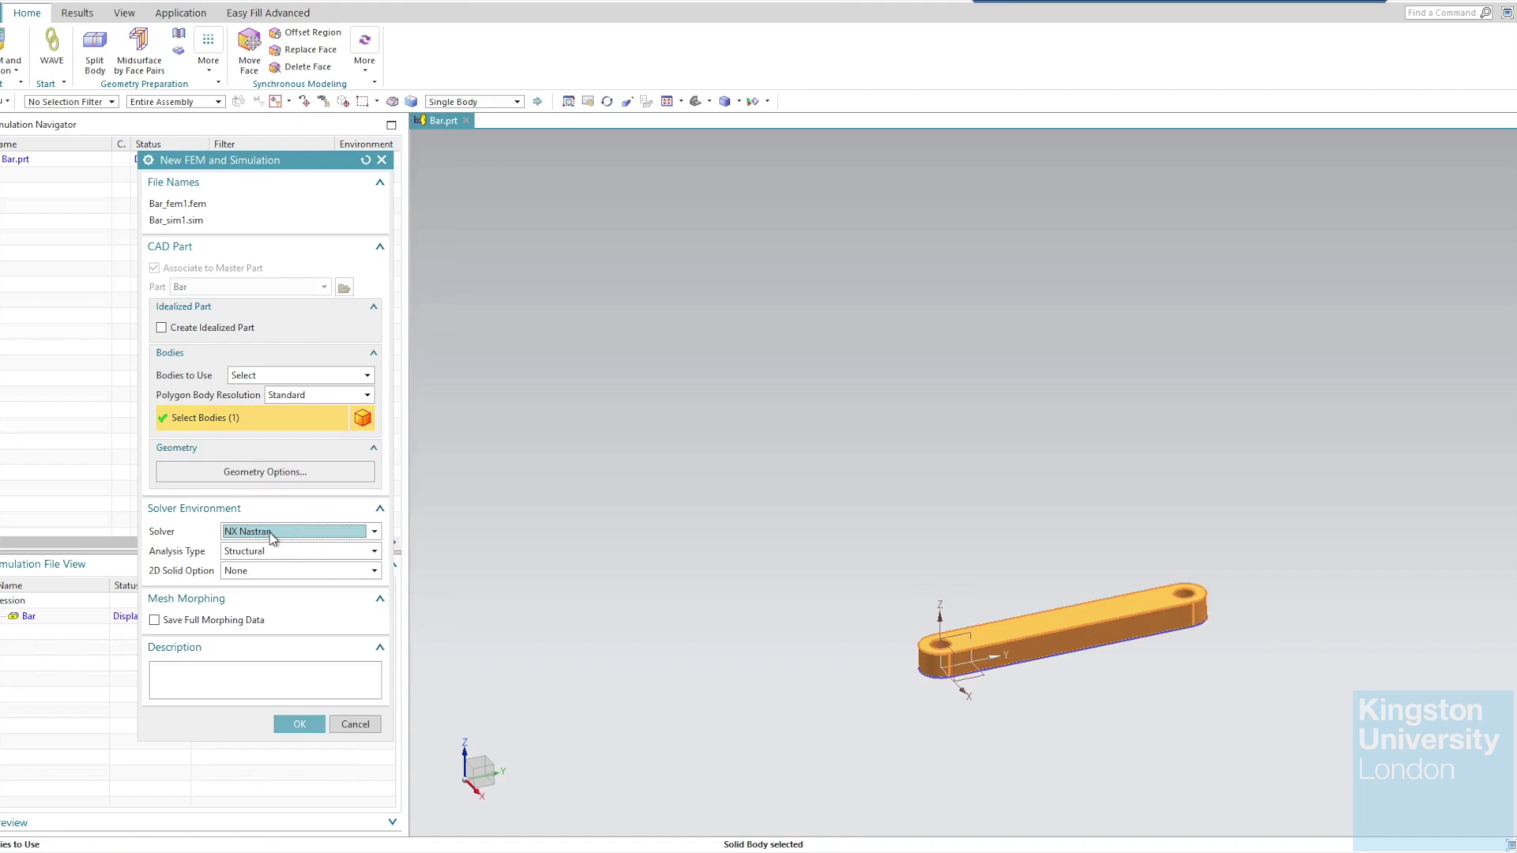
left_click(317, 553)
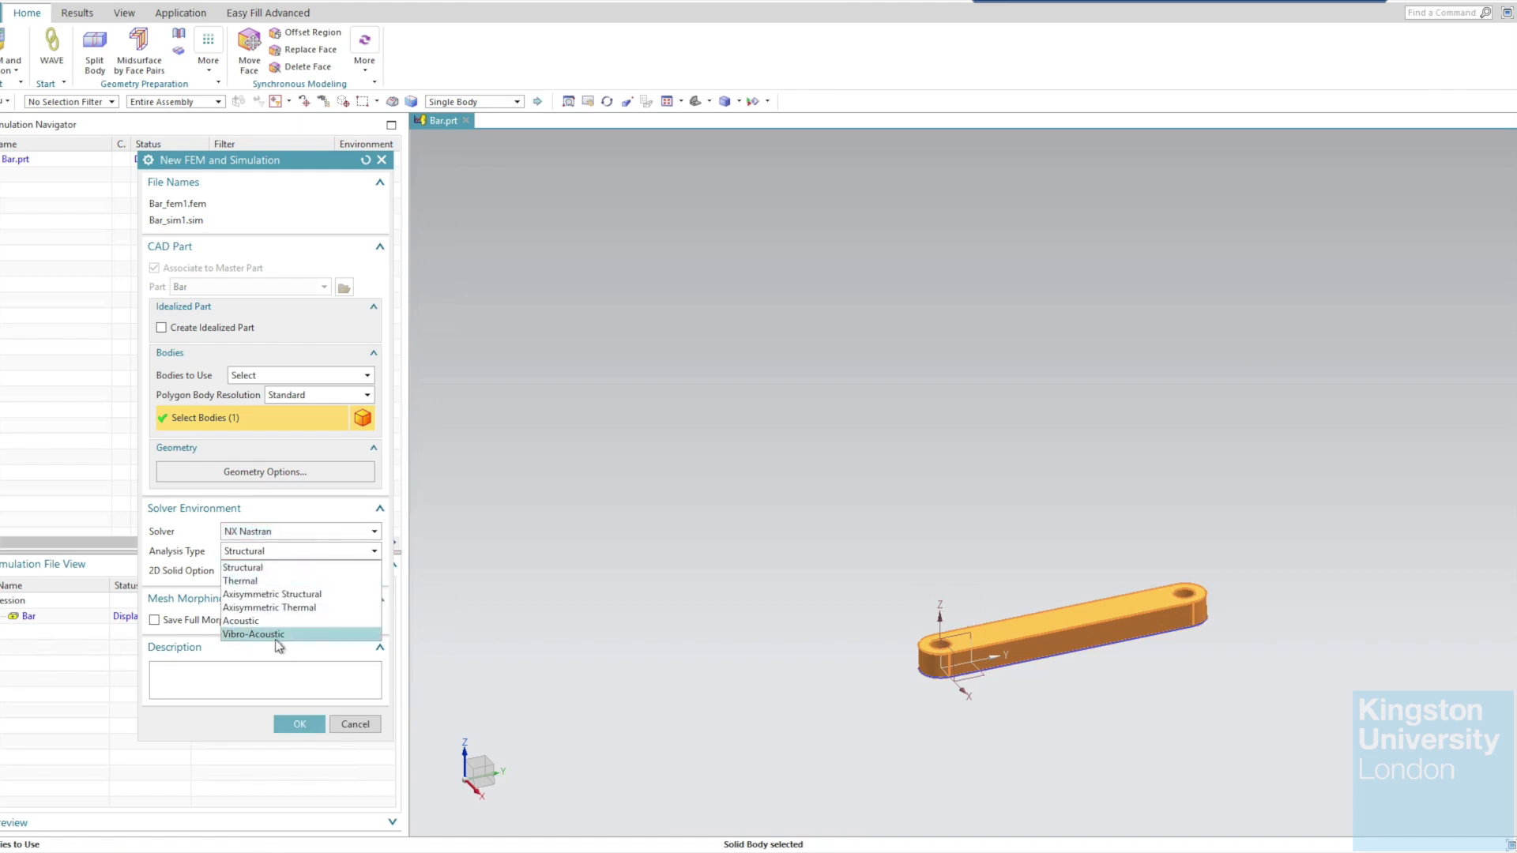
left_click(262, 568)
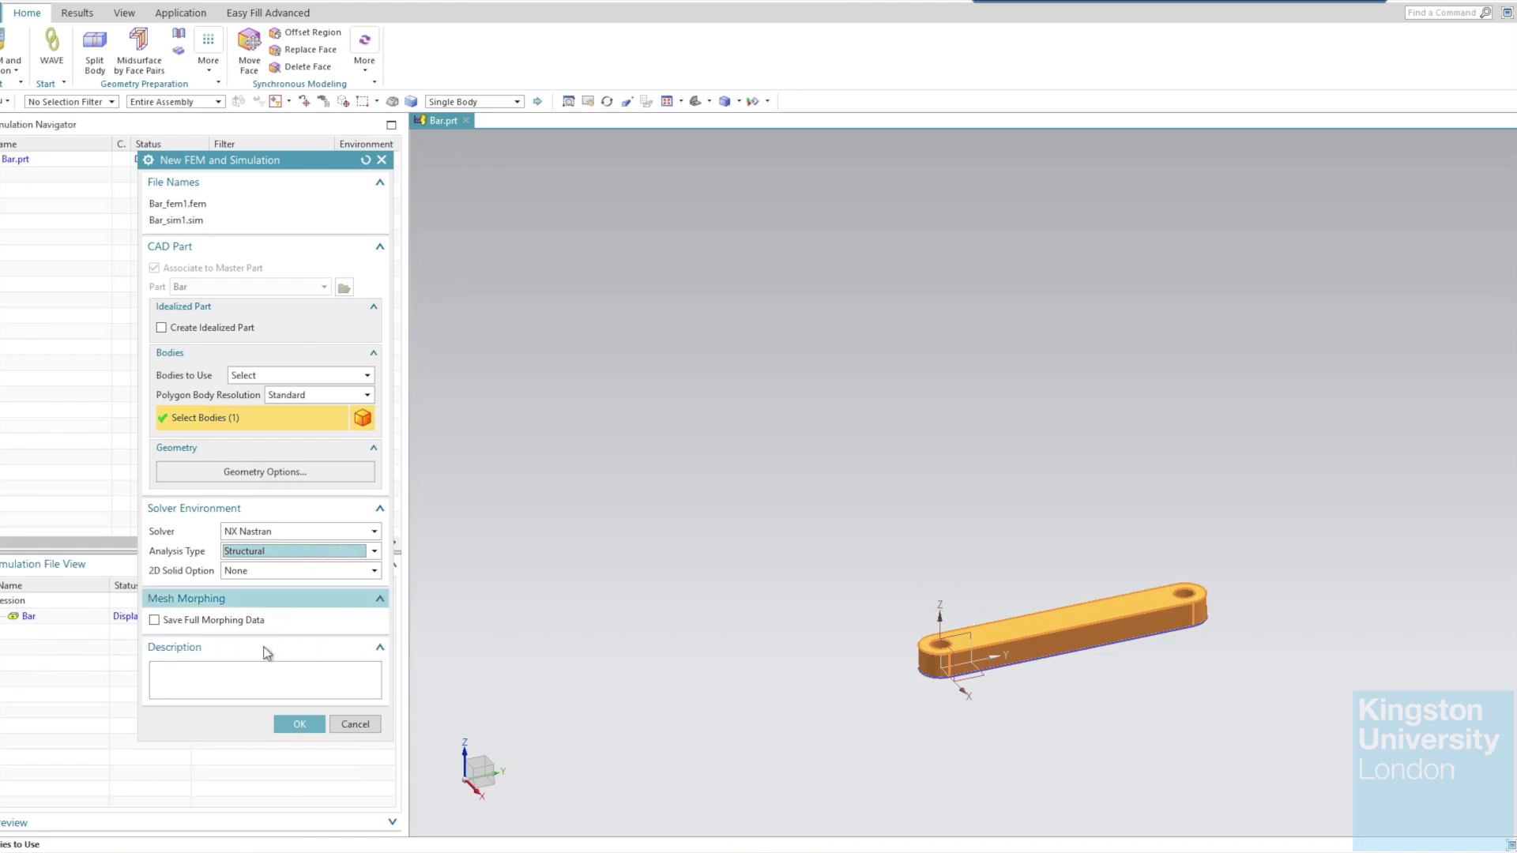
left_click(305, 726)
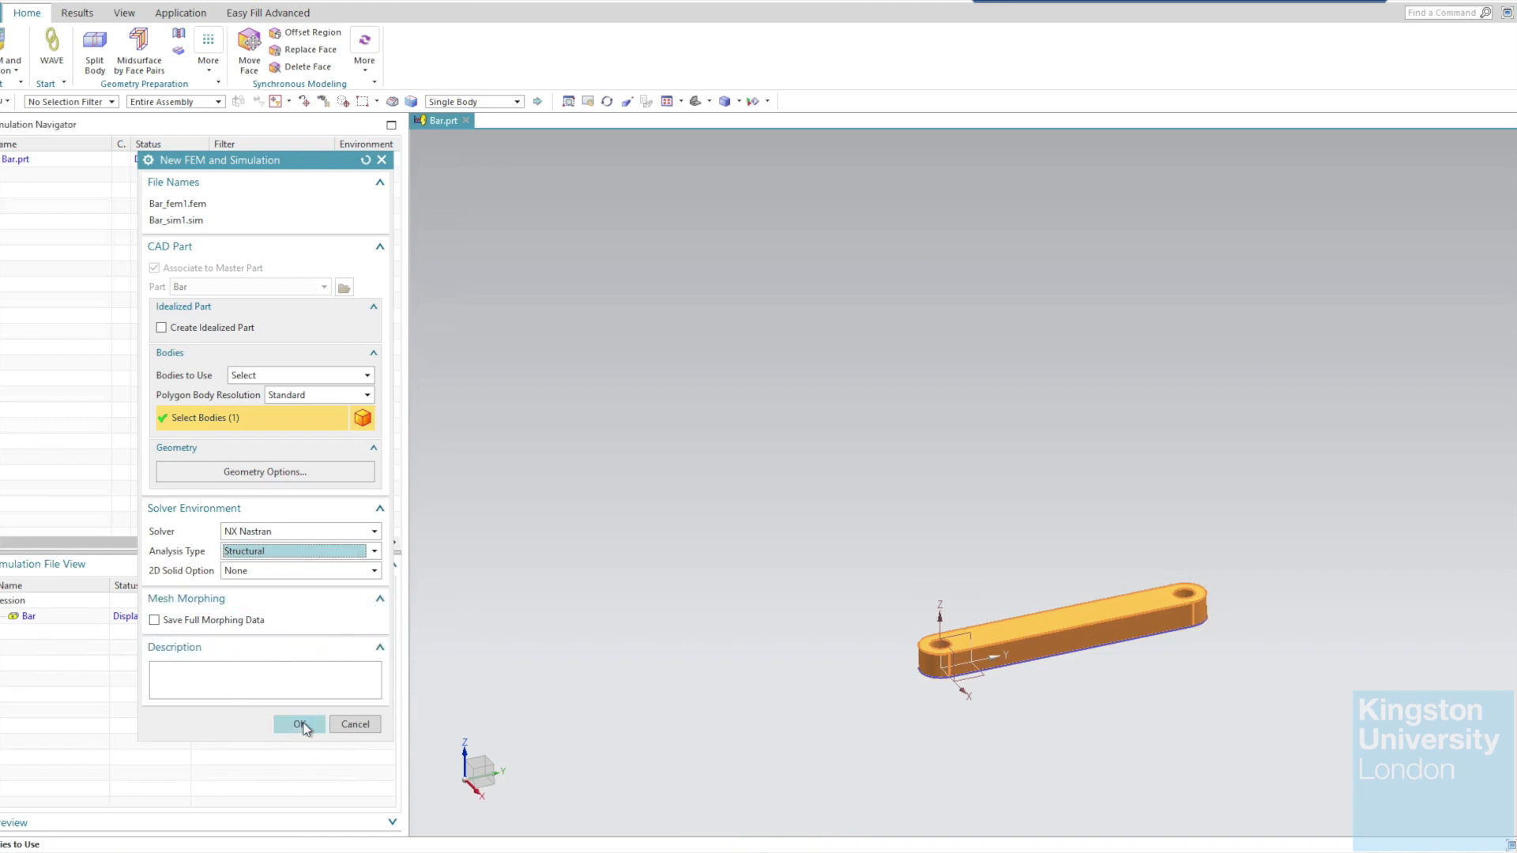
left_click(302, 724)
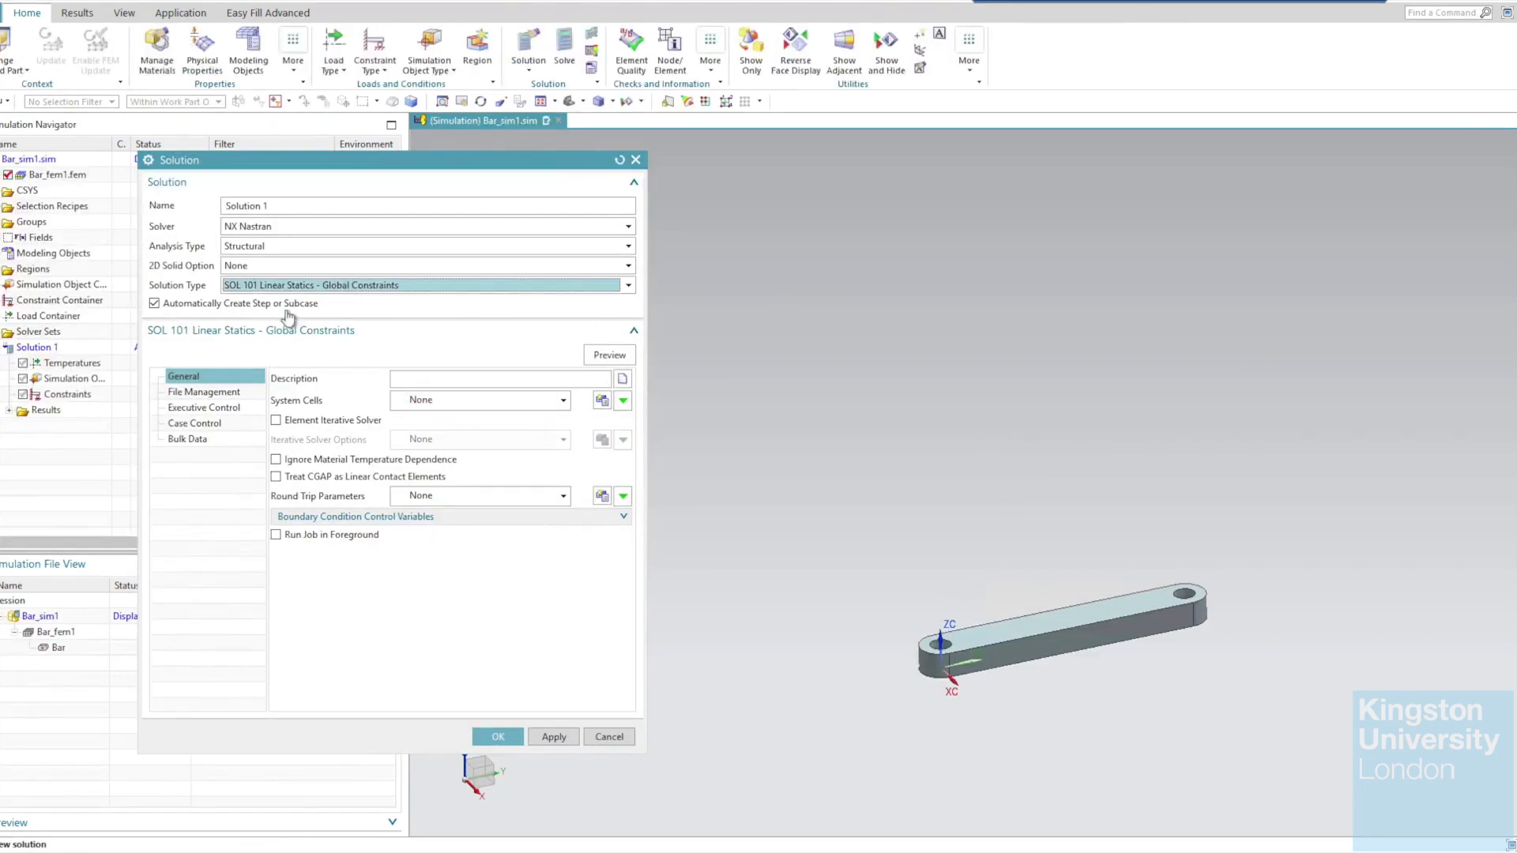
Create Solution 1 with the NX Nastran solver and the SOL 101 Linear Statics - Global Constraints solution type.
left_click(270, 207)
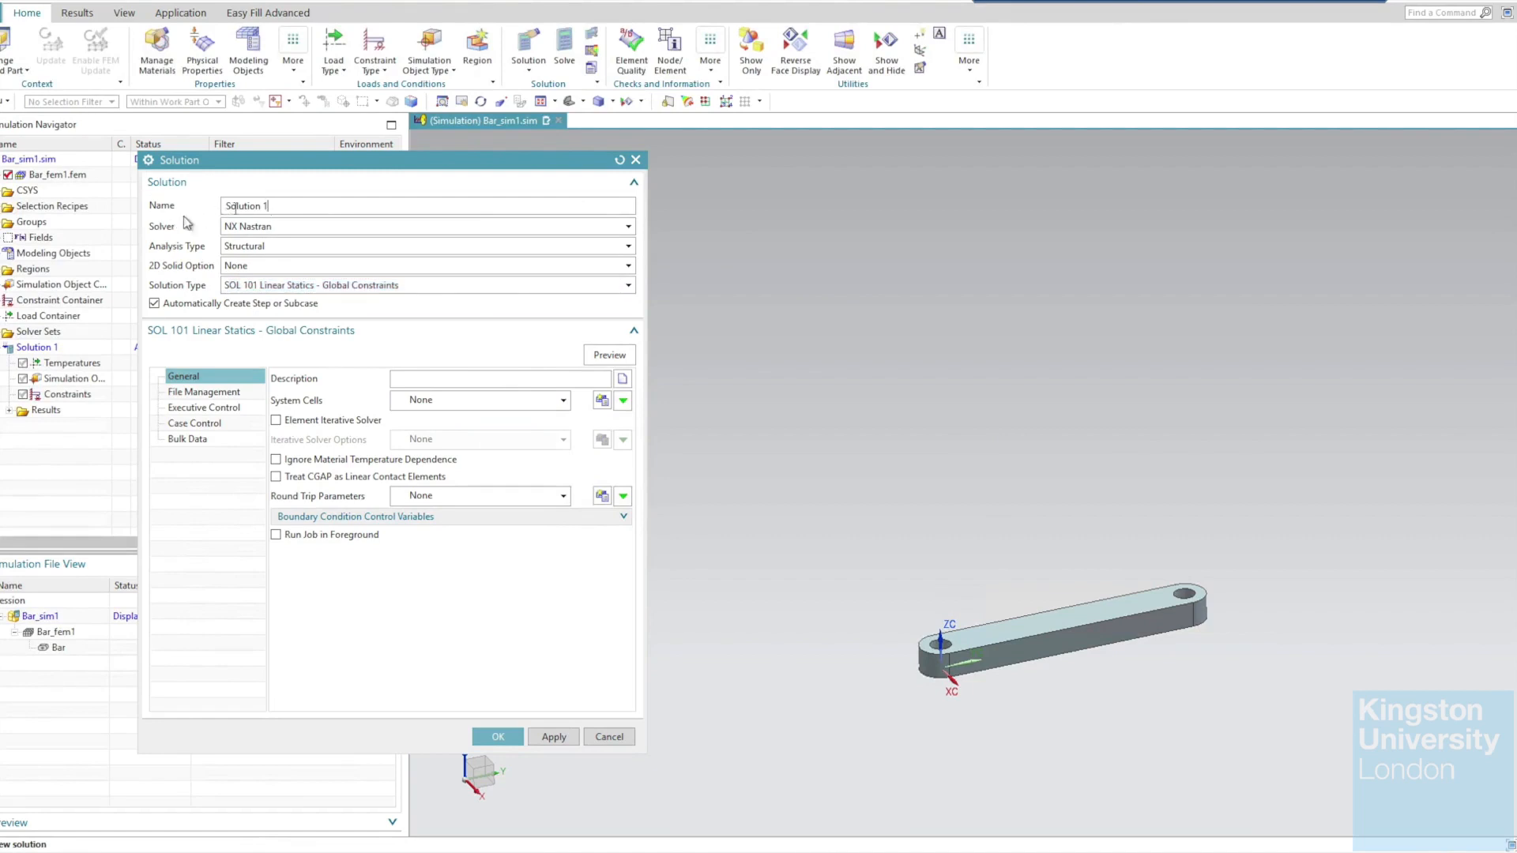
left_click(261, 229)
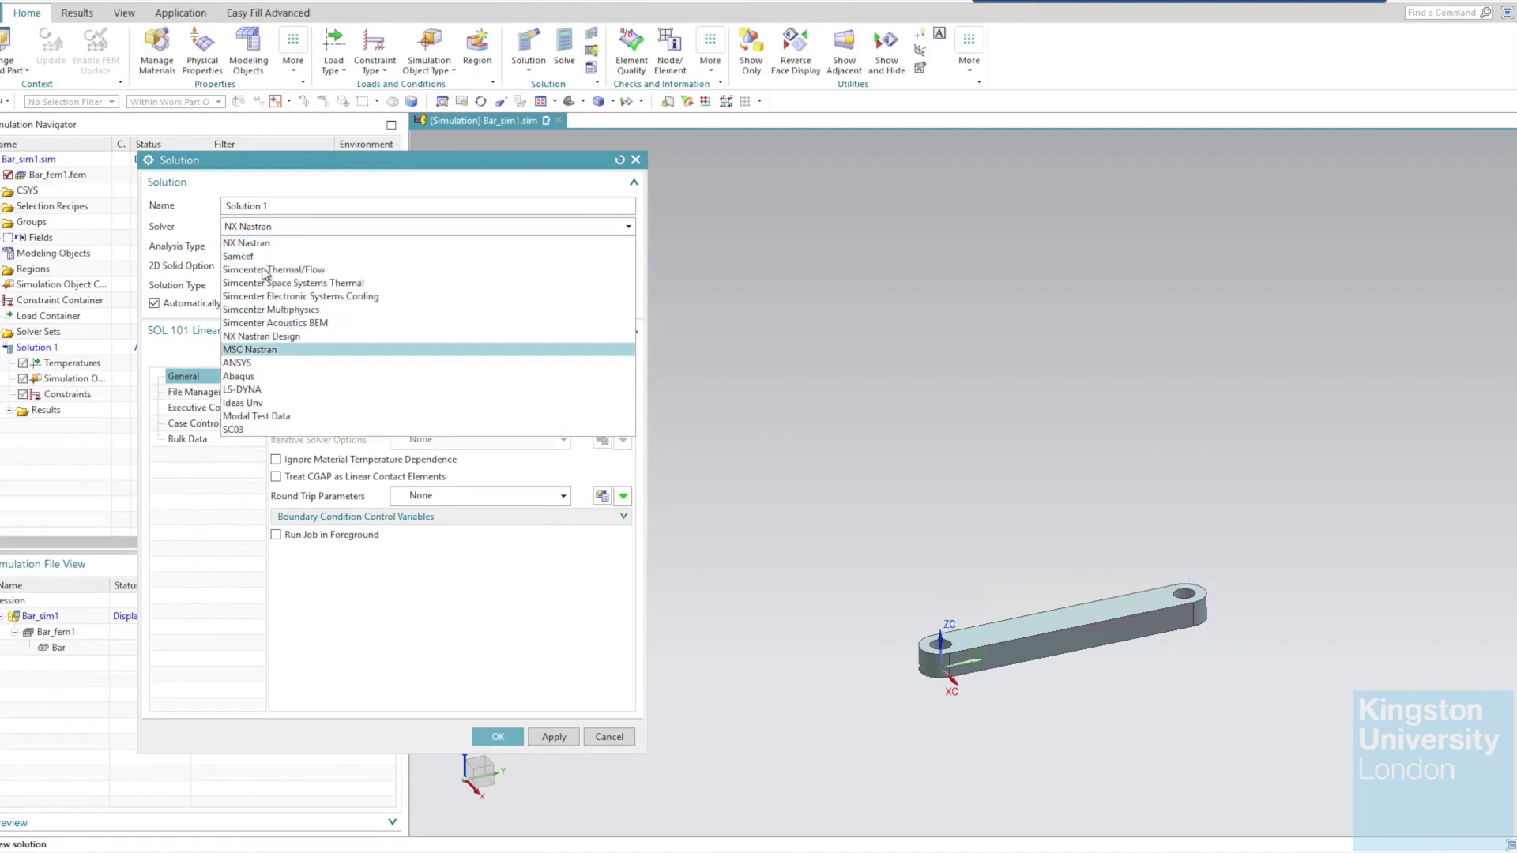
left_click(330, 228)
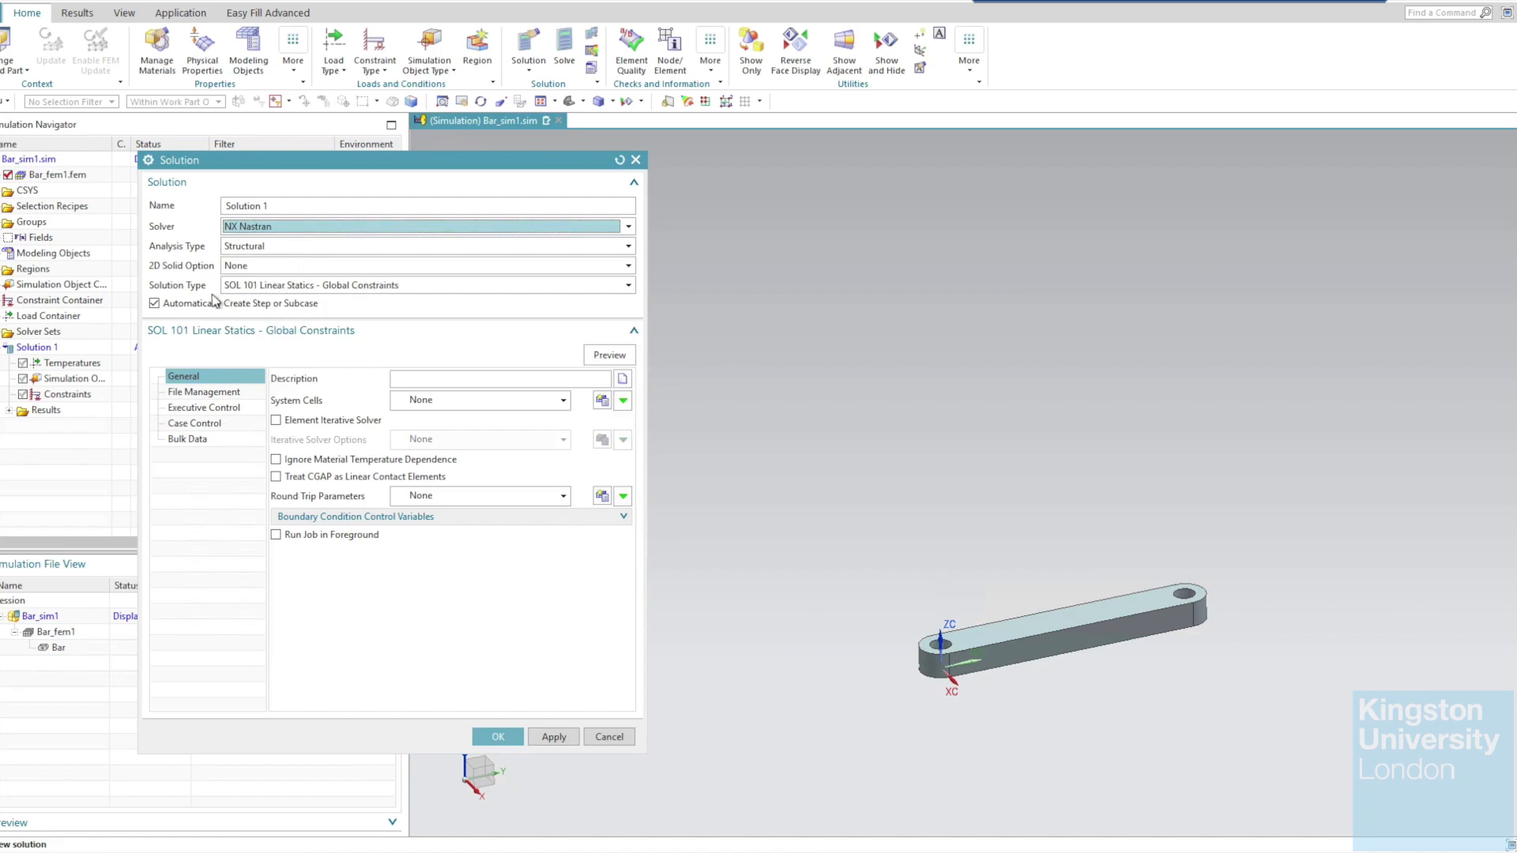
left_click(271, 286)
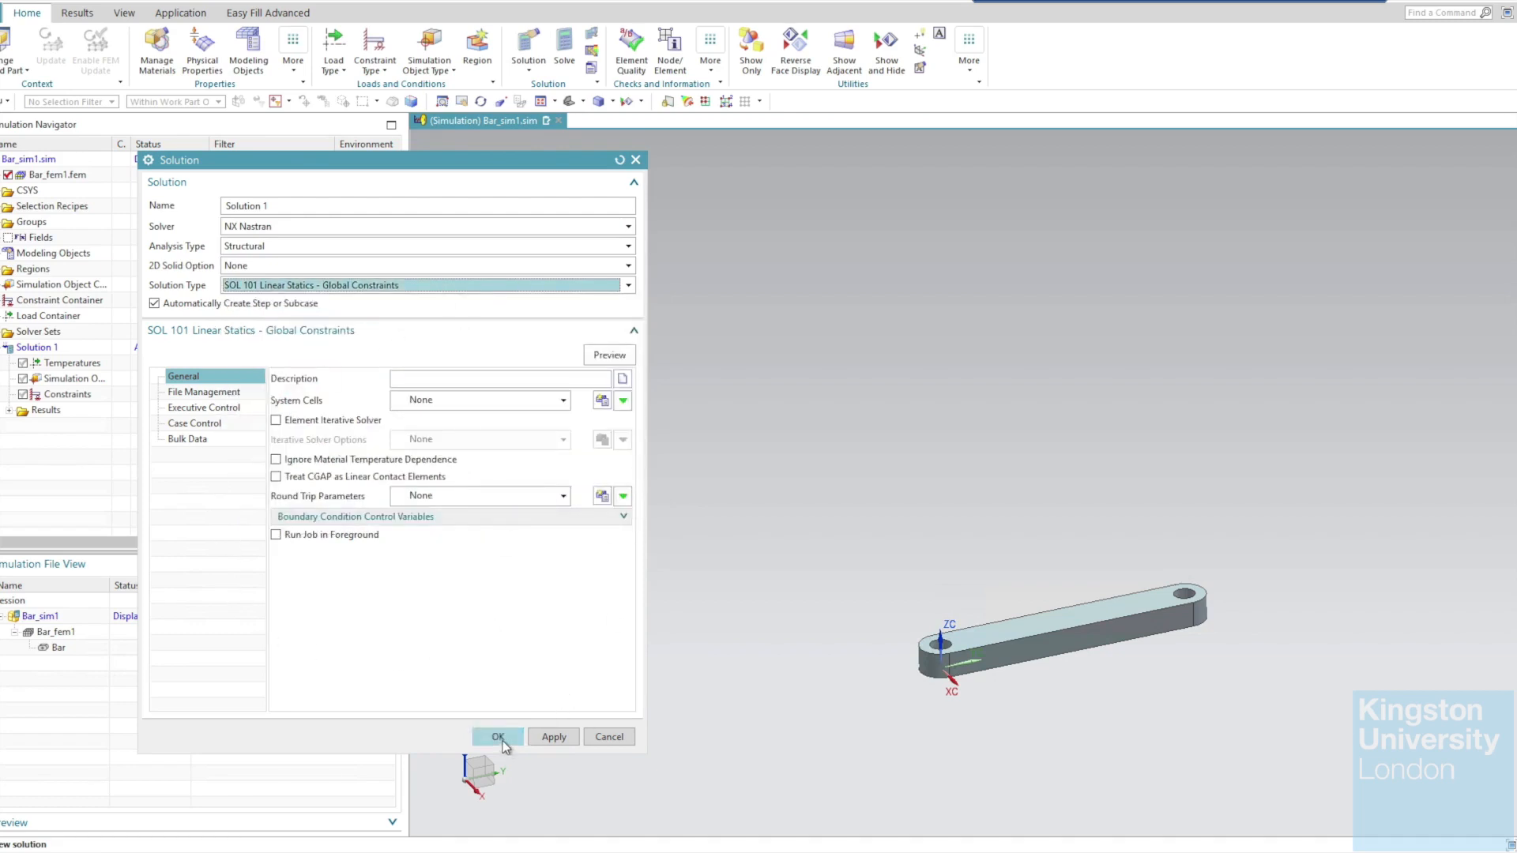
left_click(499, 738)
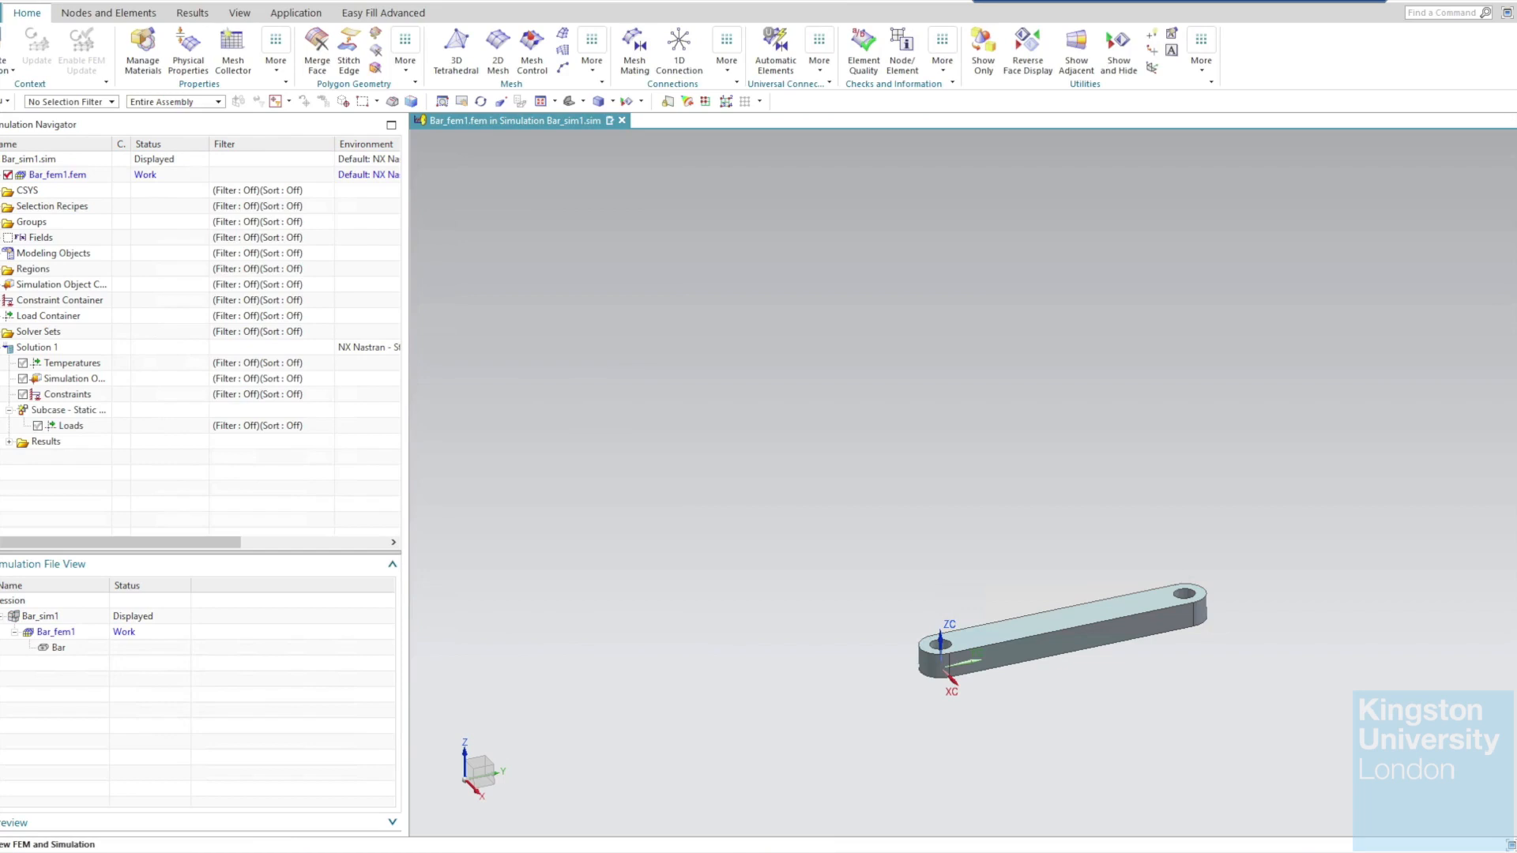
Create a new stand-alone simulation file sim1.sim in millimetres from the NX Nastran Sim template.
key("alt+f")
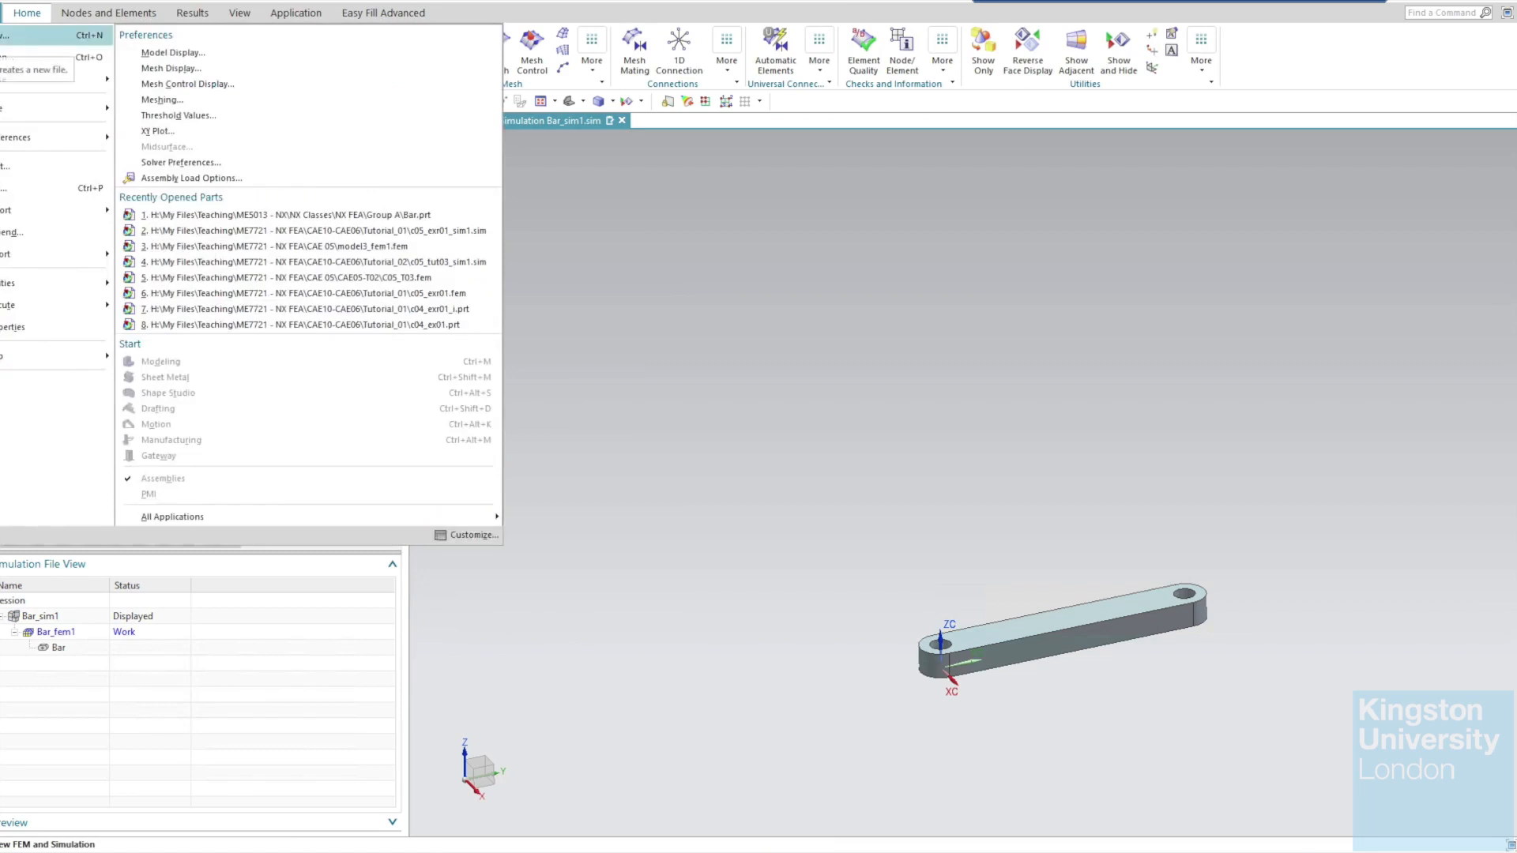
left_click(24, 35)
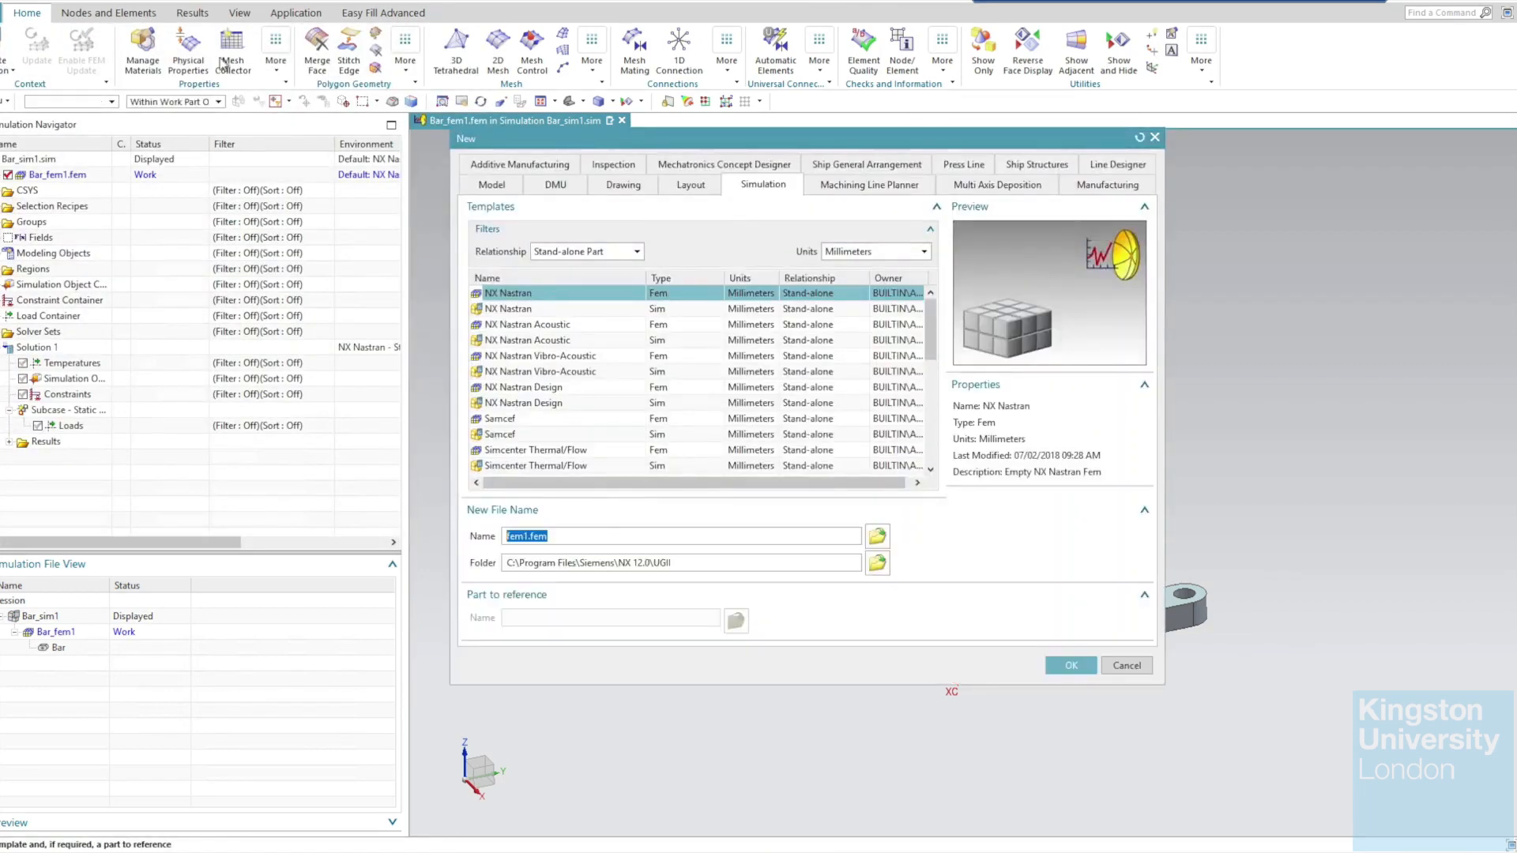
left_click(491, 184)
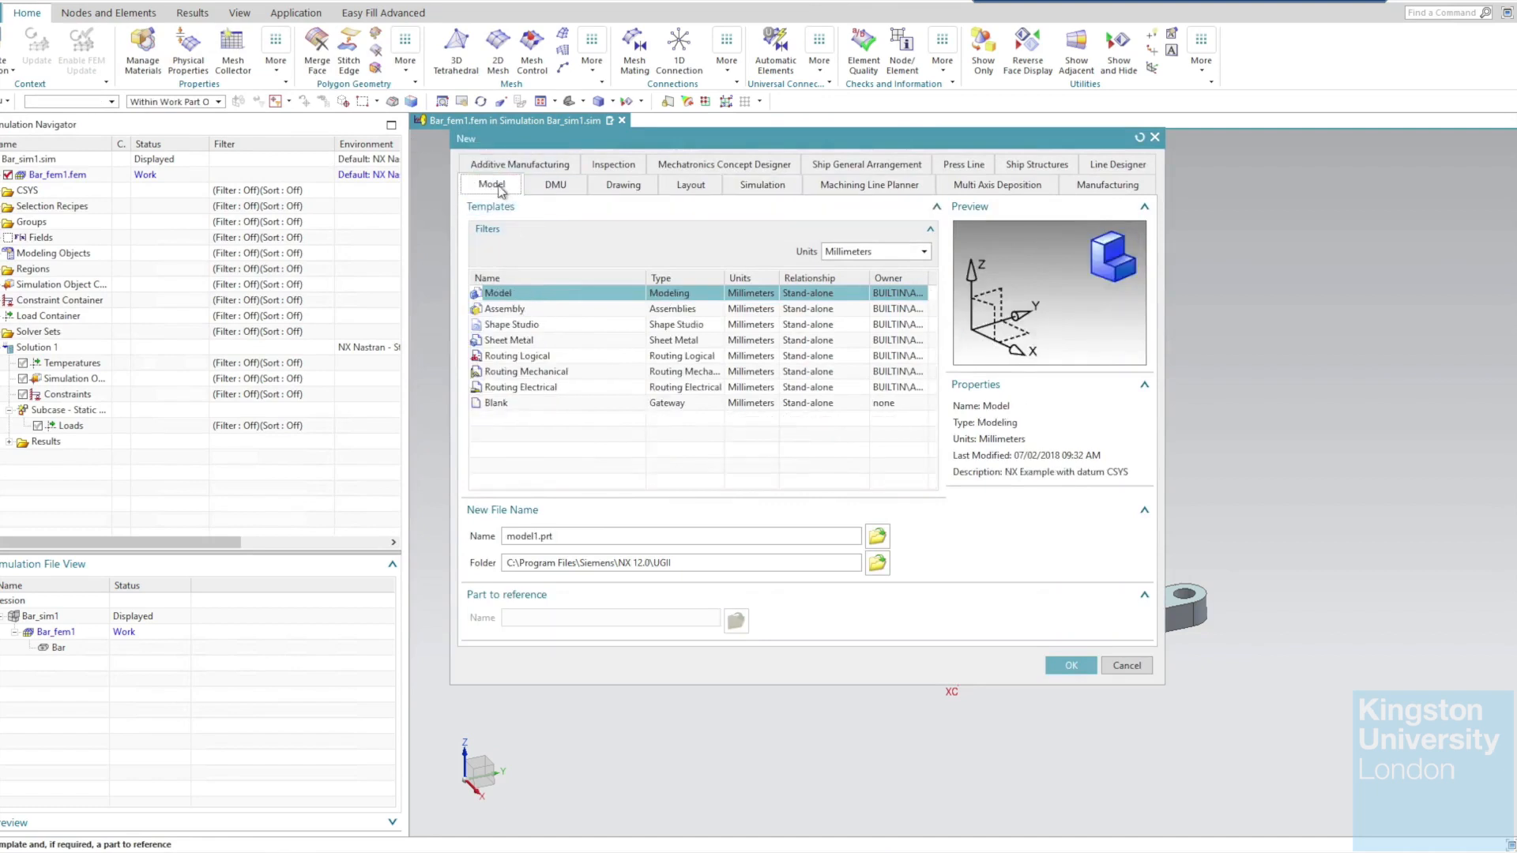
left_click(773, 187)
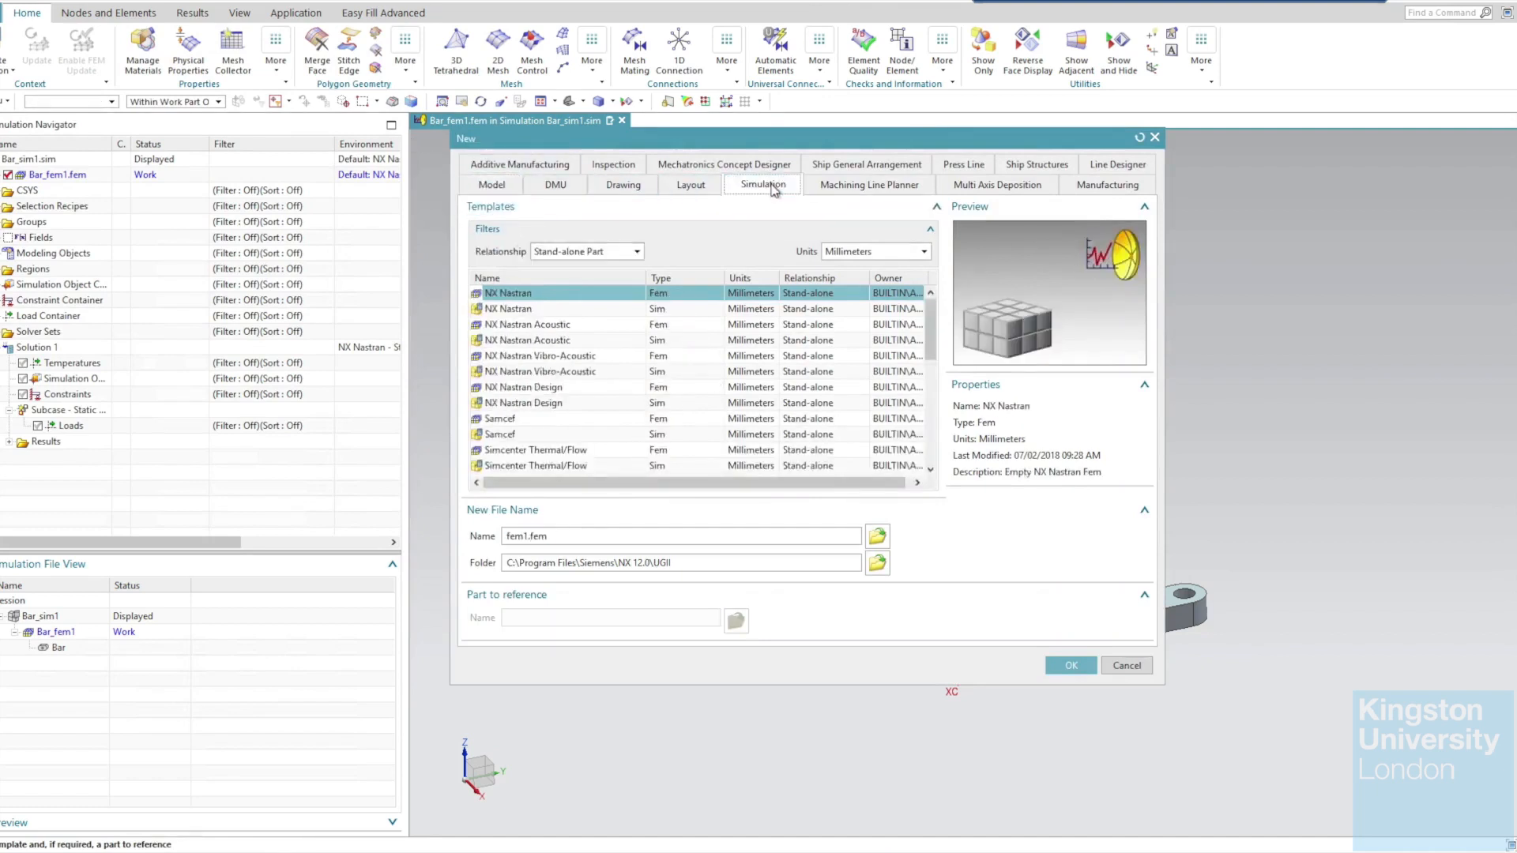
left_click(570, 311)
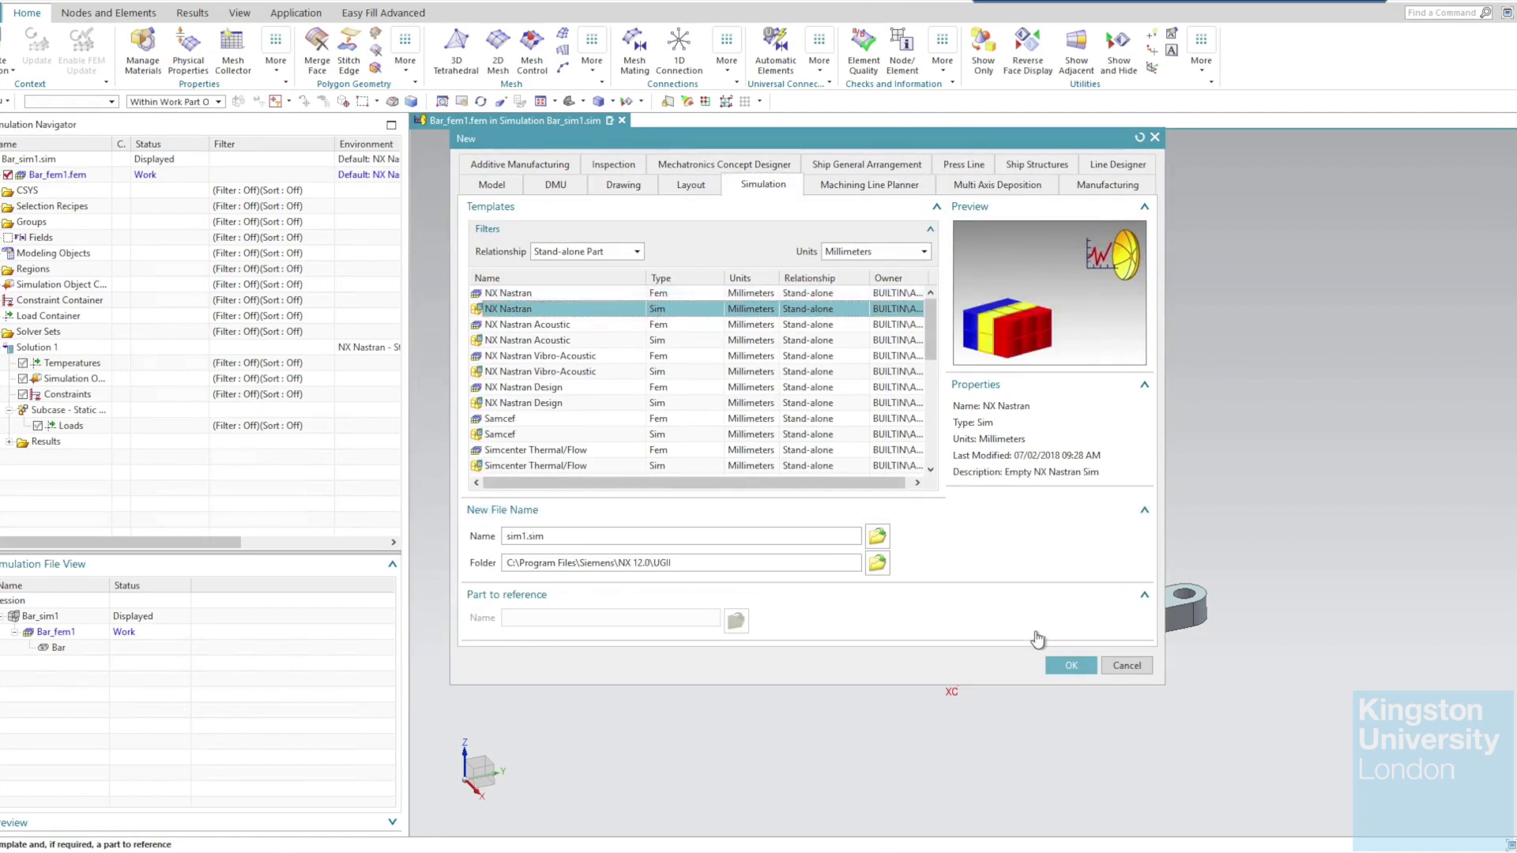
left_click(1068, 666)
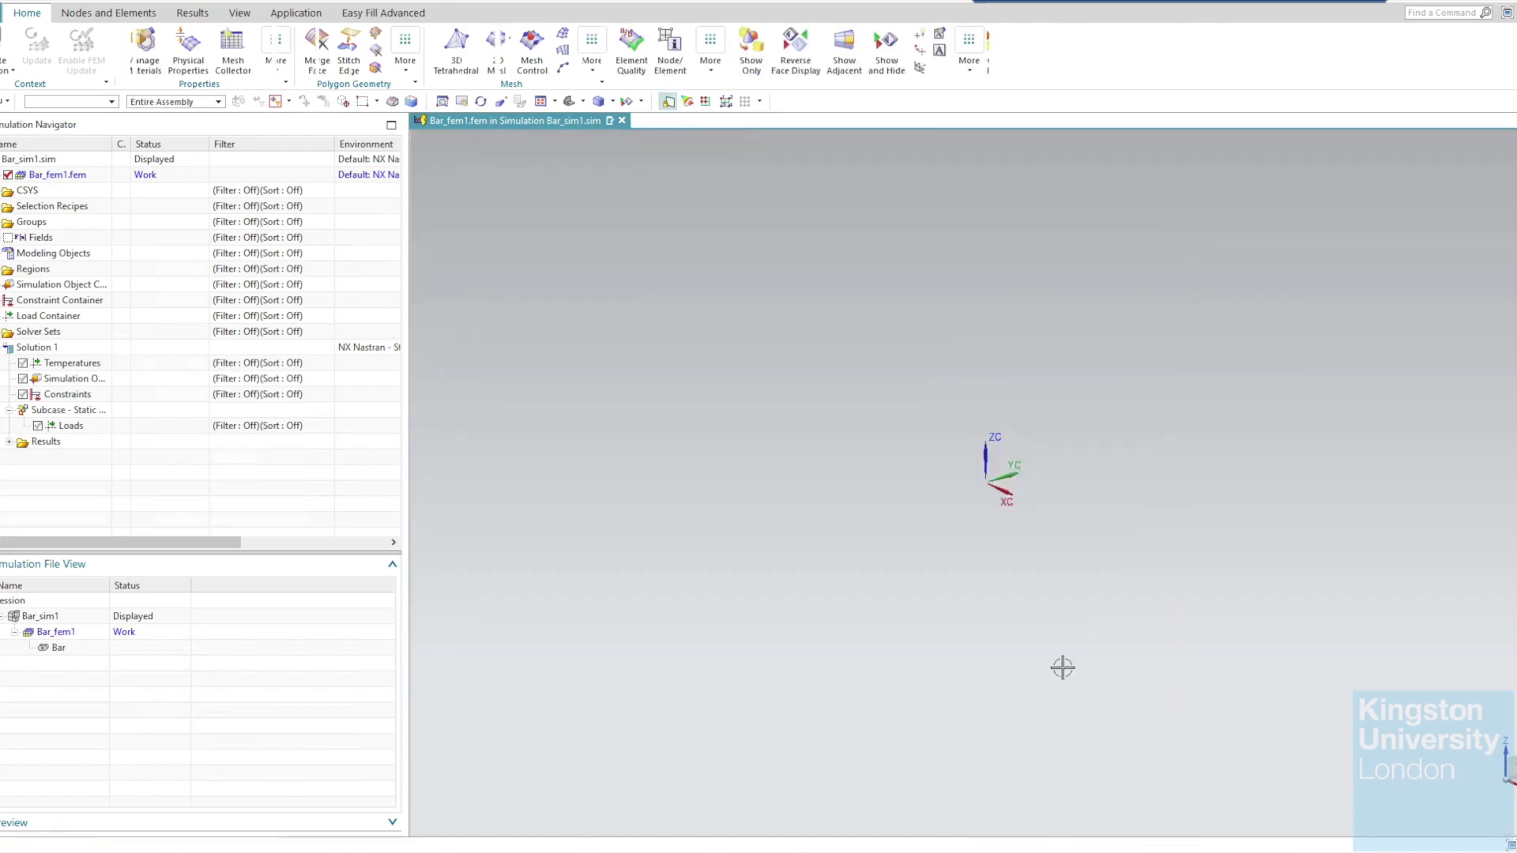
Associate sim1.sim with the Bar_fem1 FEM and create its NX Nastran structural Solution 1 with SOL 101 Linear Statics - Global Constraints.
left_click(297, 254)
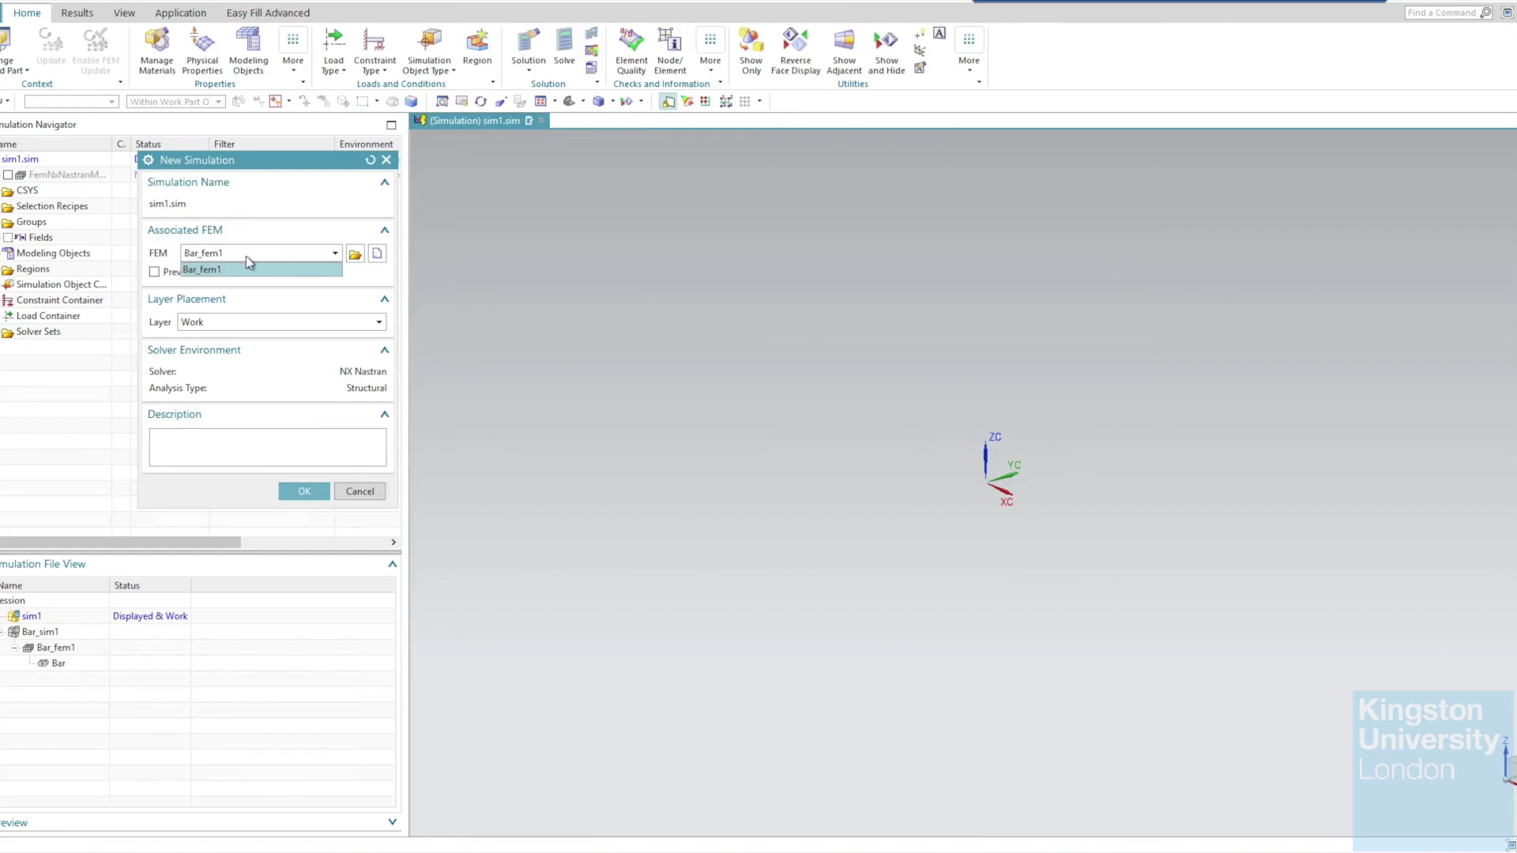
left_click(348, 255)
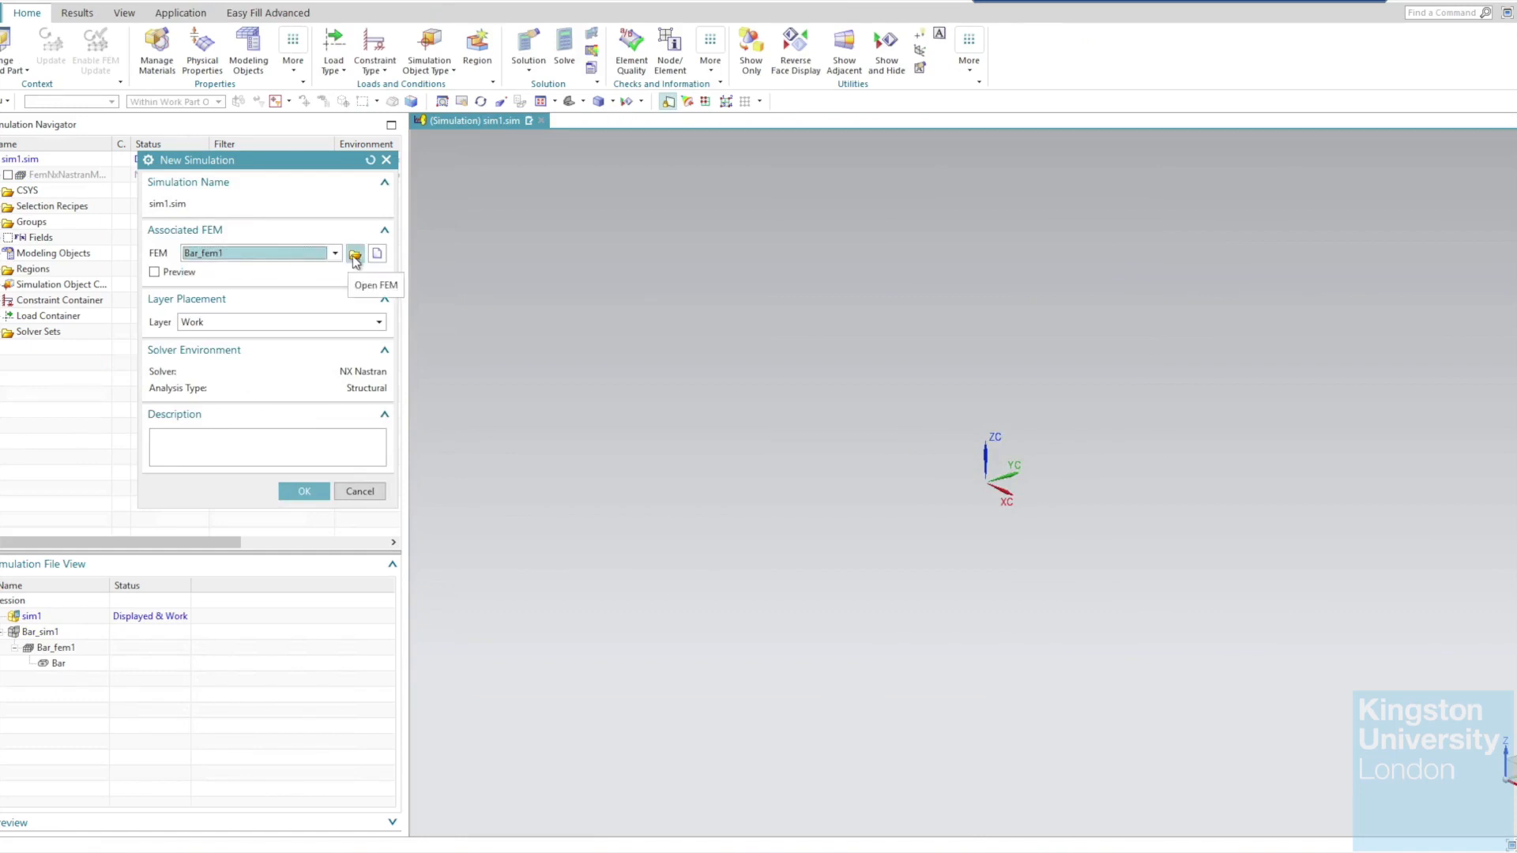
left_click(354, 257)
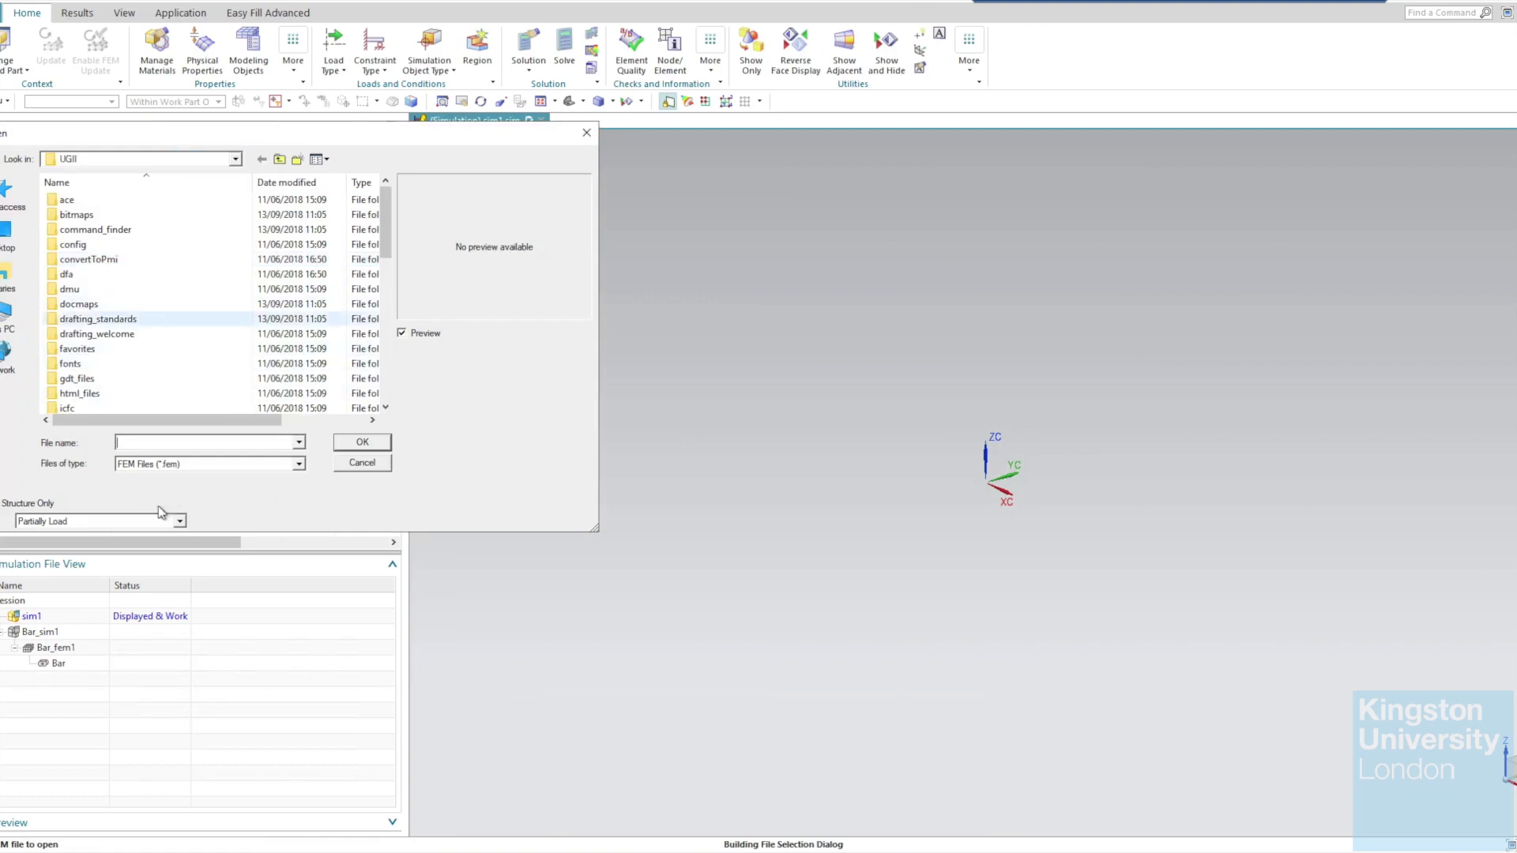
left_click(357, 463)
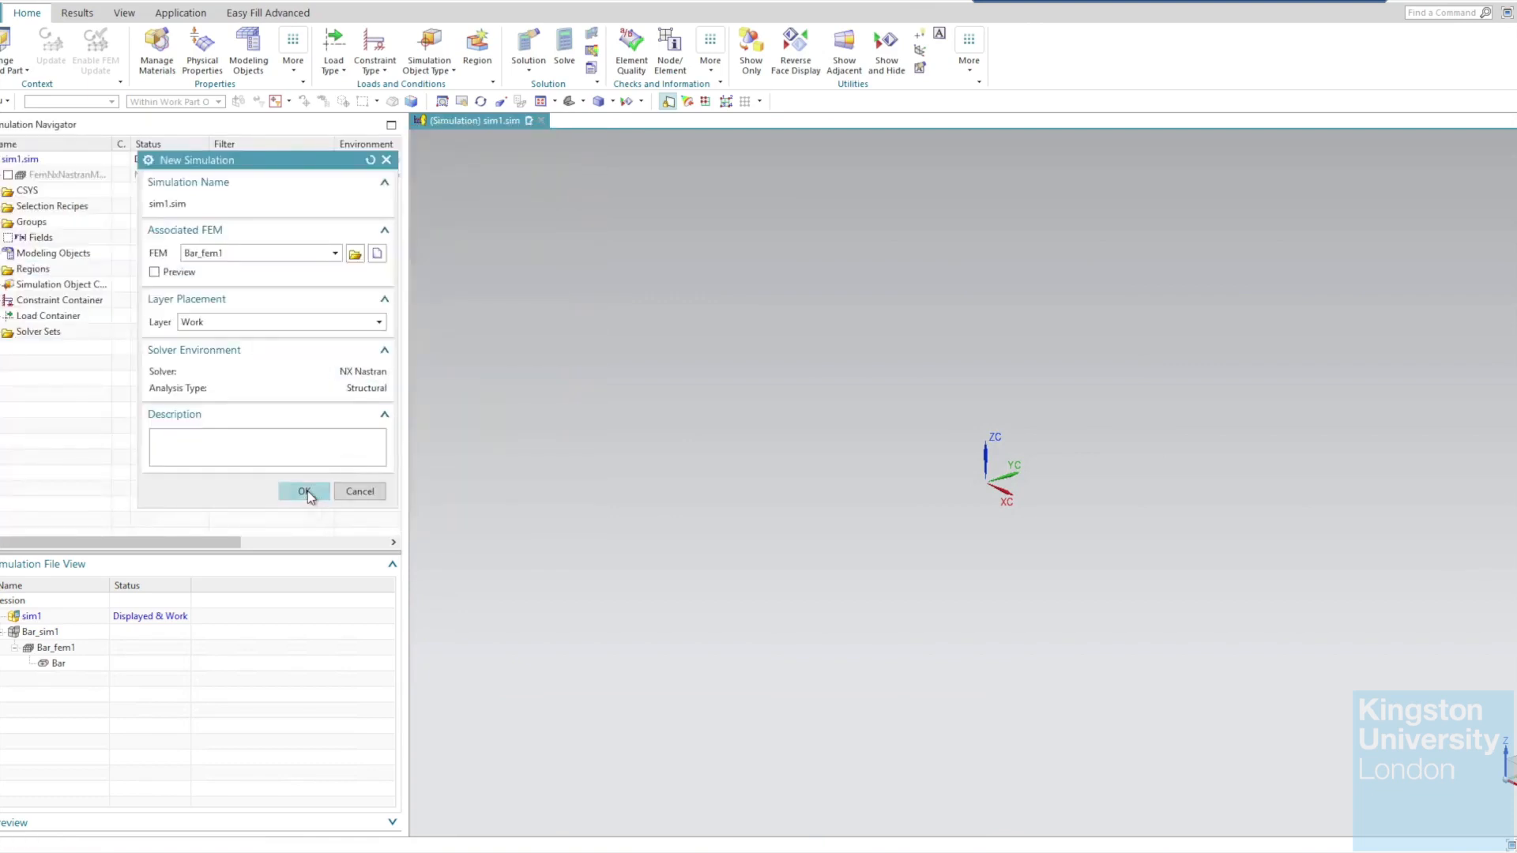
left_click(305, 490)
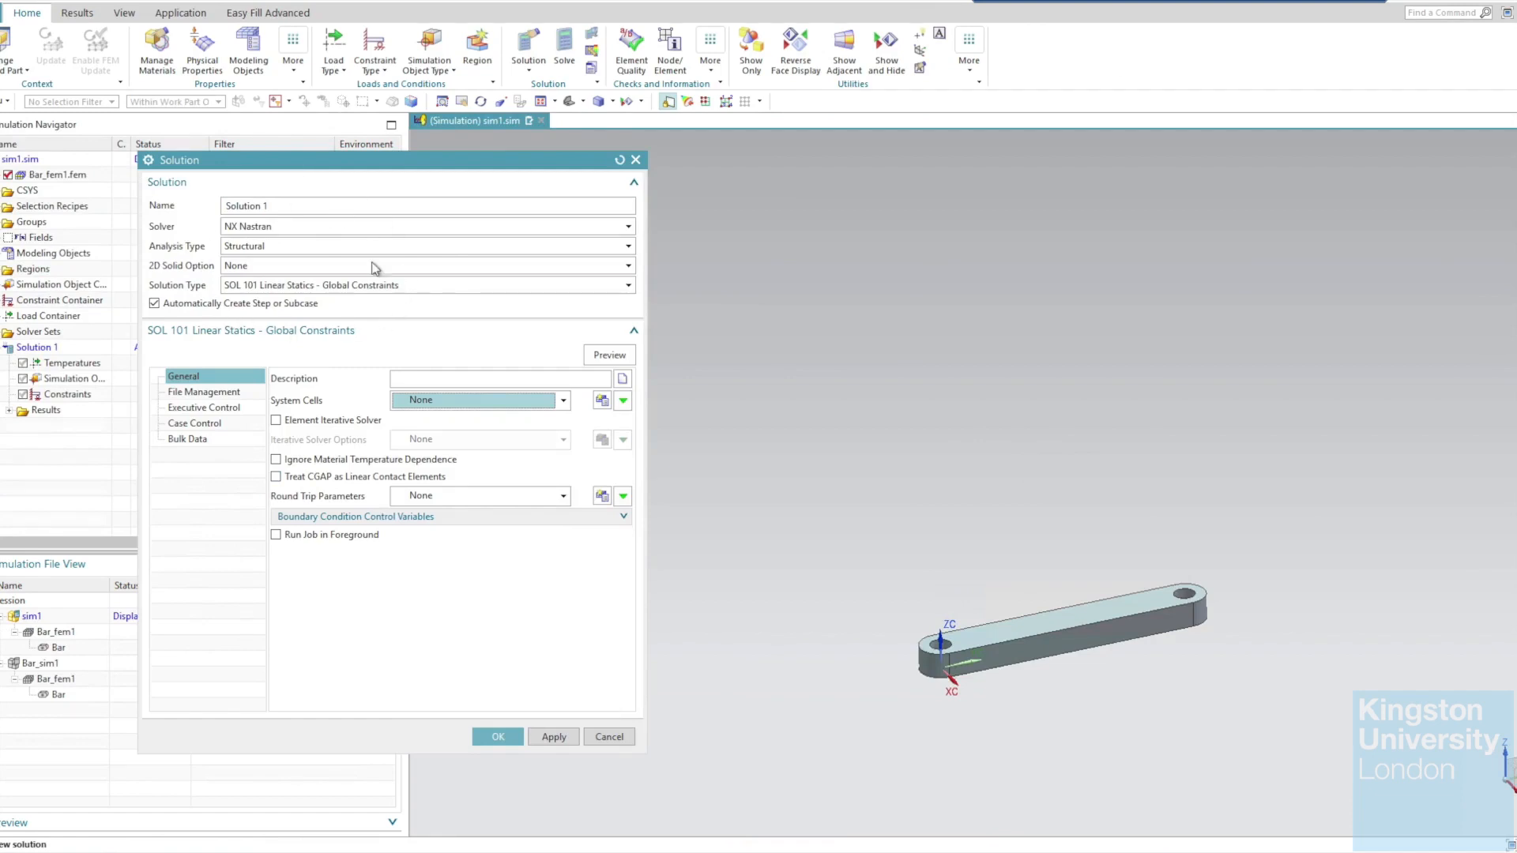
left_click(498, 736)
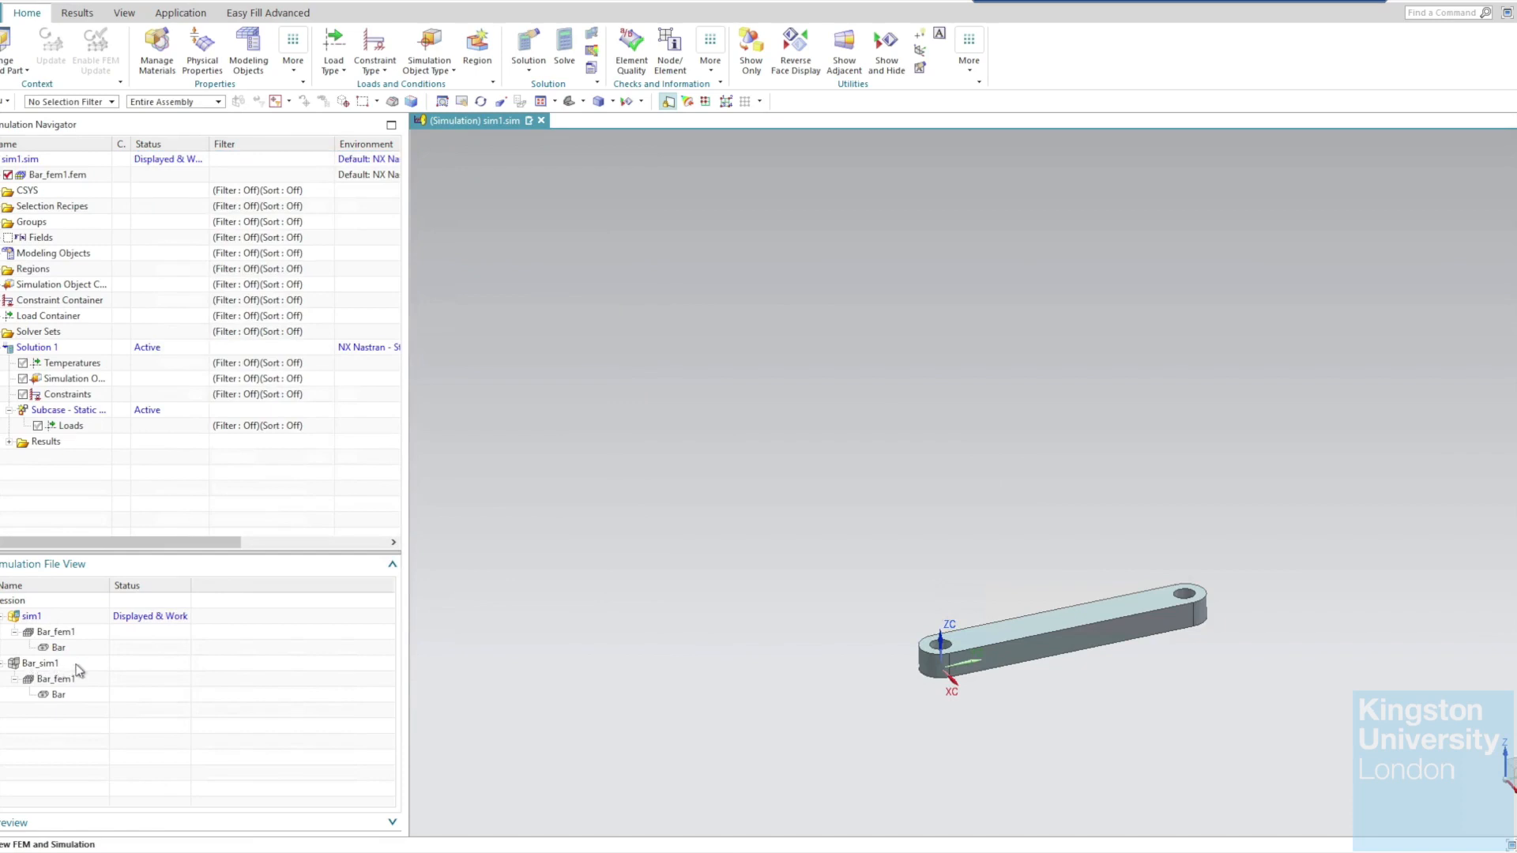
Close the sim1 simulation and bring the Bar_fem1 FEM back on display.
right_click(37, 621)
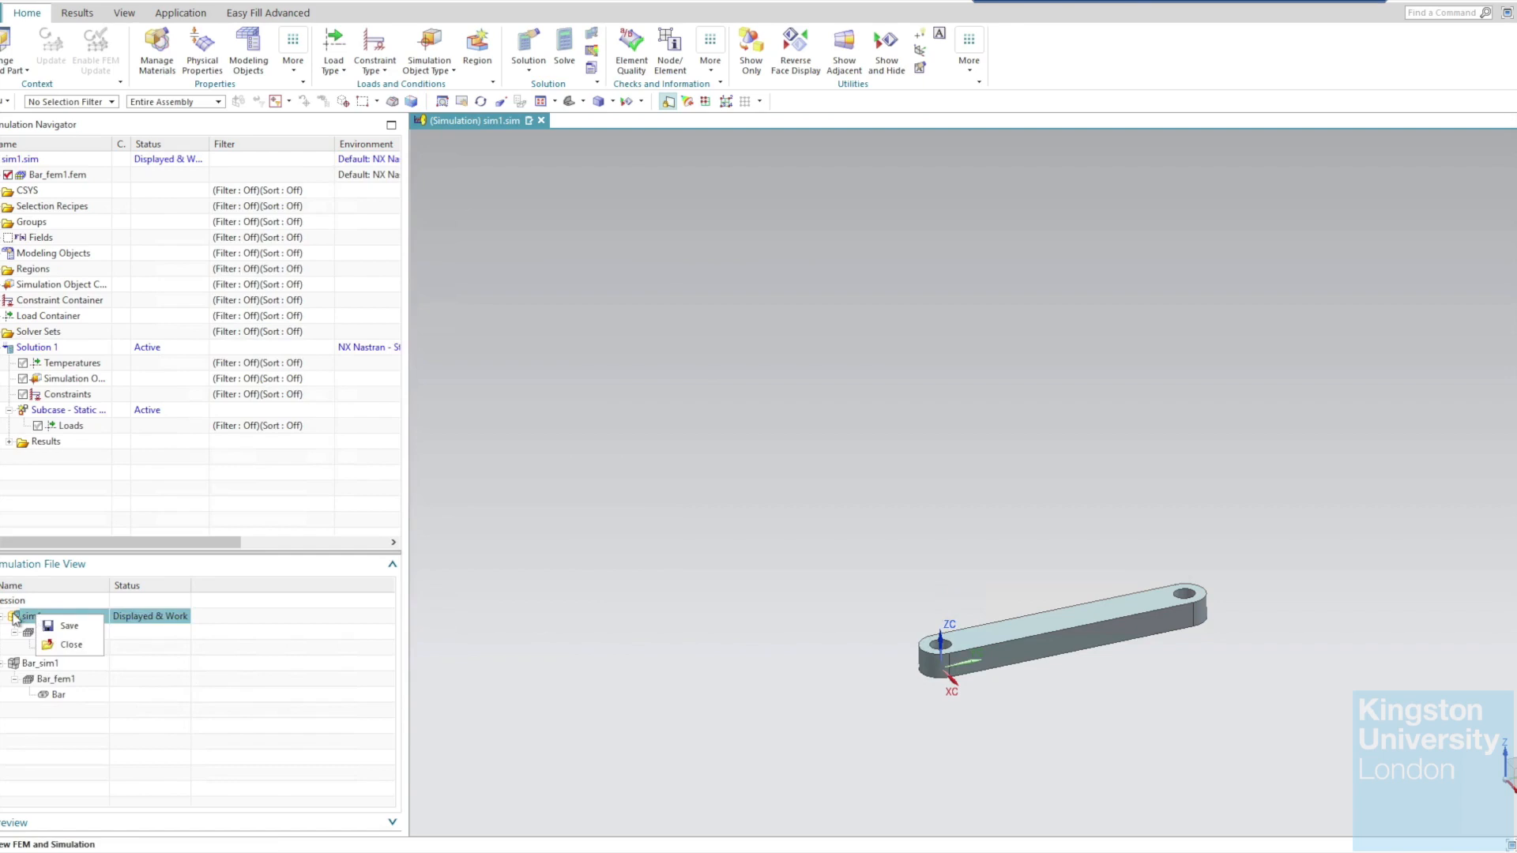
left_click(59, 645)
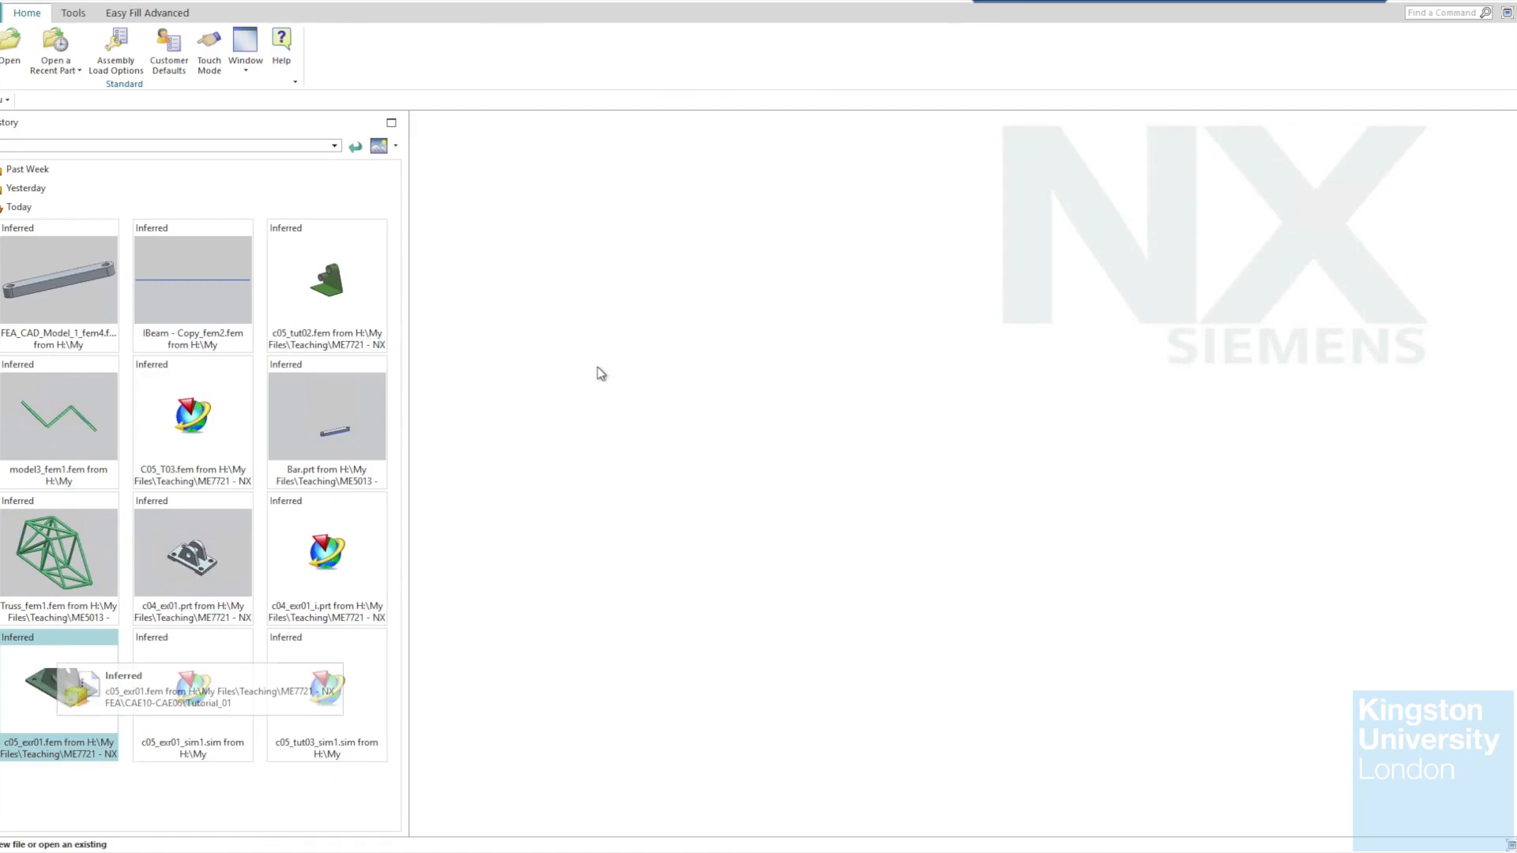
left_click(257, 75)
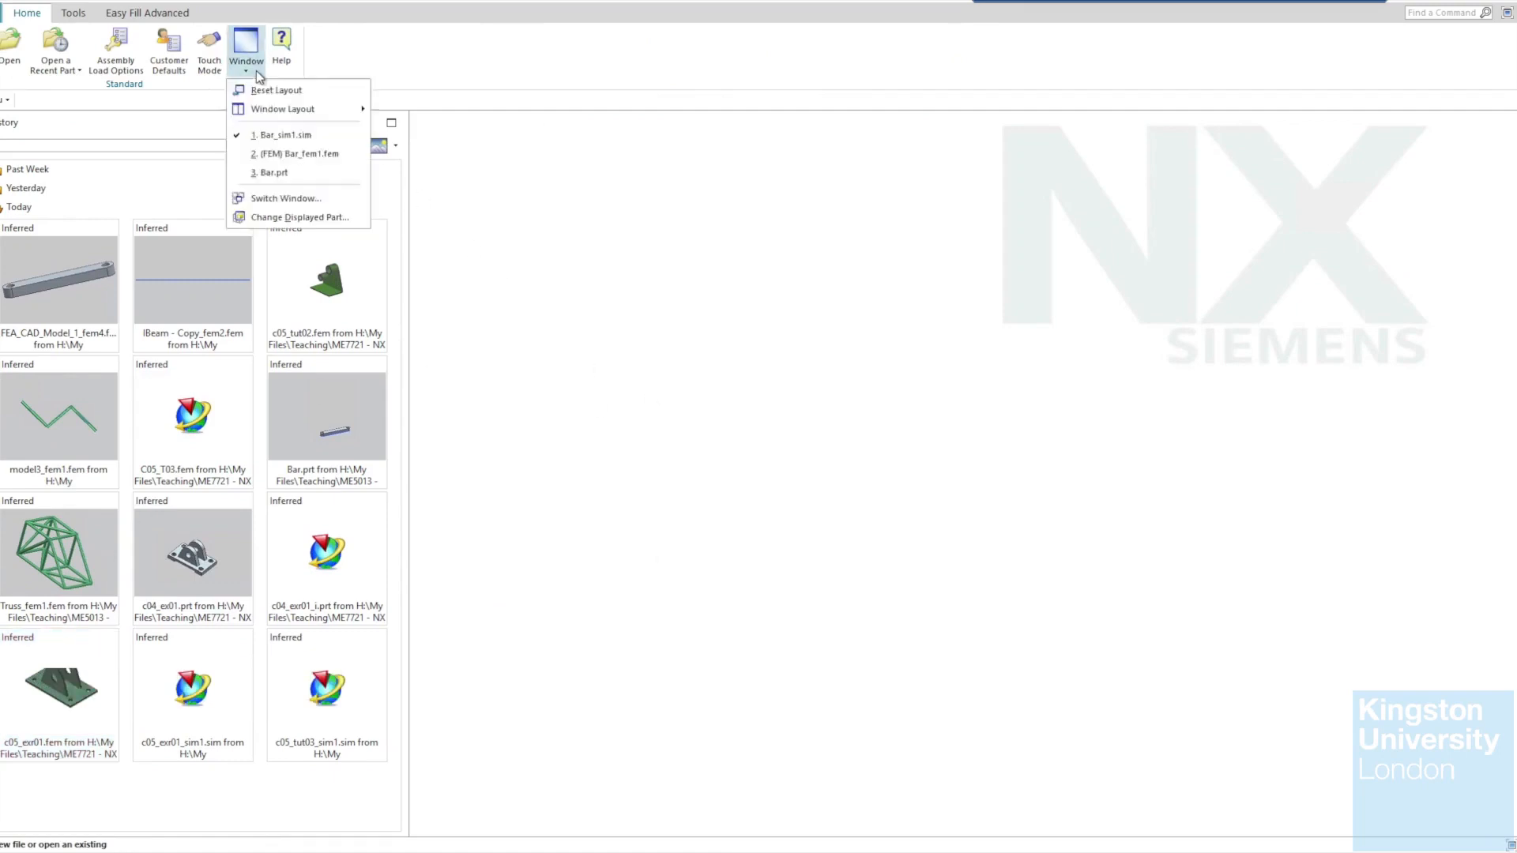
left_click(343, 154)
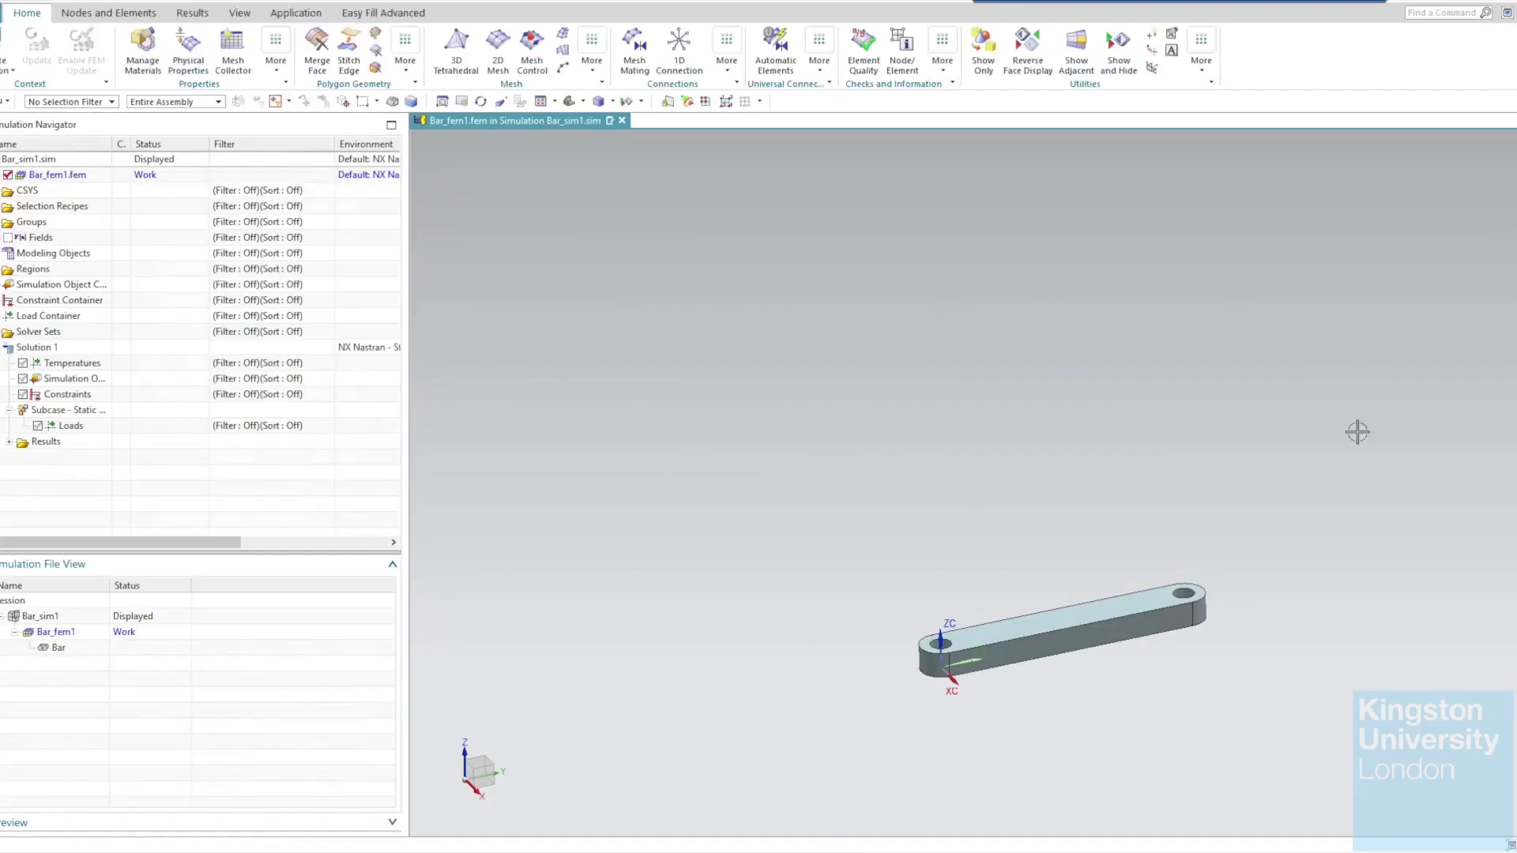
View the Bar part, Bar_fem1 and Bar_sim1 in turn, ending on the Bar part.
double_click(63, 649)
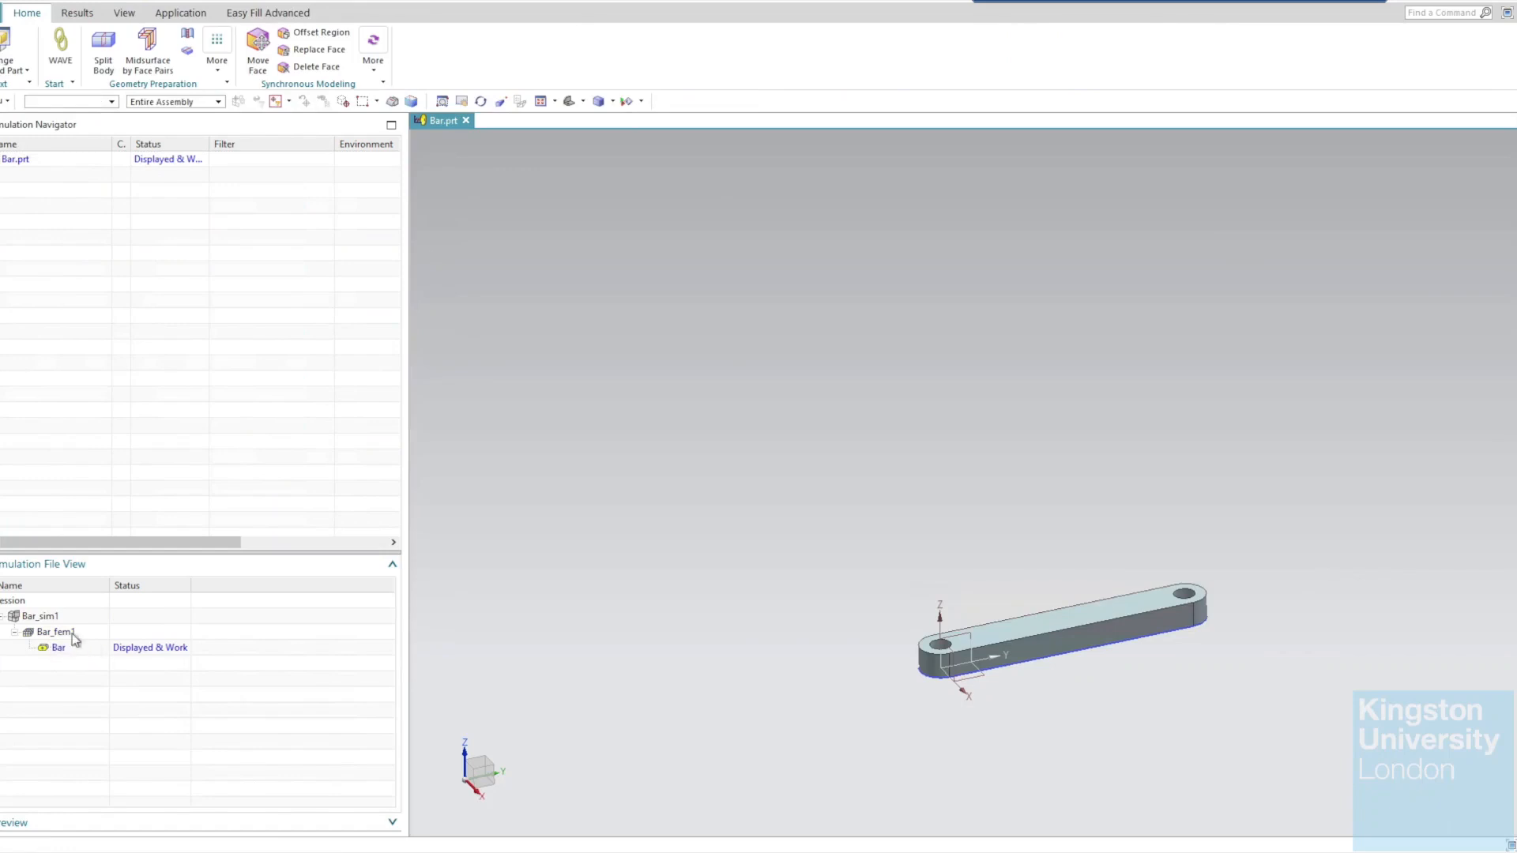
double_click(64, 632)
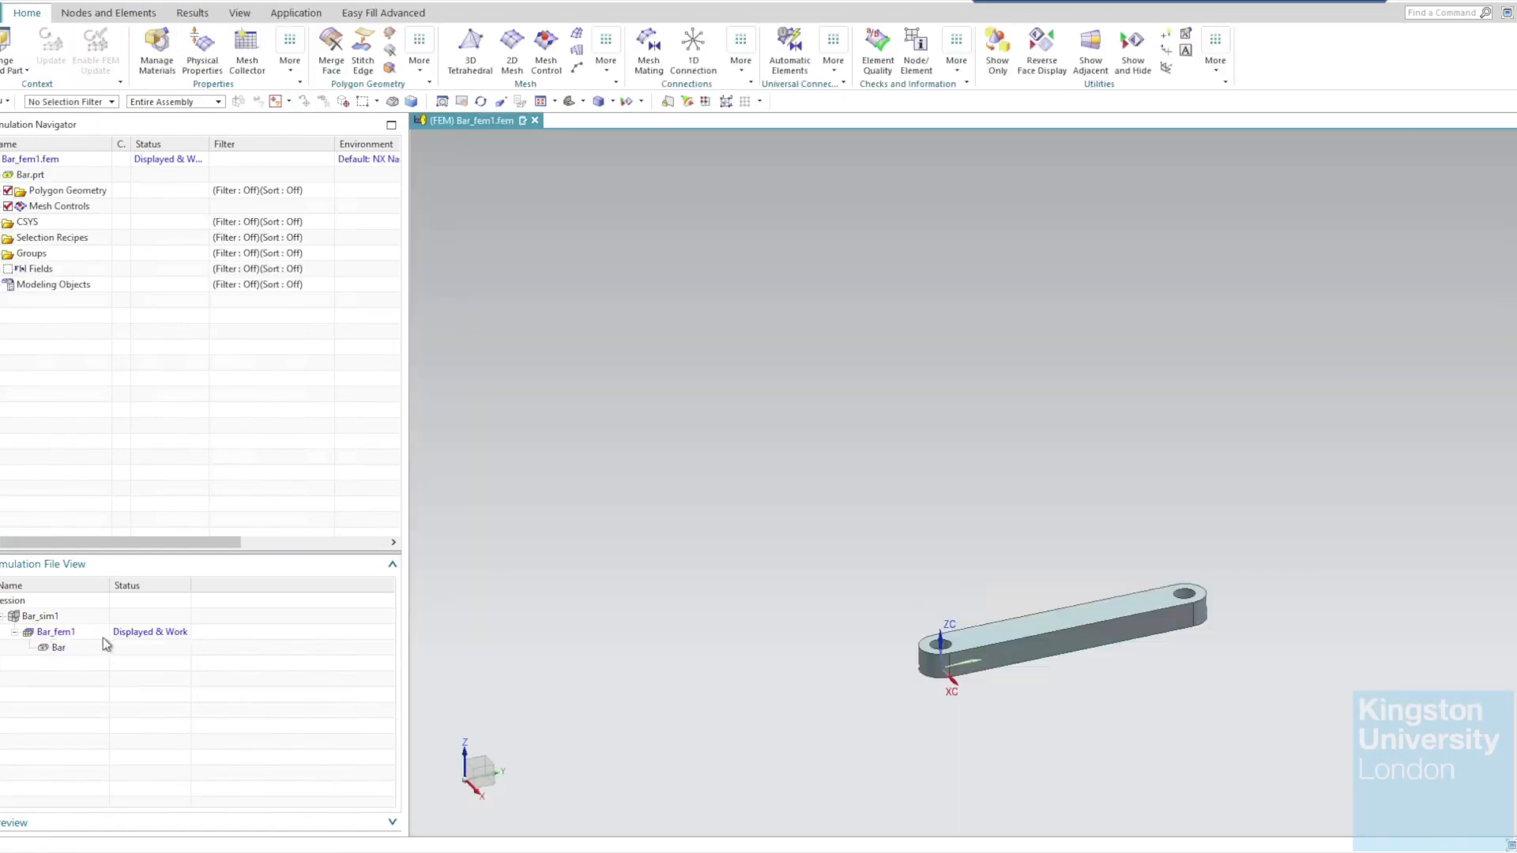
double_click(52, 618)
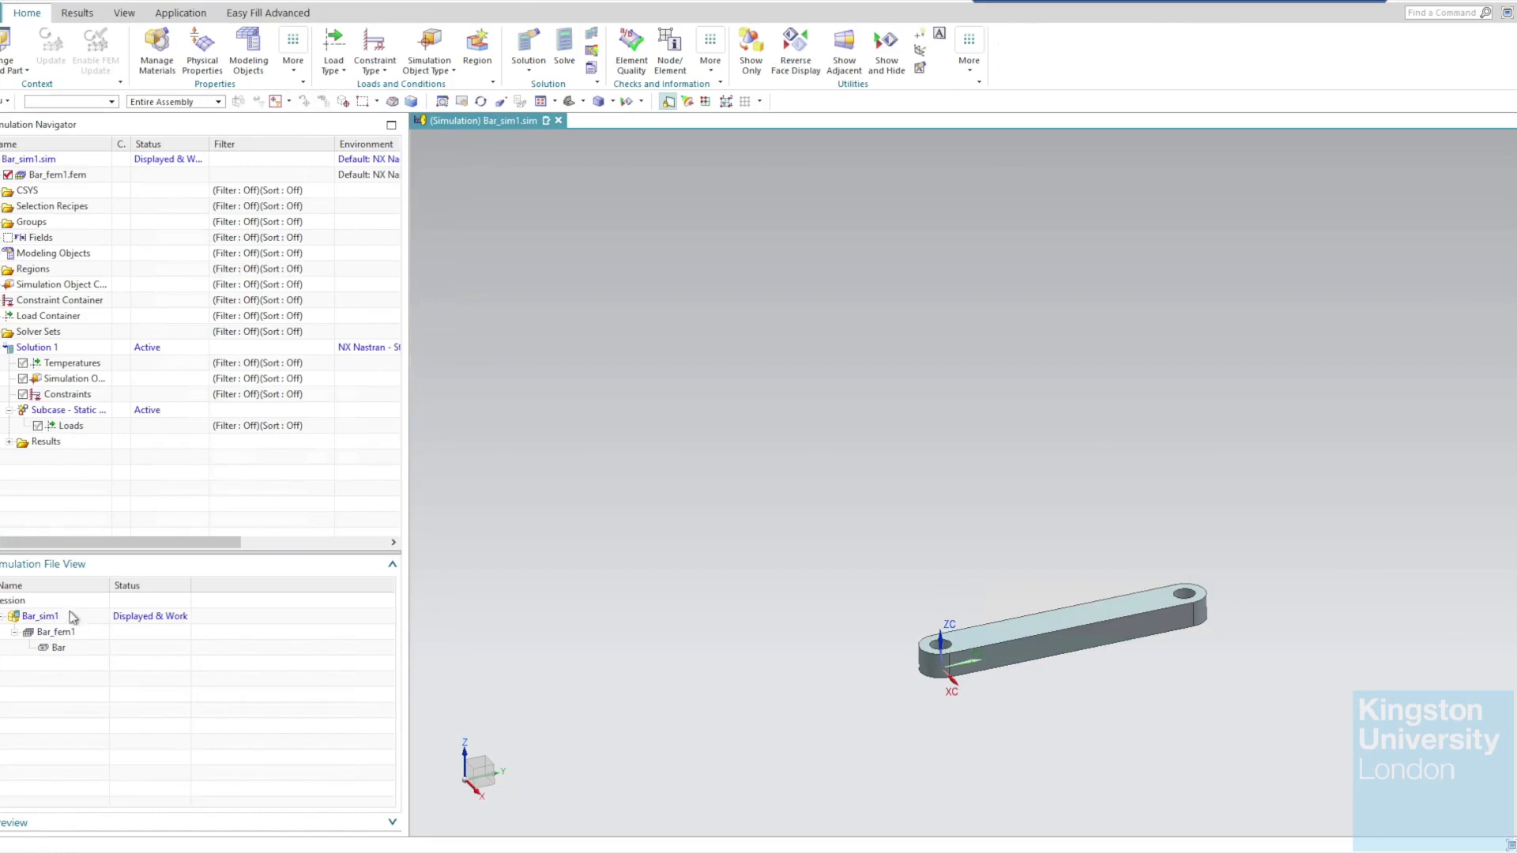
double_click(52, 648)
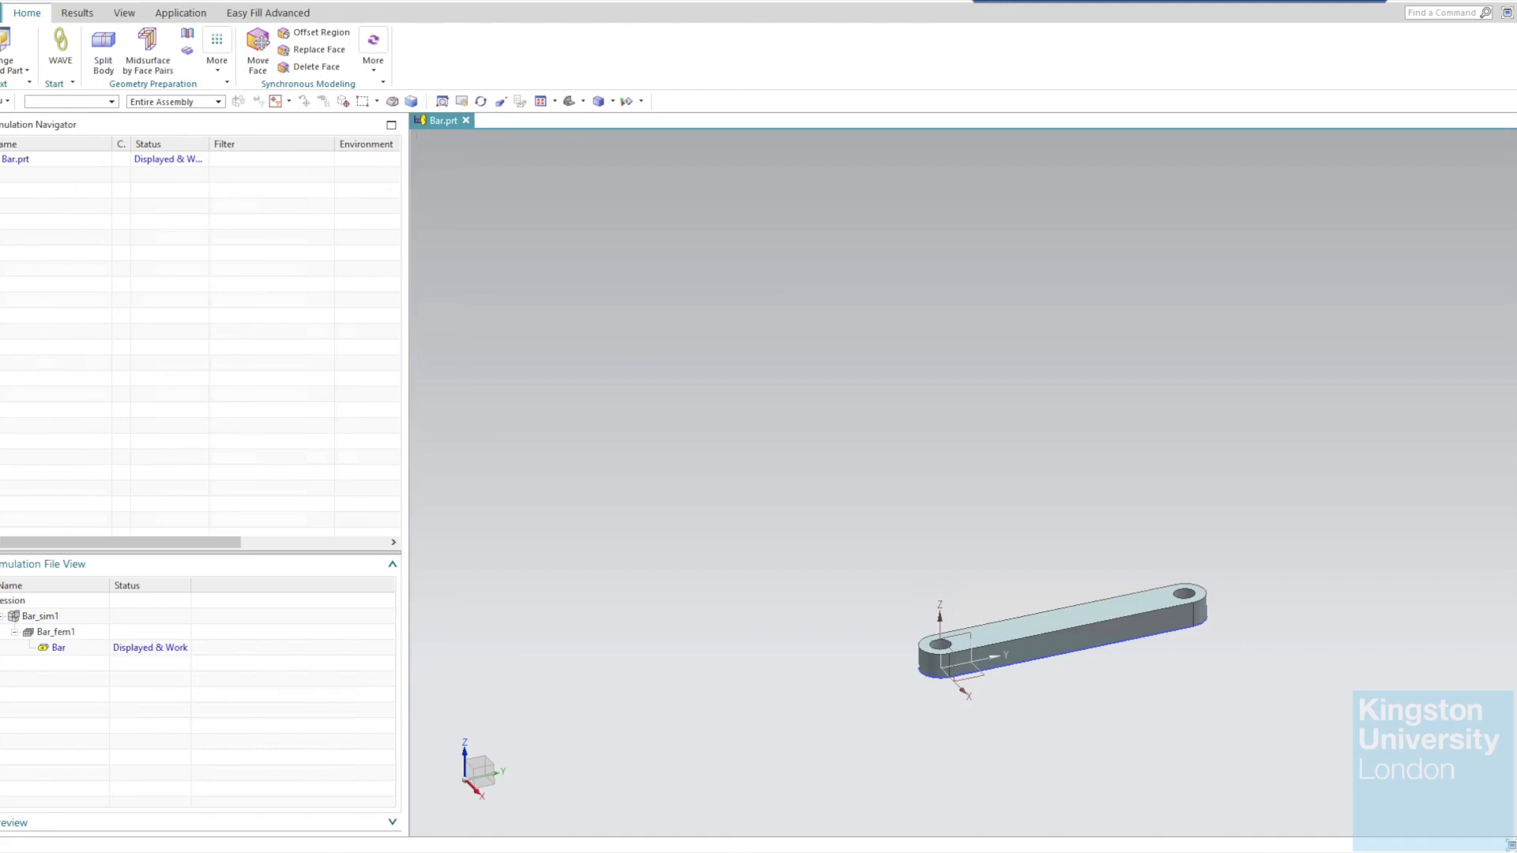
Make Bar_fem1 the displayed and work file, keeping its Bar part listed beneath it.
double_click(50, 633)
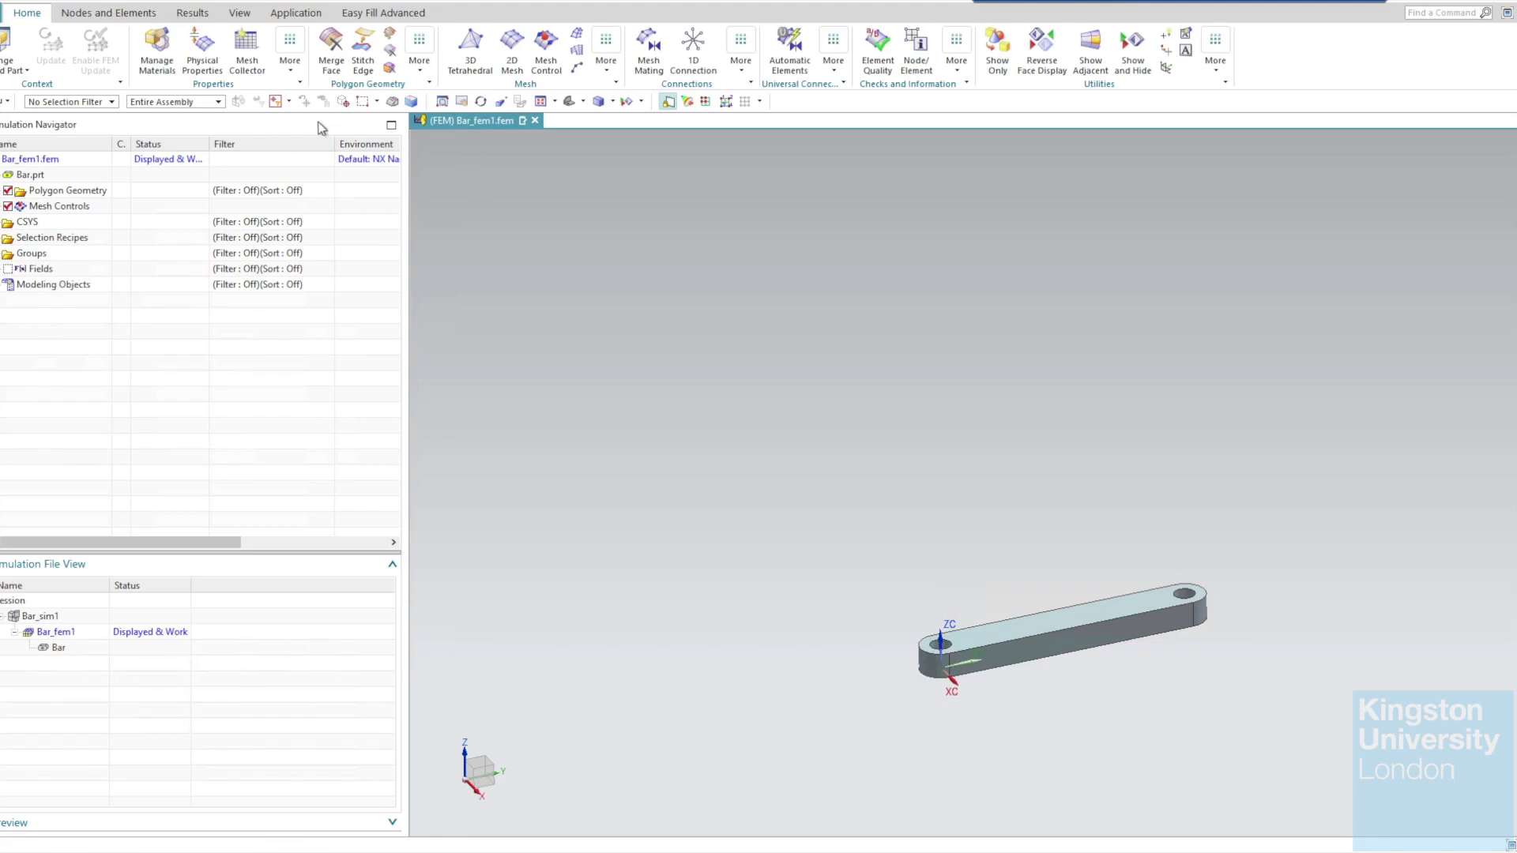
double_click(66, 636)
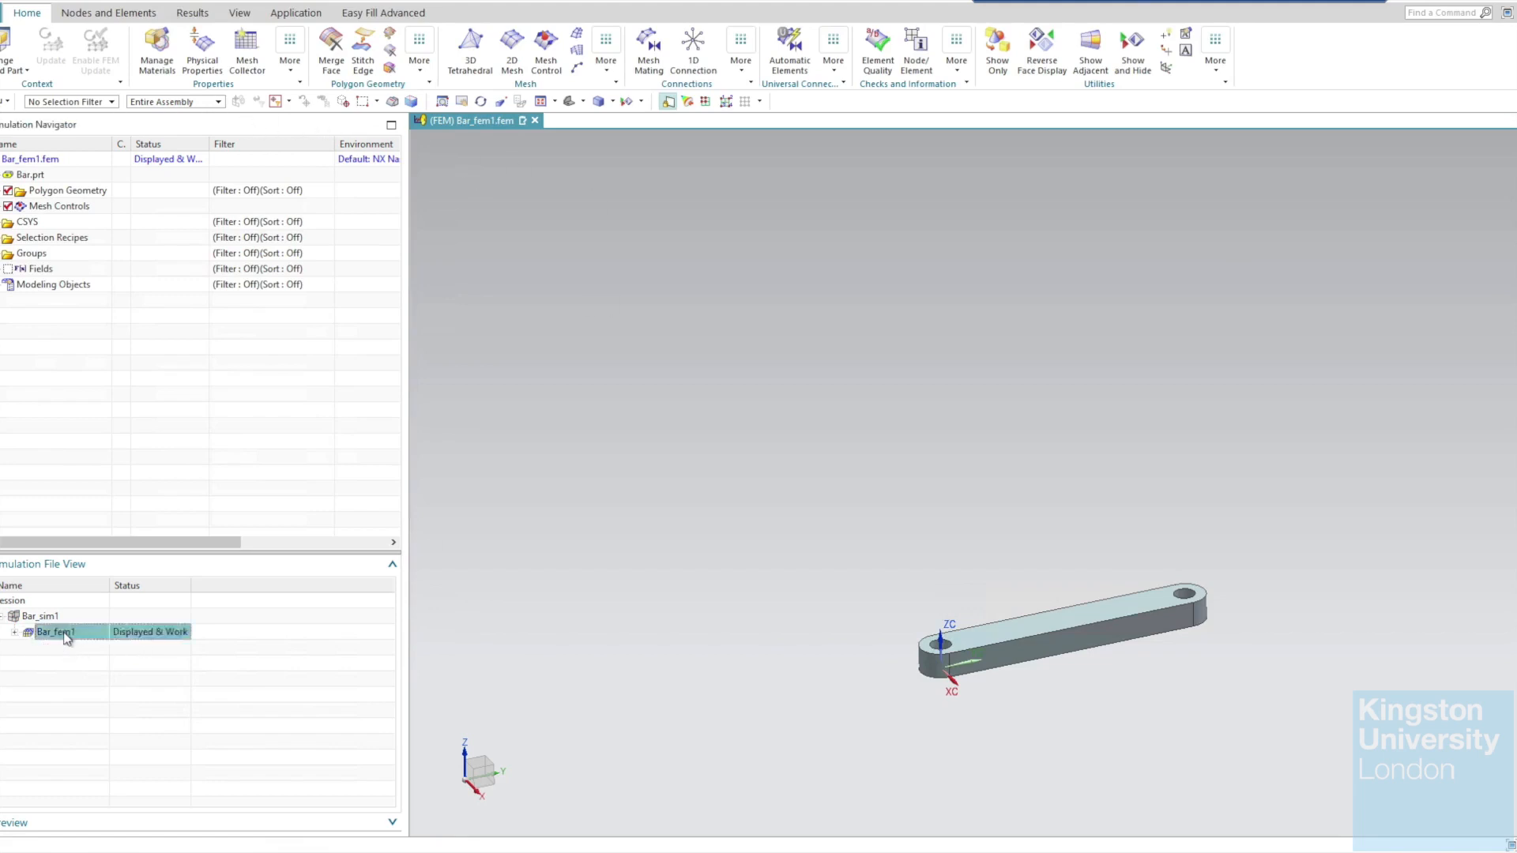
left_click(14, 632)
Mesh the bar body with a 3D Tetrahedral mesh of CTETRA(10) elements sized 30 mm, declining the inferred element size.
left_click(606, 71)
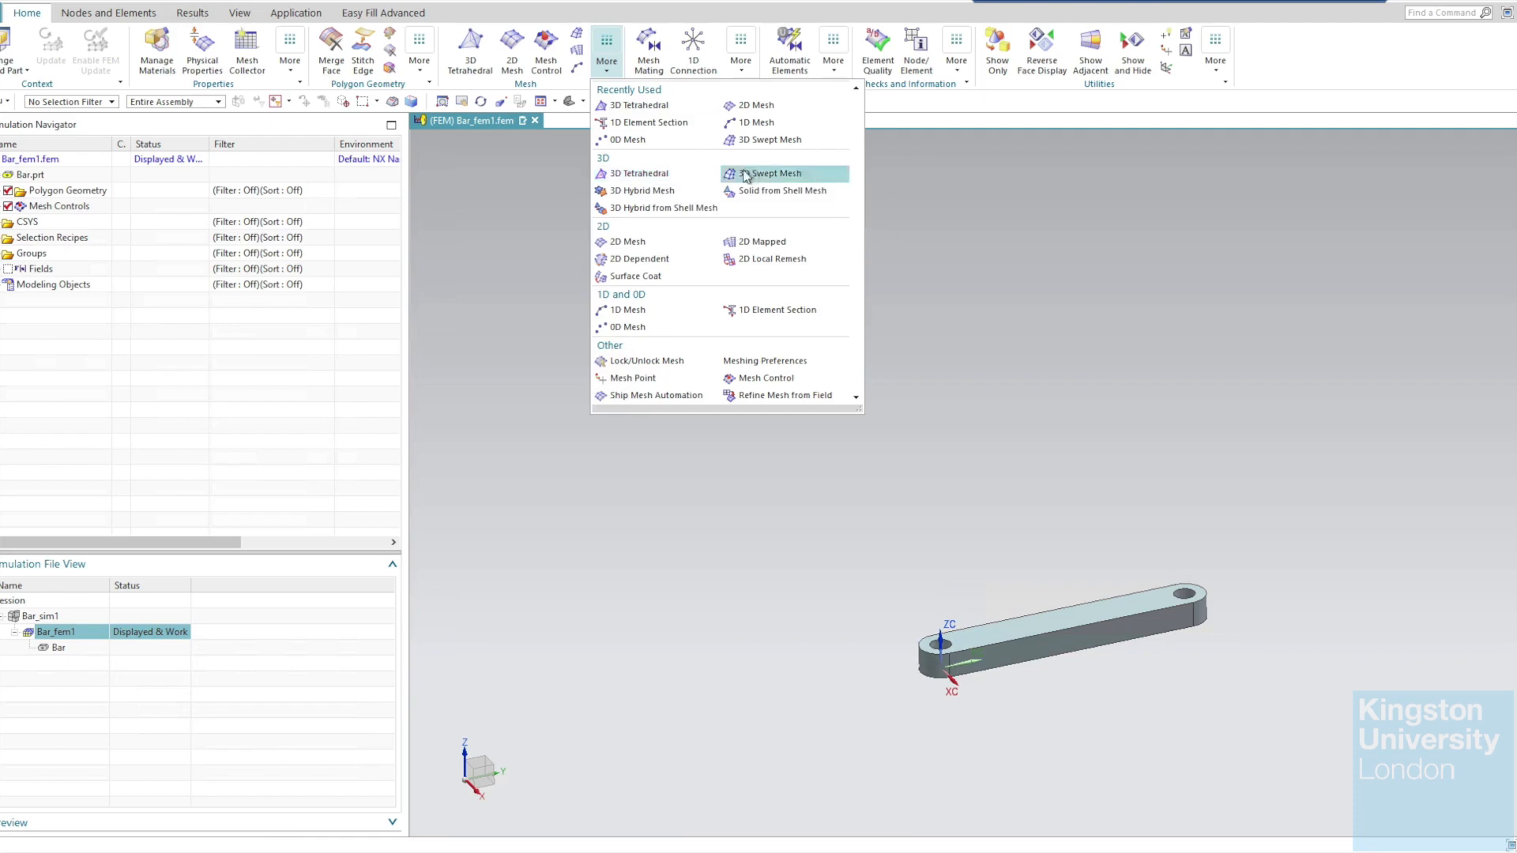
left_click(648, 176)
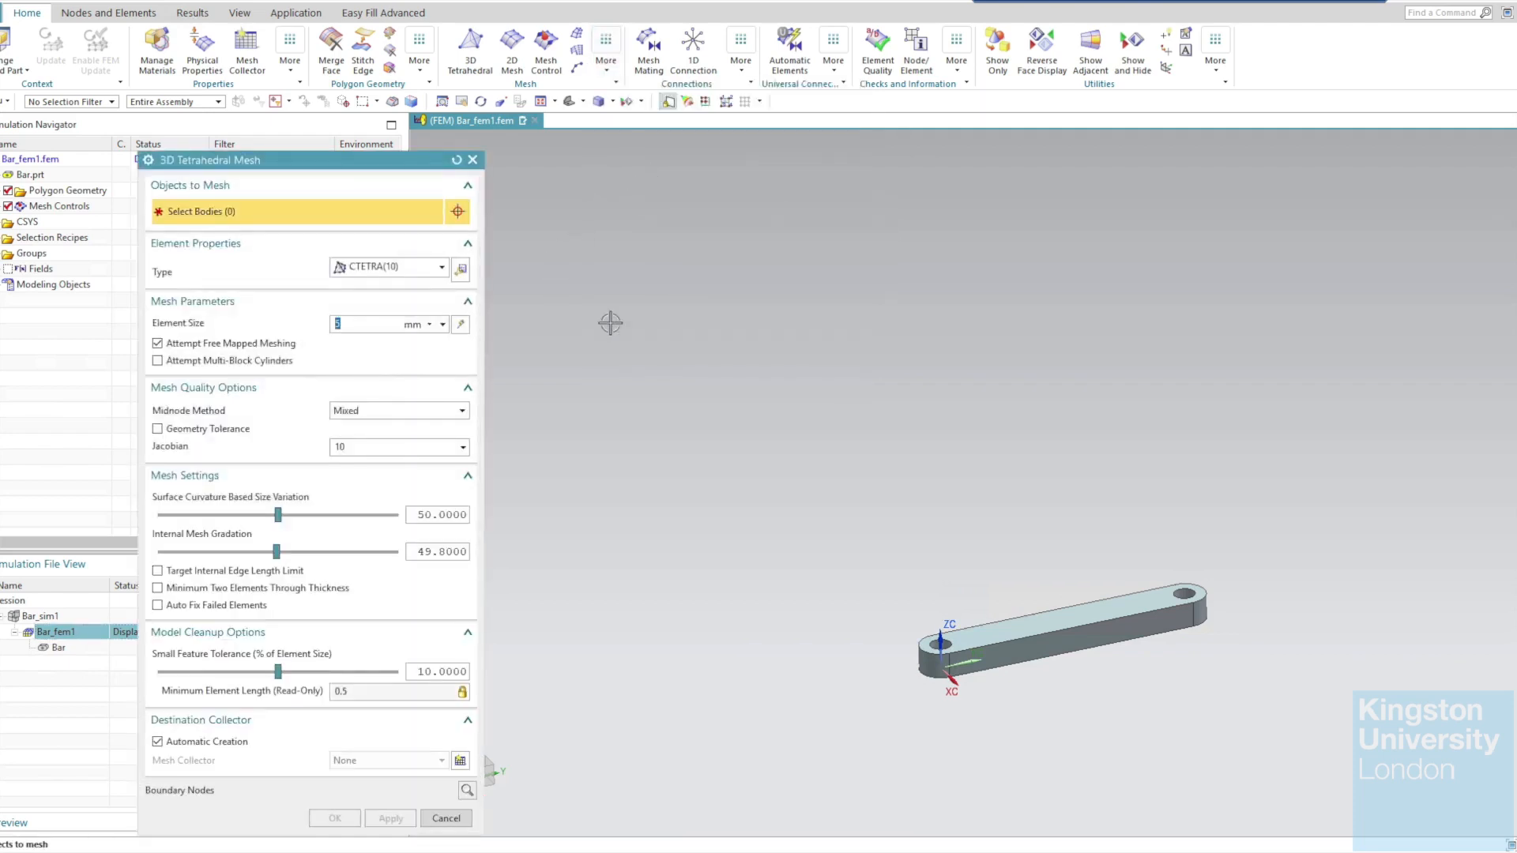
left_click(1078, 616)
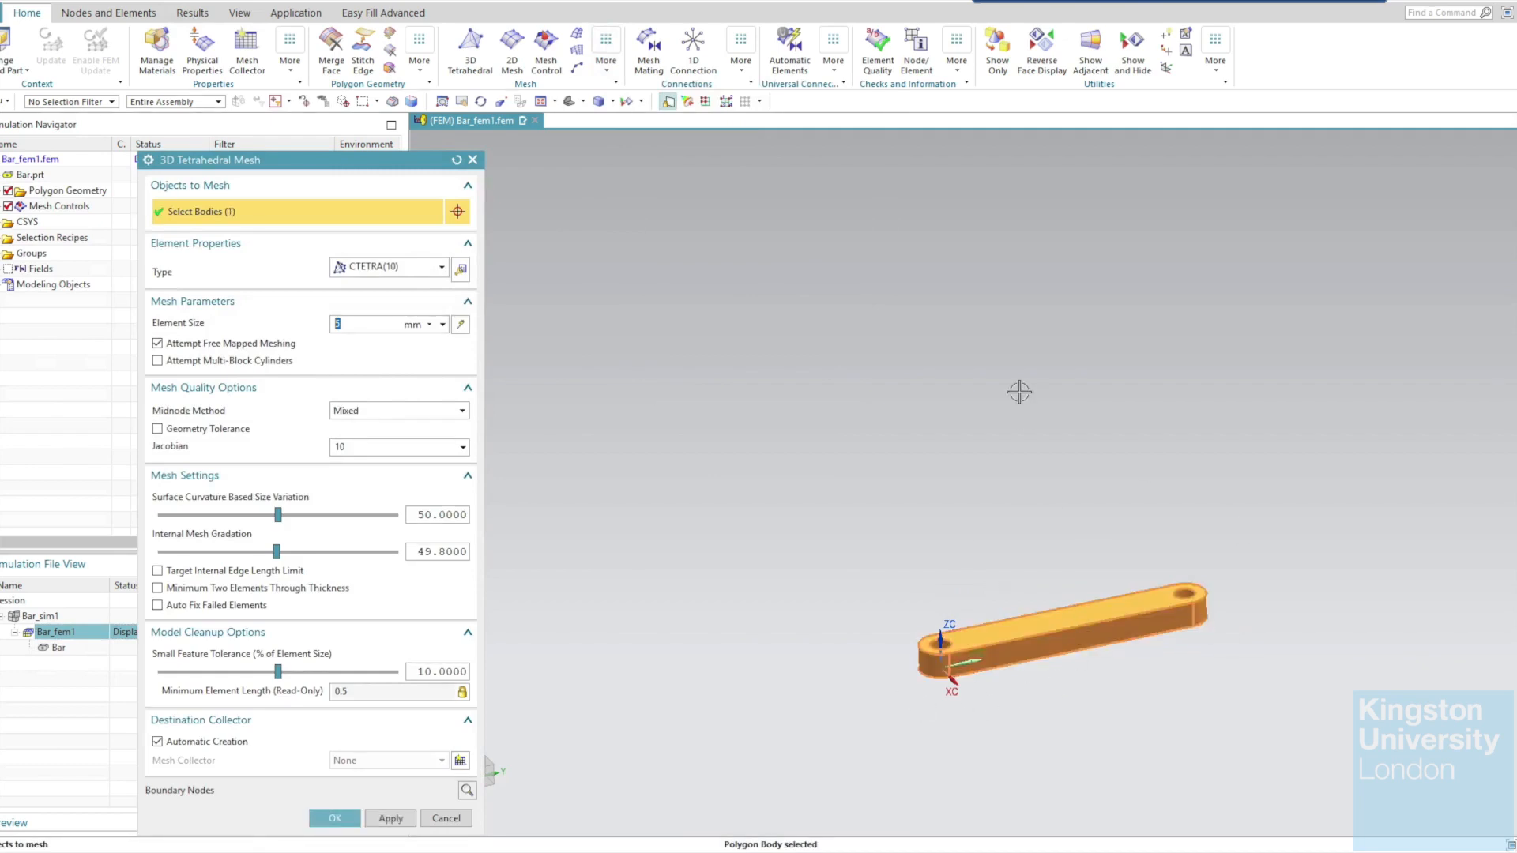
left_click(385, 269)
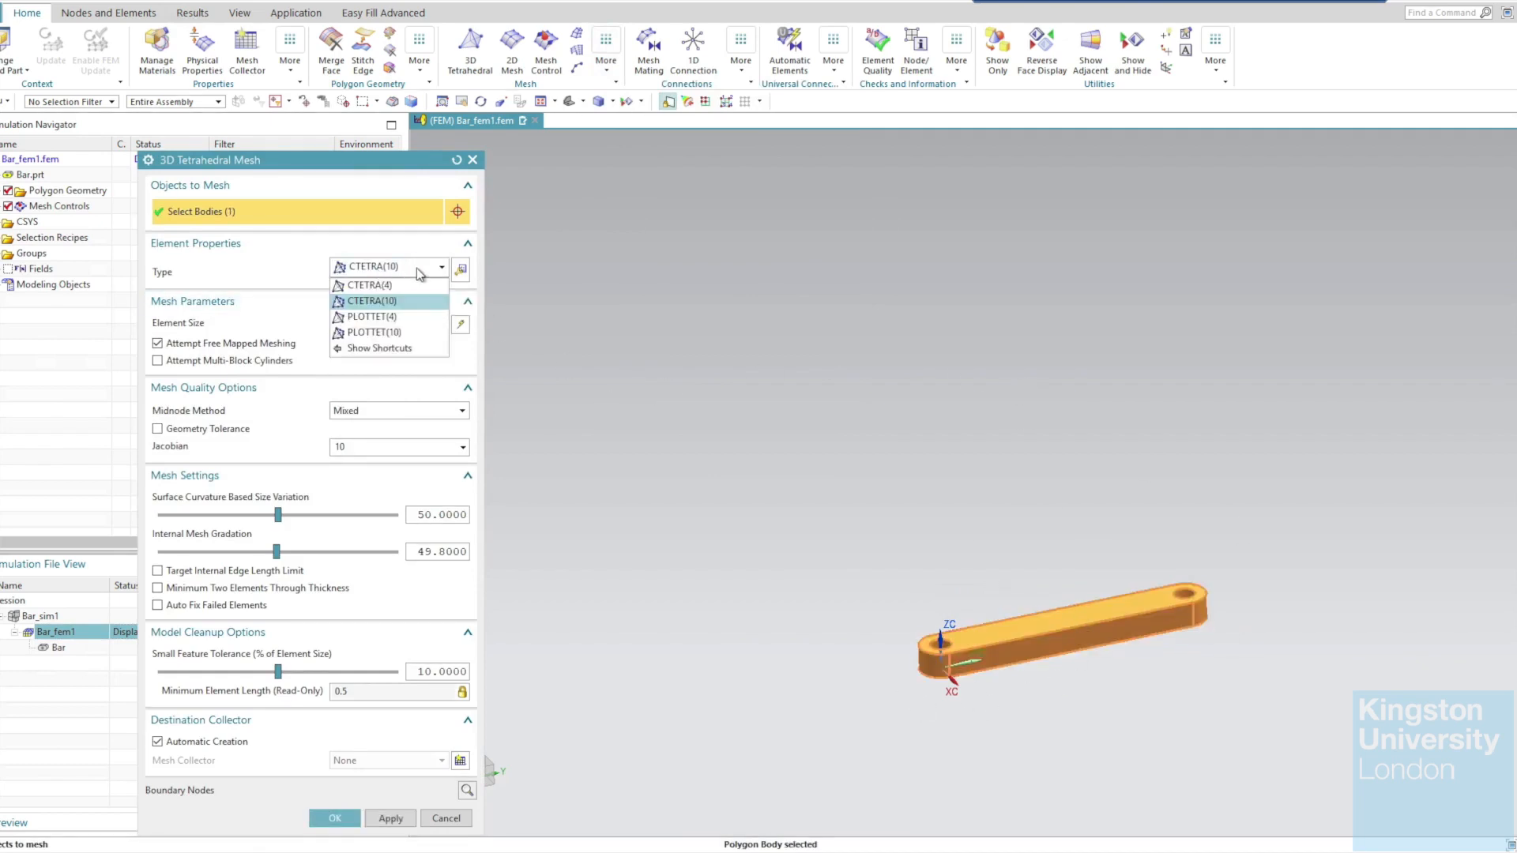
left_click(394, 302)
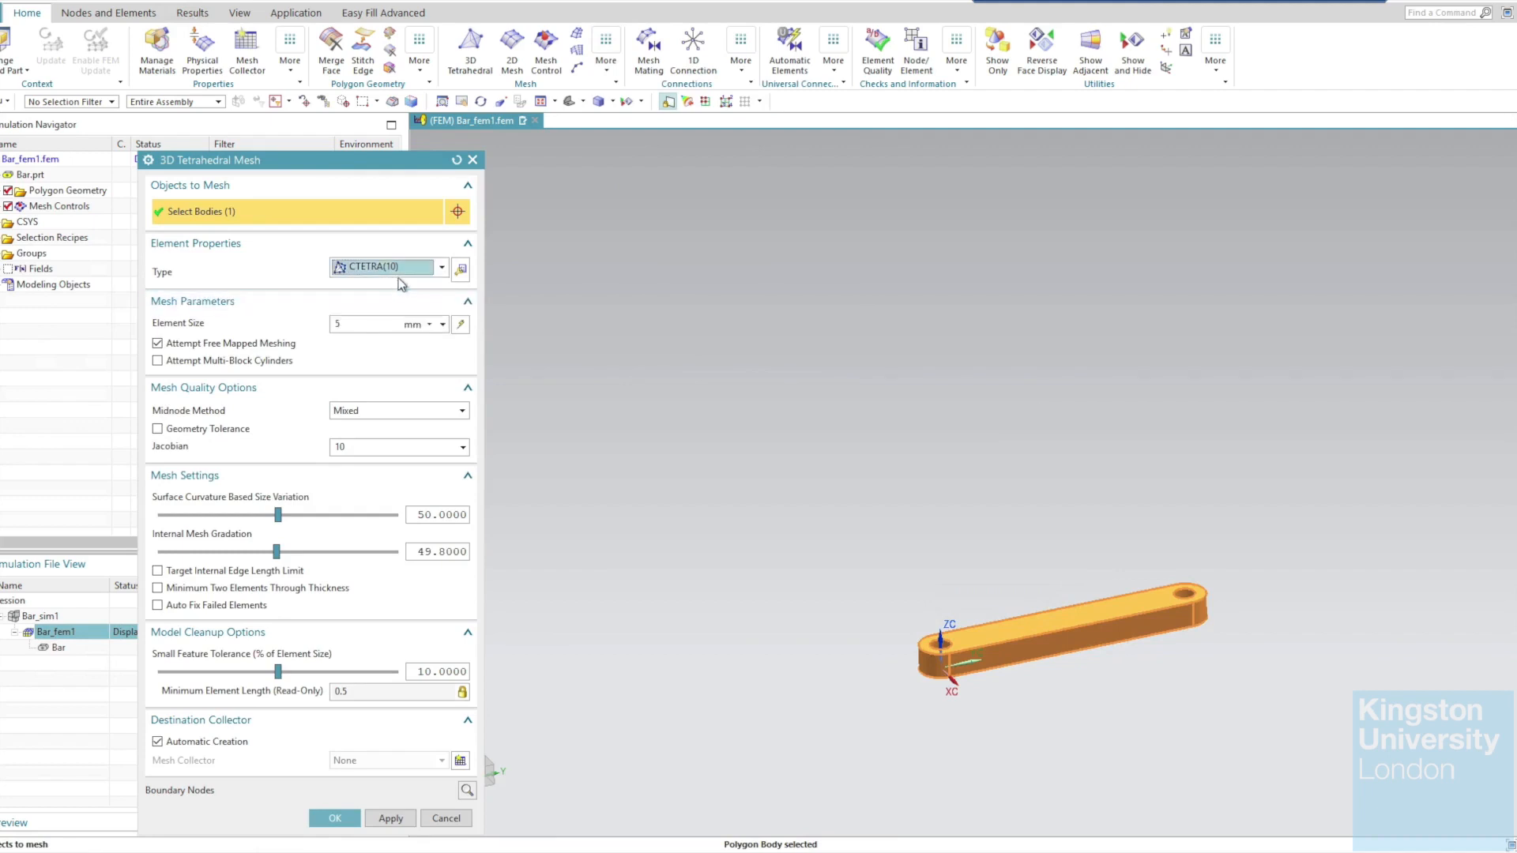
left_click(344, 324)
type("30")
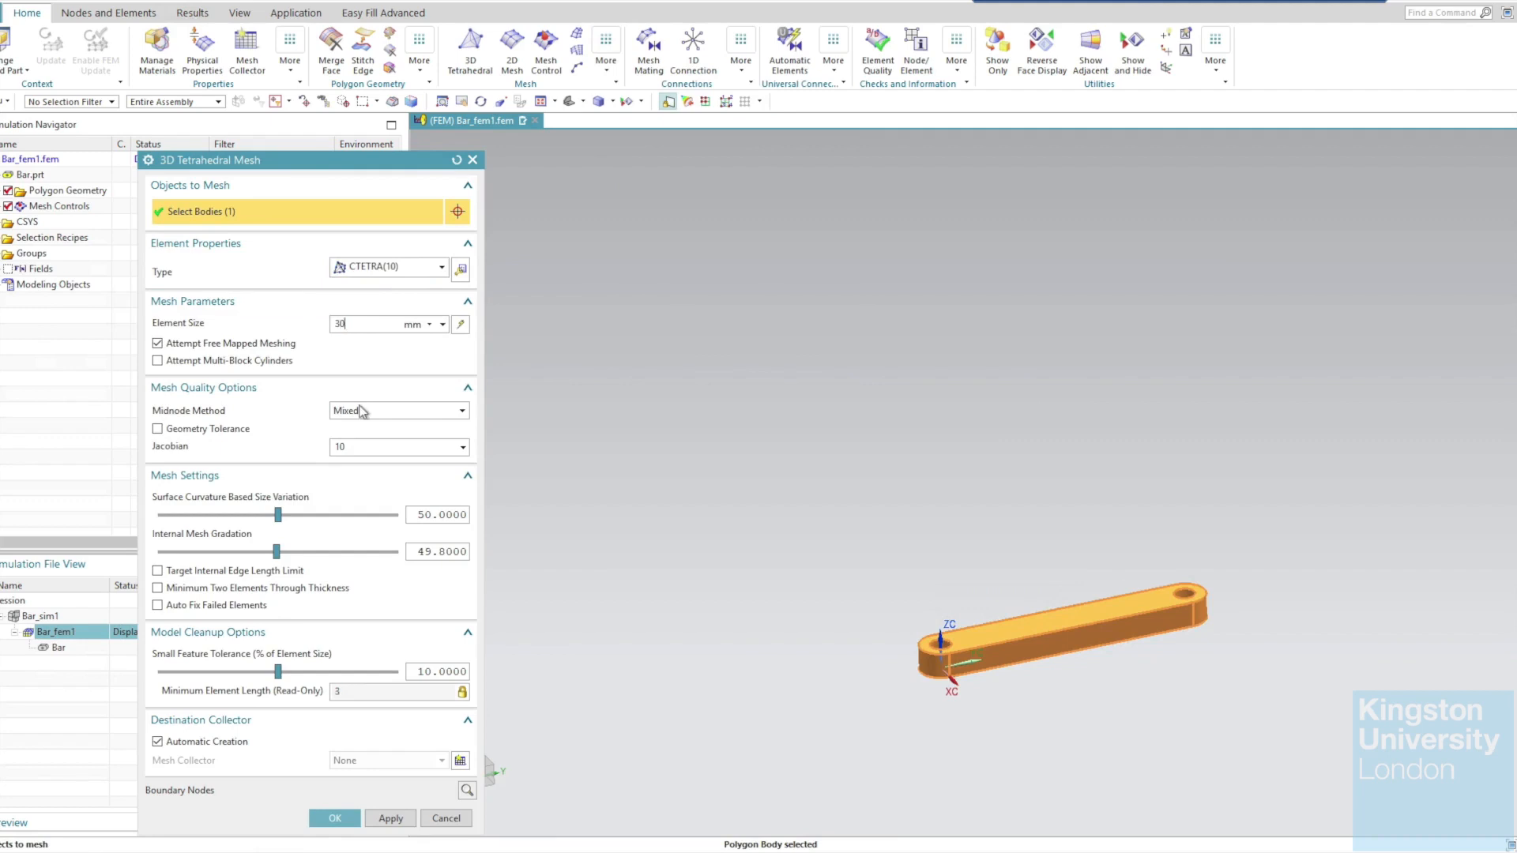
left_click(335, 819)
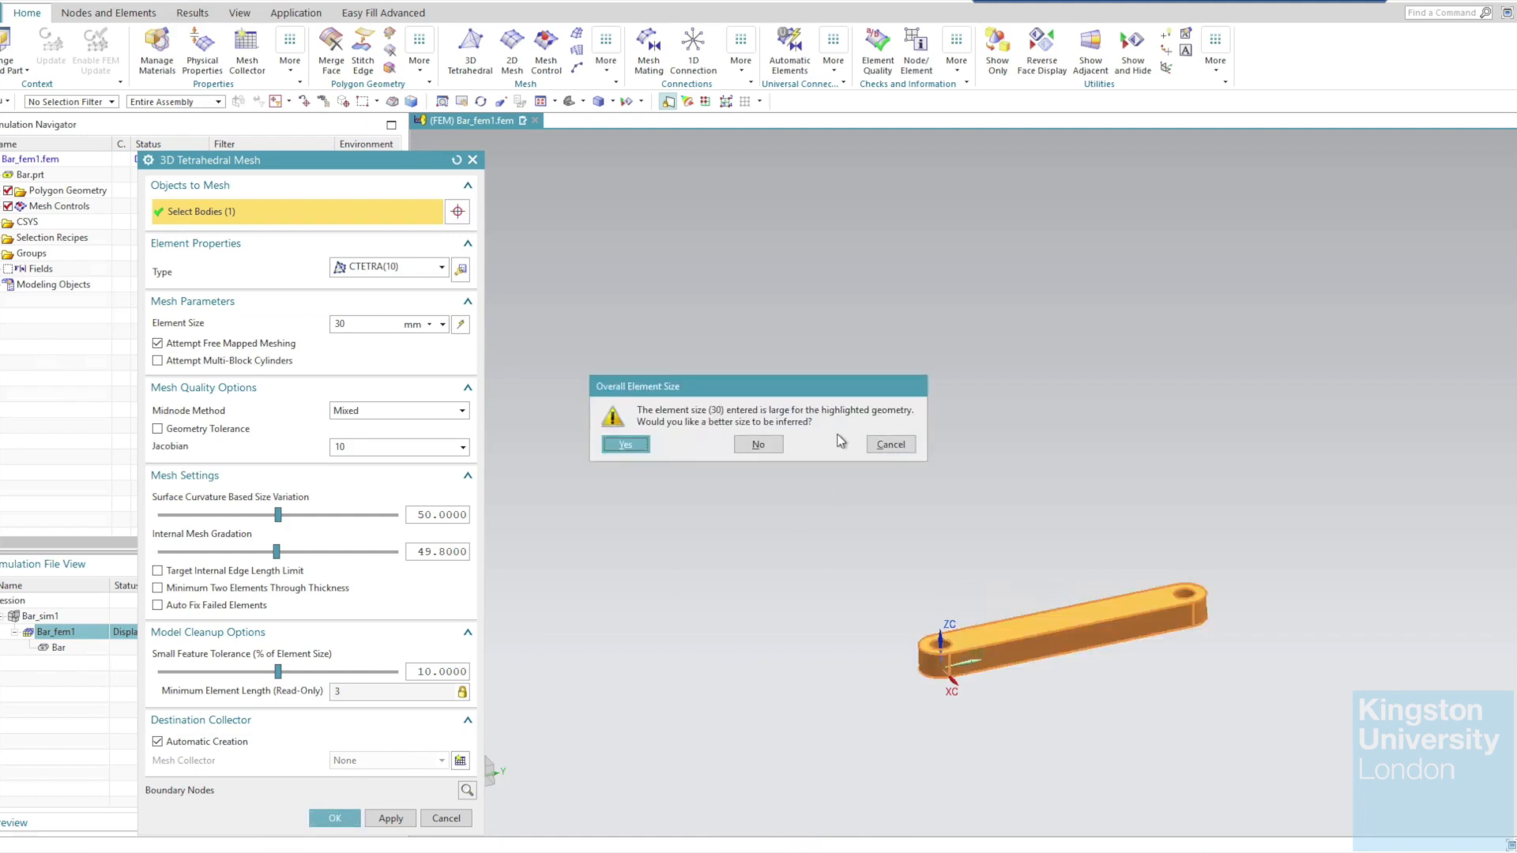
left_click(760, 446)
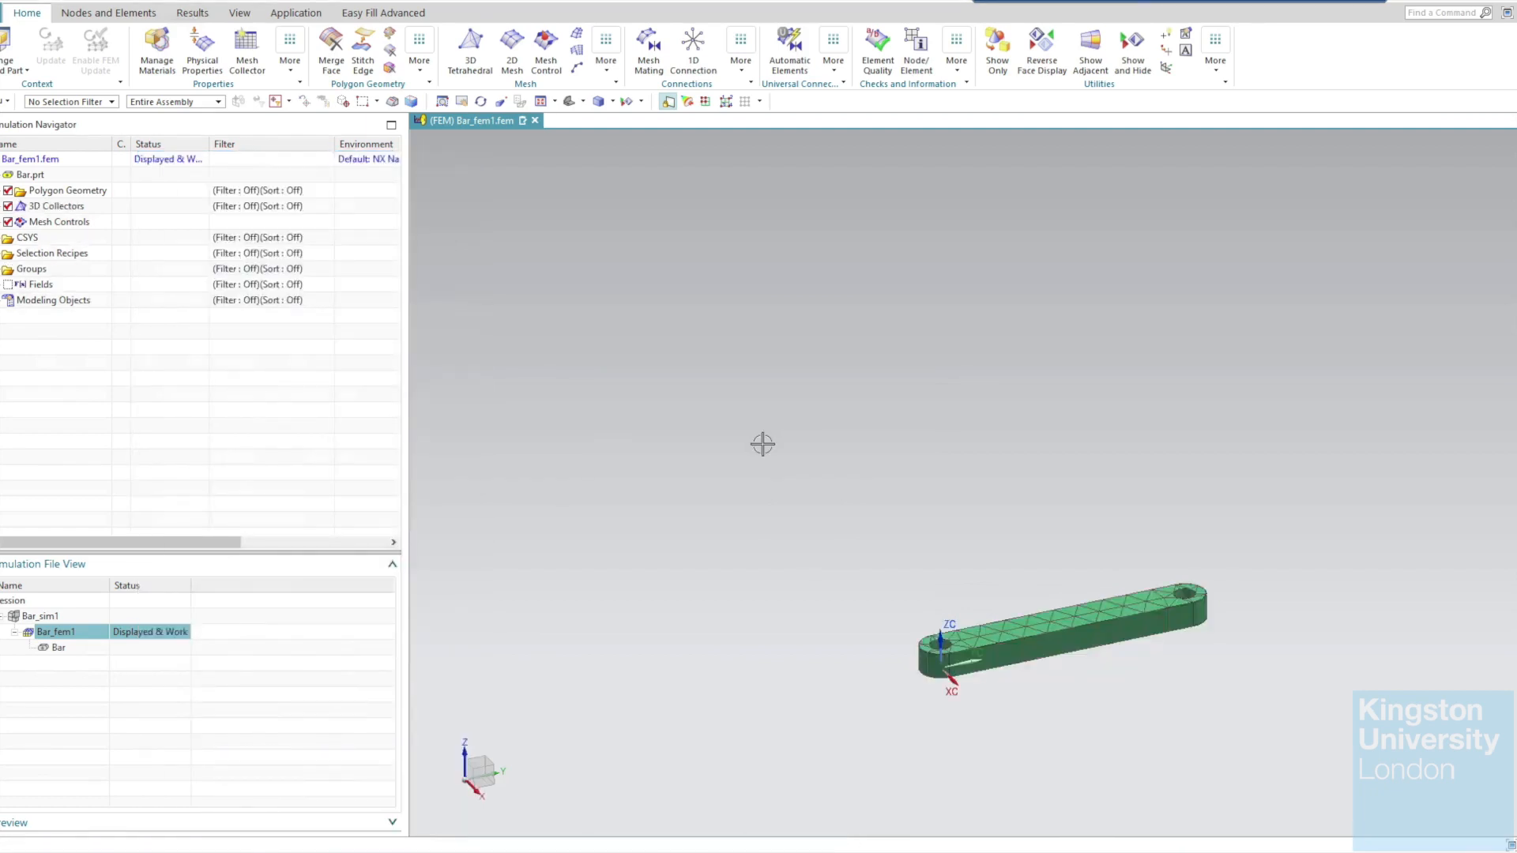
Examine the bar's mesh and its element count under the Solid(1) collector.
scroll(1090, 704, "up", 2)
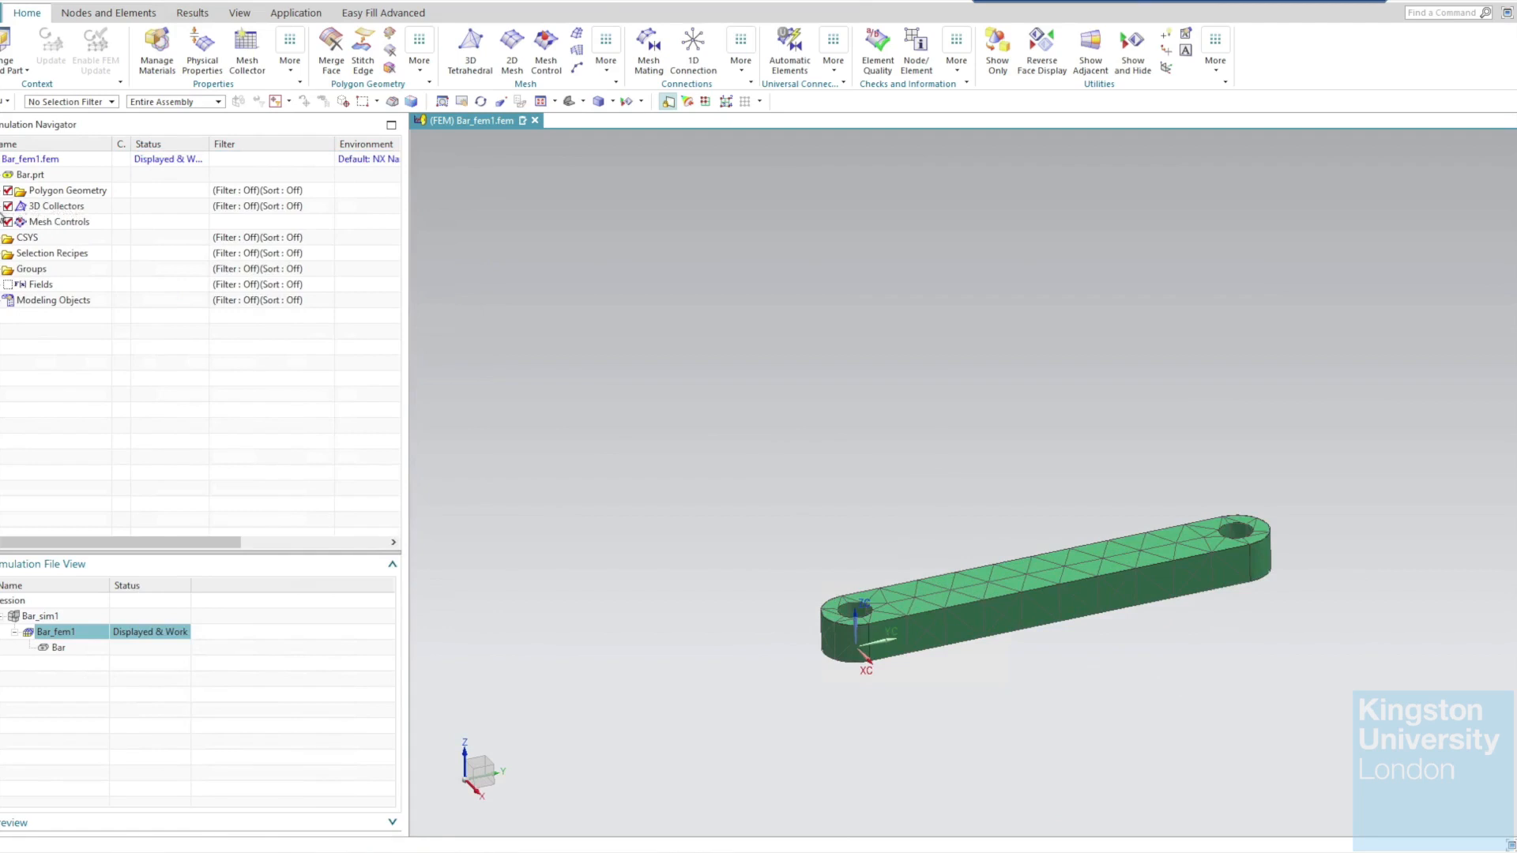
left_click(3, 207)
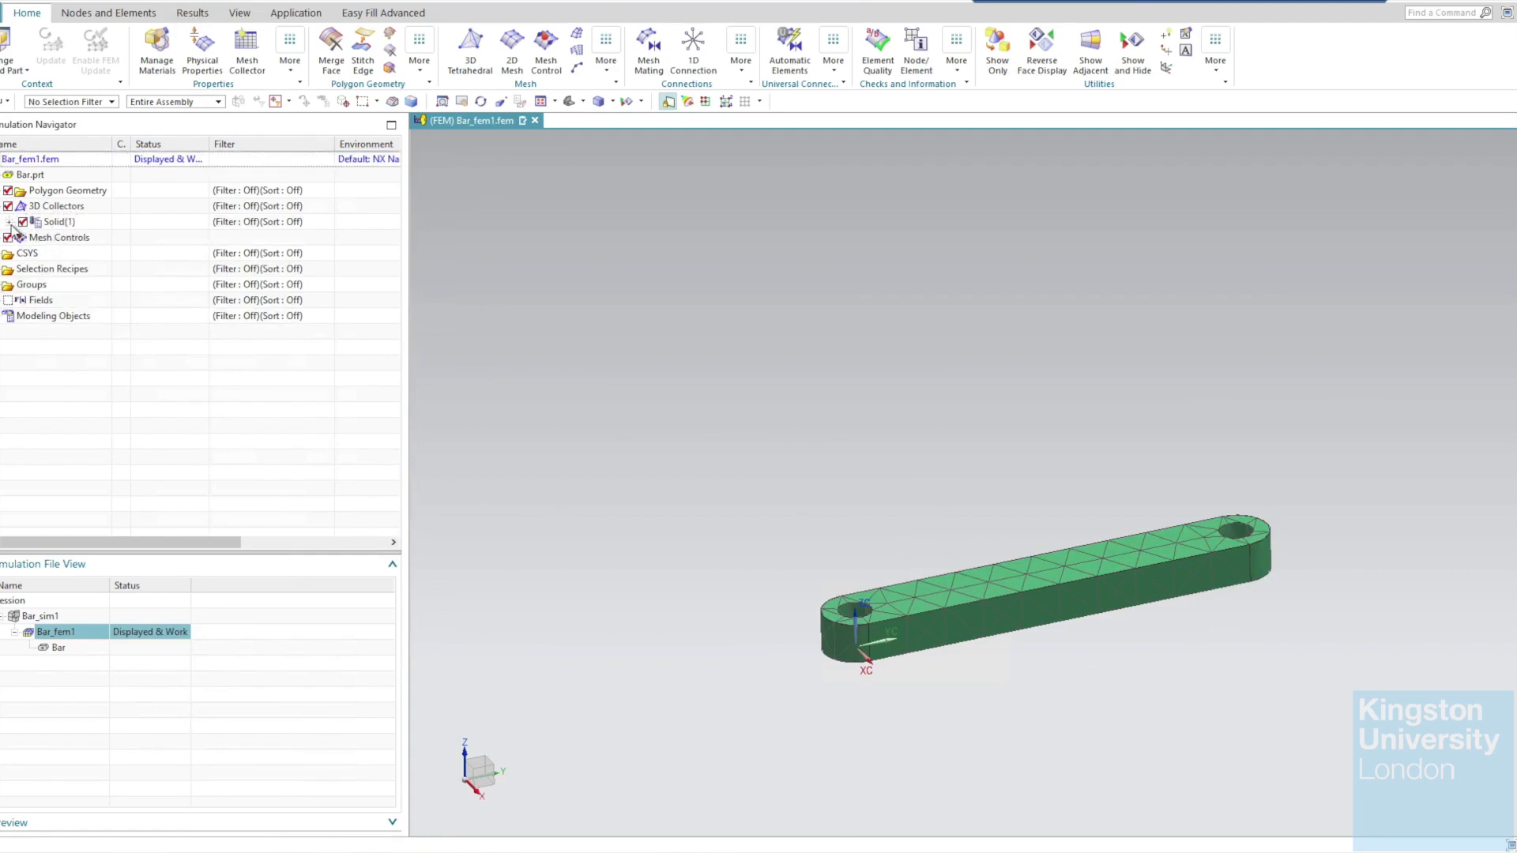
left_click(9, 222)
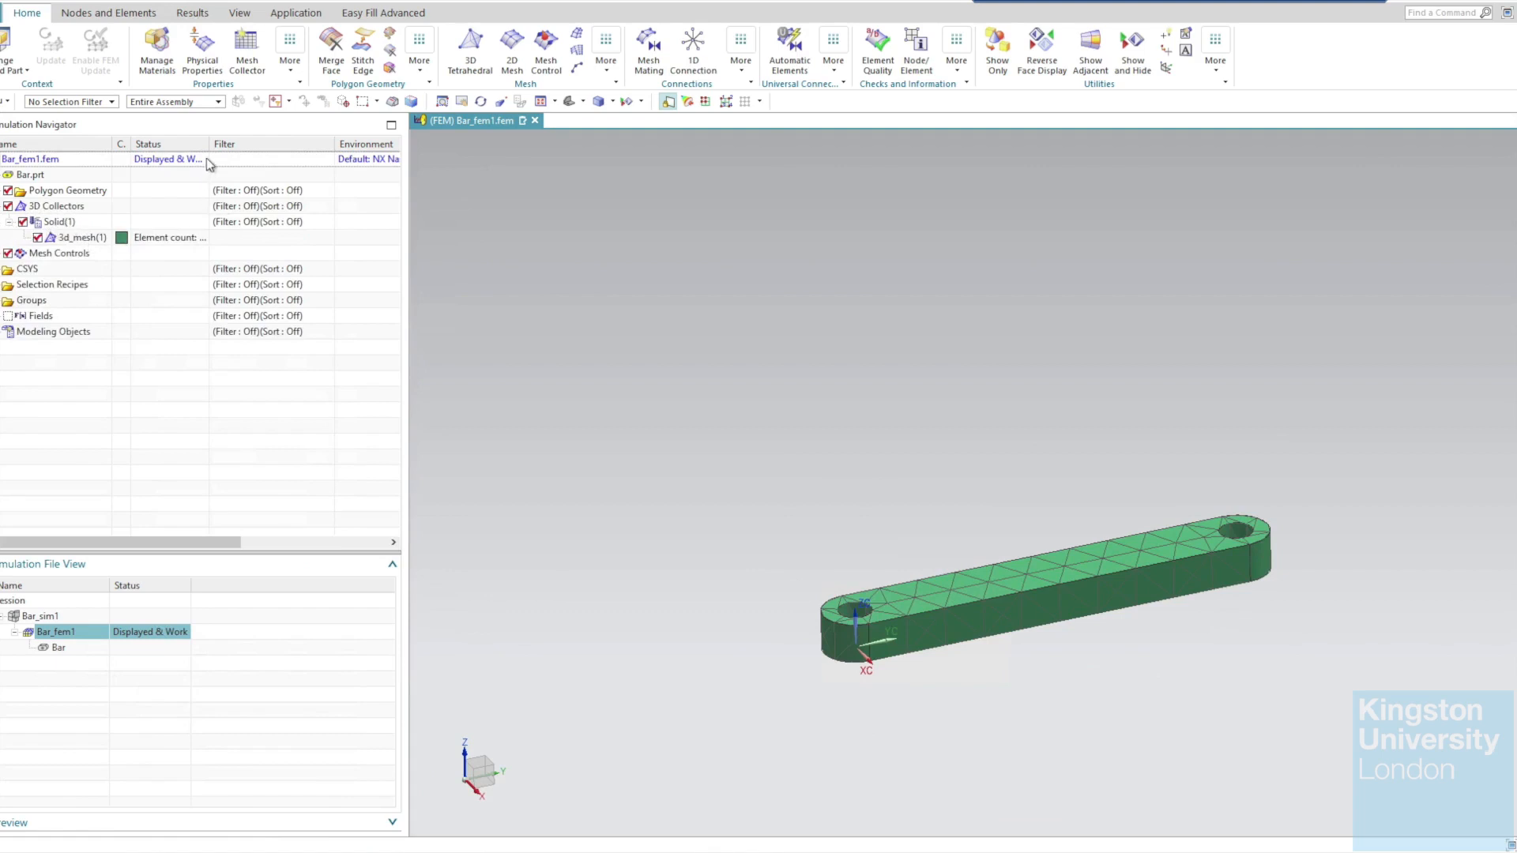
left_click_drag(210, 144, 236, 143)
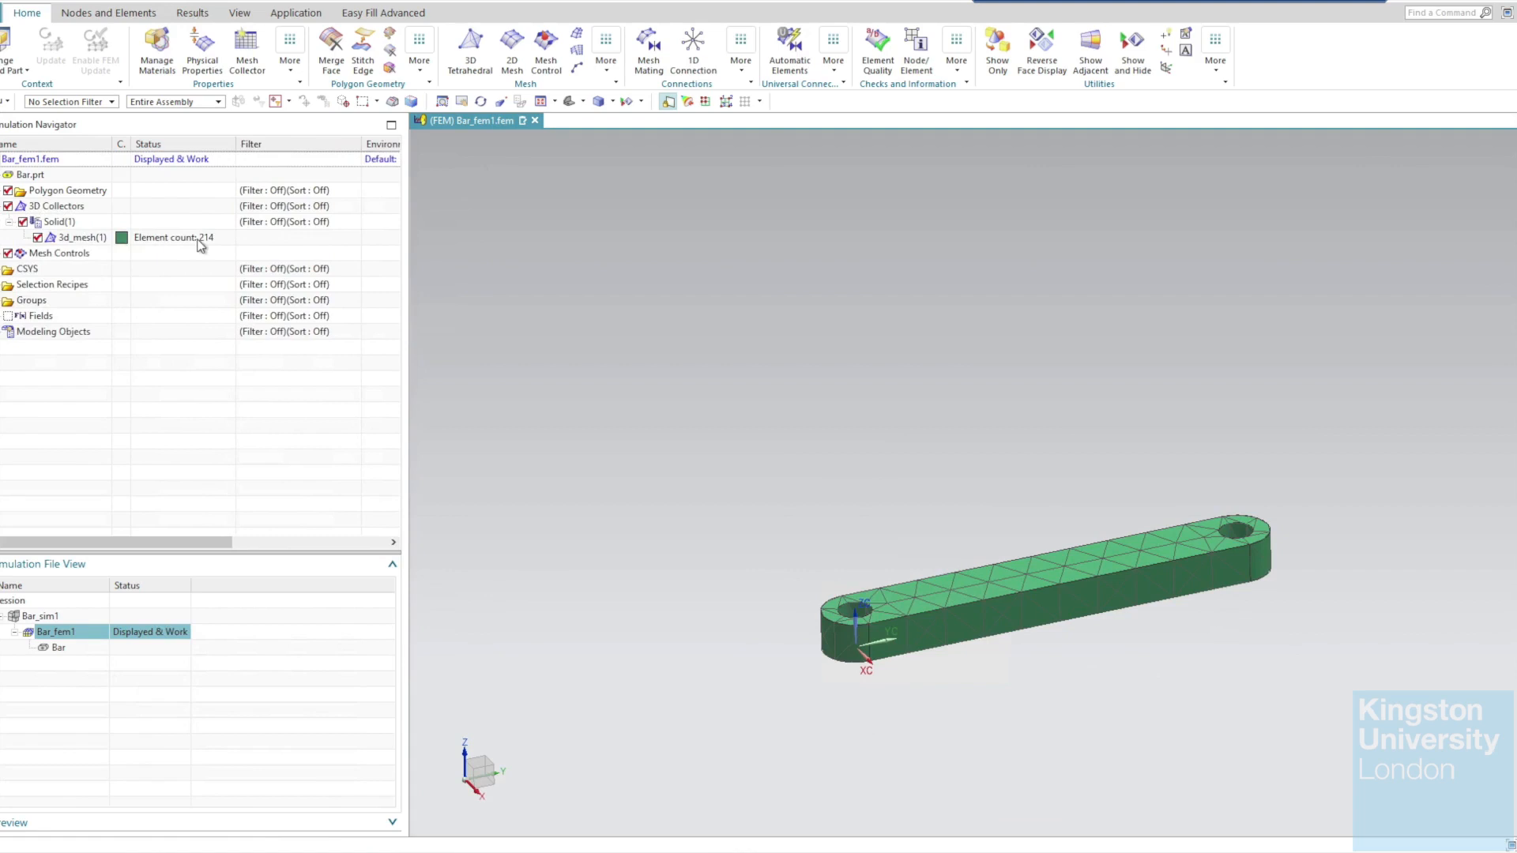
Edit the bar's existing 3D tetrahedral mesh and set its element size to 5 mm.
double_click(79, 239)
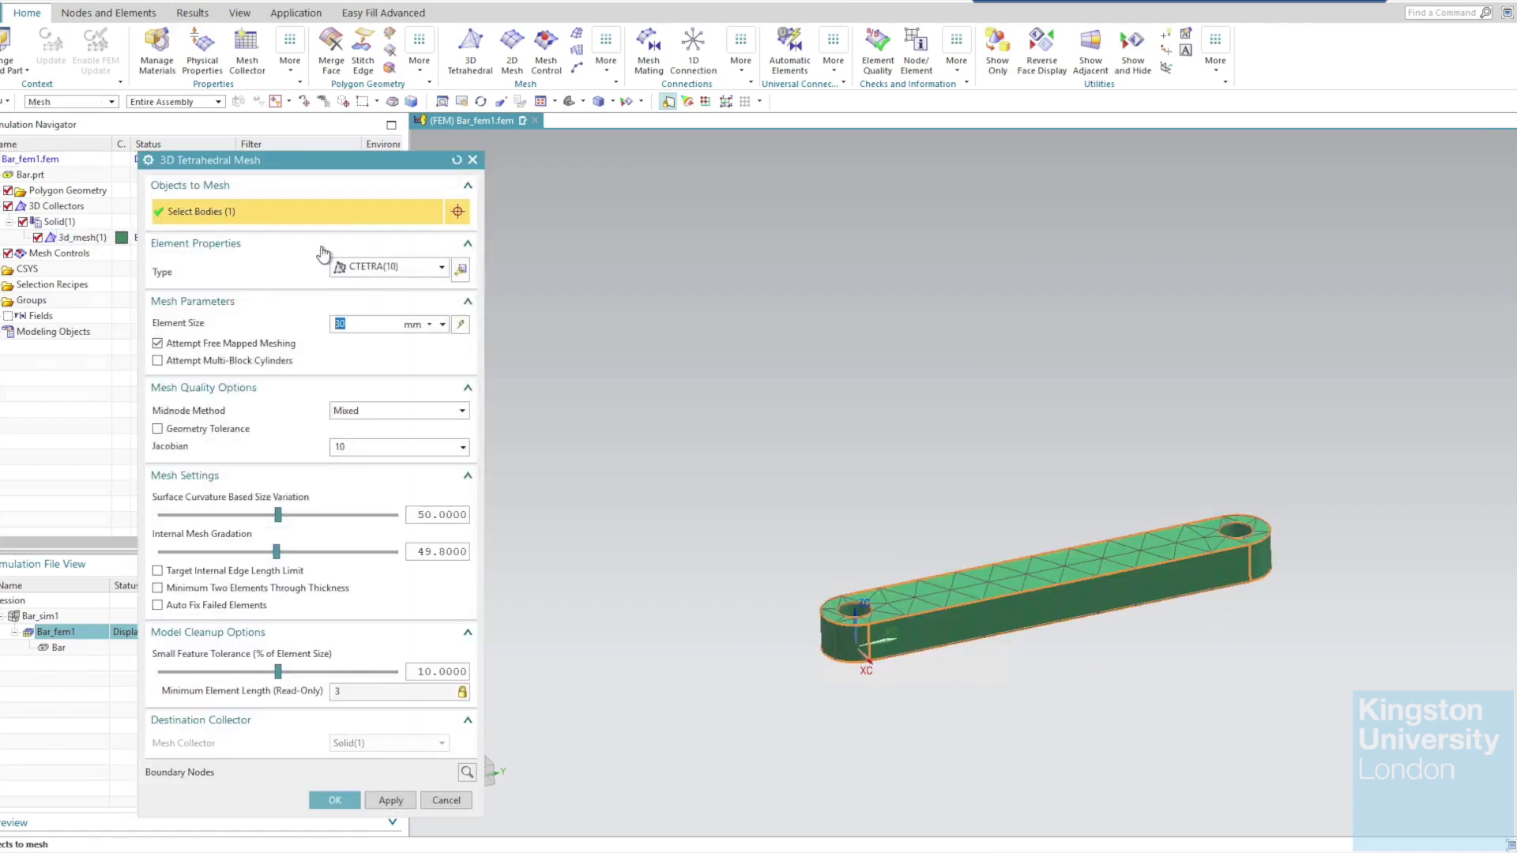
type("5")
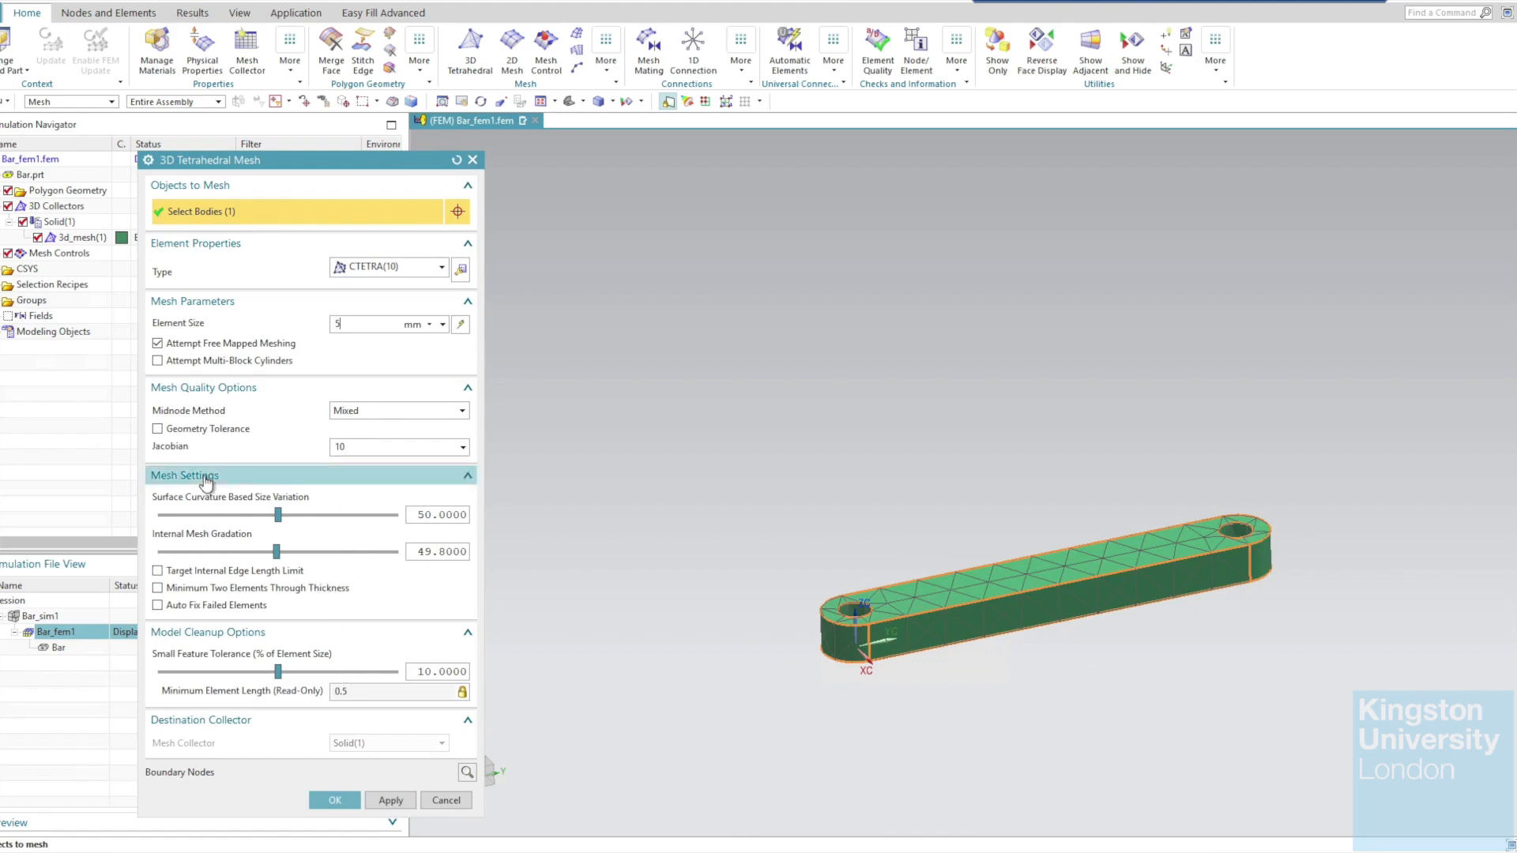
left_click(335, 802)
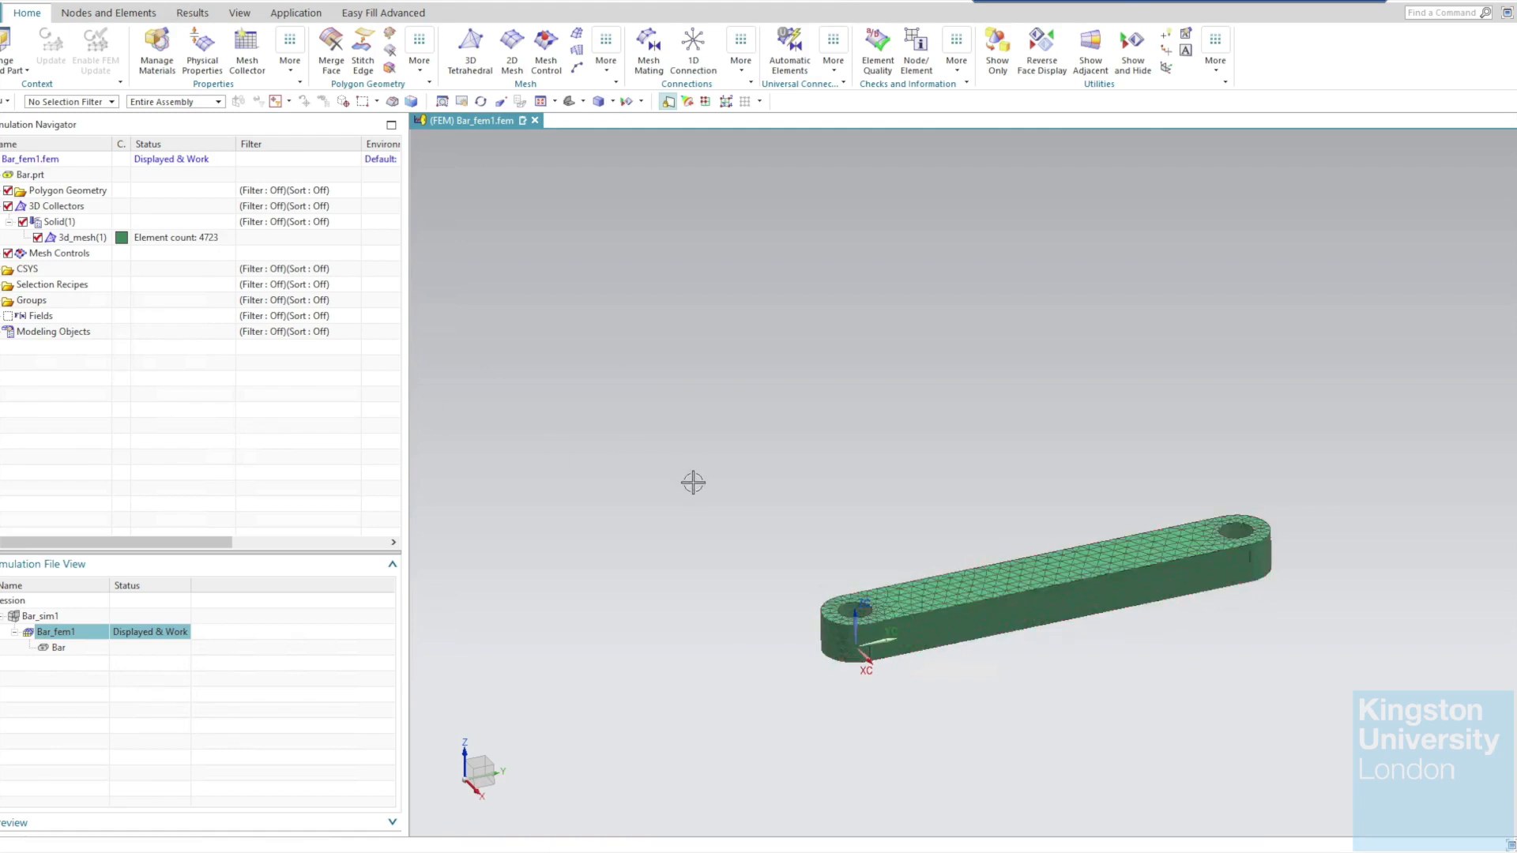
Review the bar mesh's 3D Tetrahedral Mesh settings again without changing them.
right_click(93, 240)
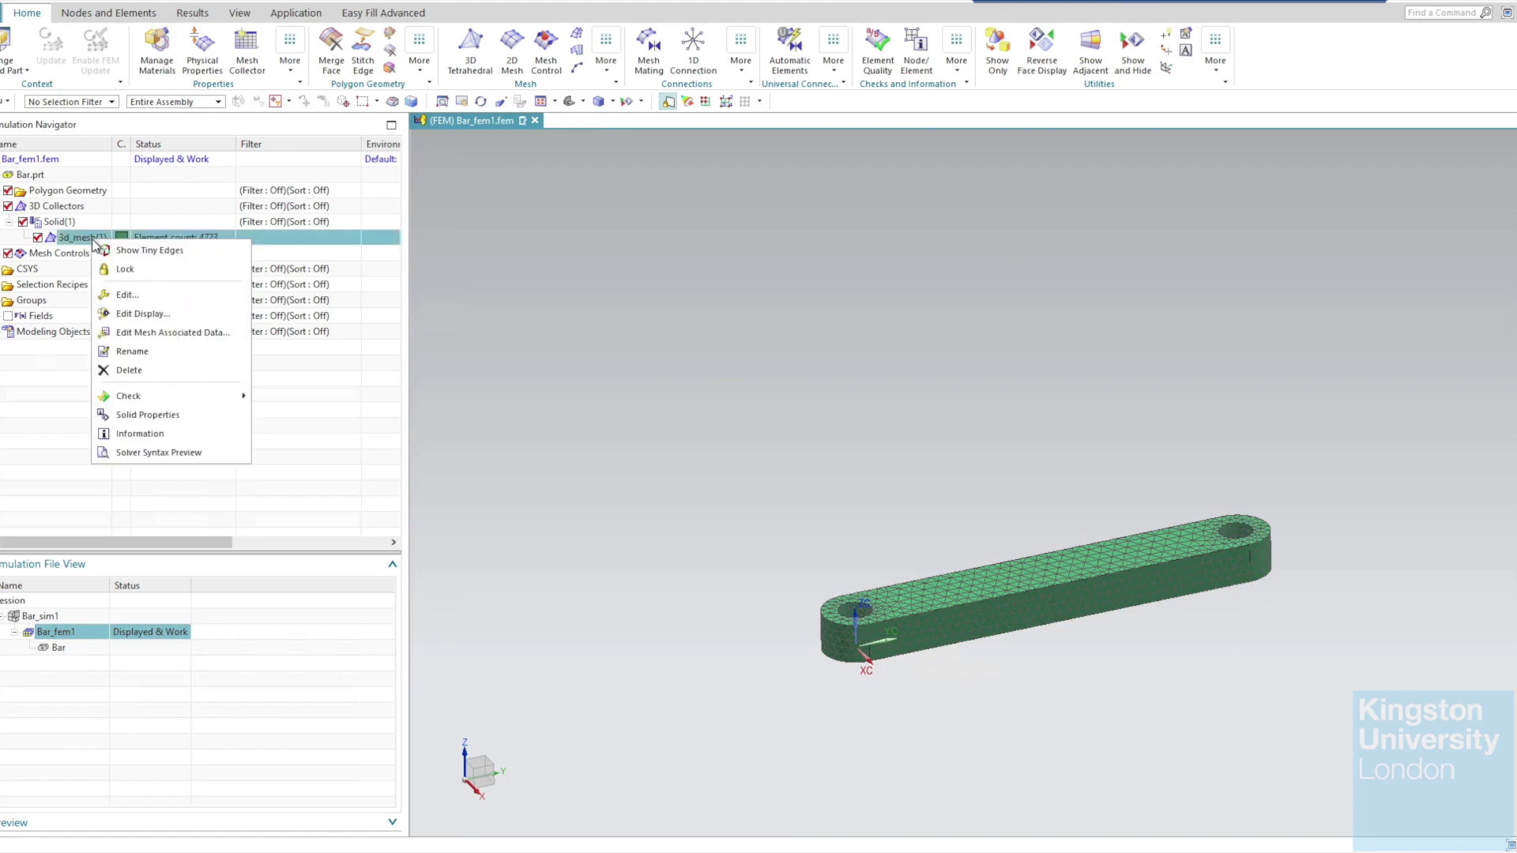
left_click(125, 295)
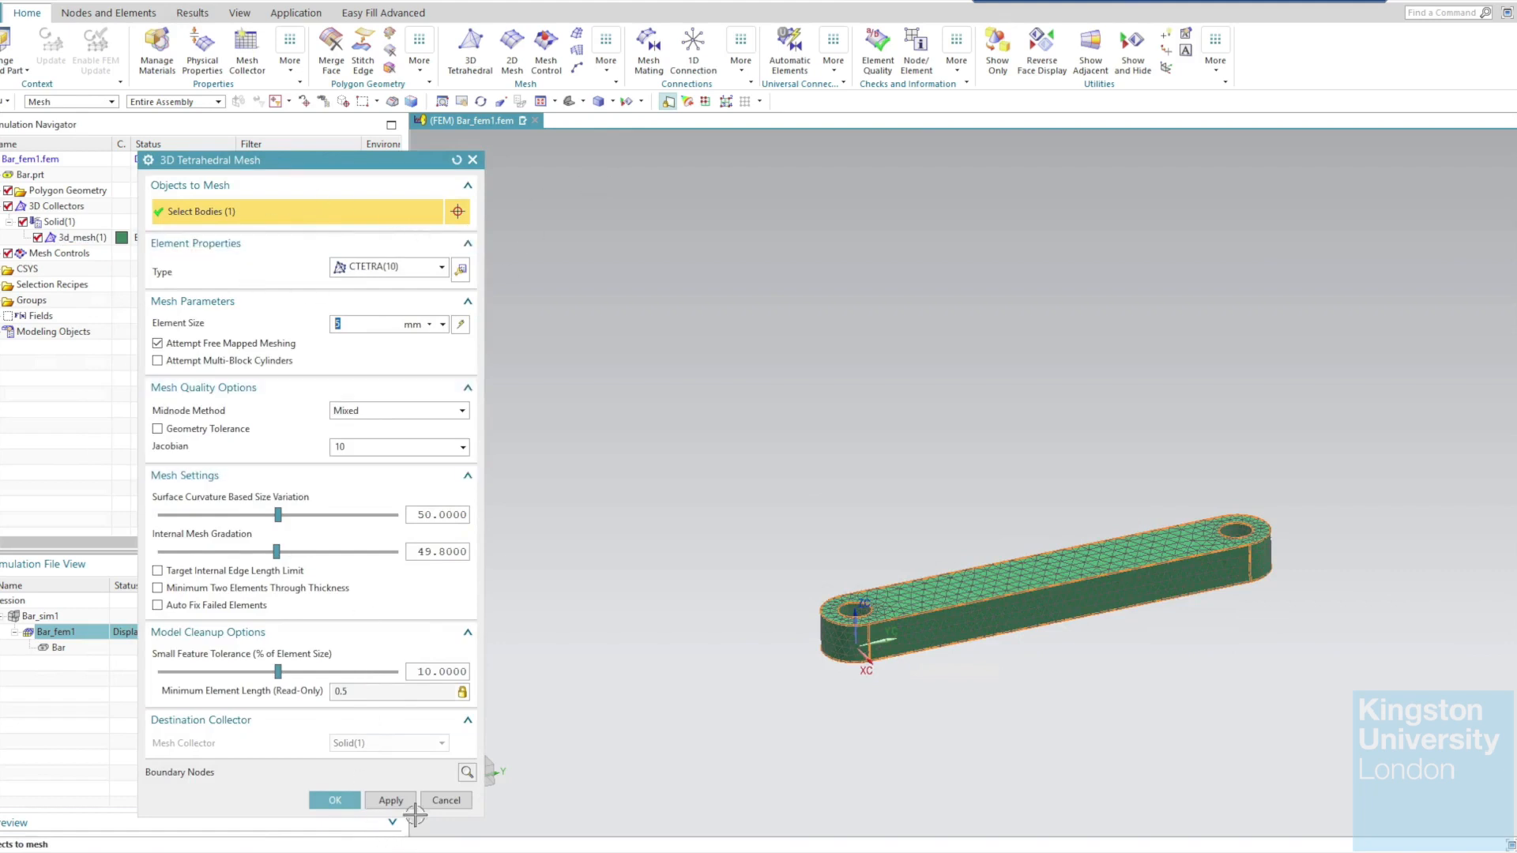
left_click(440, 800)
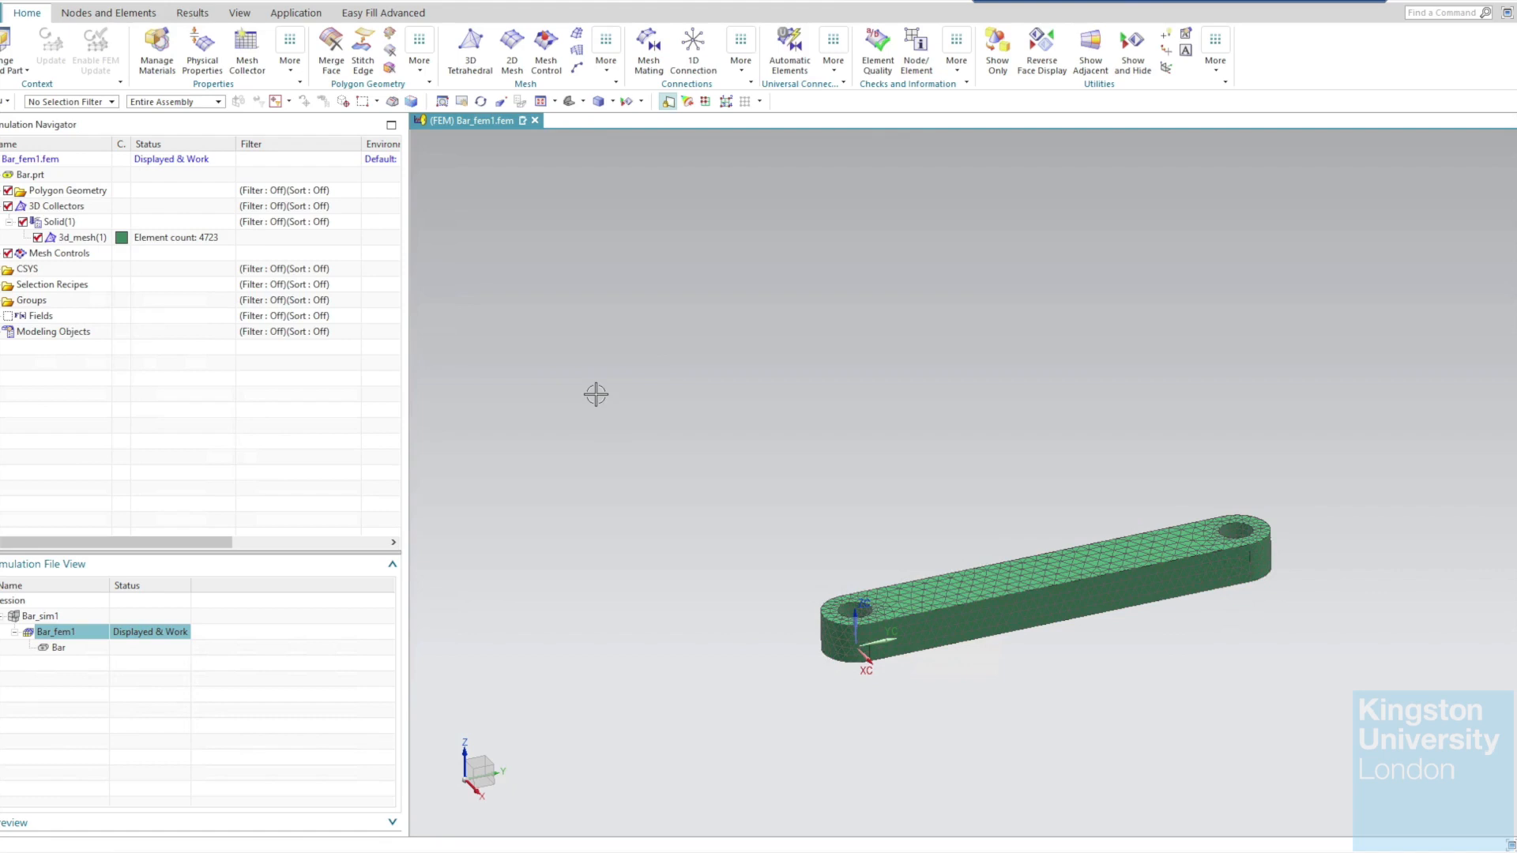
Edit the Solid(1) mesh collector and assign library material Steel to its PSOLID1 solid property.
left_click(71, 225)
right_click(71, 225)
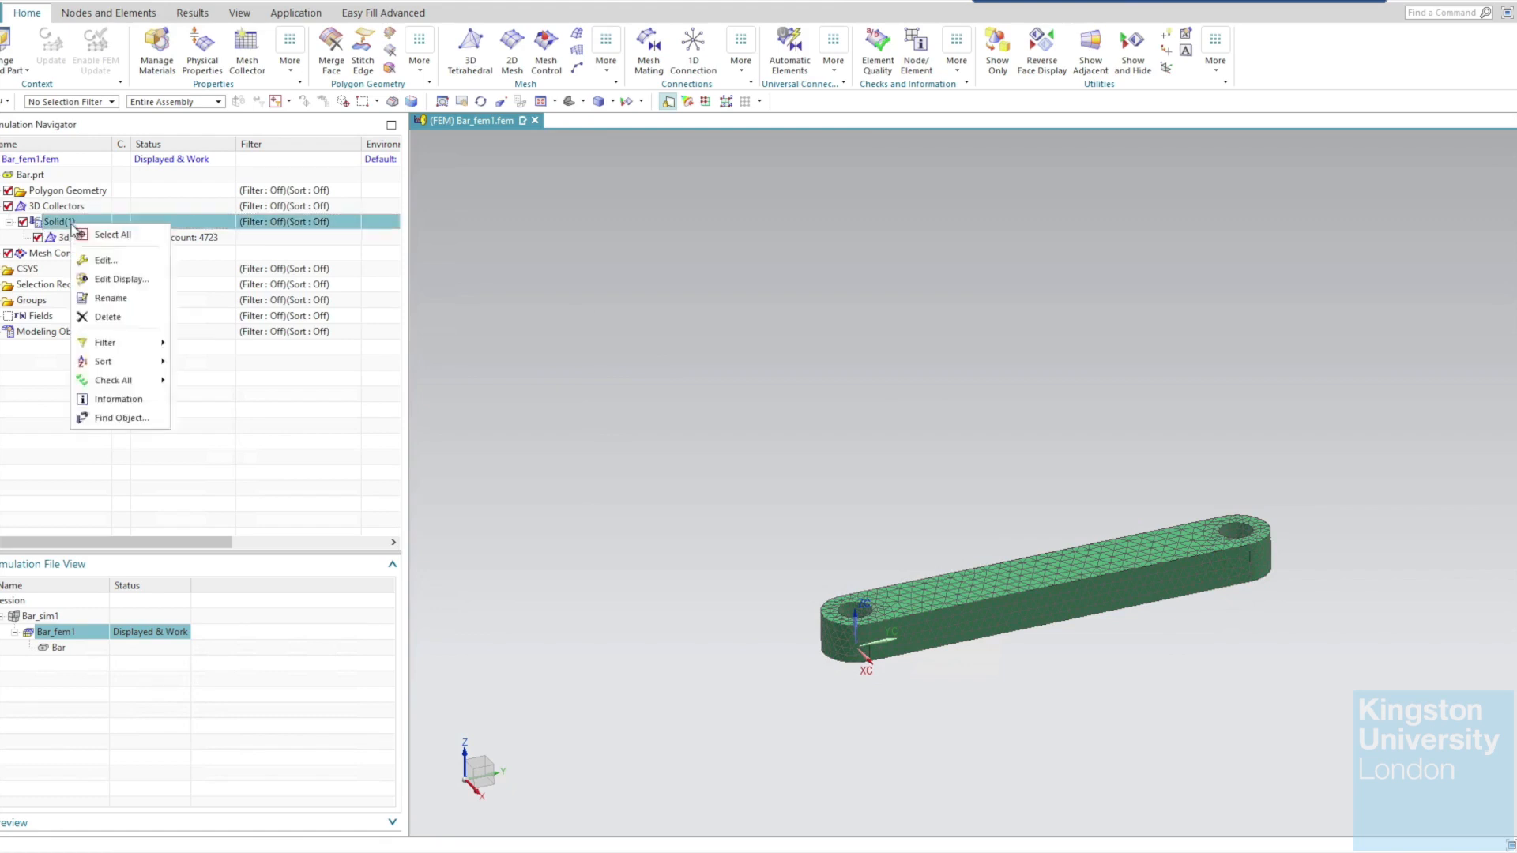
left_click(105, 262)
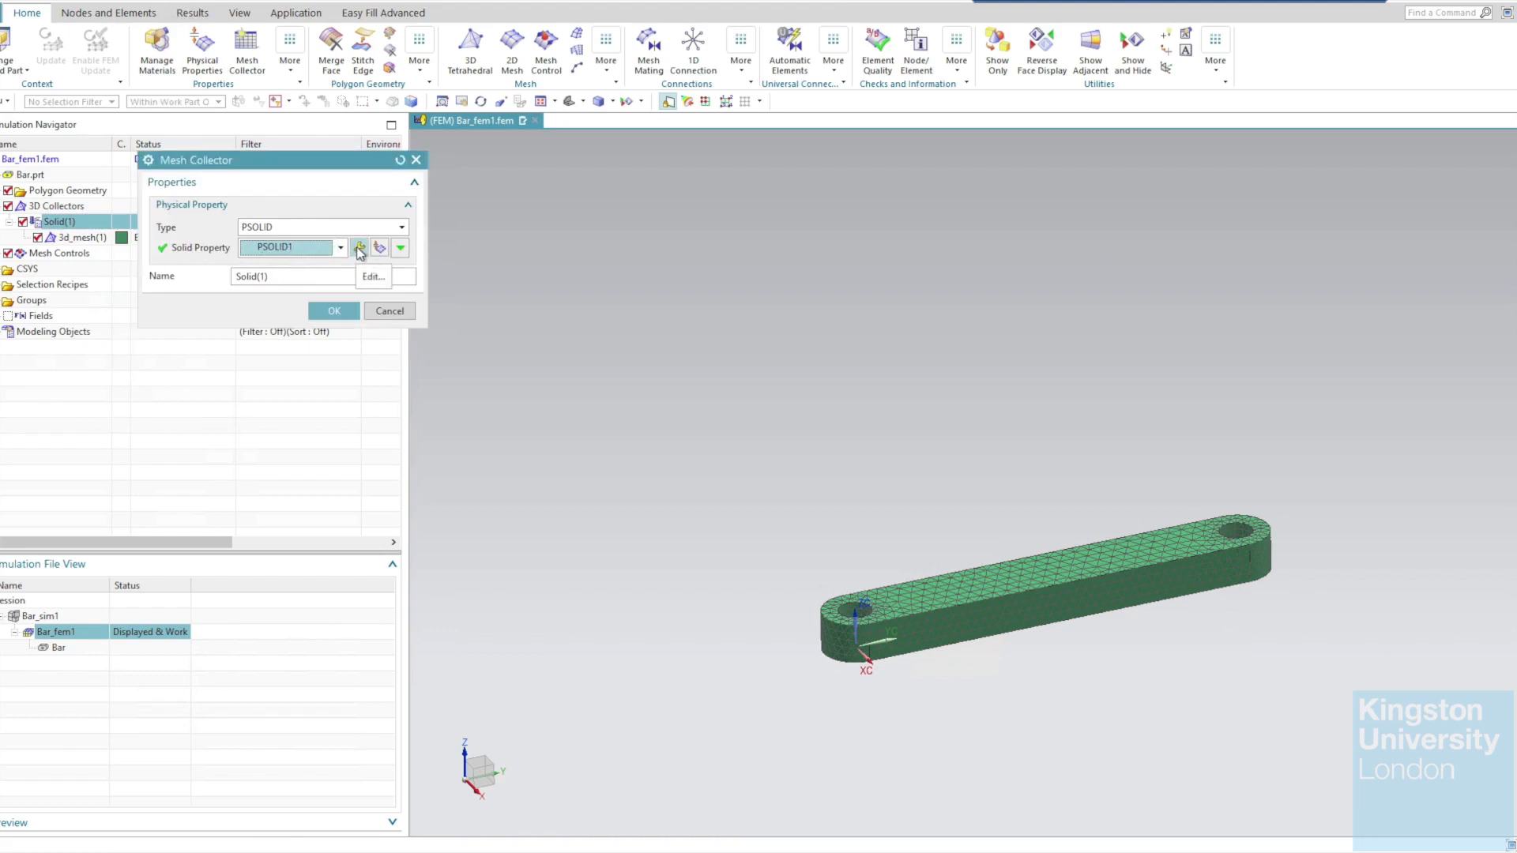
left_click(359, 249)
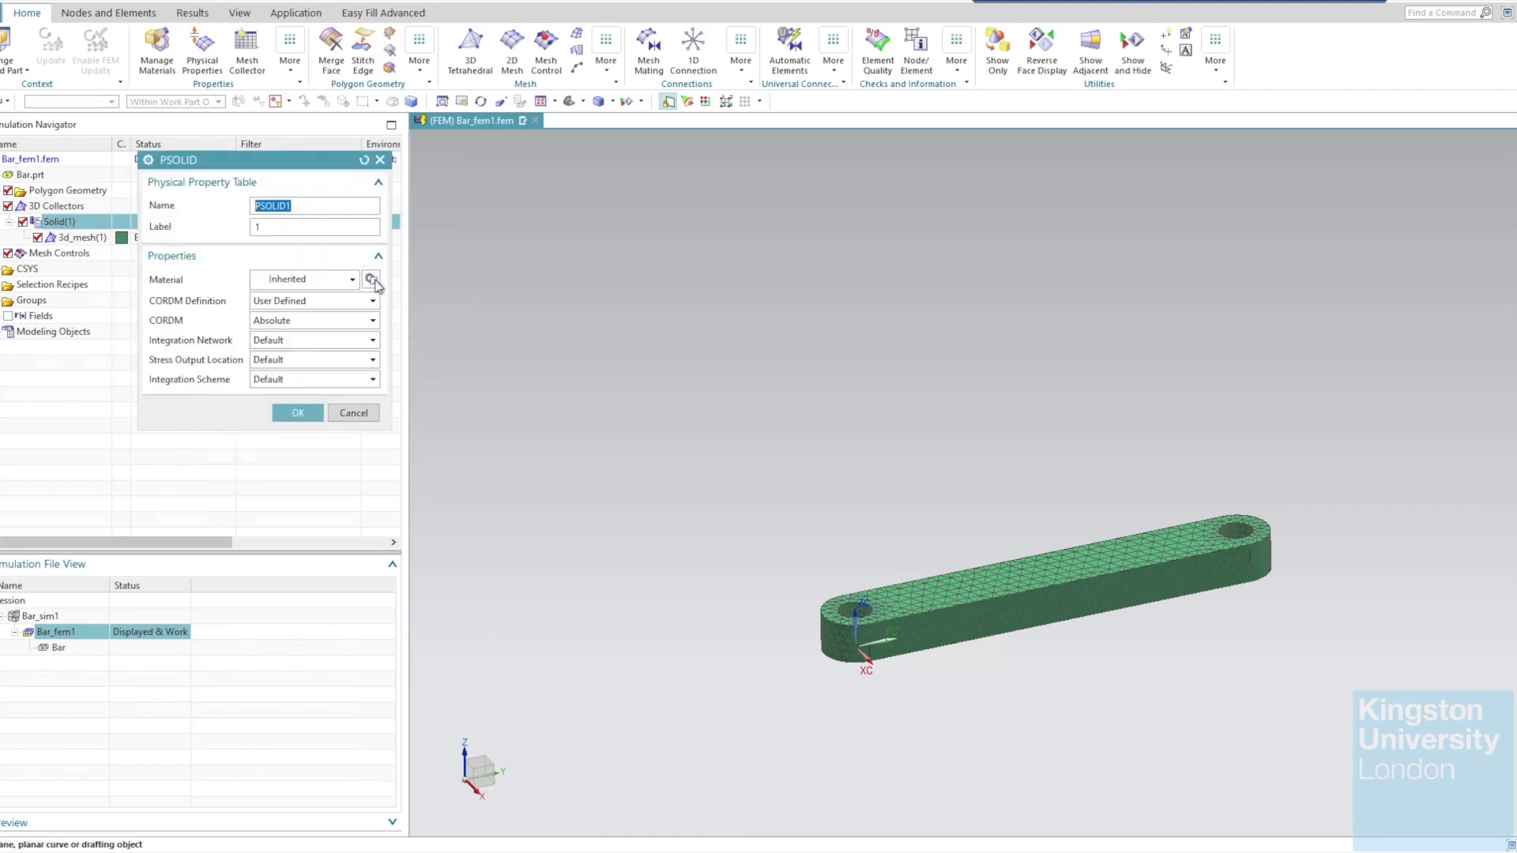
left_click(371, 279)
scroll(243, 437, "down", 15)
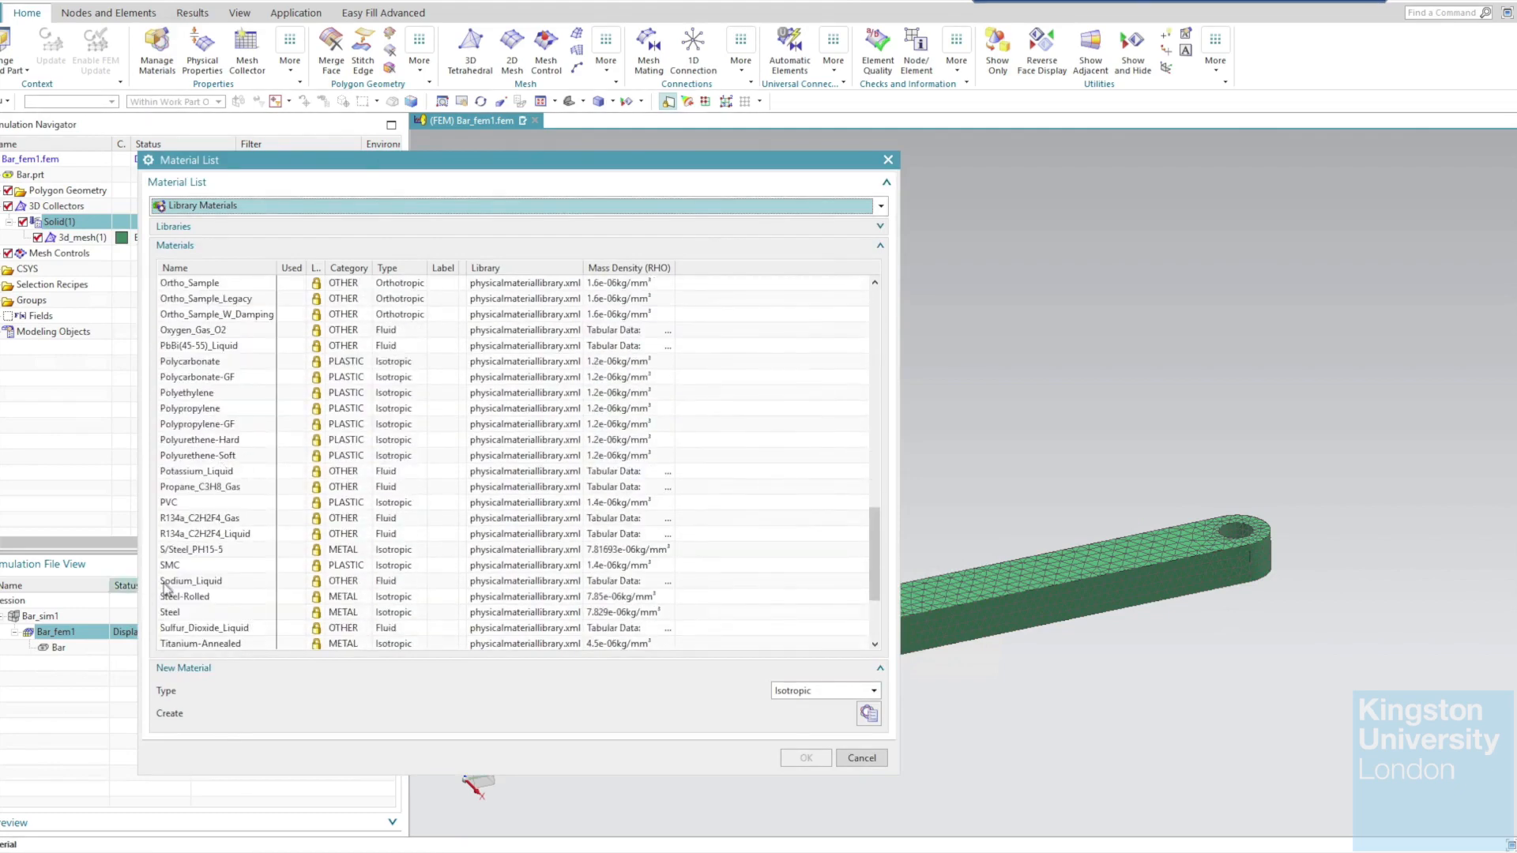
left_click(189, 614)
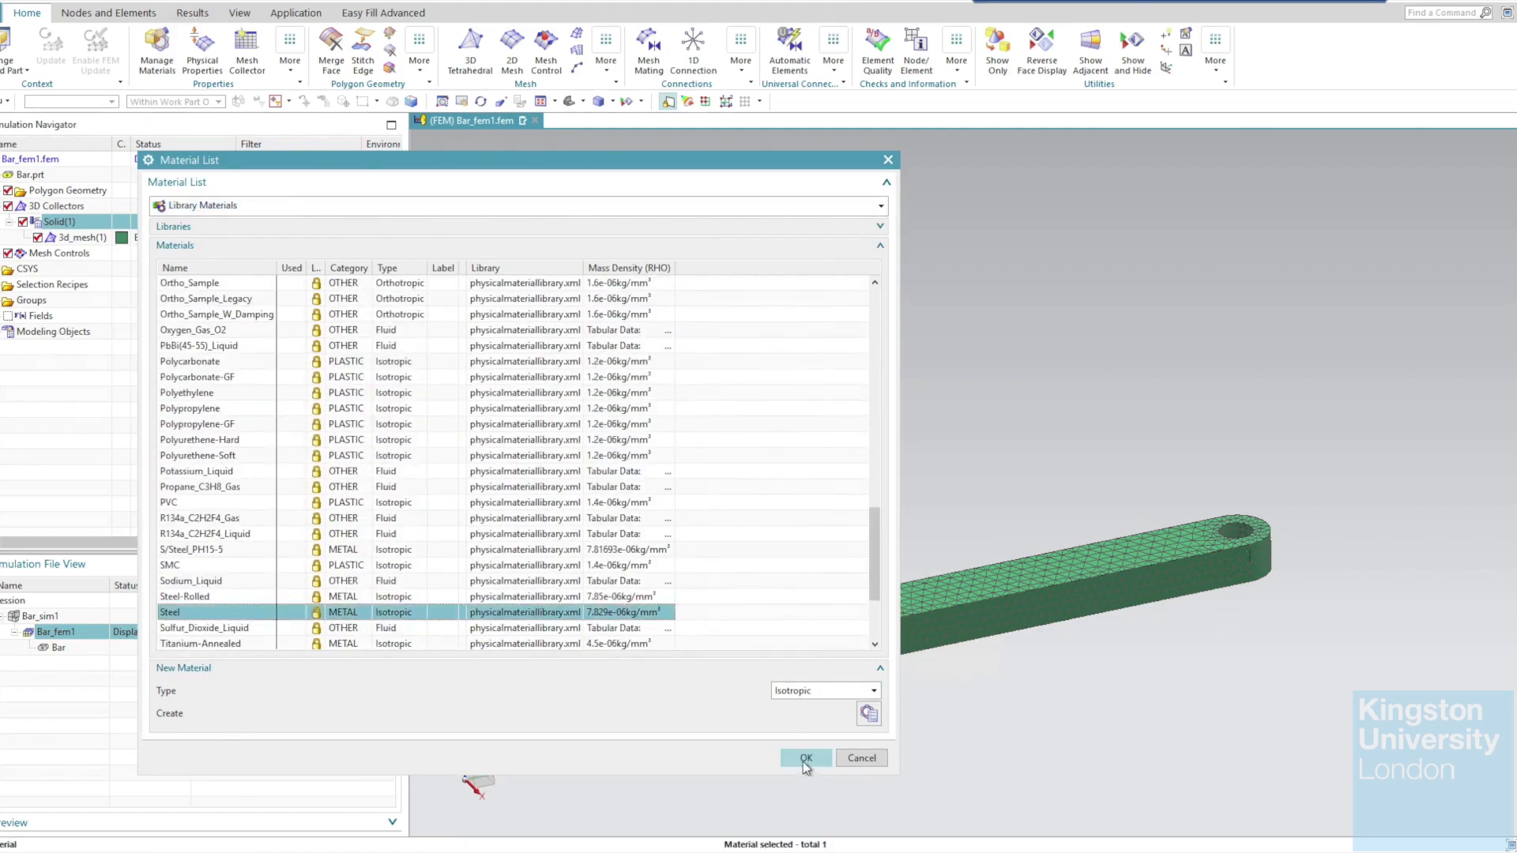
left_click(805, 759)
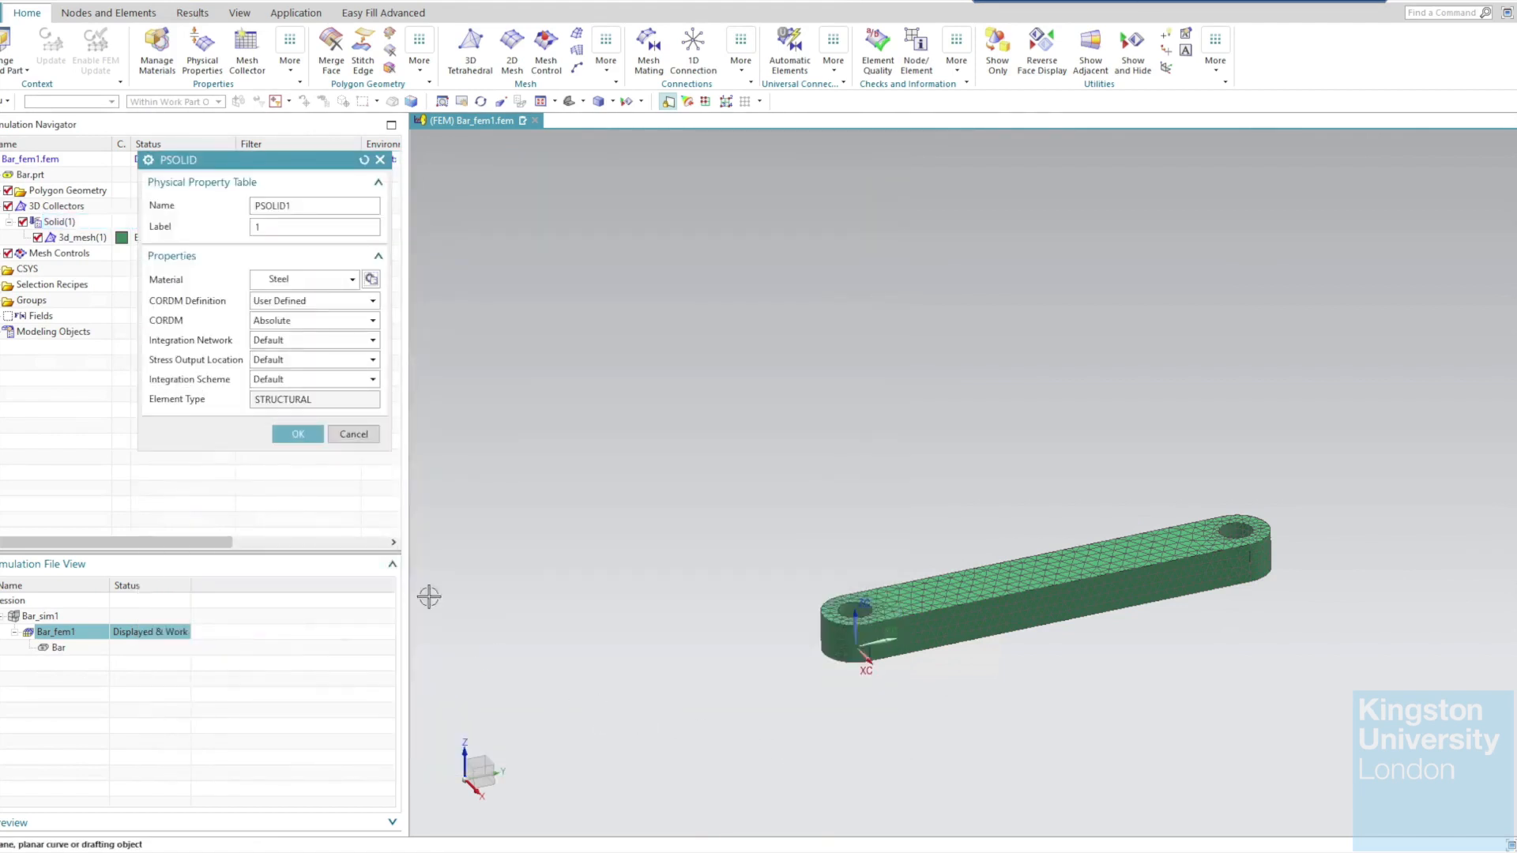
left_click(295, 435)
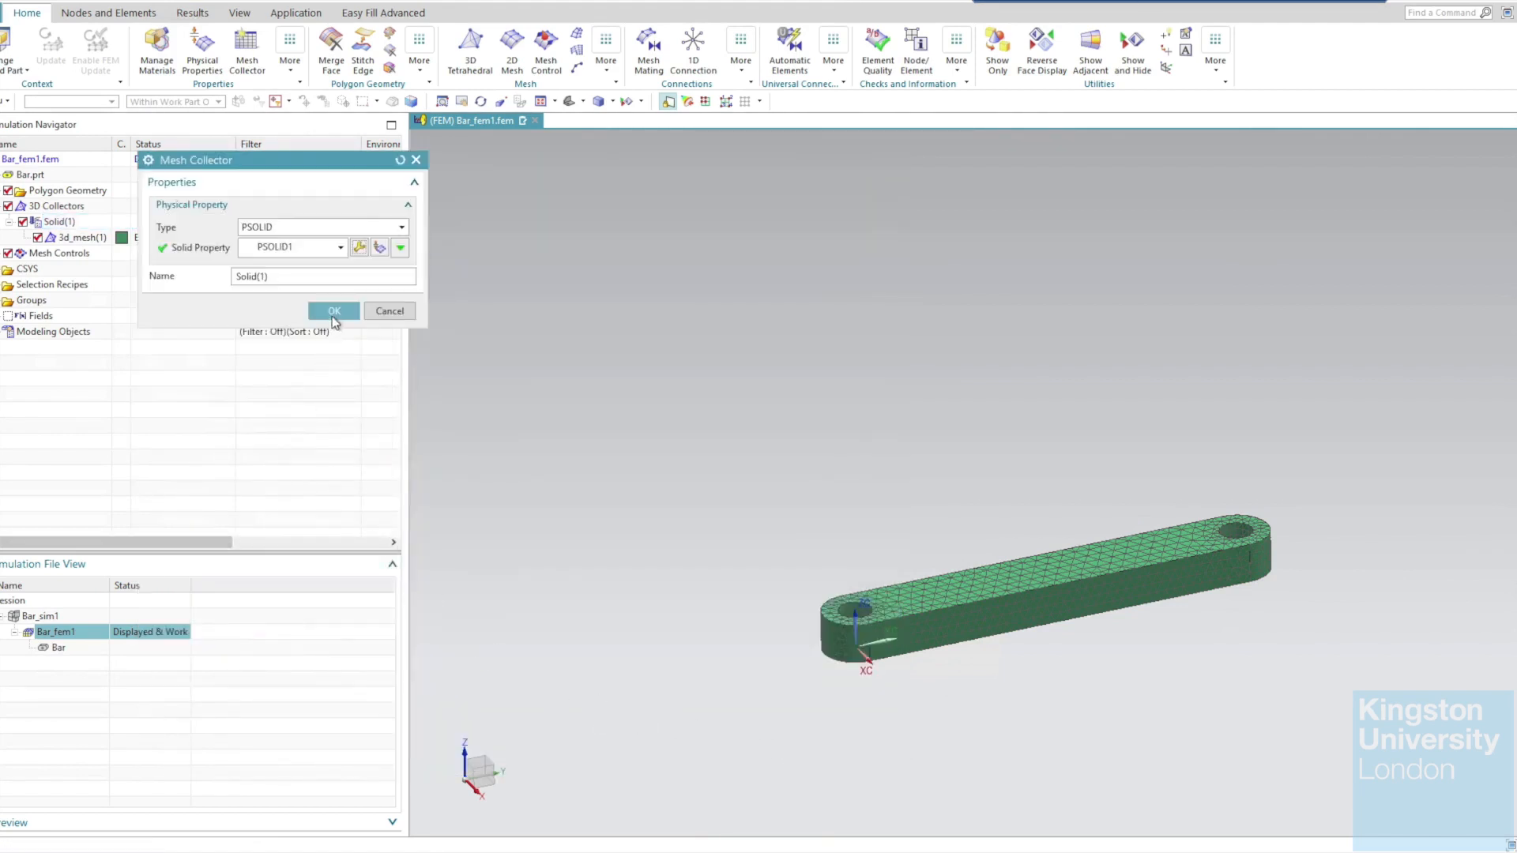
left_click(334, 311)
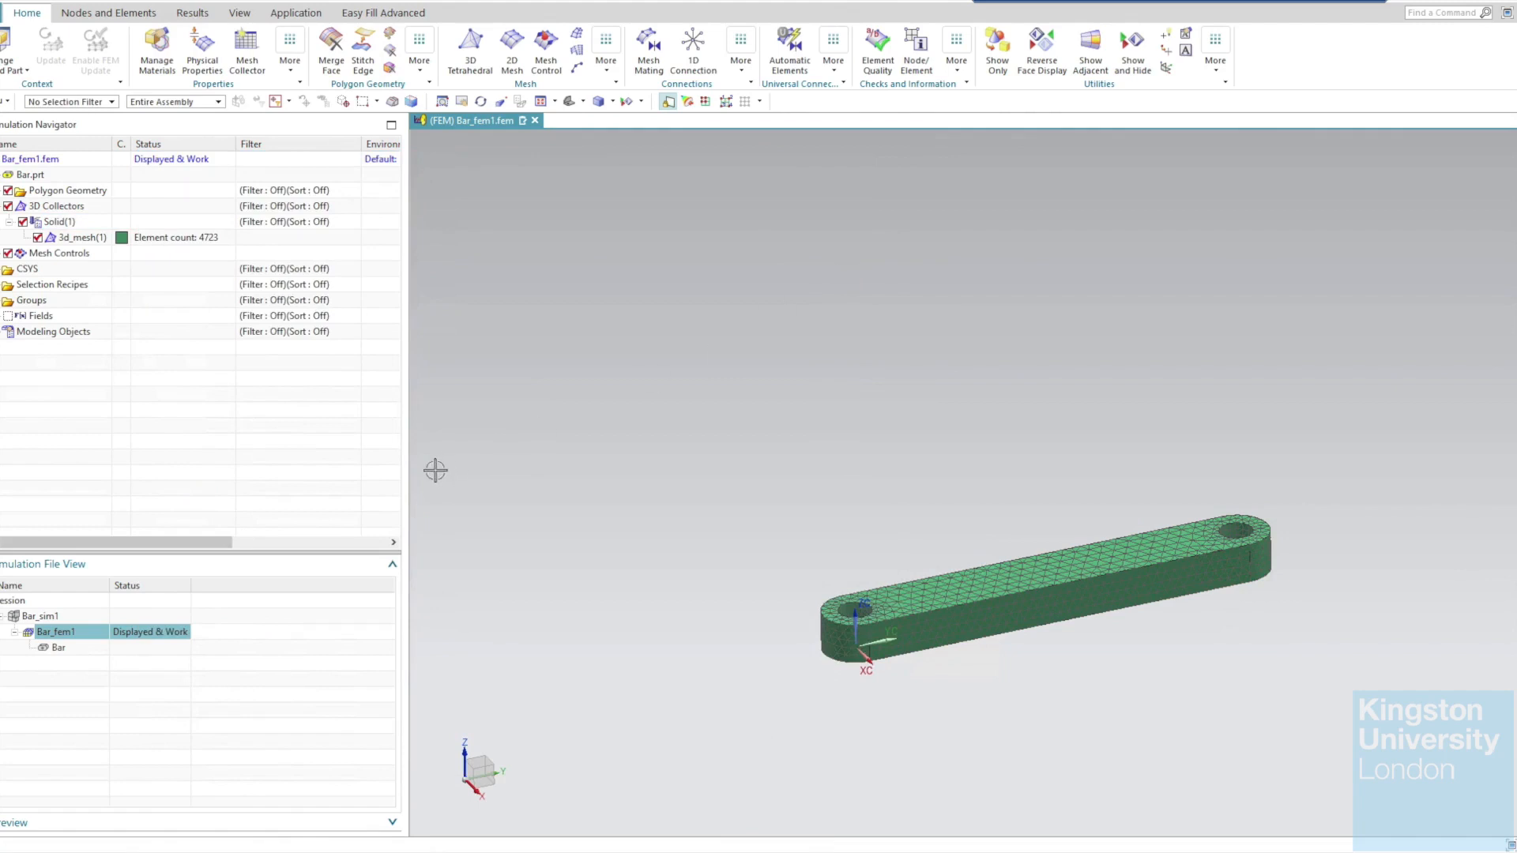
Make Bar_sim1 the displayed and work file.
double_click(55, 620)
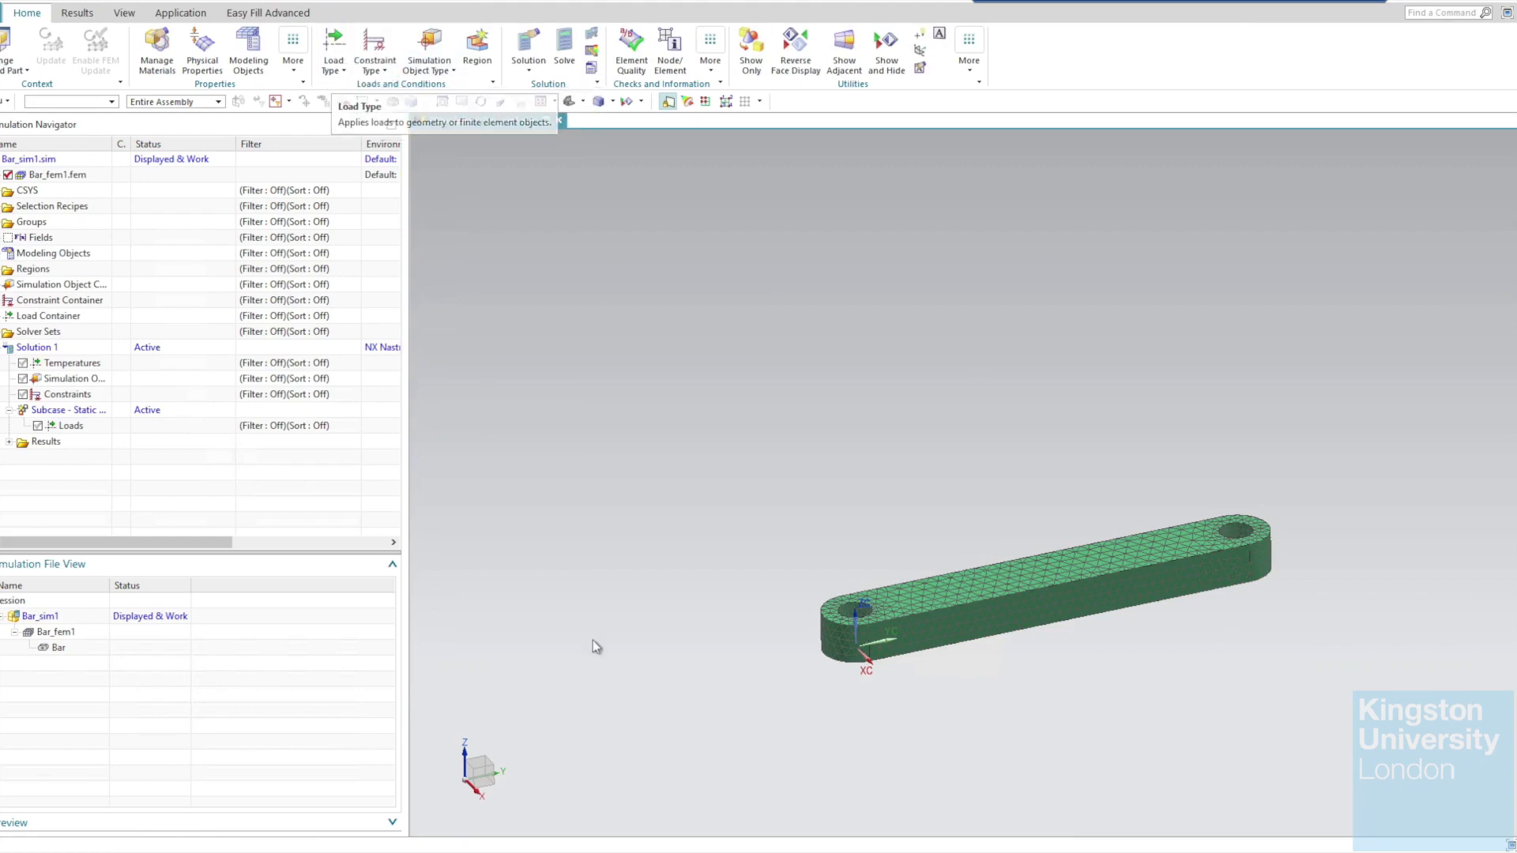
Switch to PowerPoint and present the FEA Analysis Process slide full screen.
mouse_move(396, 850)
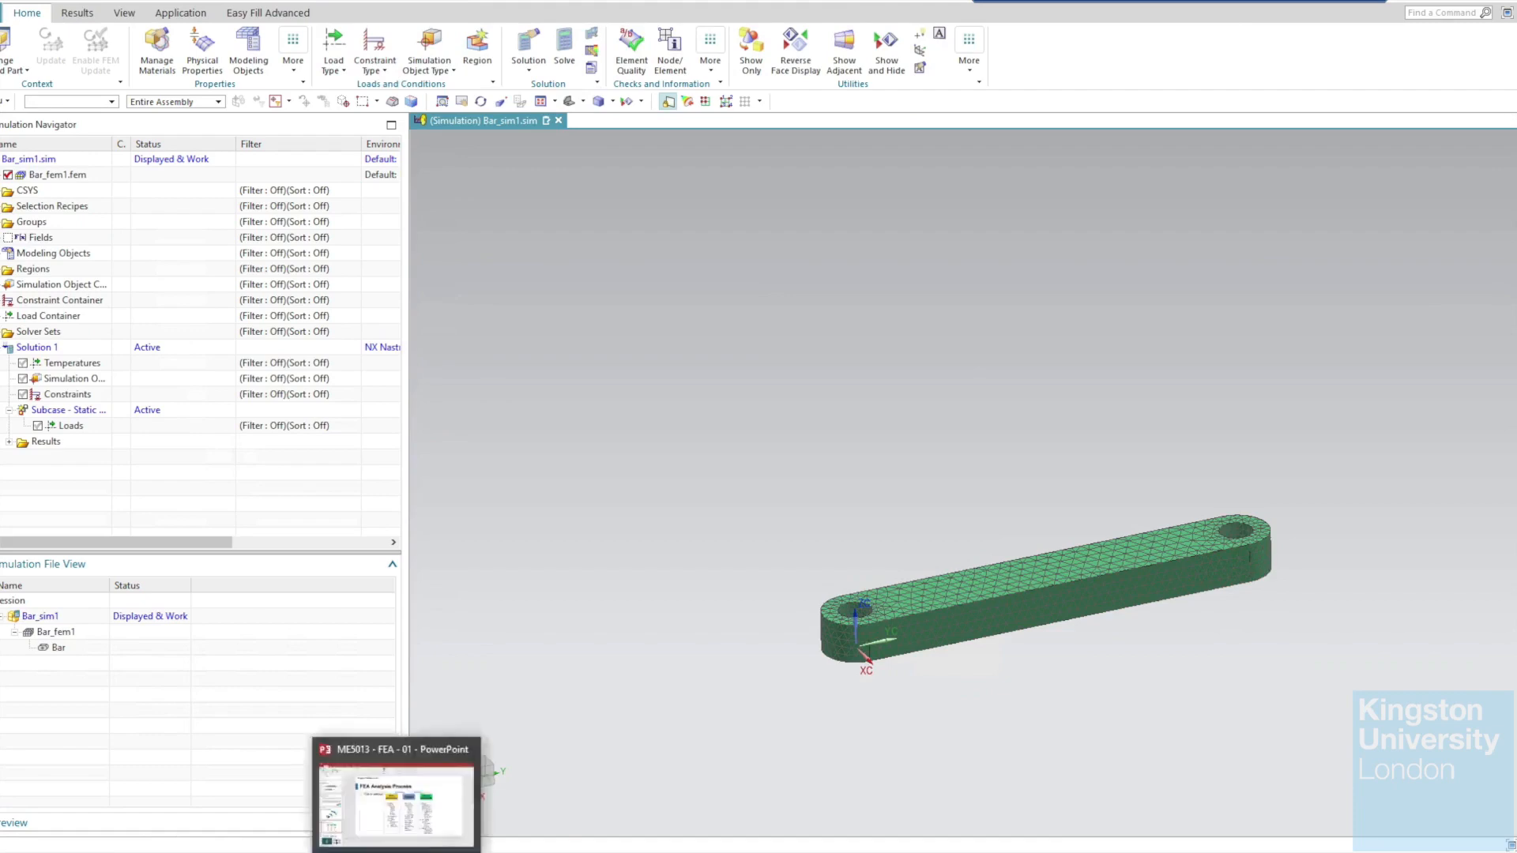
left_click(396, 850)
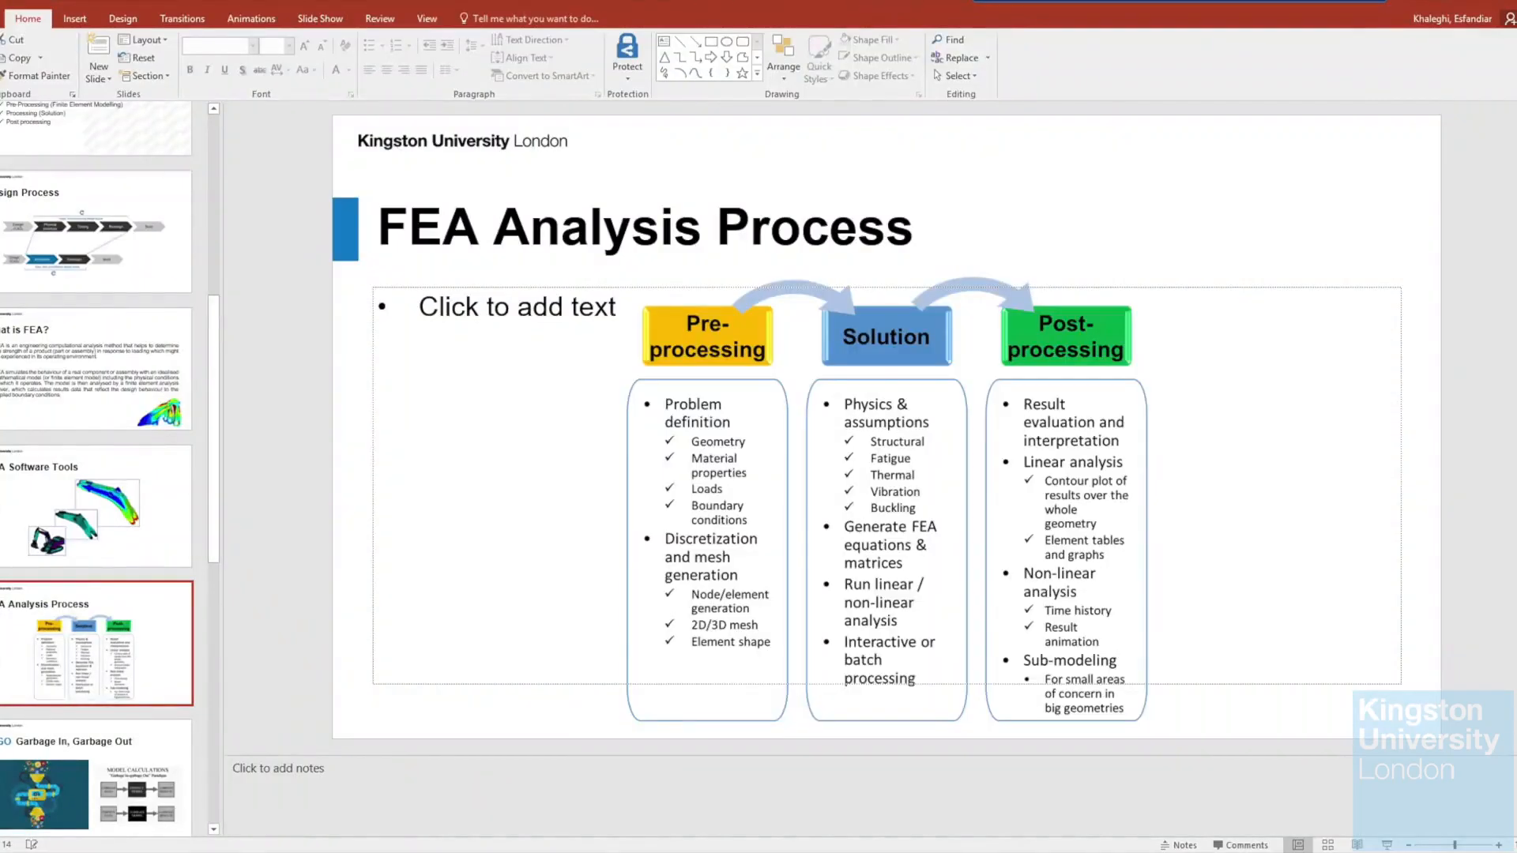
left_click(1387, 845)
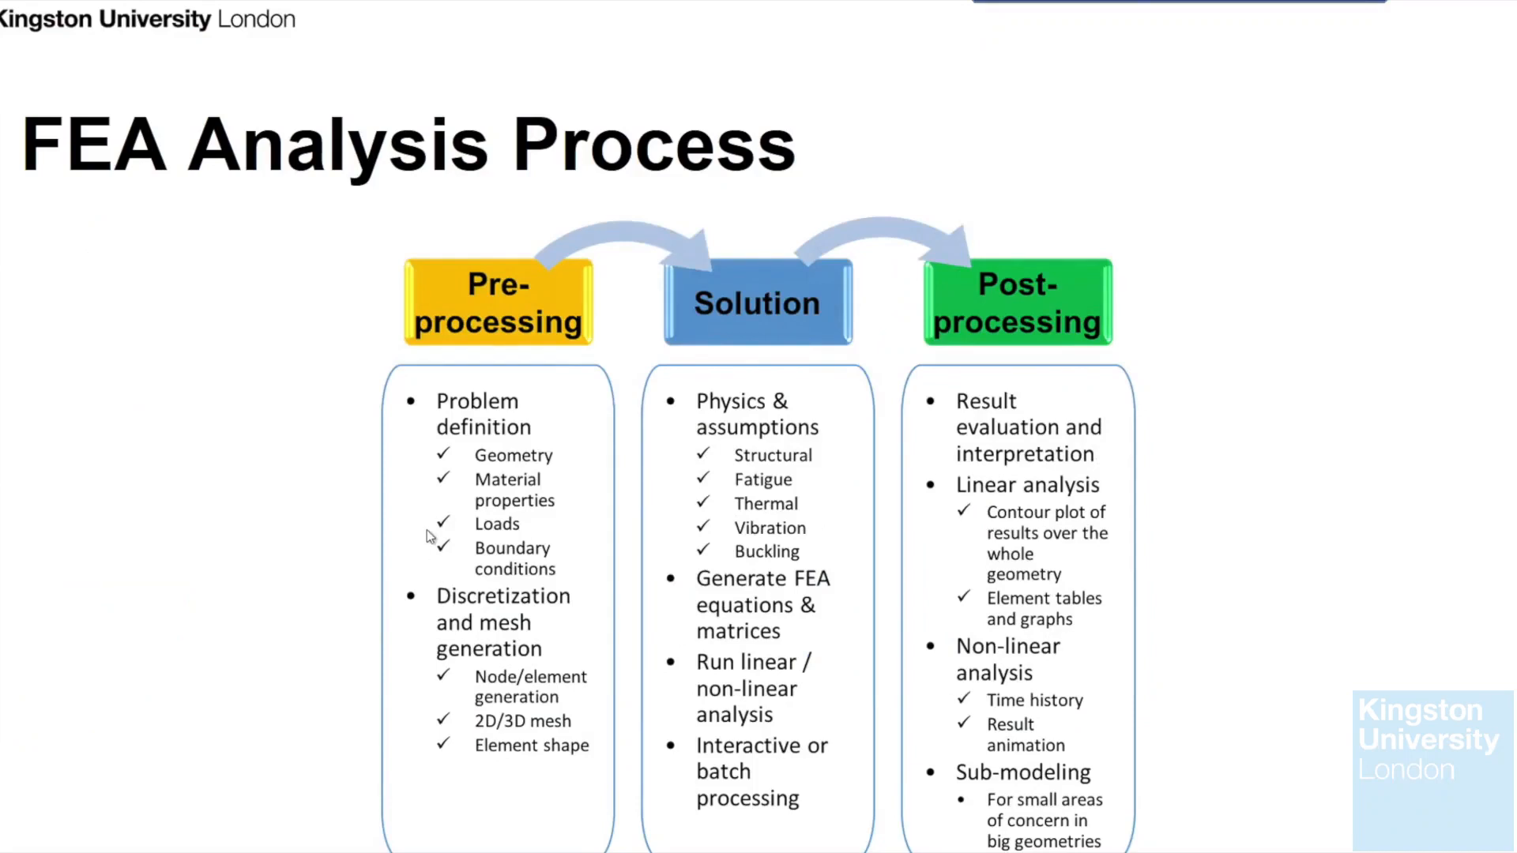
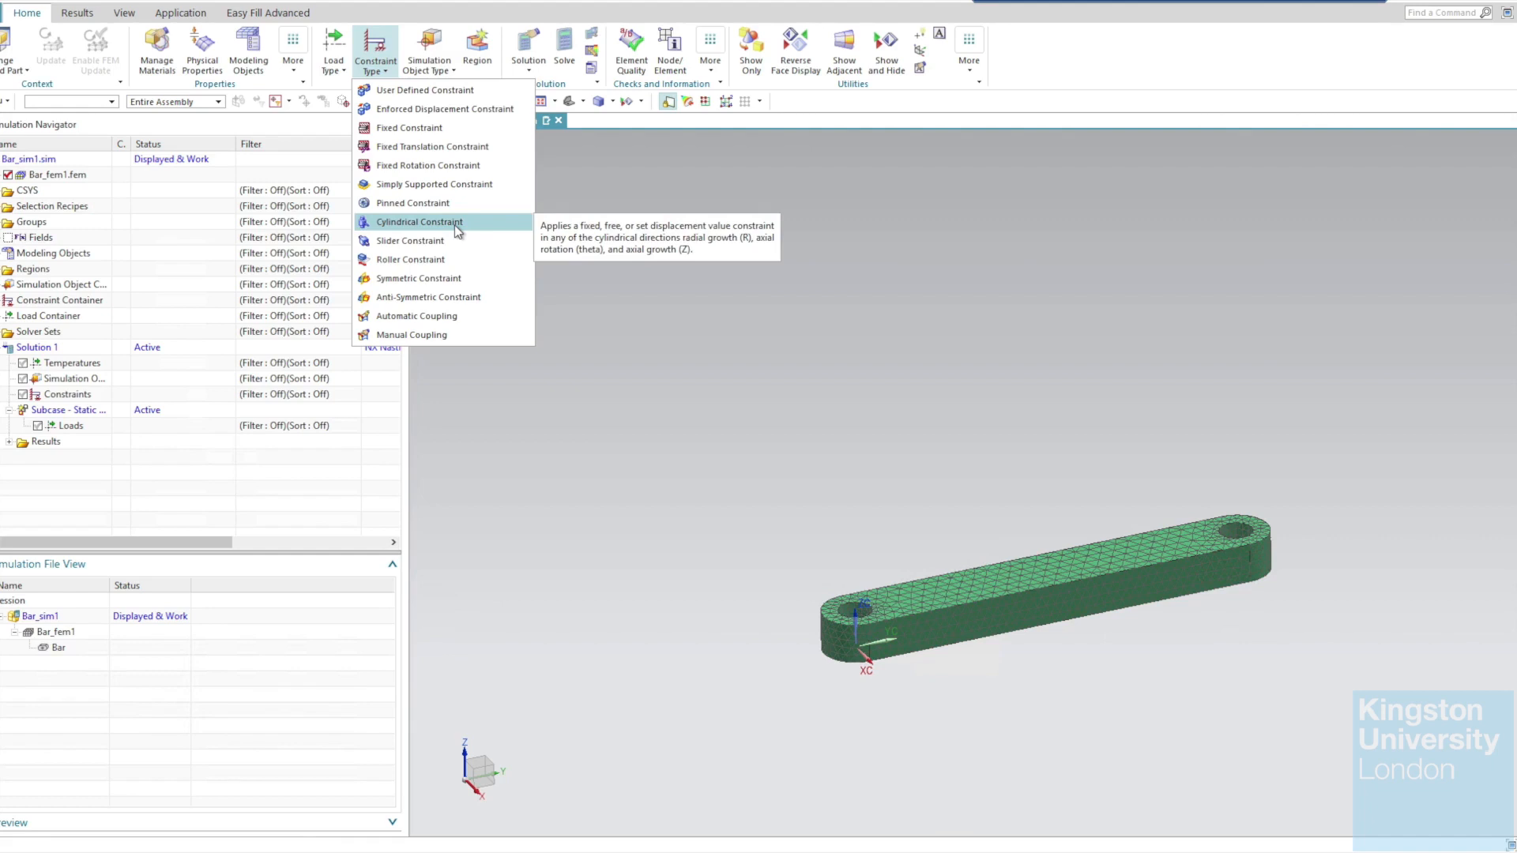
Apply a Fixed Constraint to the inner face of the hole at the bar's origin end.
left_click(429, 131)
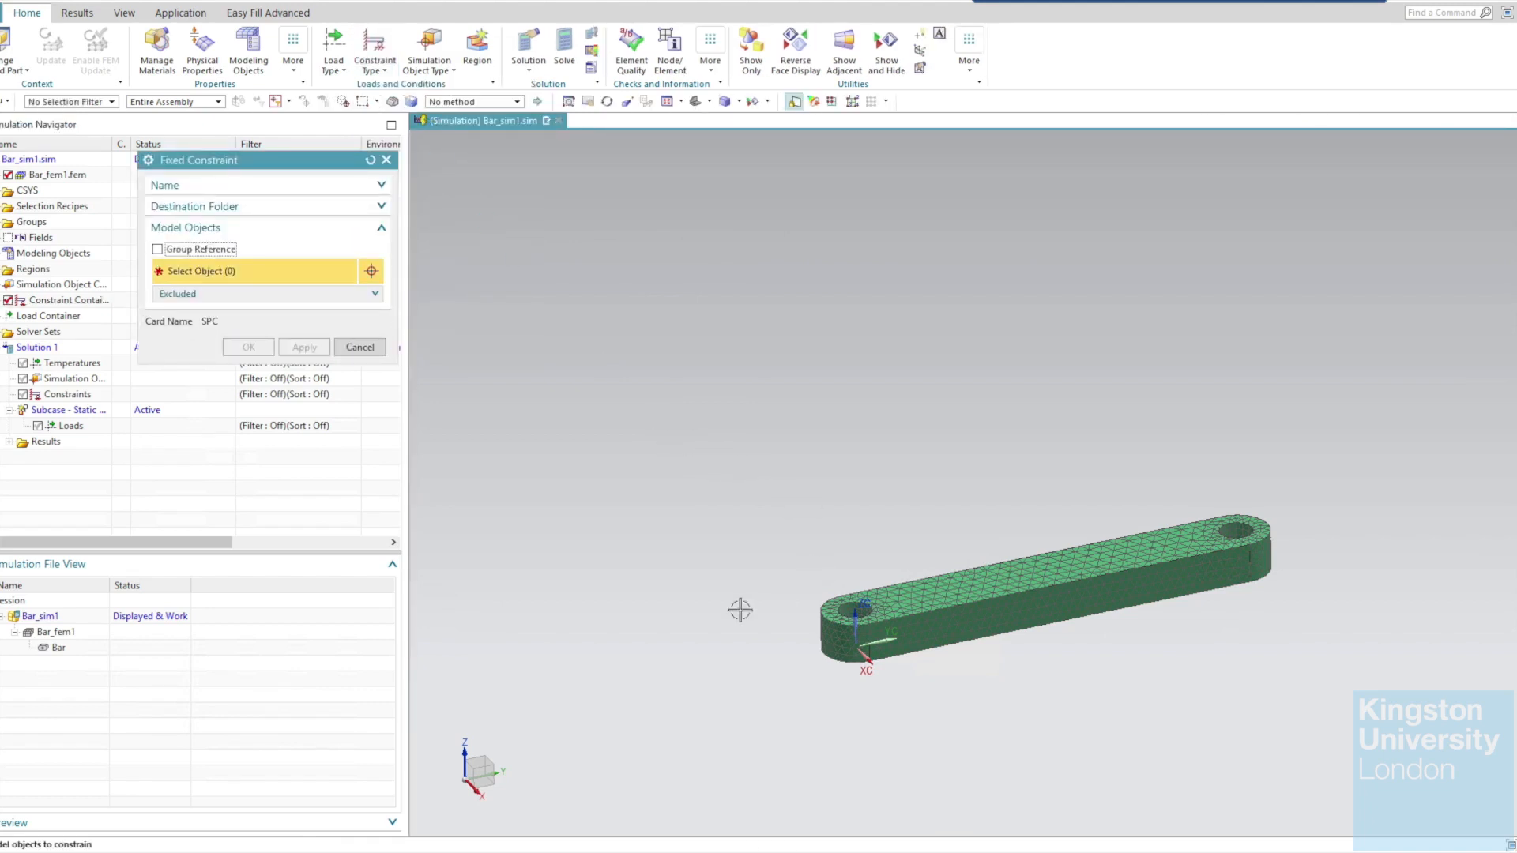
scroll(885, 633, "up", 5)
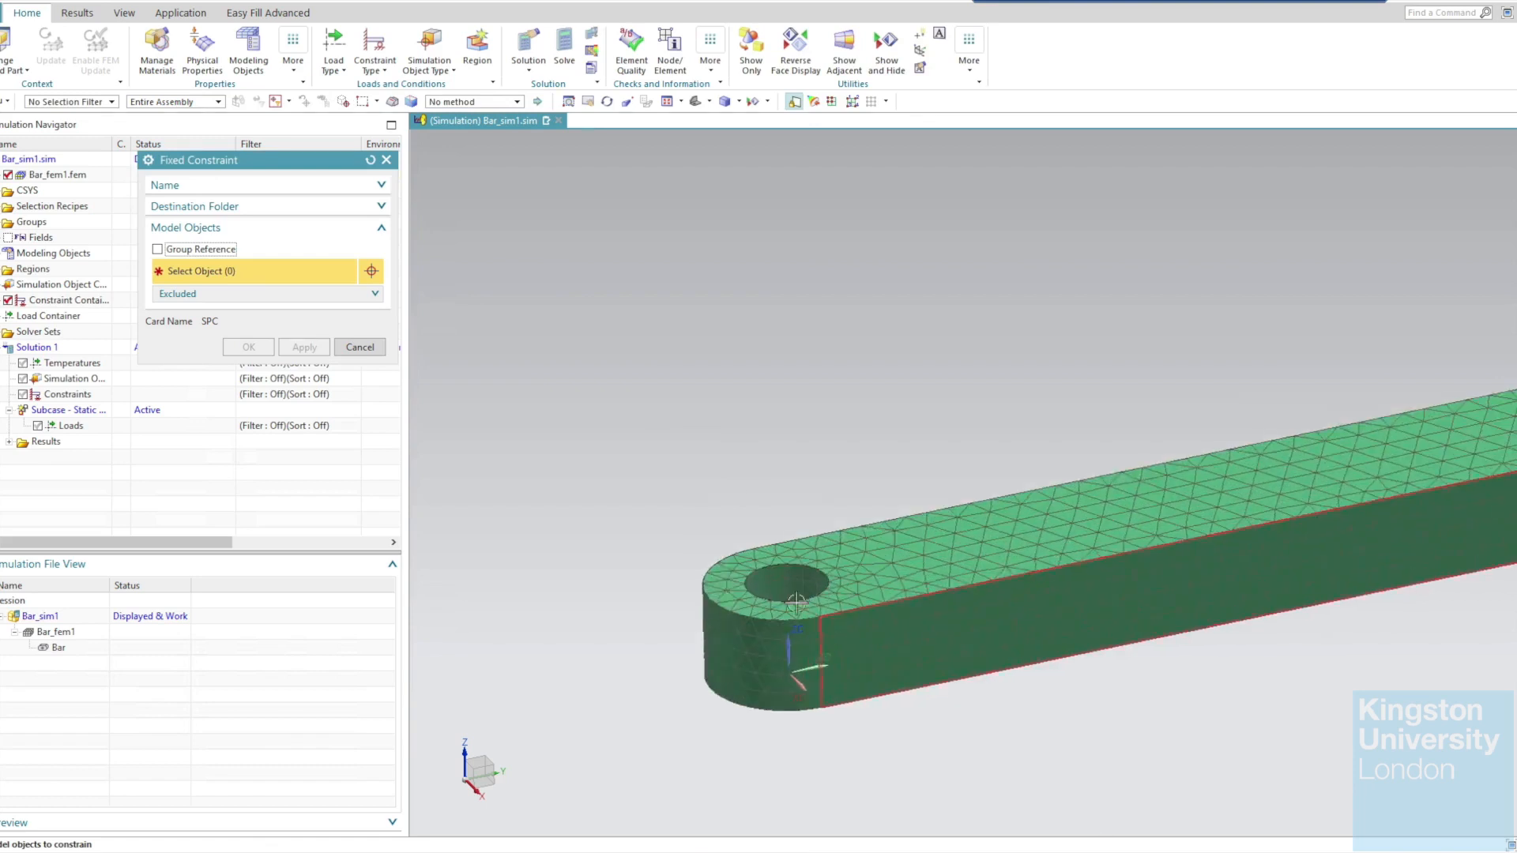
left_click(760, 578)
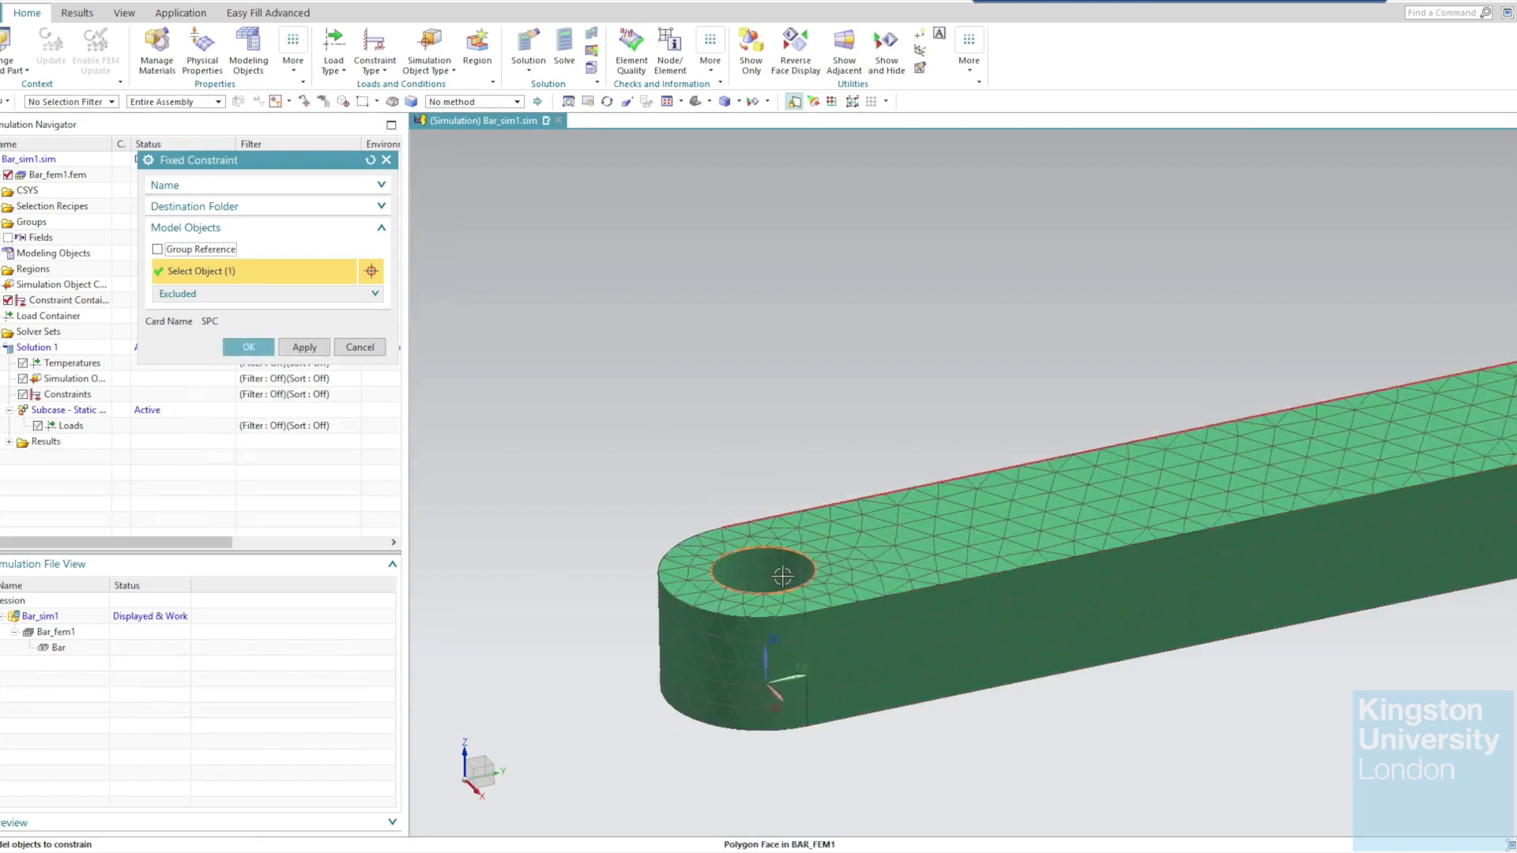
left_click(249, 348)
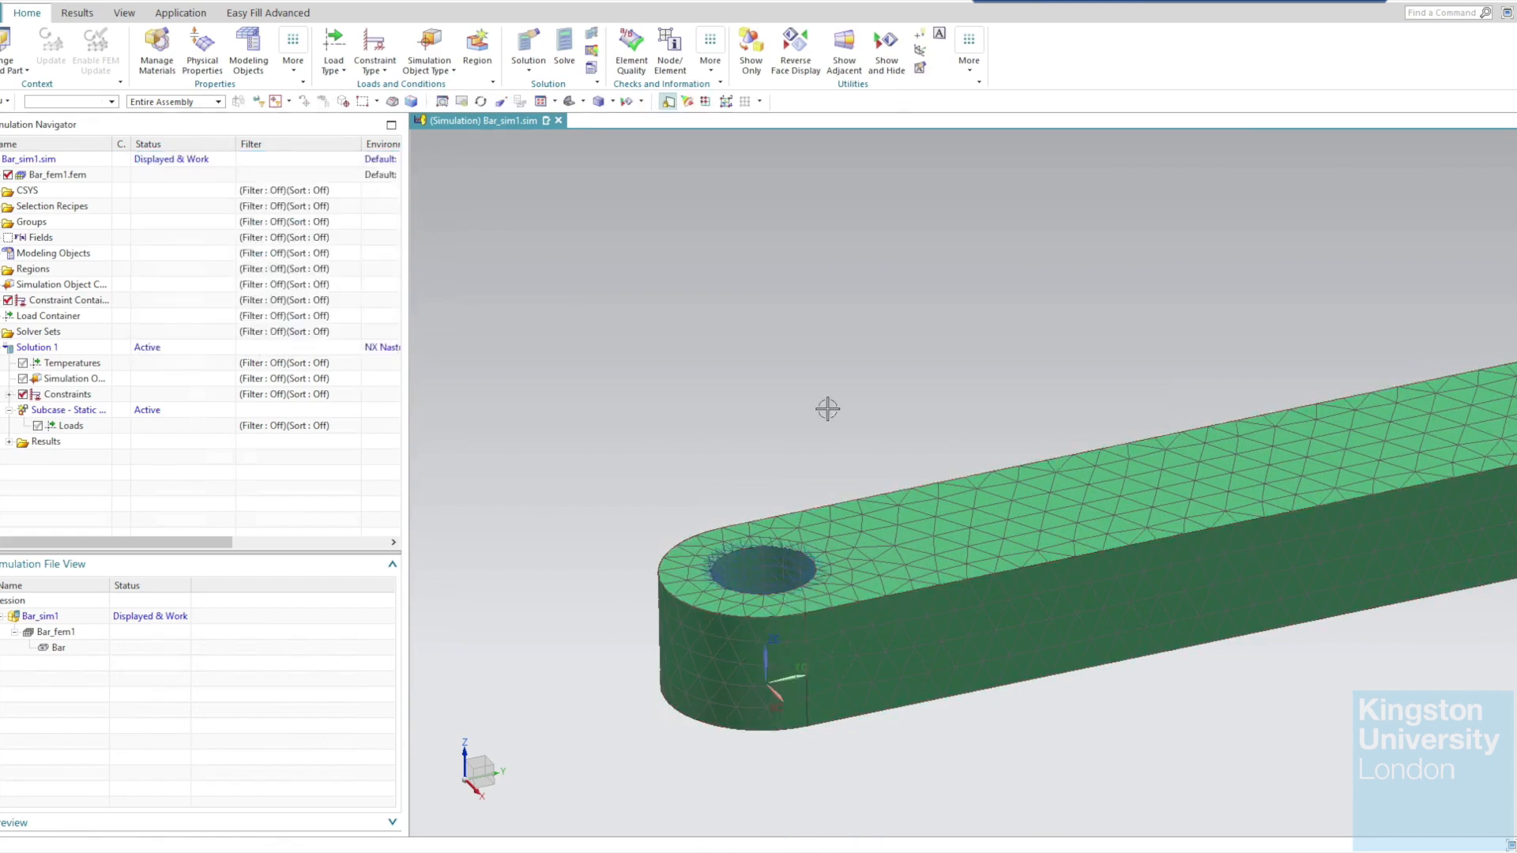
scroll(698, 513, "up", 4)
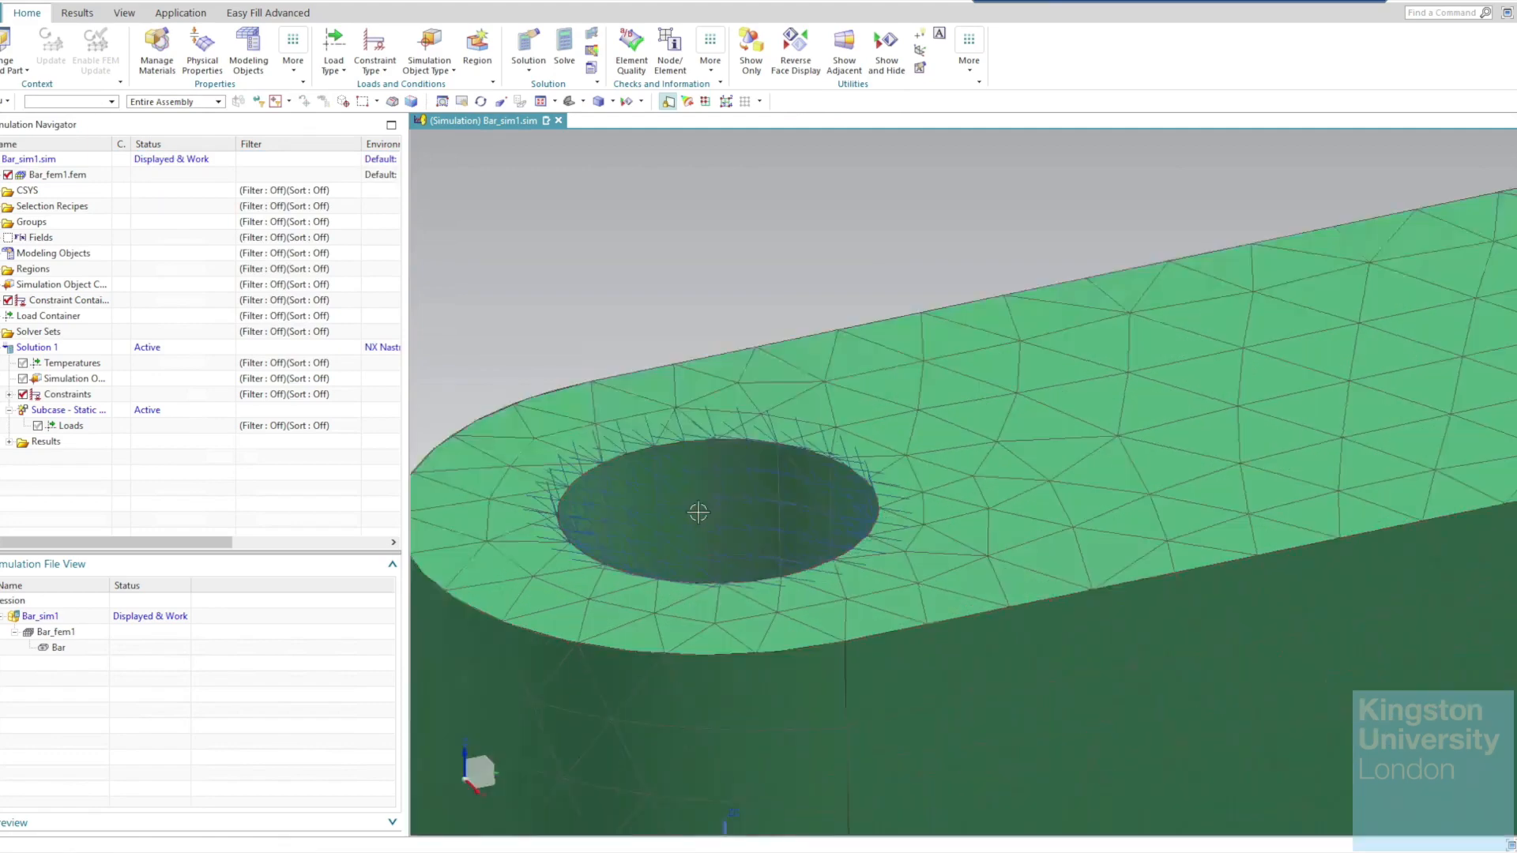
scroll(699, 513, "down", 1)
scroll(738, 478, "down", 3)
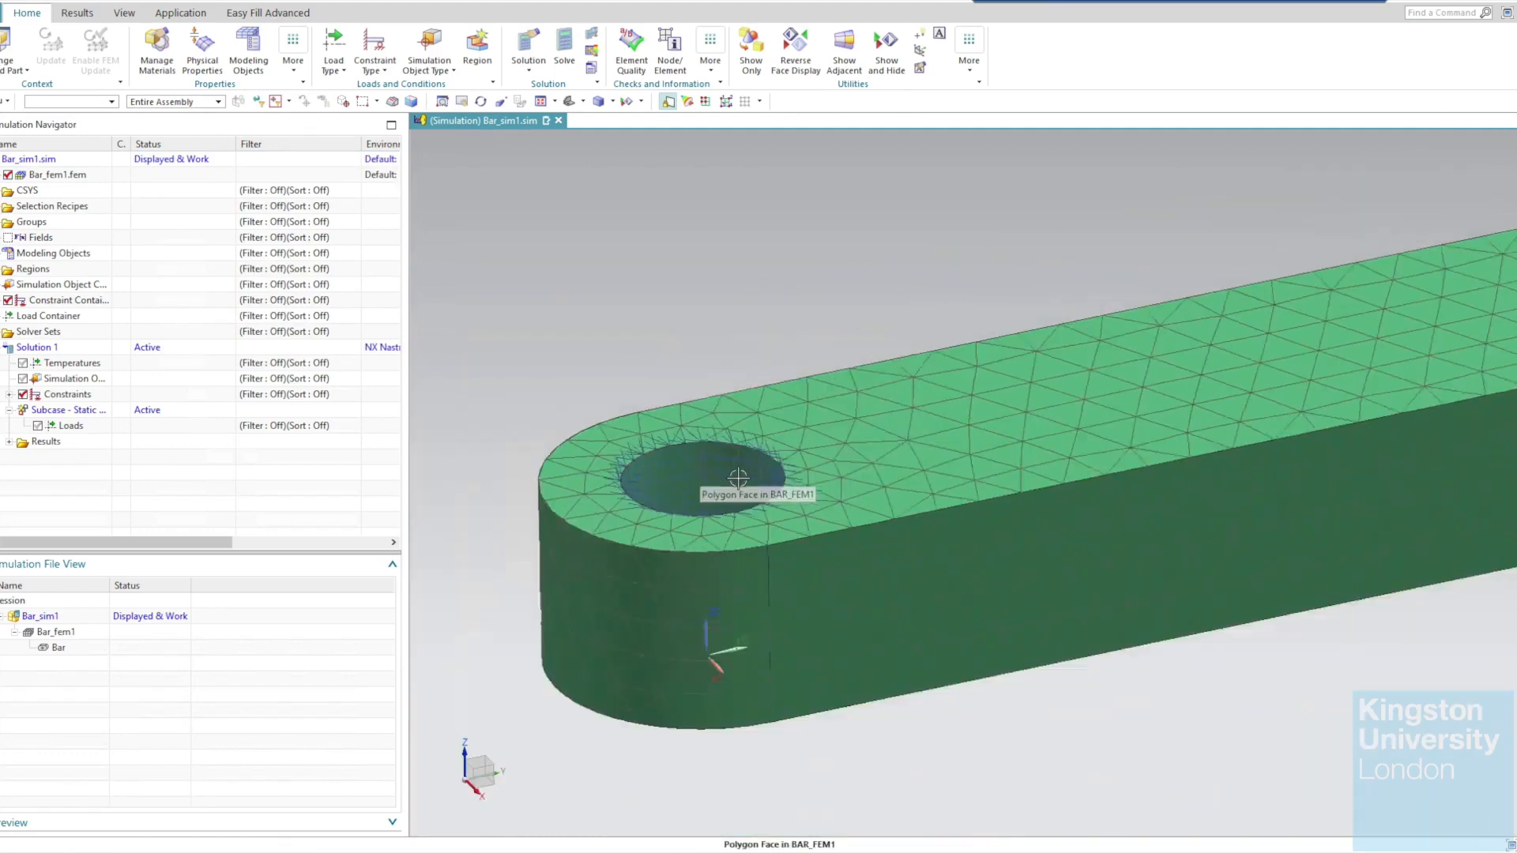
scroll(738, 478, "down", 5)
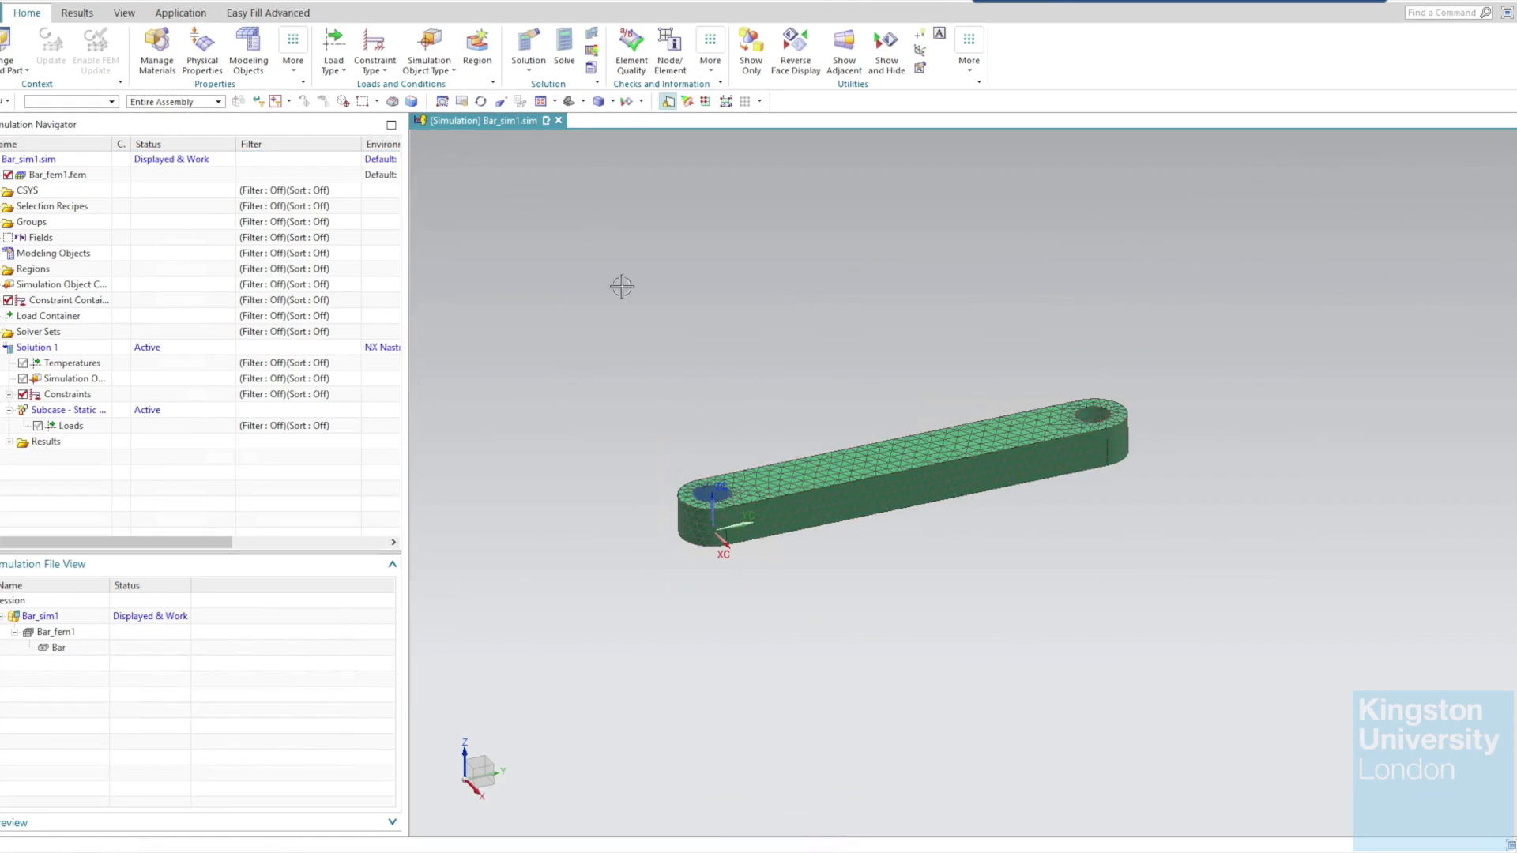
Apply a 2000 N Force to the inner face of the hole at the bar's free end, directed downward along the Z axis.
left_click(334, 64)
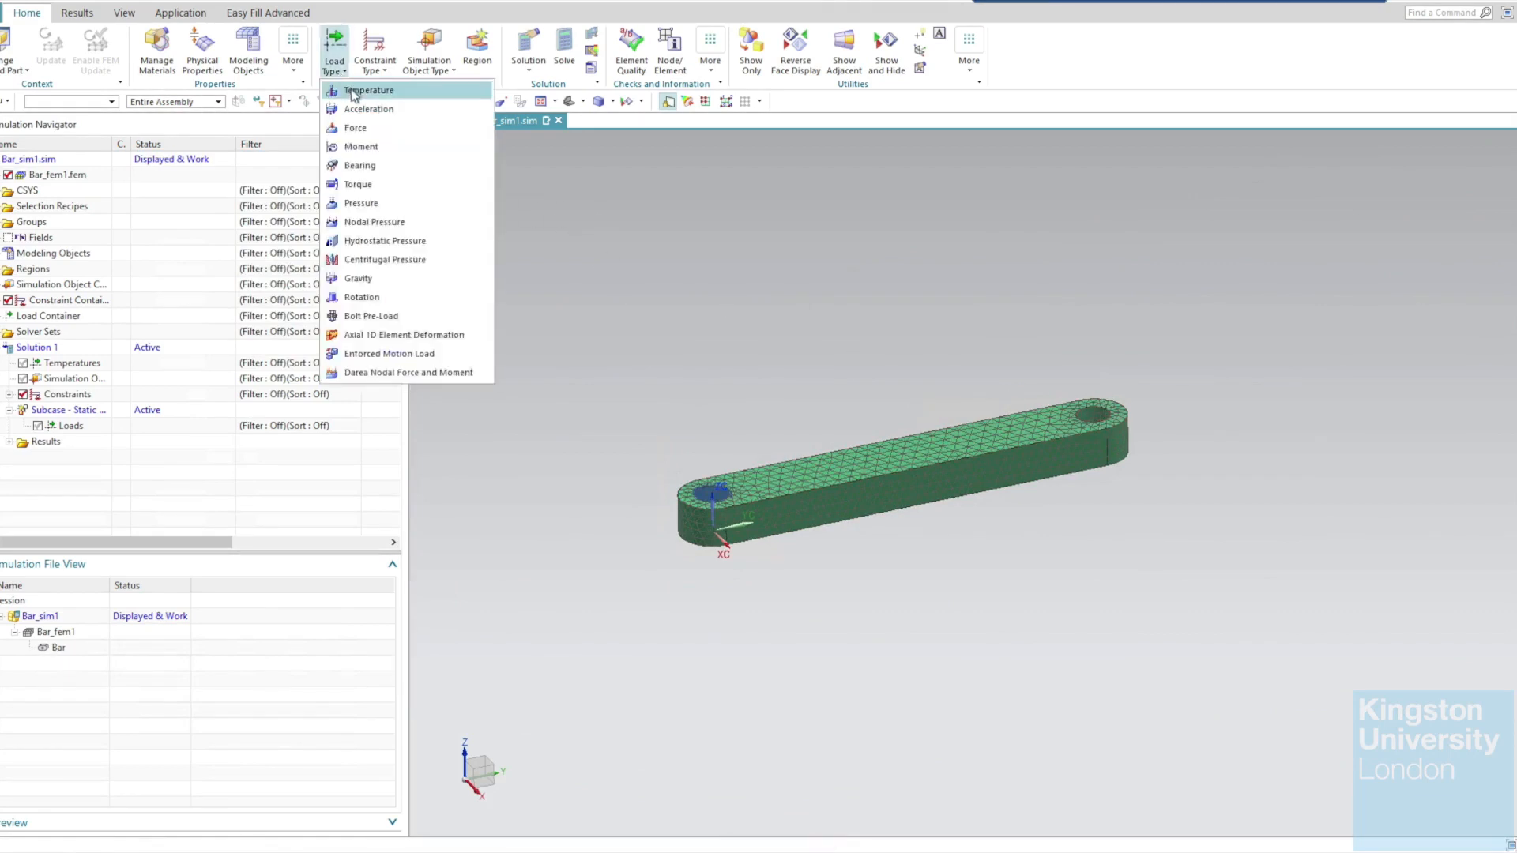
left_click(421, 130)
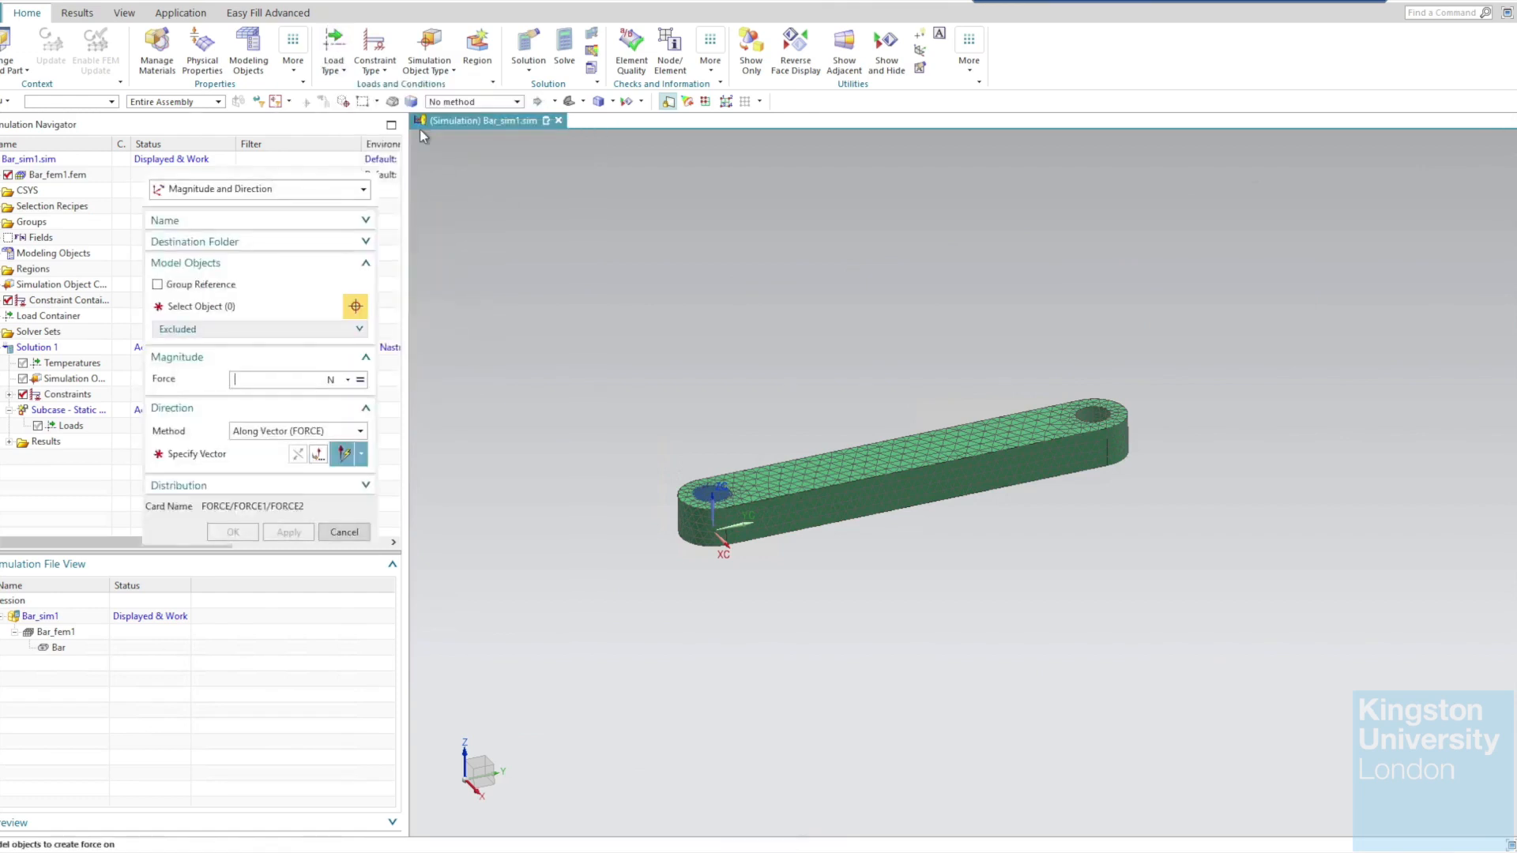
left_click(1095, 413)
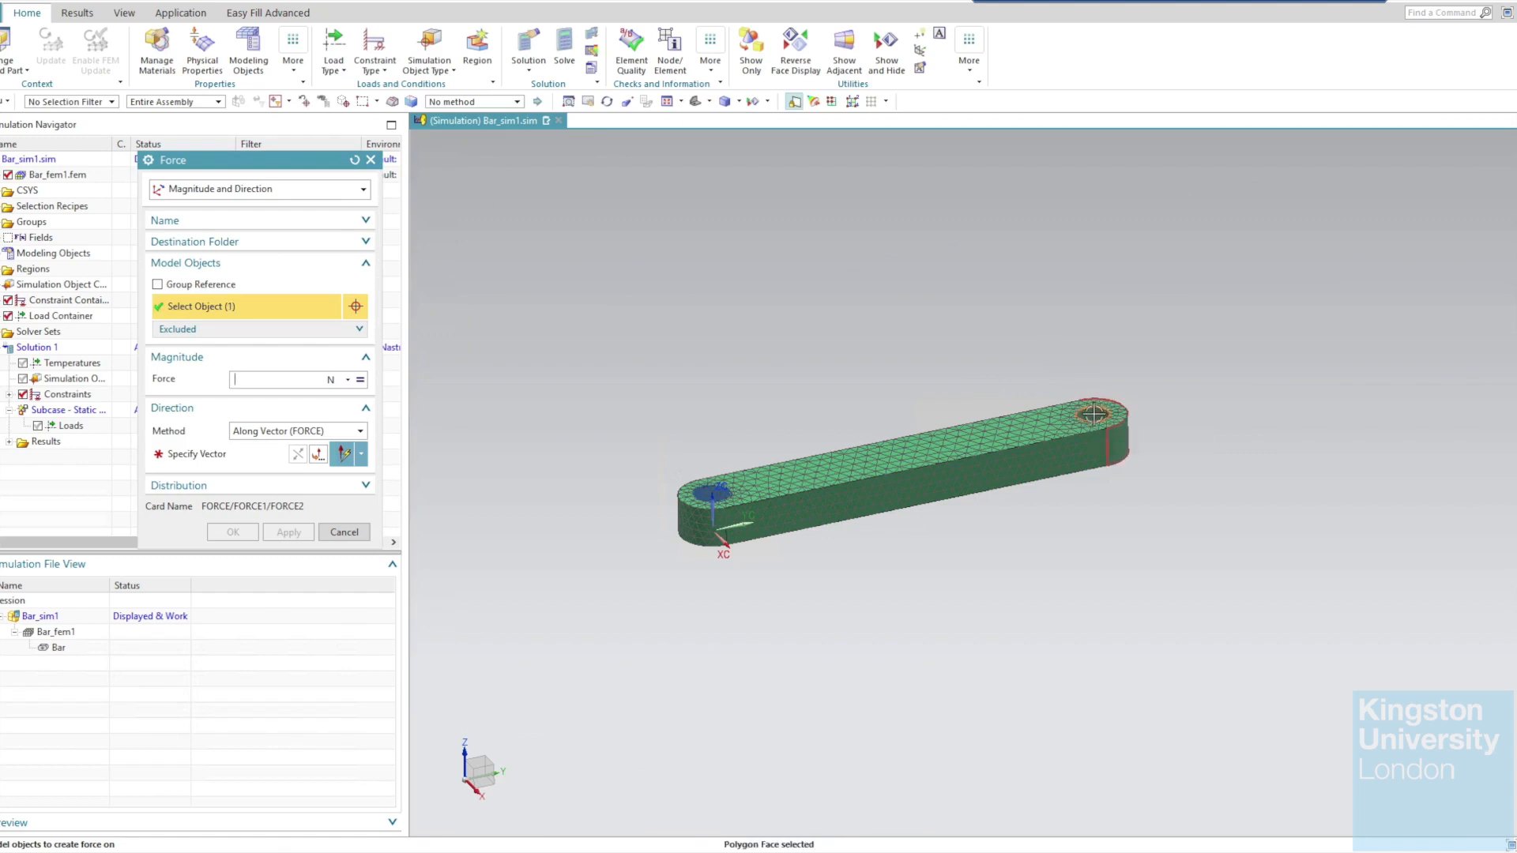
scroll(1141, 426, "up", 5)
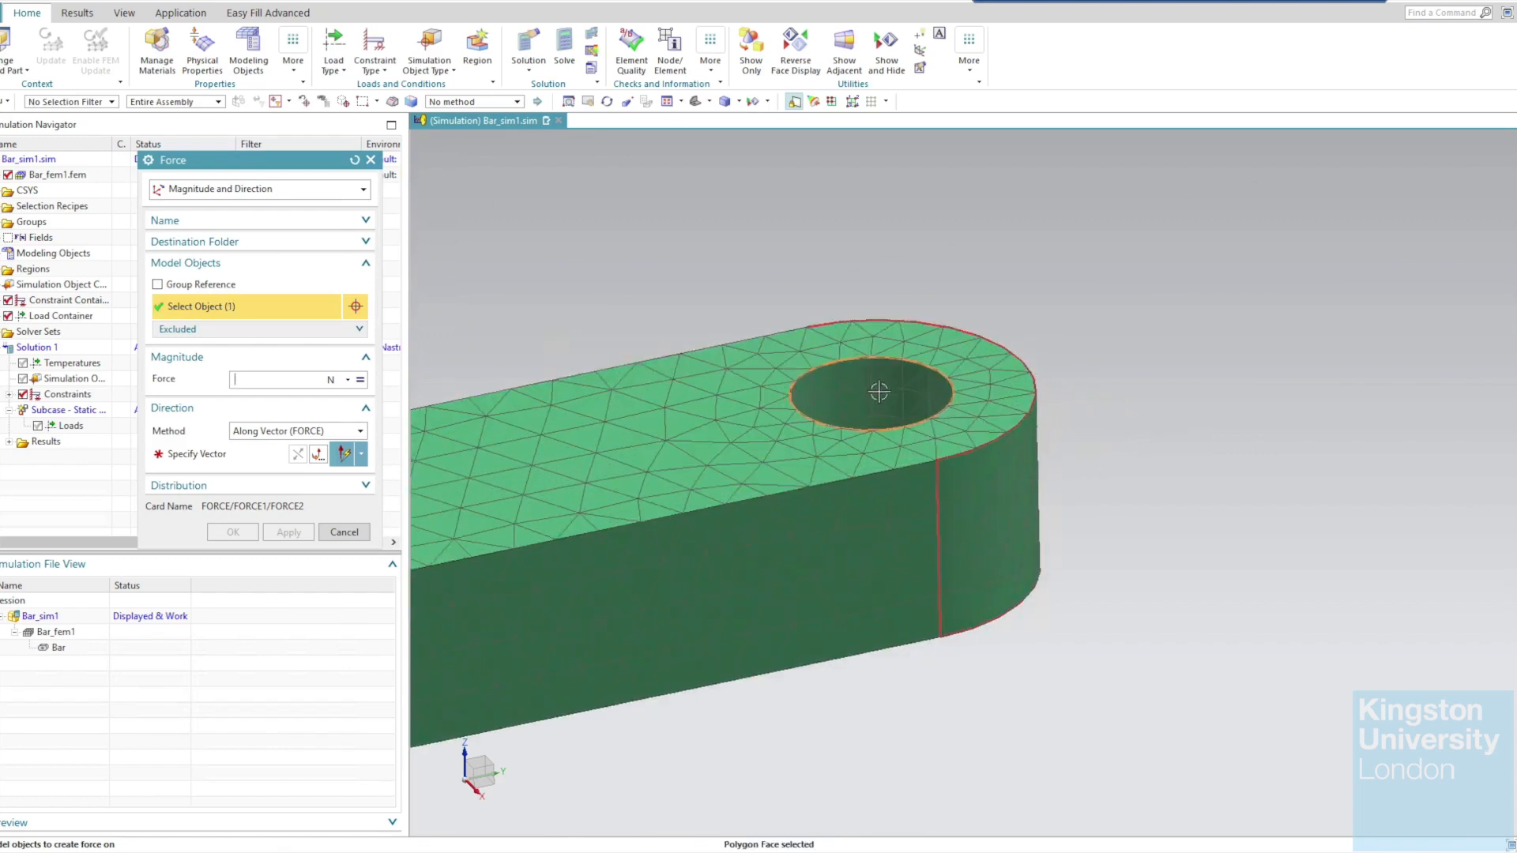
scroll(878, 391, "down", 5)
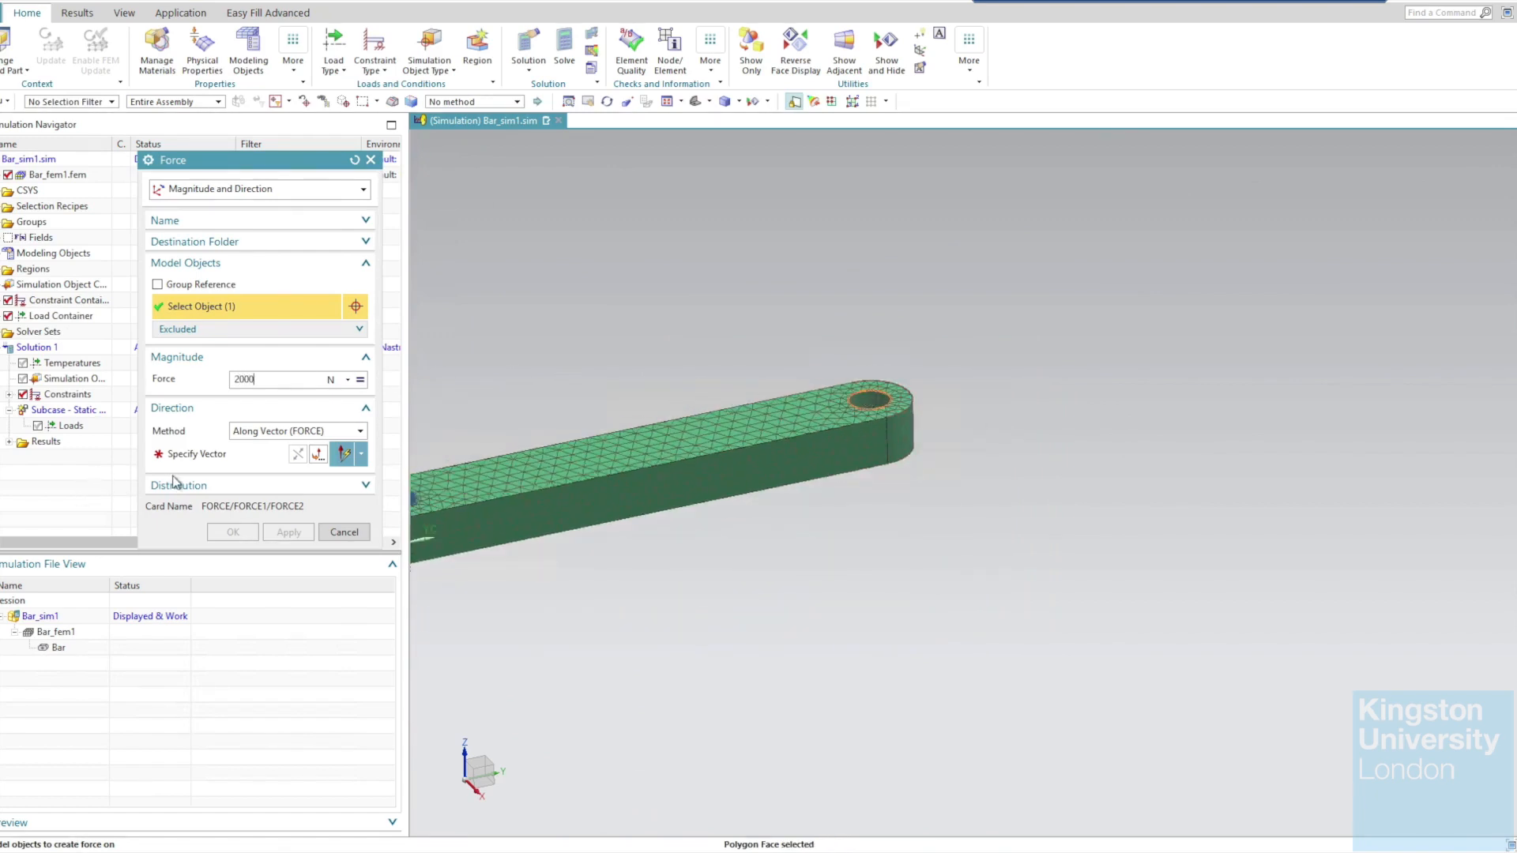
left_click(193, 457)
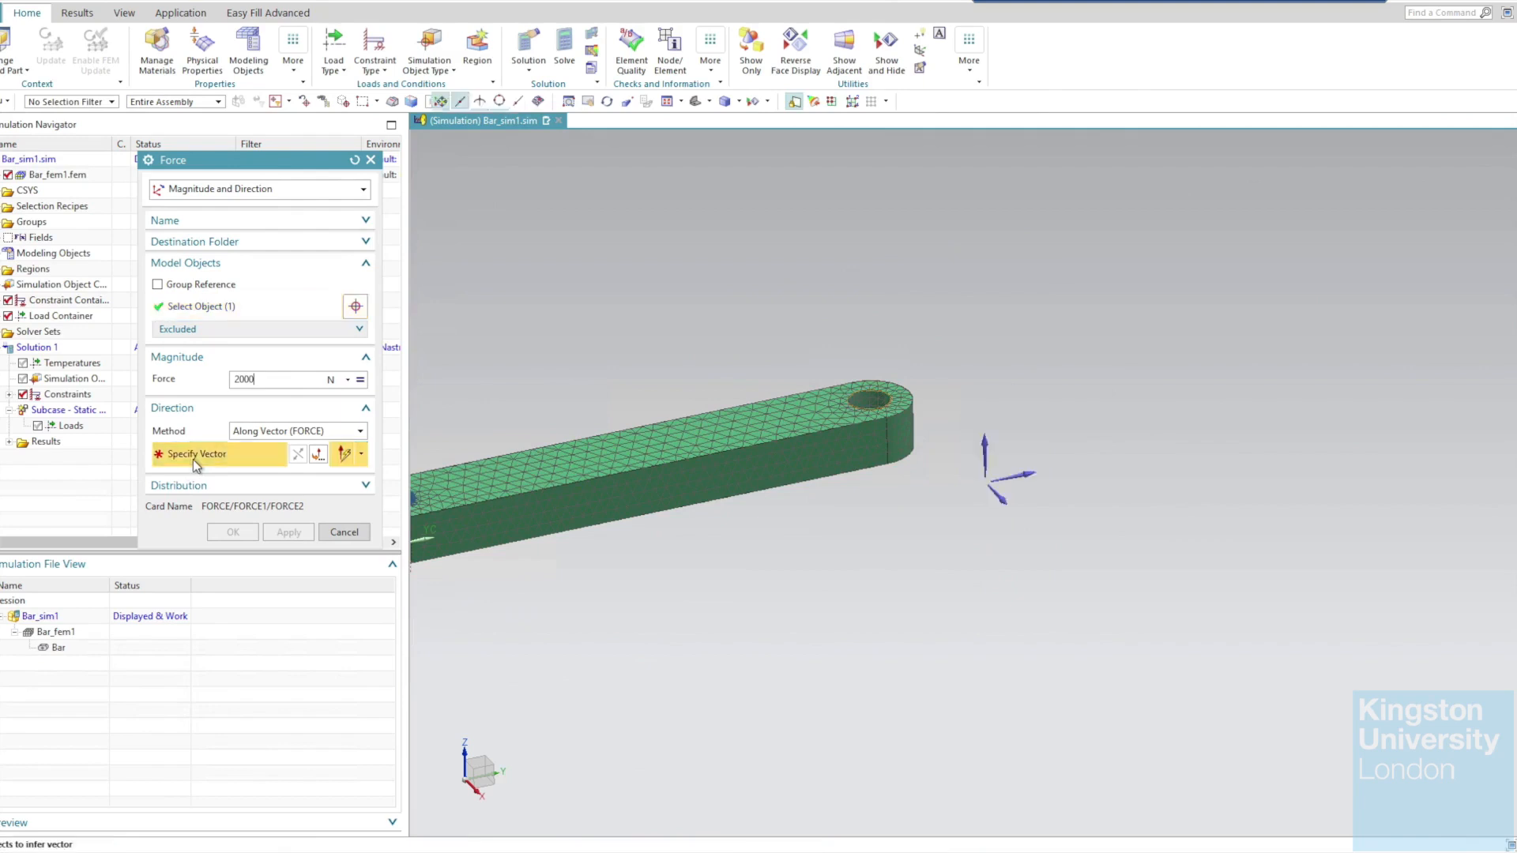
left_click(986, 452)
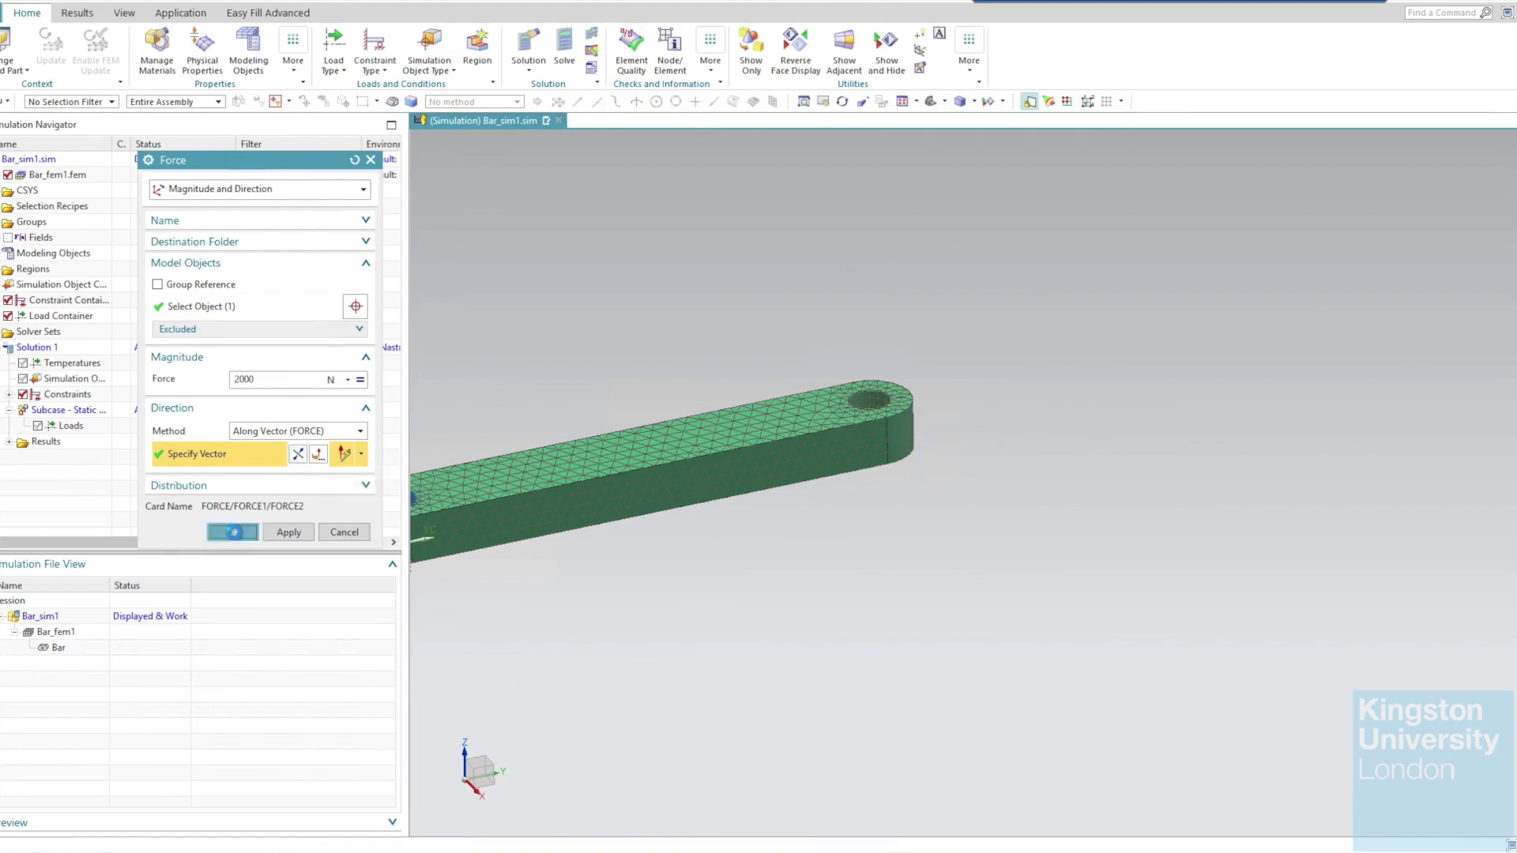
left_click(234, 535)
scroll(907, 582, "down", 3)
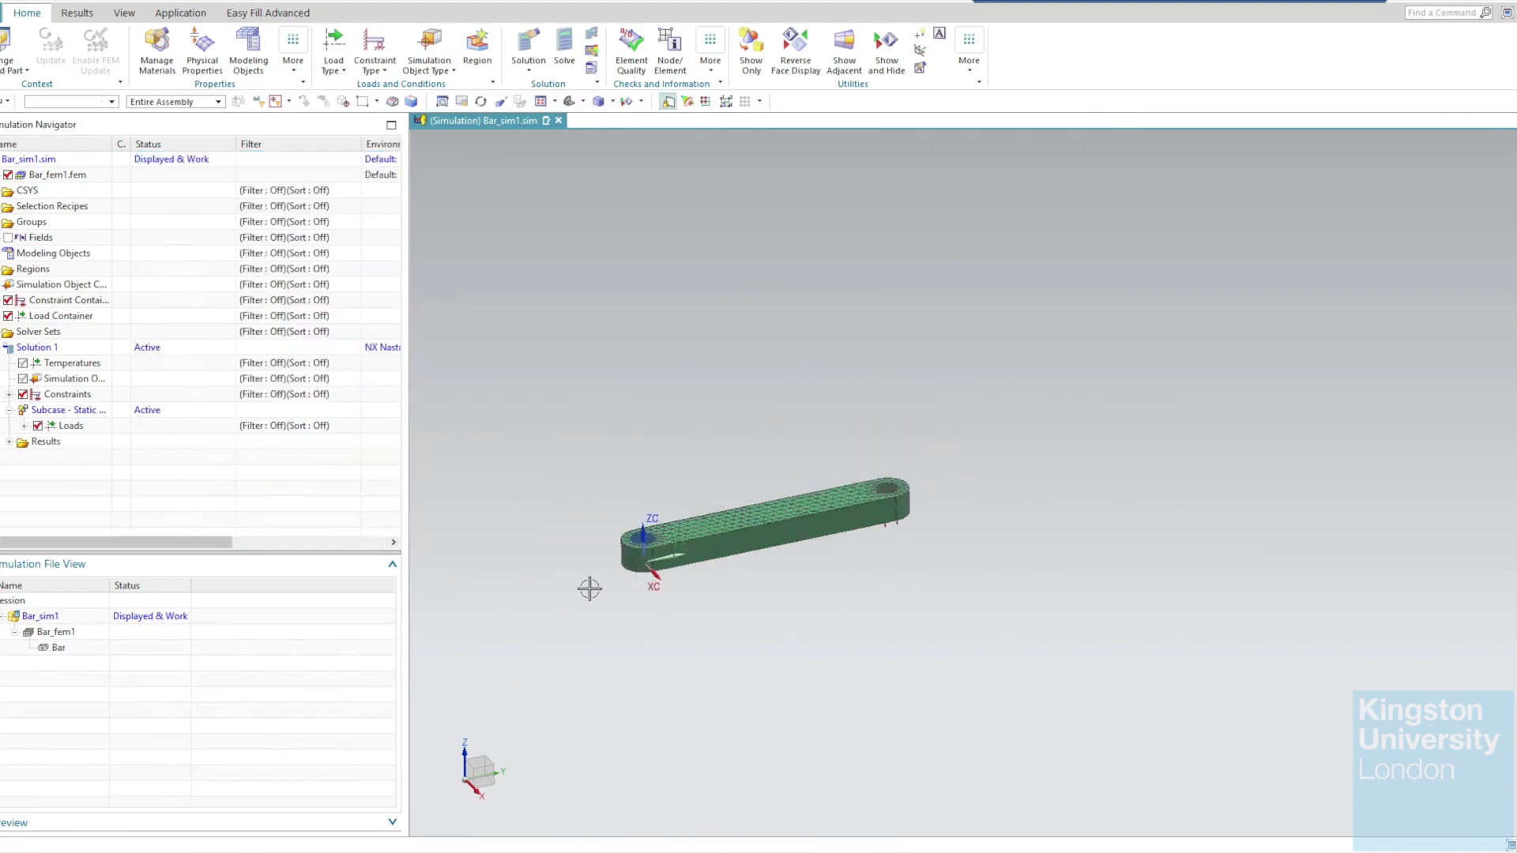
scroll(921, 582, "up", 5)
middle_click_drag(908, 542, 908, 621)
left_click(569, 101)
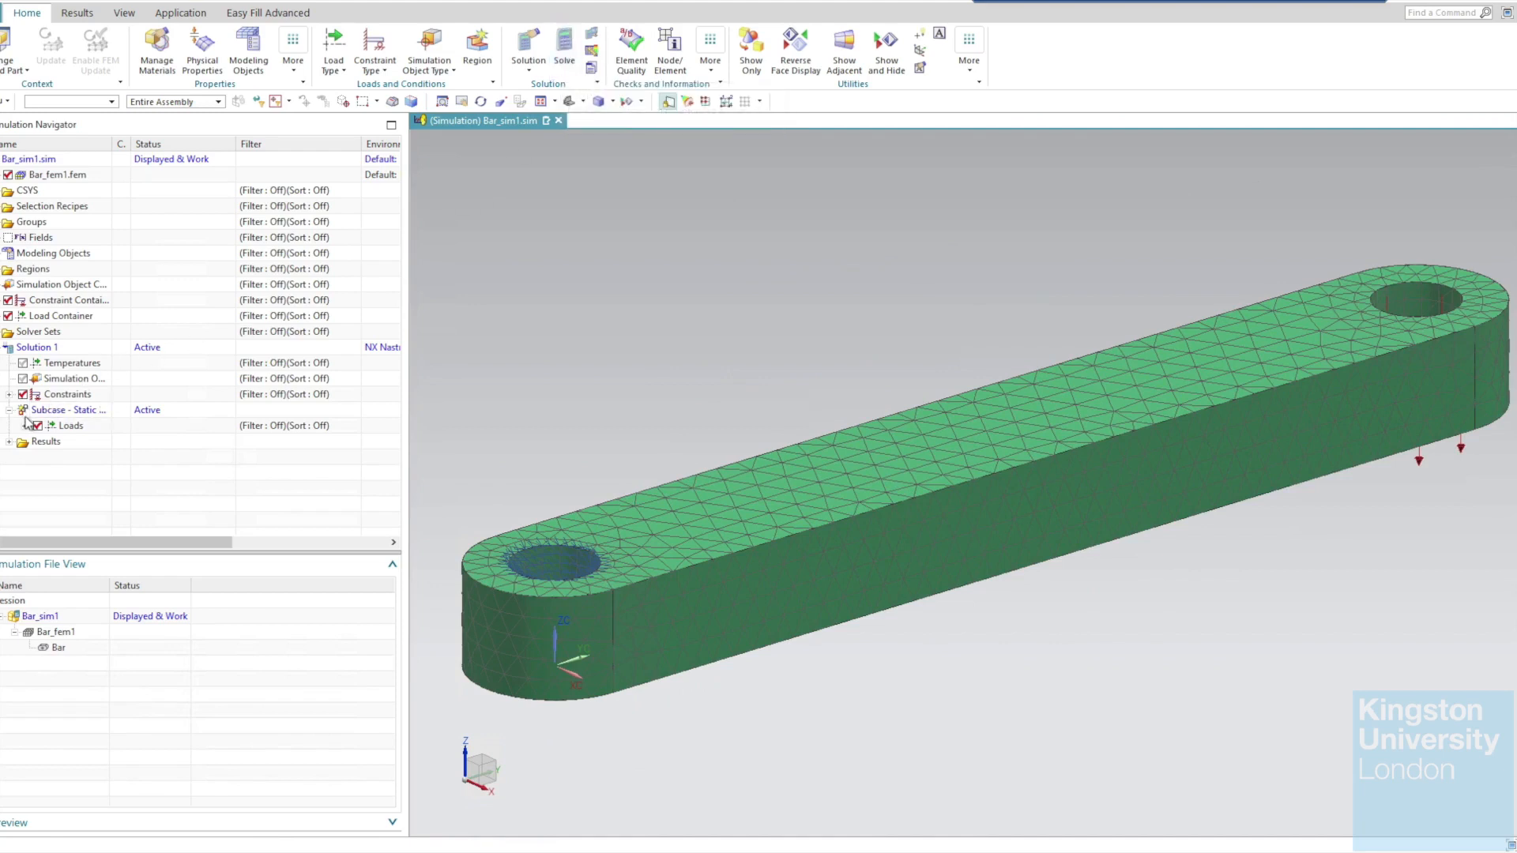
Solve Solution 1 with the Submit option set to Solve and the Model Setup Check enabled.
left_click(566, 52)
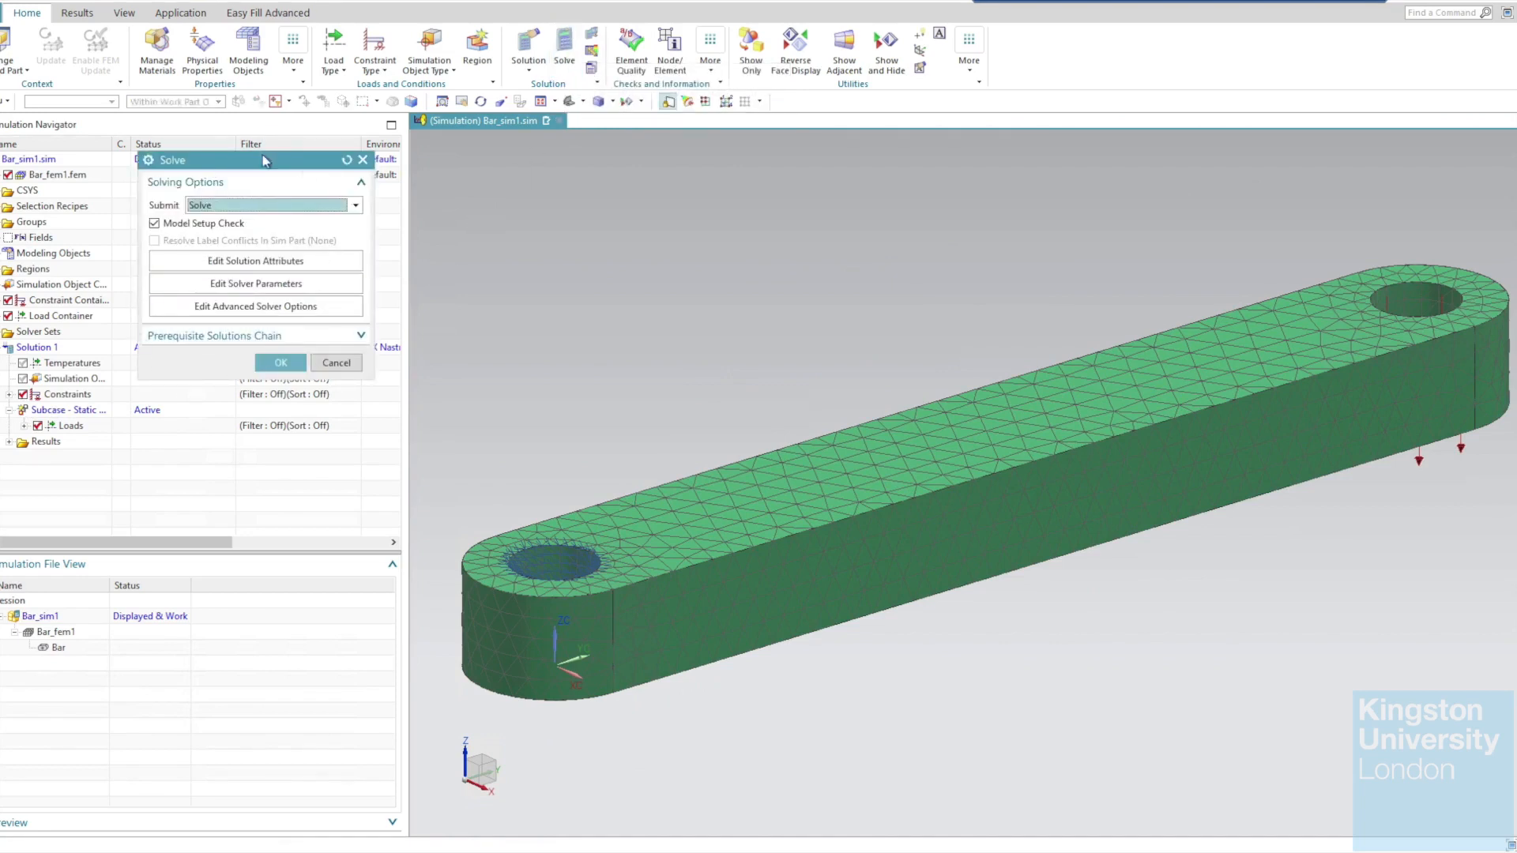
left_click(336, 207)
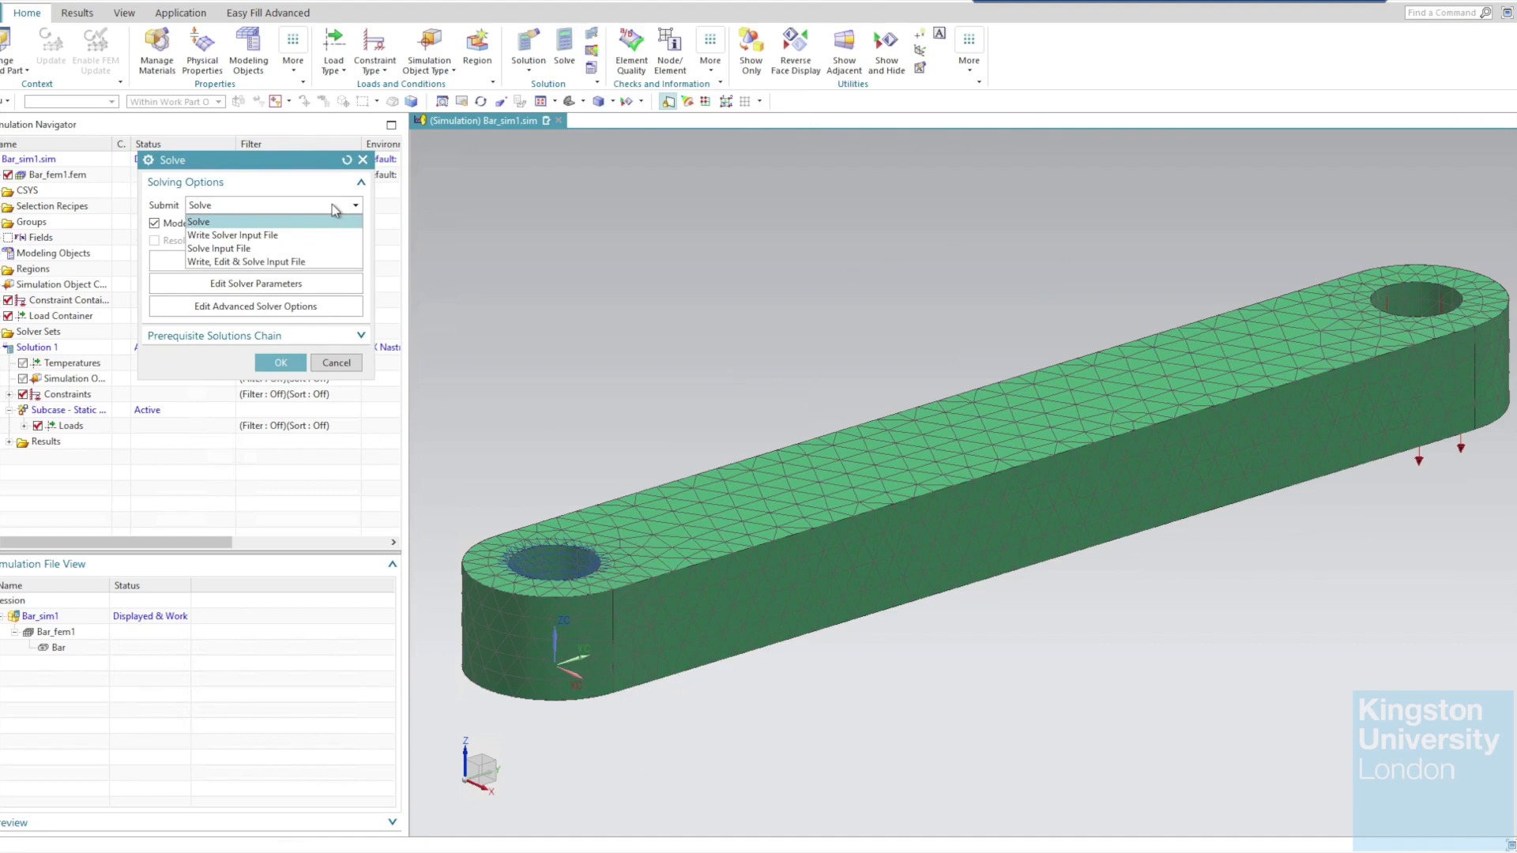
left_click(253, 221)
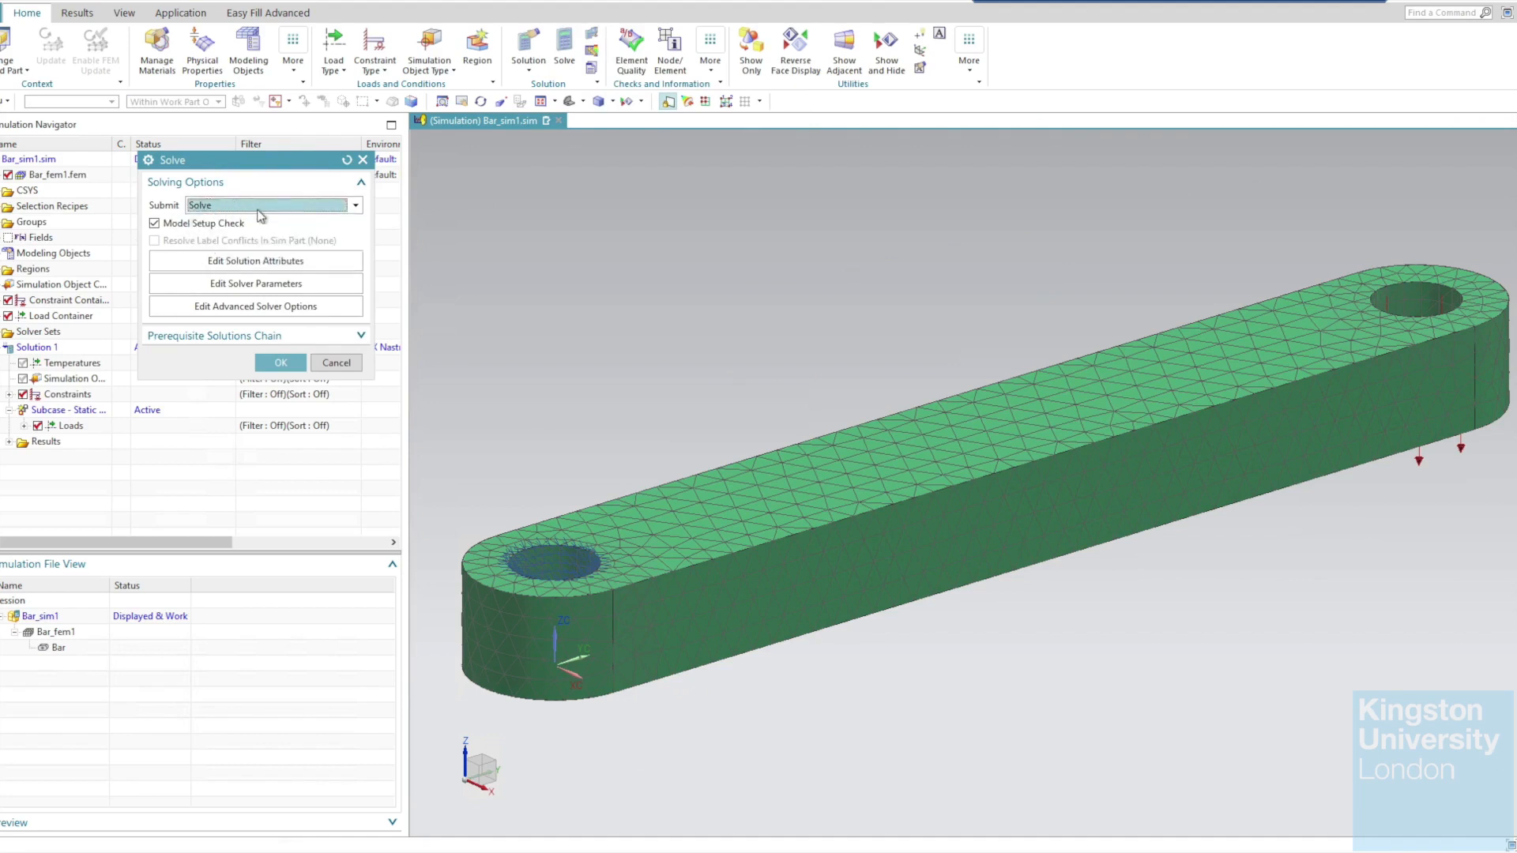
left_click(276, 362)
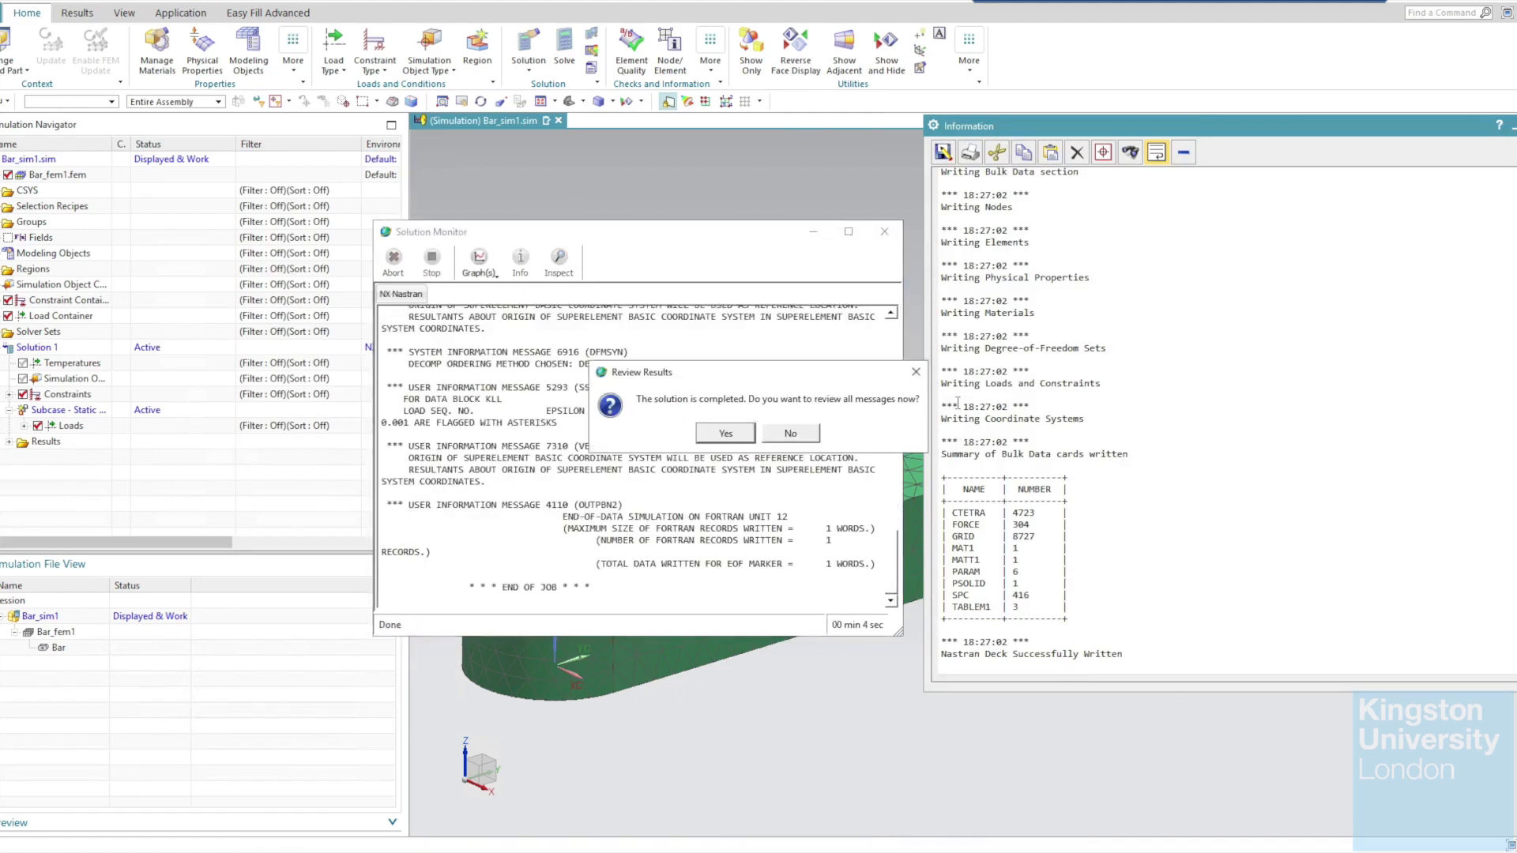
Review the solver information and model setup check report, and dismiss the Analysis Job Monitor.
scroll(1332, 455, "up", 5)
scroll(1431, 464, "down", 10)
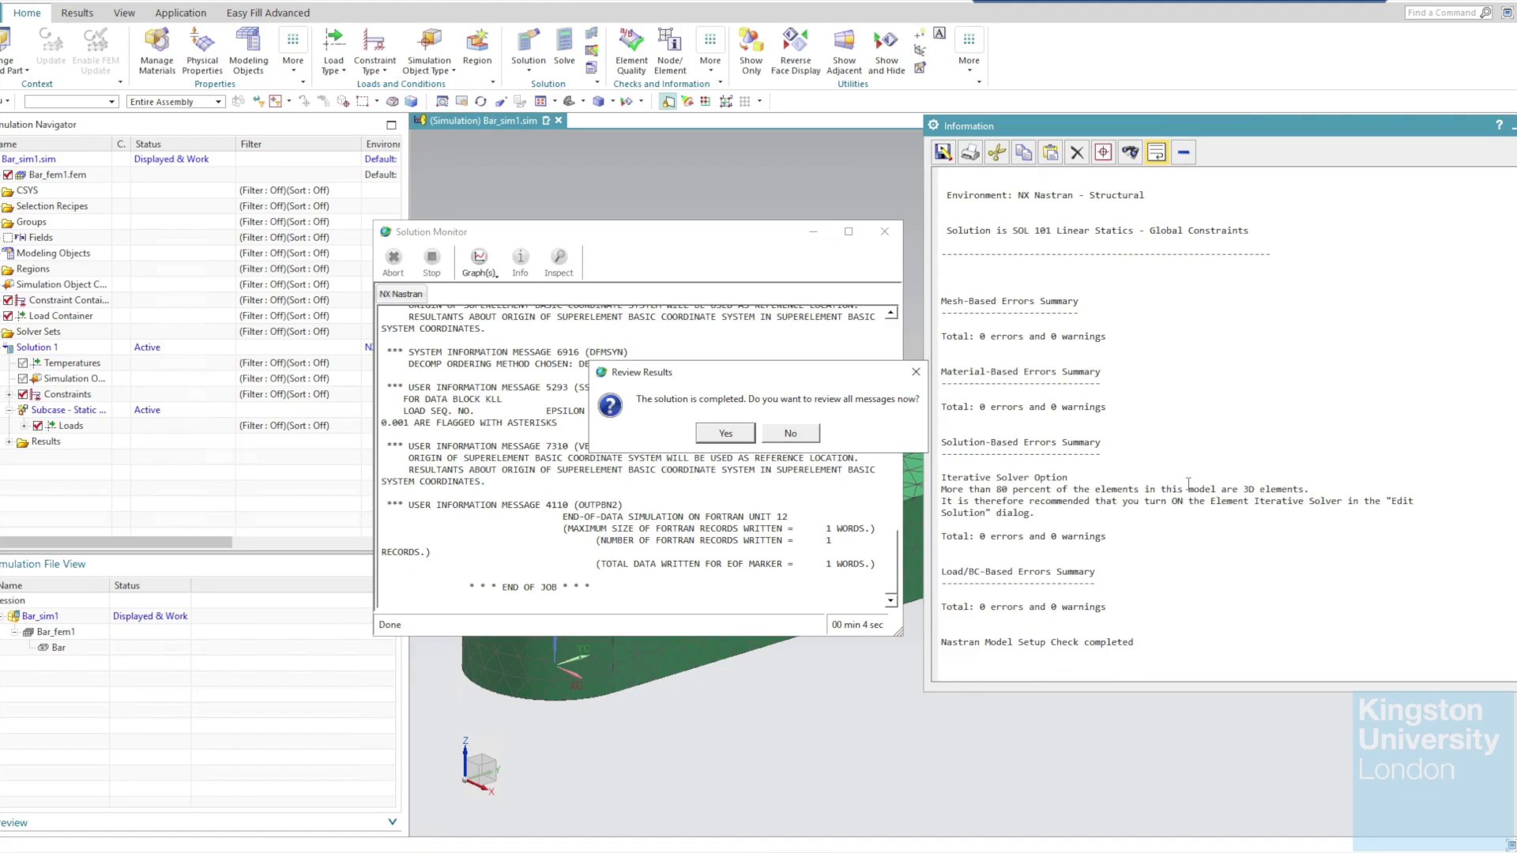
scroll(1188, 484, "down", 15)
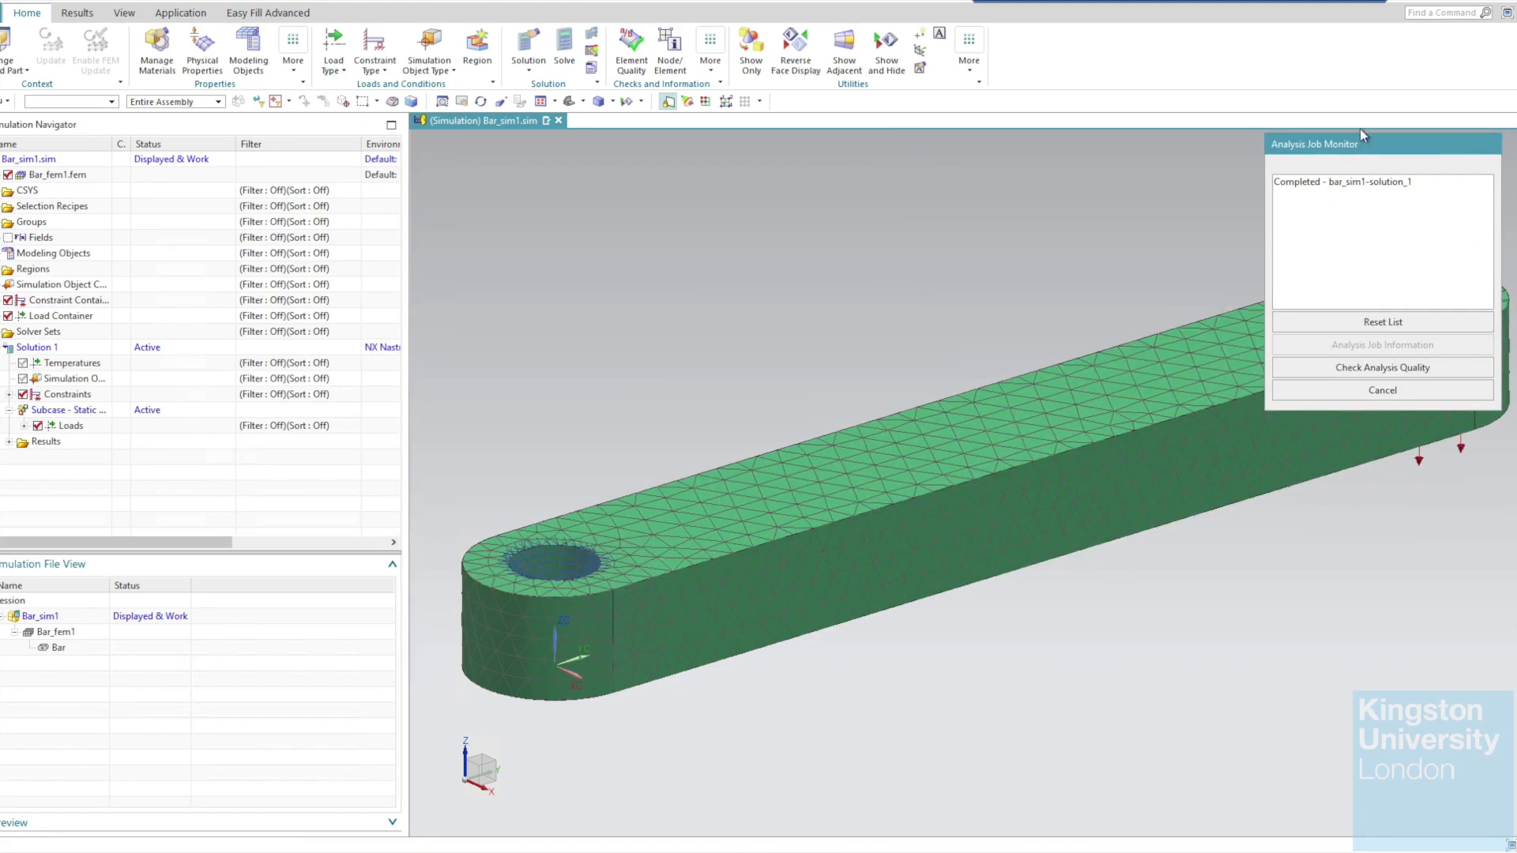
left_click_drag(1291, 147, 673, 173)
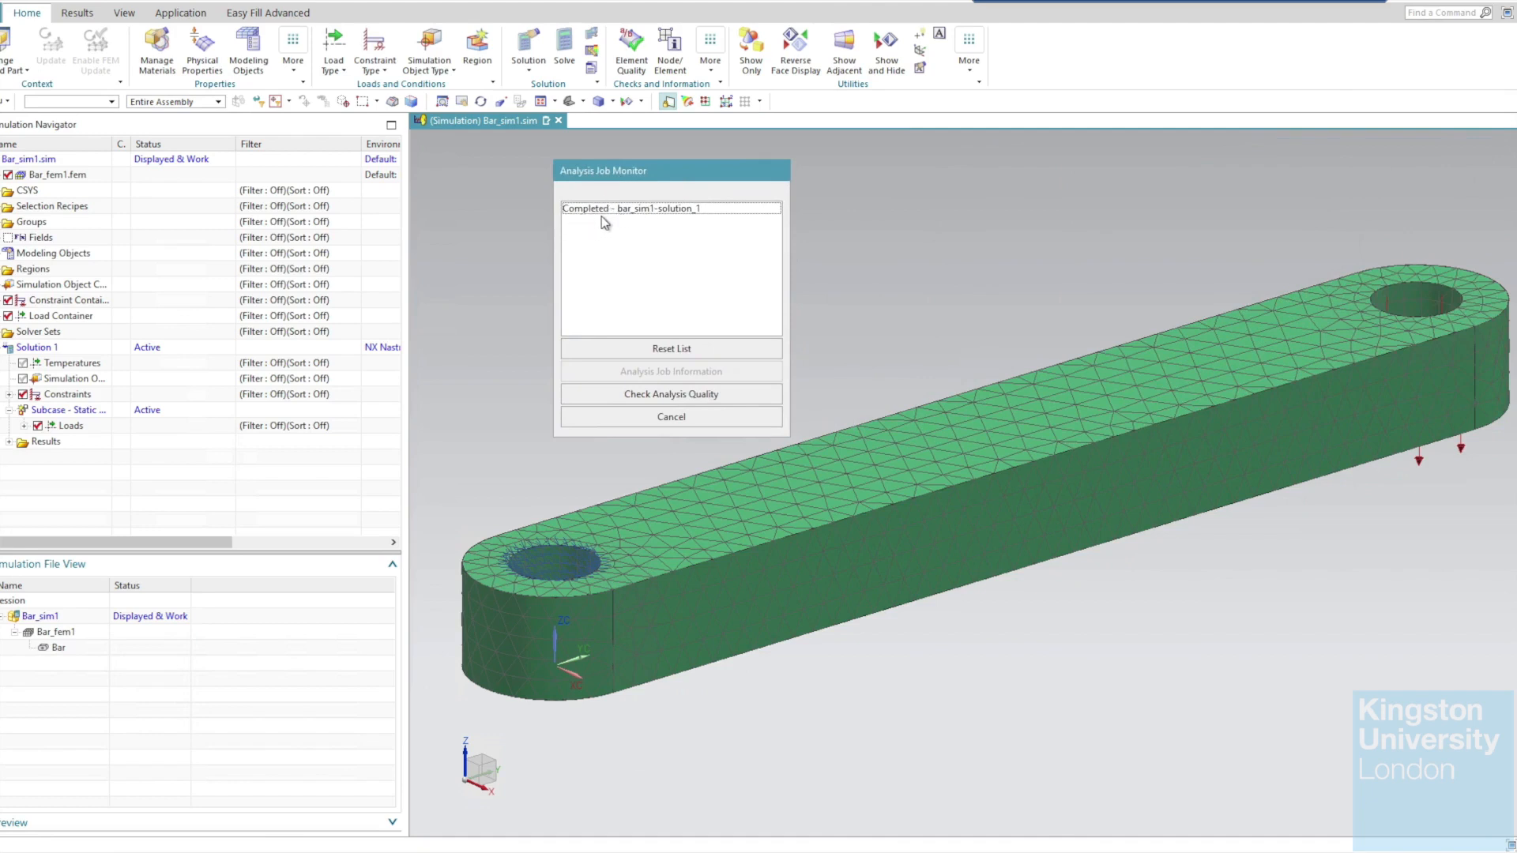
left_click(669, 428)
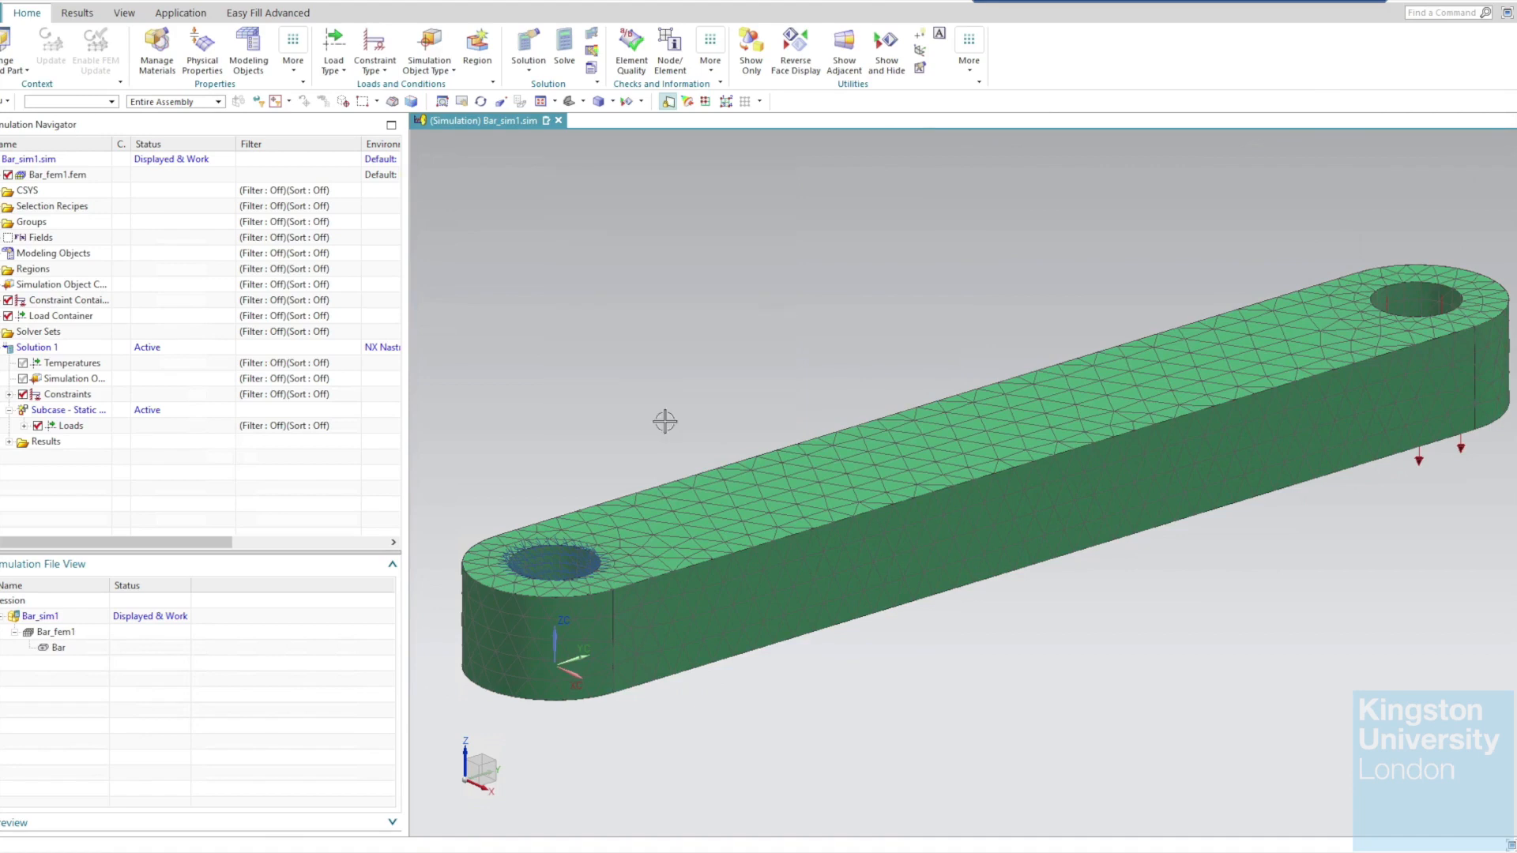
Open the Structural results of Solution 1 in the Post Processing Navigator.
left_click(9, 443)
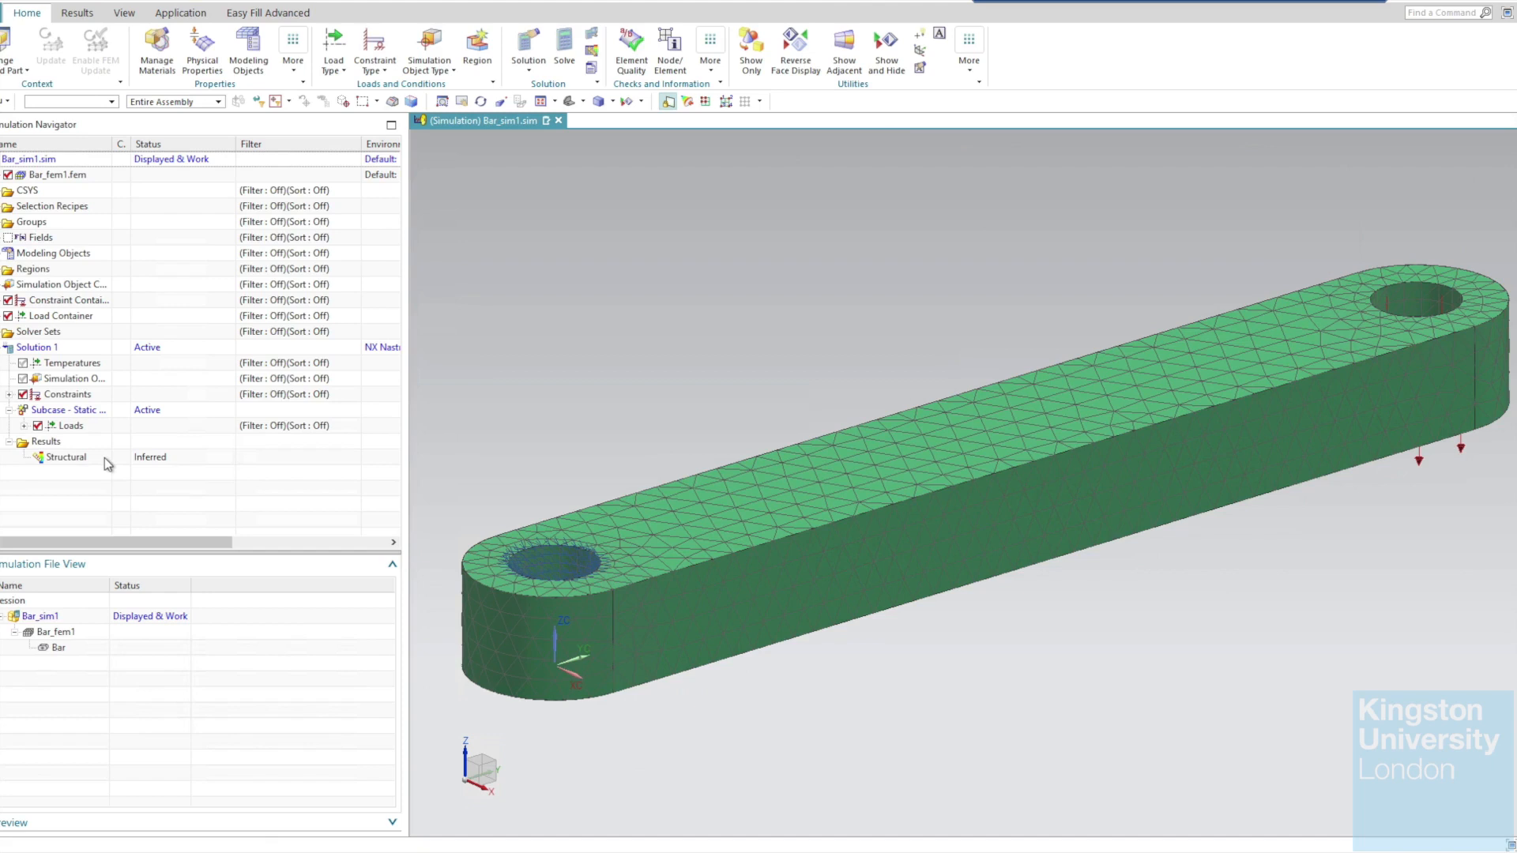
double_click(55, 458)
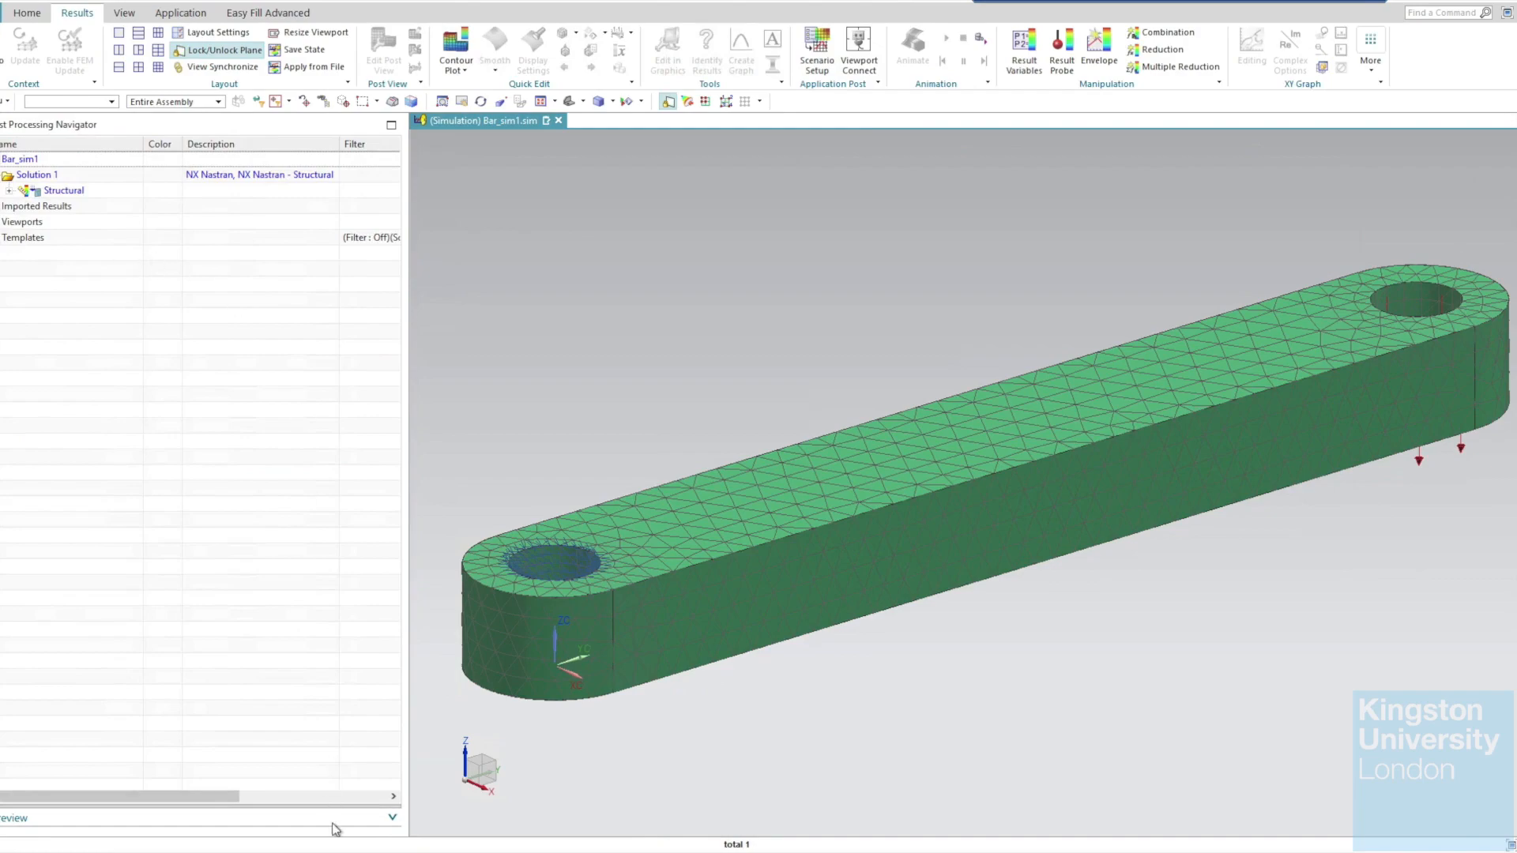
Switch to CAE_Unit_10.pdf in Adobe Acrobat and read the post-processing pages on smooth plots, graphs, viewports, animation and reports.
key("alt+Tab")
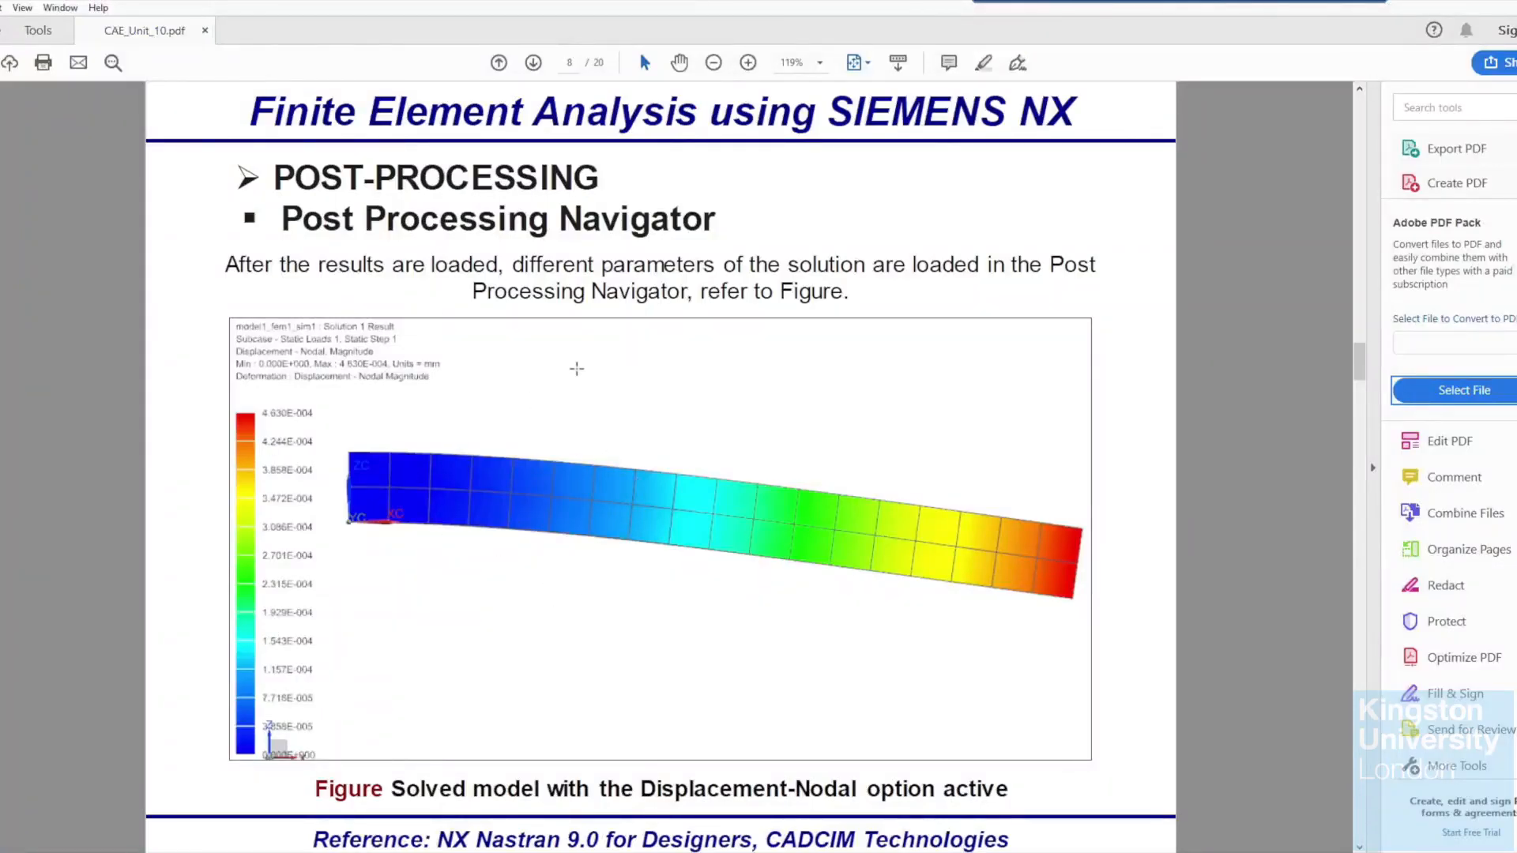
scroll(869, 375, "down", 3)
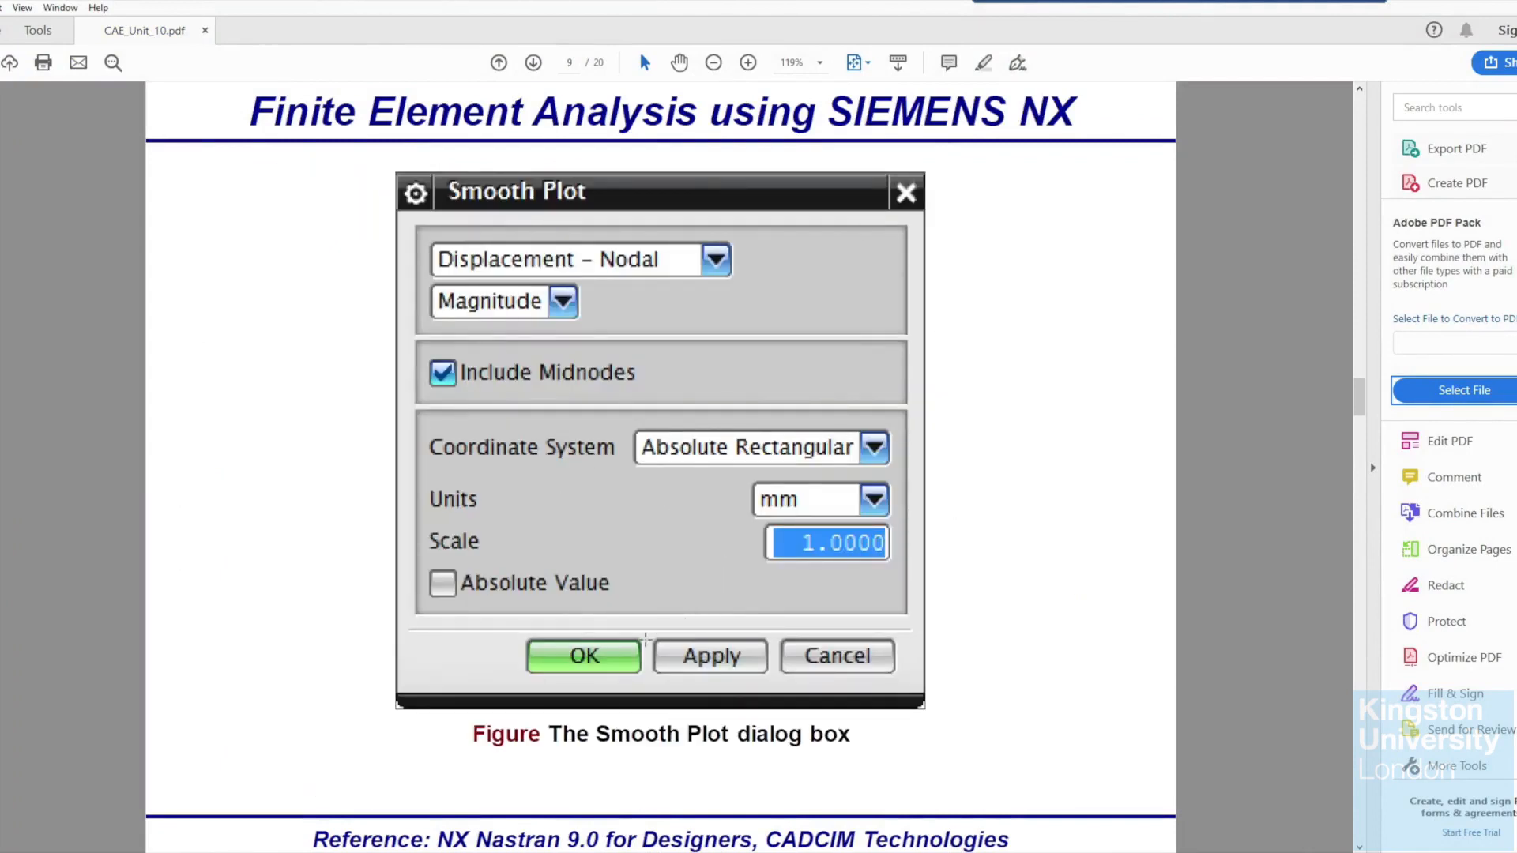
scroll(651, 346, "down", 3)
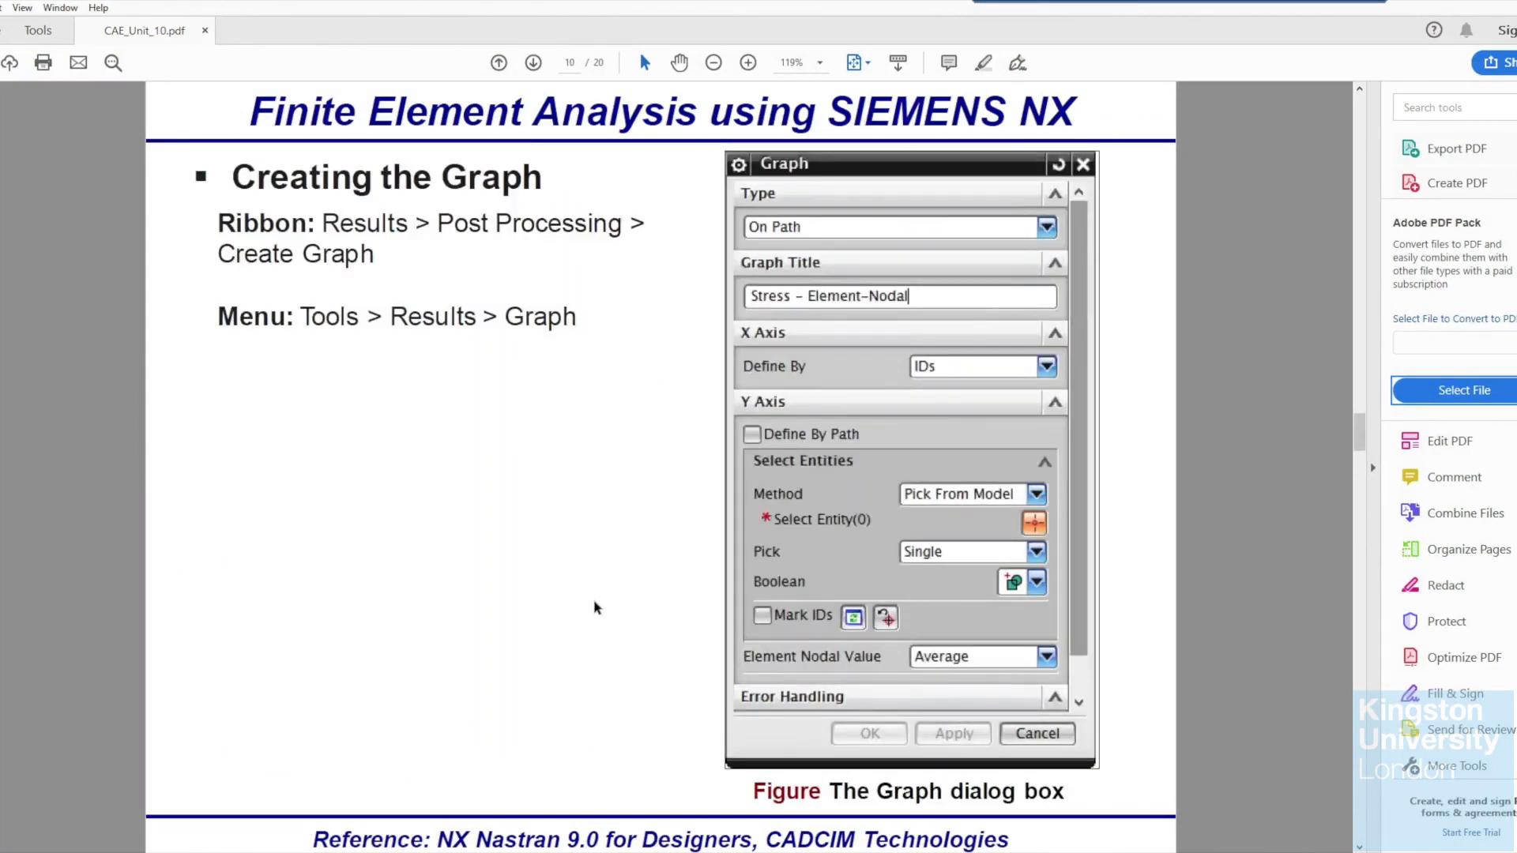
scroll(597, 607, "down", 3)
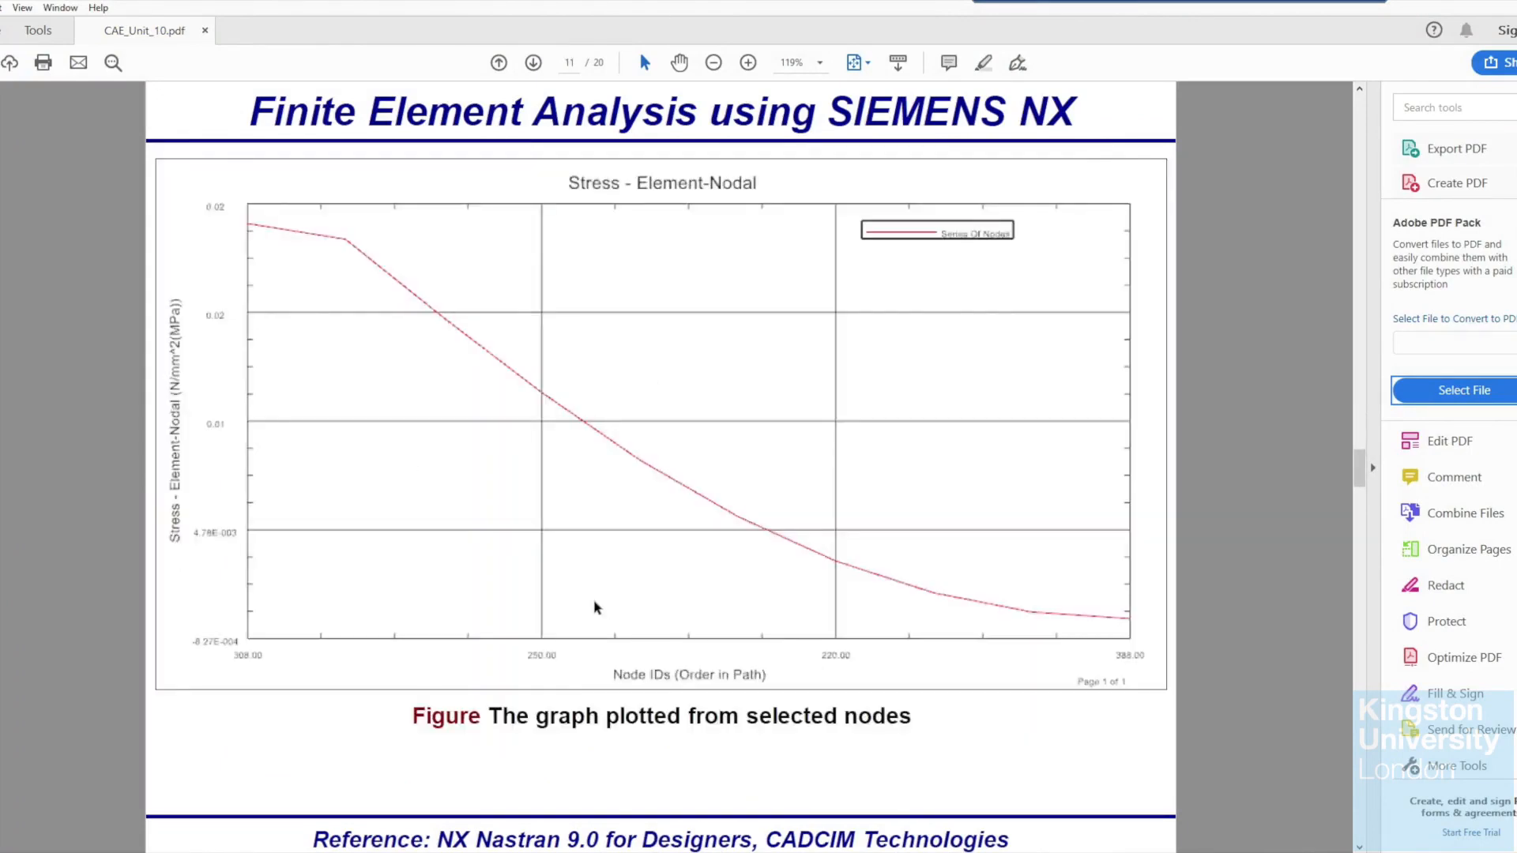
scroll(597, 607, "down", 3)
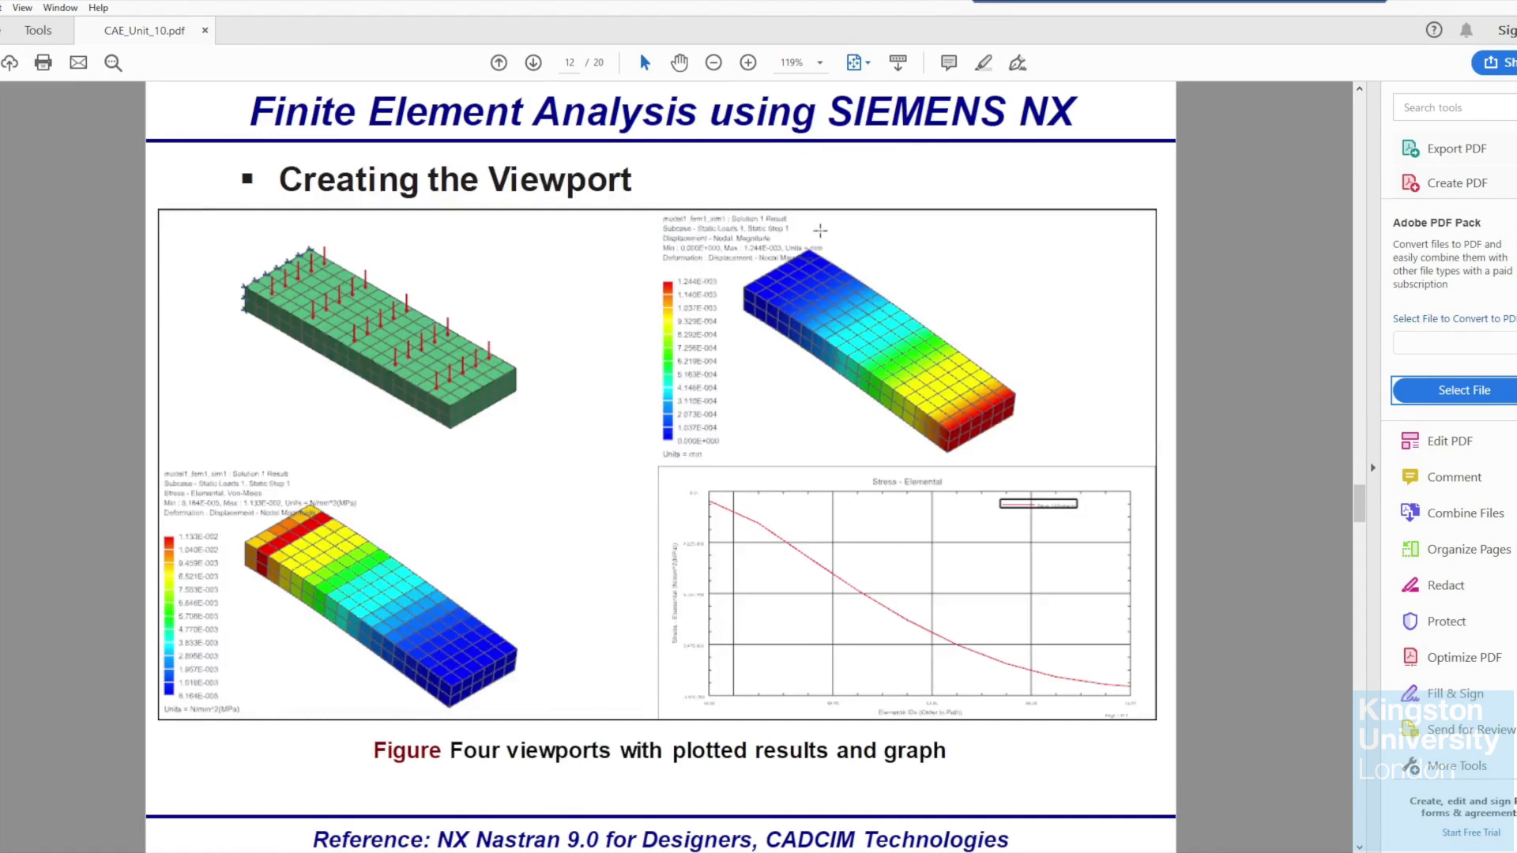
scroll(705, 623, "down", 3)
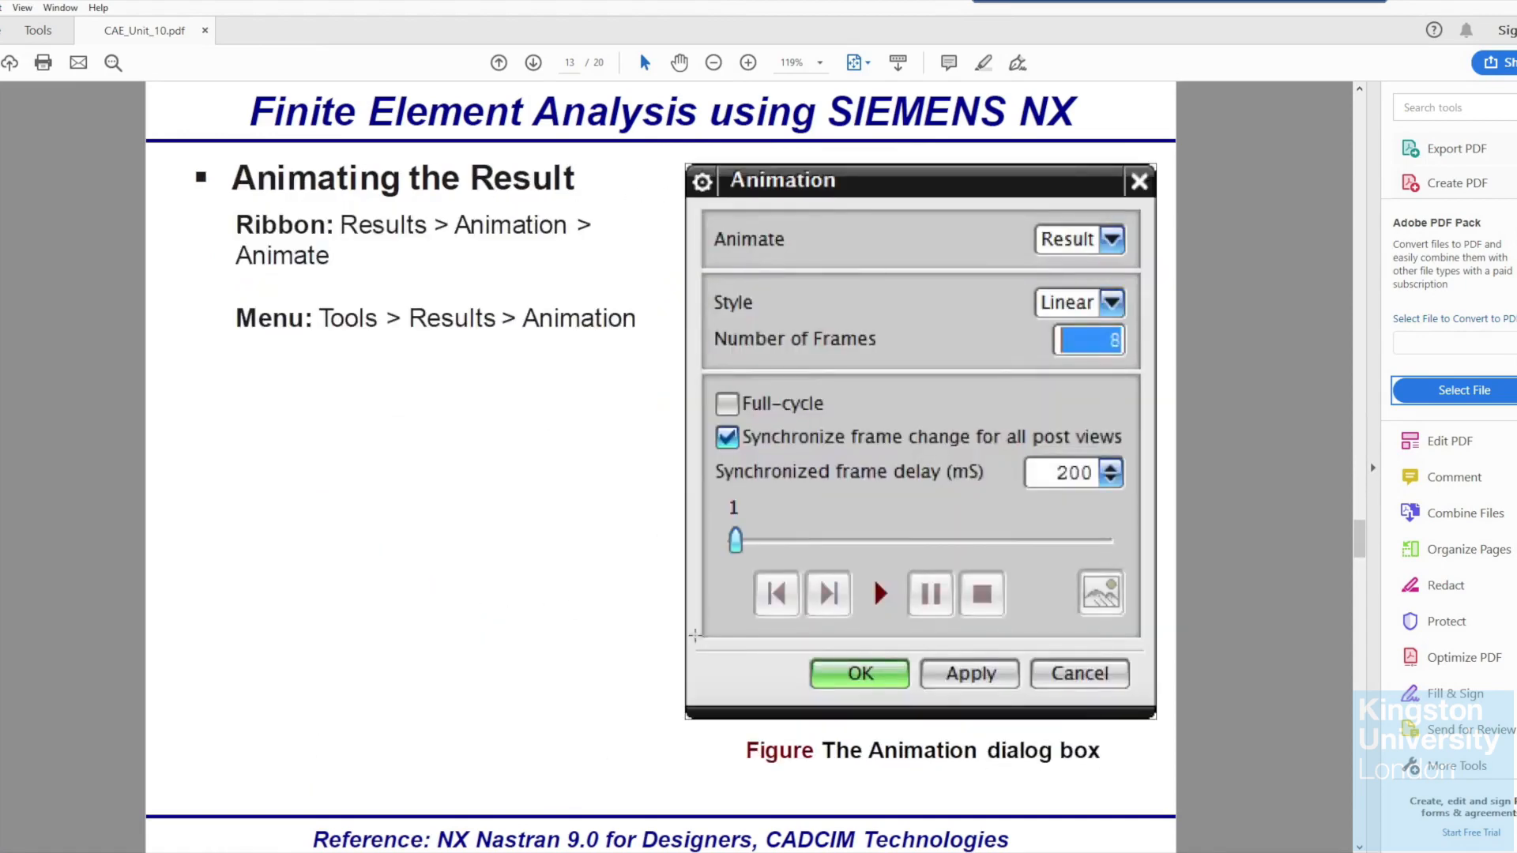
scroll(759, 539, "down", 3)
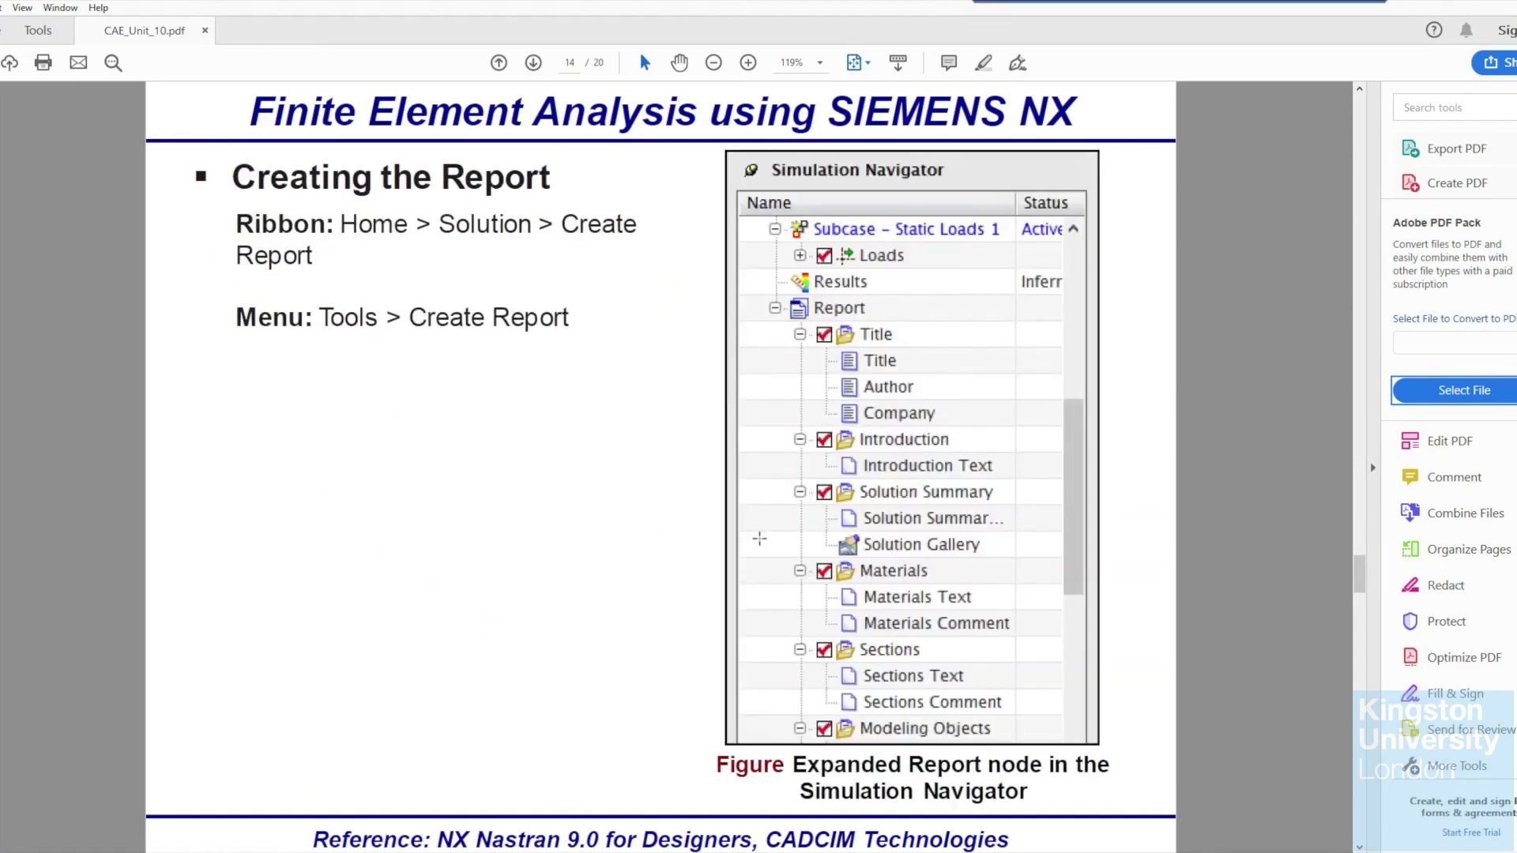
scroll(759, 539, "down", 3)
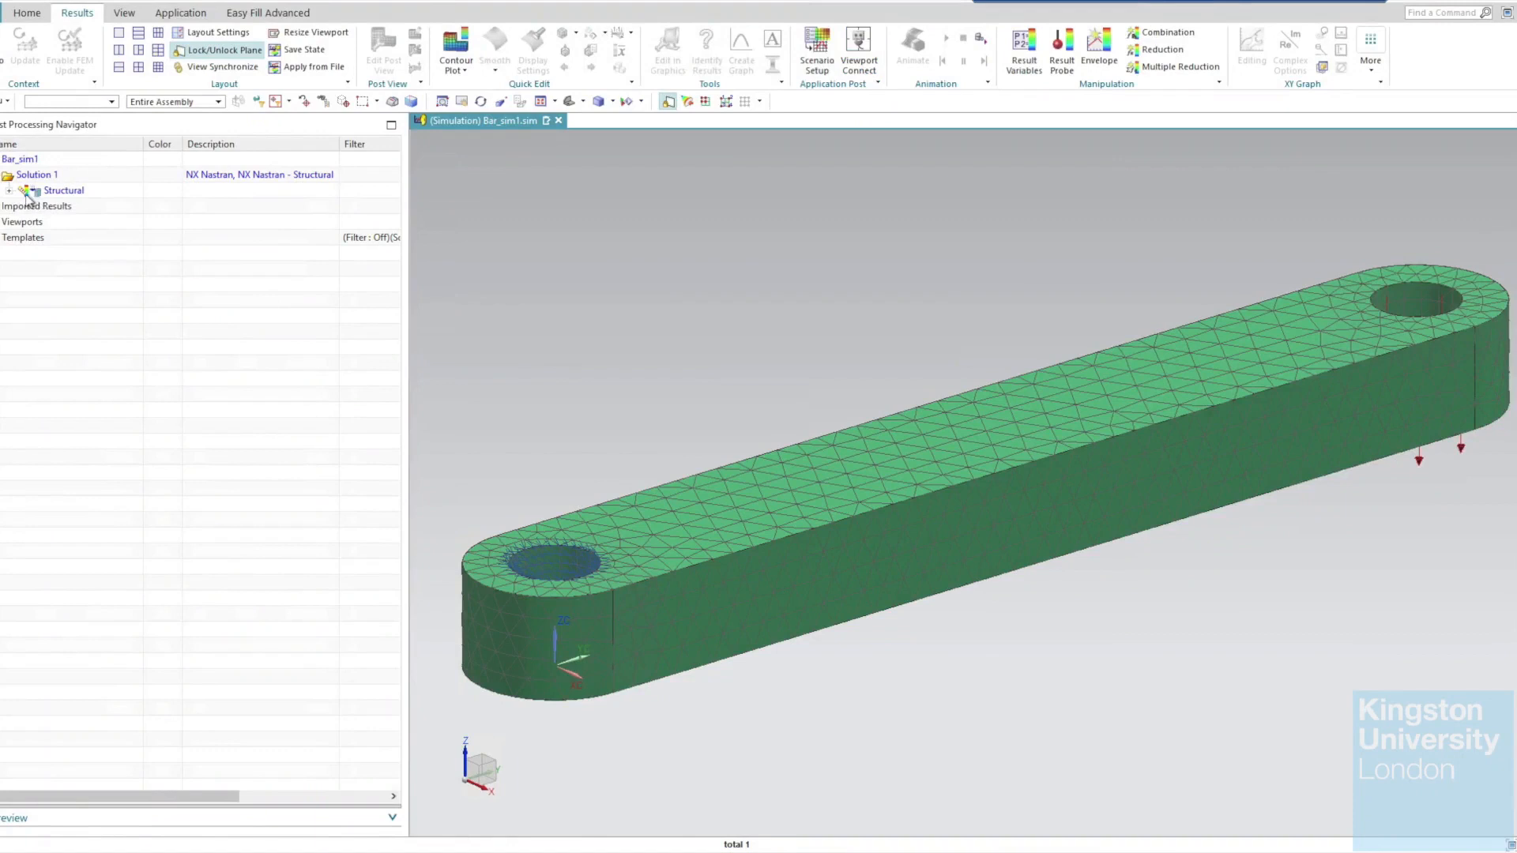
Plot the Displacement - Nodal results on the bar for X, Y, Z and finally Magnitude.
left_click(8, 191)
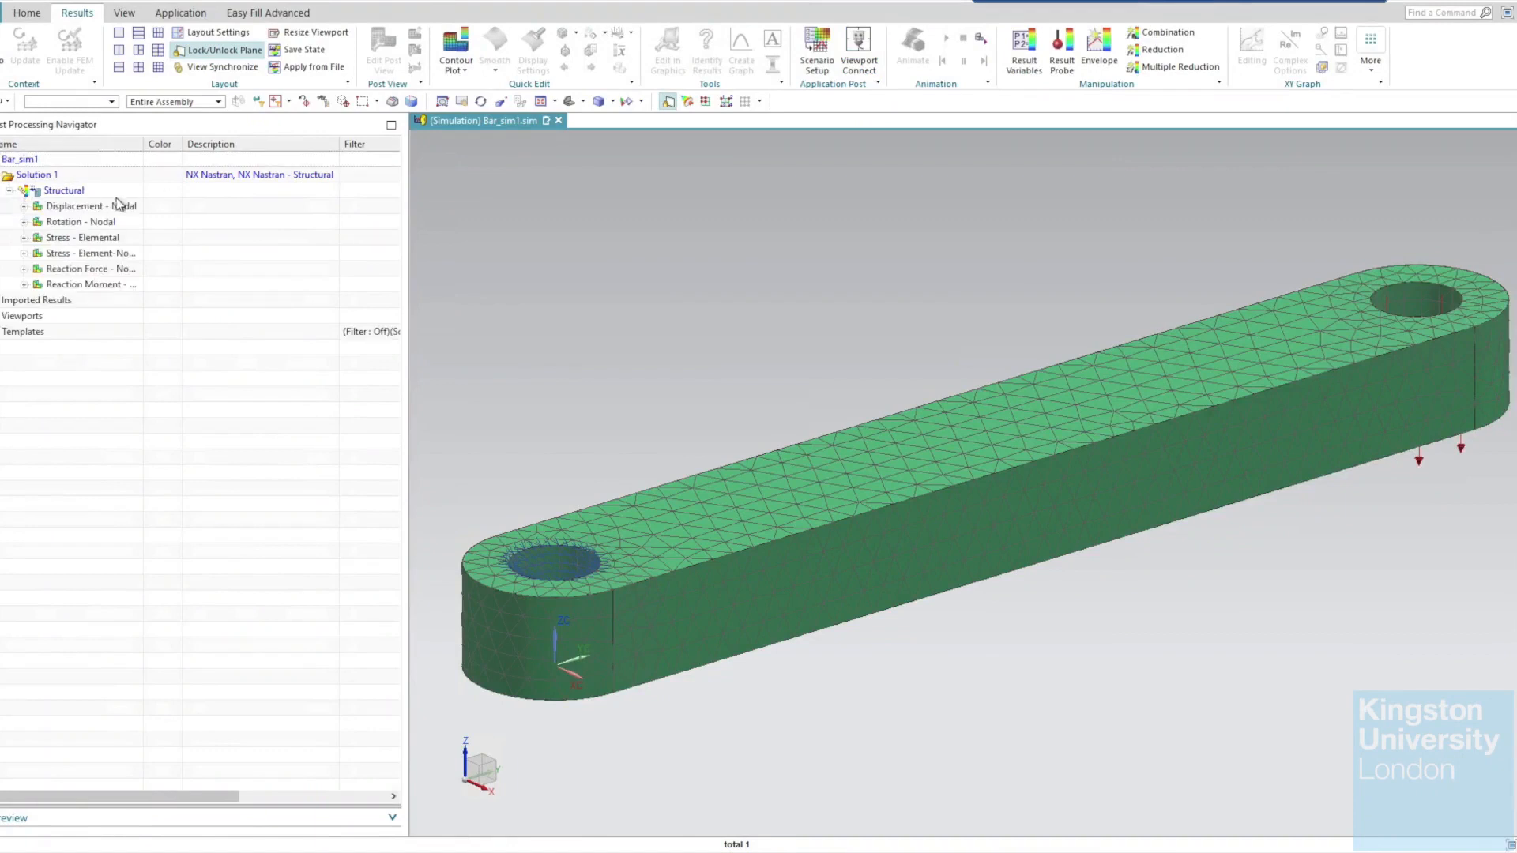
left_click(24, 206)
double_click(70, 225)
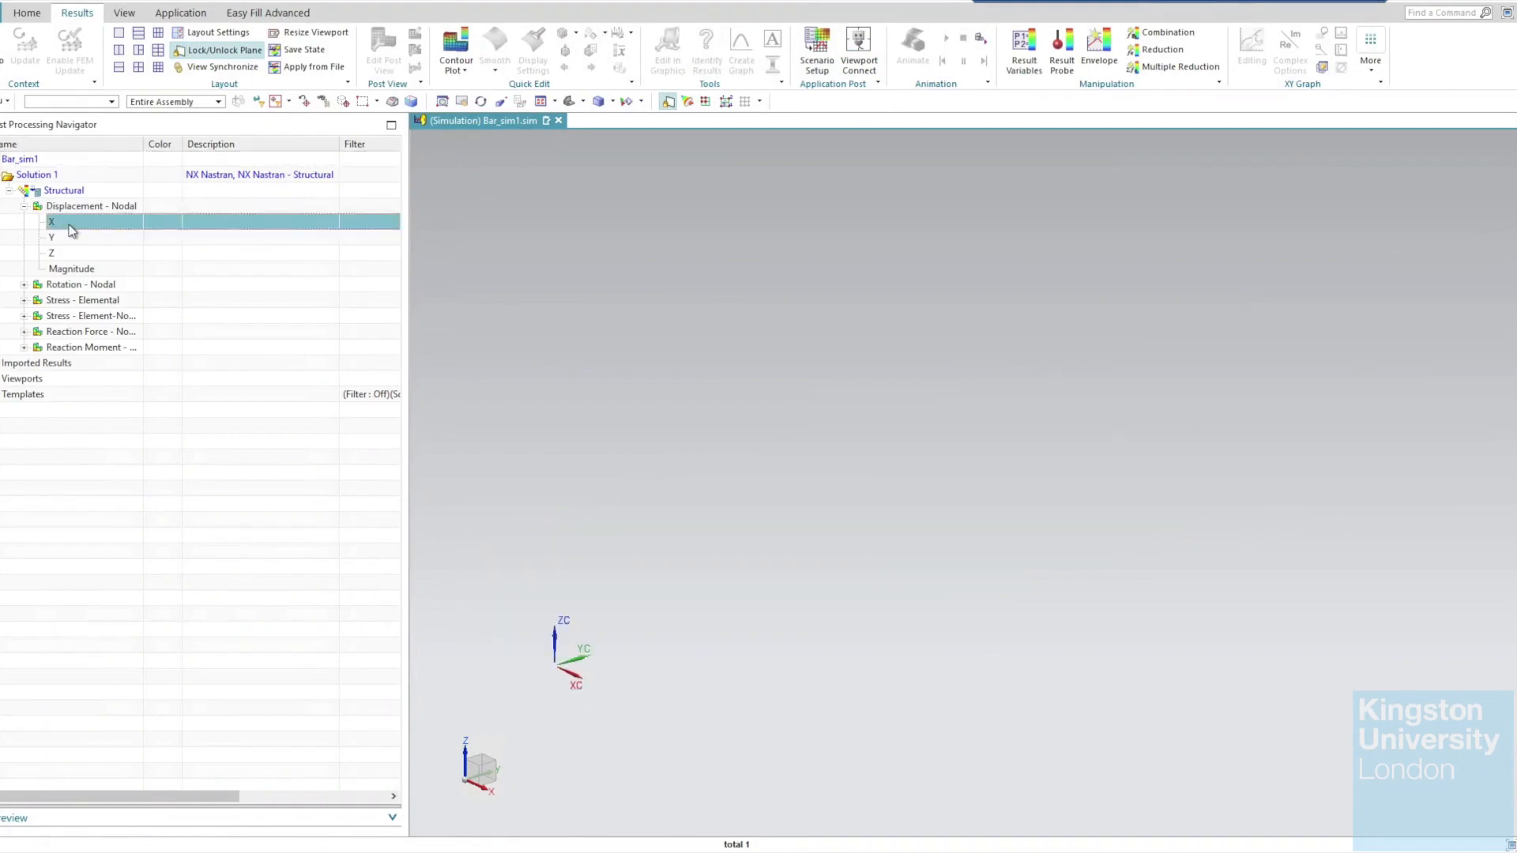
scroll(814, 296, "down", 2)
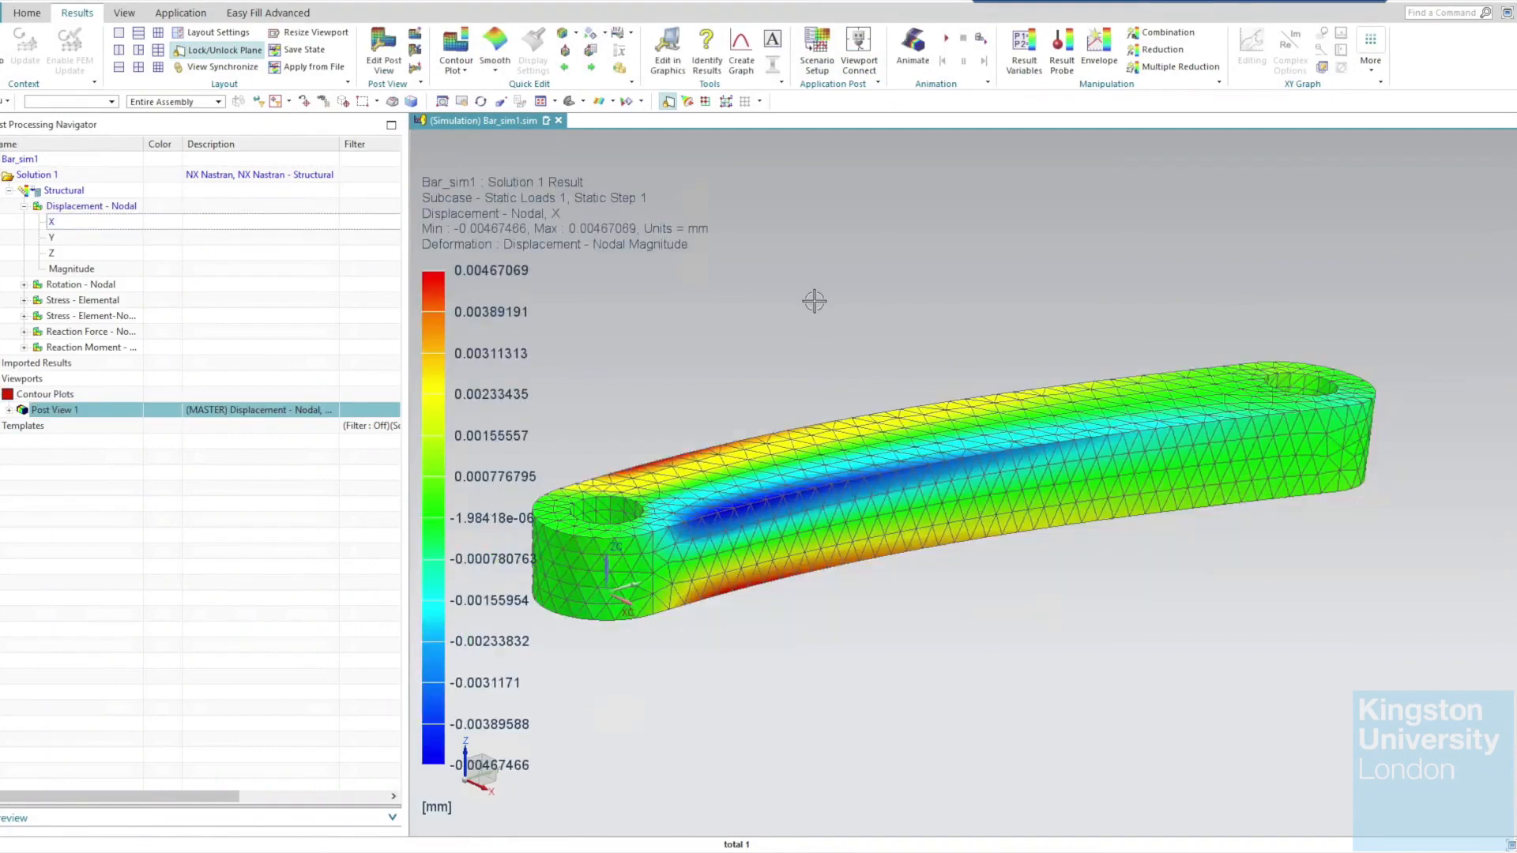
left_click(59, 238)
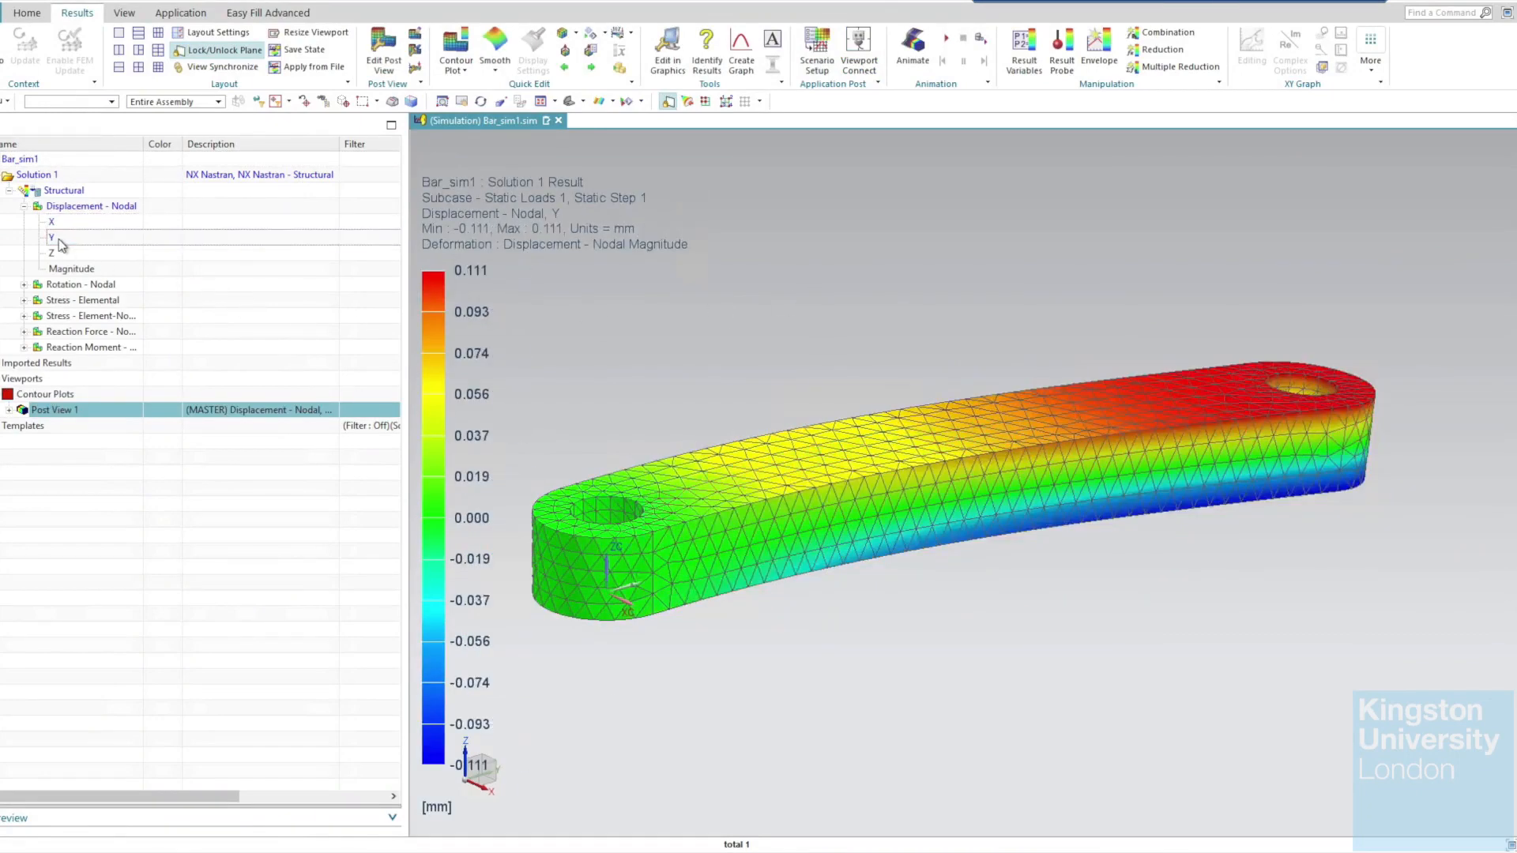
left_click(71, 253)
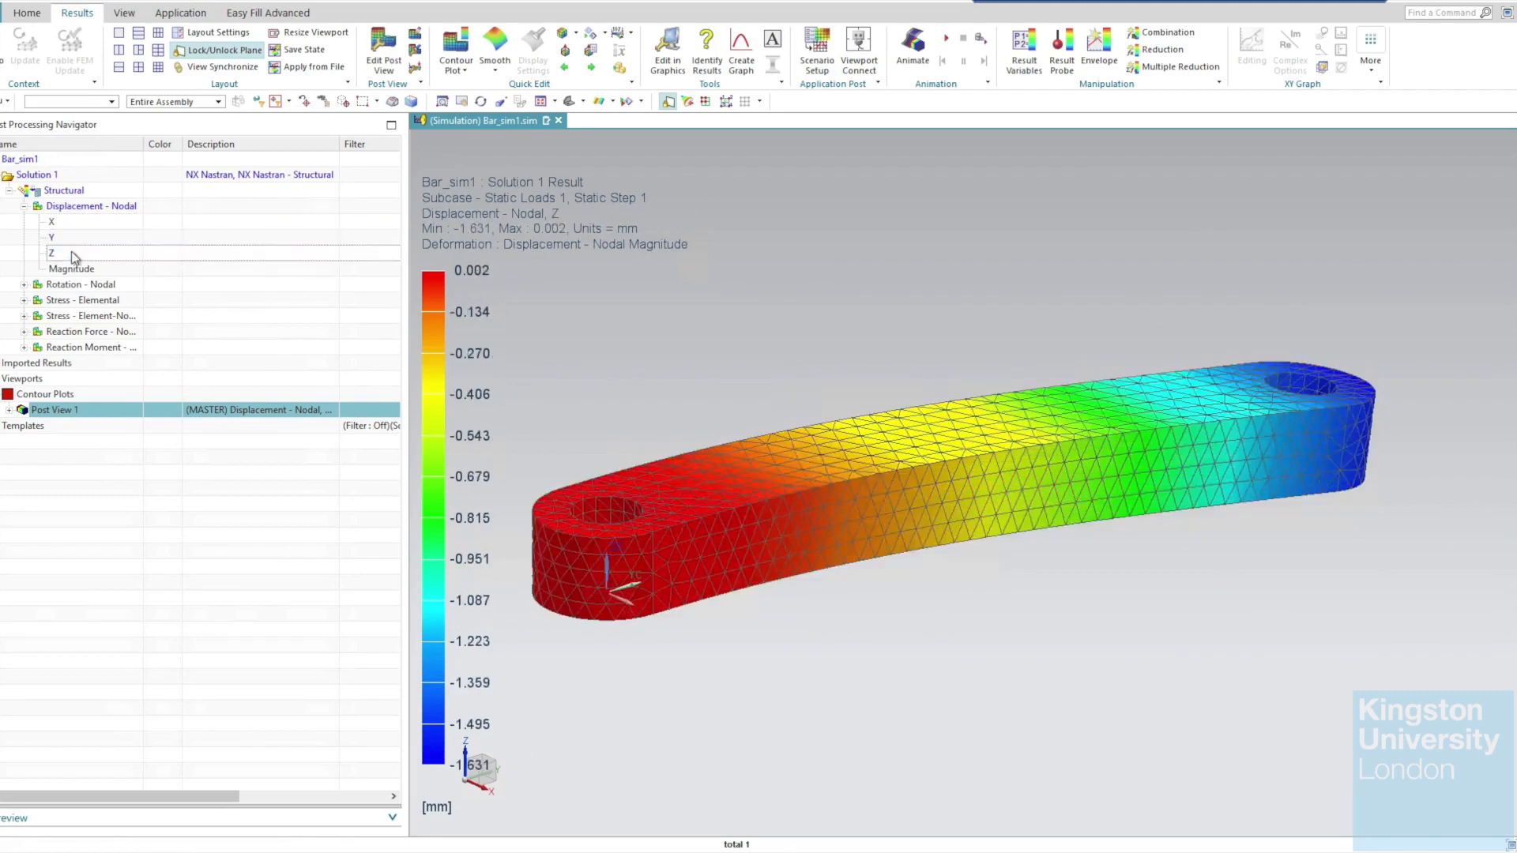
left_click(94, 269)
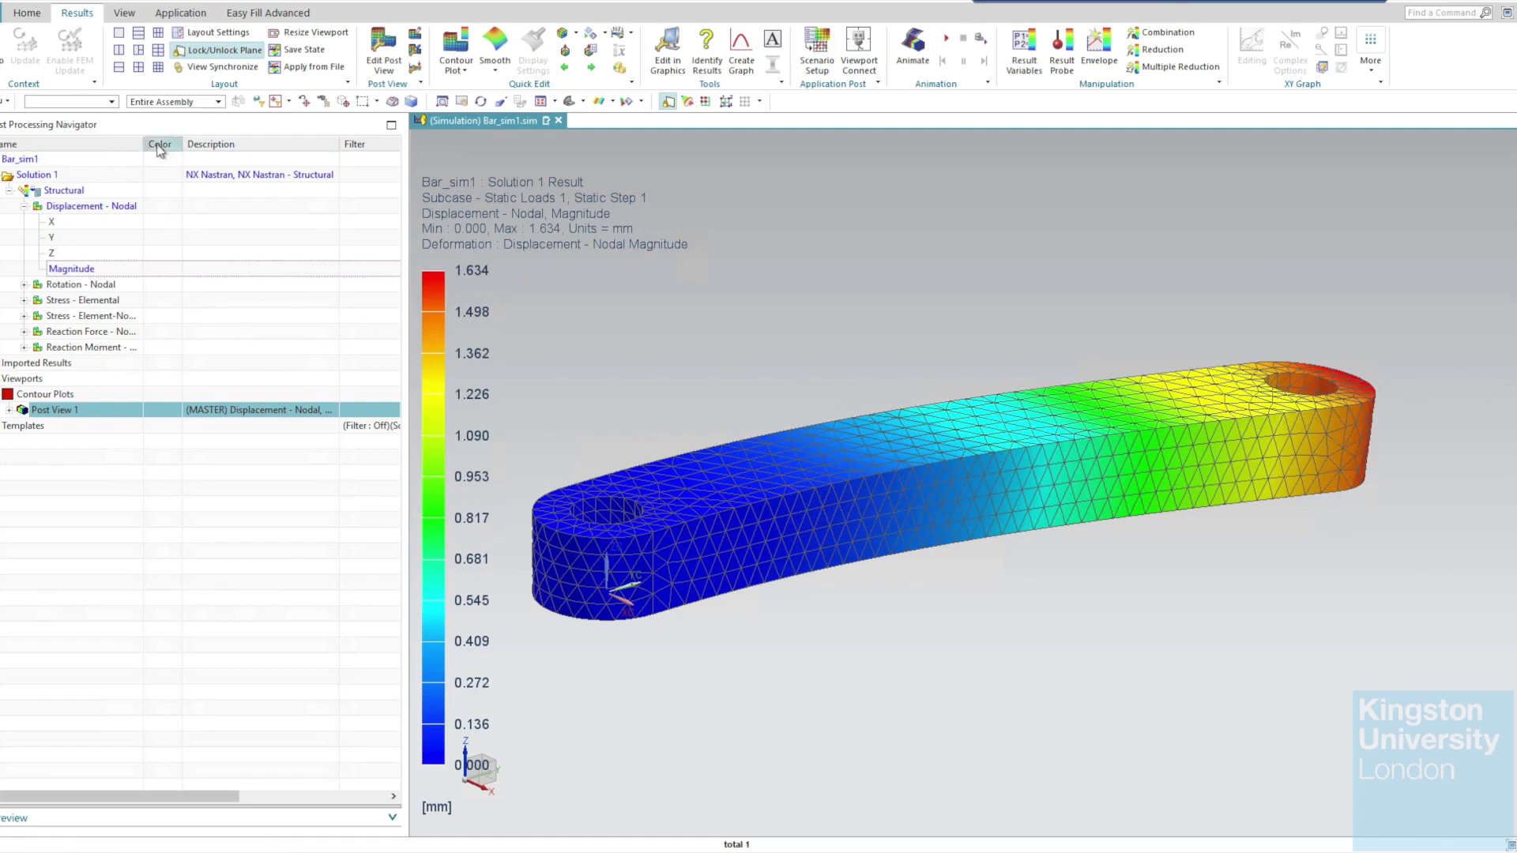
Plot the Stress - Element-Nodal results on the bar for XX, YY and finally Von-Mises.
left_click_drag(144, 144, 178, 143)
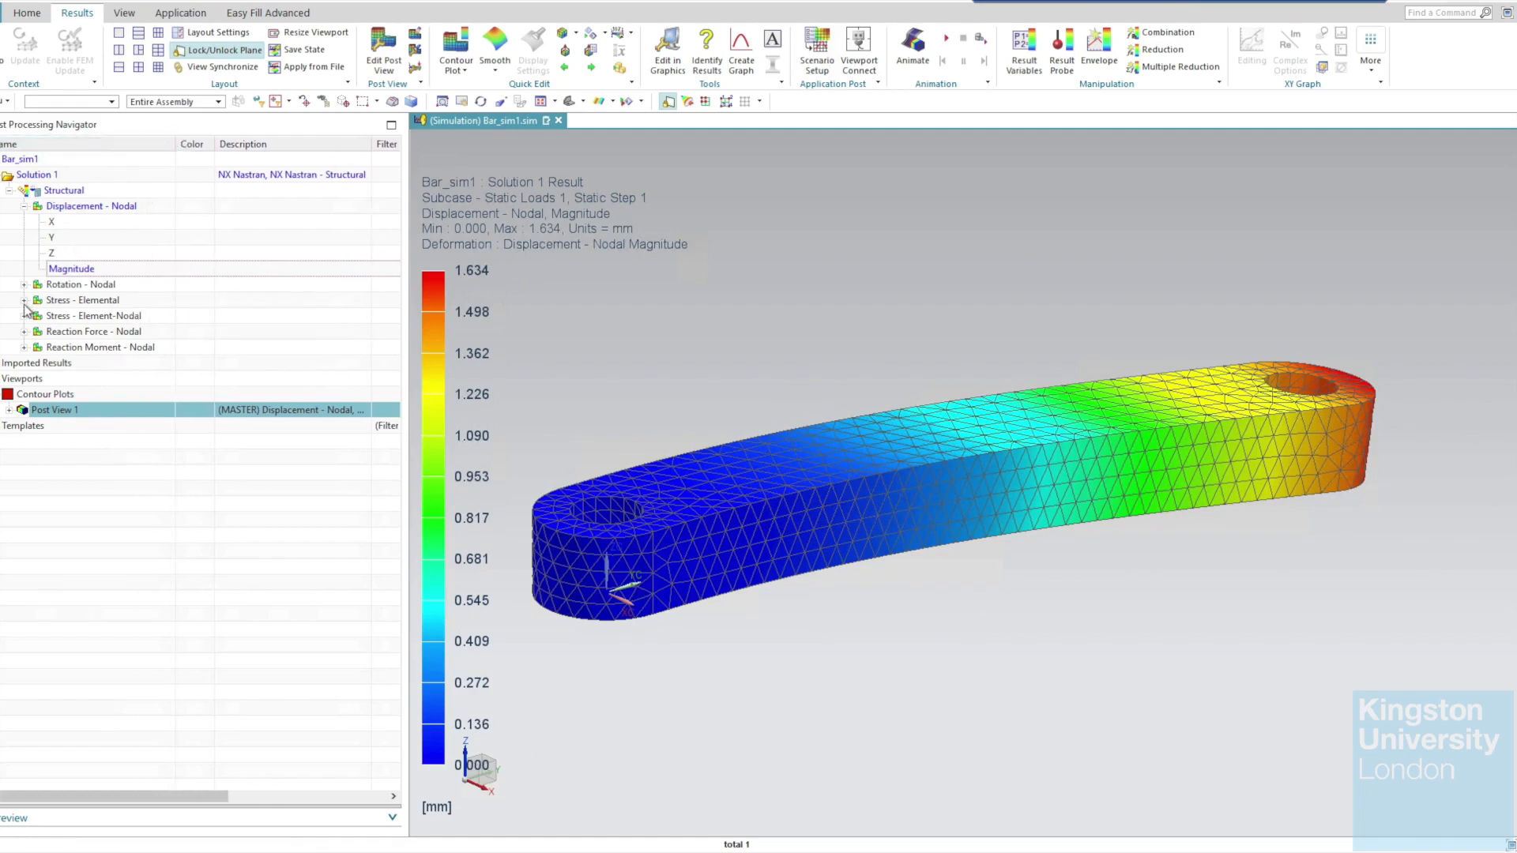
left_click(25, 301)
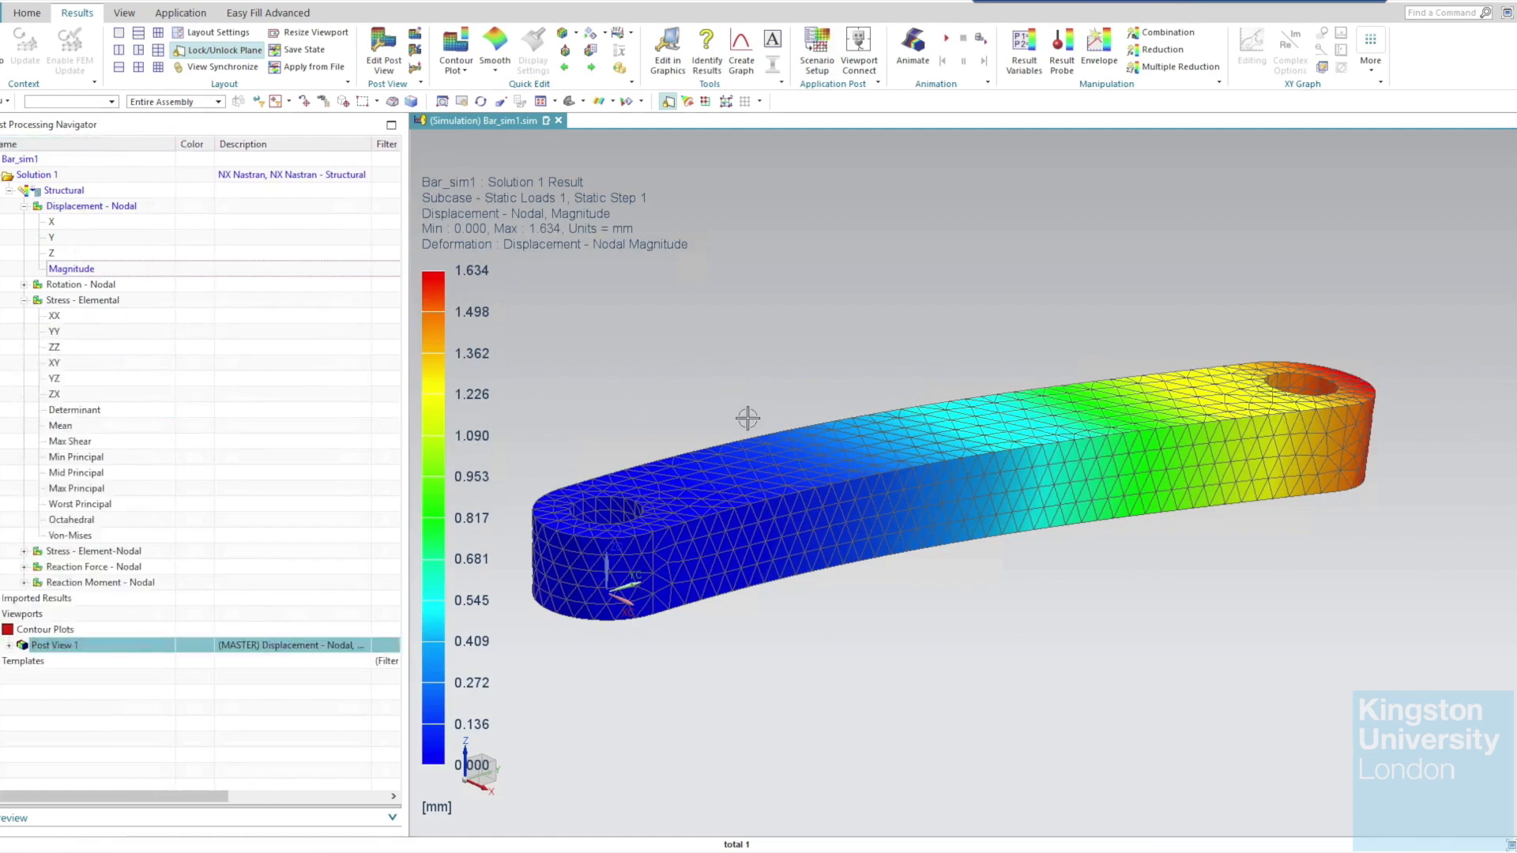
left_click(25, 301)
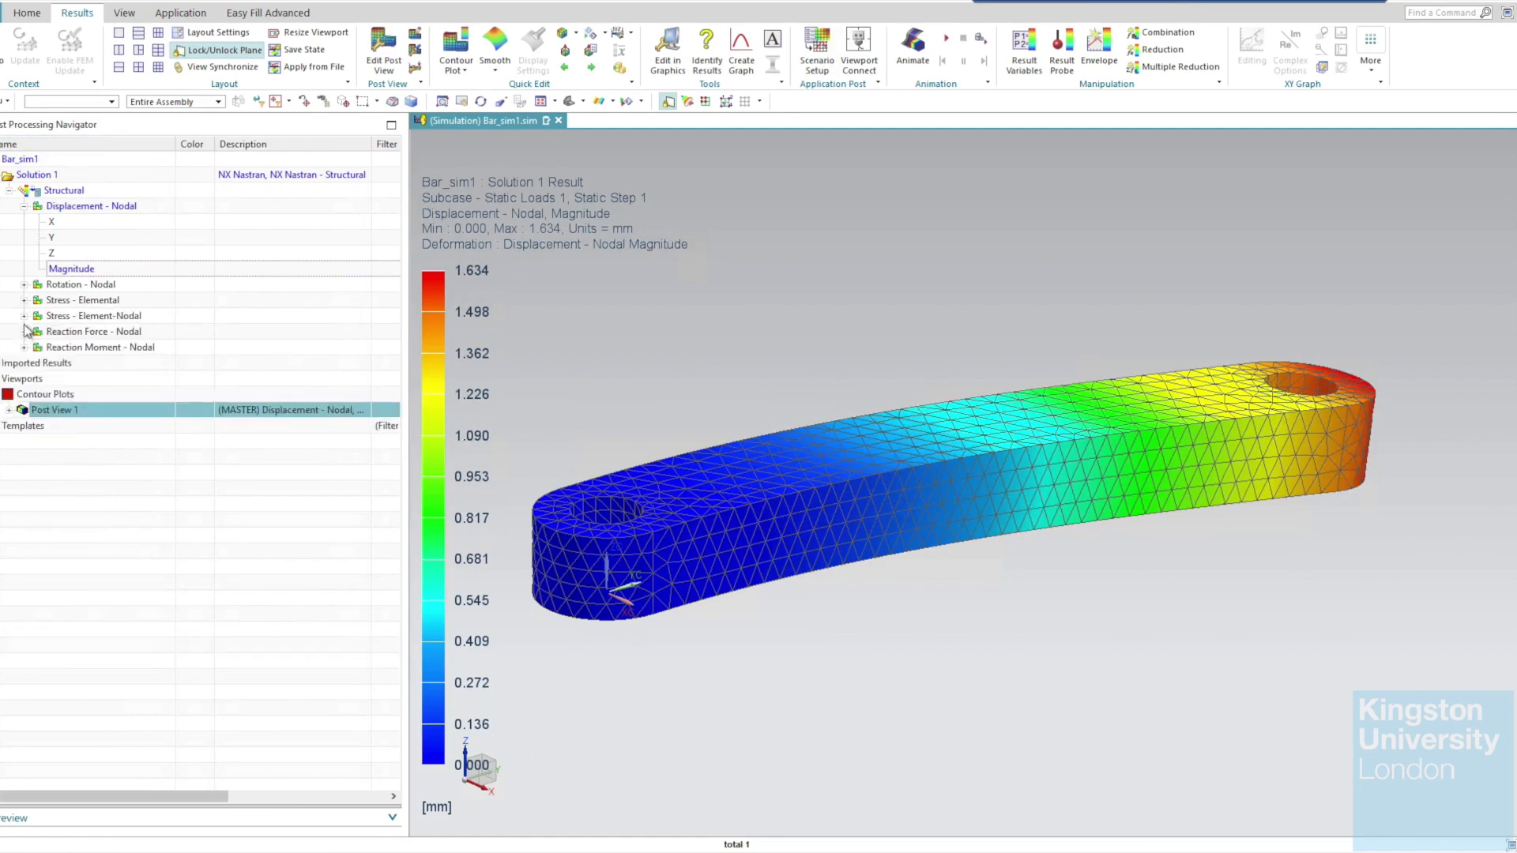
left_click(25, 316)
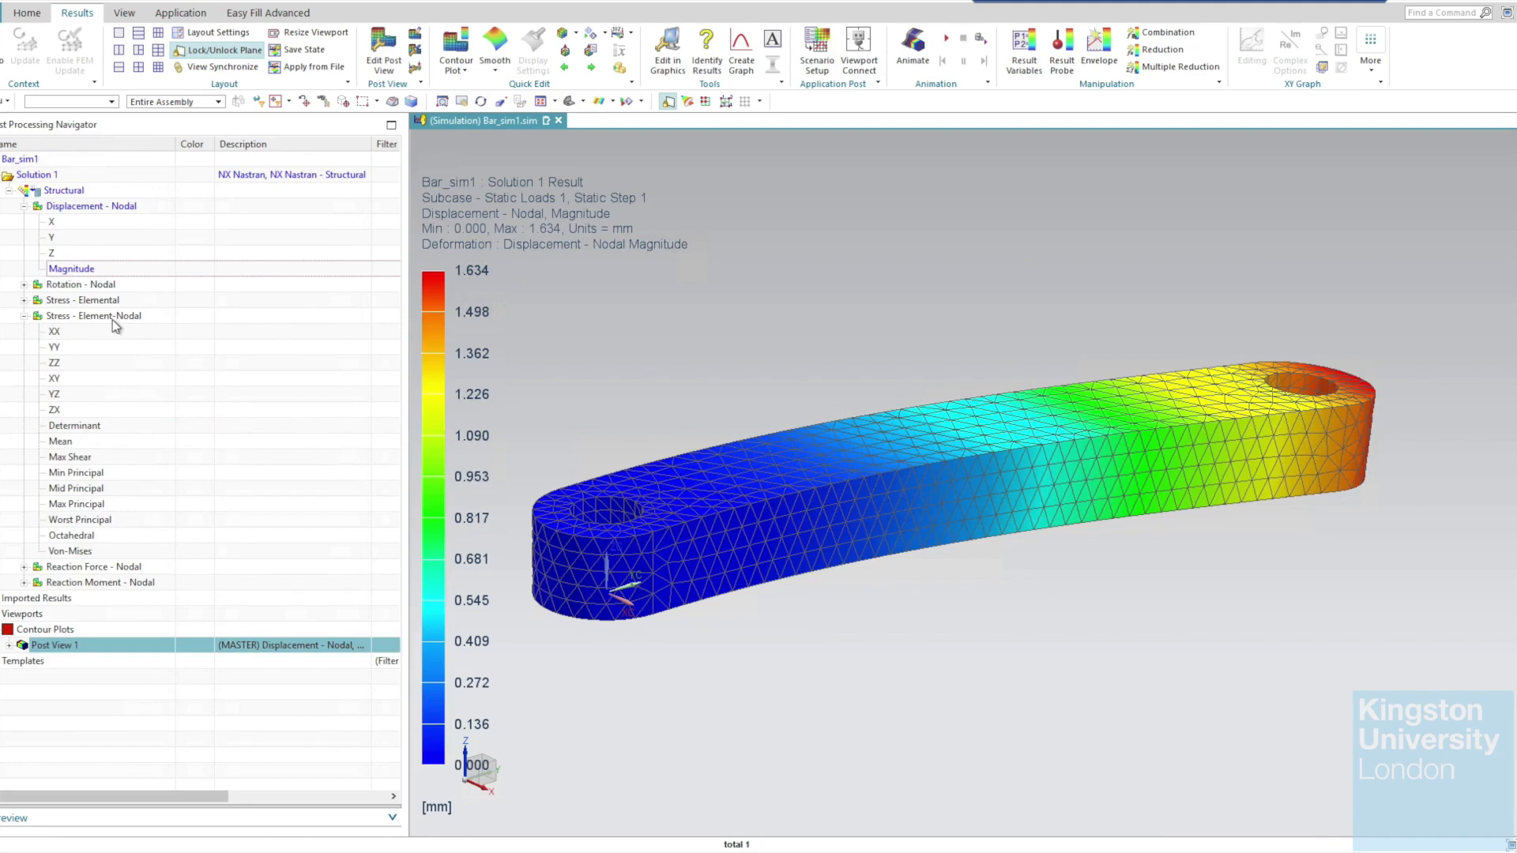
double_click(71, 334)
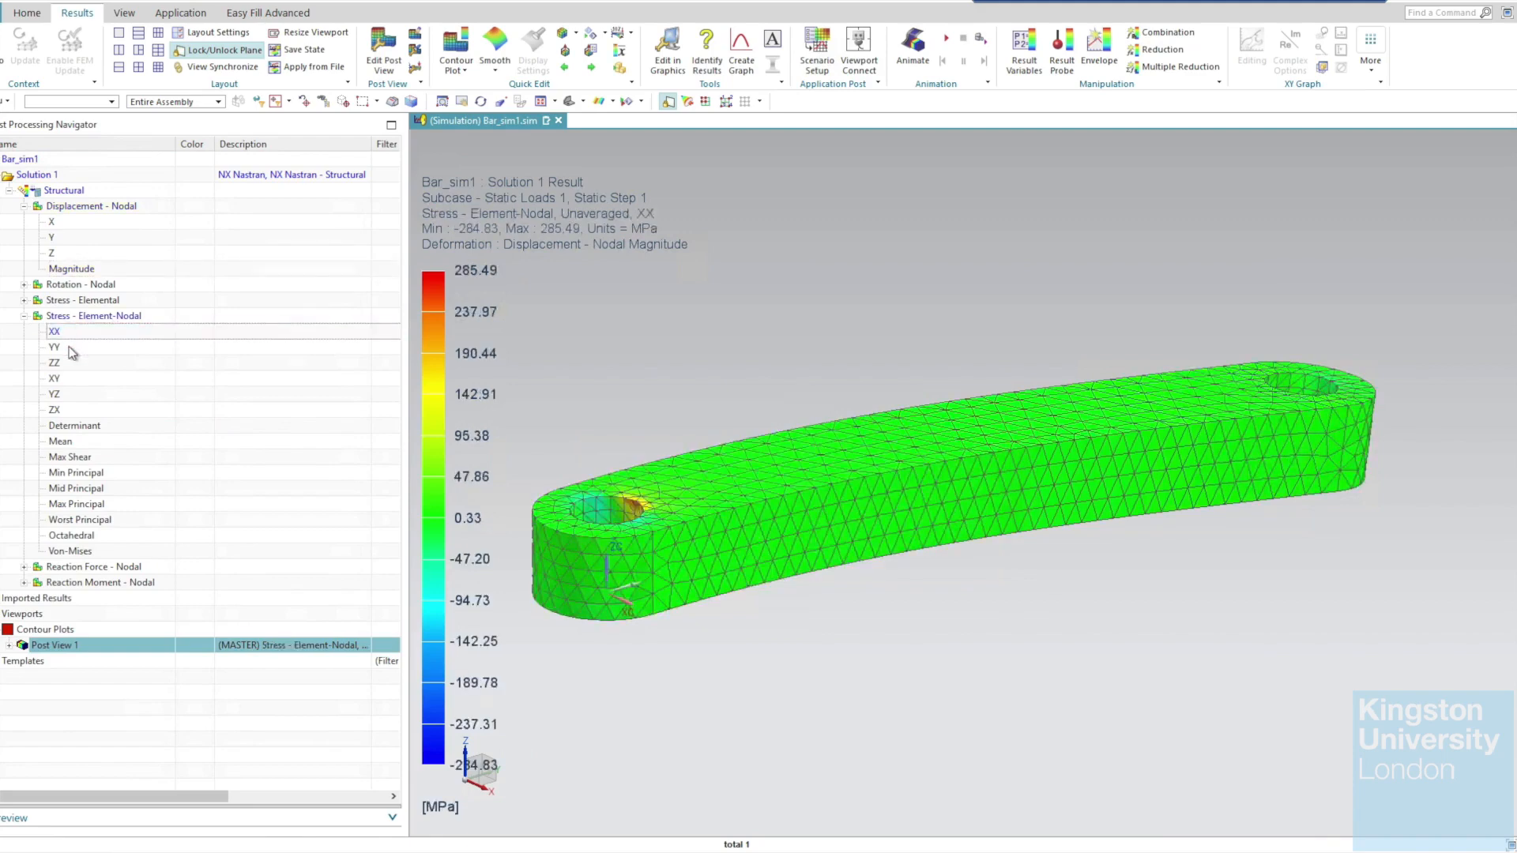
double_click(55, 347)
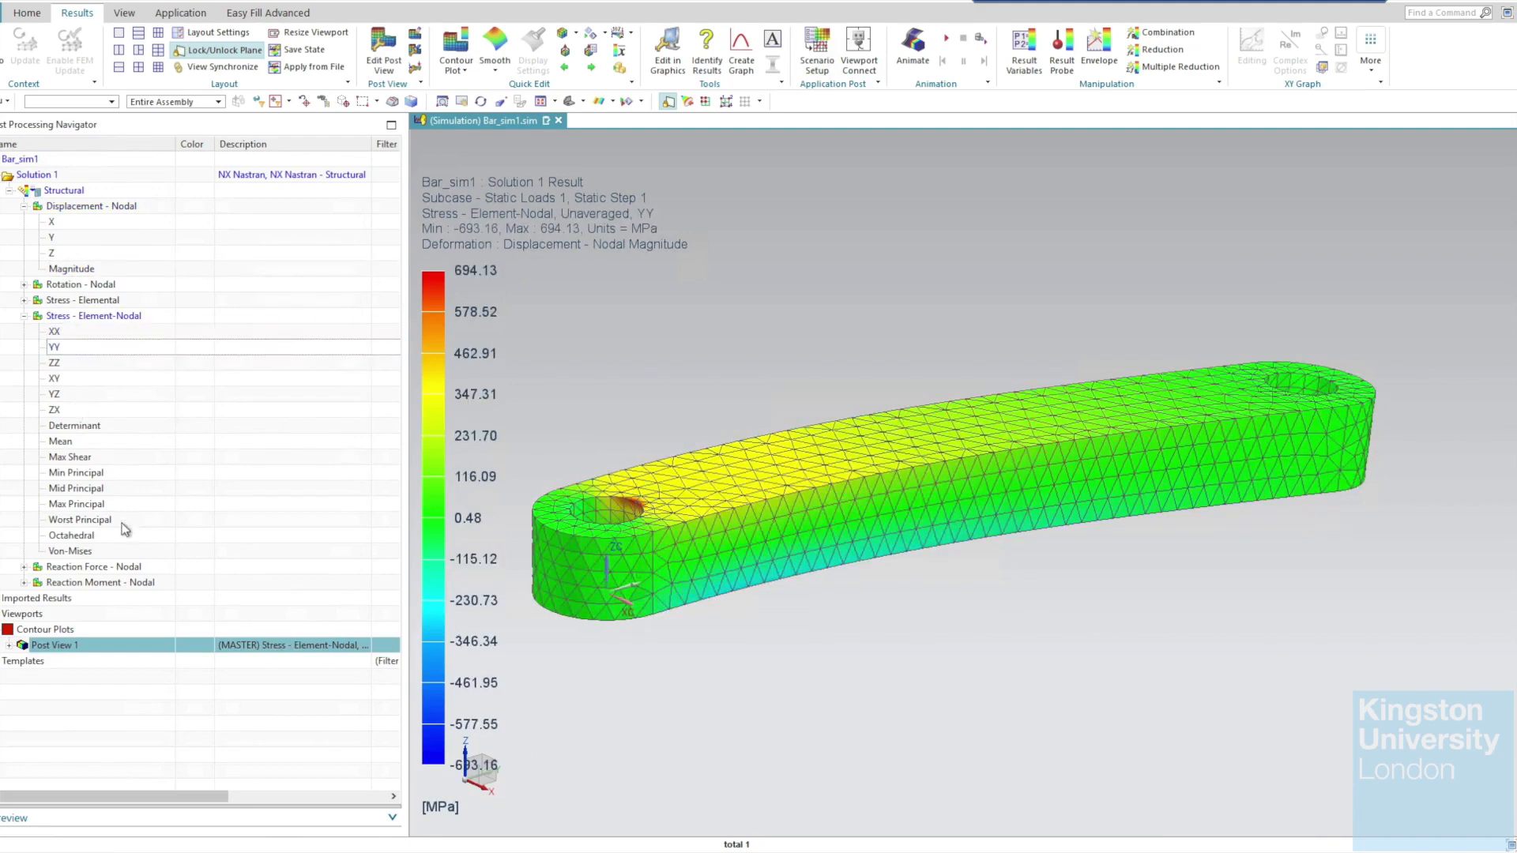
double_click(71, 552)
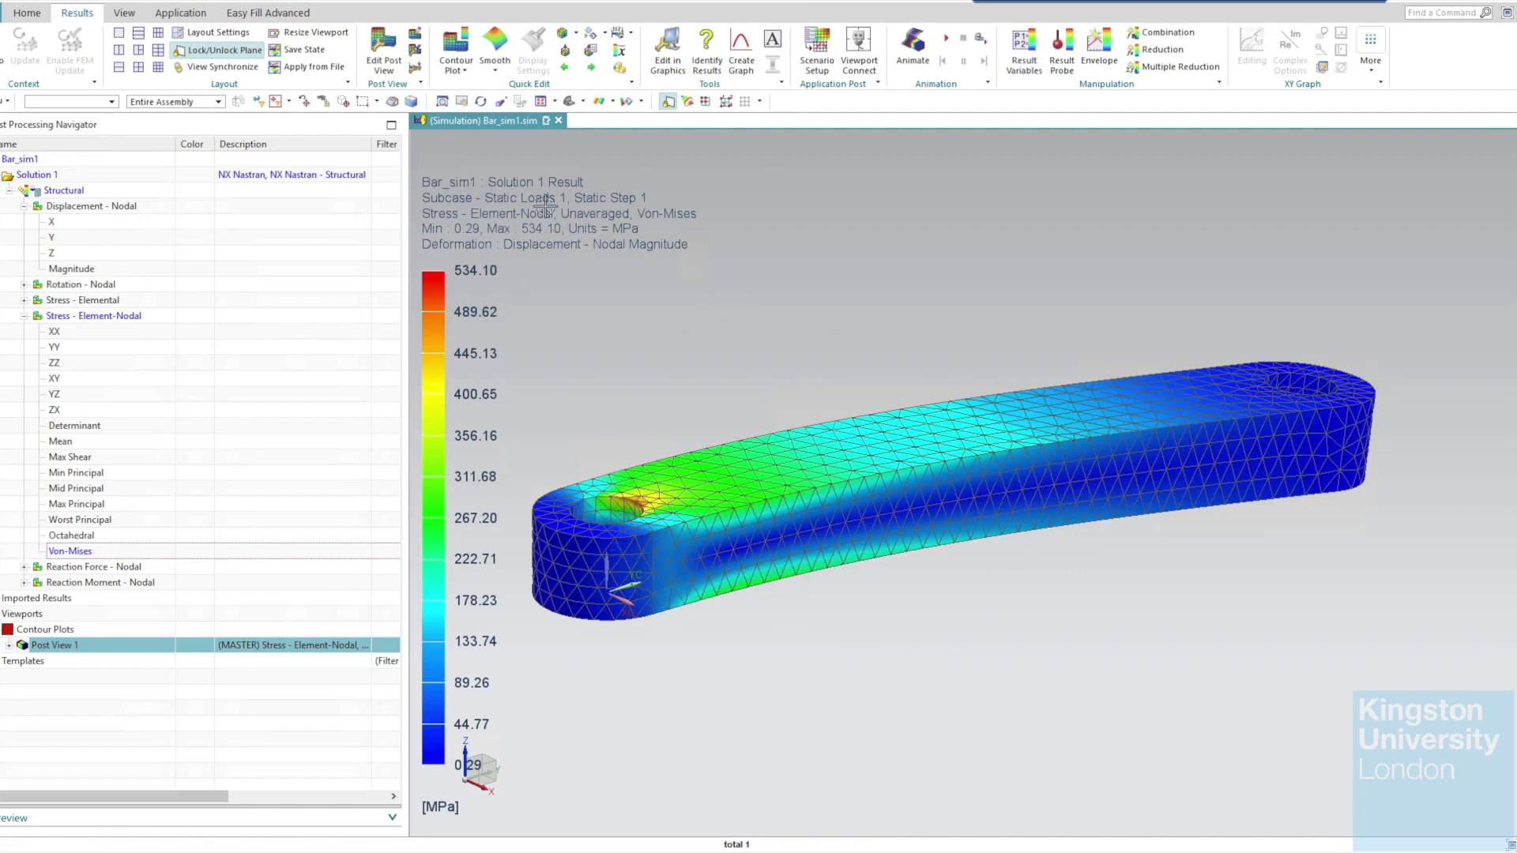
Show the Von-Mises stress contour in the Banded style, and switch it to the Iso-Line style.
left_click(497, 69)
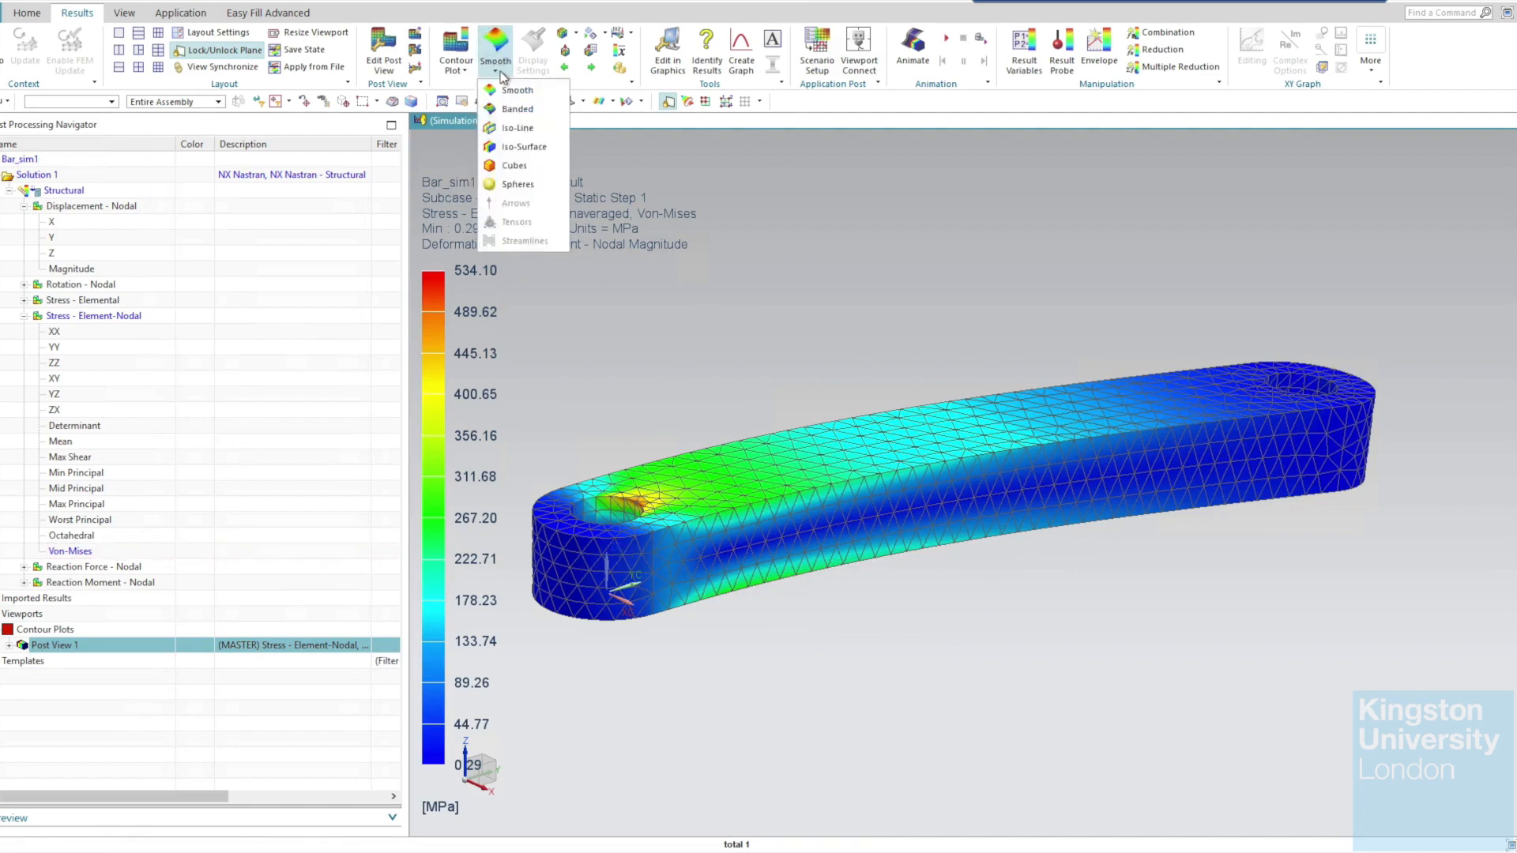
left_click(518, 109)
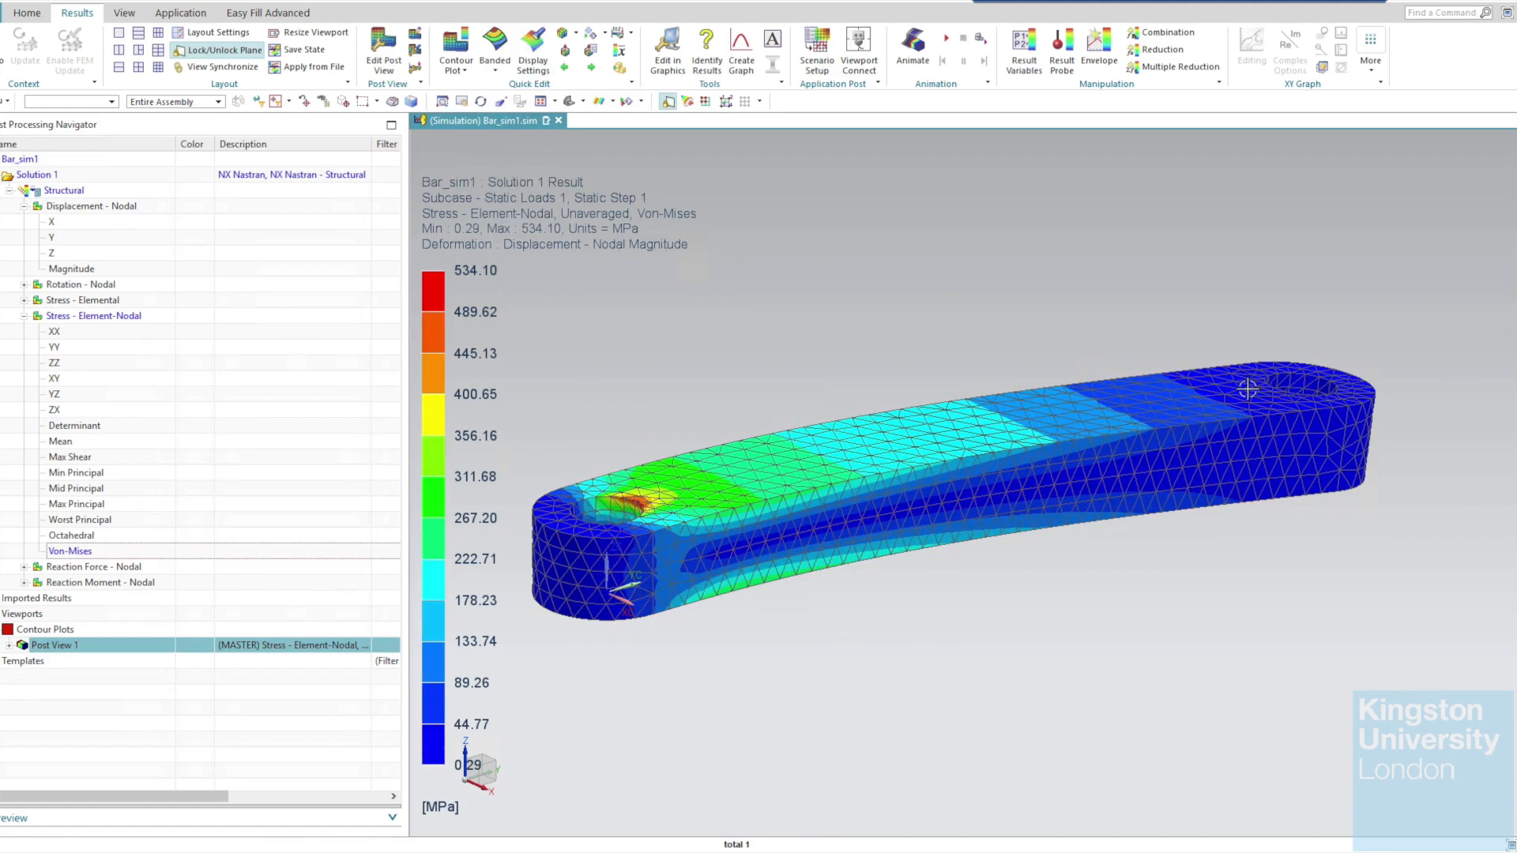
left_click(504, 75)
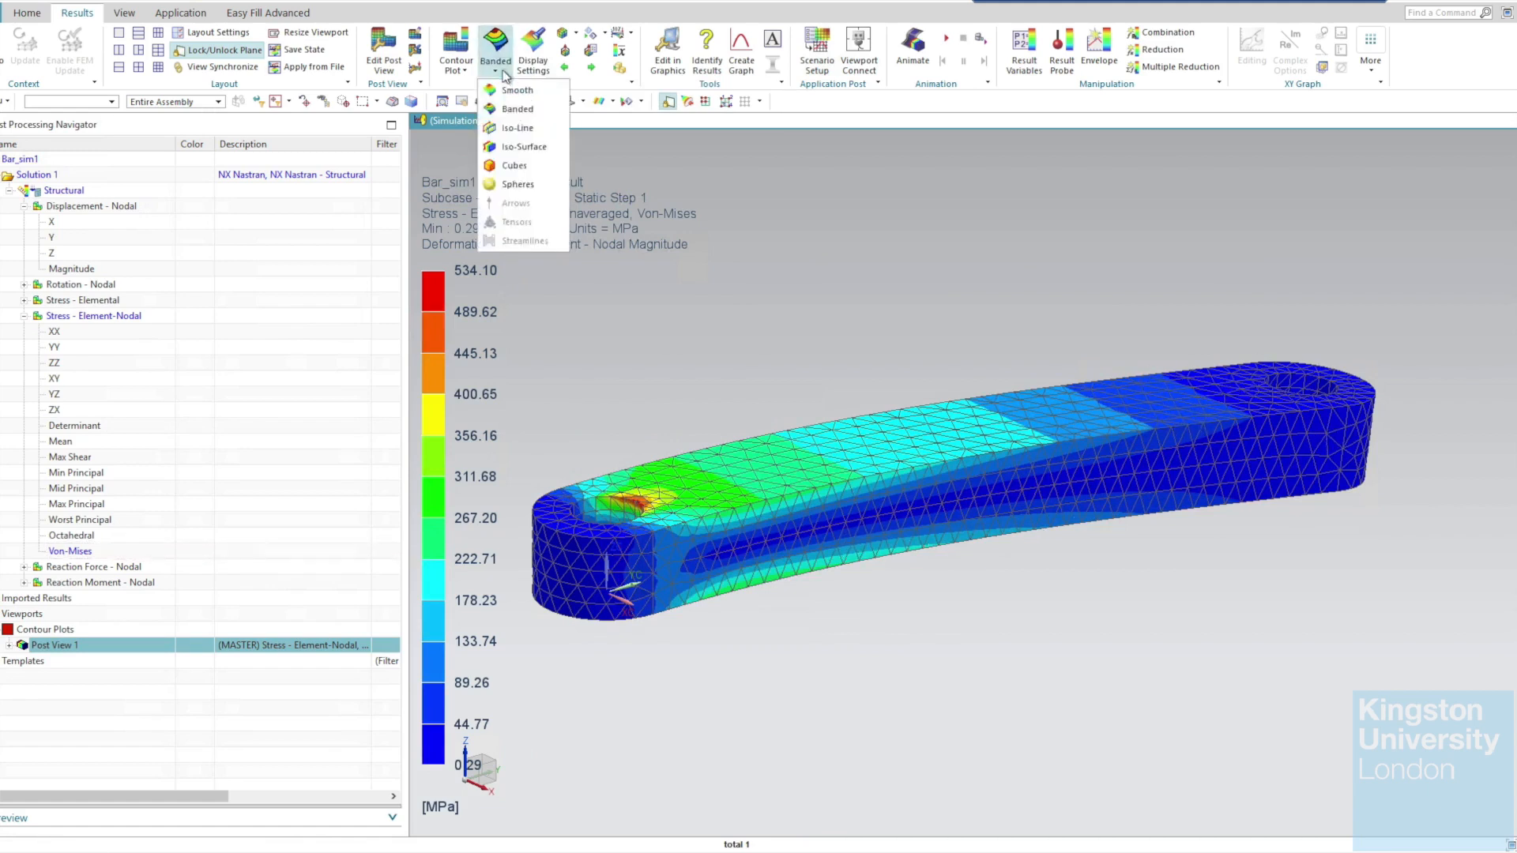
left_click(523, 130)
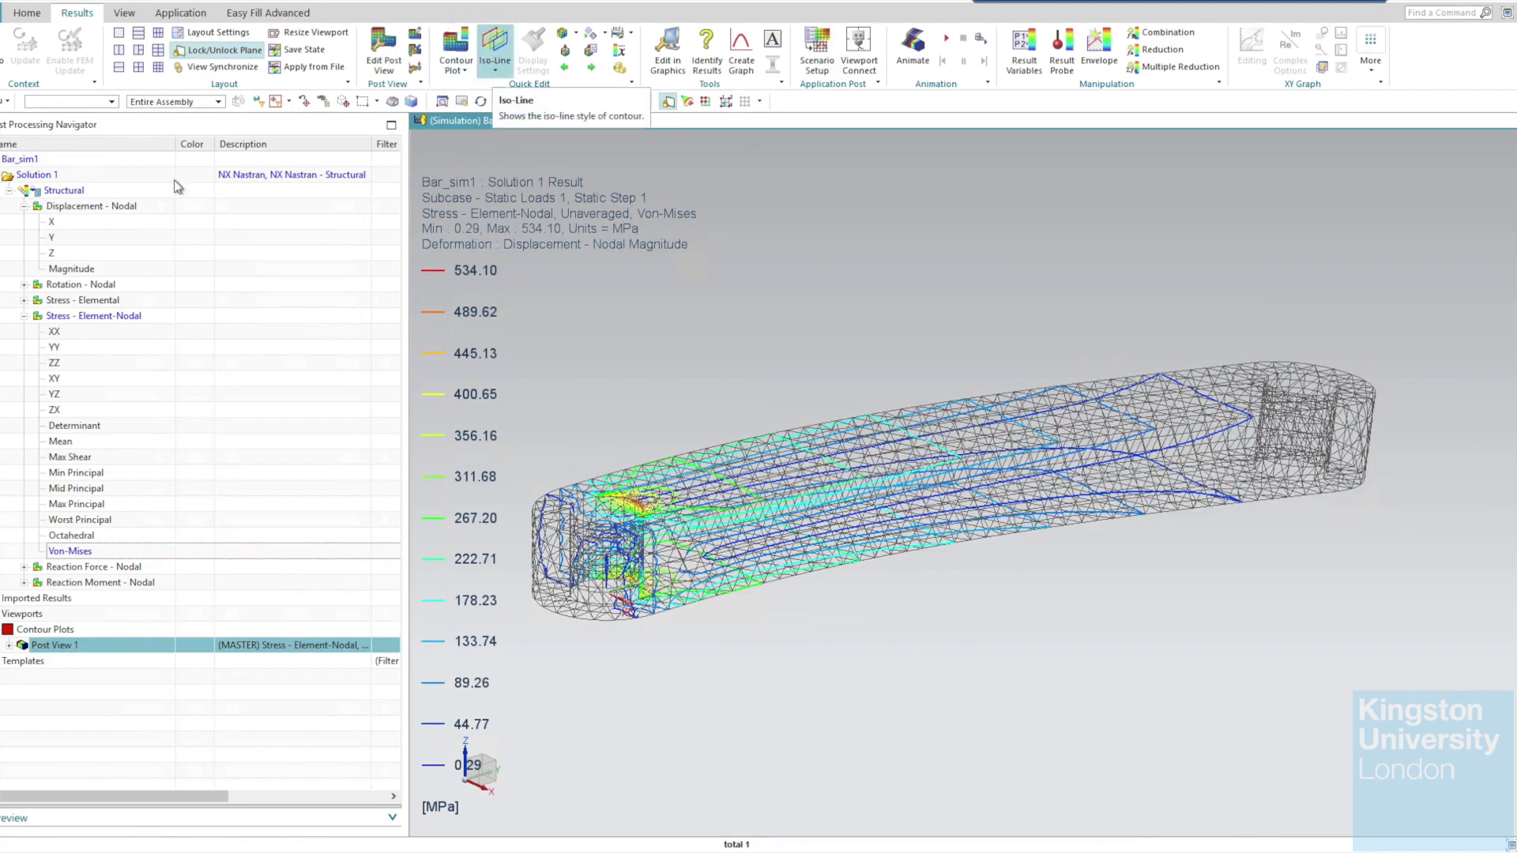
Show the Von-Mises stress contour in the Cubes style, and return it to the Smooth style.
left_click(500, 77)
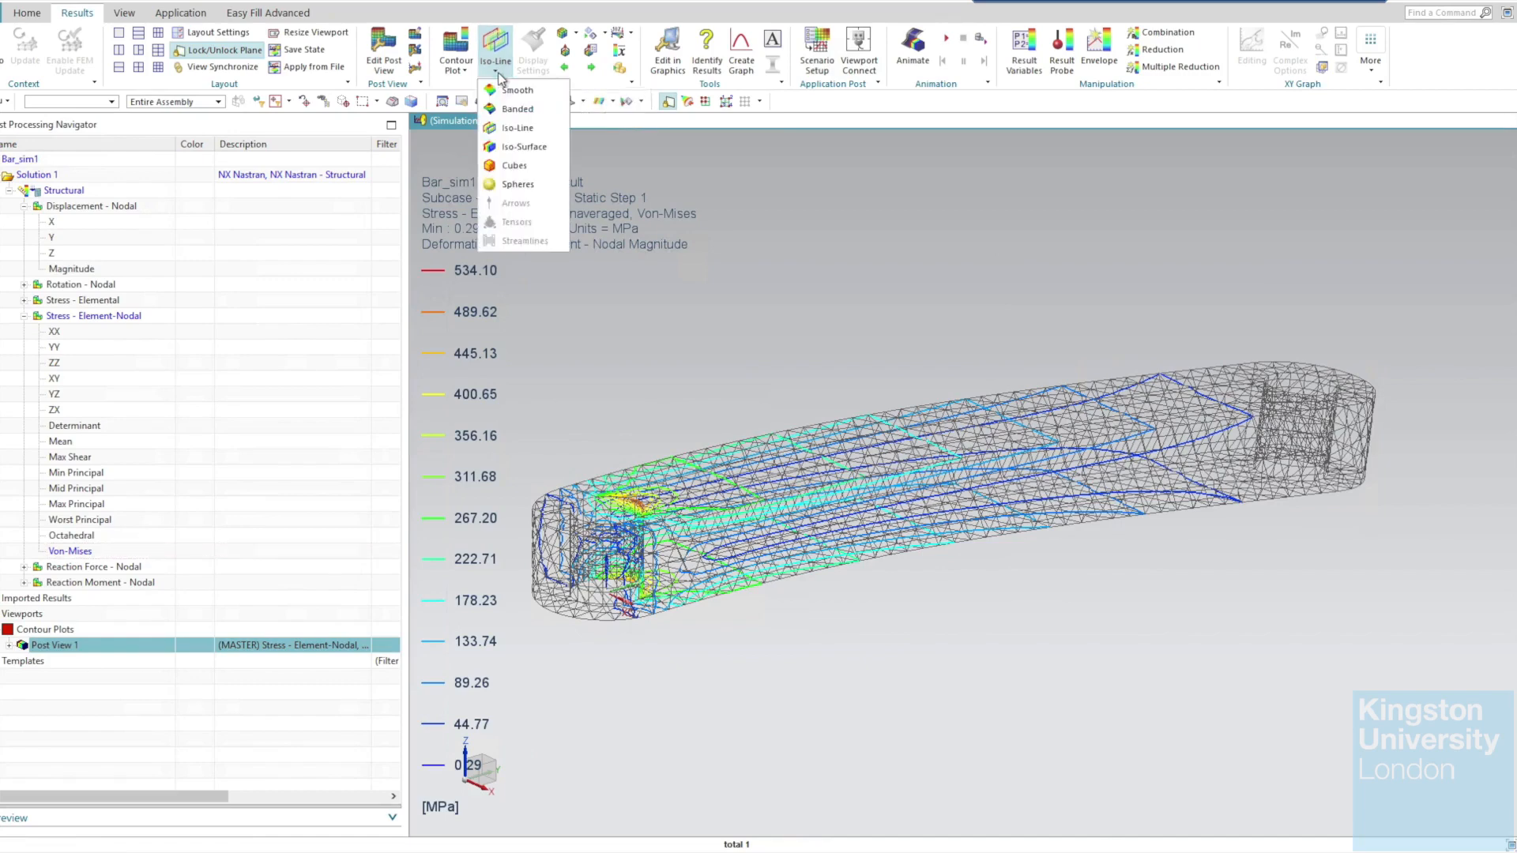
left_click(530, 167)
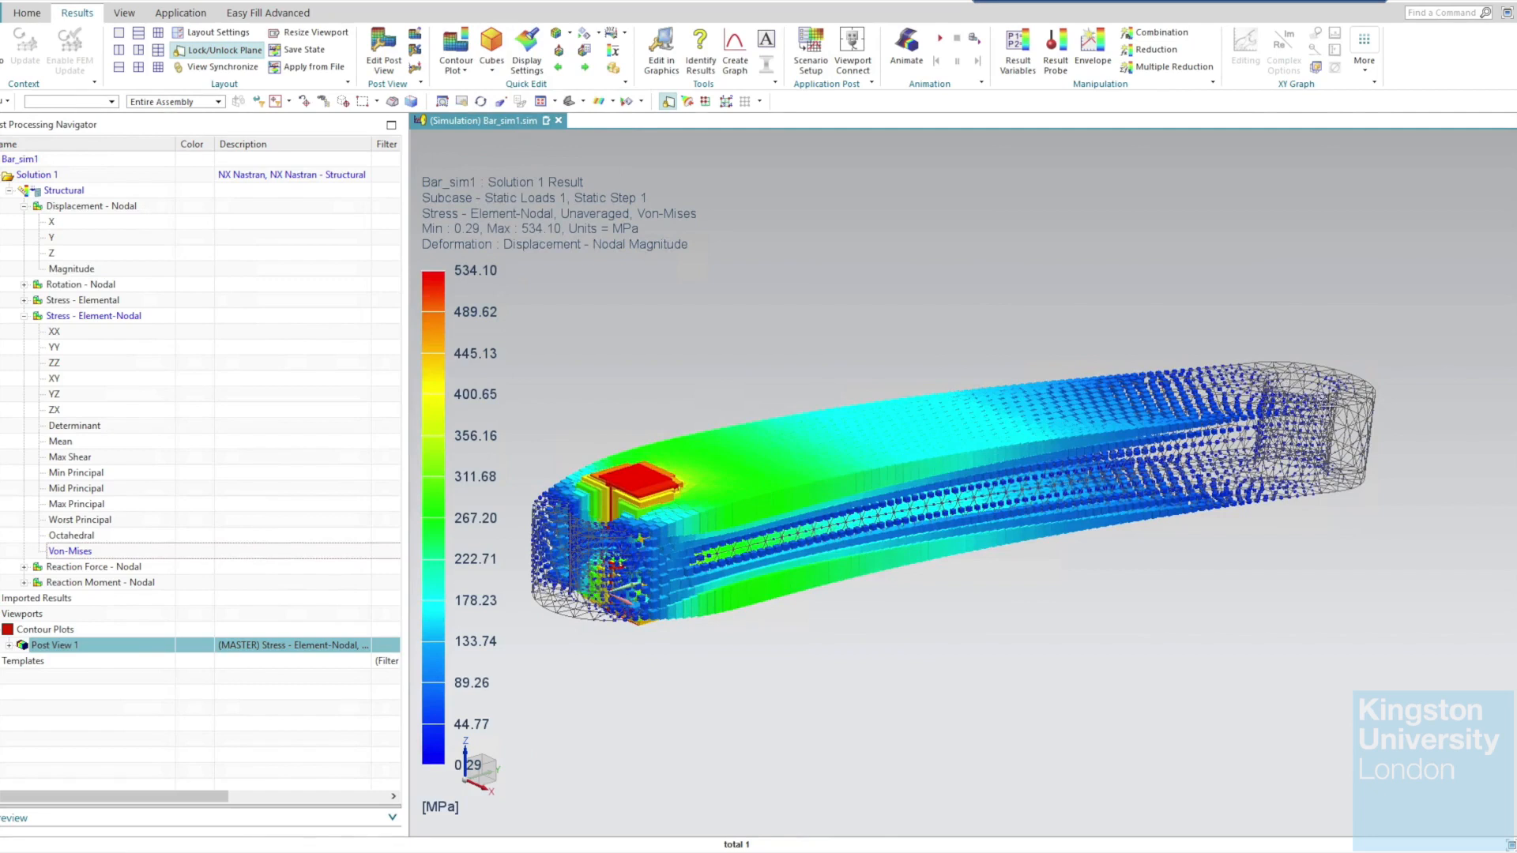
left_click(489, 71)
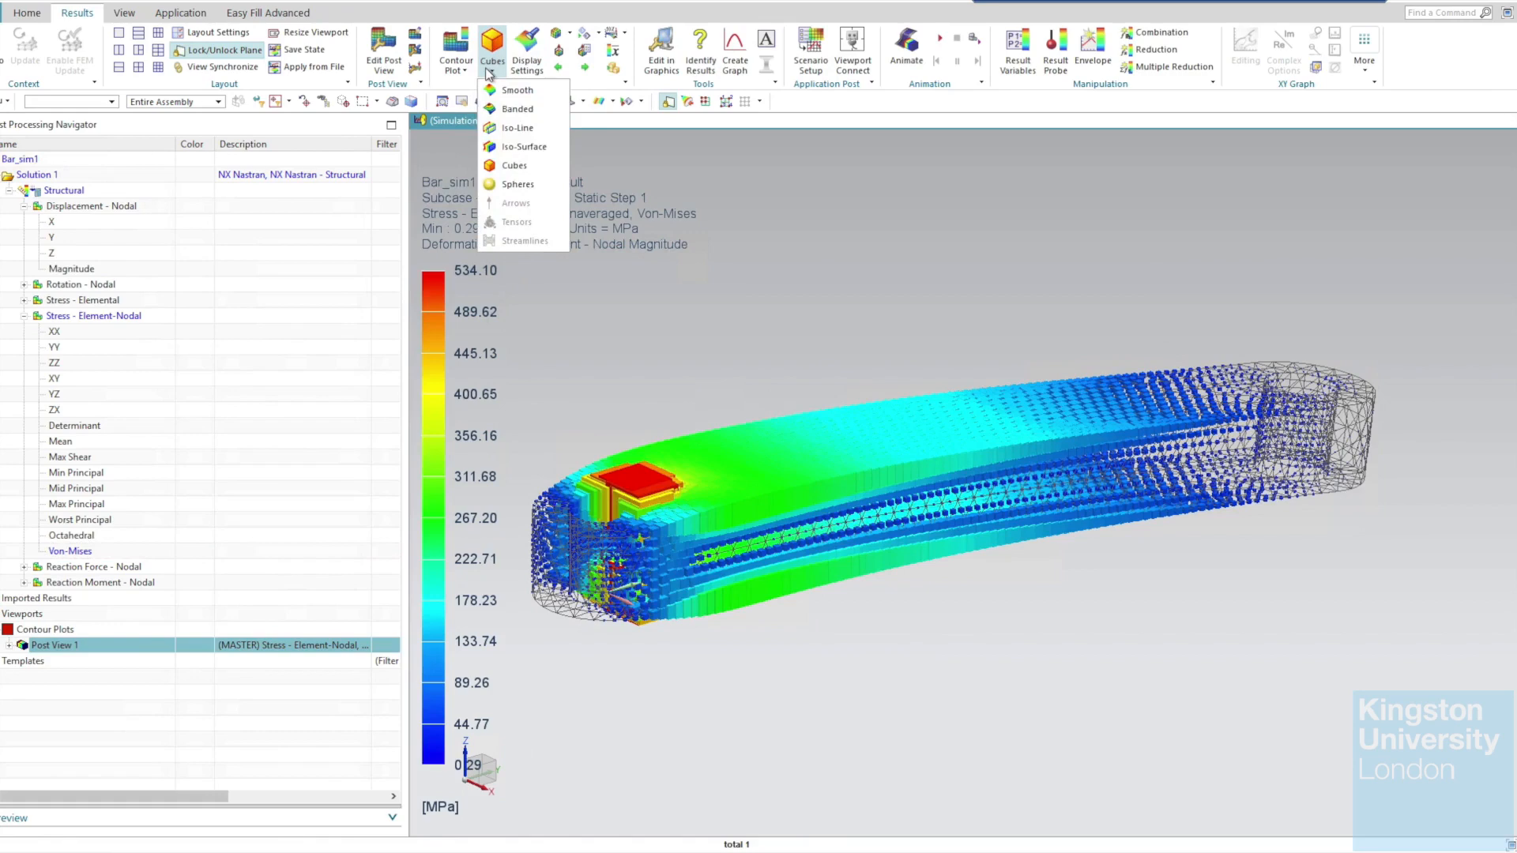
left_click(515, 90)
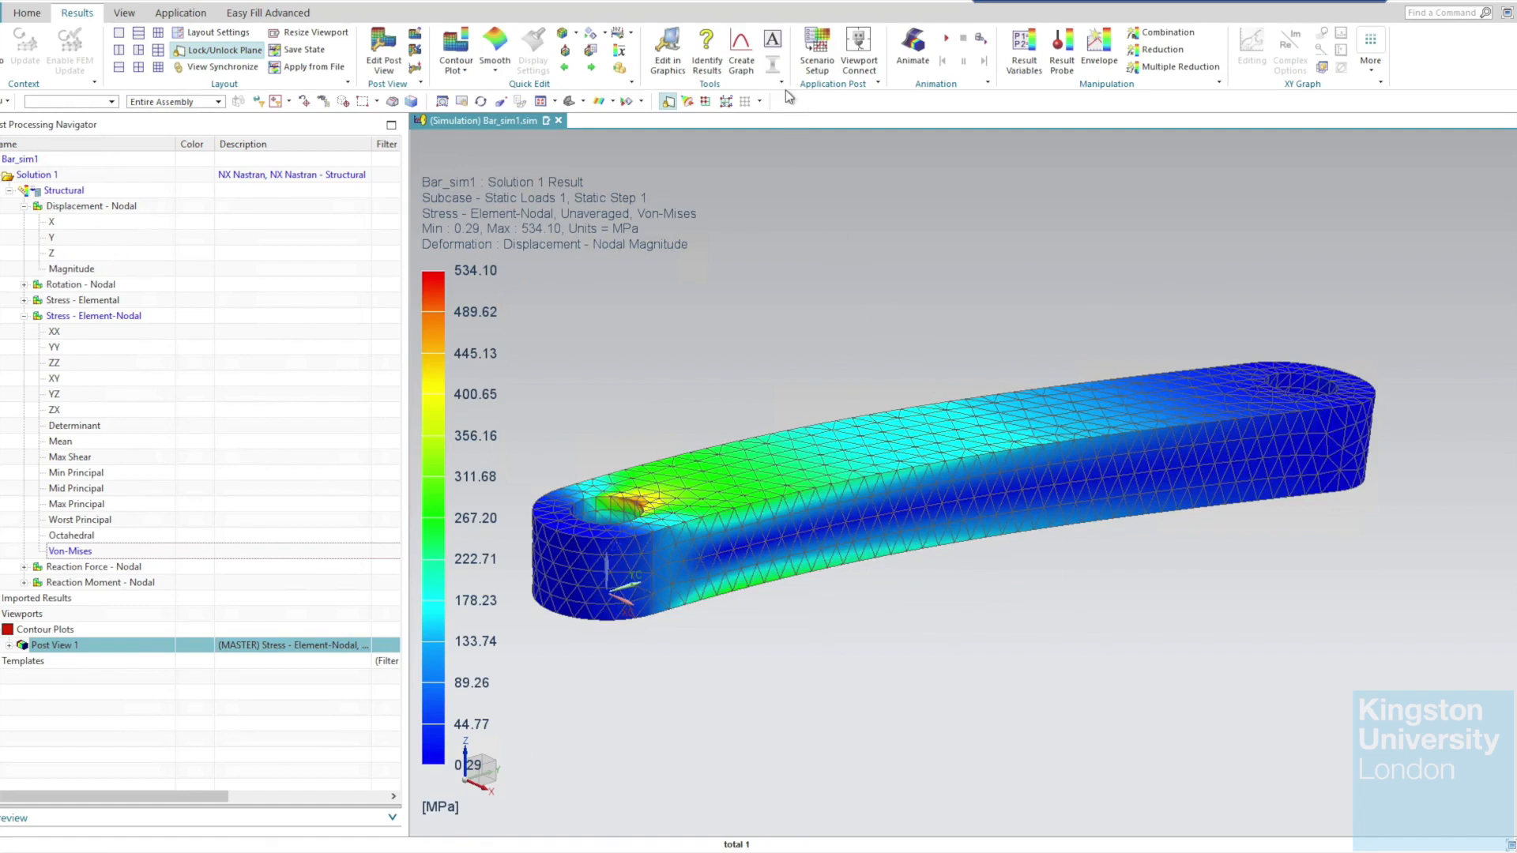
Identify the Von-Mises stress at a single node picked on the high-stress edge of the near hole.
left_click(716, 75)
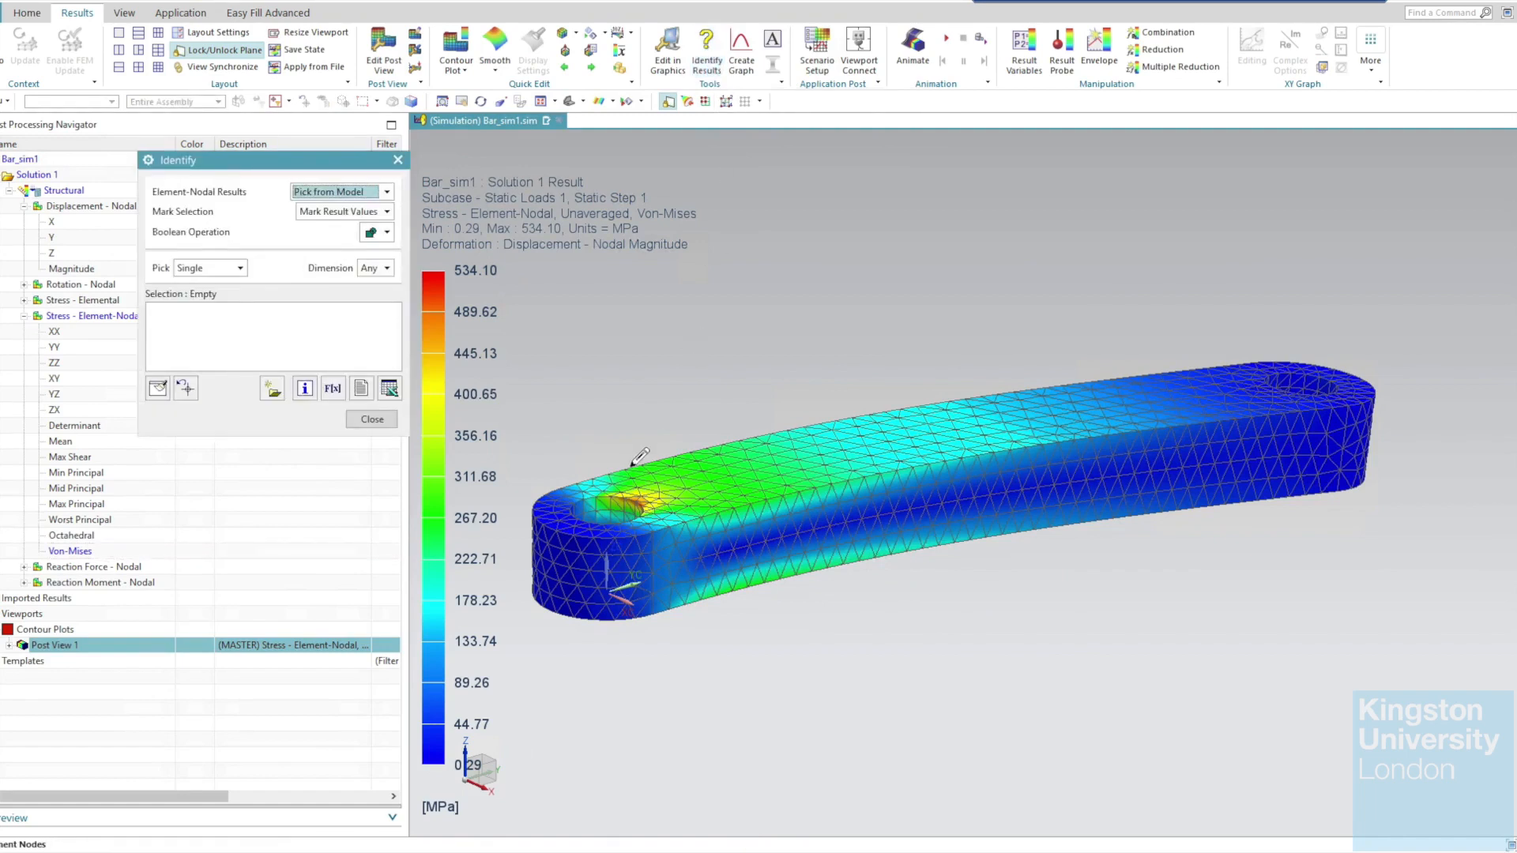
left_click(640, 493)
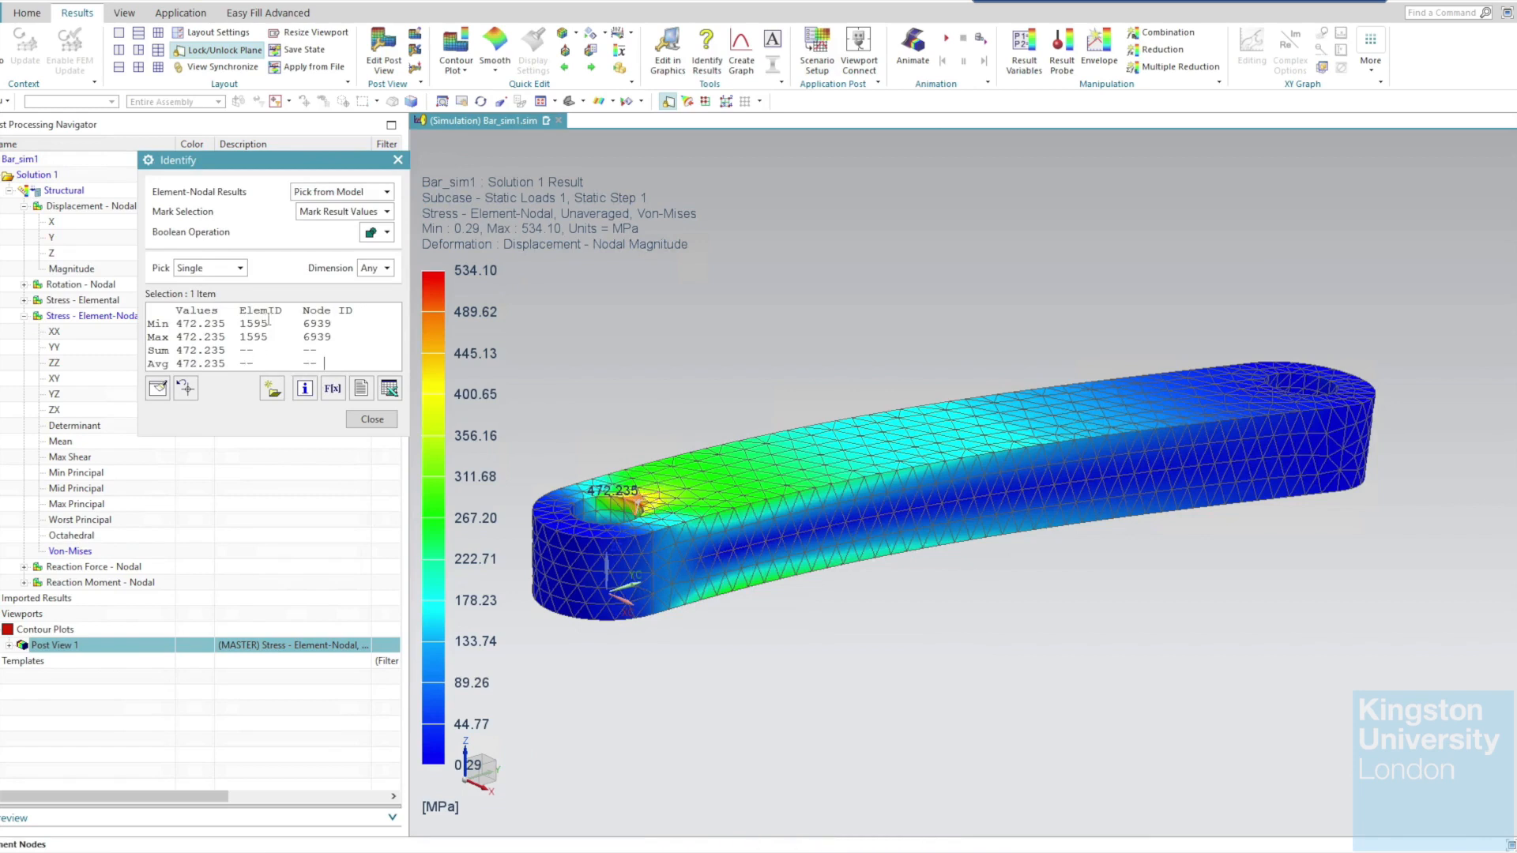
left_click(372, 420)
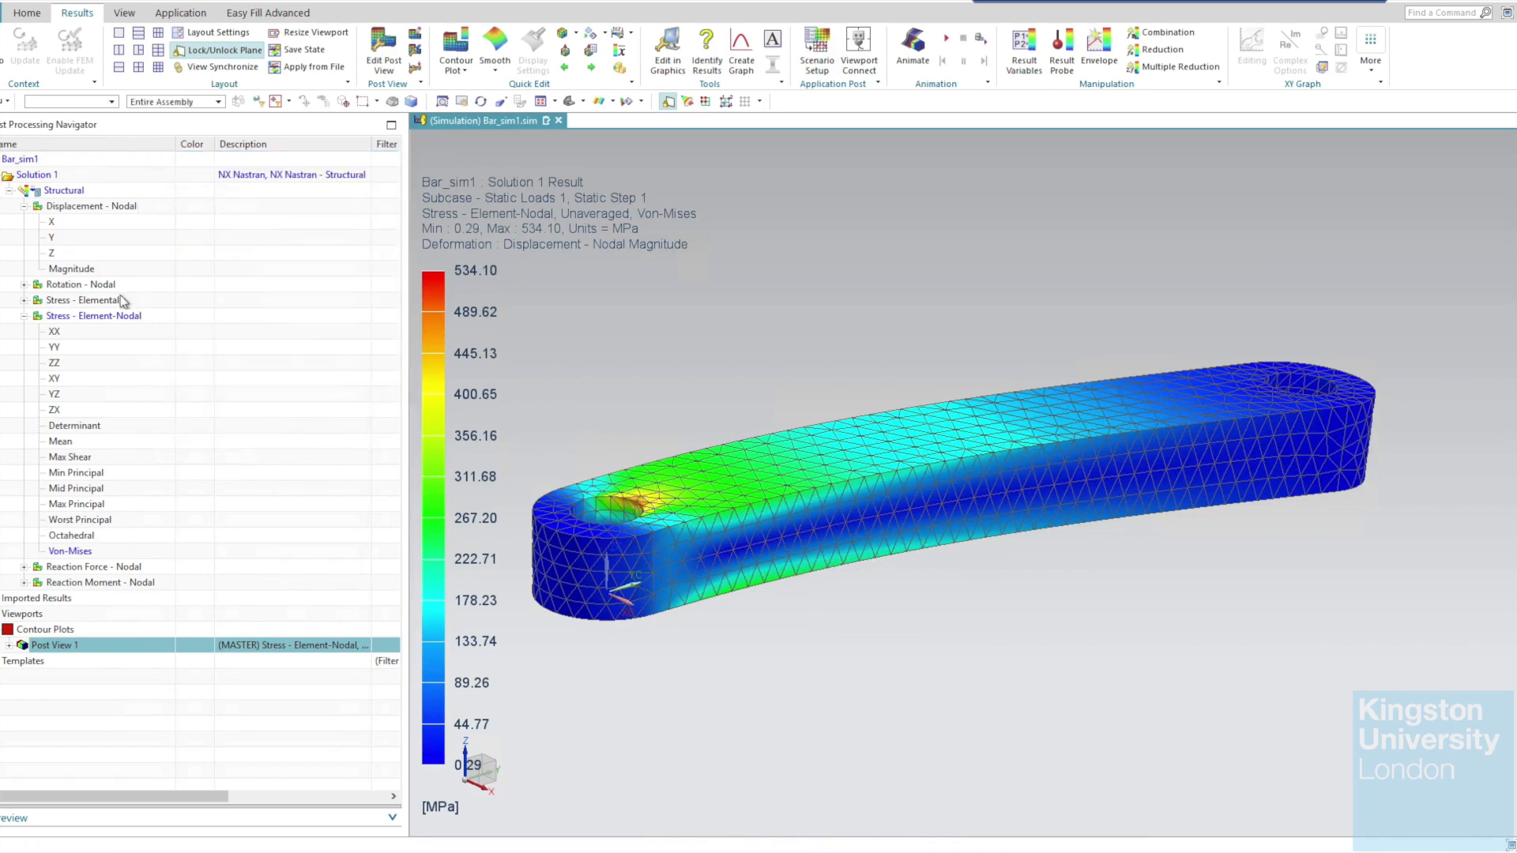
Plot the Displacement - Nodal Magnitude result and identify its value at a node in the red zone of the bar's free end.
double_click(80, 269)
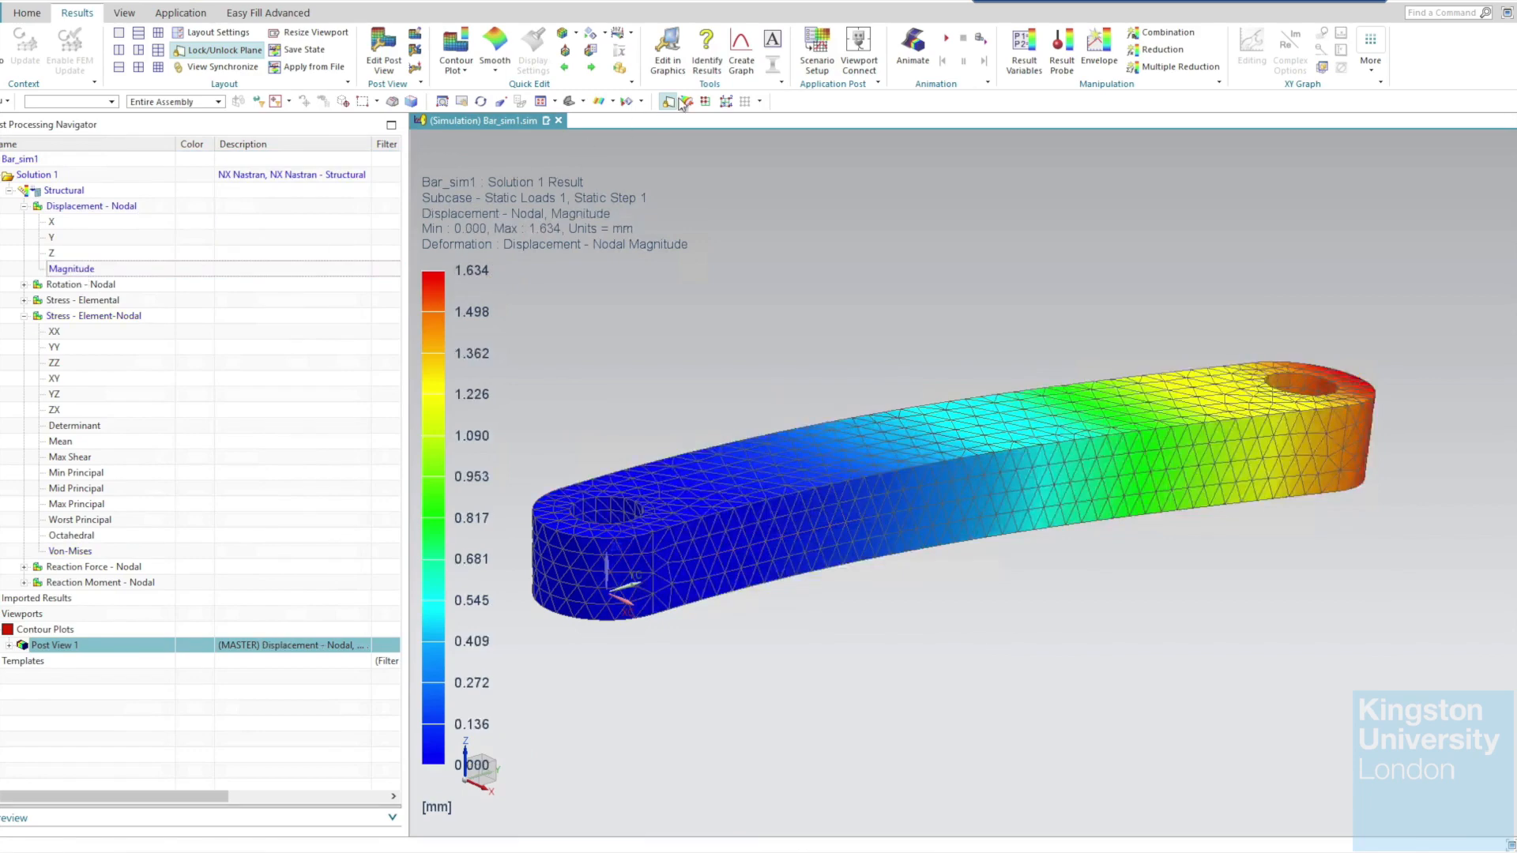
left_click(721, 70)
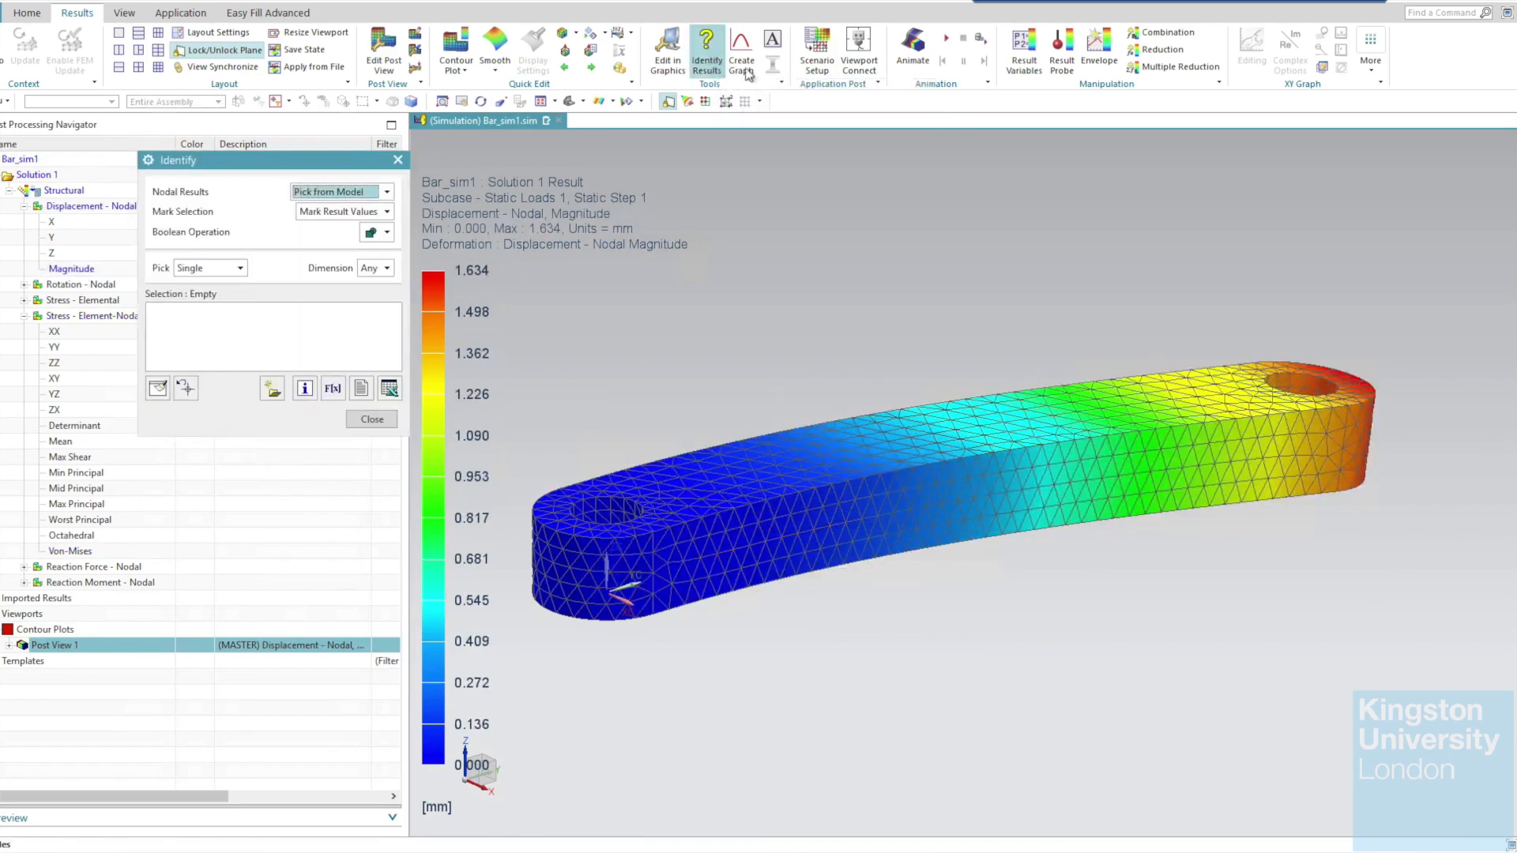
scroll(1373, 372, "up", 5)
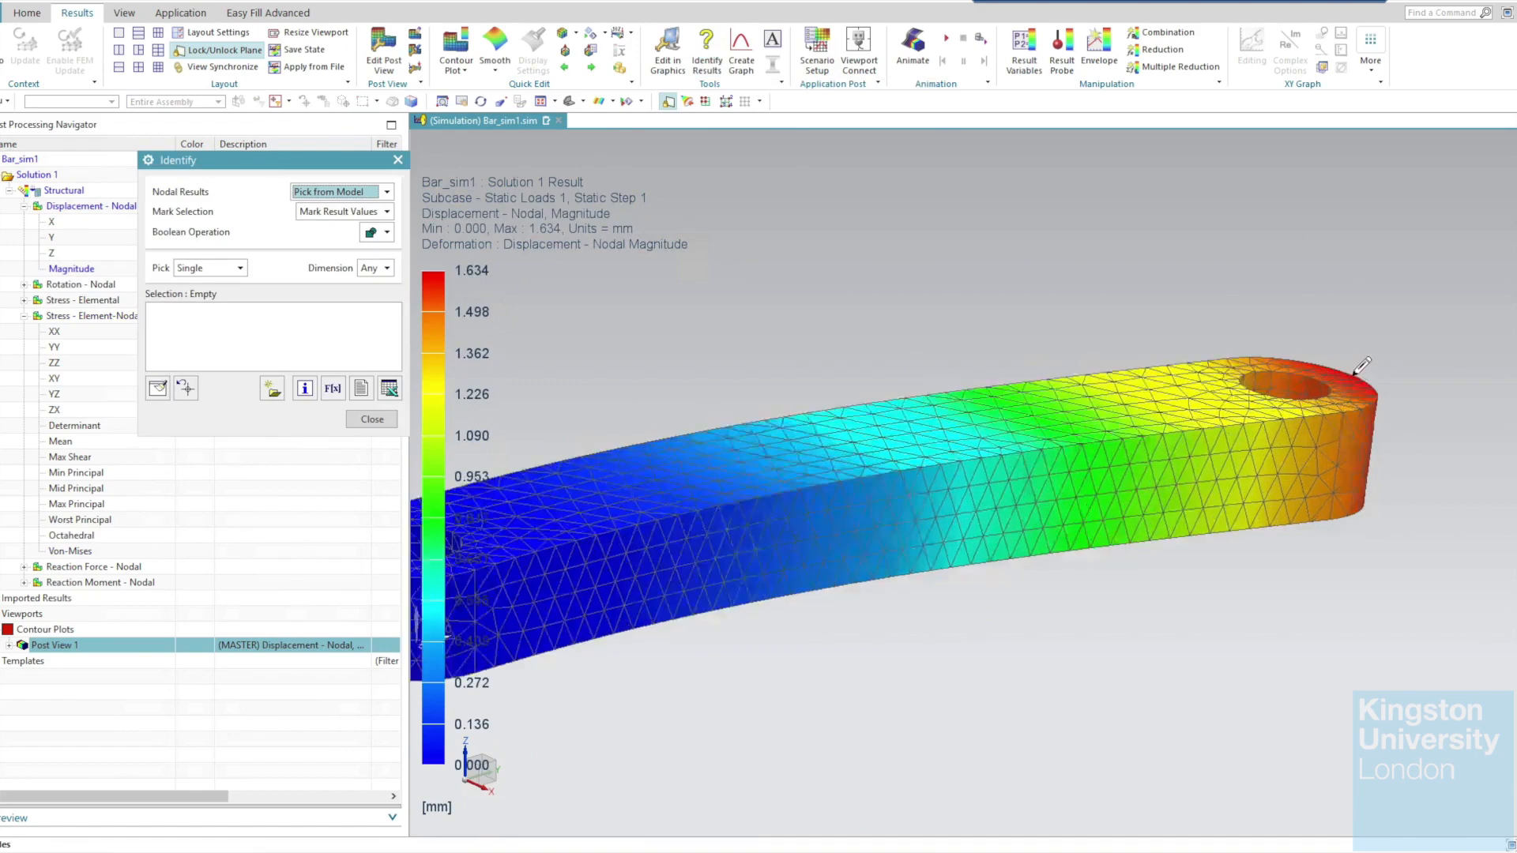
left_click(1353, 369)
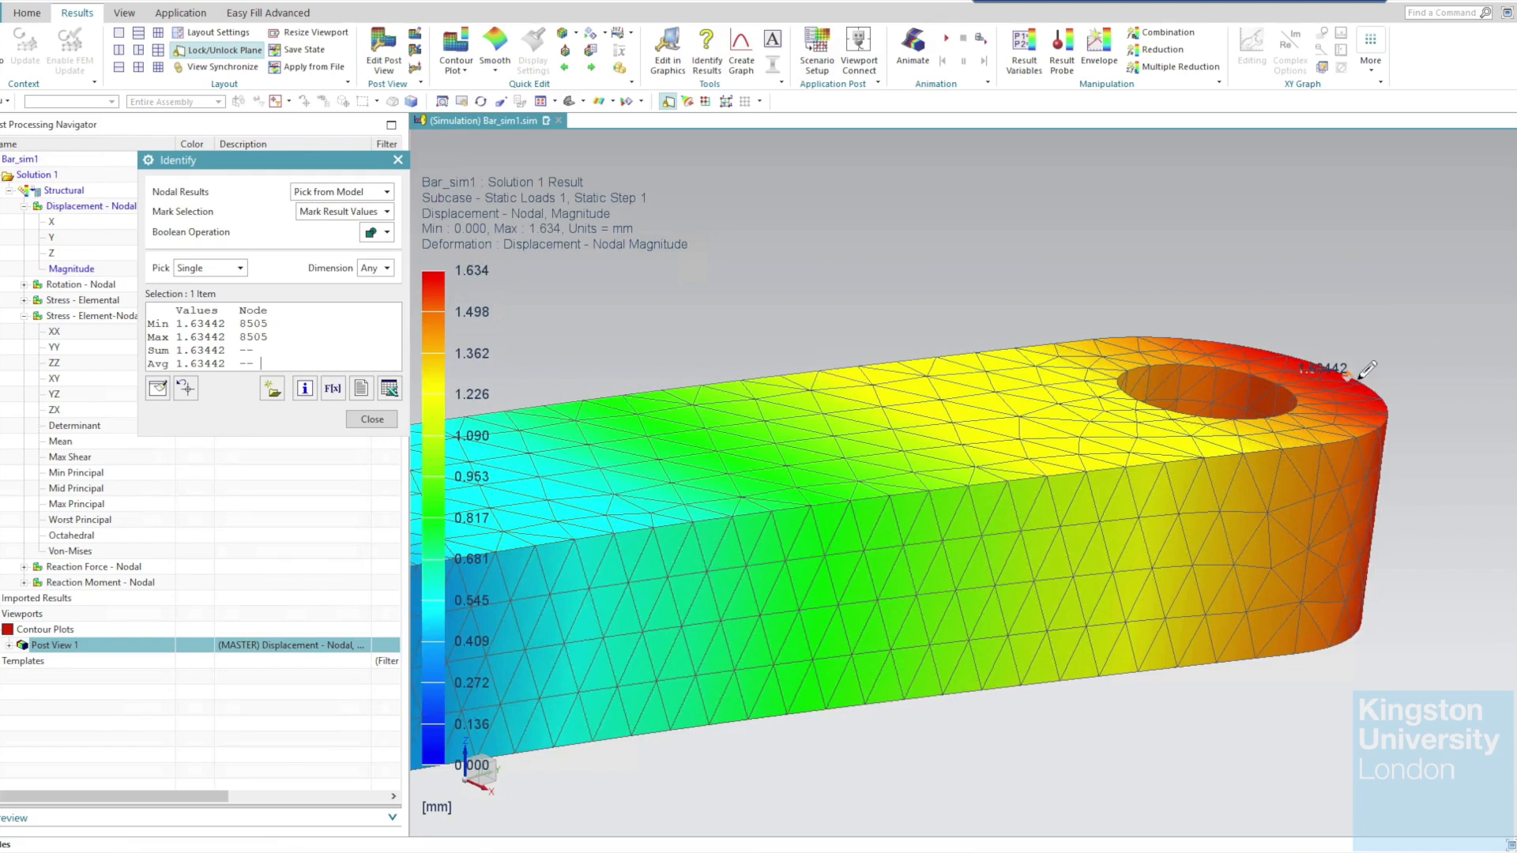
left_click(362, 192)
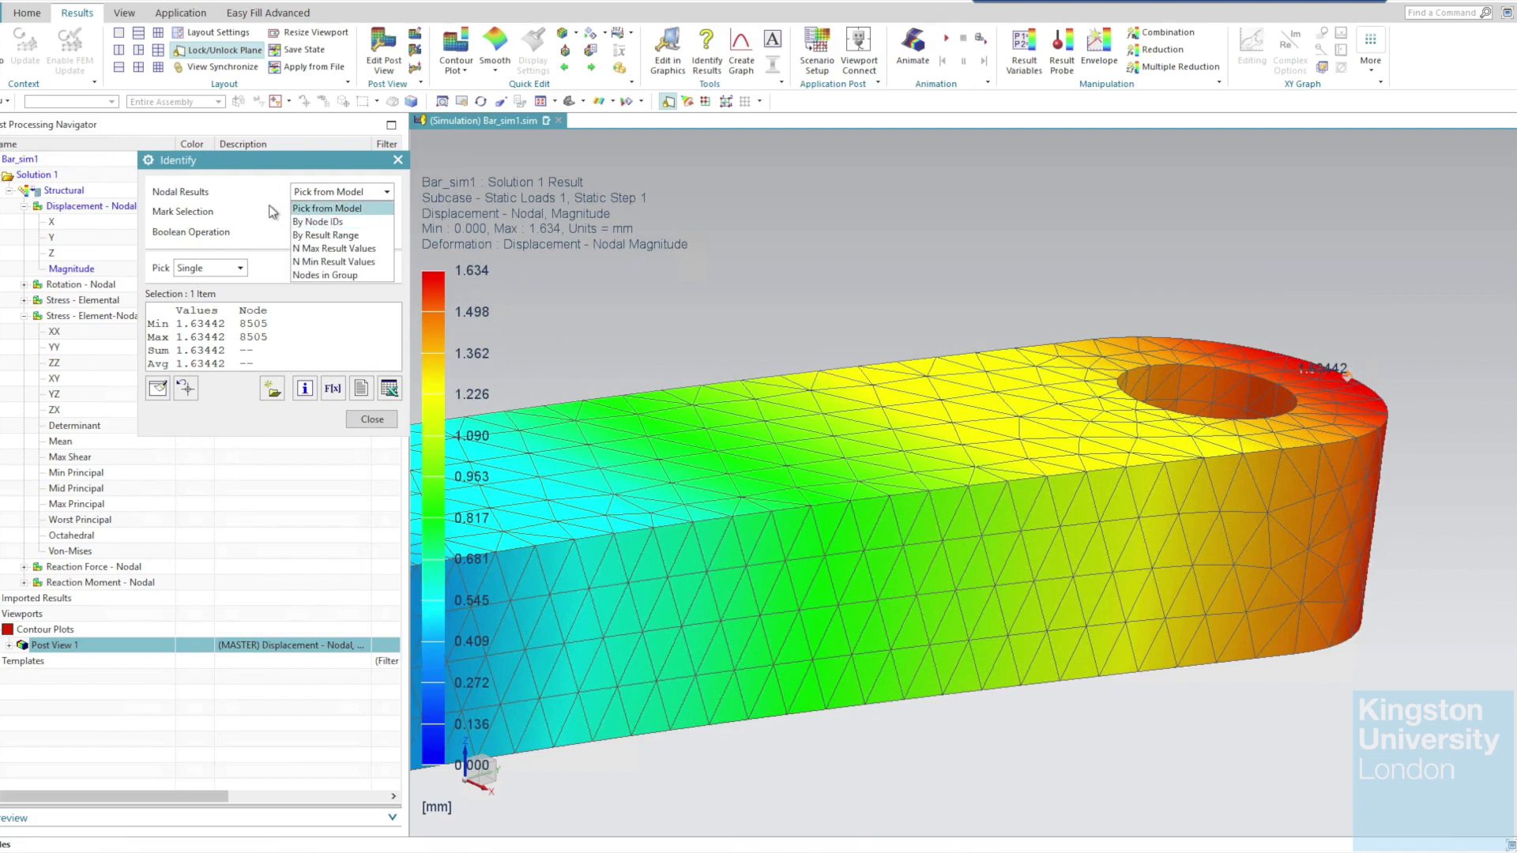
left_click(353, 223)
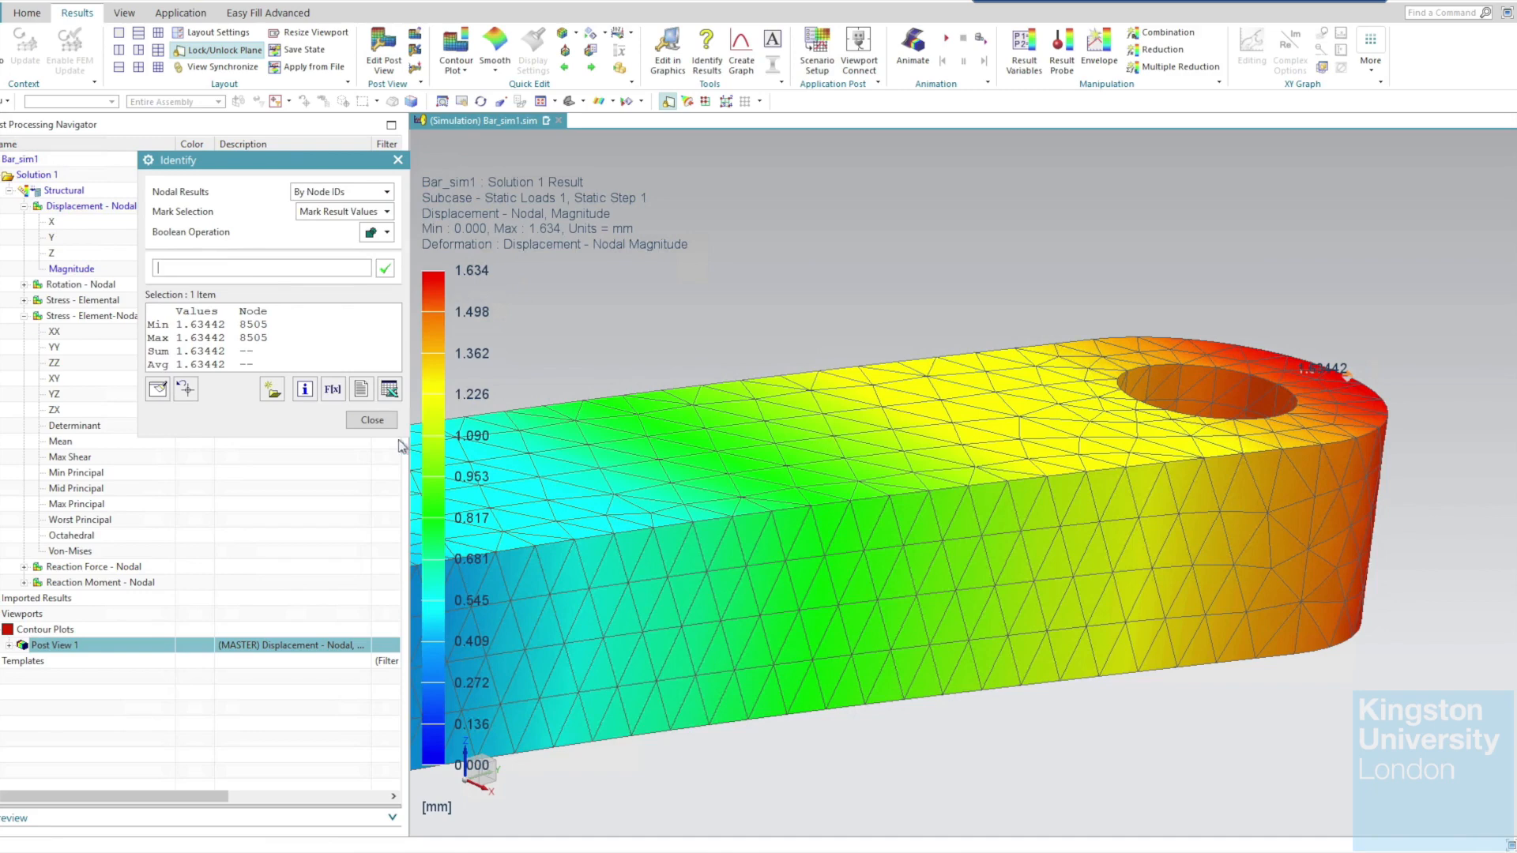
left_click(372, 419)
Create the On Path graph "Displacement along Path" from two nodes picked from the model at the bar's free end, and display it in the viewport.
scroll(930, 222, "down", 1)
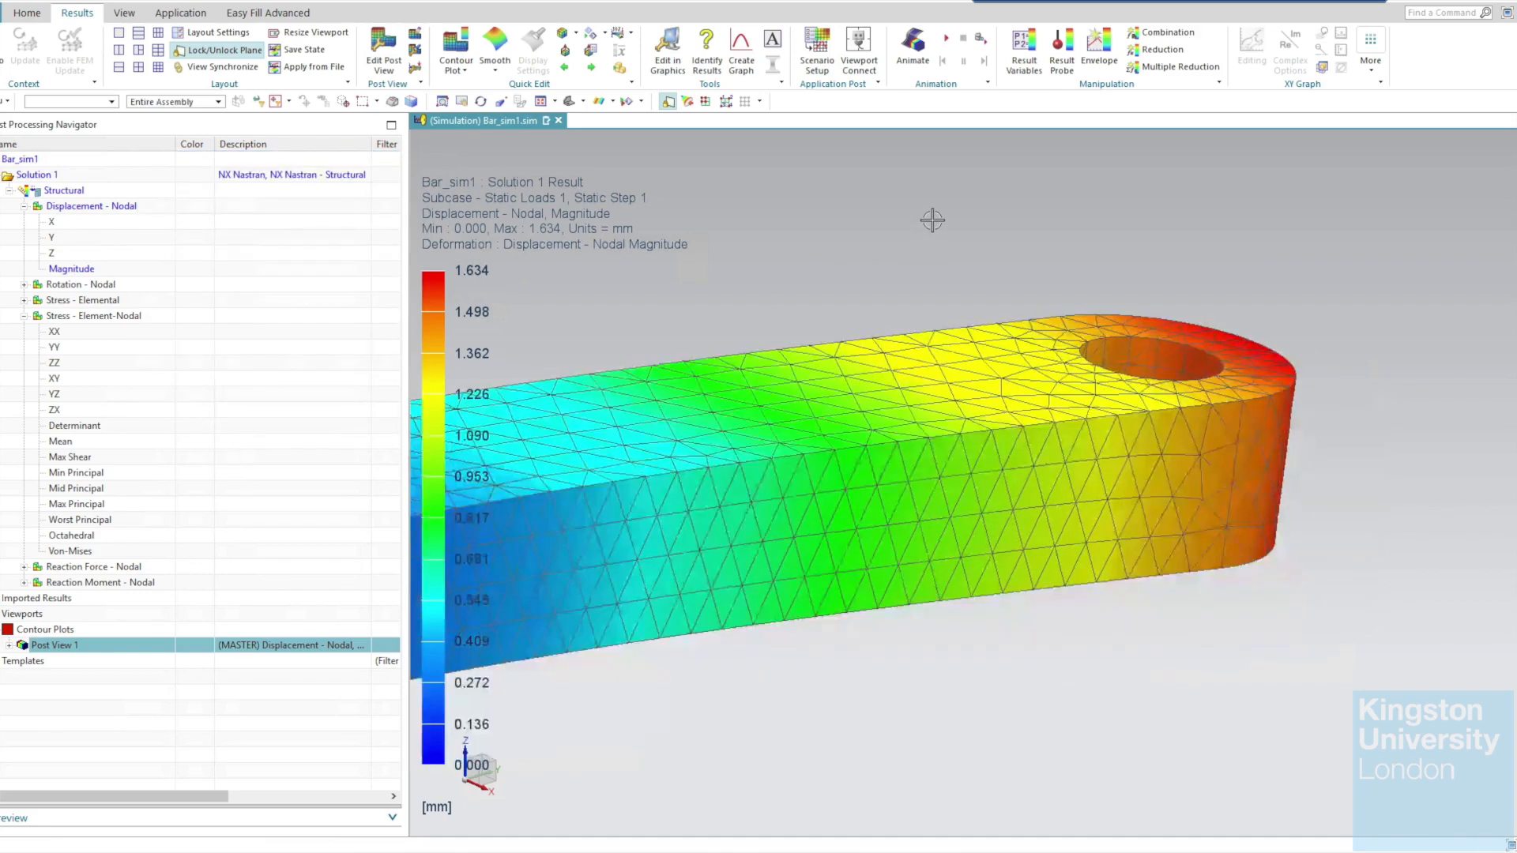
scroll(933, 220, "down", 2)
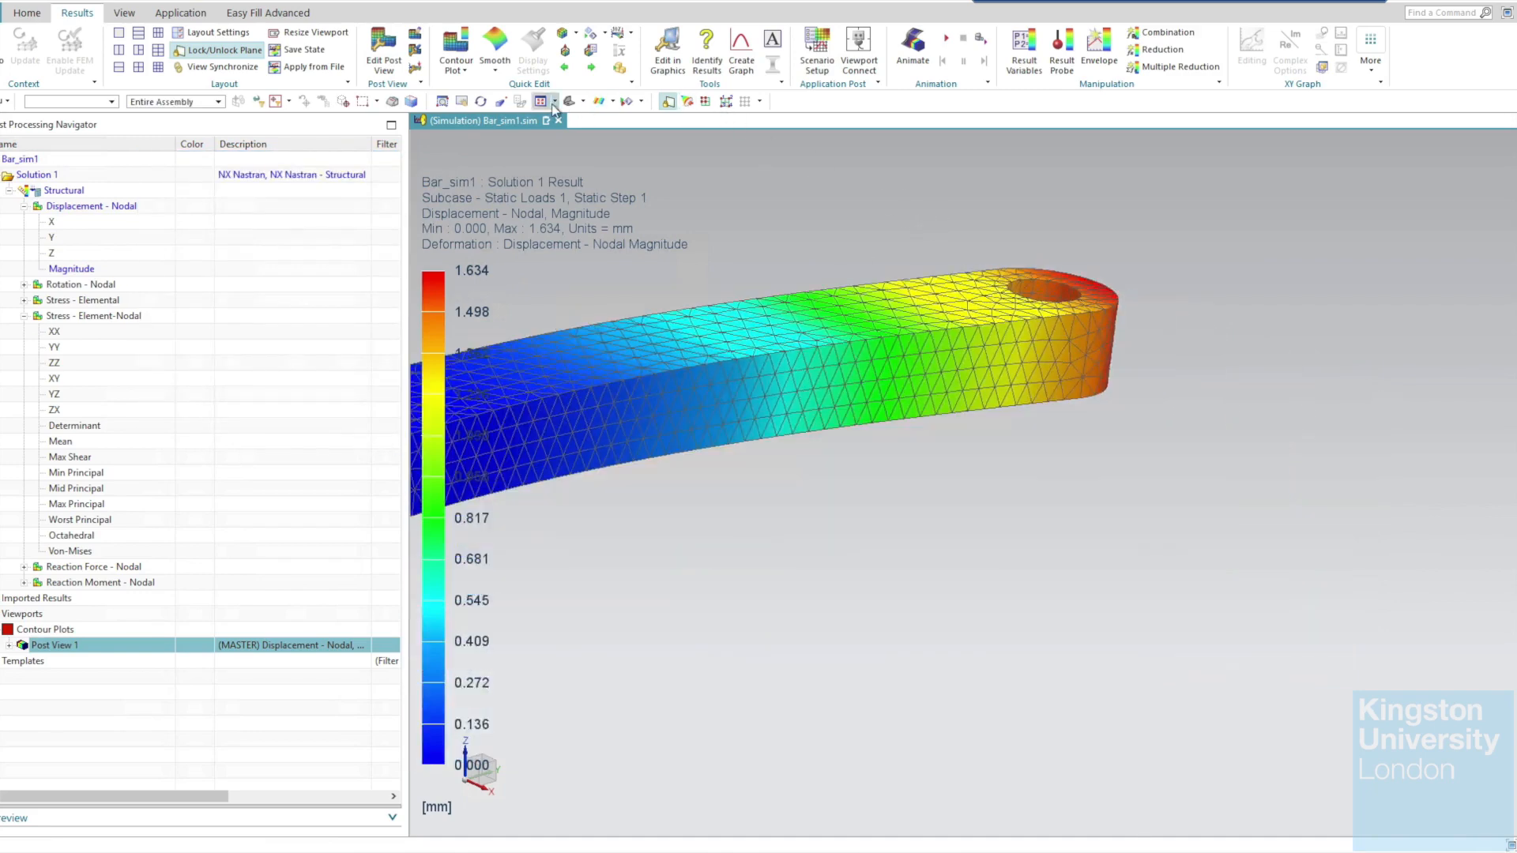
left_click(541, 101)
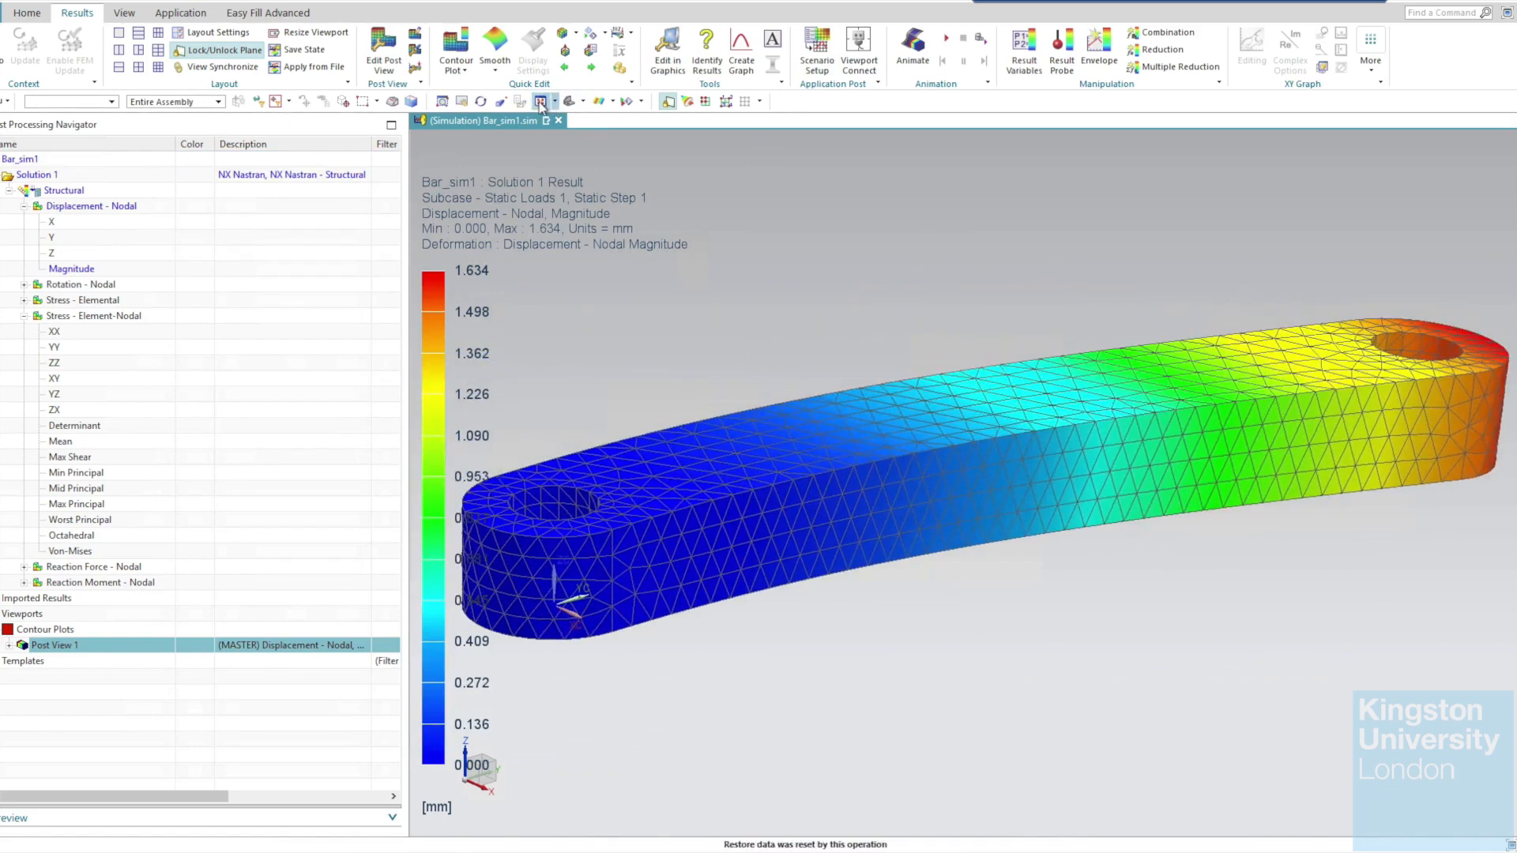
left_click(741, 64)
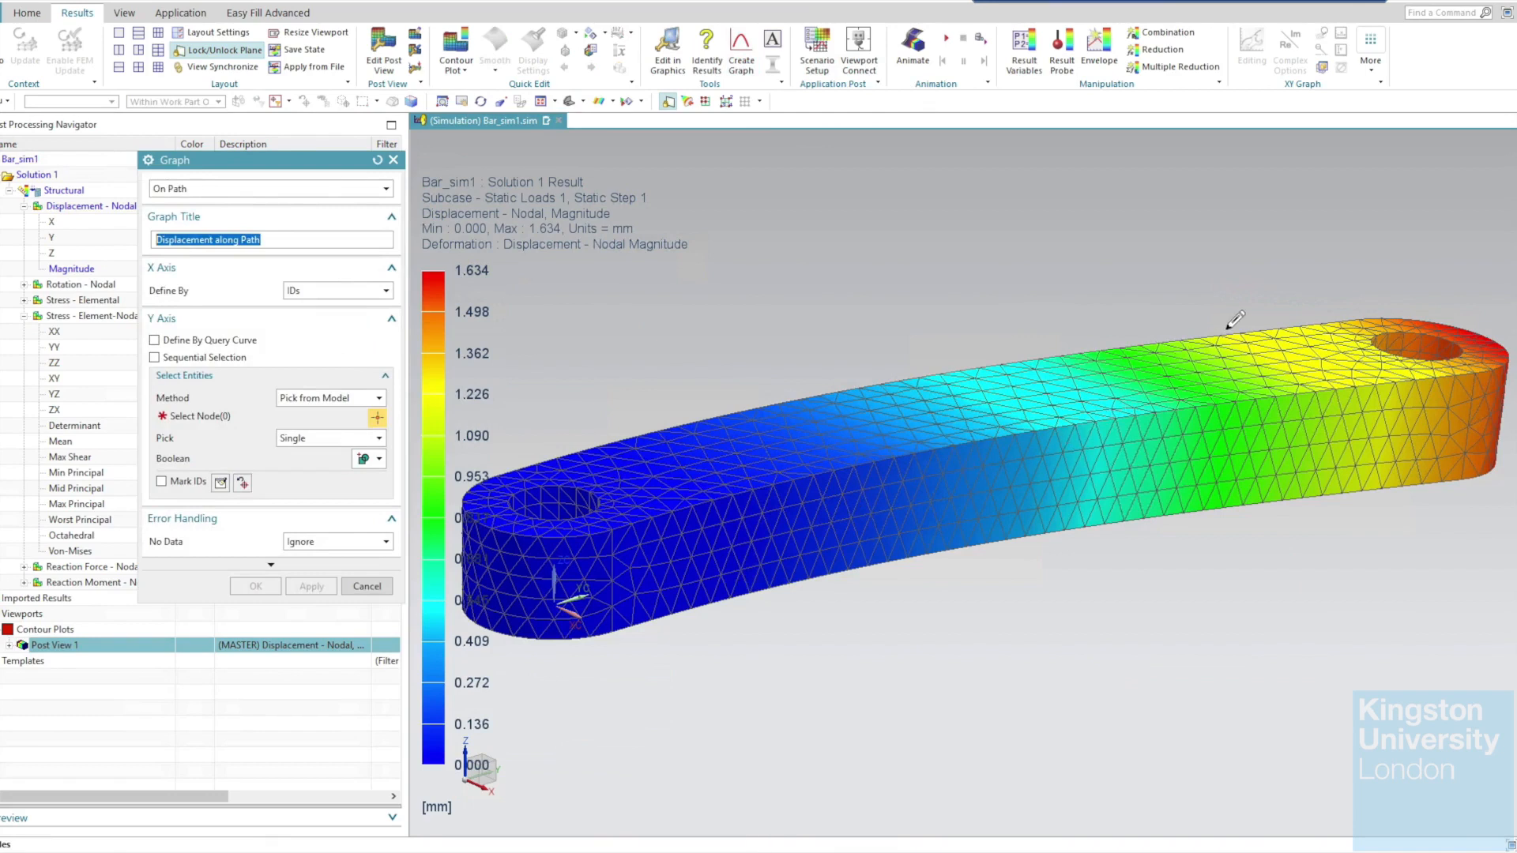
left_click(344, 398)
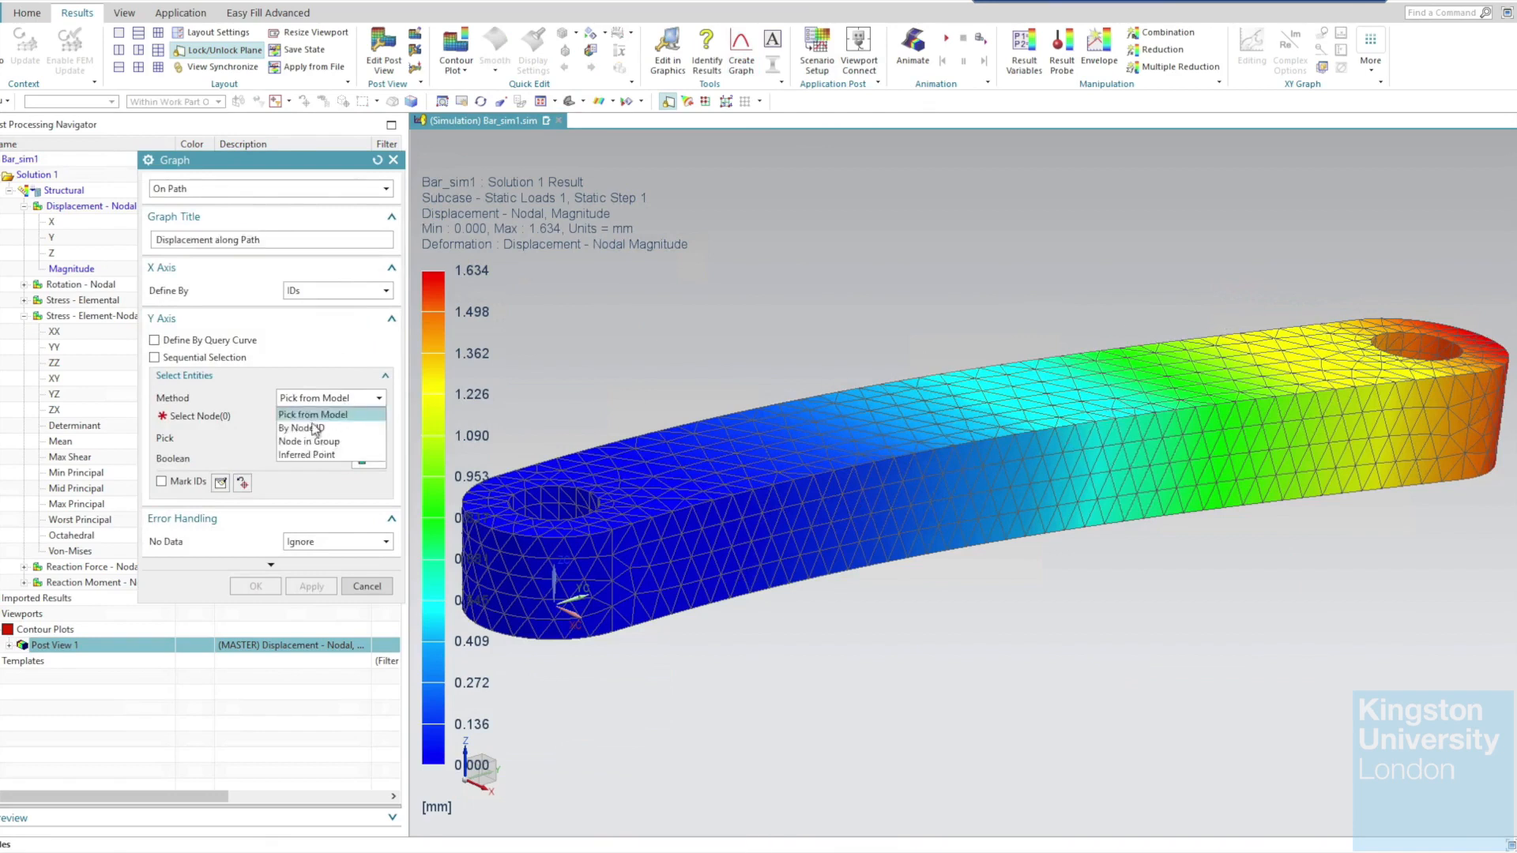
left_click(360, 416)
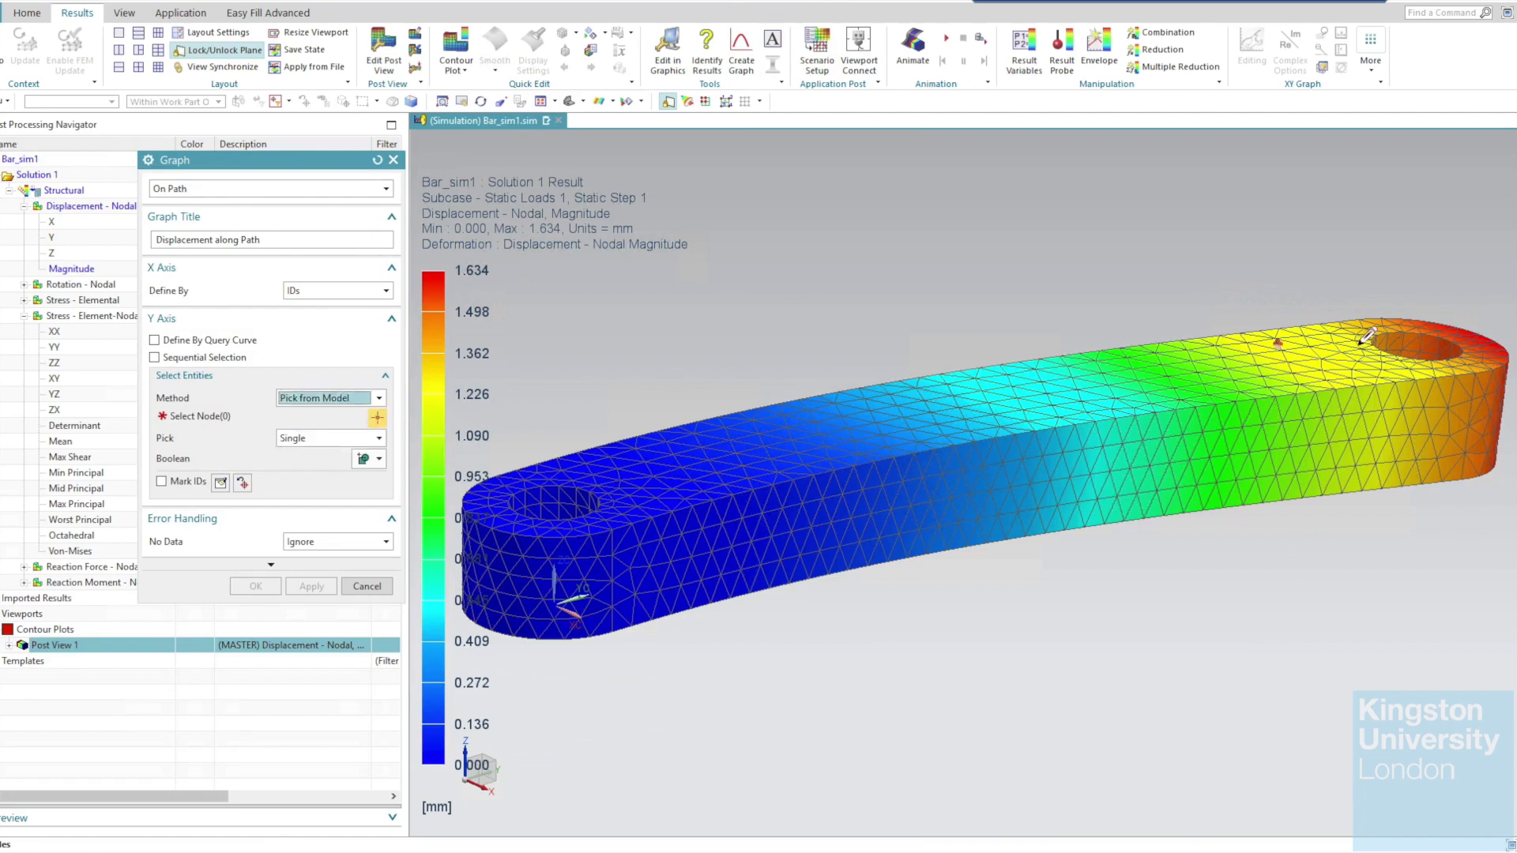
left_click(1482, 331)
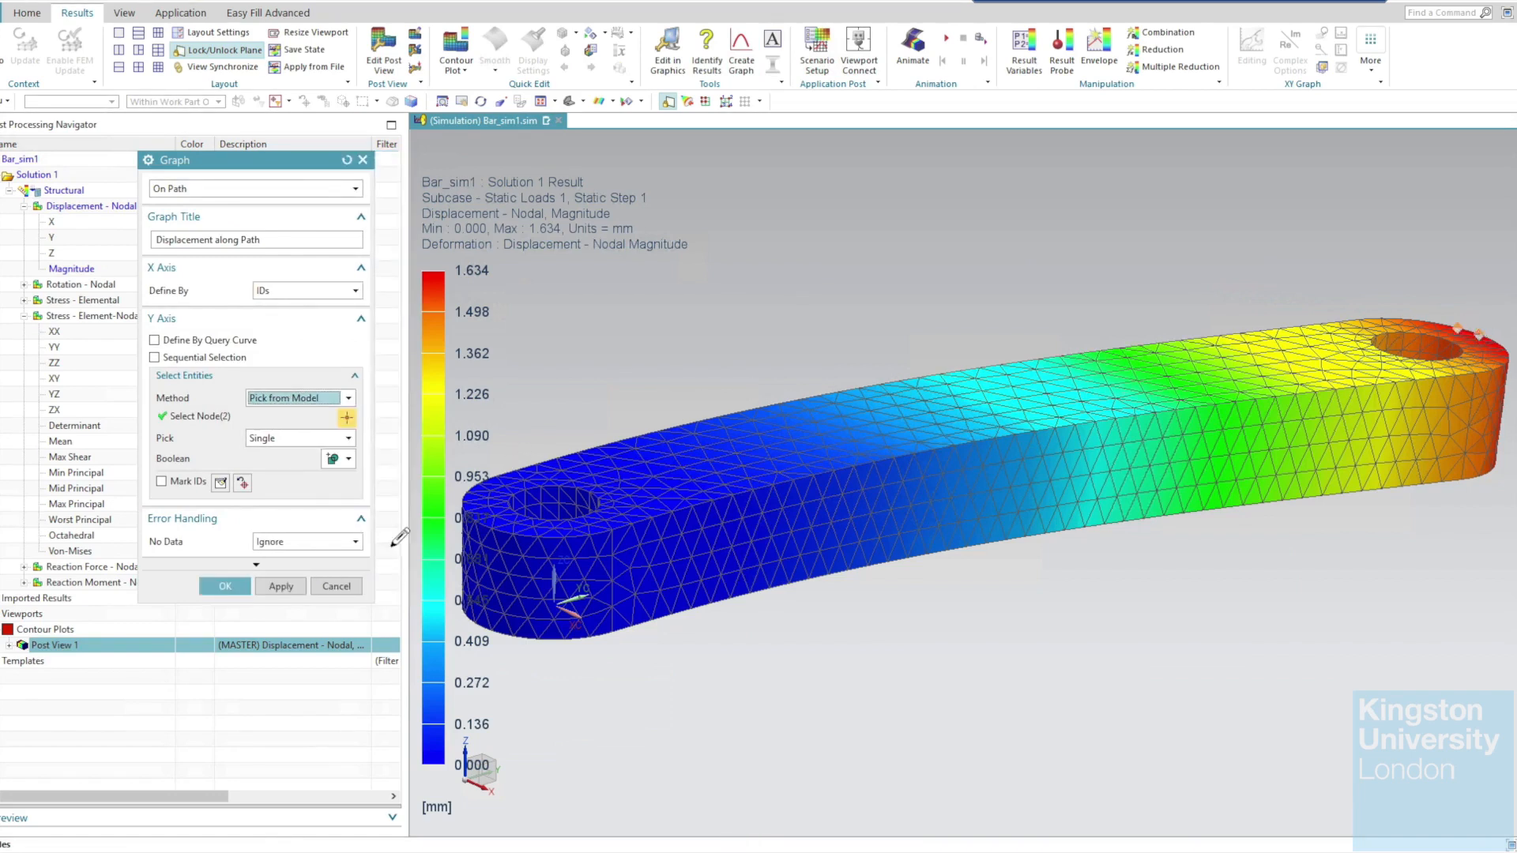
left_click(226, 587)
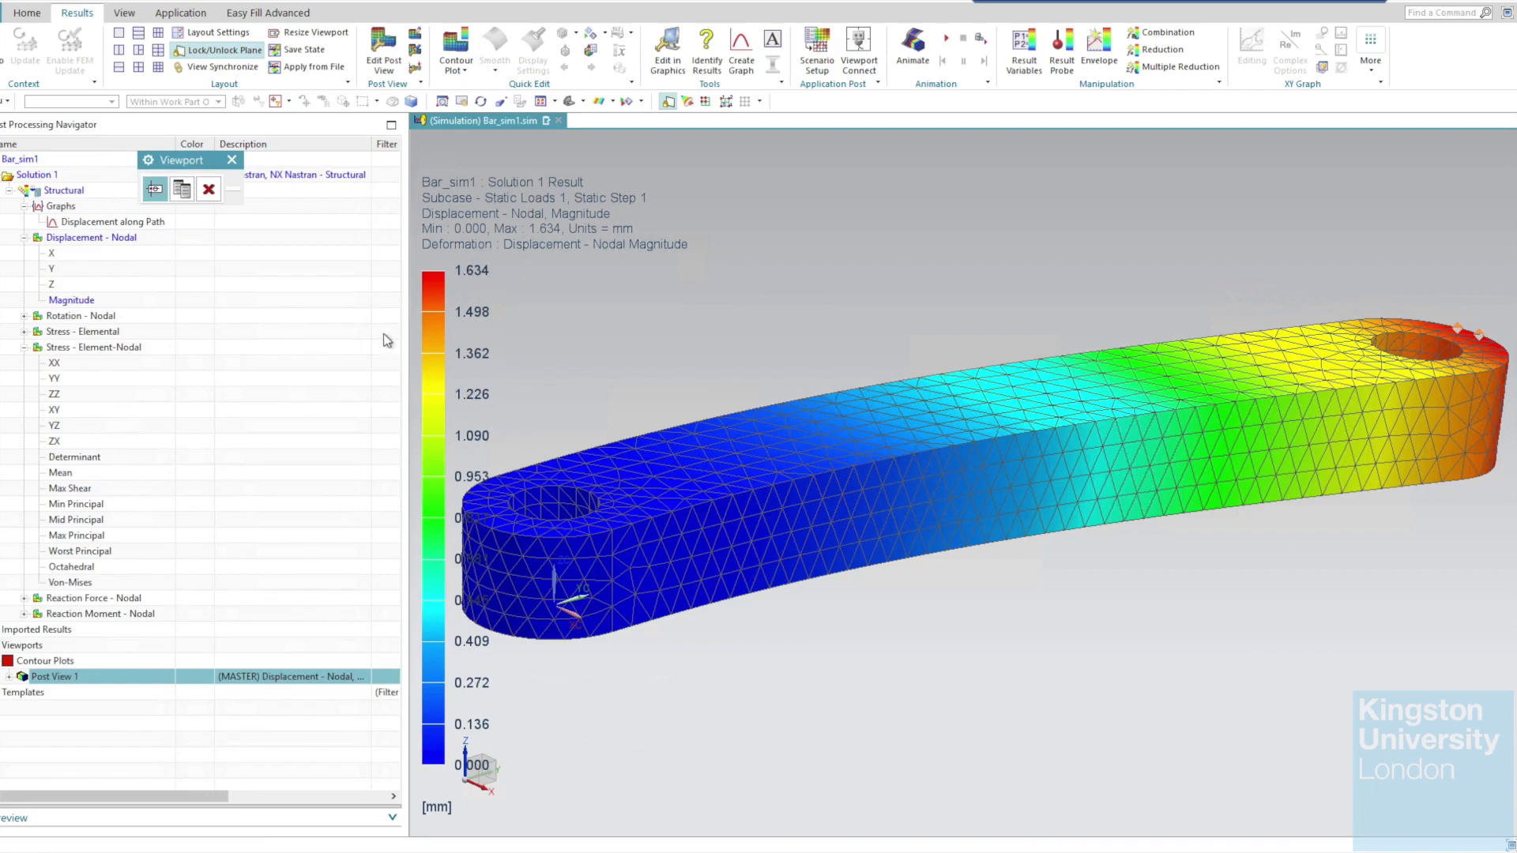
left_click(588, 528)
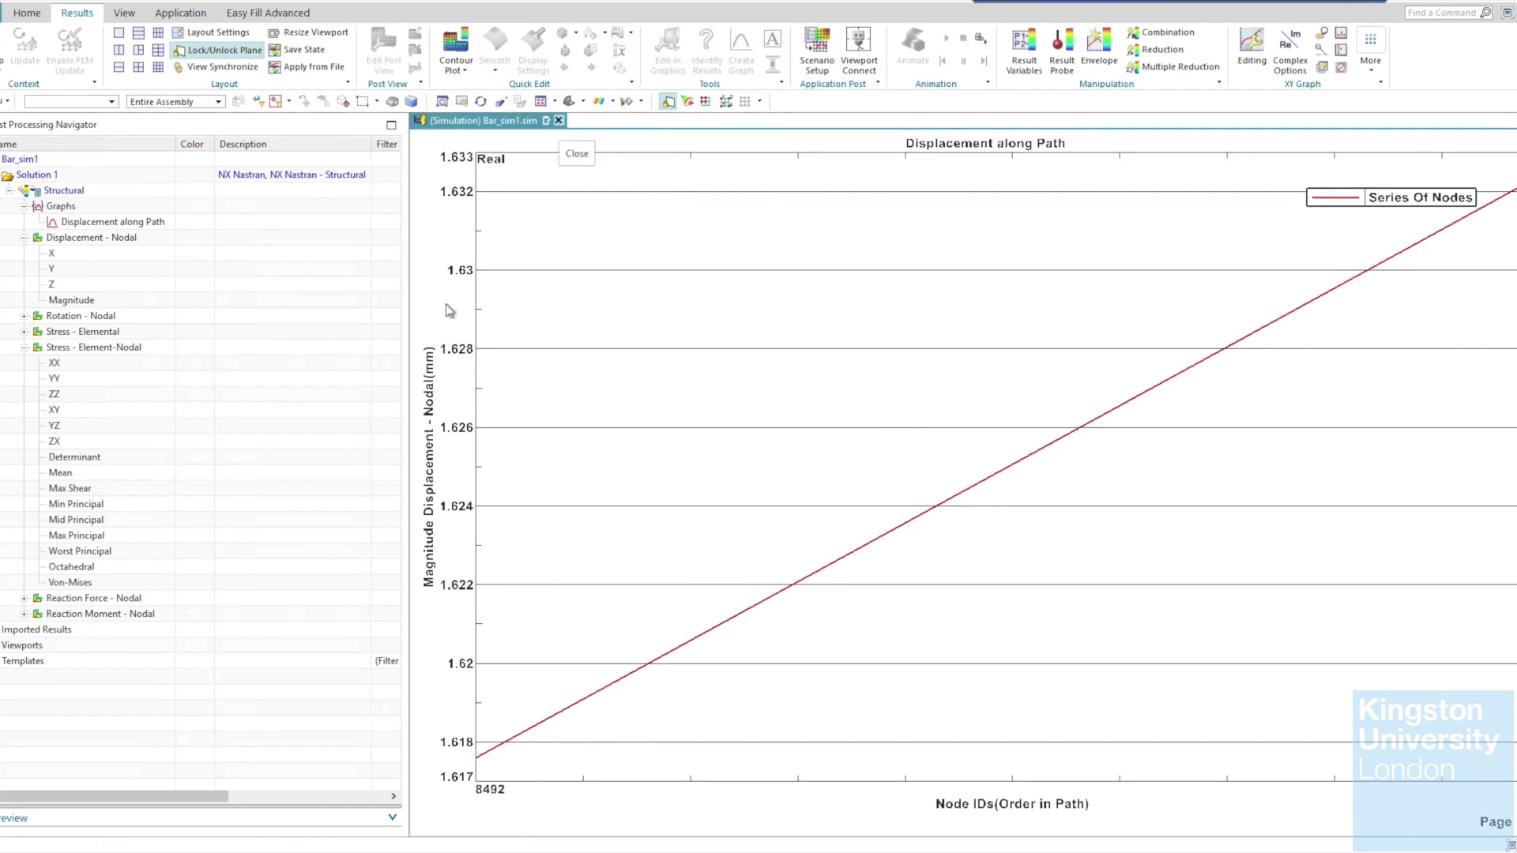
Plot the Von-Mises stress and create the graph "Stress along Path" from nodes picked at the high-stress hole and the bar's opposite end.
double_click(85, 585)
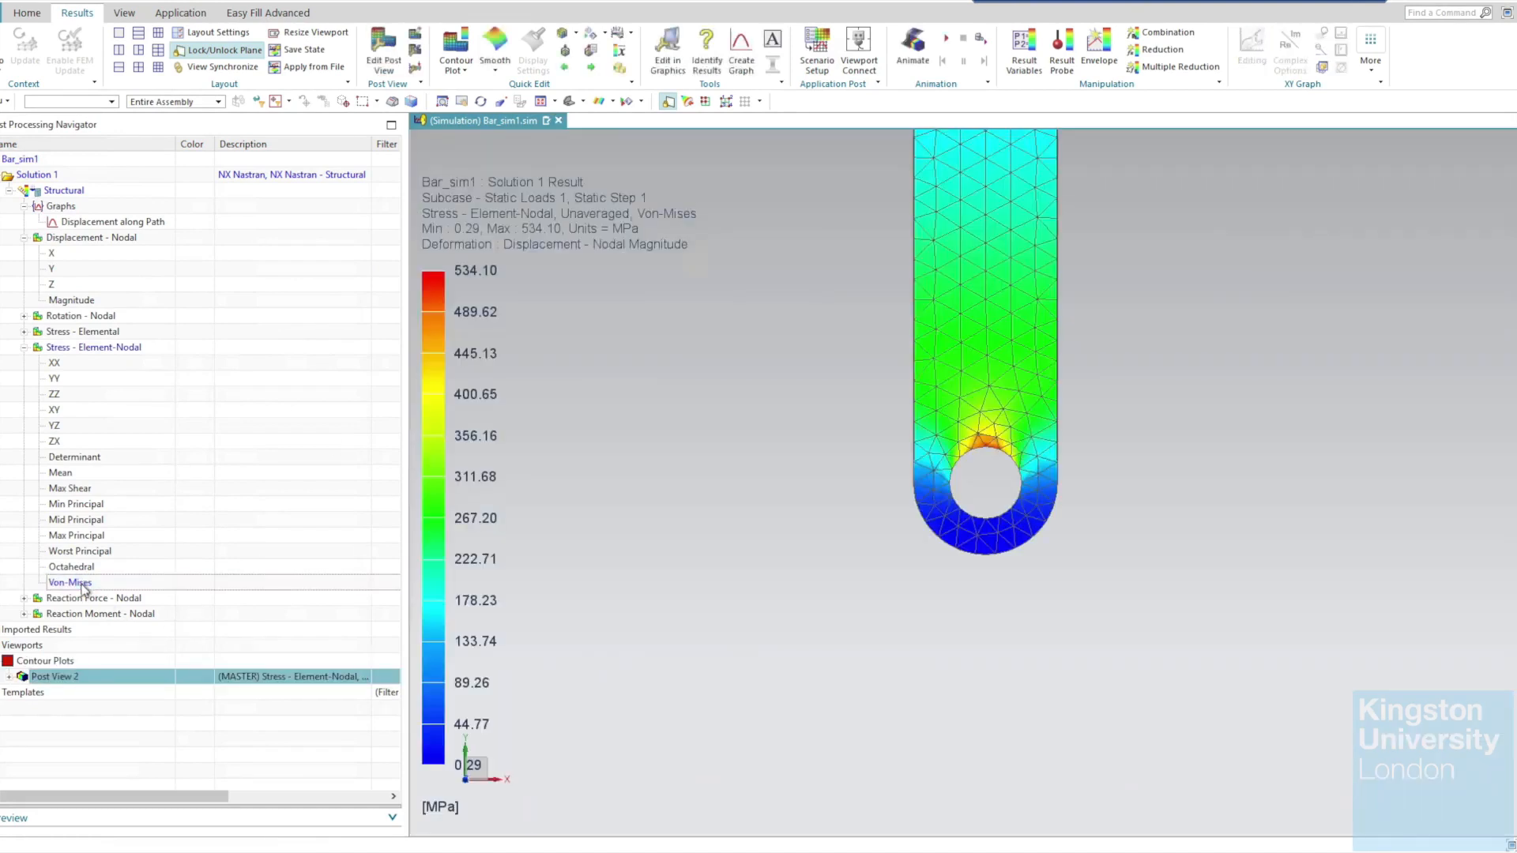
left_click(569, 102)
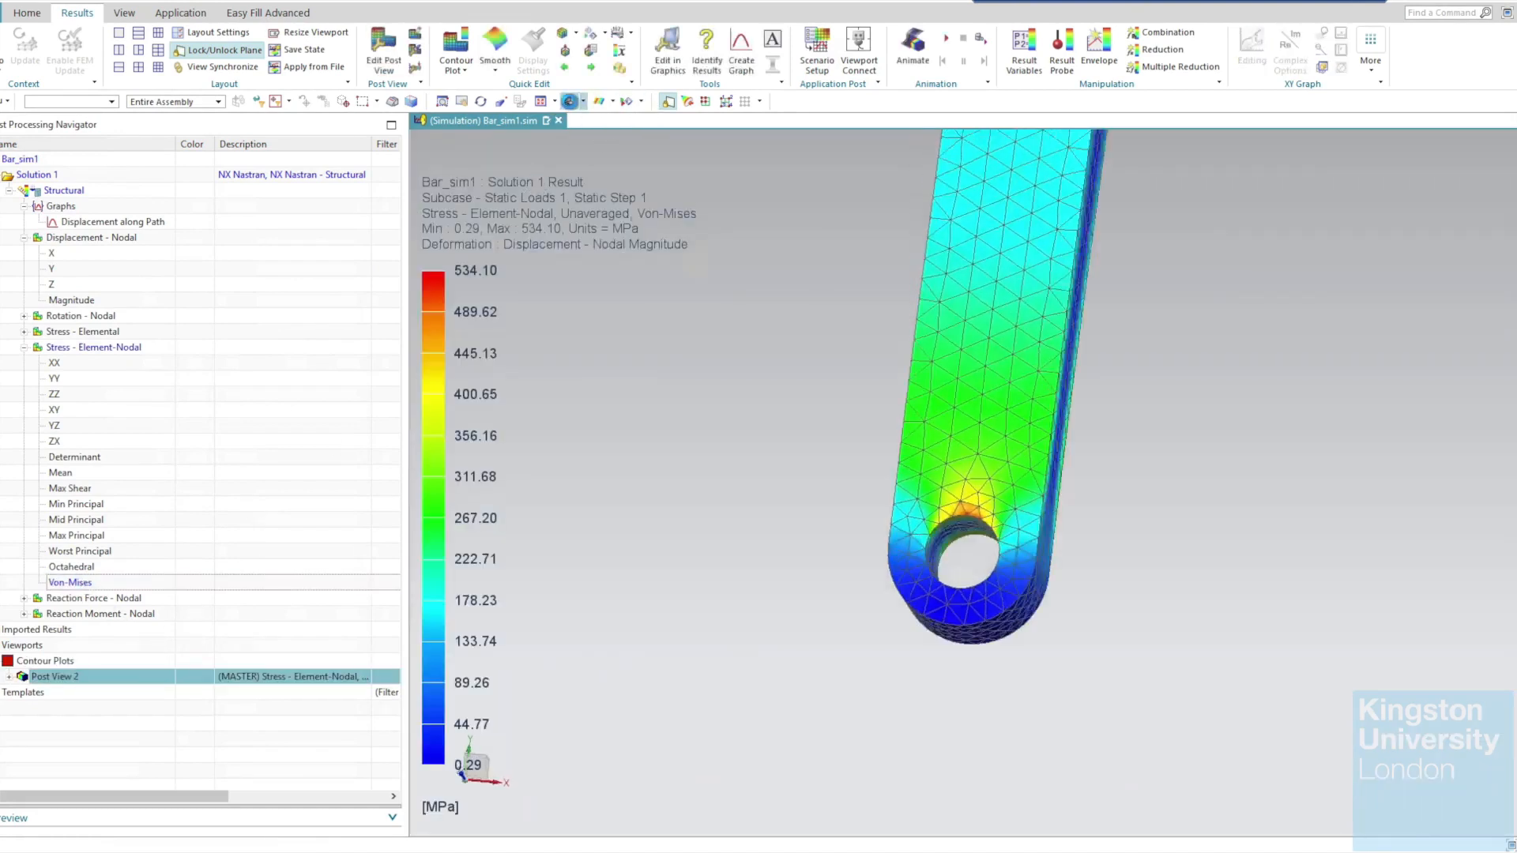
left_click(743, 65)
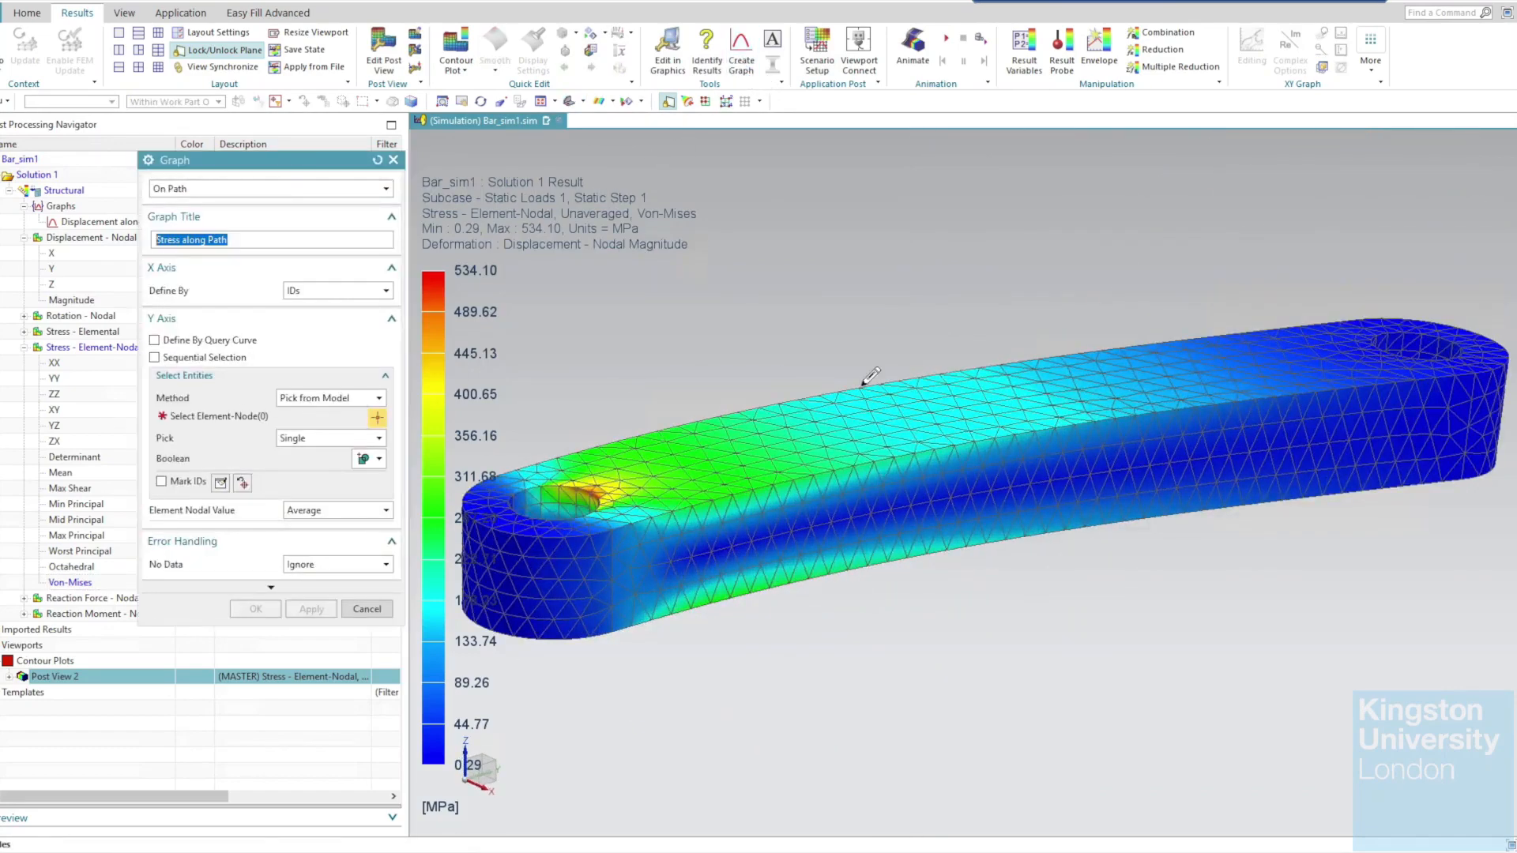
left_click(598, 489)
left_click(1486, 341)
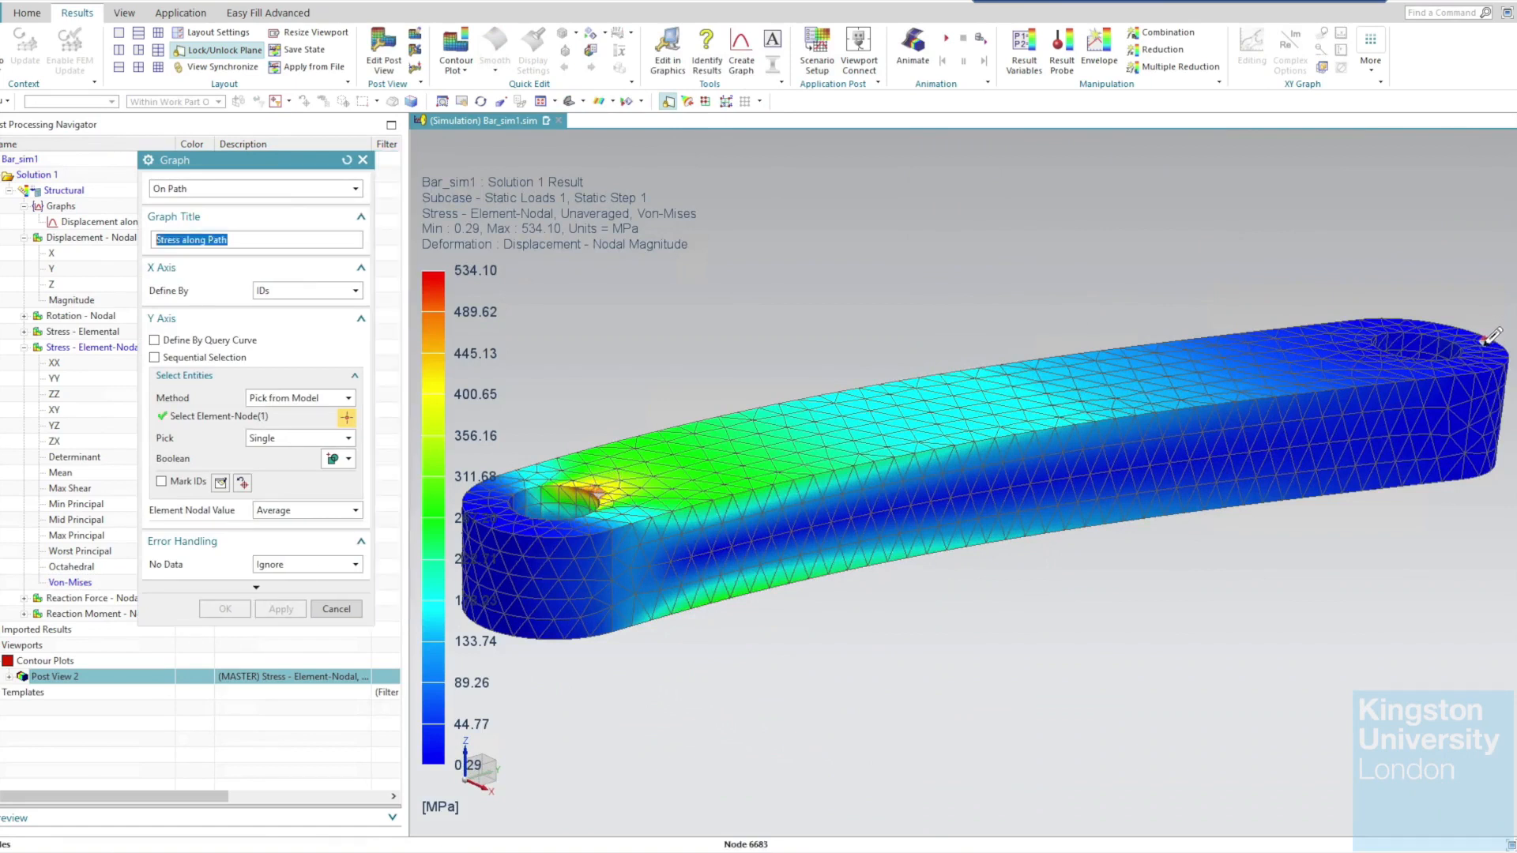
left_click(222, 610)
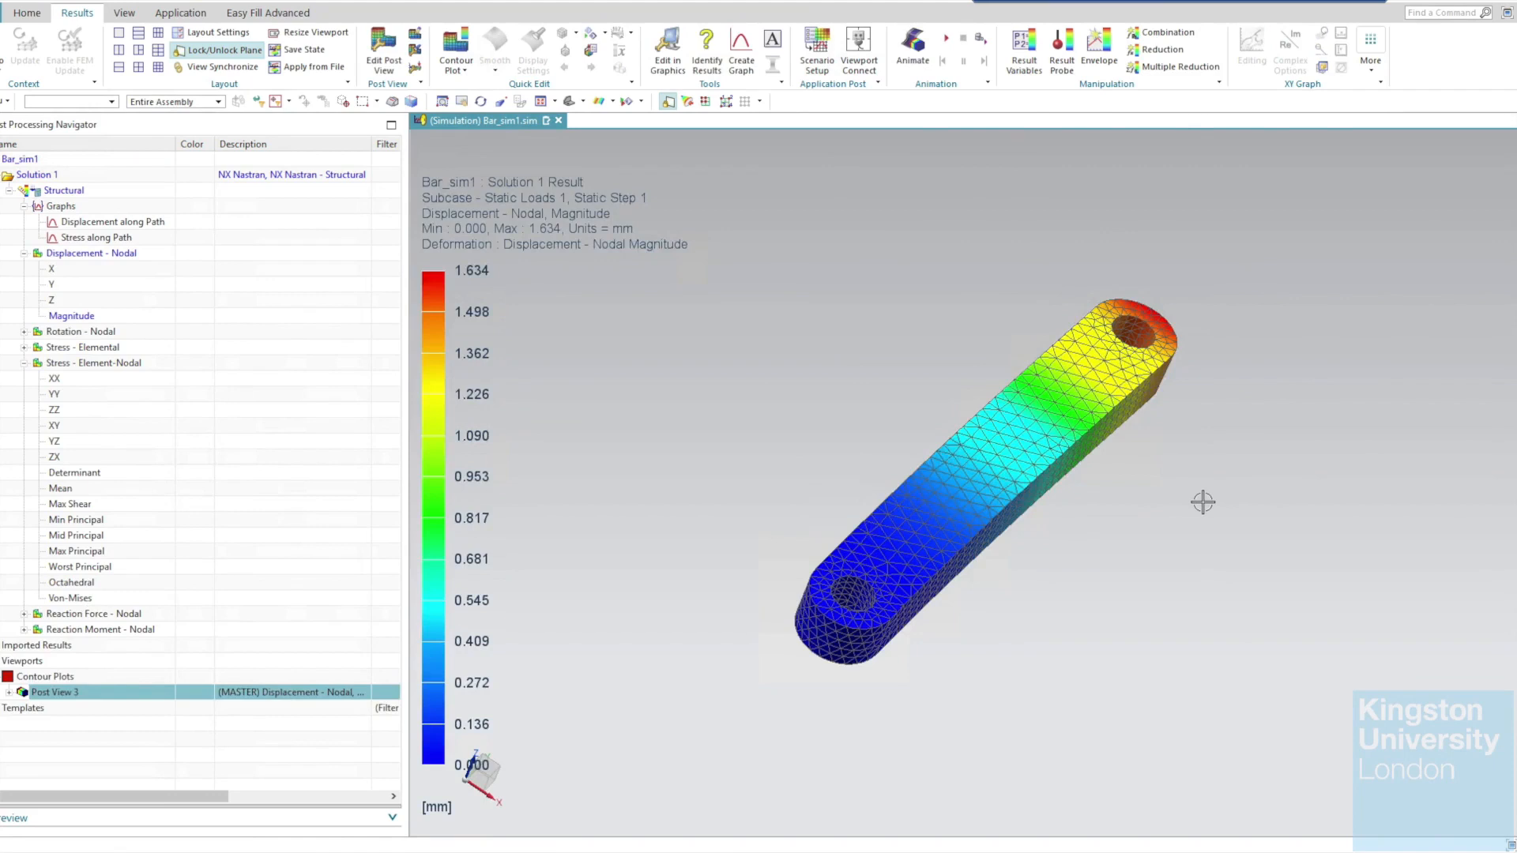
Split the layout into two side-by-side viewports and plot the Stress - Element-Nodal Von-Mises result beside the displacement magnitude plot.
left_click(120, 51)
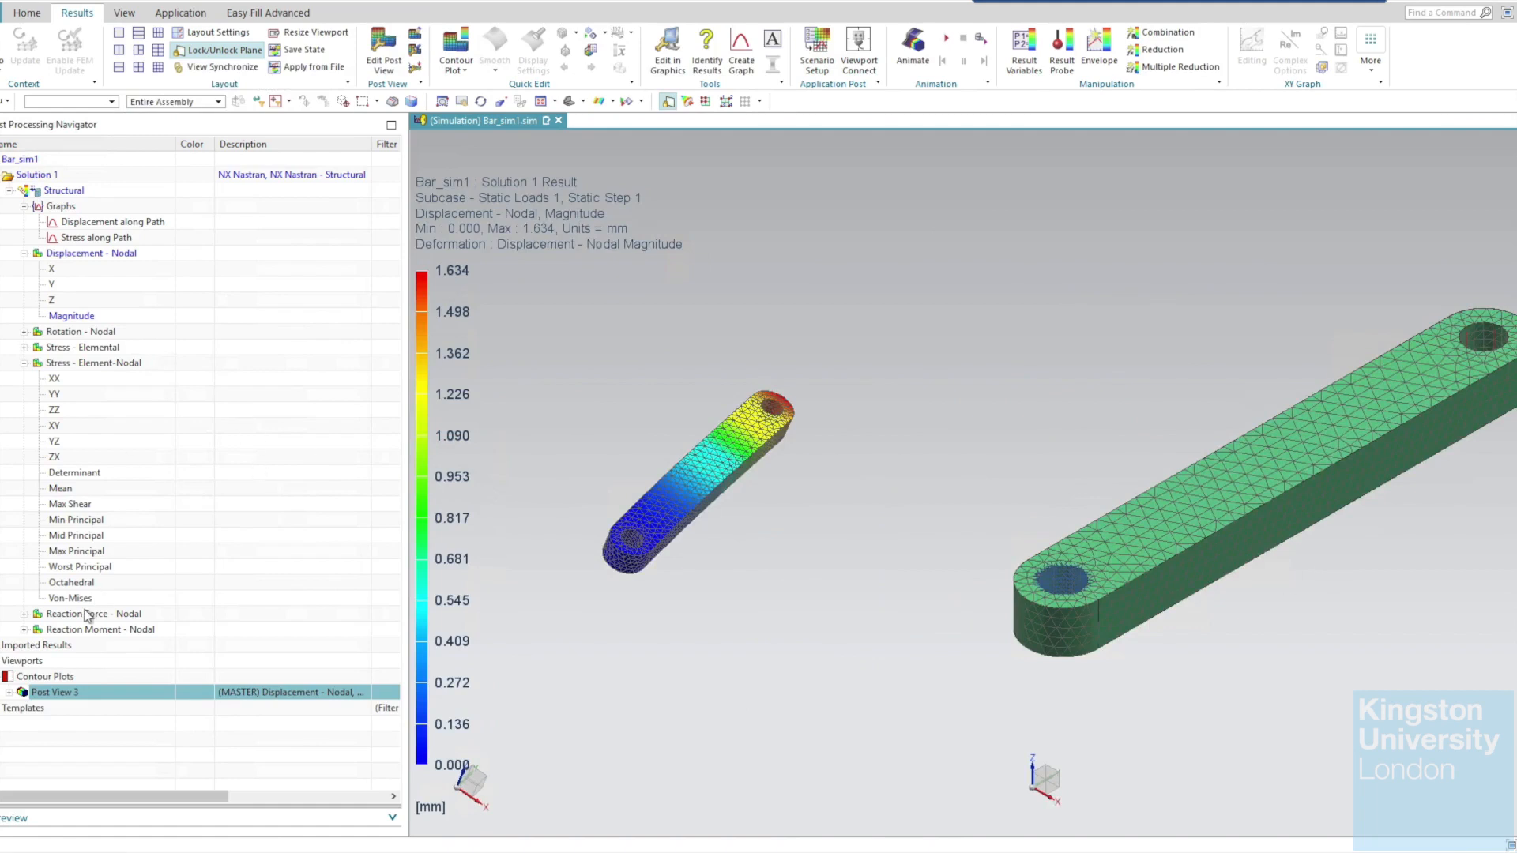
left_click(86, 318)
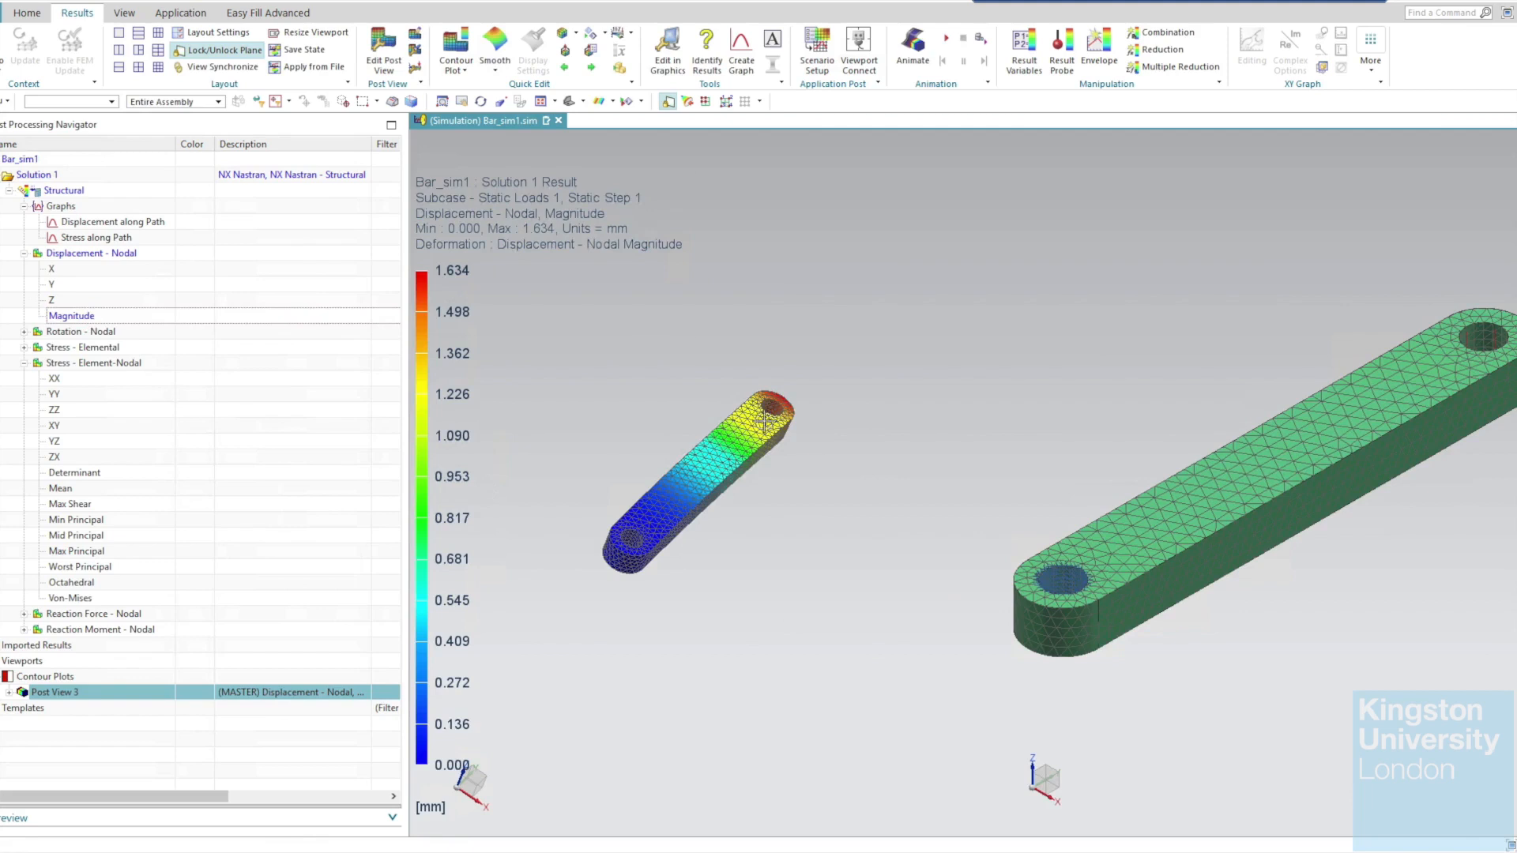
left_click(9, 692)
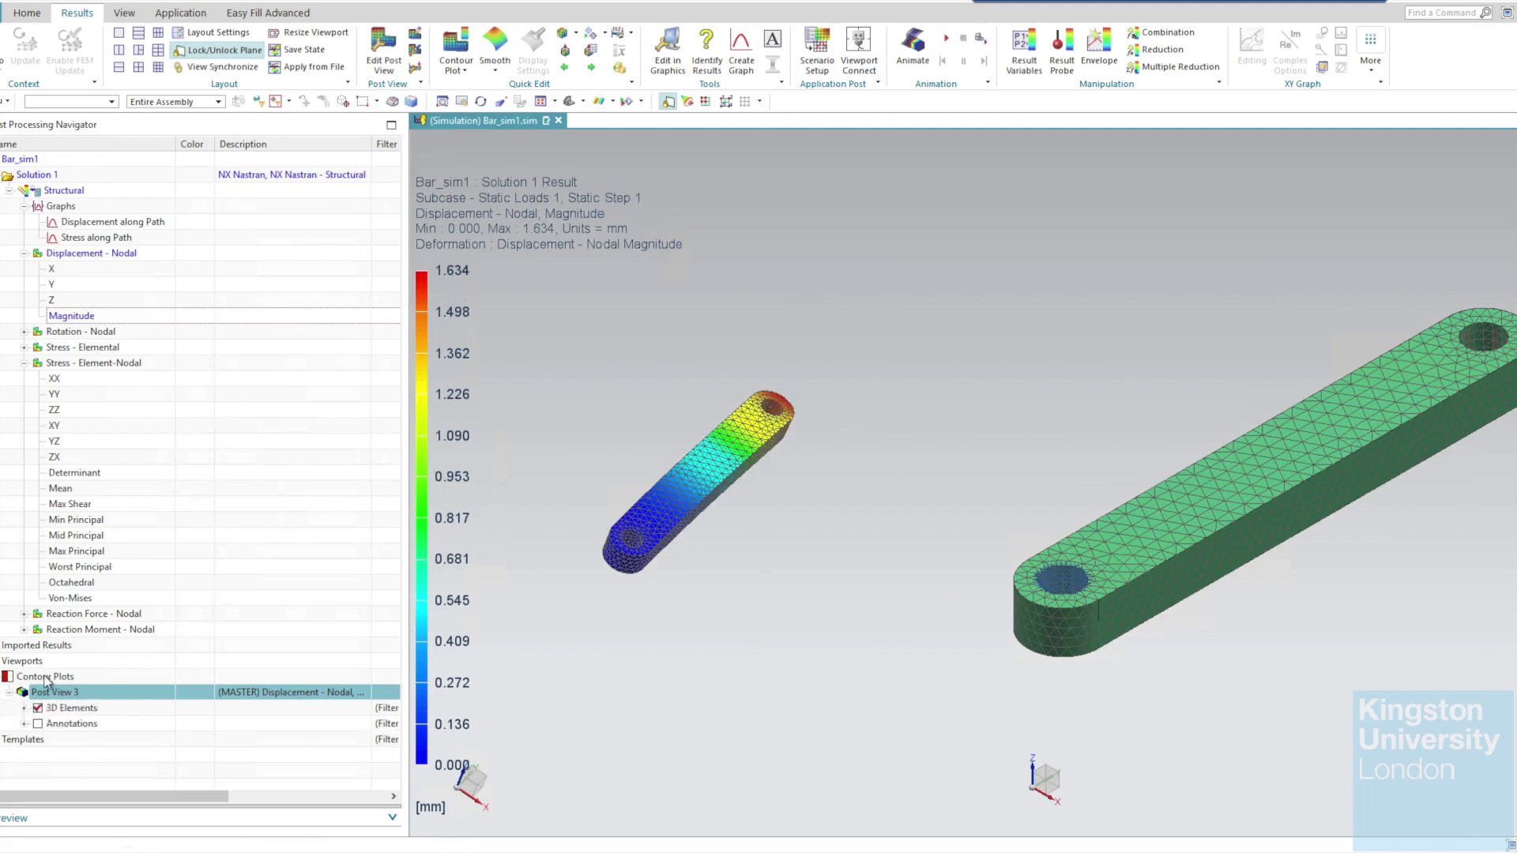
left_click(83, 600)
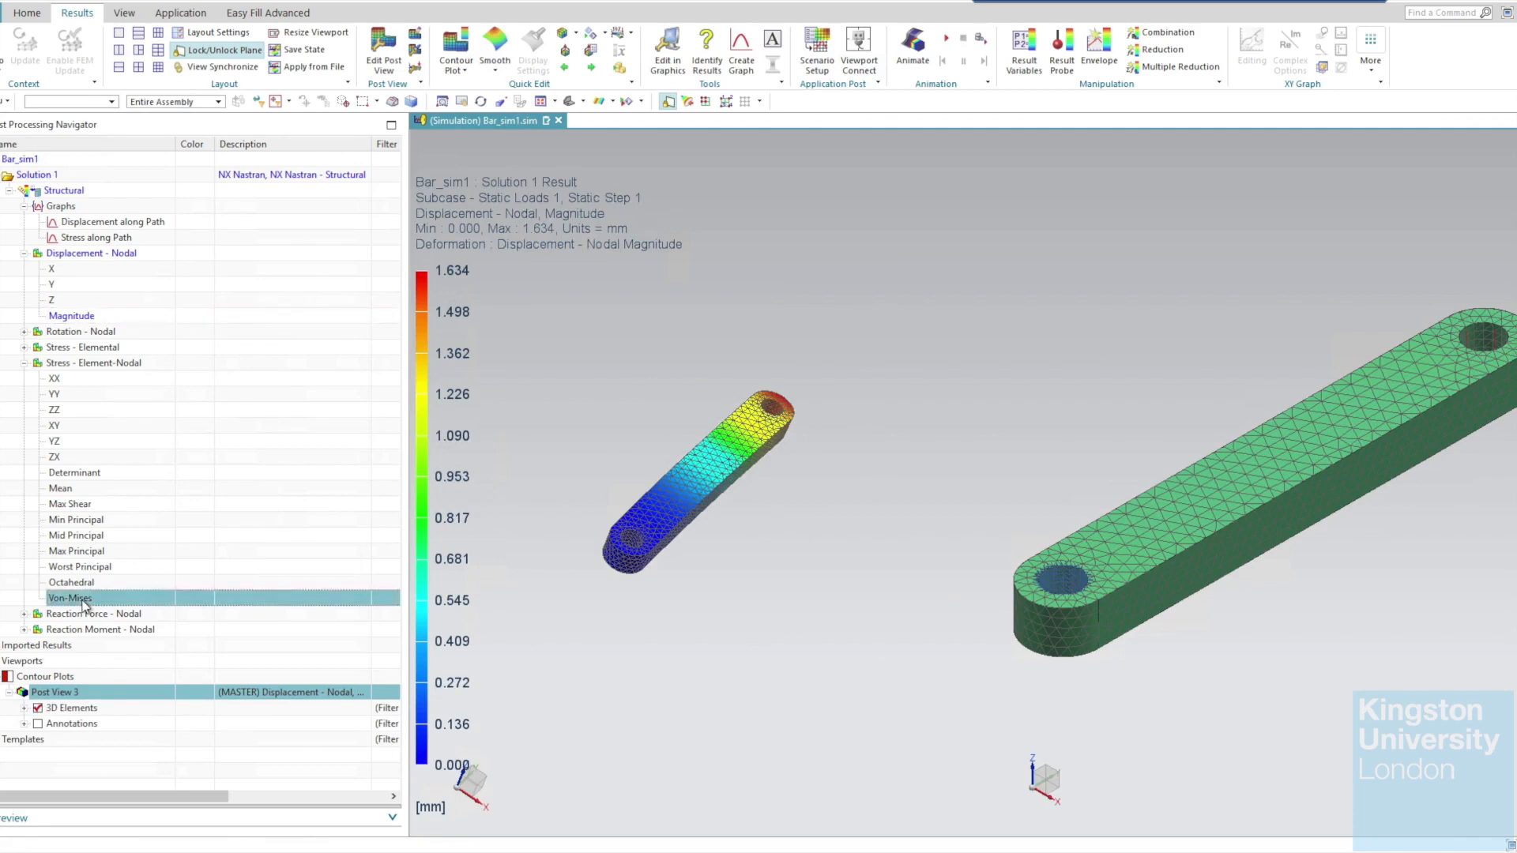
right_click(83, 602)
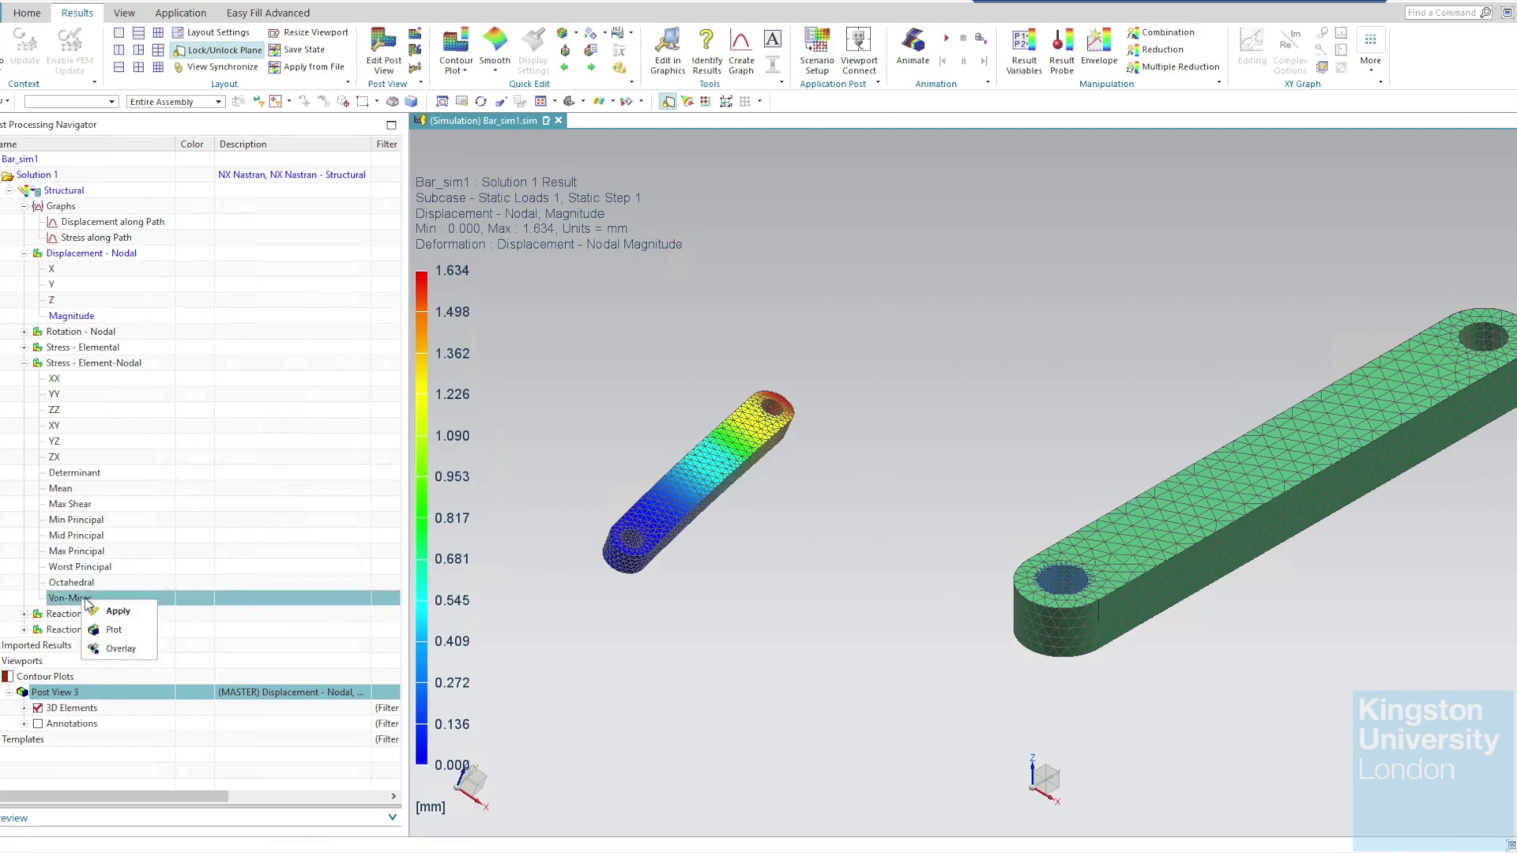
left_click(122, 634)
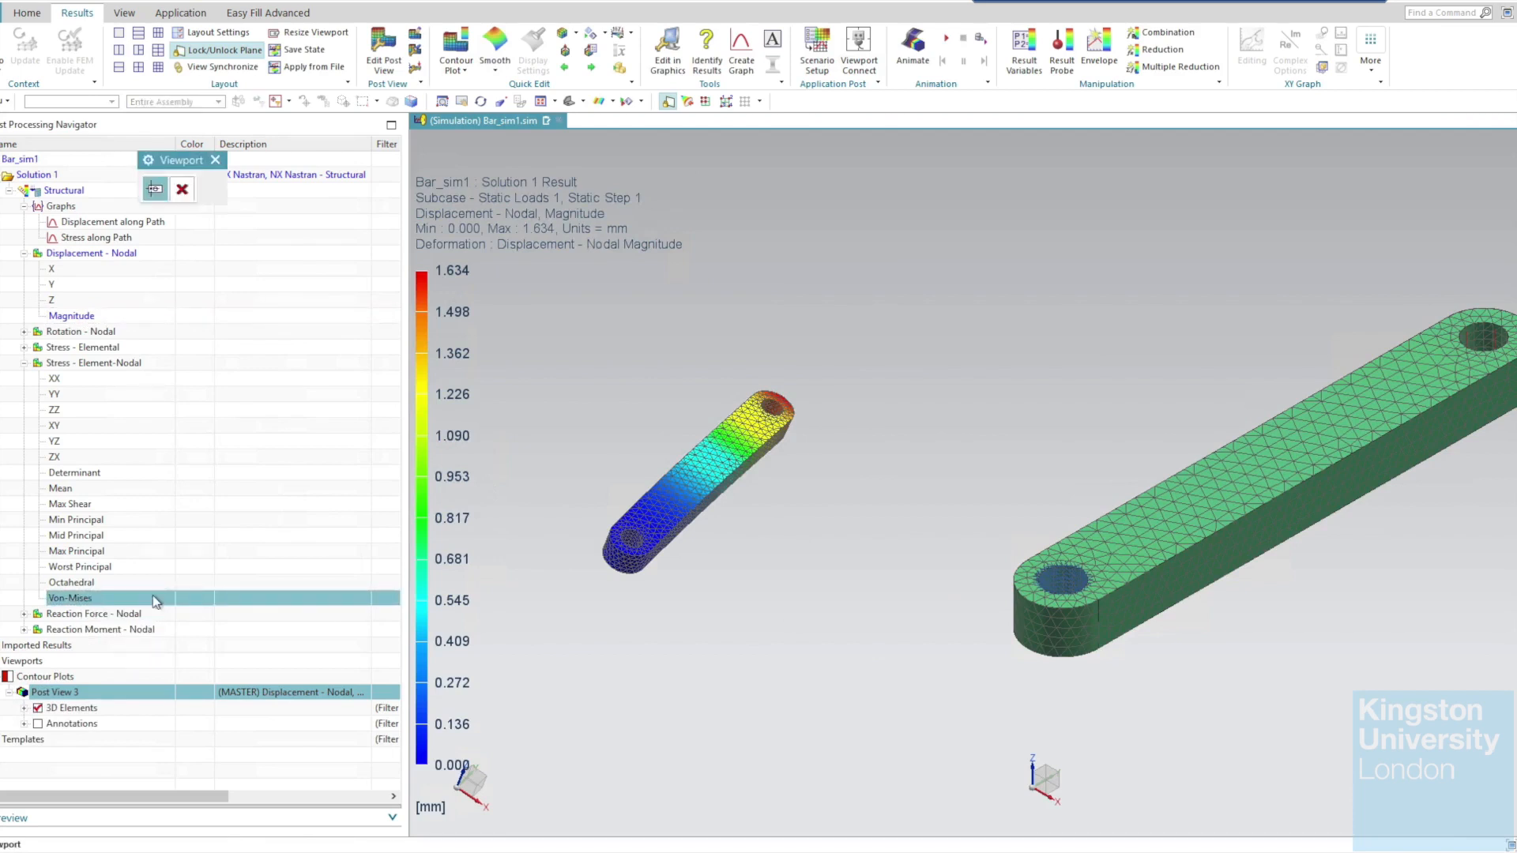
left_click(1176, 286)
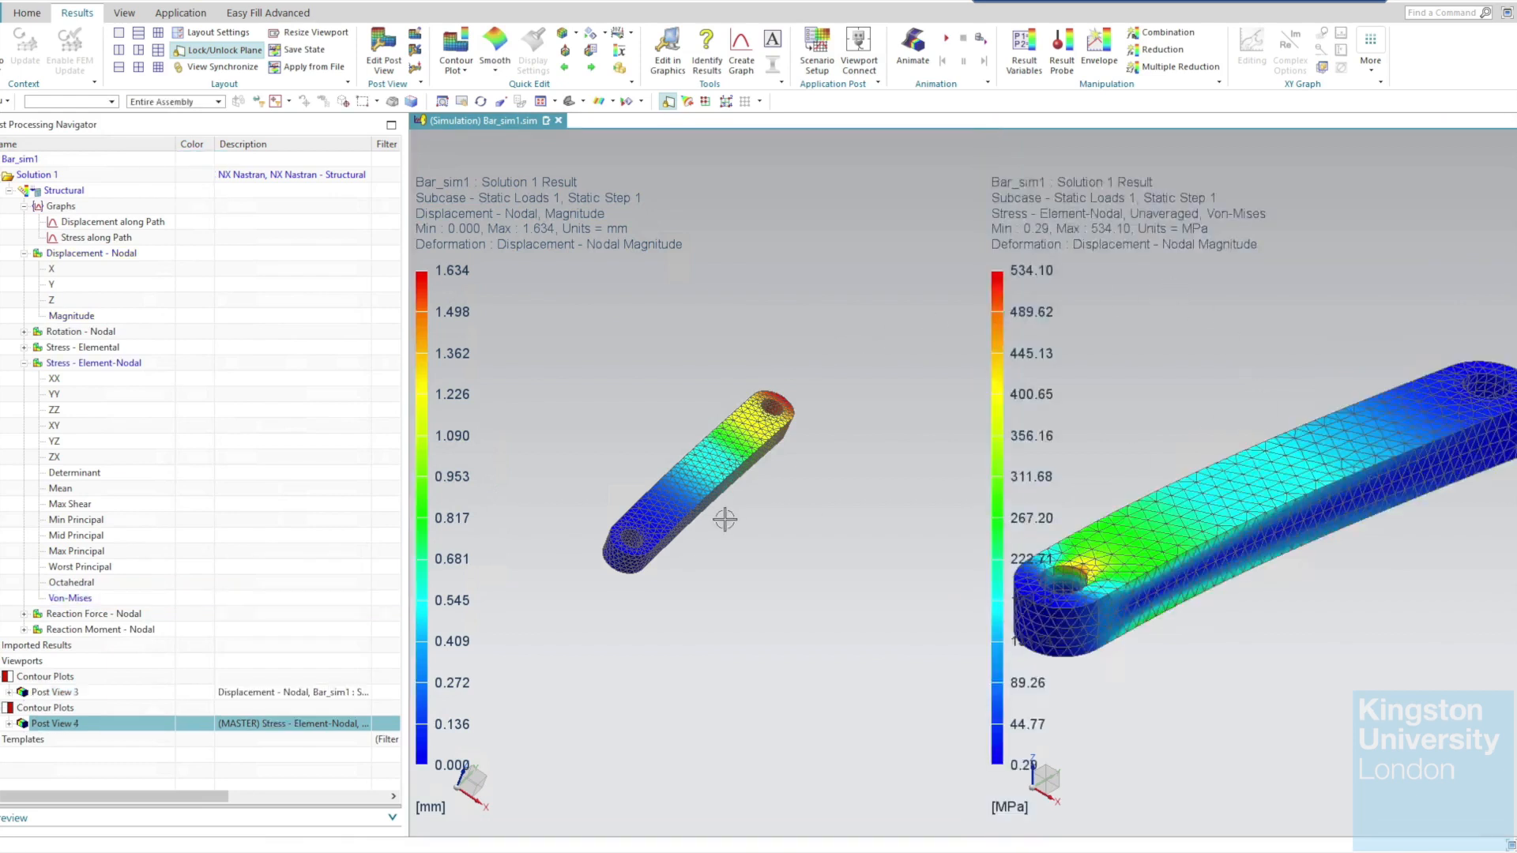
scroll(727, 522, "up", 3)
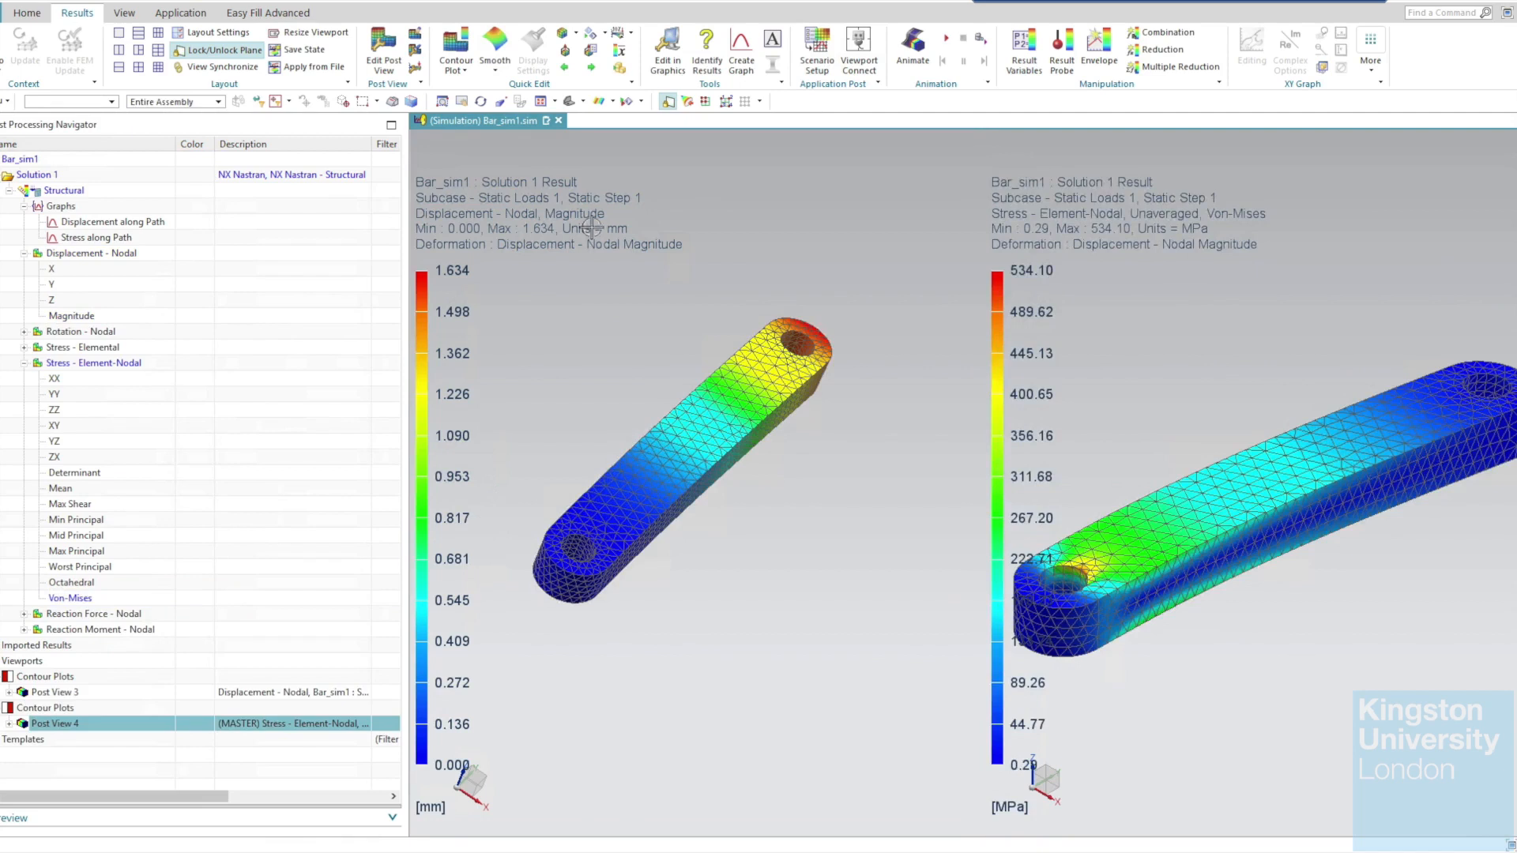
Switch the layout to three stacked viewports and plot the Stress - Element-Nodal Von-Mises result in the middle one.
scroll(1401, 441, "down", 3)
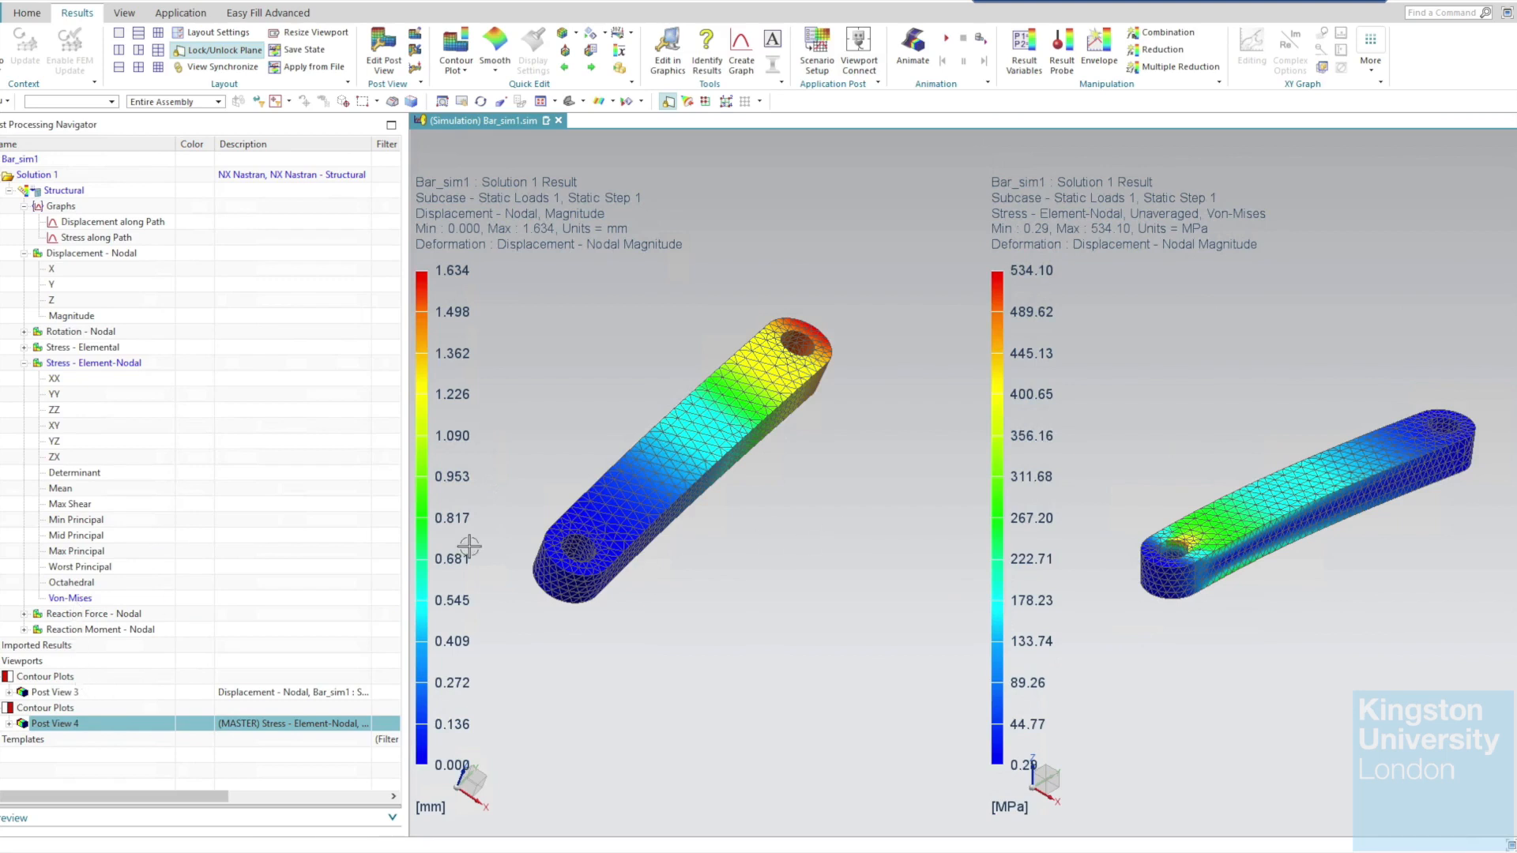
left_click(120, 33)
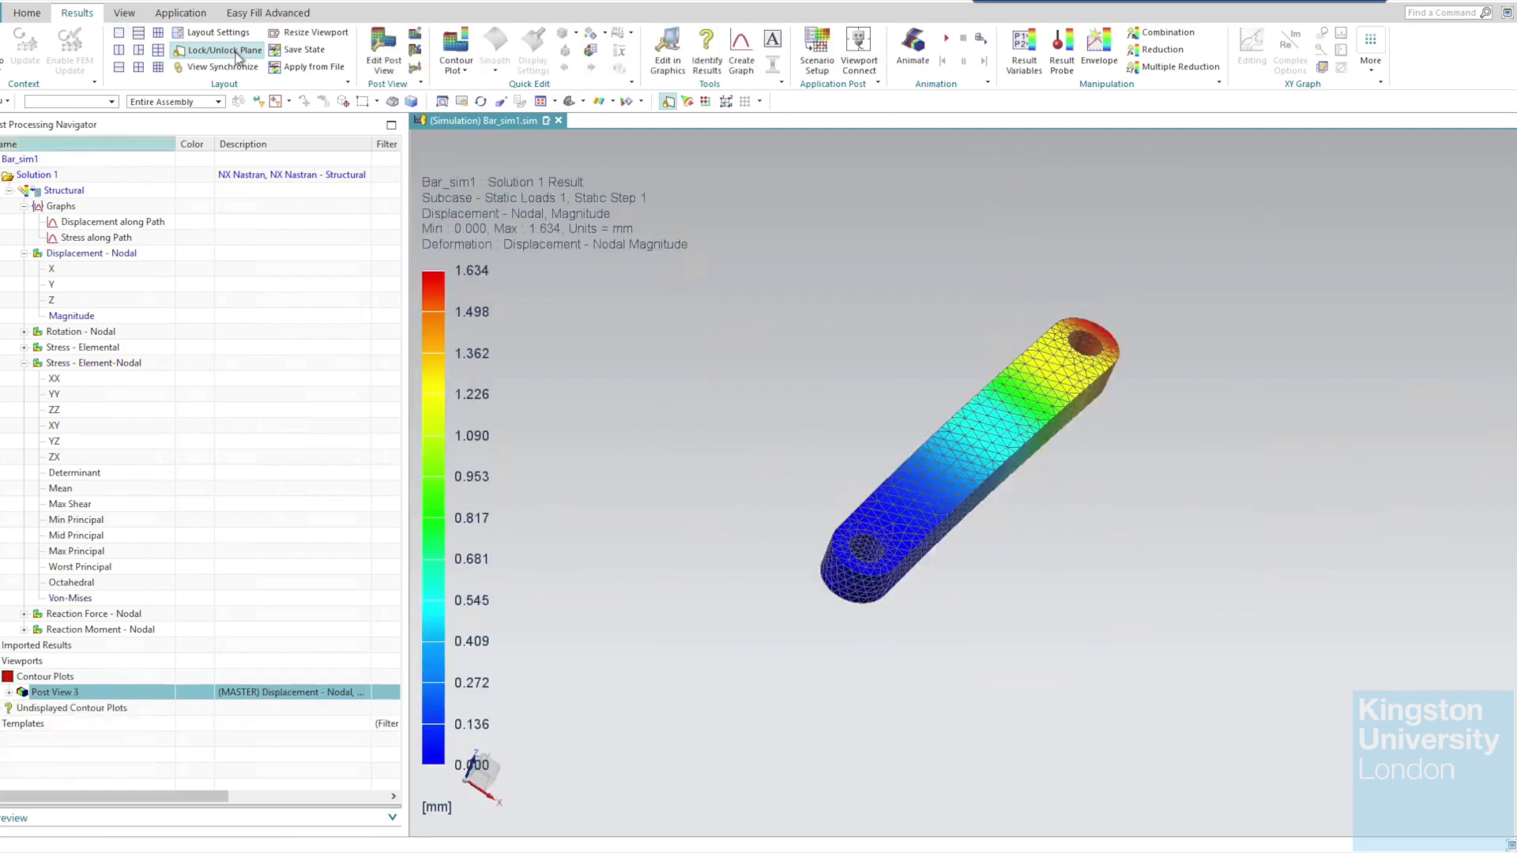
left_click(139, 35)
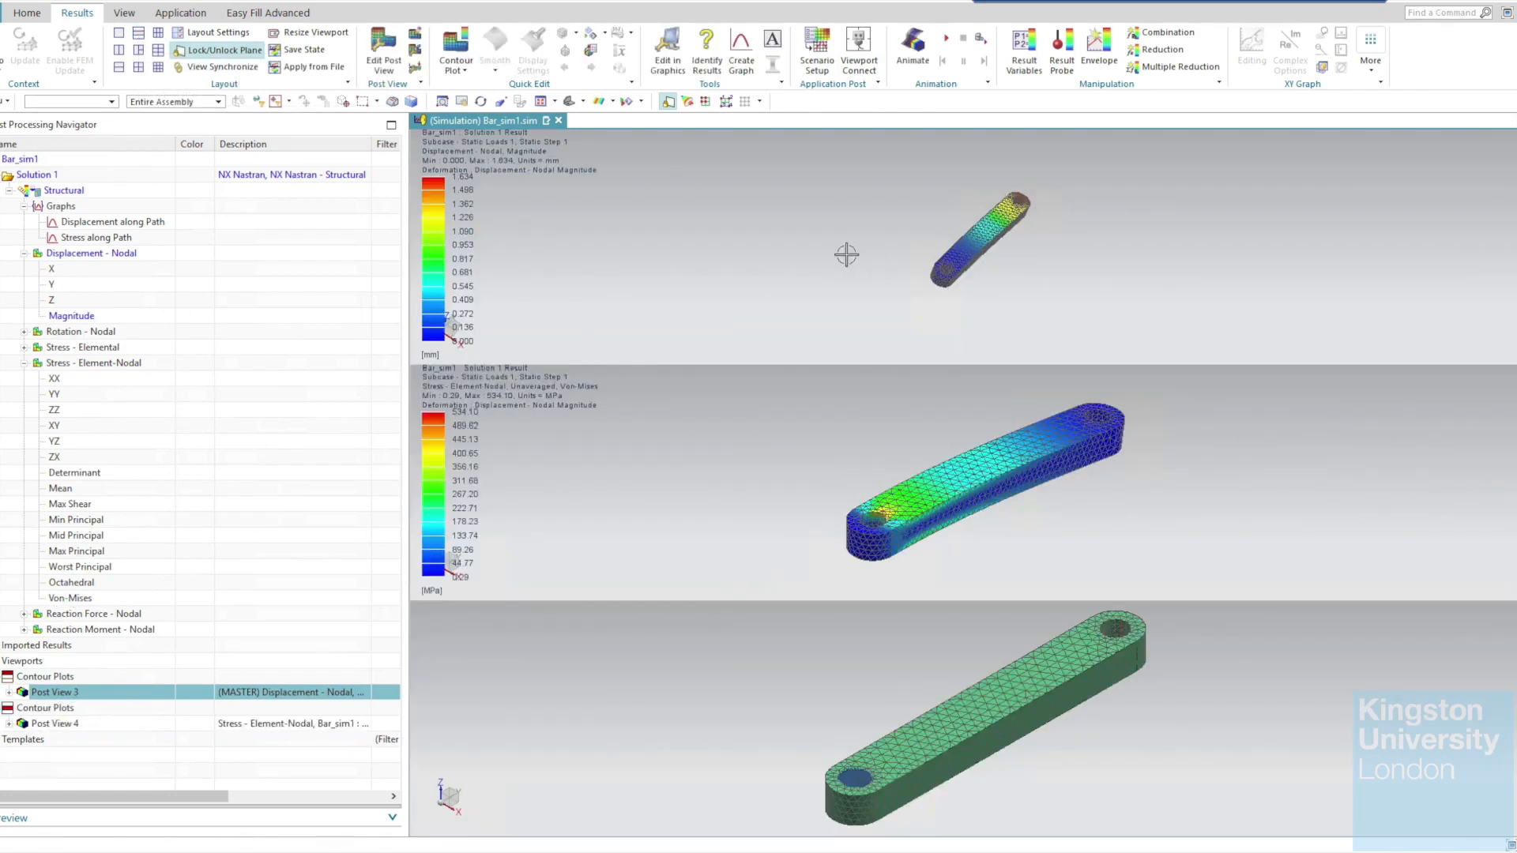
left_click(73, 316)
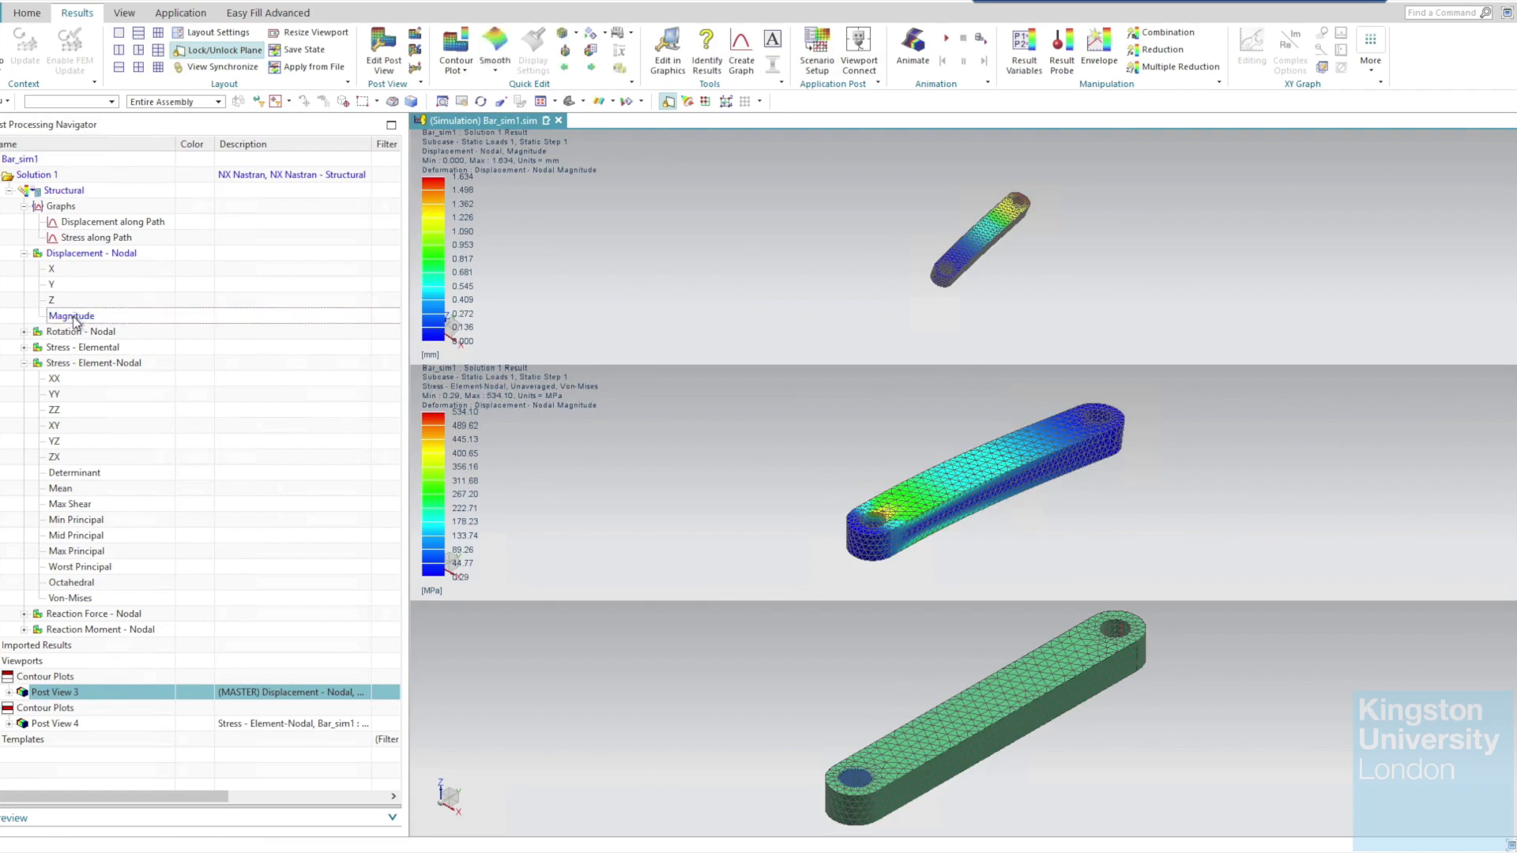
left_click(78, 600)
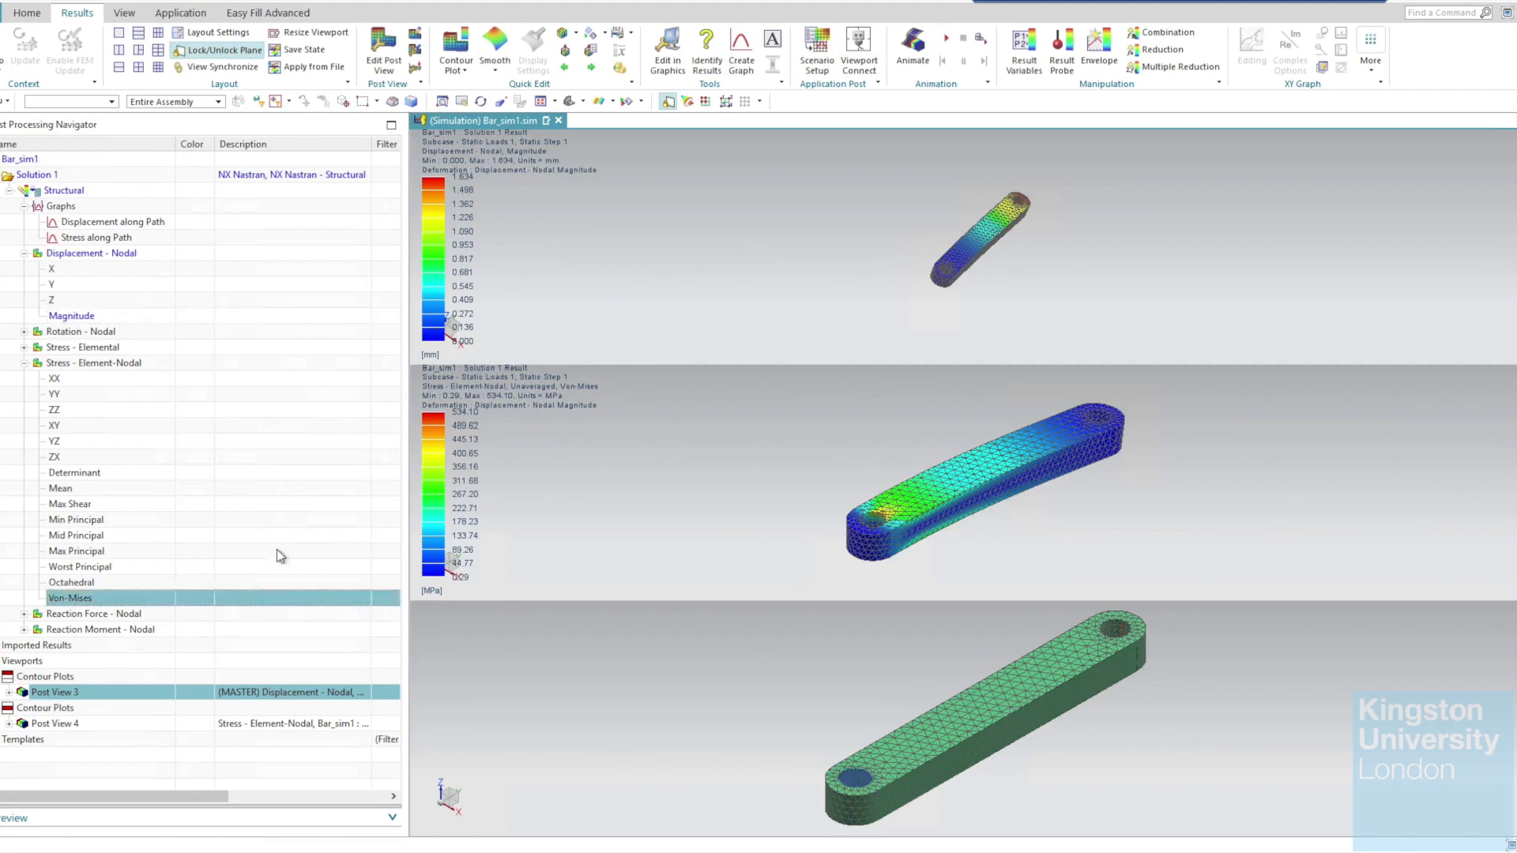
right_click(87, 603)
left_click(127, 631)
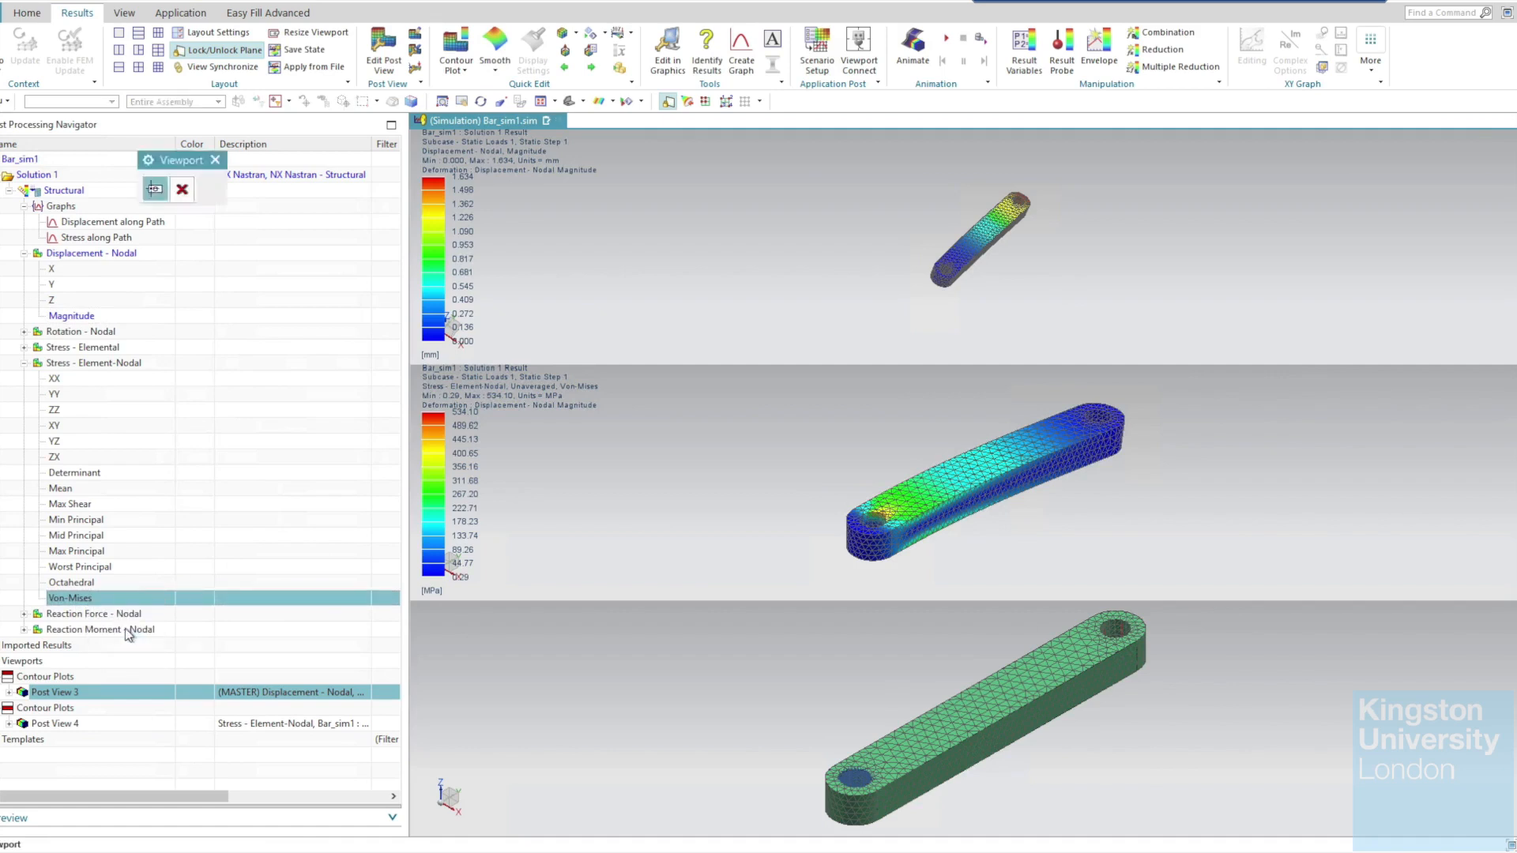
left_click(695, 478)
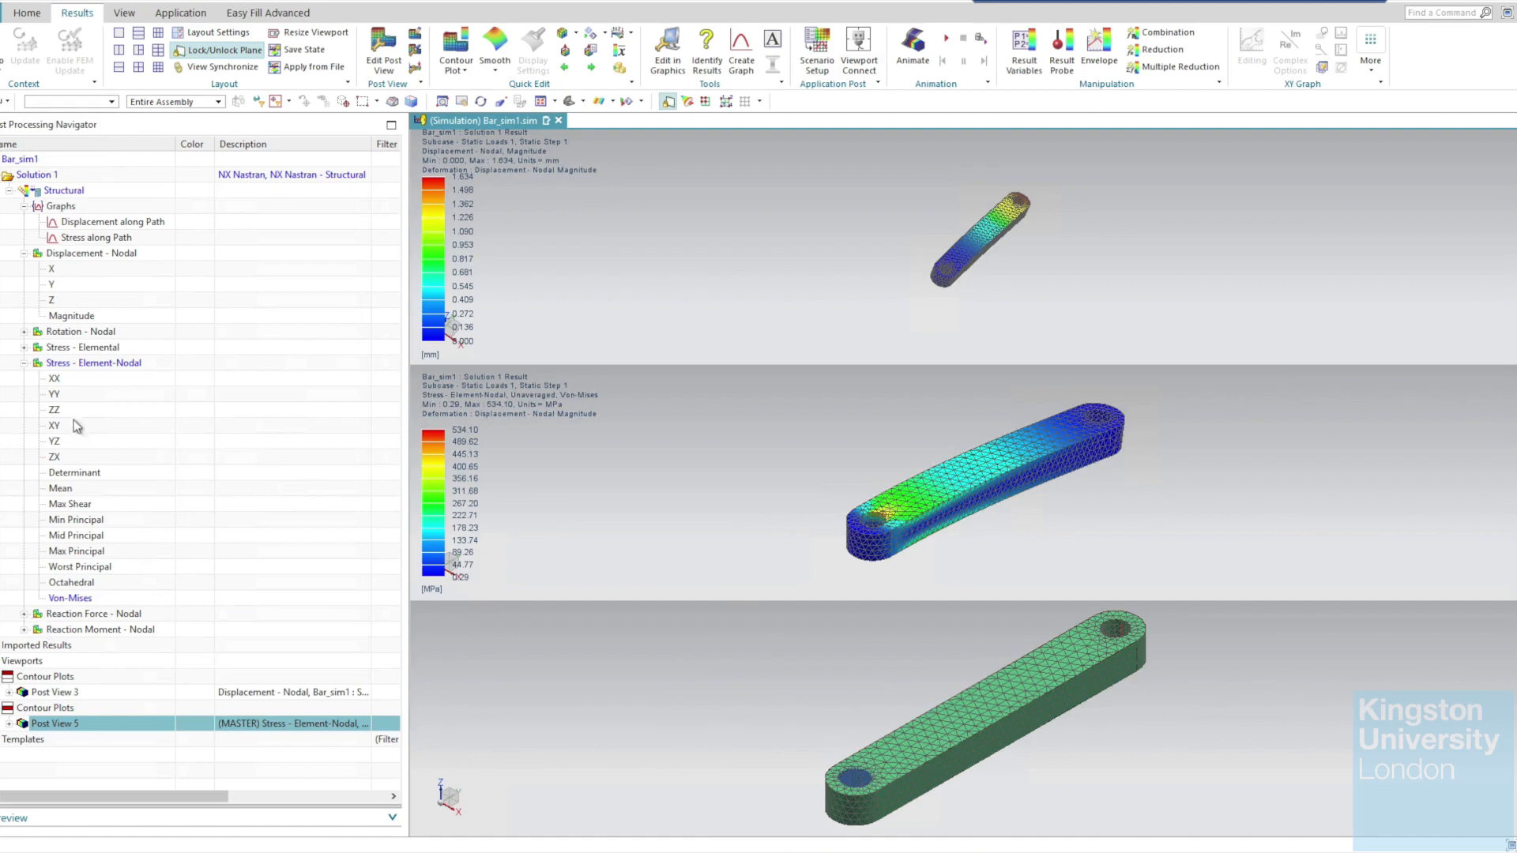
Plot the Reaction Force - Nodal Magnitude result in the lowest of the three stacked viewports.
left_click(25, 615)
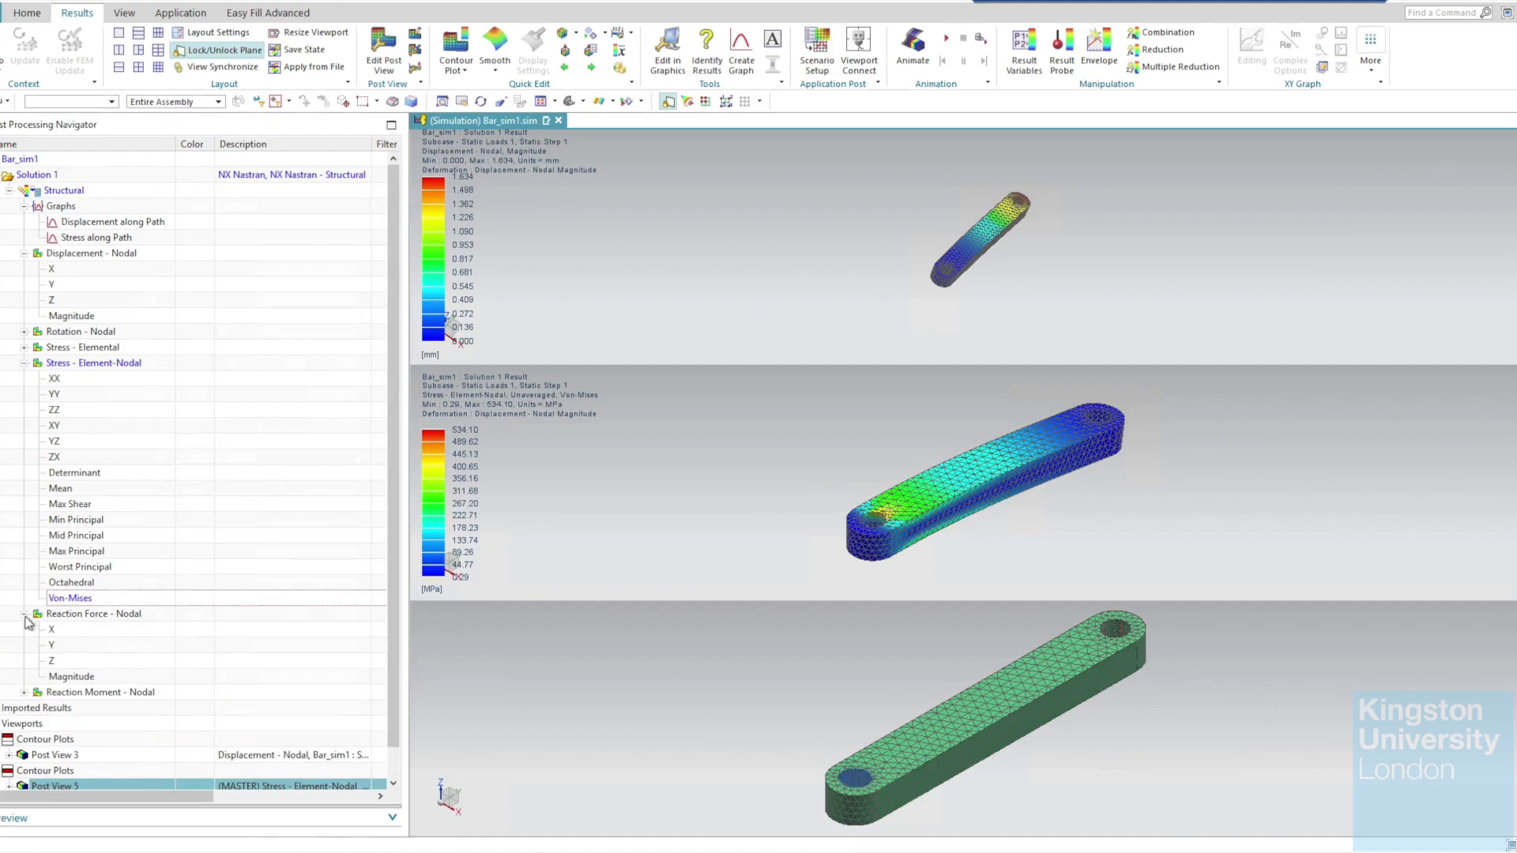
left_click(67, 677)
right_click(79, 678)
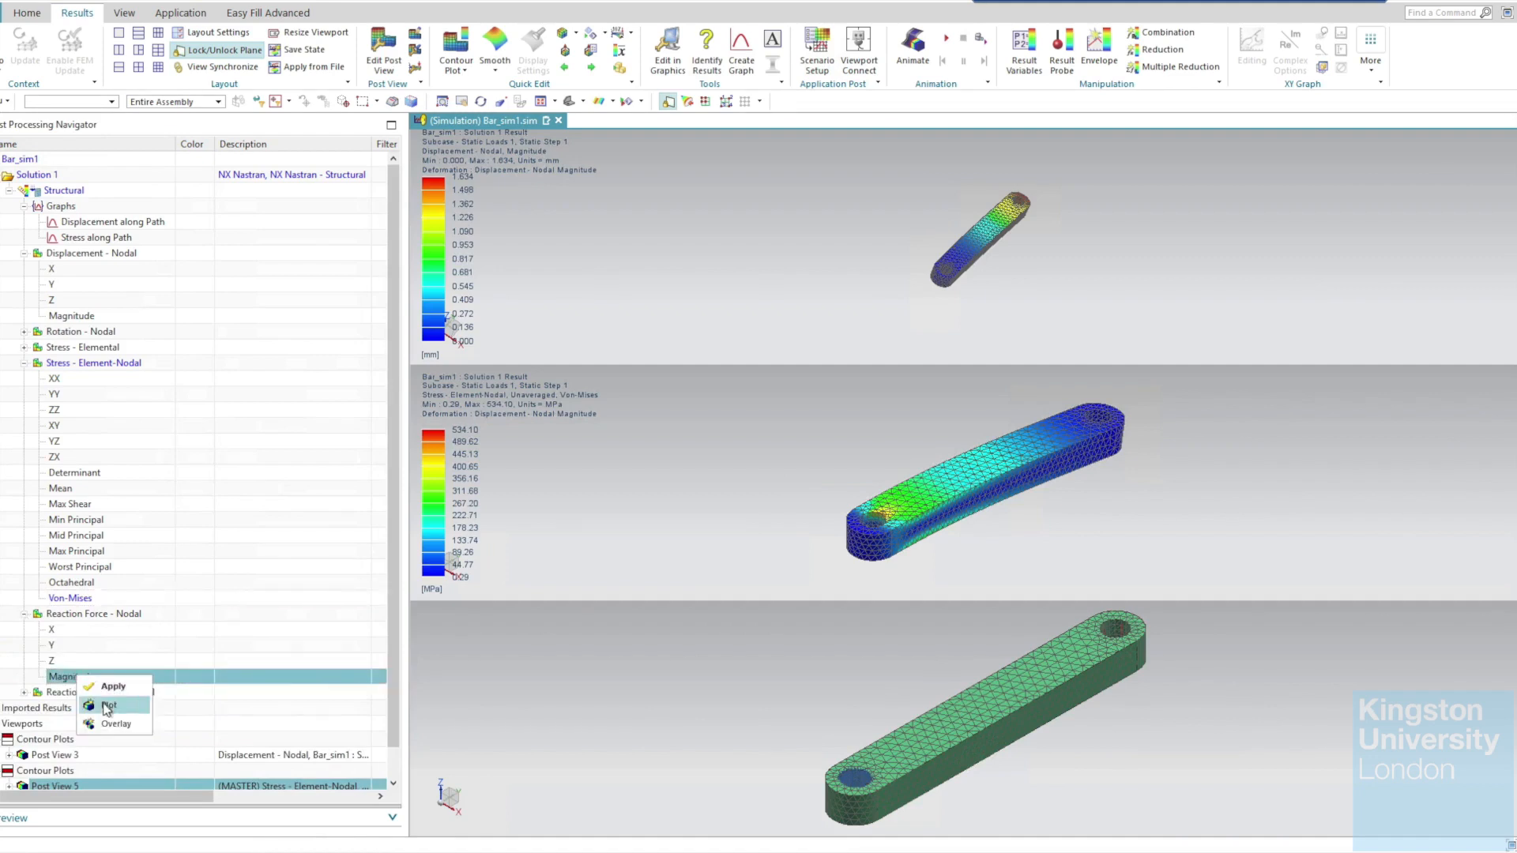
left_click(107, 714)
left_click(853, 691)
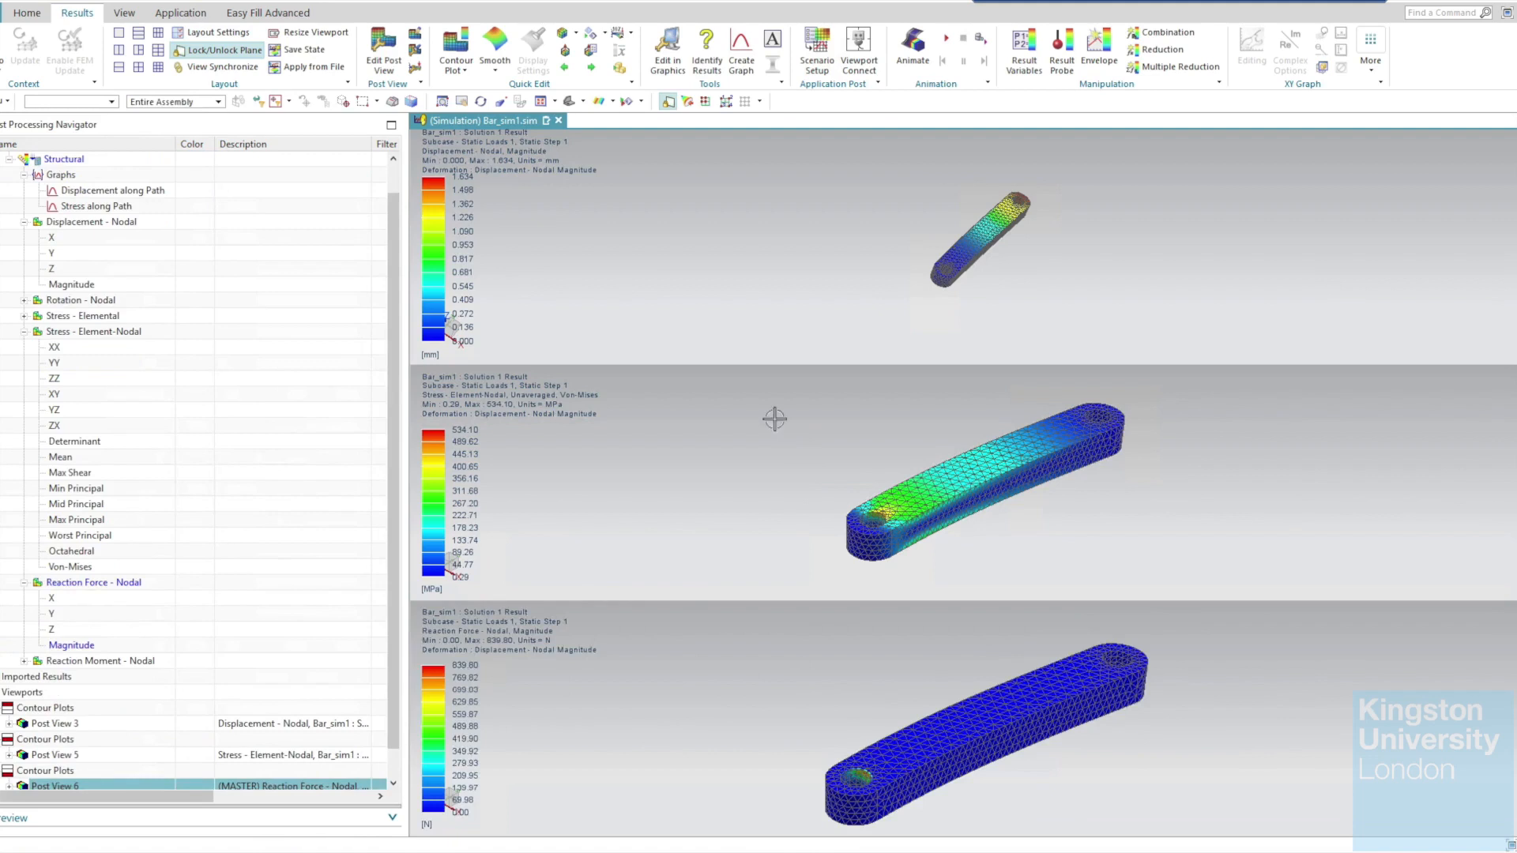
Return to a single viewport, plot the Stress - Element-Nodal Von-Mises result and show the whole bar in a standard view orientation.
left_click(120, 33)
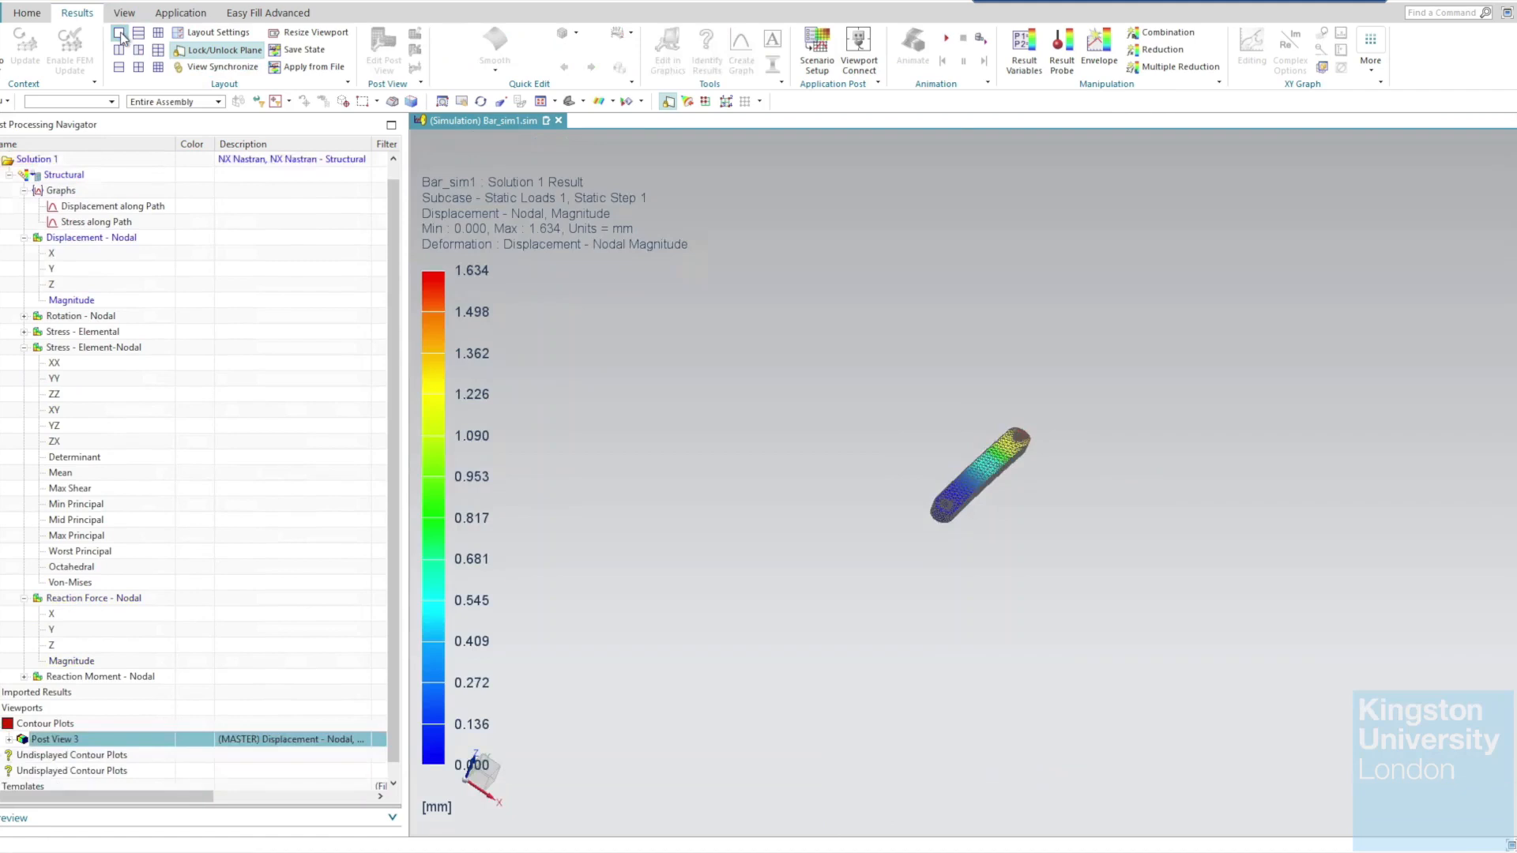
double_click(70, 583)
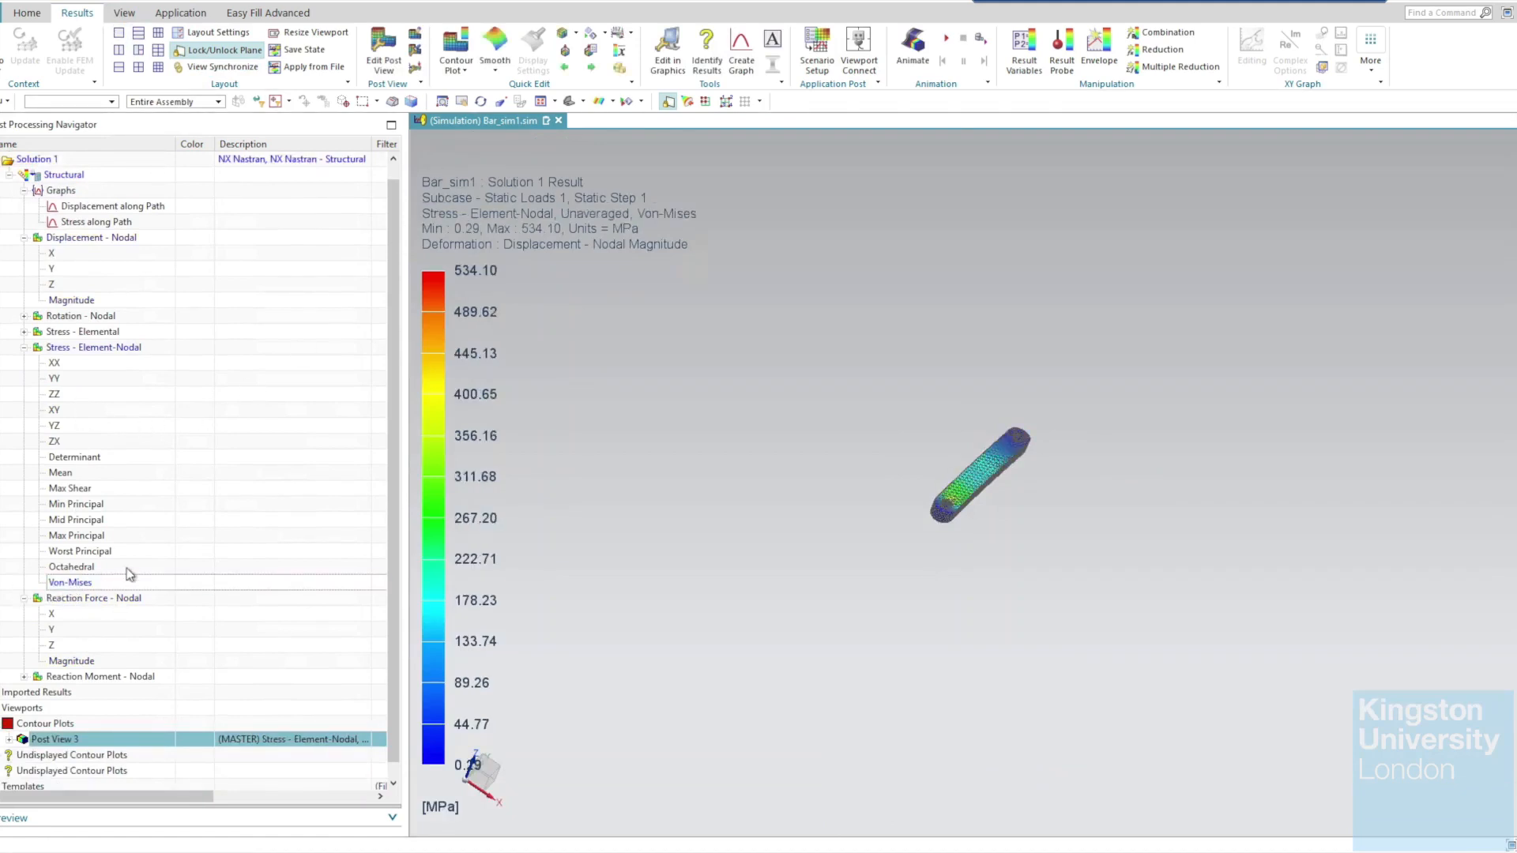
left_click(24, 599)
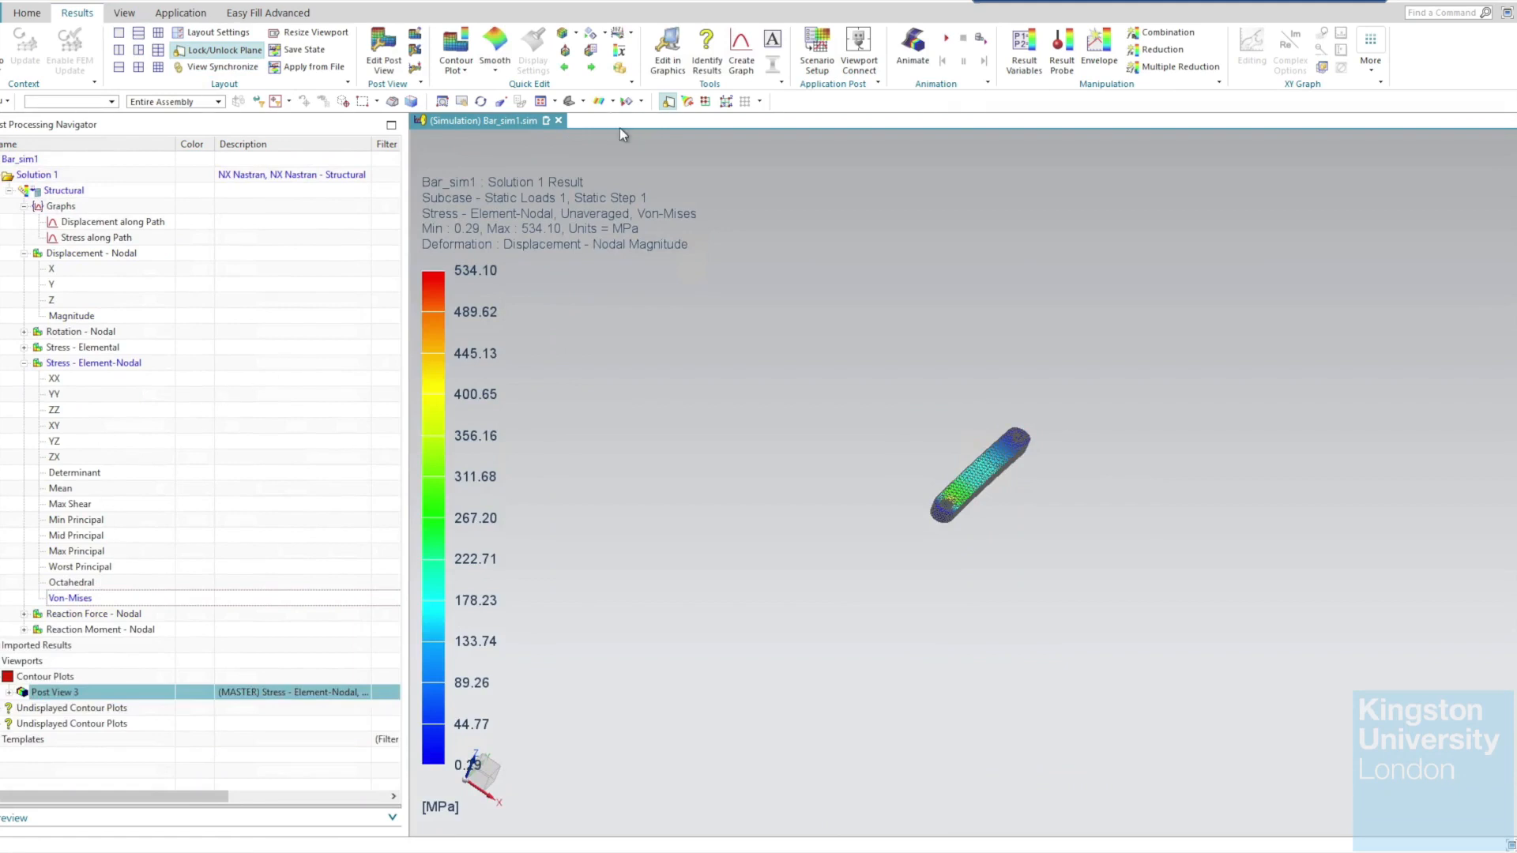
left_click(569, 101)
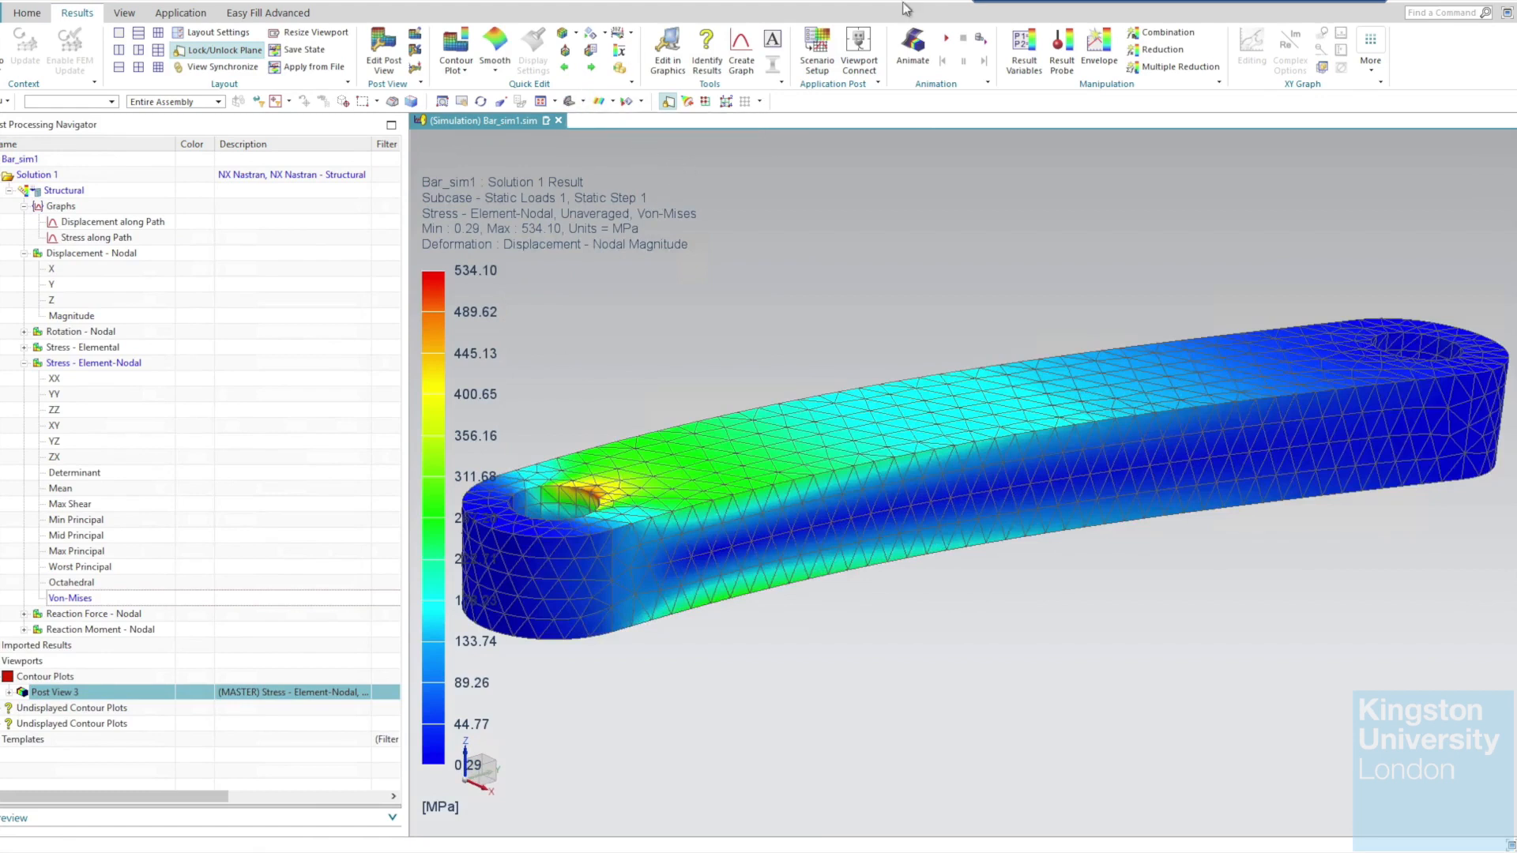
Animate the Von-Mises stress result with linear style and 8 frames, and set the synchronized frame delay to 100 ms.
left_click(914, 63)
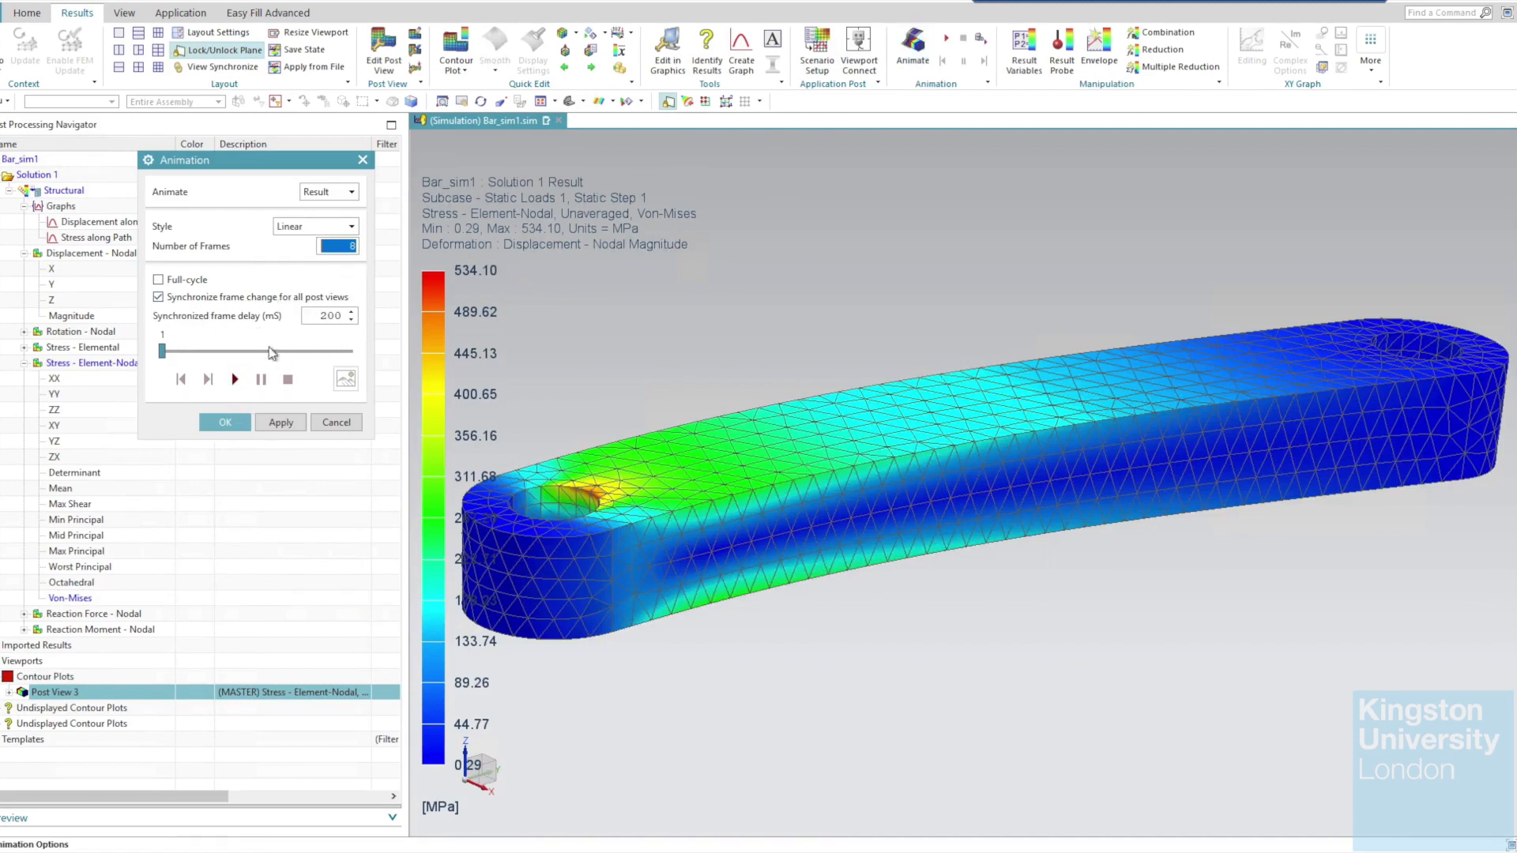
left_click(236, 381)
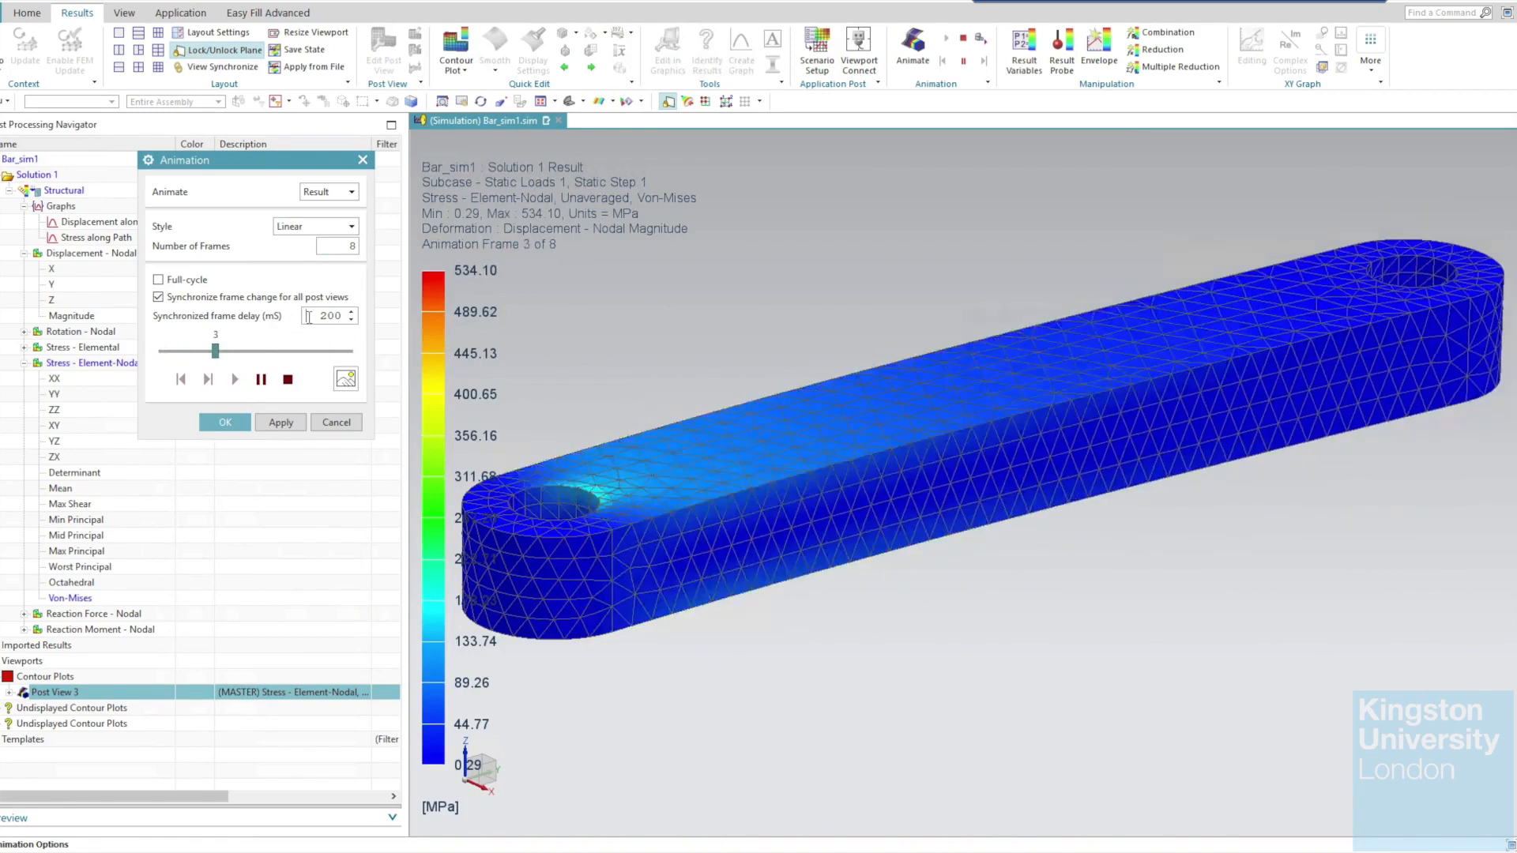
double_click(336, 316)
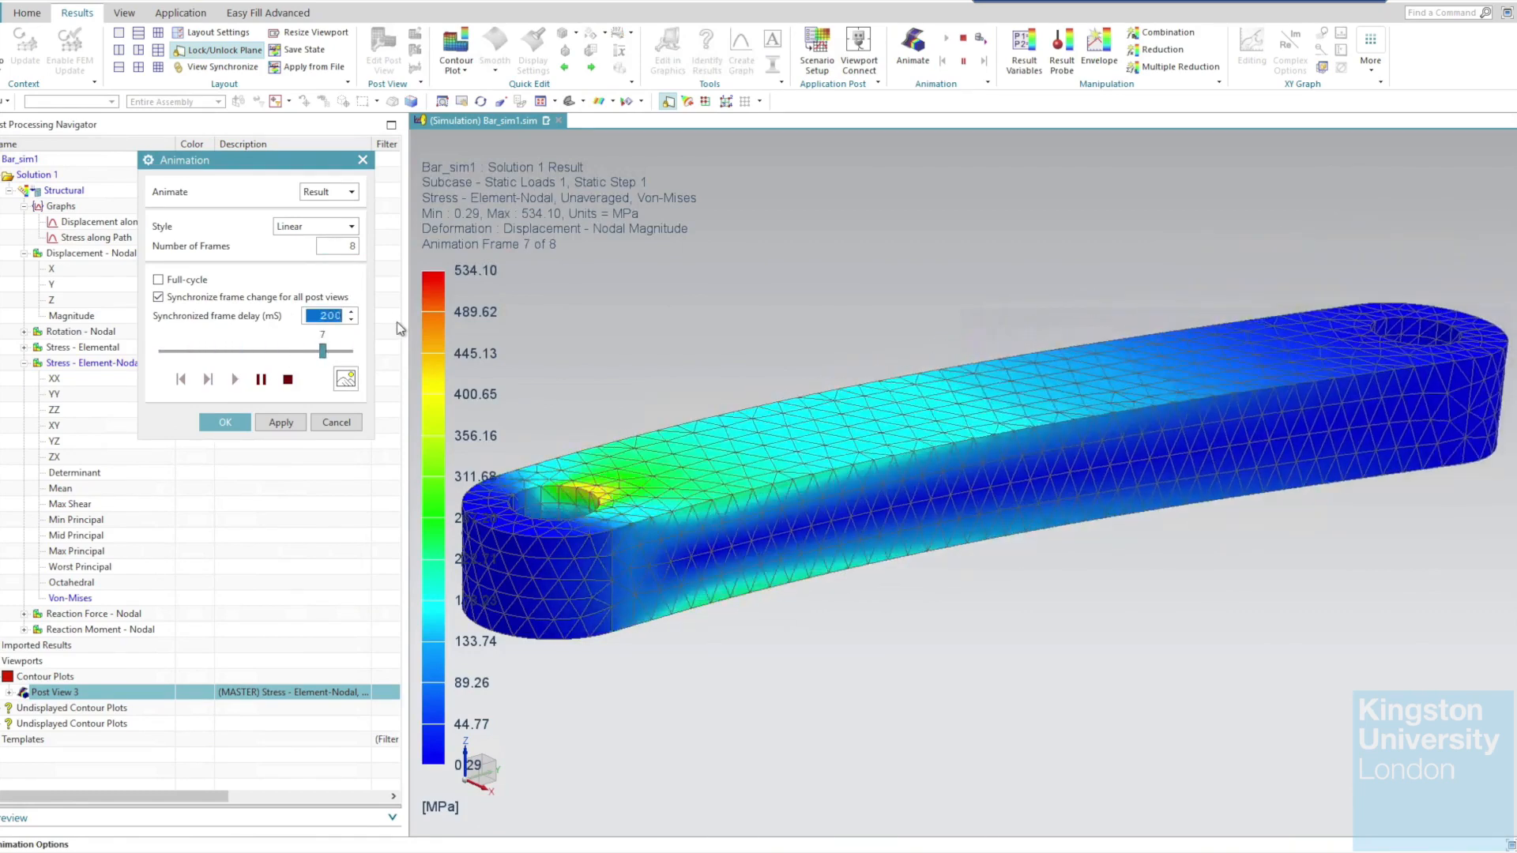
type("100")
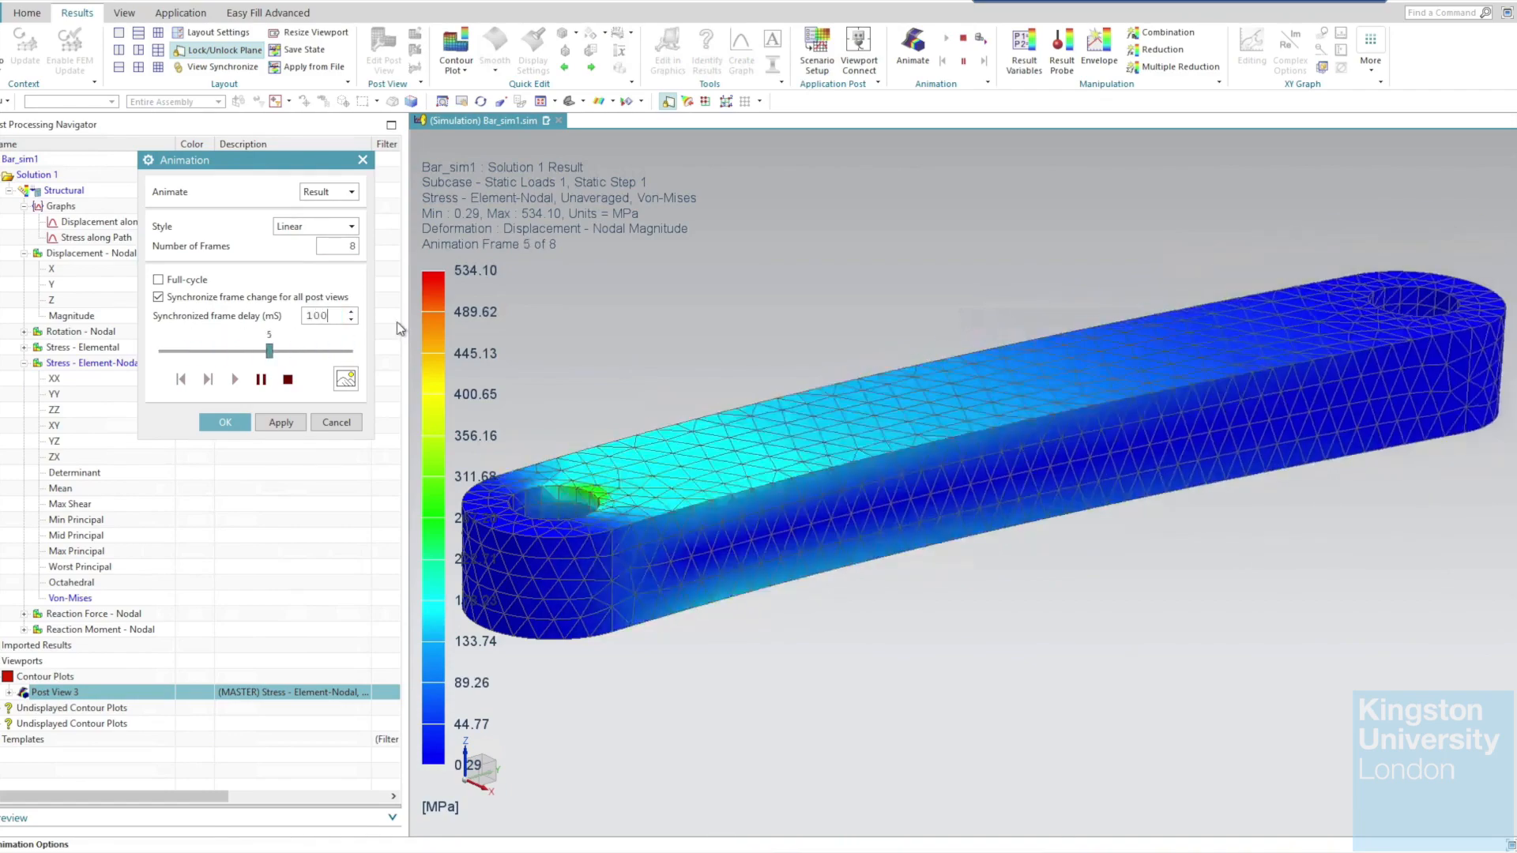
left_click(281, 422)
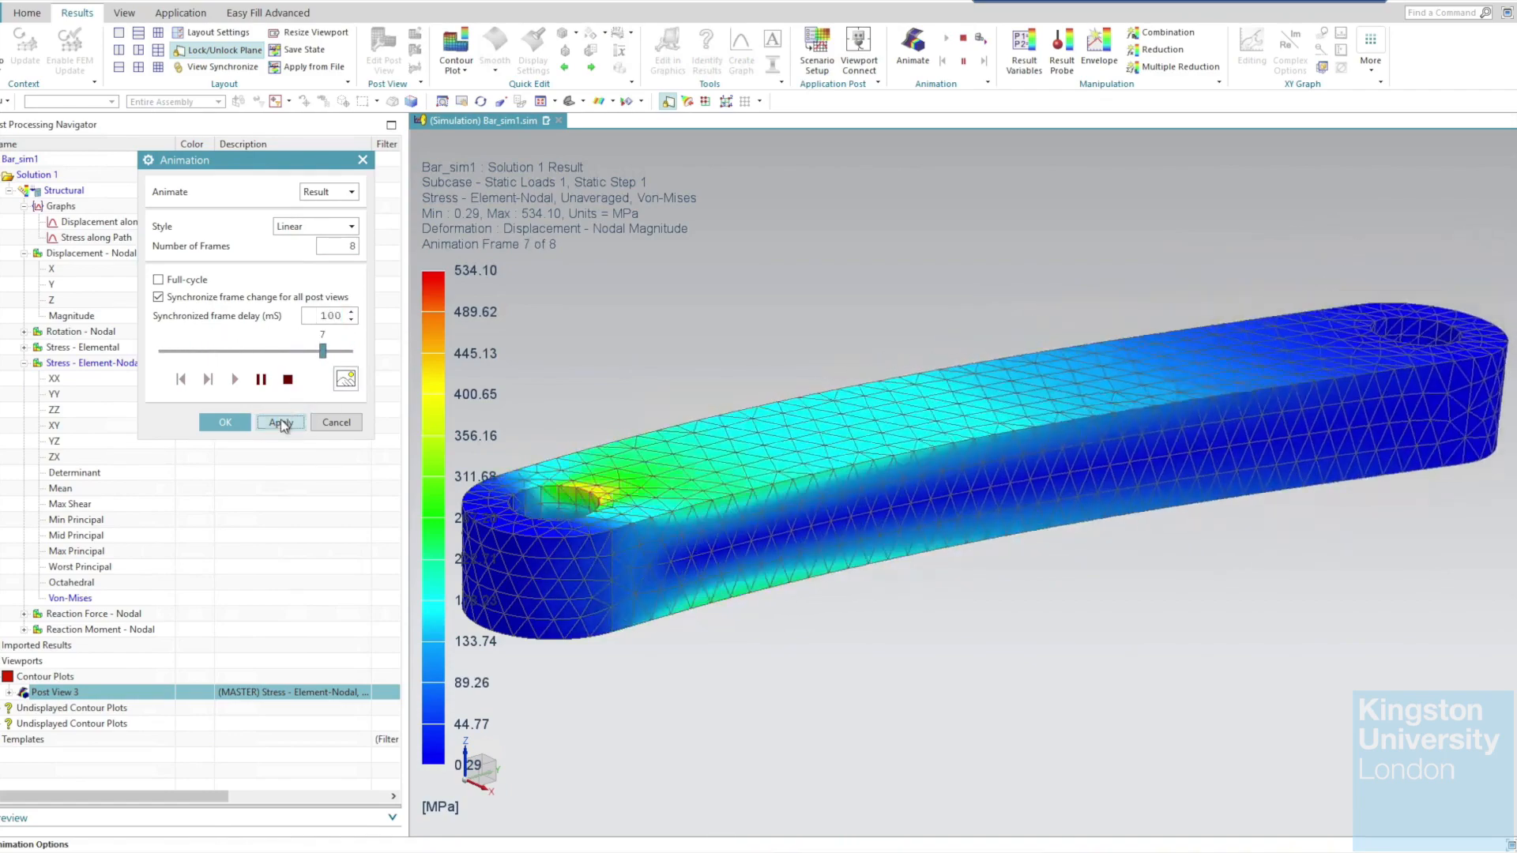
Set the animation's synchronized frame delay to 500 ms, replay the Von-Mises animation and stop it.
double_click(328, 316)
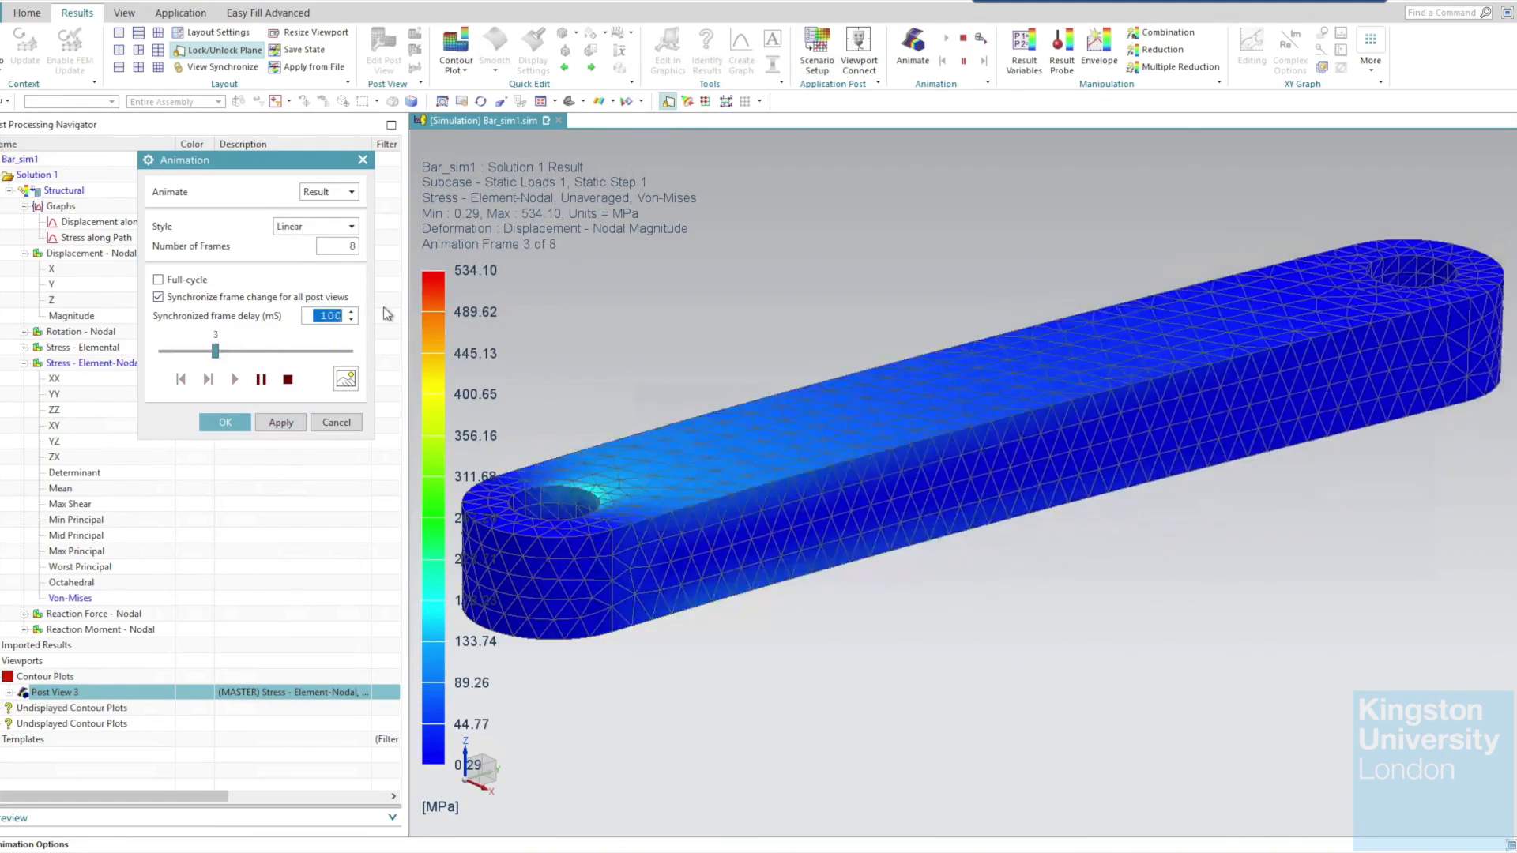
type("5000")
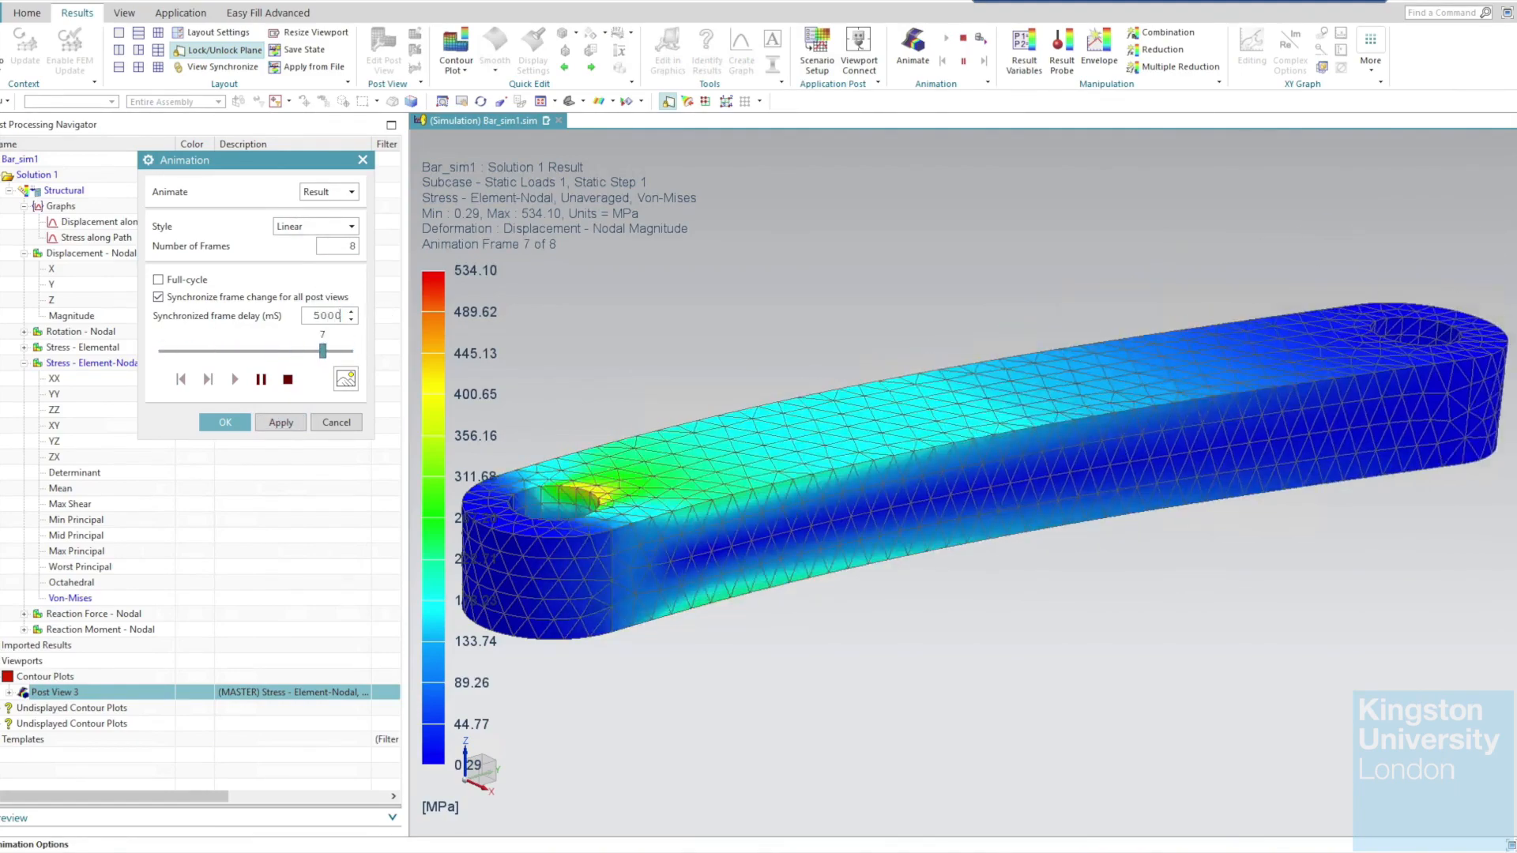
left_click(293, 424)
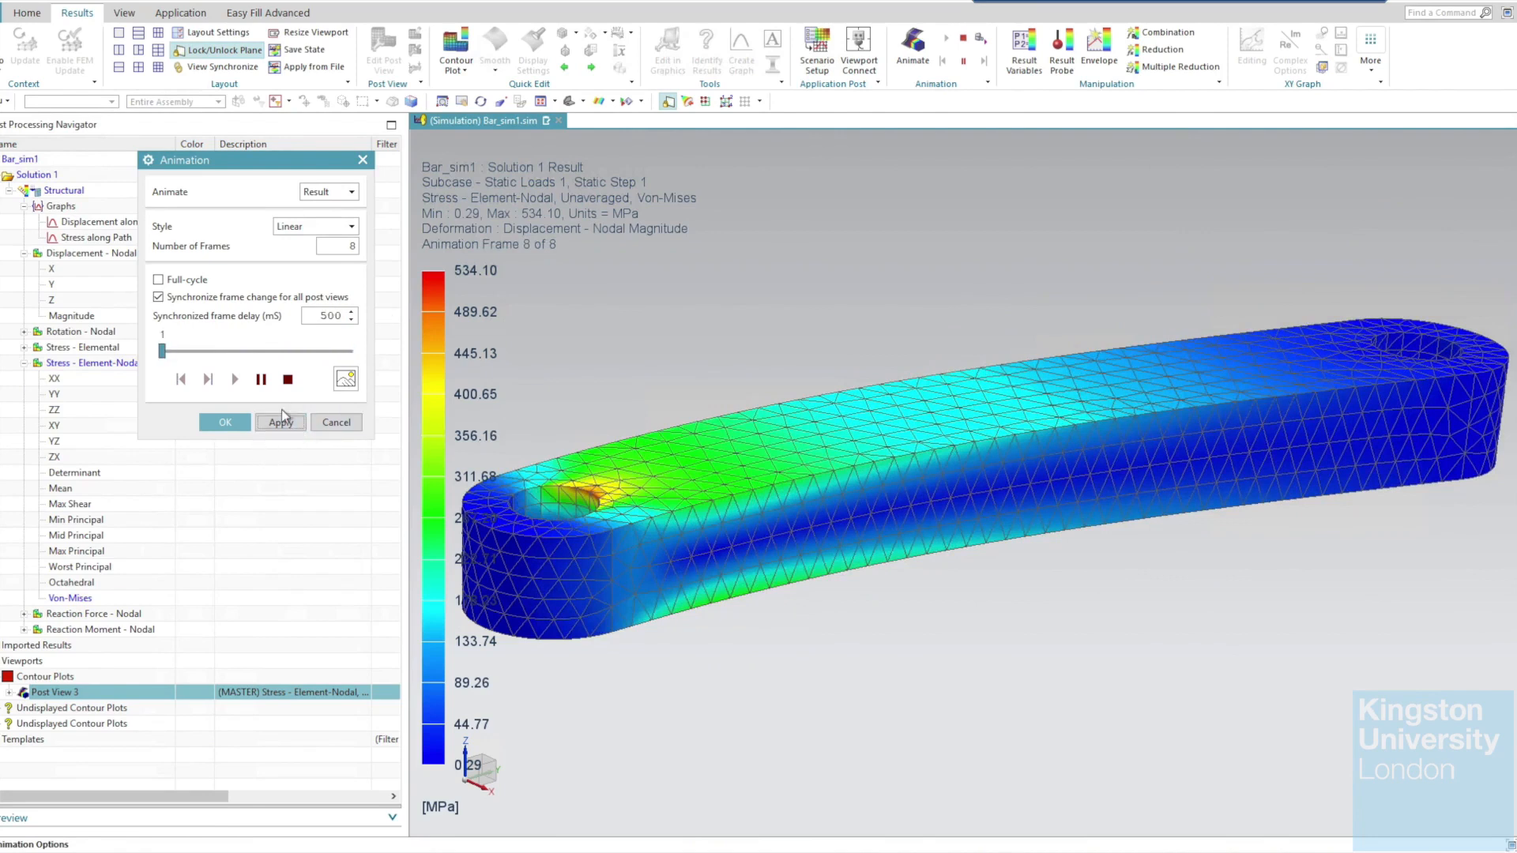
left_click(288, 380)
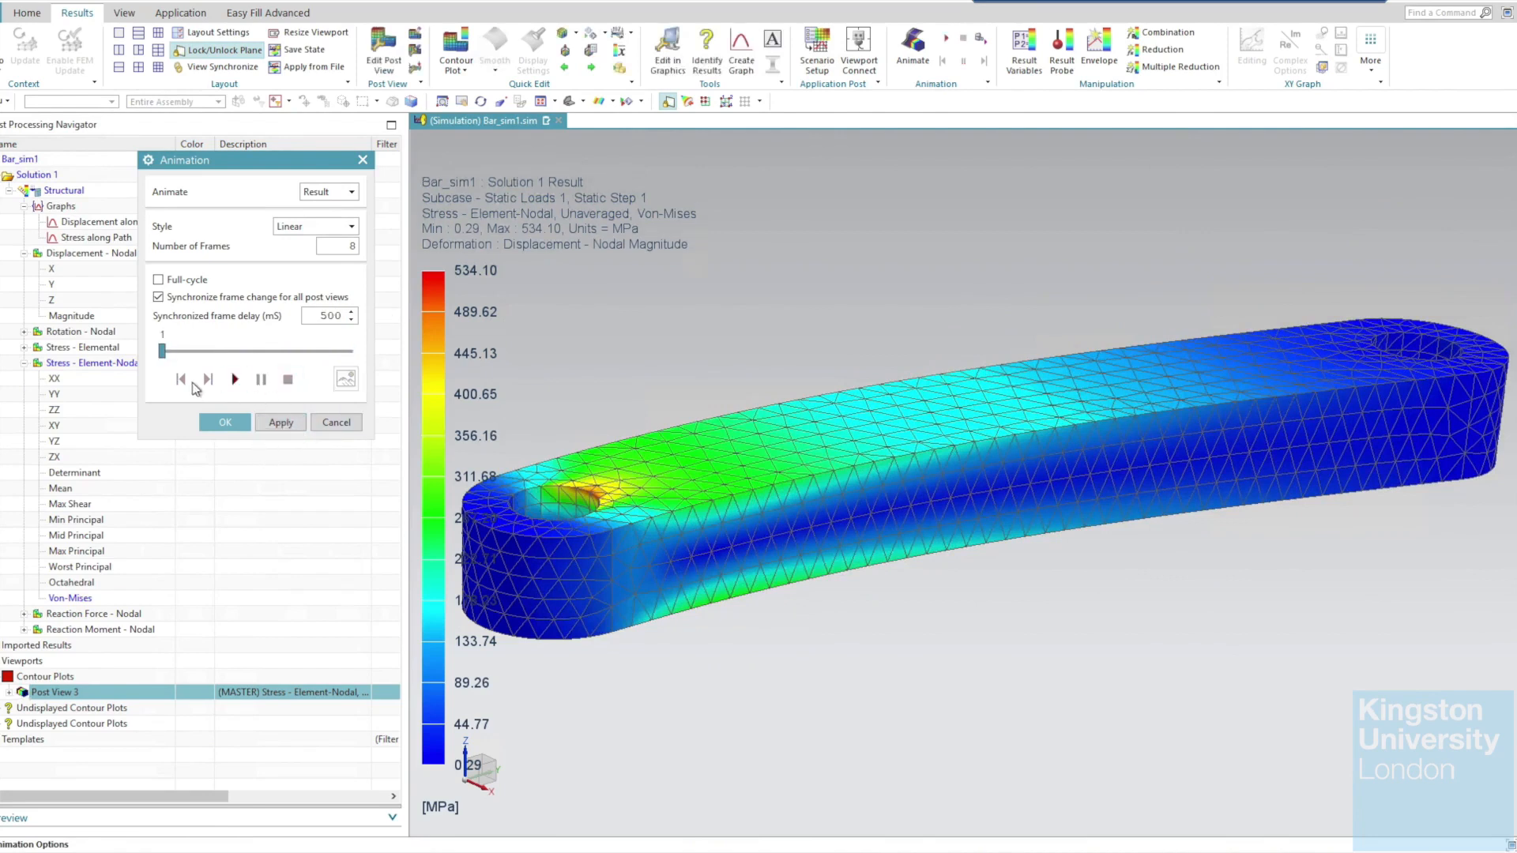
left_click(235, 380)
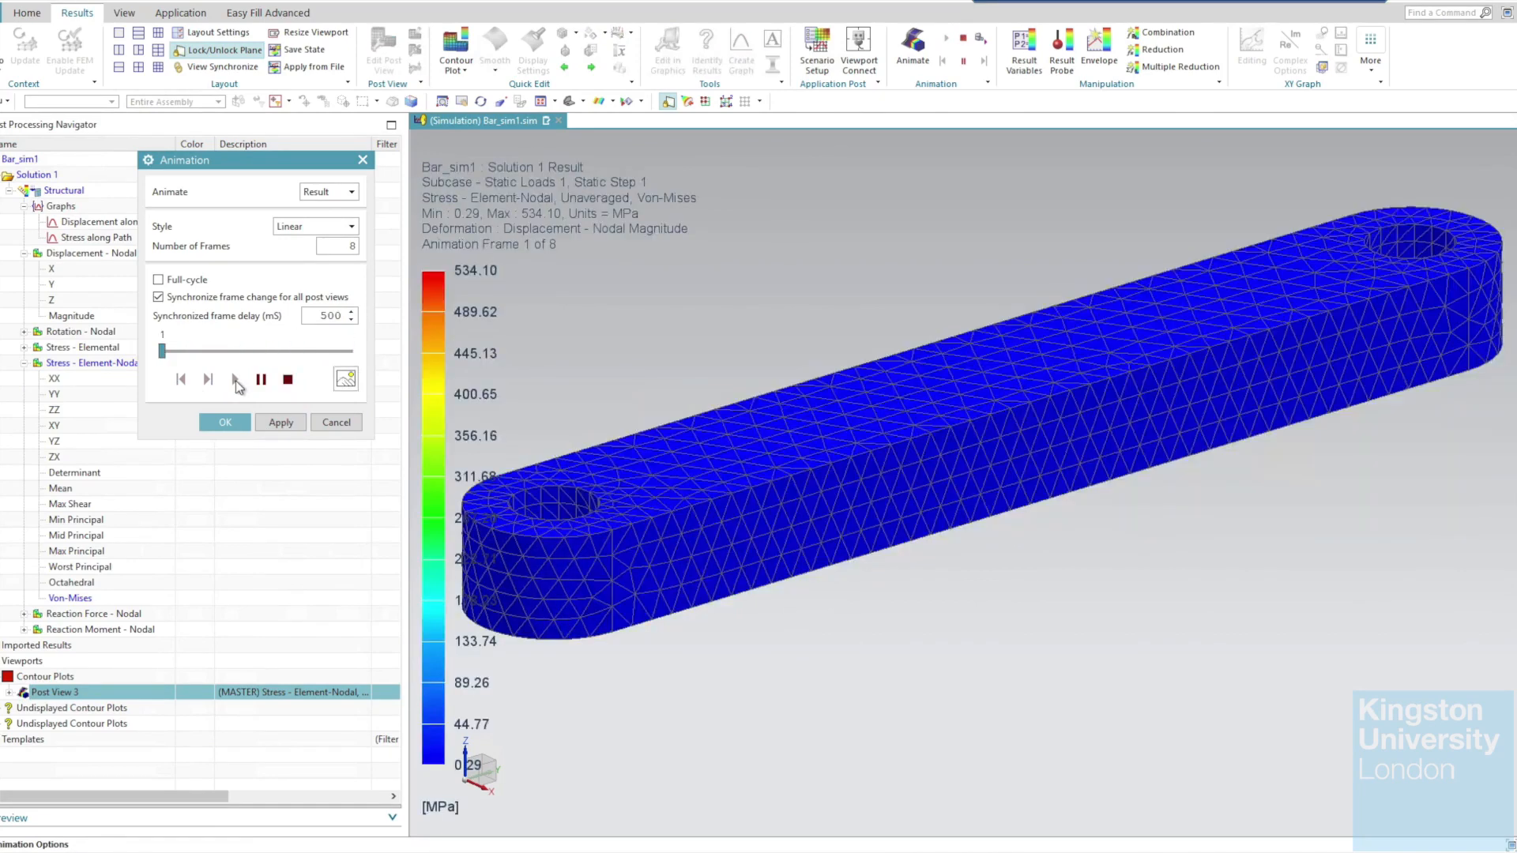
left_click(225, 422)
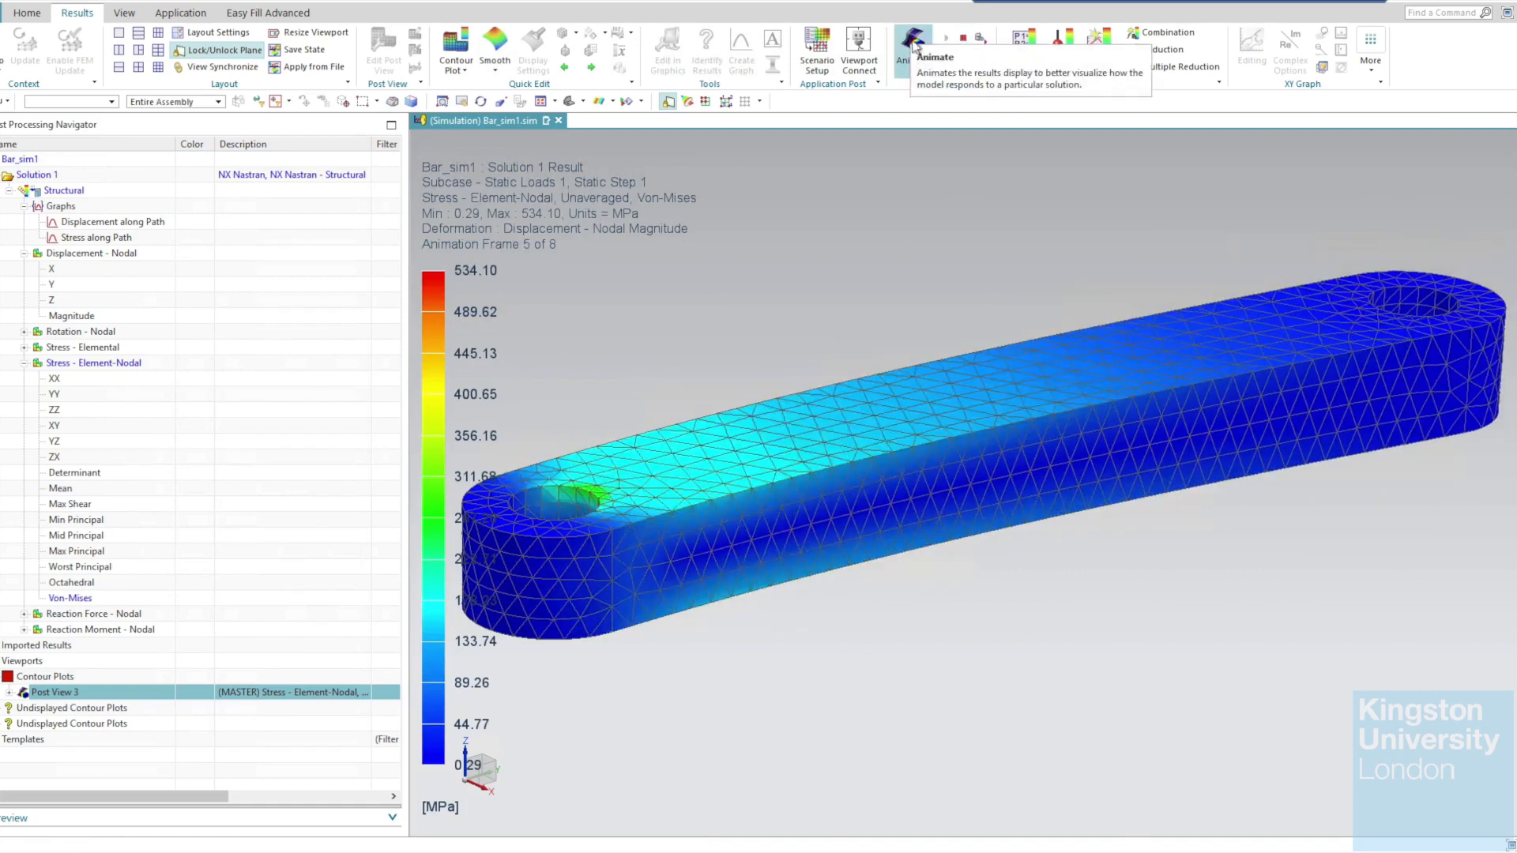
left_click(963, 39)
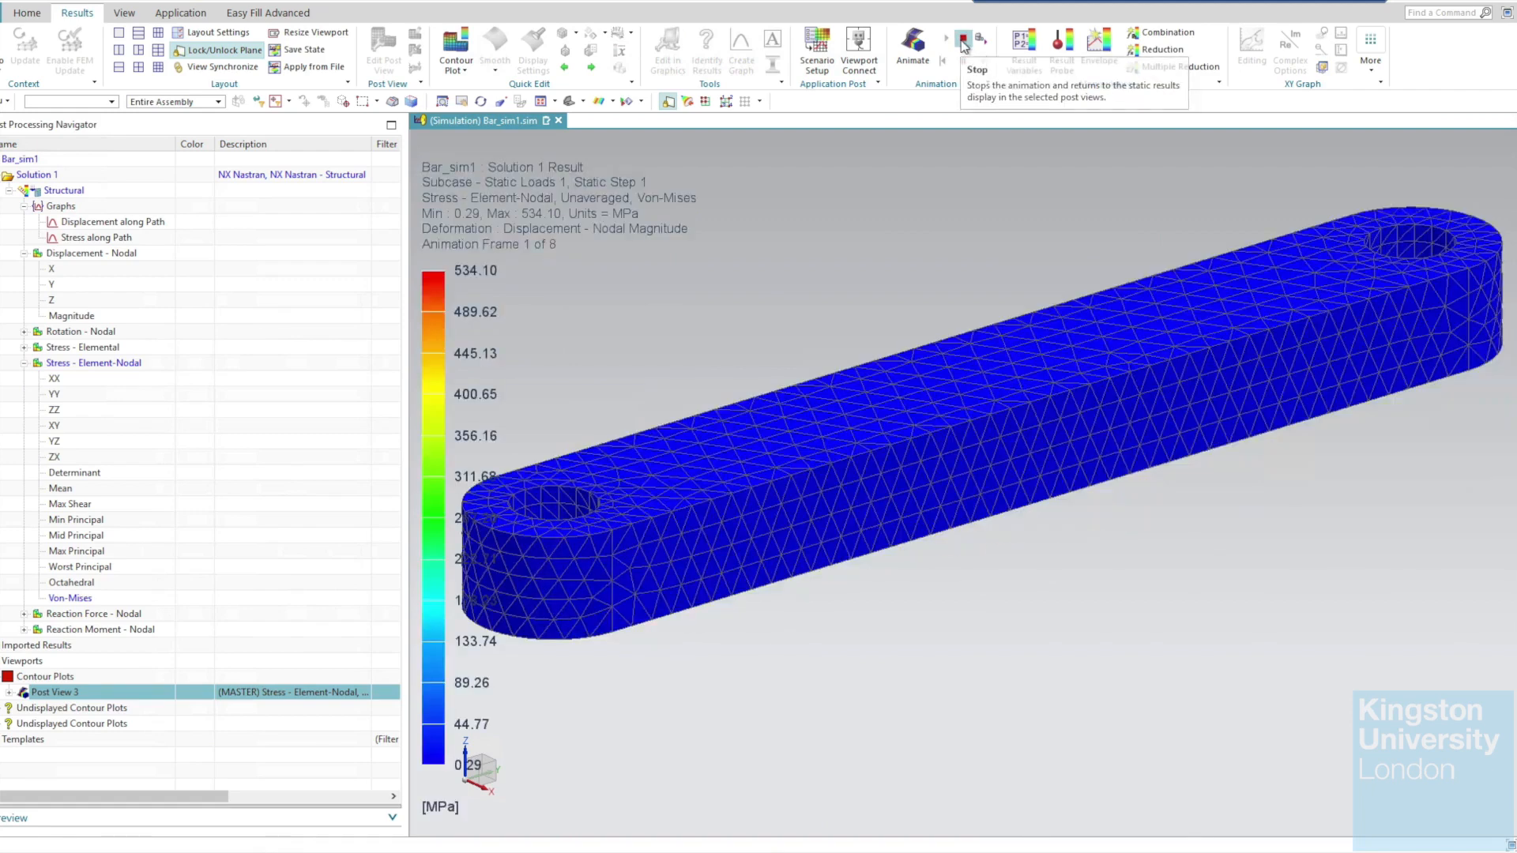
Plot the Displacement - Nodal Magnitude result, play its animation and stop it.
double_click(80, 318)
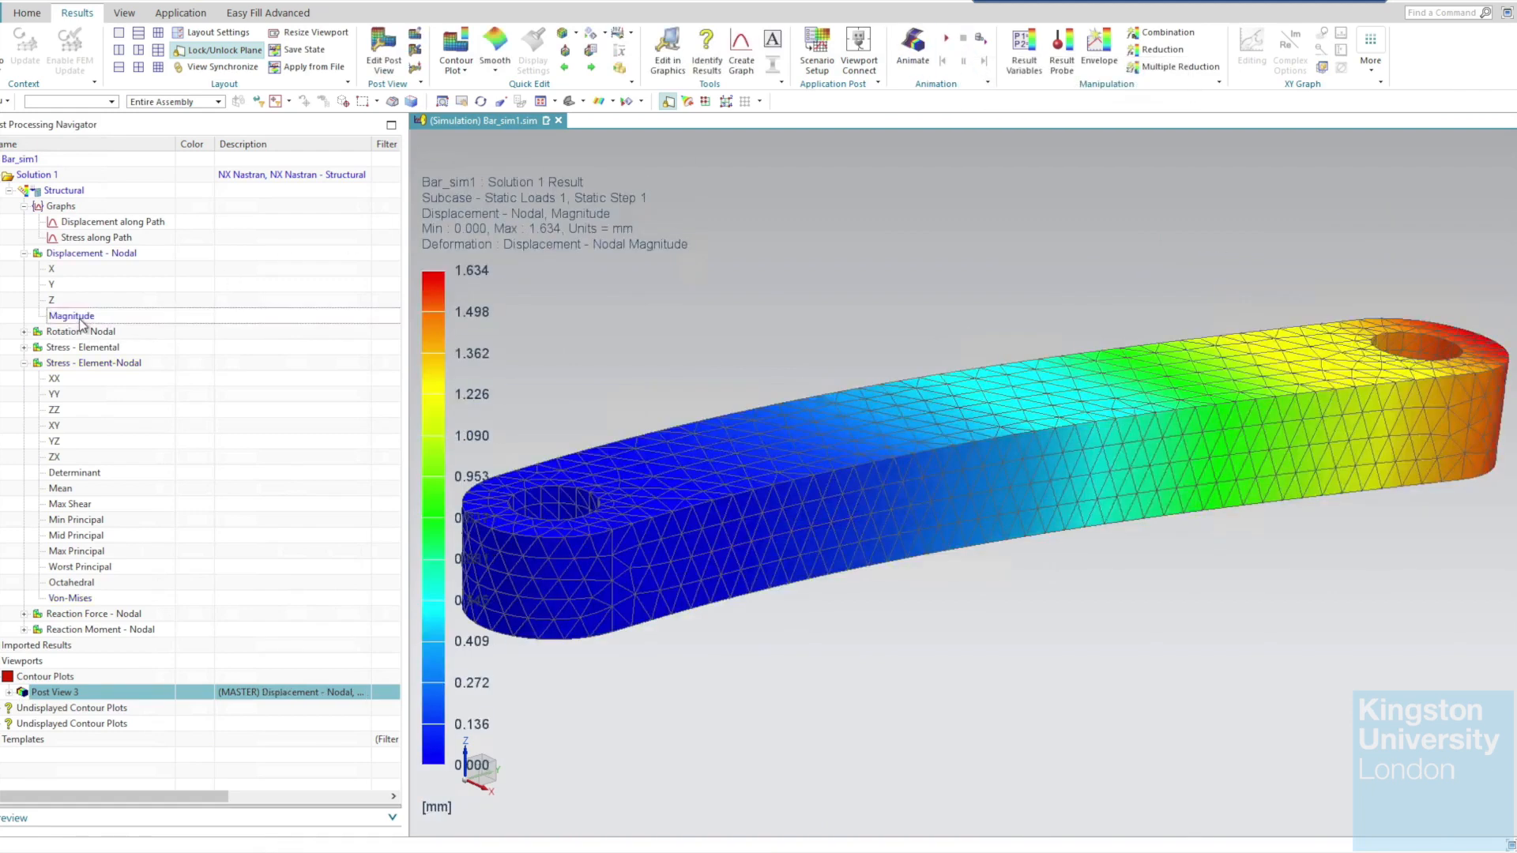
left_click(946, 39)
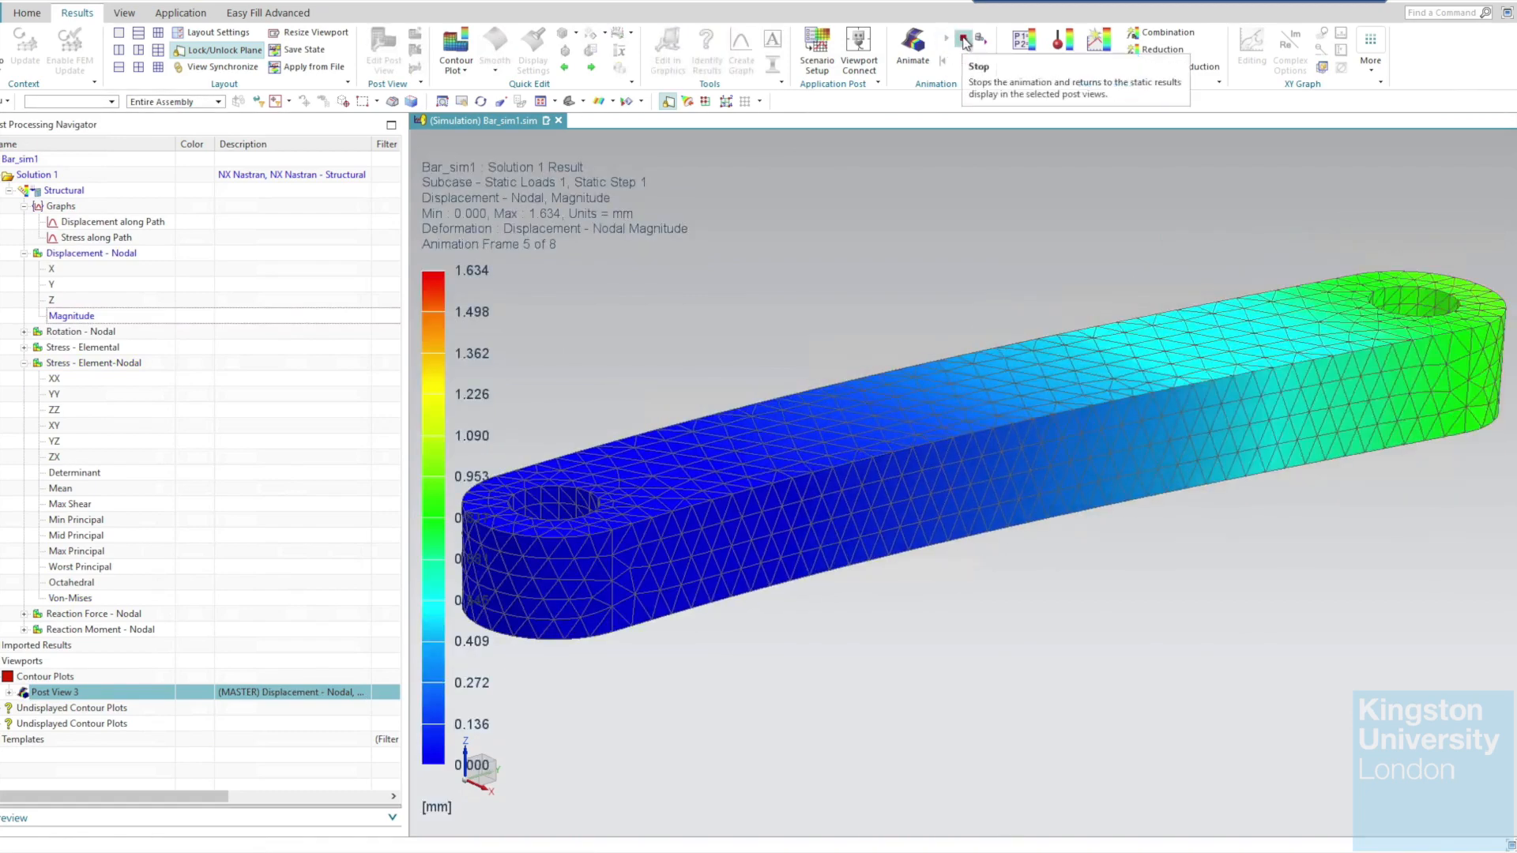
left_click(965, 42)
Switch to CAE_Unit_10.pdf, read the slides on animating the result and creating the report, and return to the NX simulation.
key("alt+Tab")
scroll(518, 625, "up", 2)
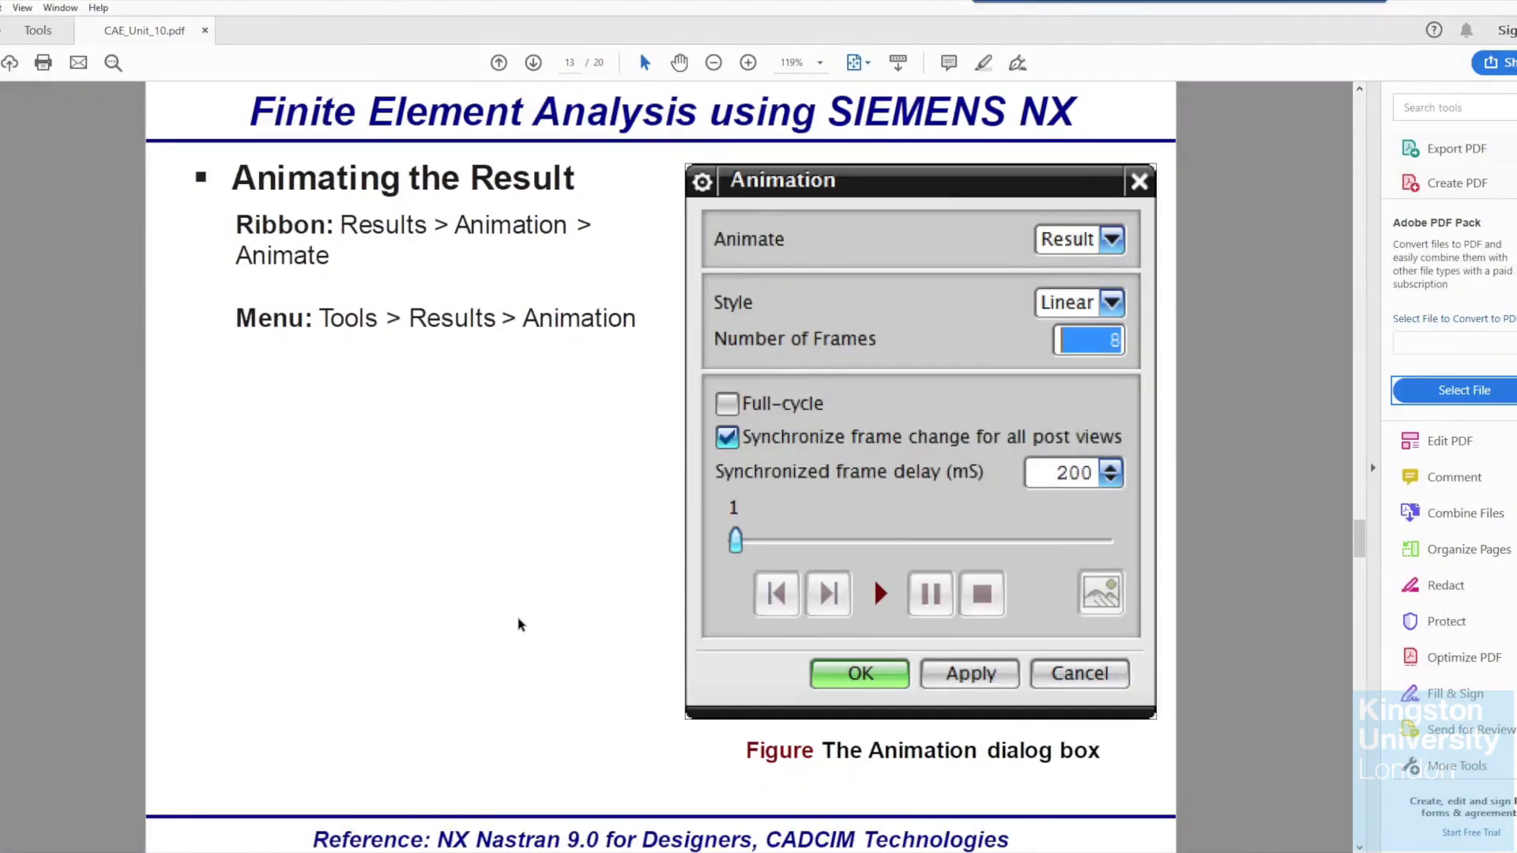
scroll(518, 625, "up", 1)
scroll(519, 625, "down", 1)
scroll(521, 618, "down", 1)
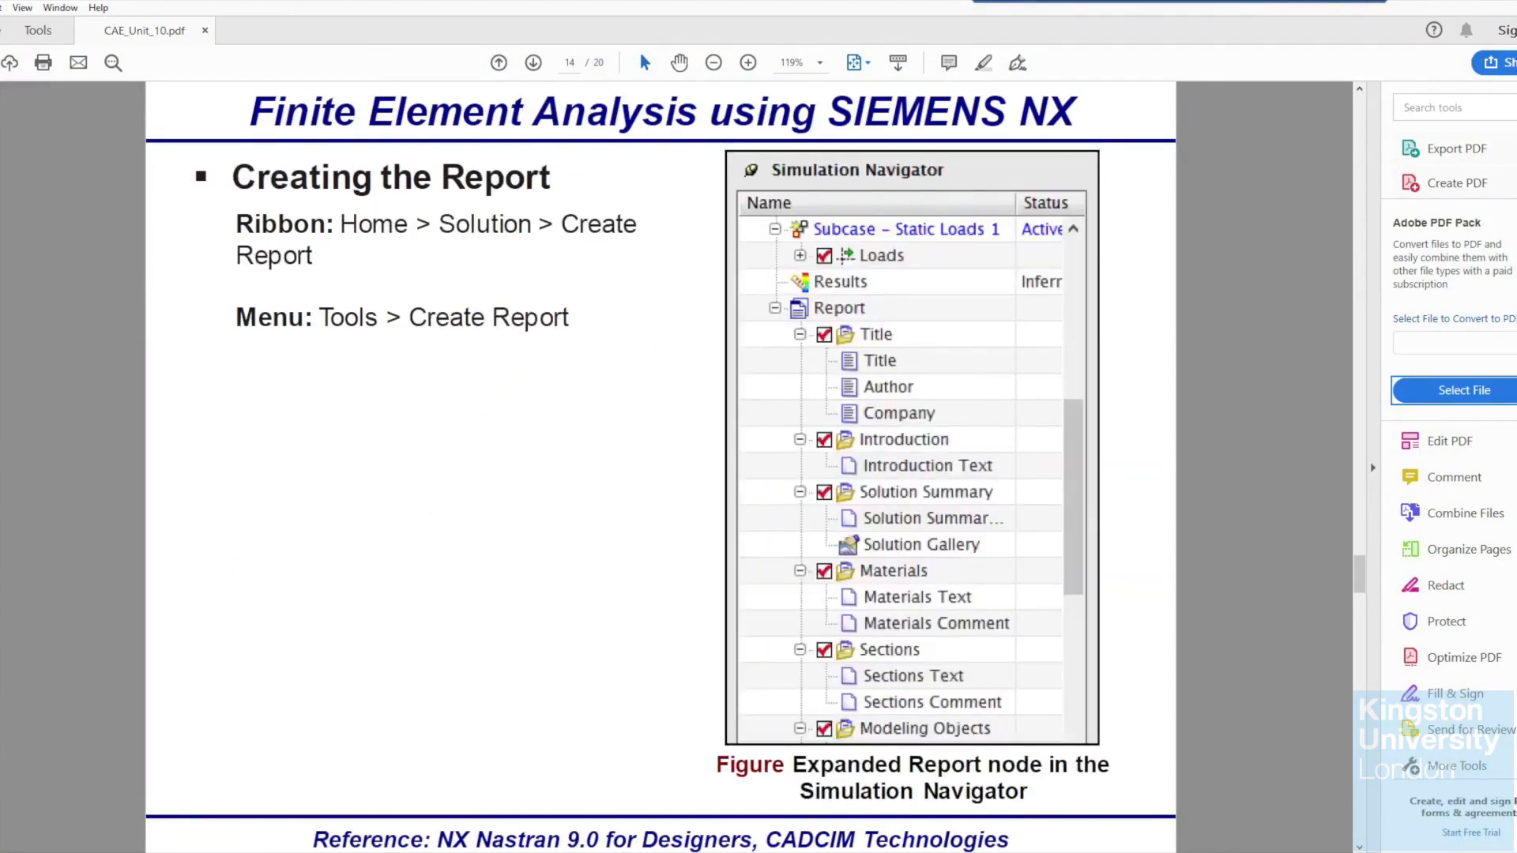
key("alt+Tab")
key("alt+Tab")
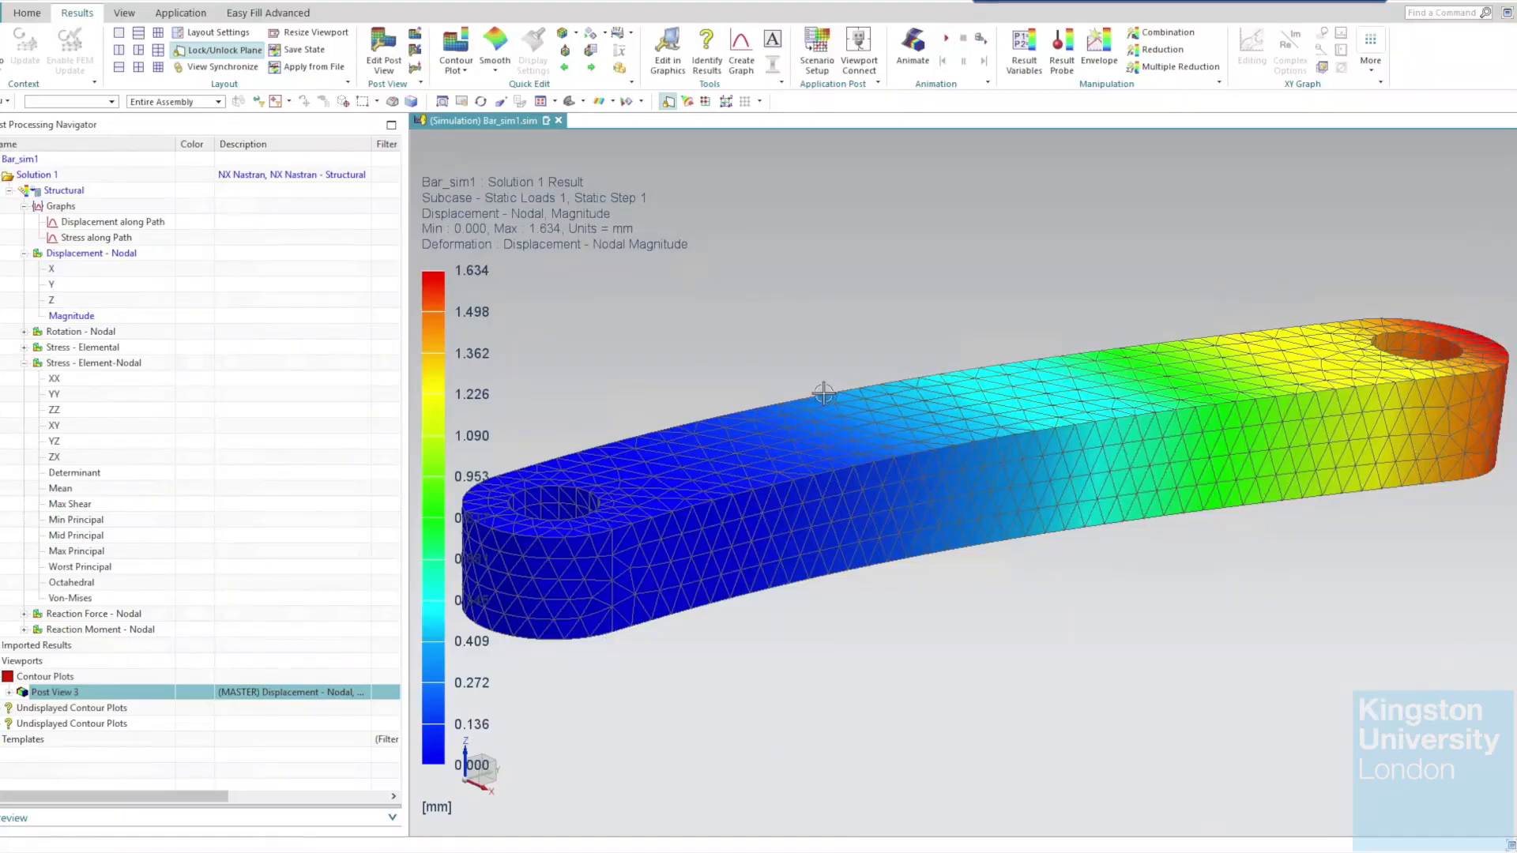
Try to create a simulation report from the Word template SPLM_Demo_Report_Template_01.
left_click(25, 18)
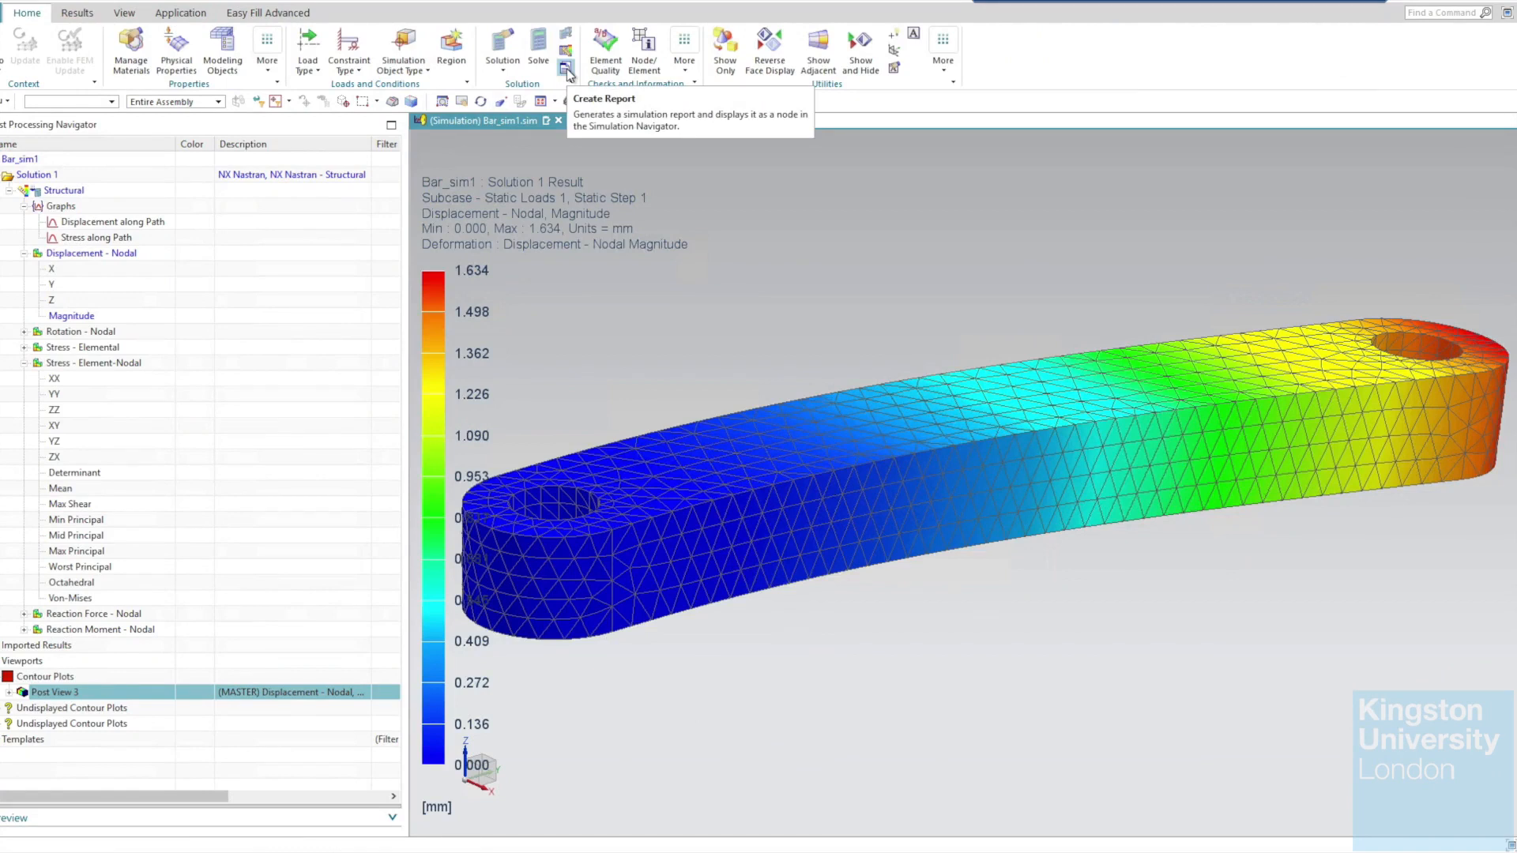
left_click(567, 69)
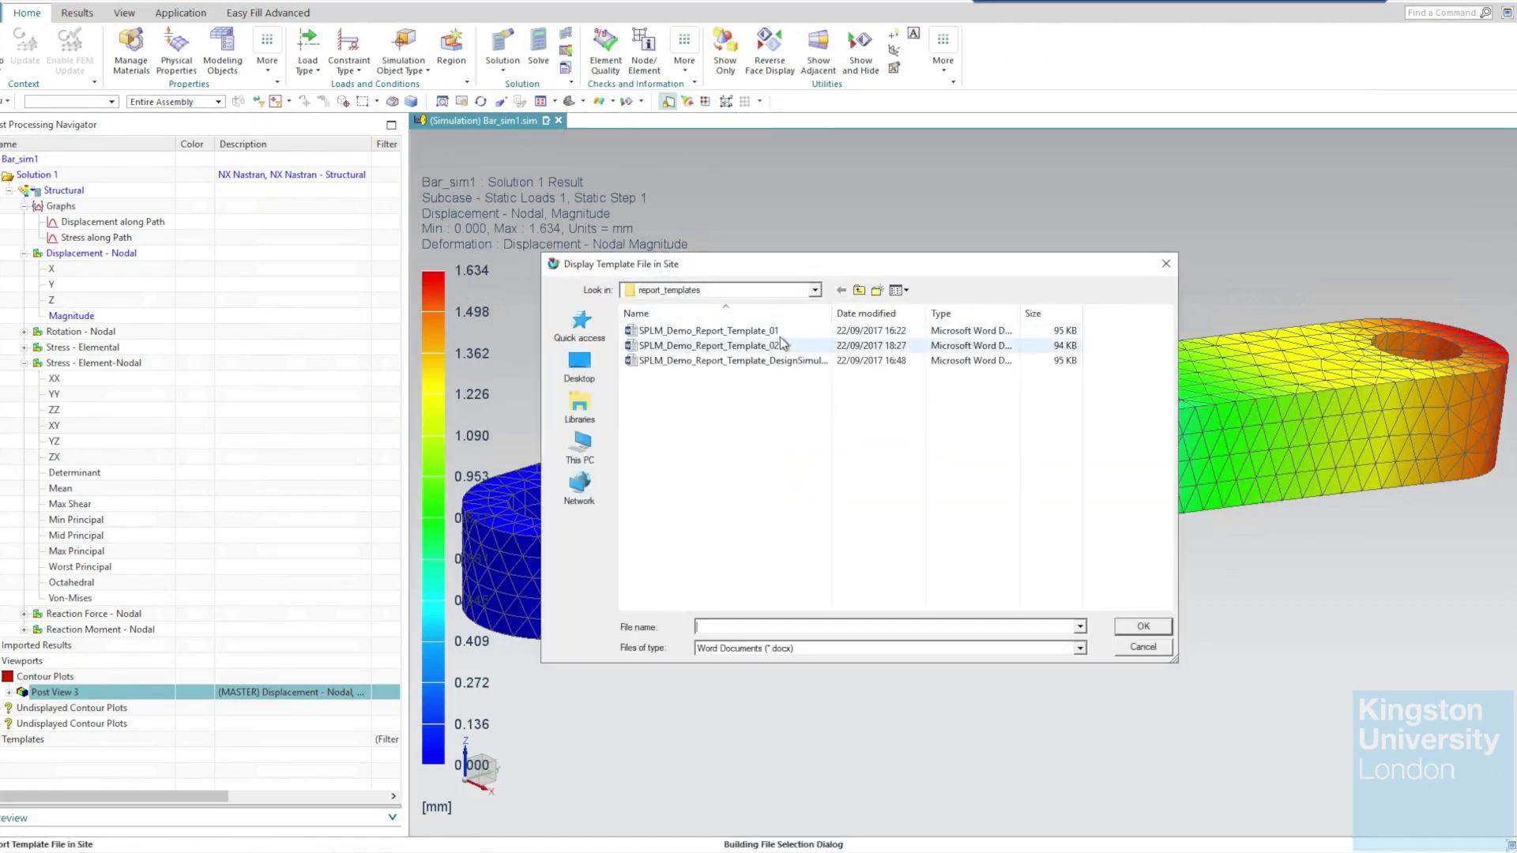
left_click(779, 334)
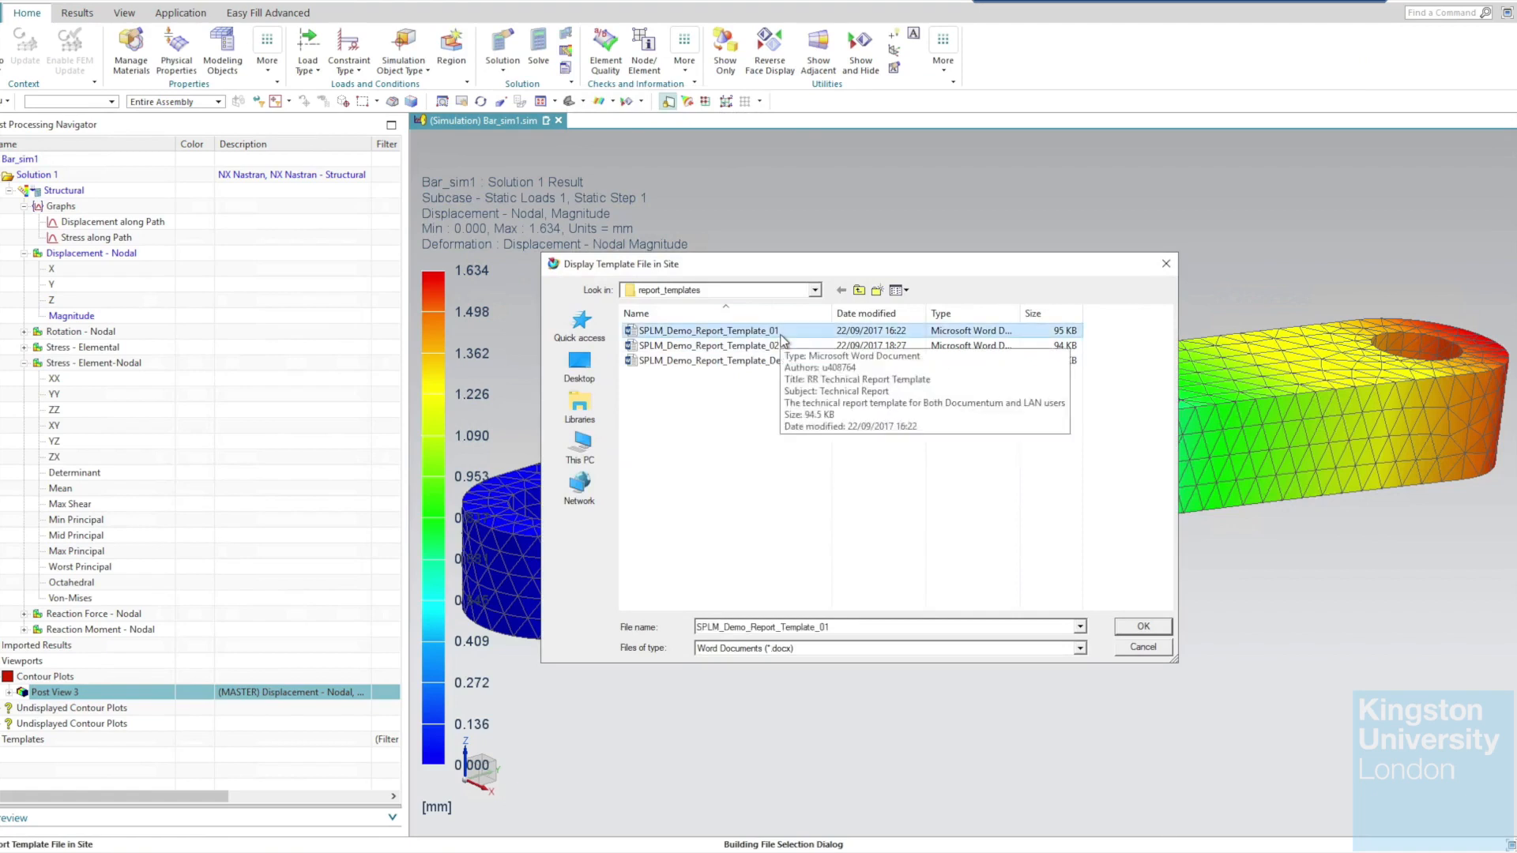
left_click(1138, 623)
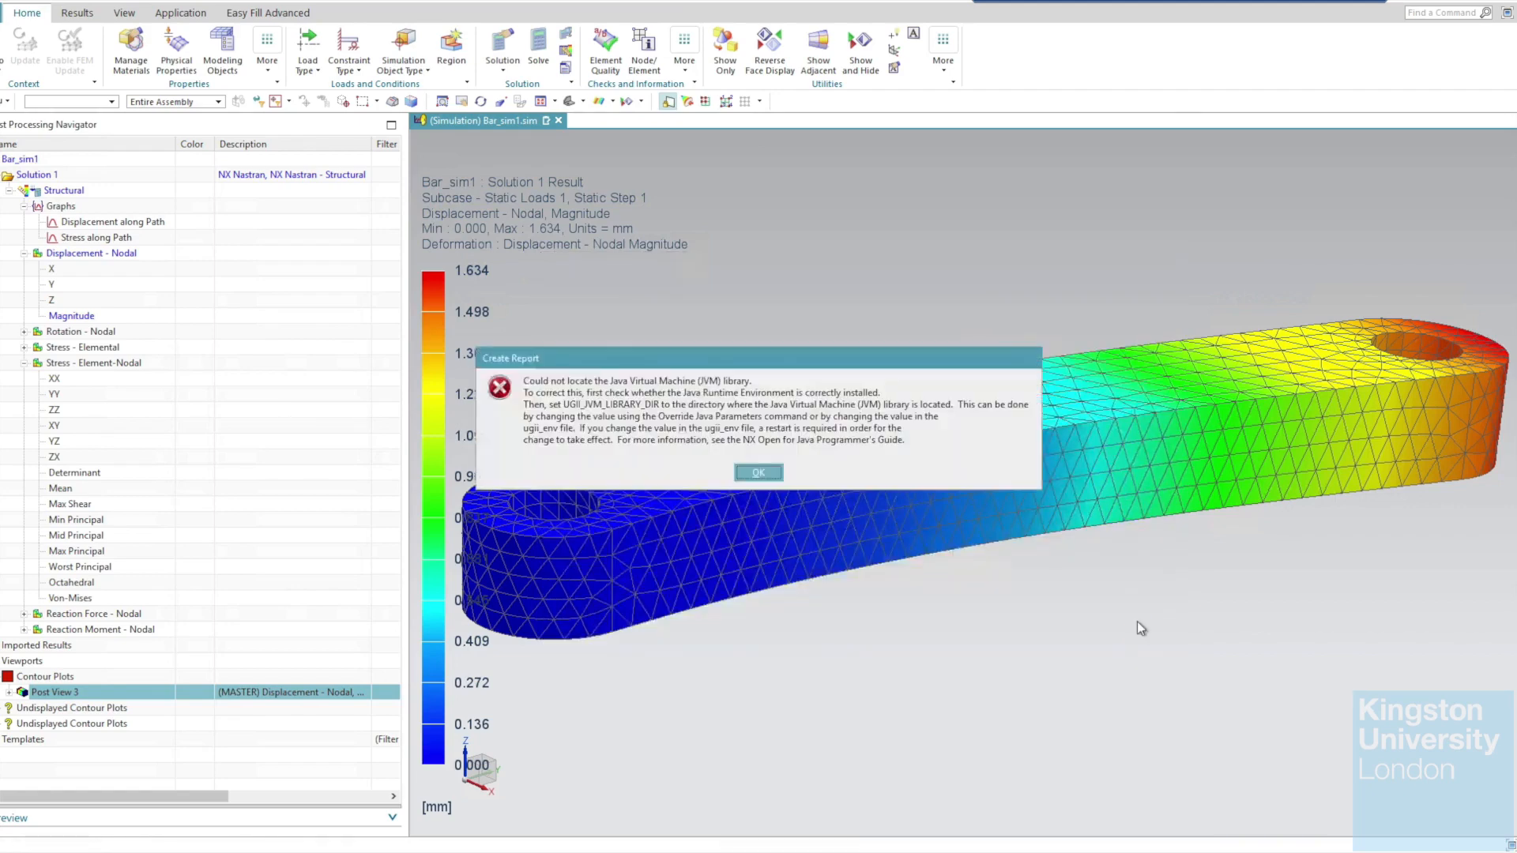
Dismiss the report error and open the simulation file c05_tut03_sim1 from the ME7721 - NX FEA folder CAE10-CAE06\Tutorial_02.
left_click(757, 474)
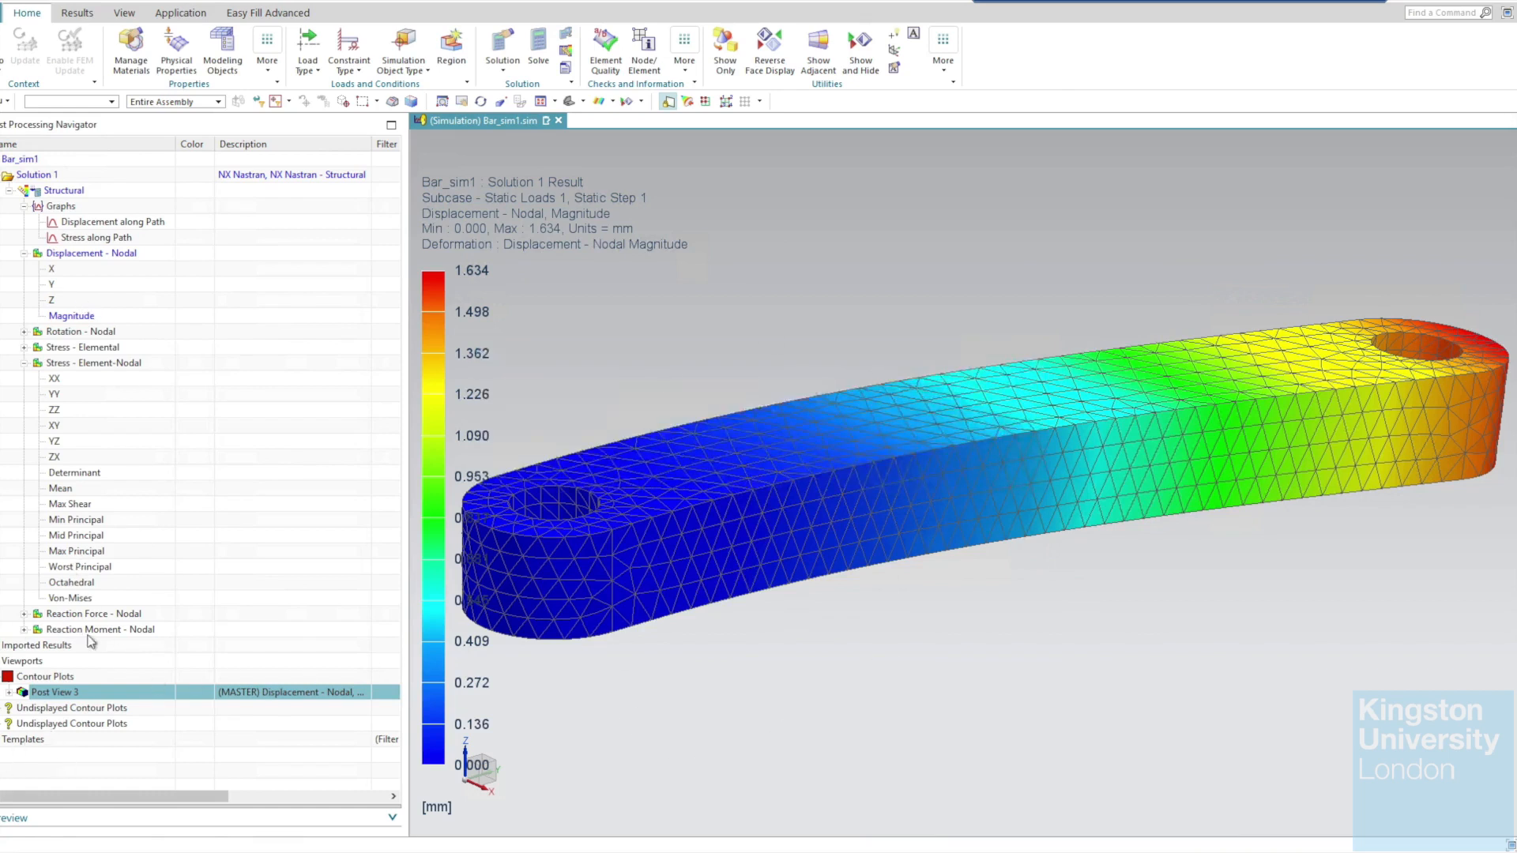
left_click(145, 851)
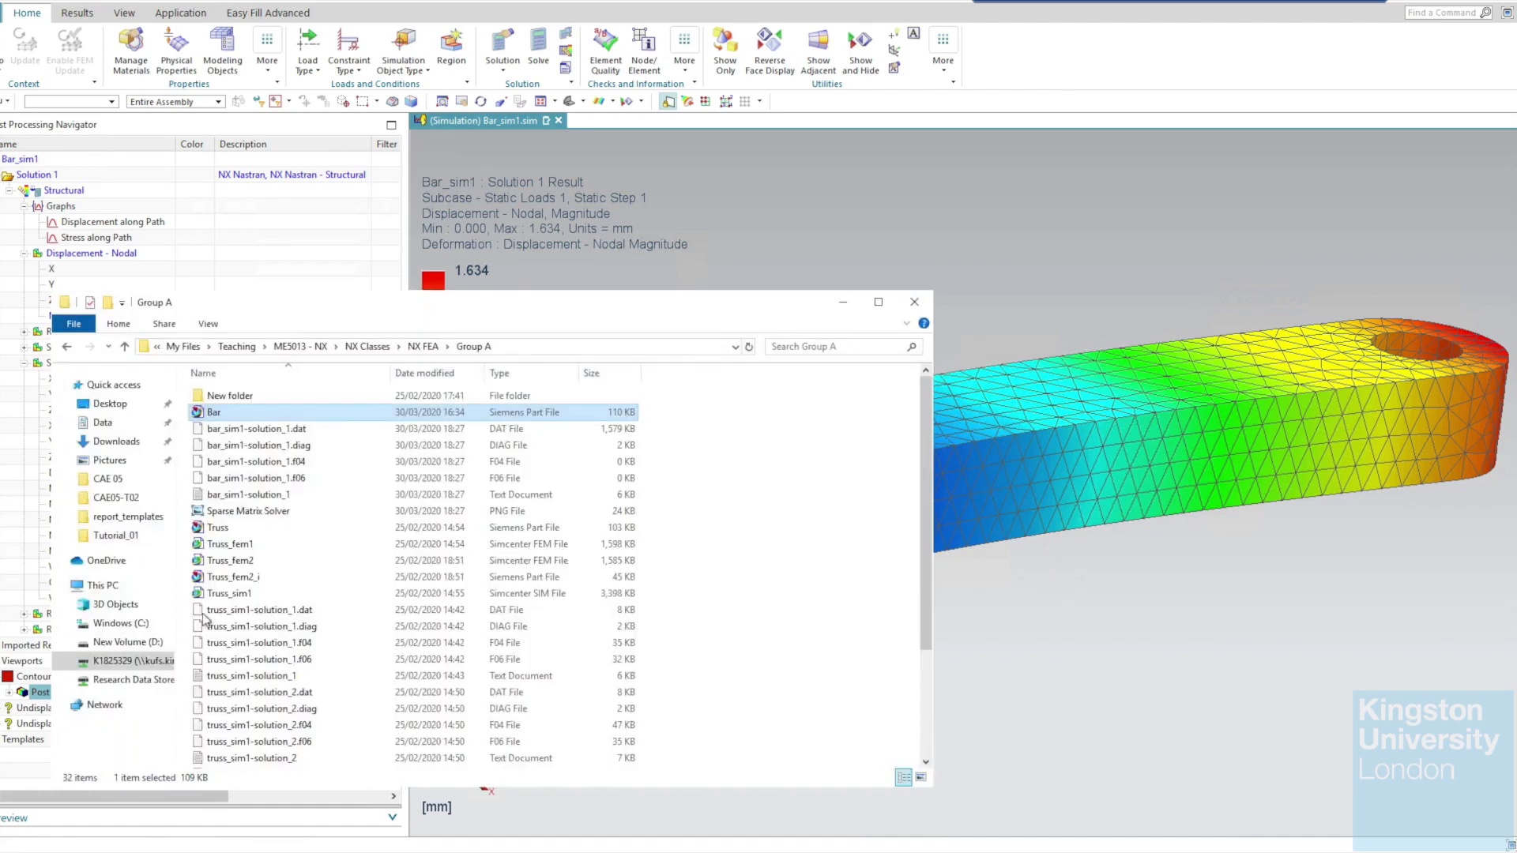
left_click(67, 351)
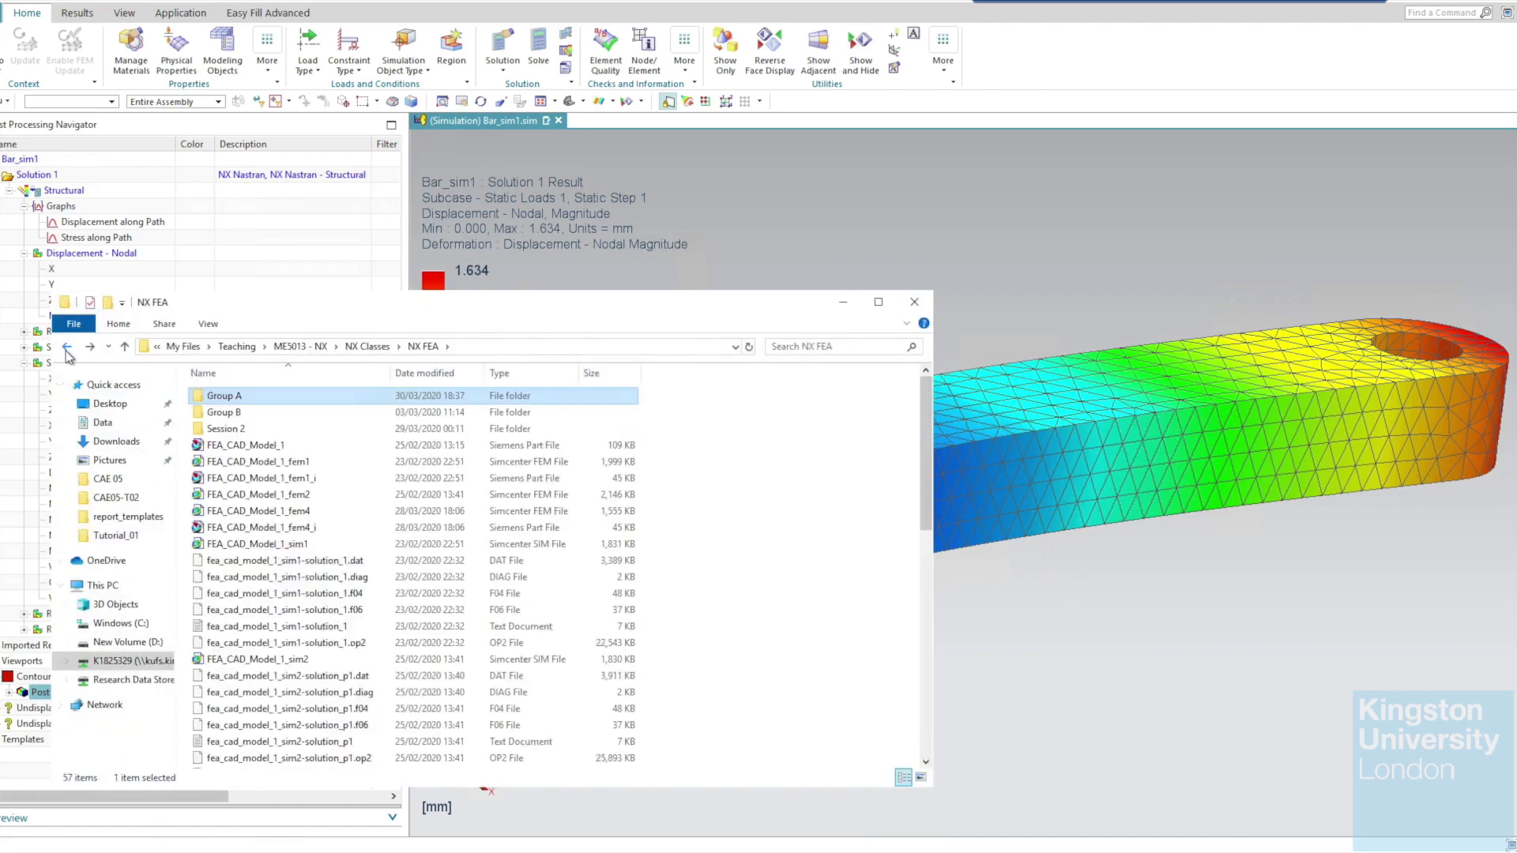
left_click(68, 351)
left_click(67, 351)
left_click(67, 351)
double_click(251, 446)
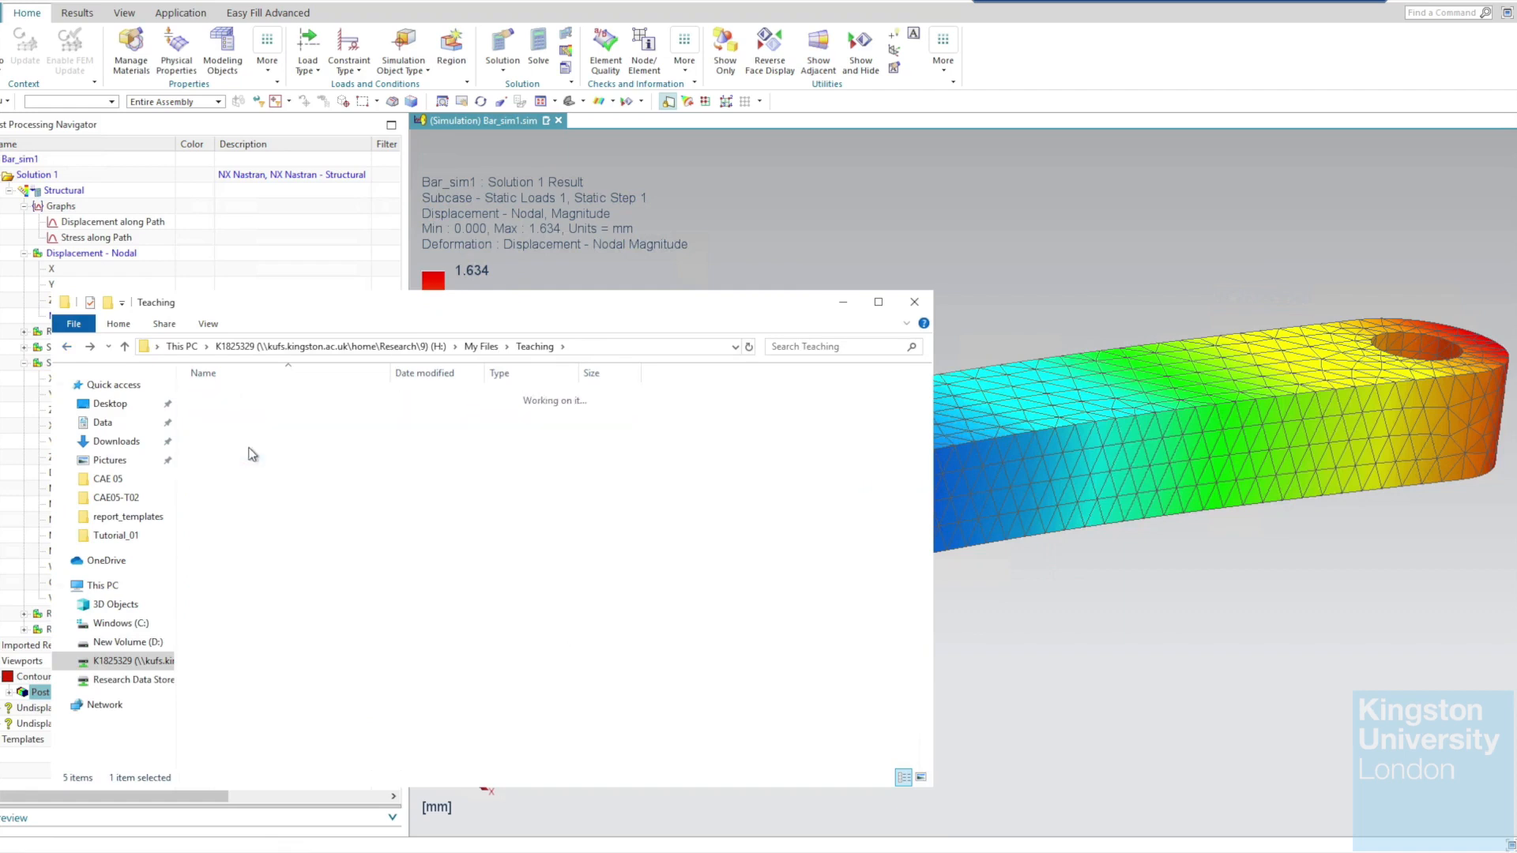
double_click(259, 410)
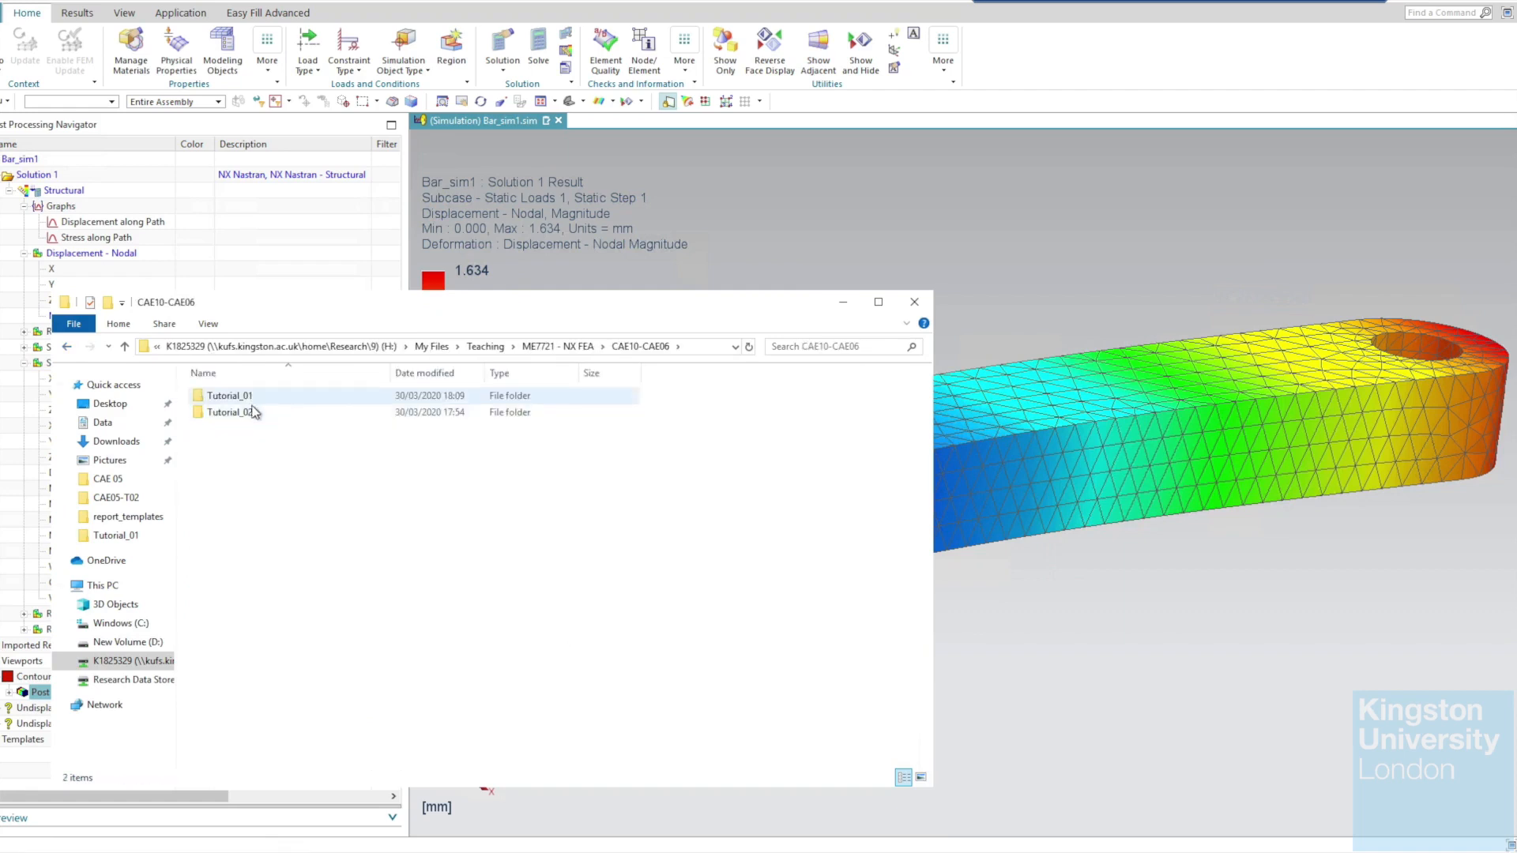
double_click(254, 412)
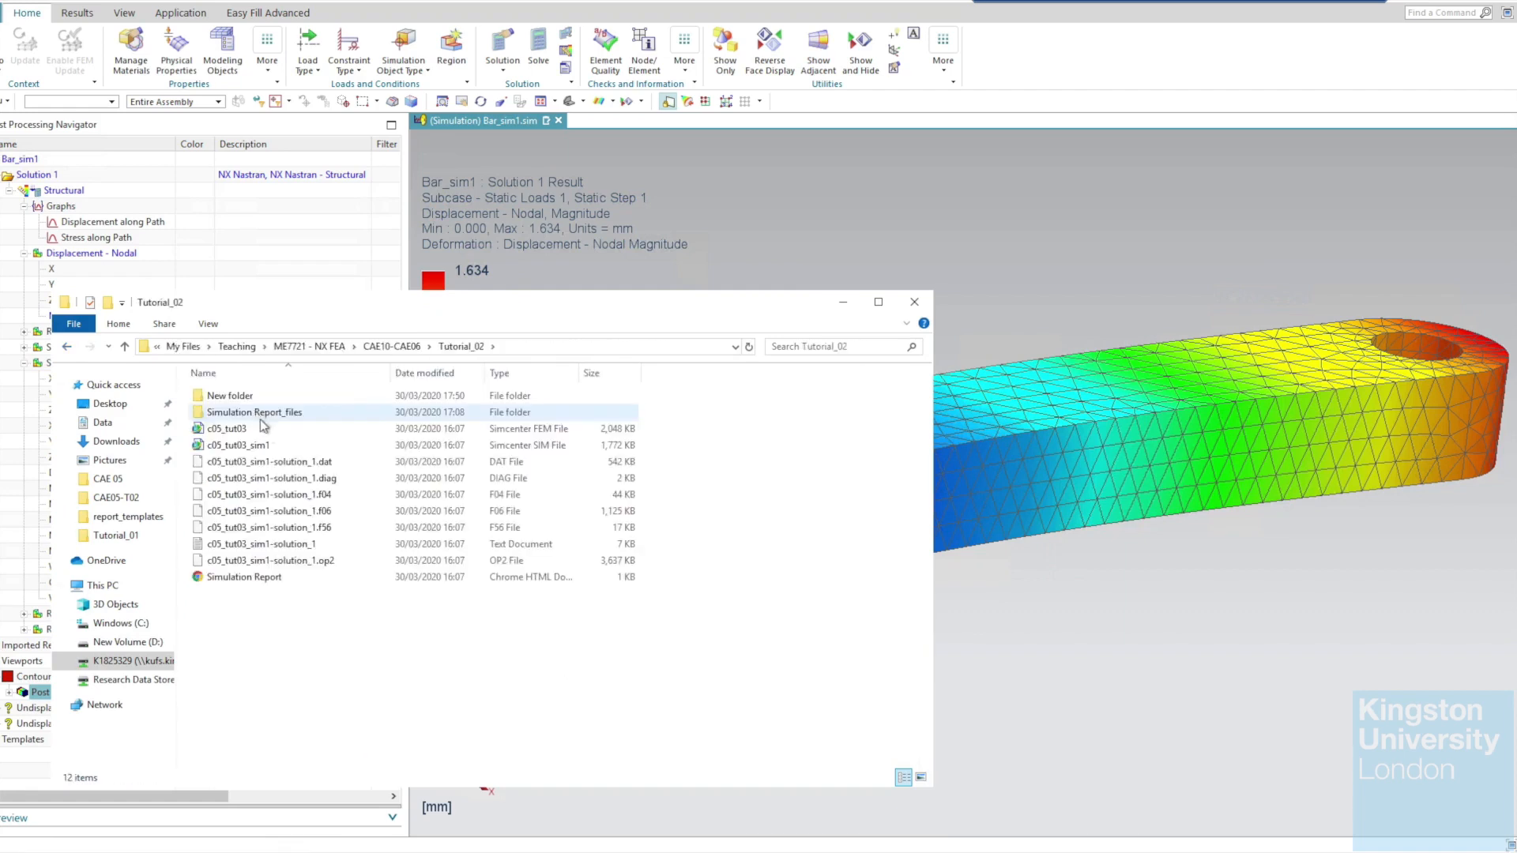
double_click(274, 444)
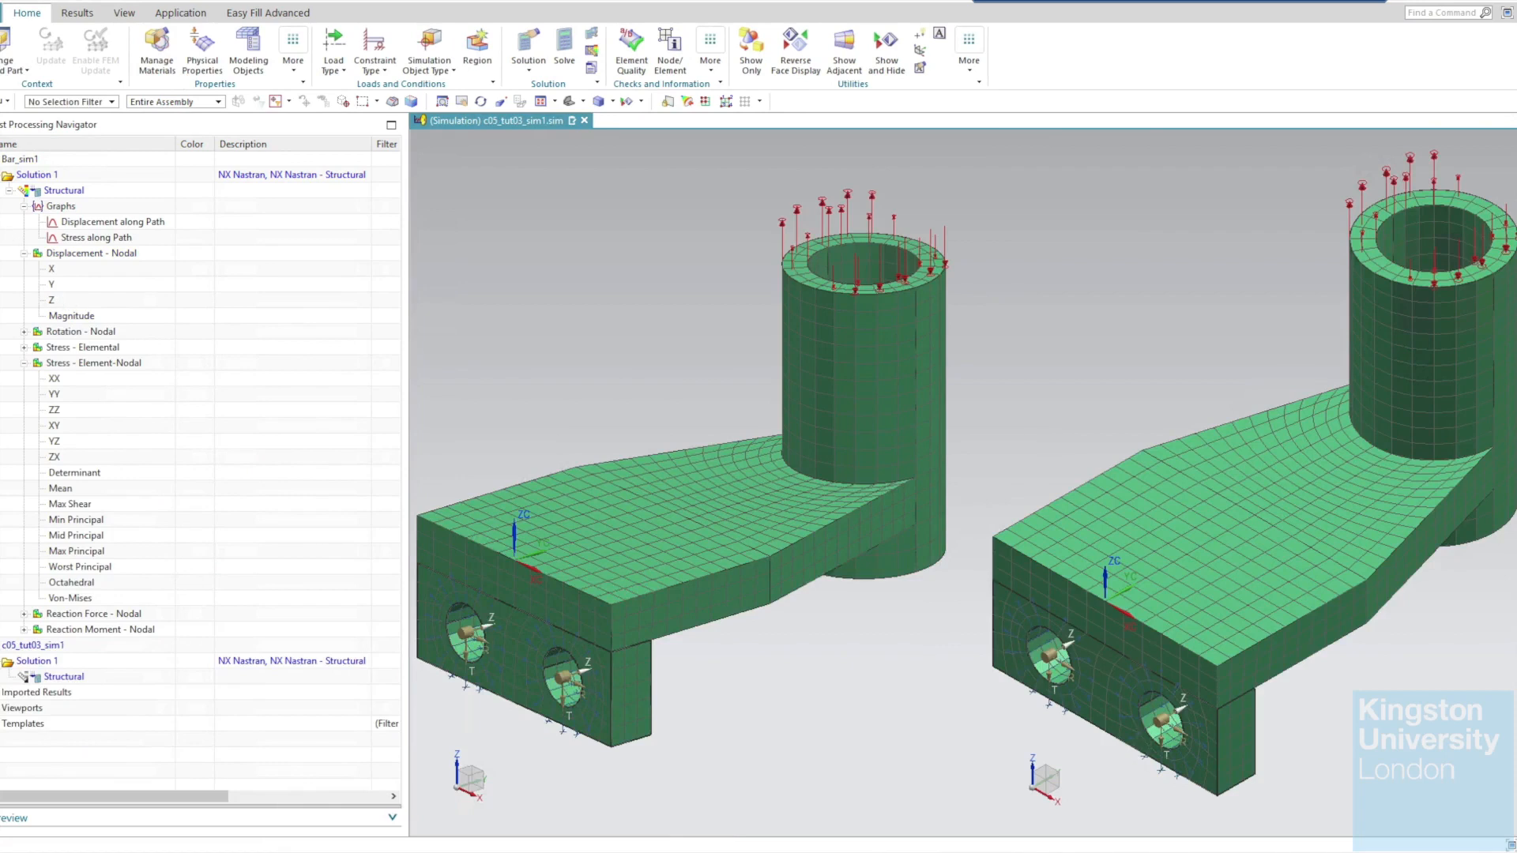
Expand the Report node of Solution 1 in the Simulation Navigator and review its sections down to the images.
left_click(2, 167)
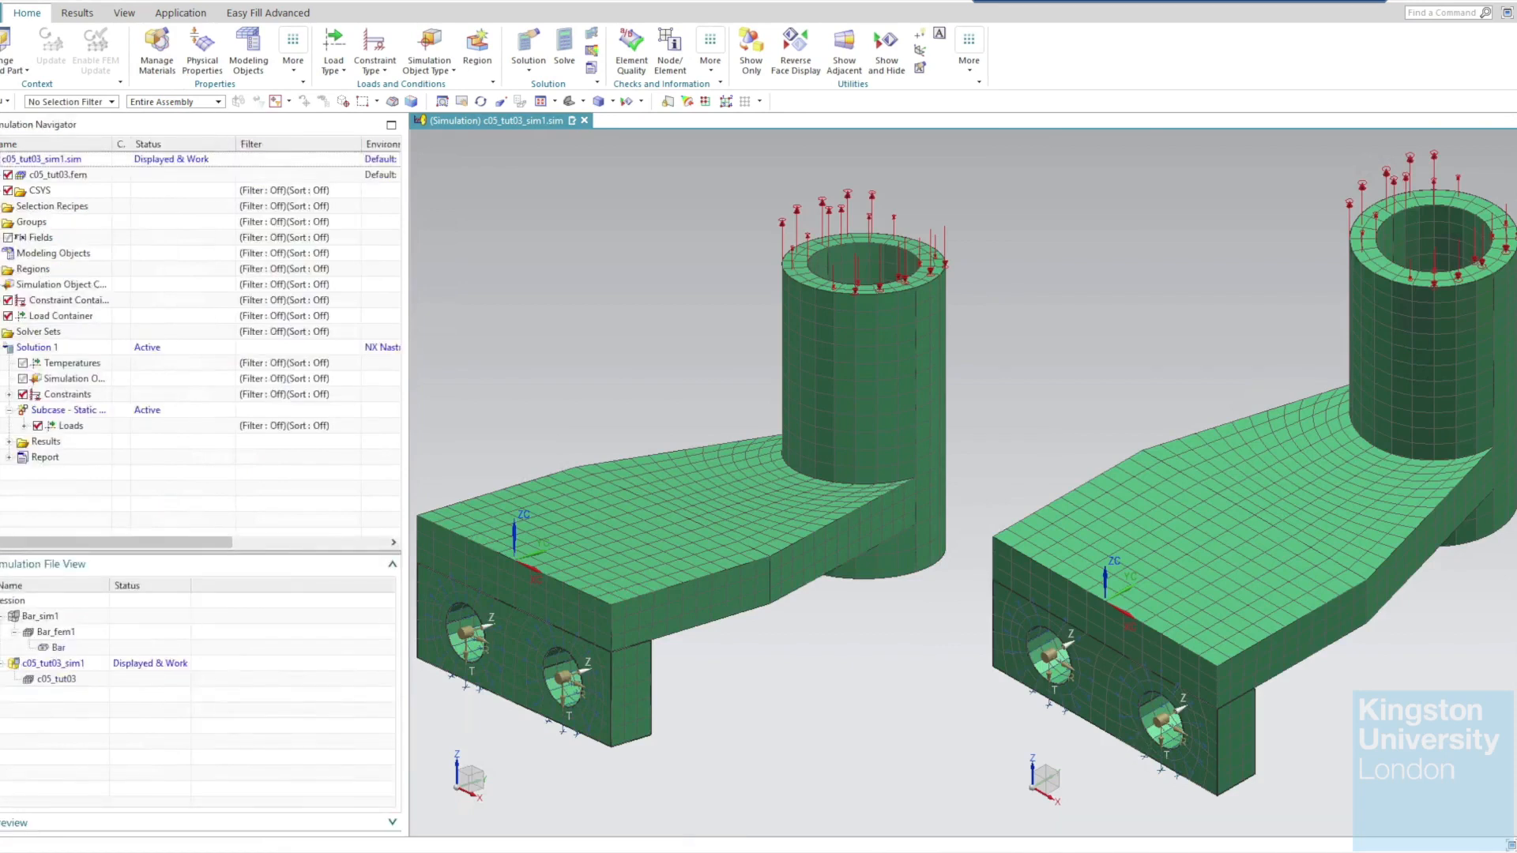
left_click(8, 456)
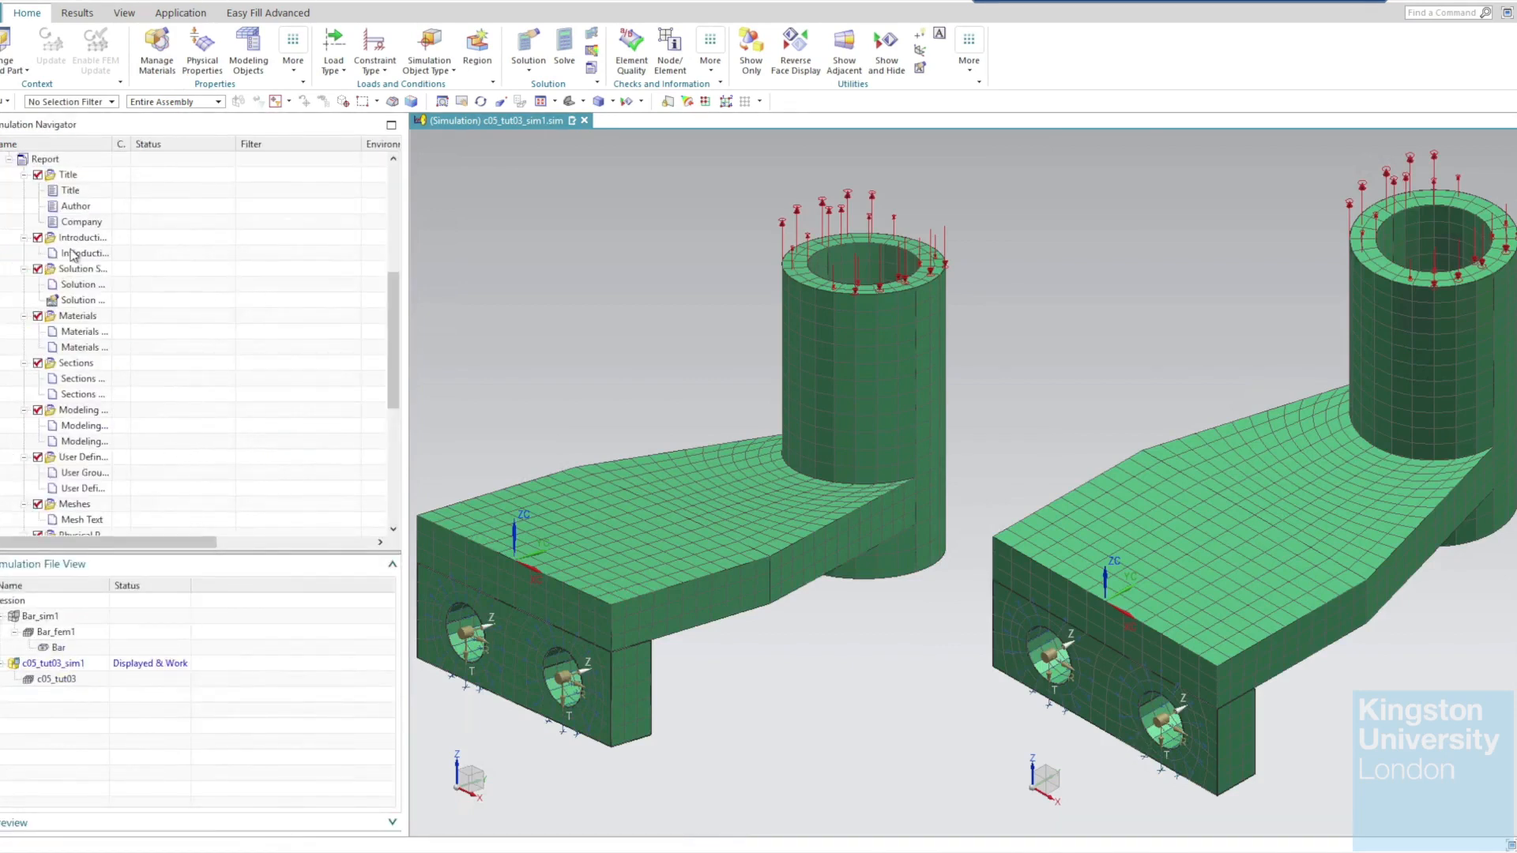
scroll(79, 304, "down", 7)
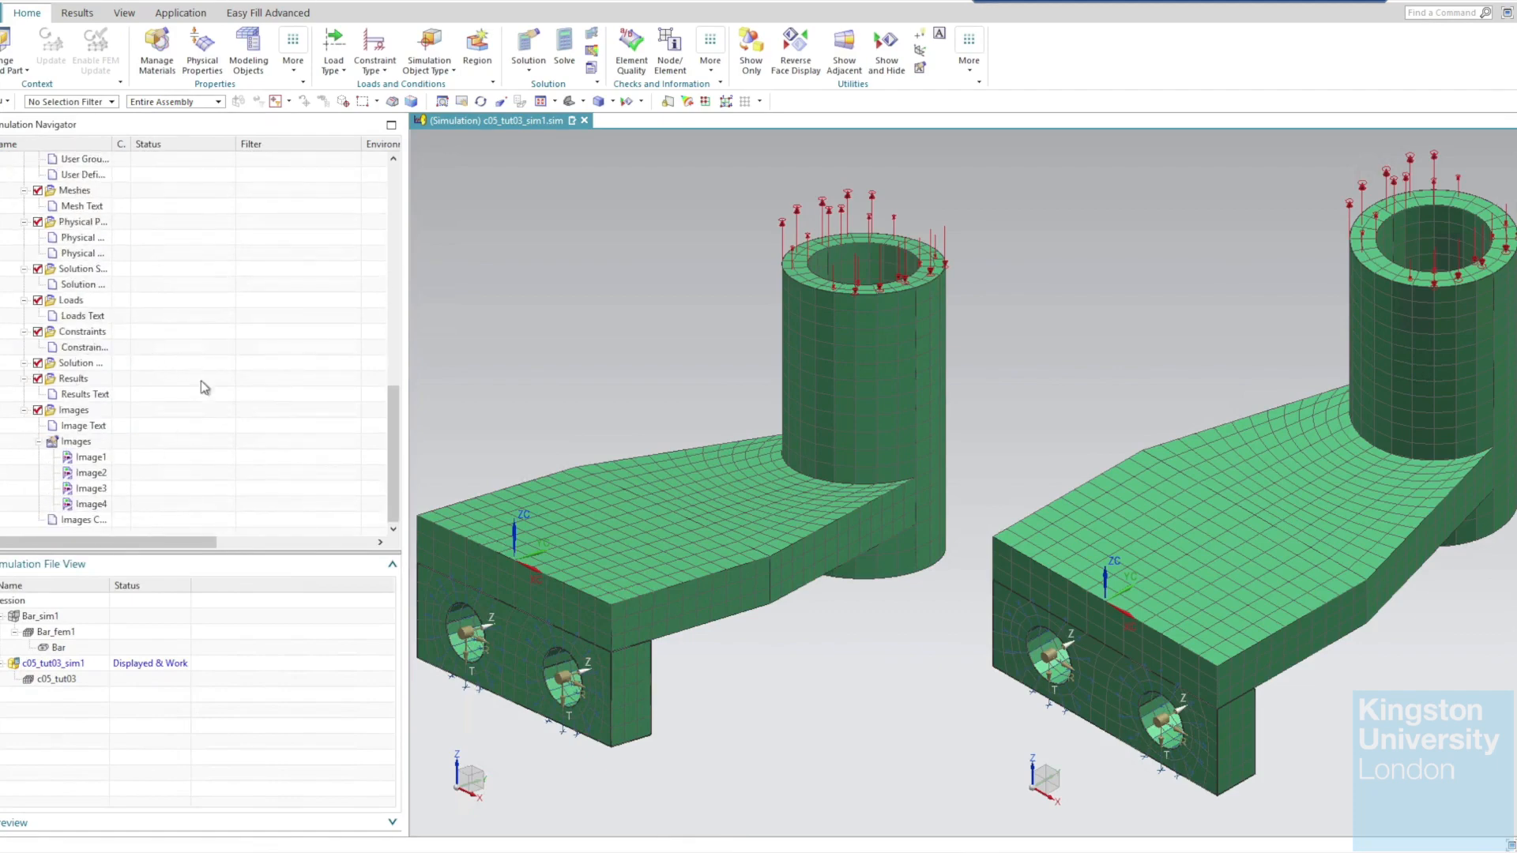
Switch to the Tutorial_02 folder in File Explorer and open the Simulation Report HTML file in the browser.
key("alt+Tab")
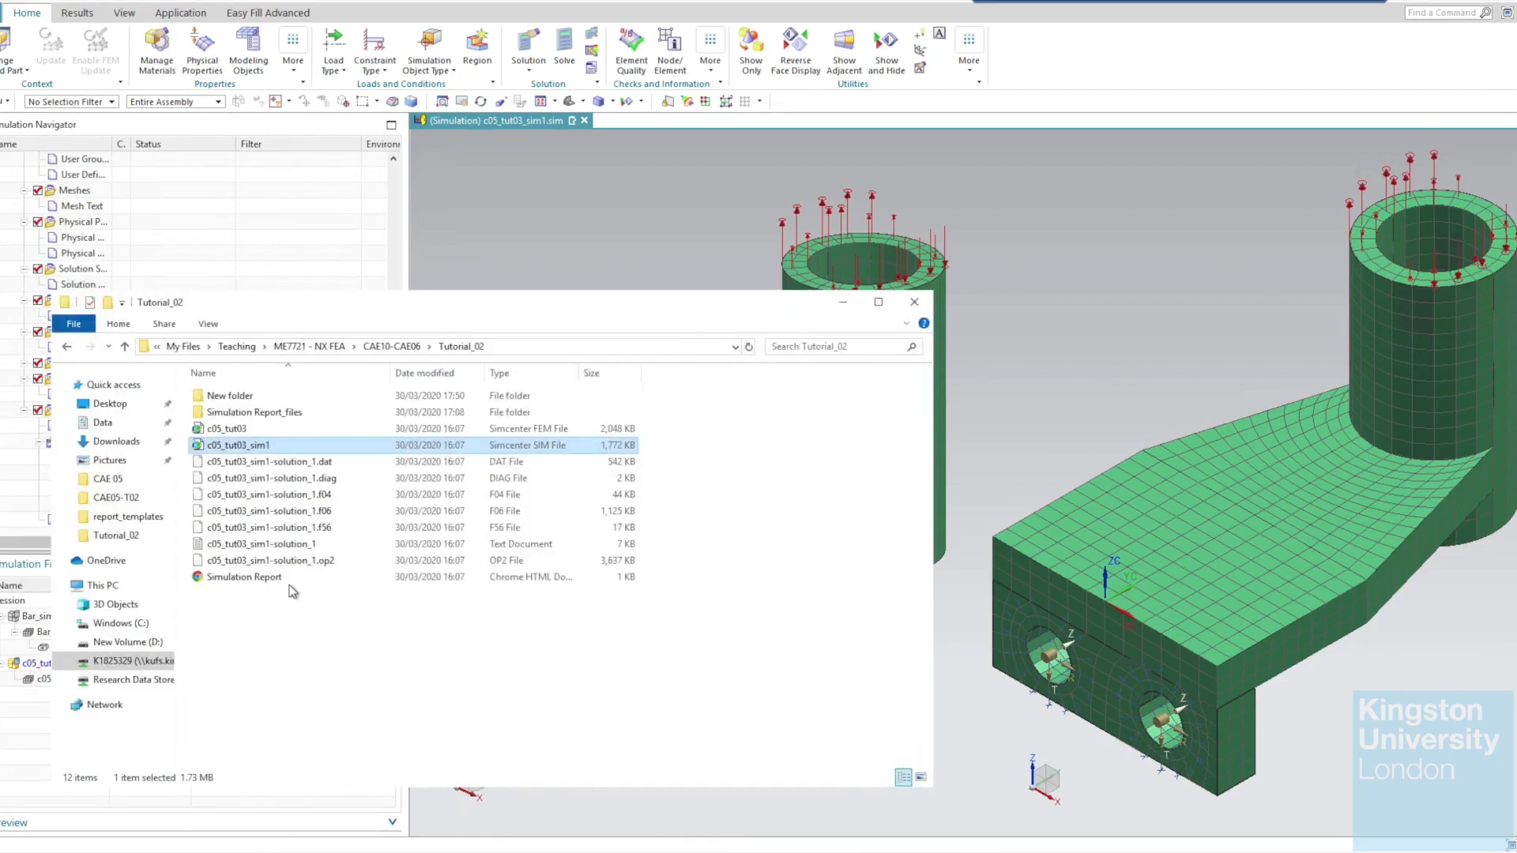
left_click(264, 577)
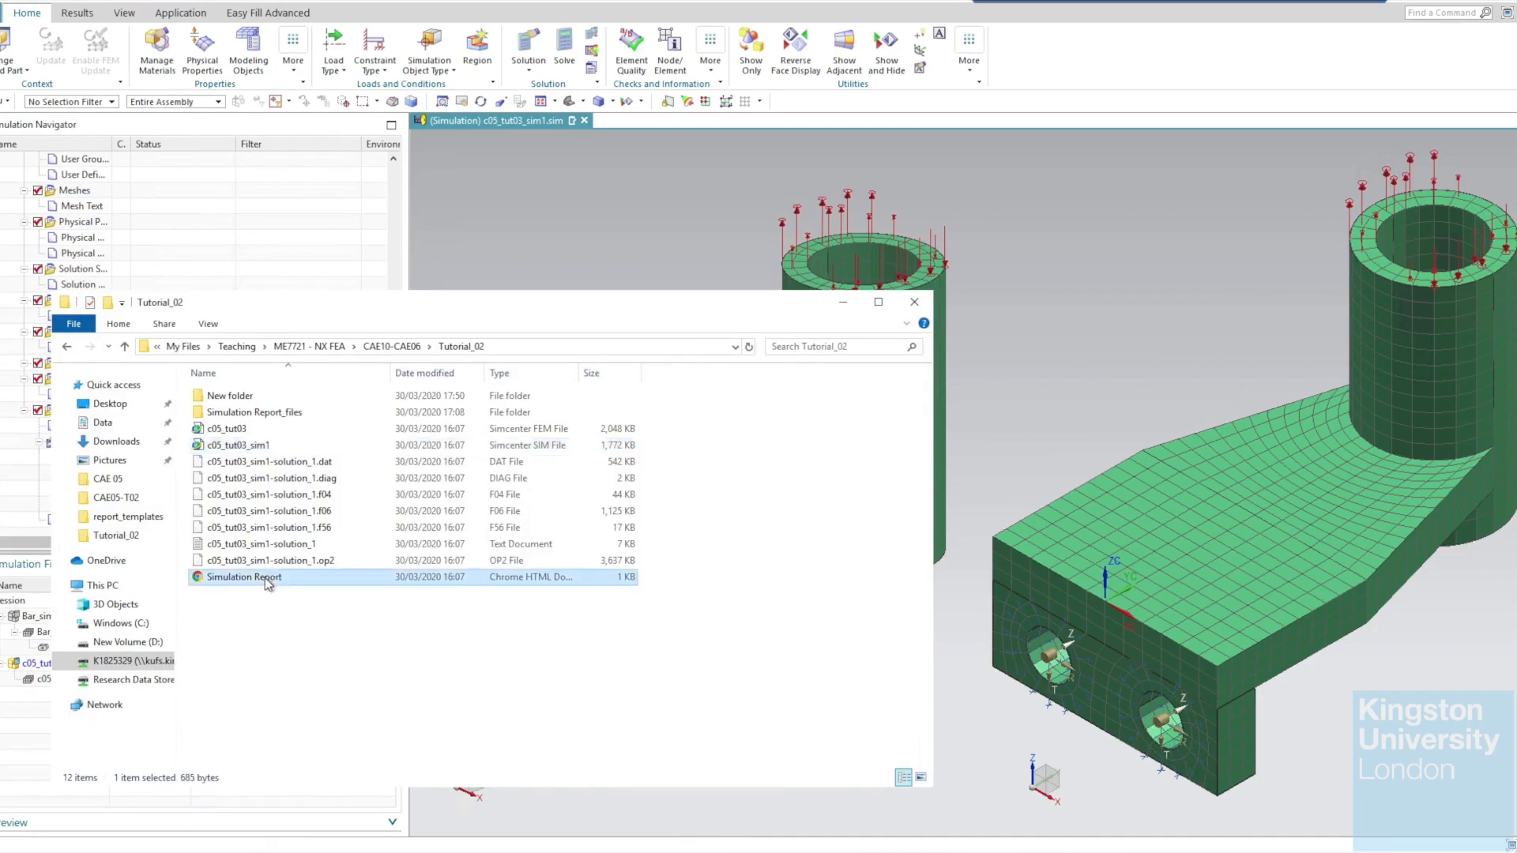
double_click(264, 577)
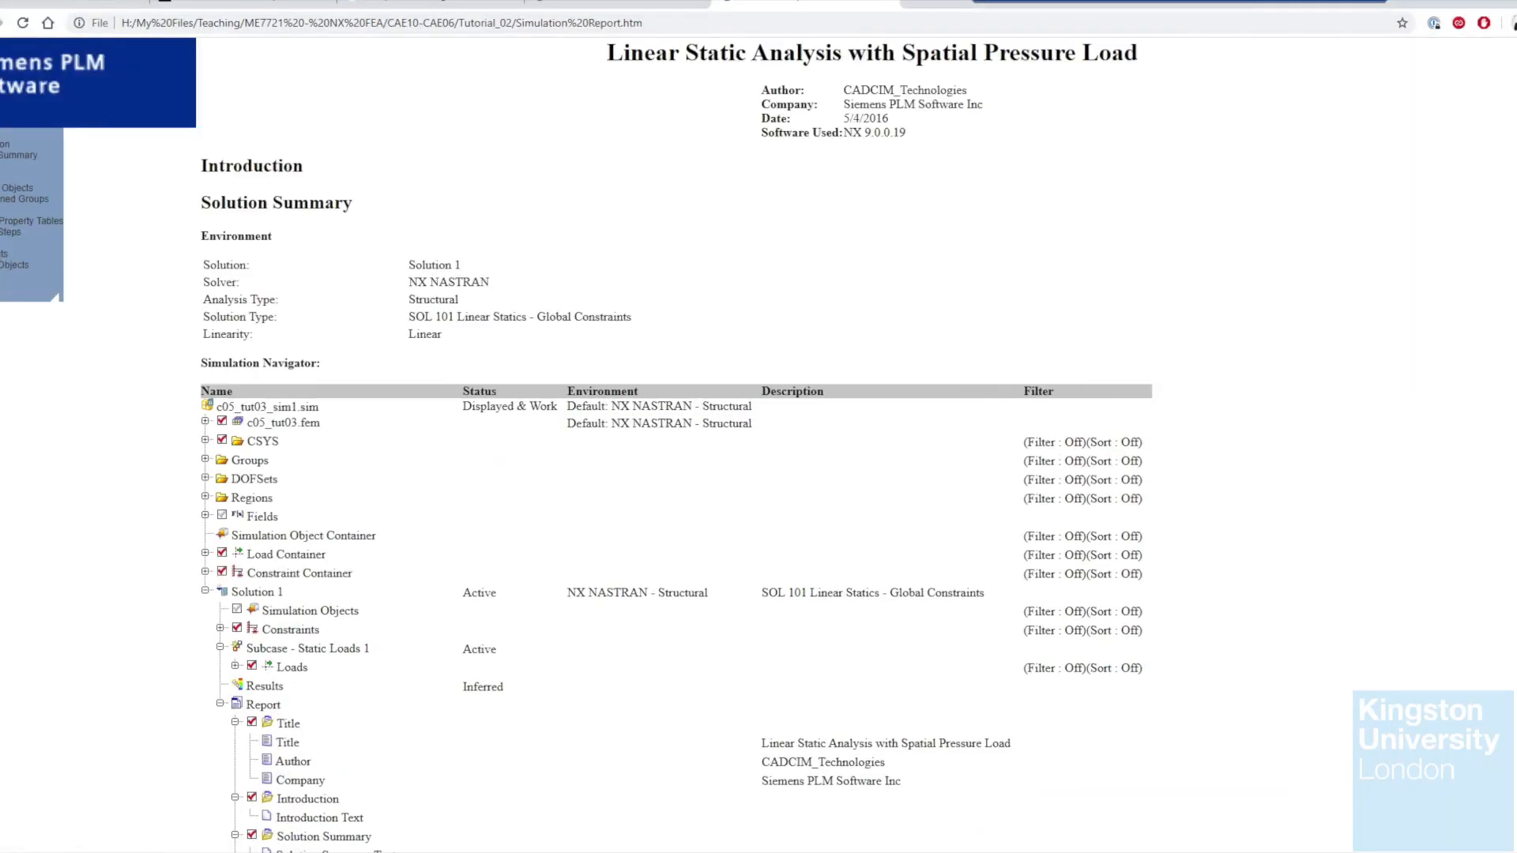
Examine the report's solution, material, mesh, load, constraint and results summaries and its result images, ending at the material table.
scroll(427, 527, "down", 4)
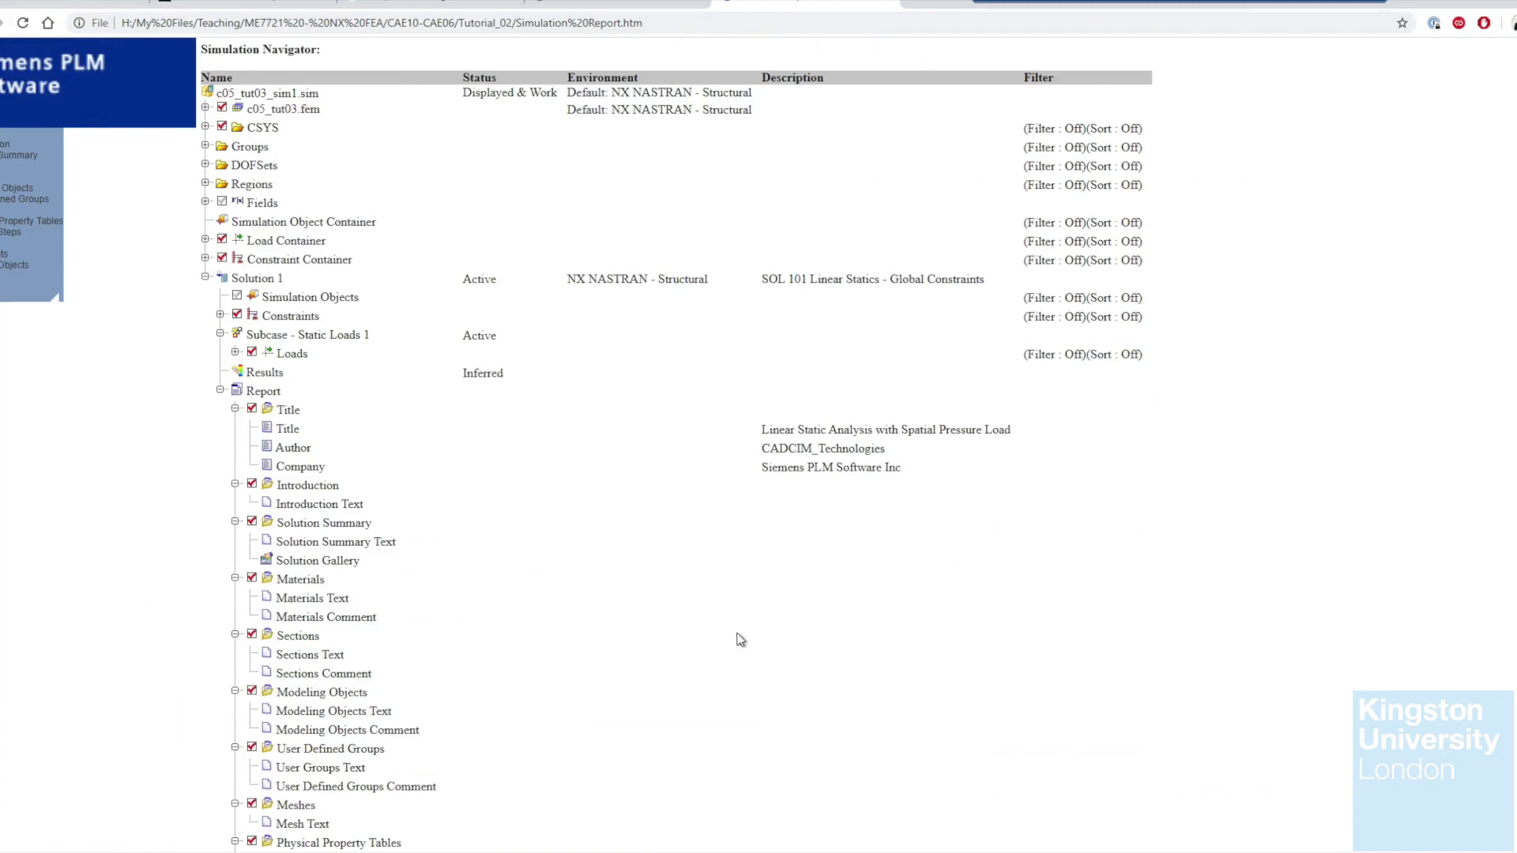
scroll(741, 641, "down", 13)
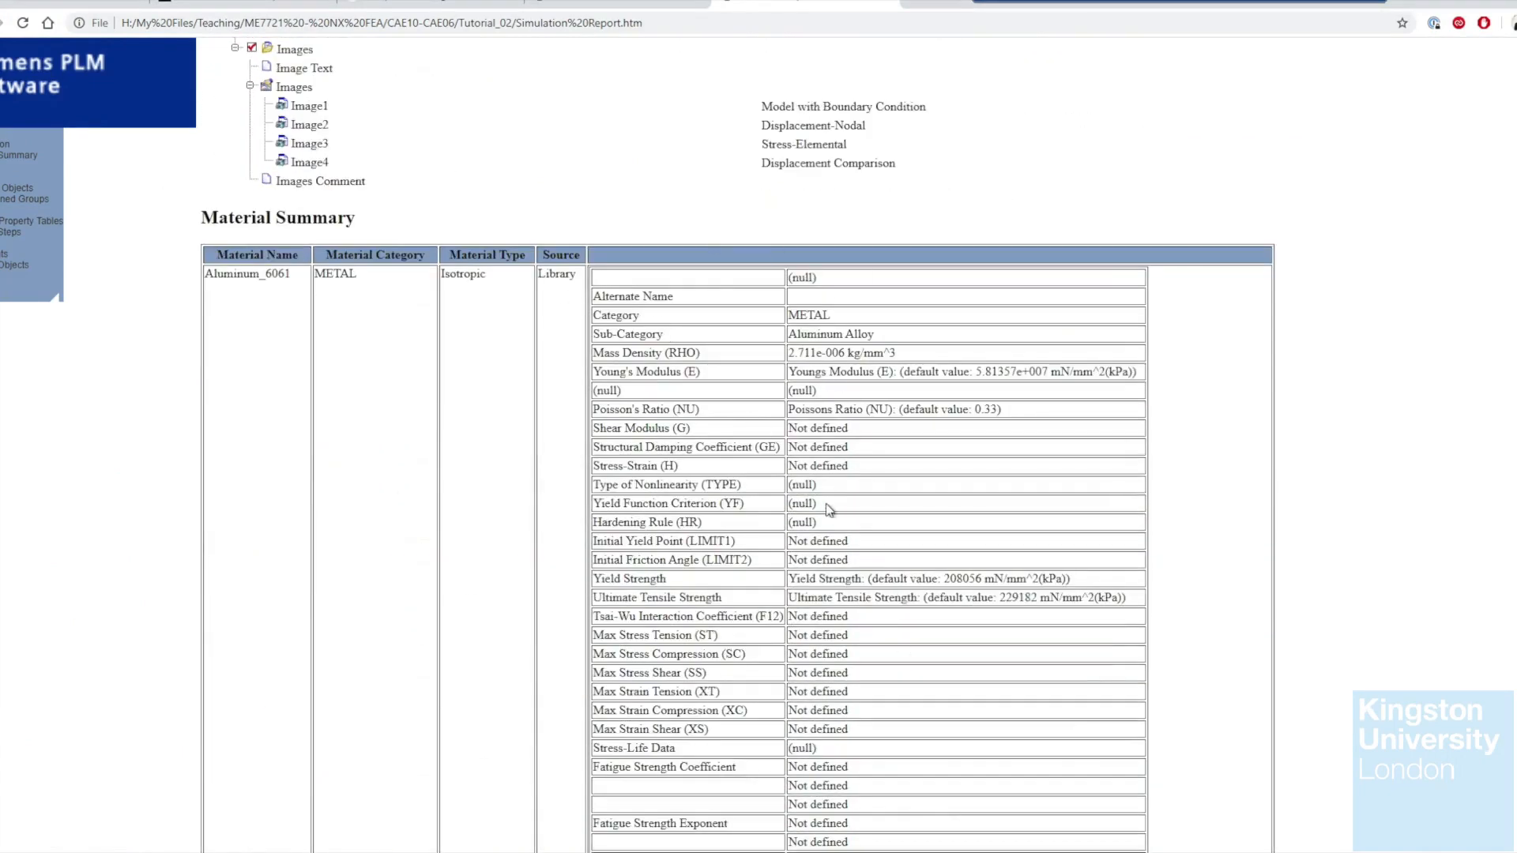
scroll(830, 508, "down", 9)
scroll(875, 178, "up", 1)
scroll(553, 395, "down", 13)
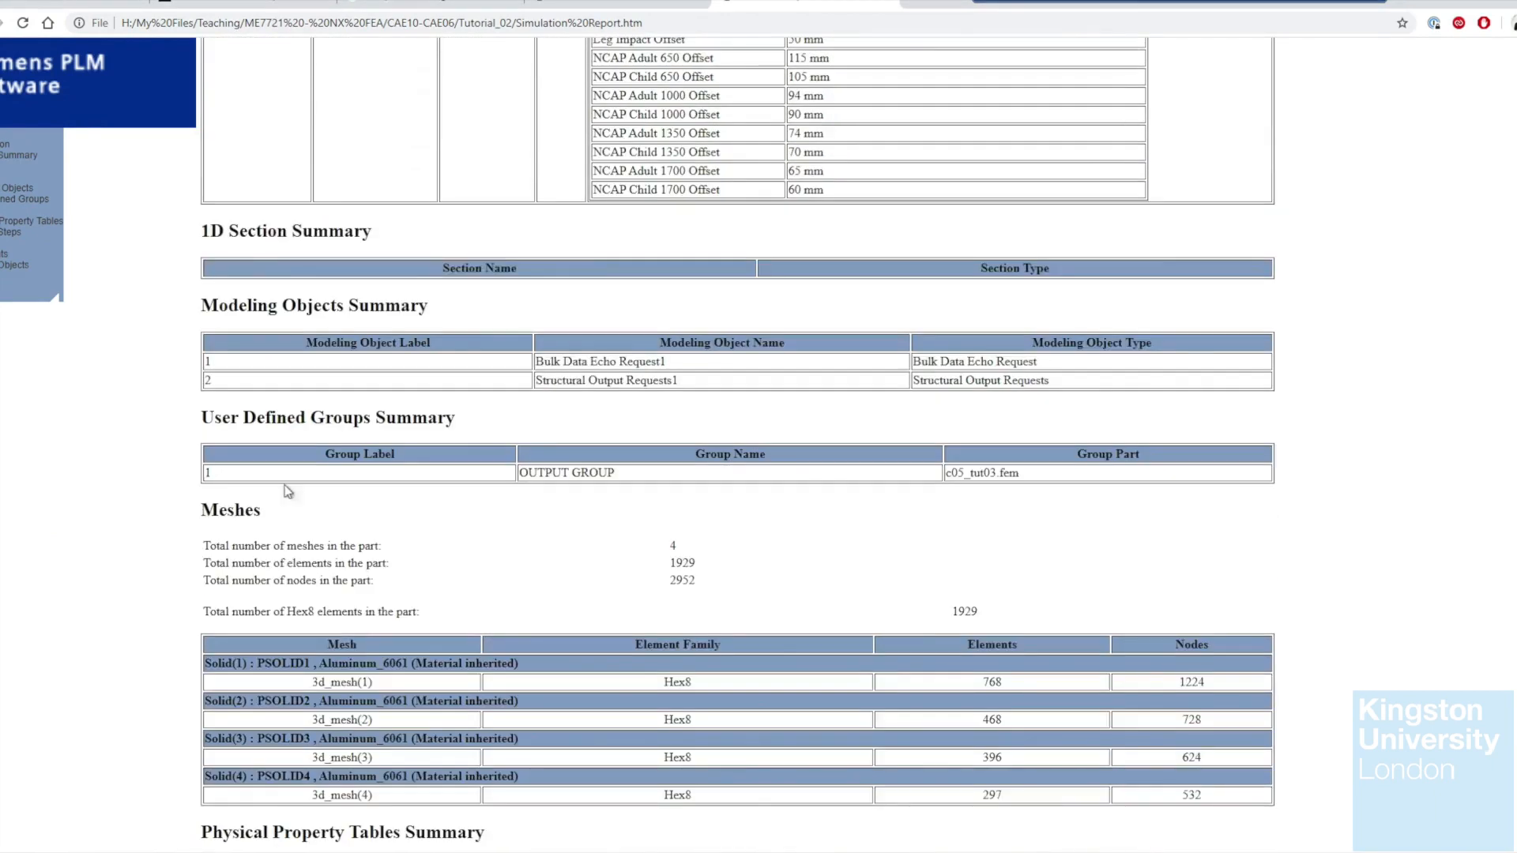
scroll(669, 757, "down", 4)
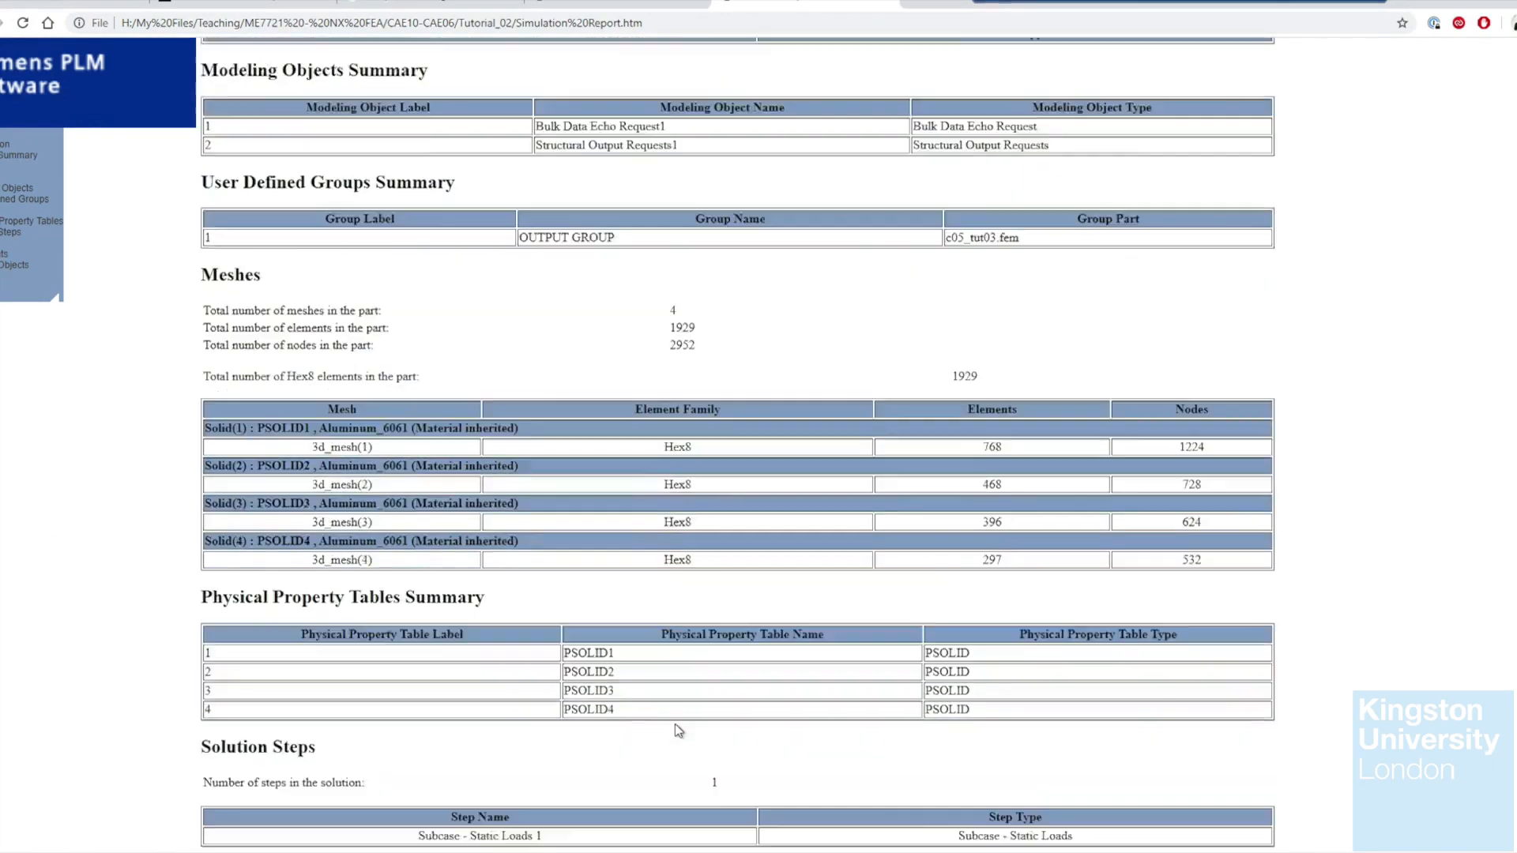
scroll(677, 729, "down", 4)
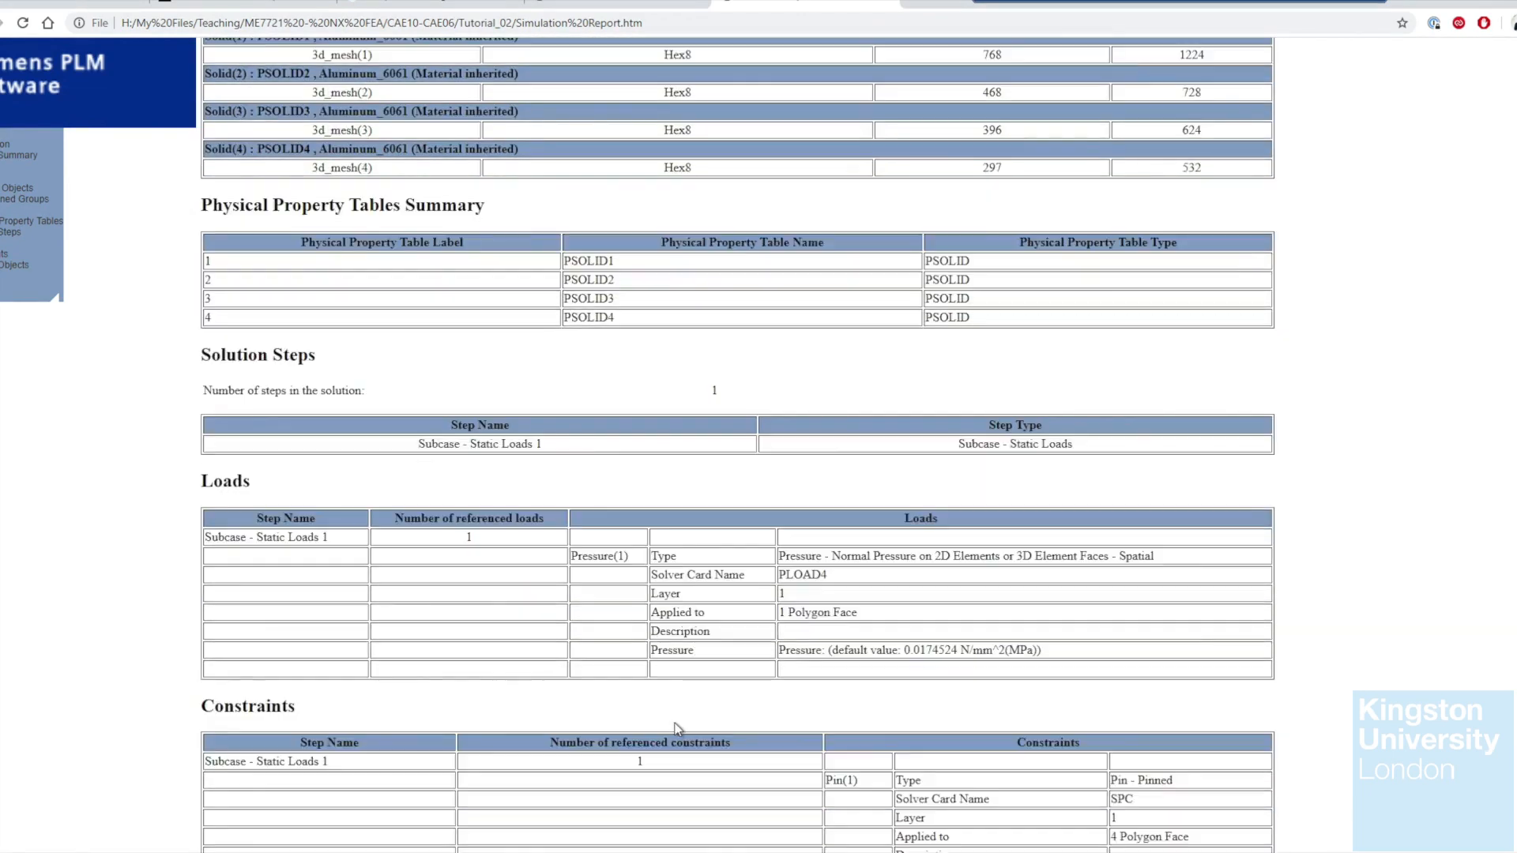
scroll(676, 725, "down", 2)
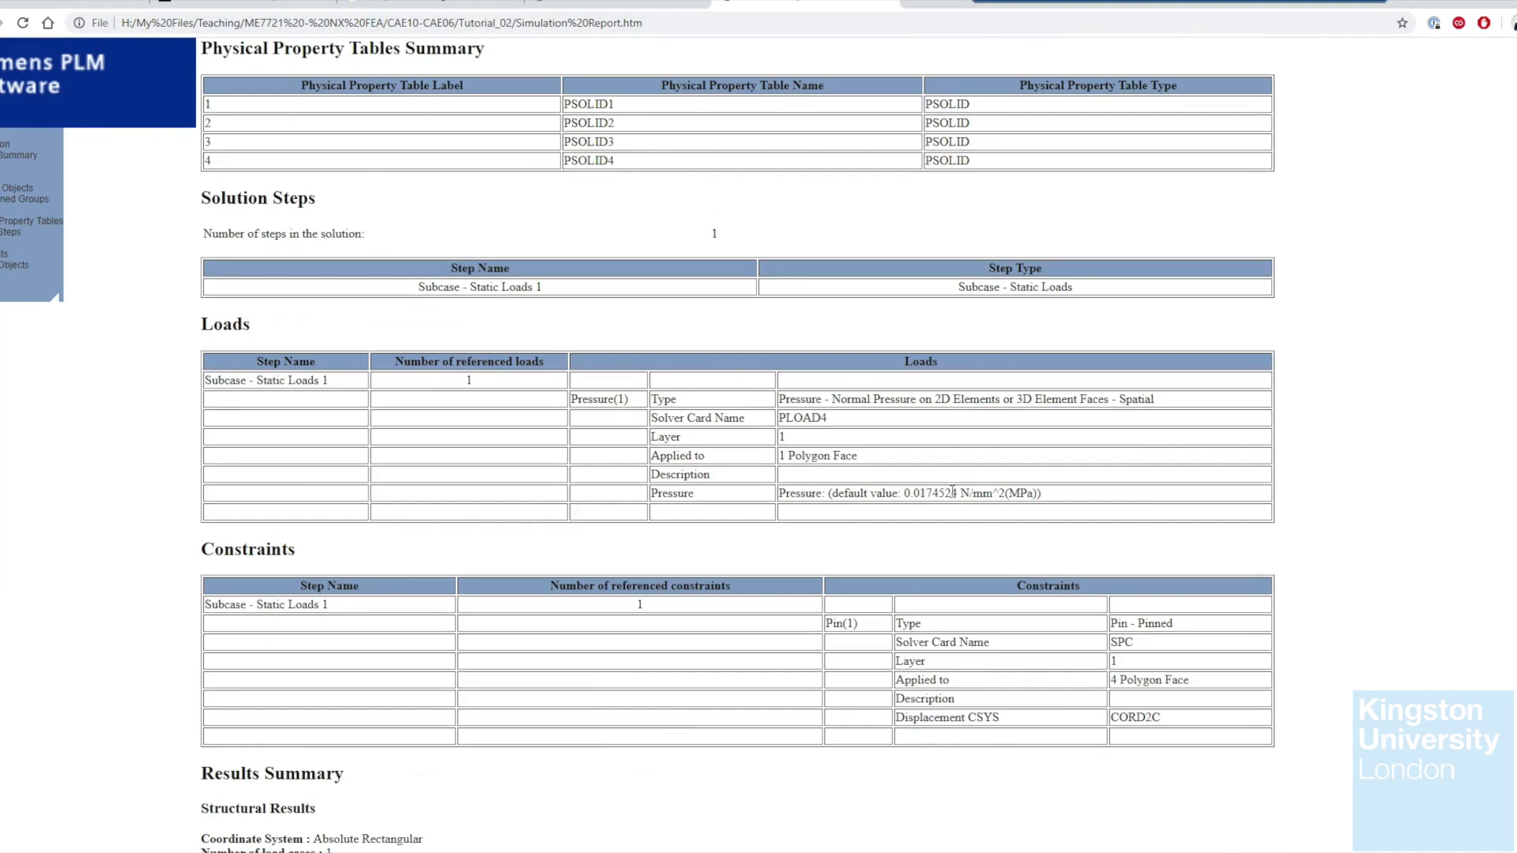
scroll(511, 535, "down", 4)
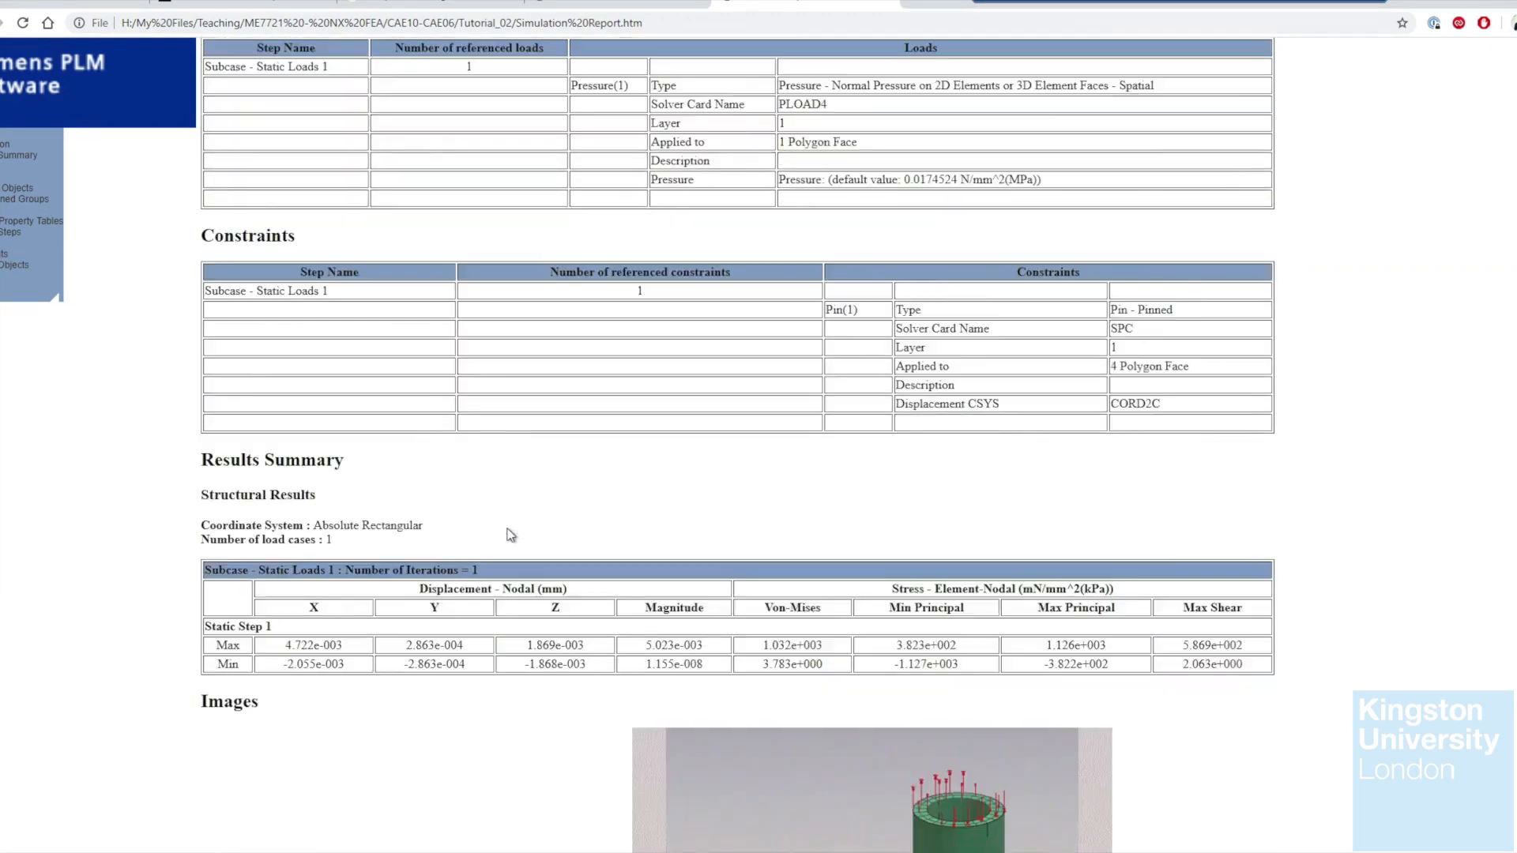
scroll(511, 535, "down", 2)
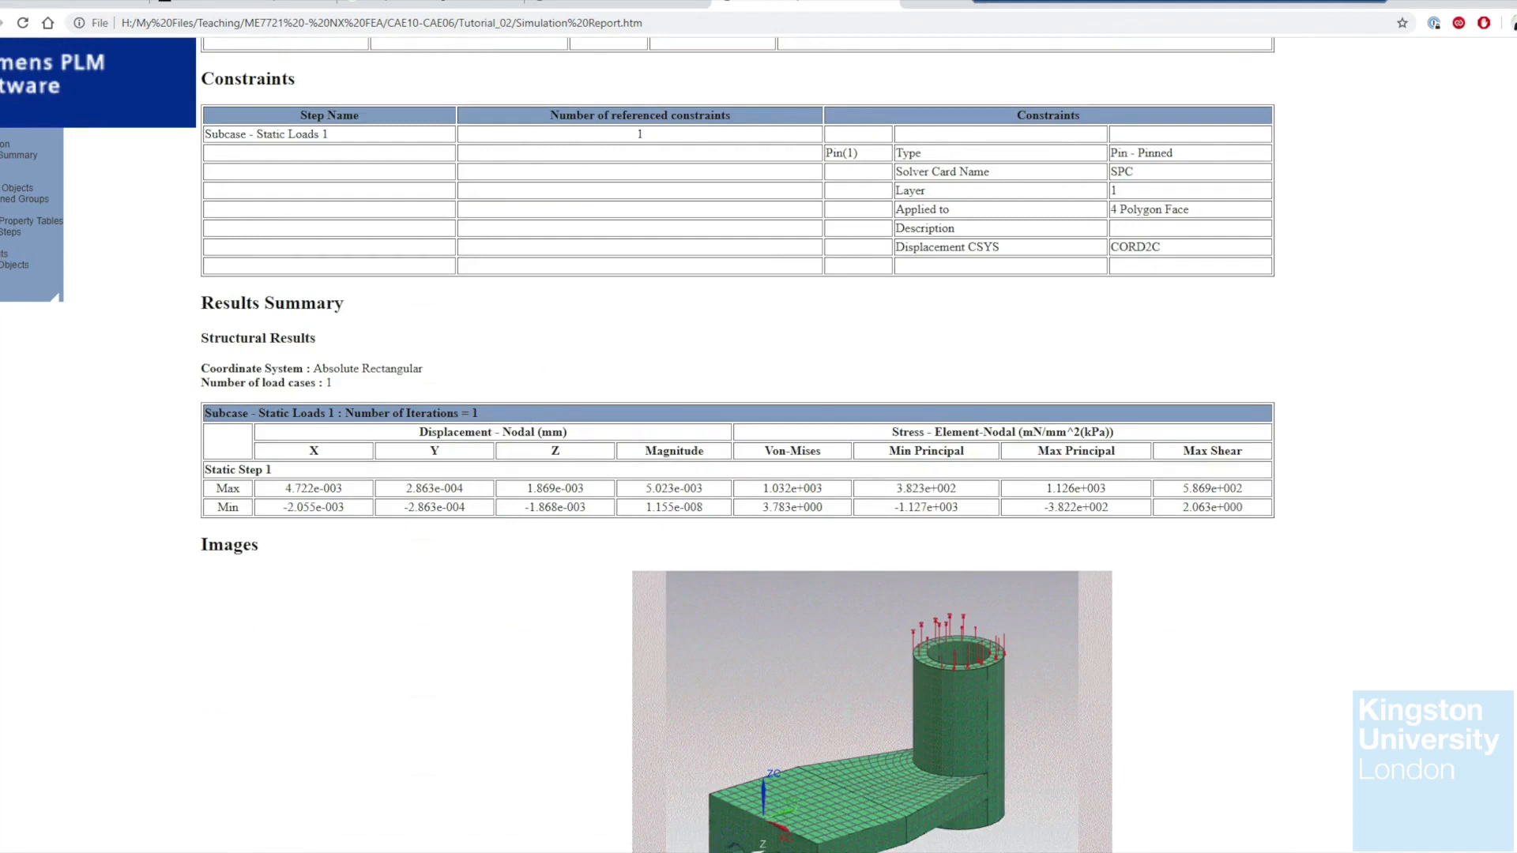
scroll(524, 508, "down", 4)
scroll(688, 605, "down", 11)
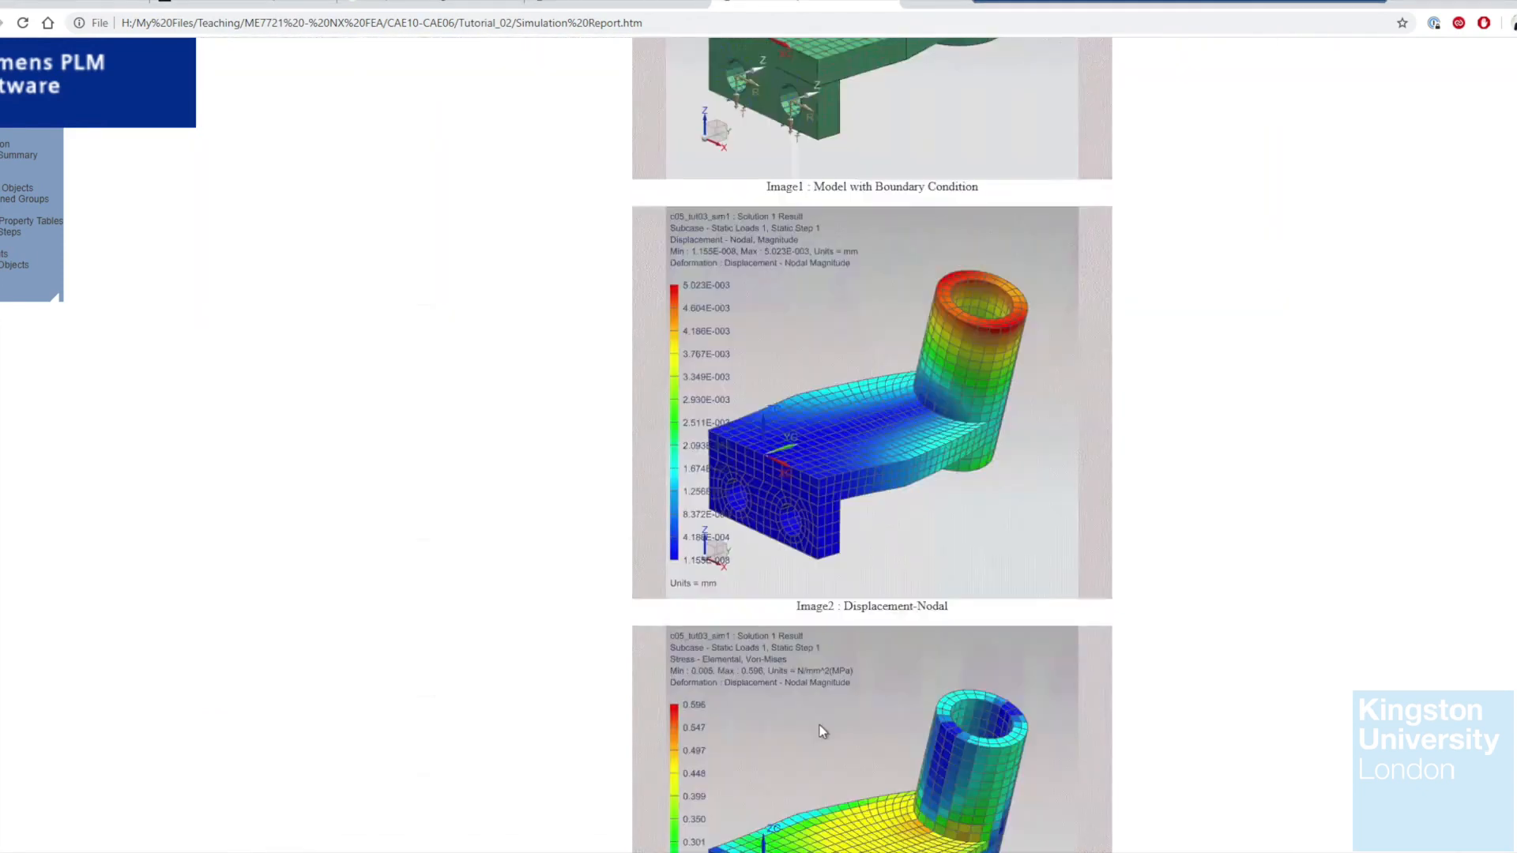
scroll(840, 748, "down", 3)
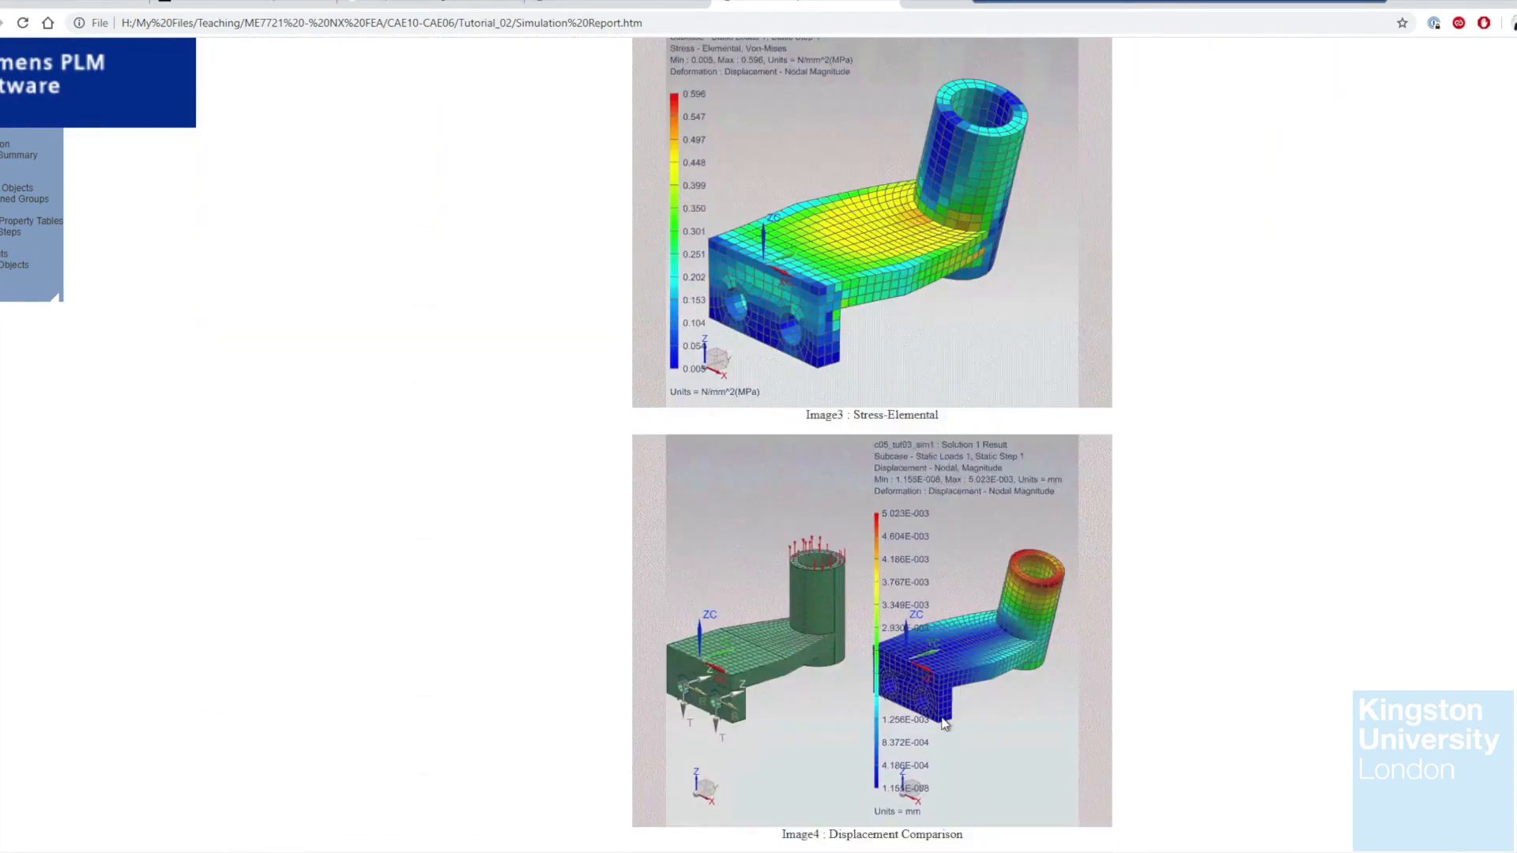
scroll(940, 717, "up", 17)
scroll(940, 717, "up", 20)
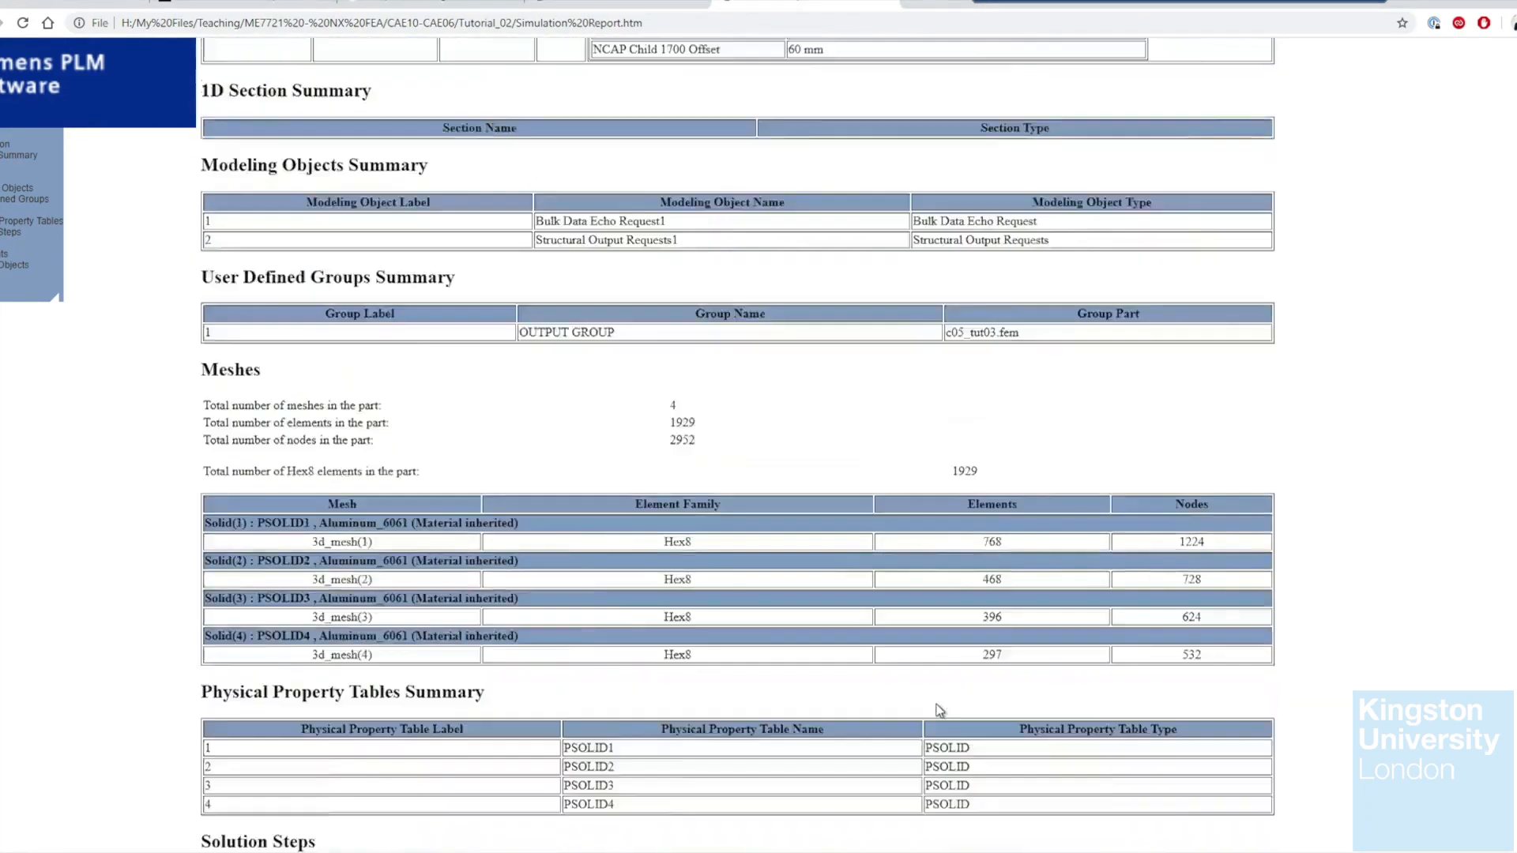
scroll(935, 688, "up", 15)
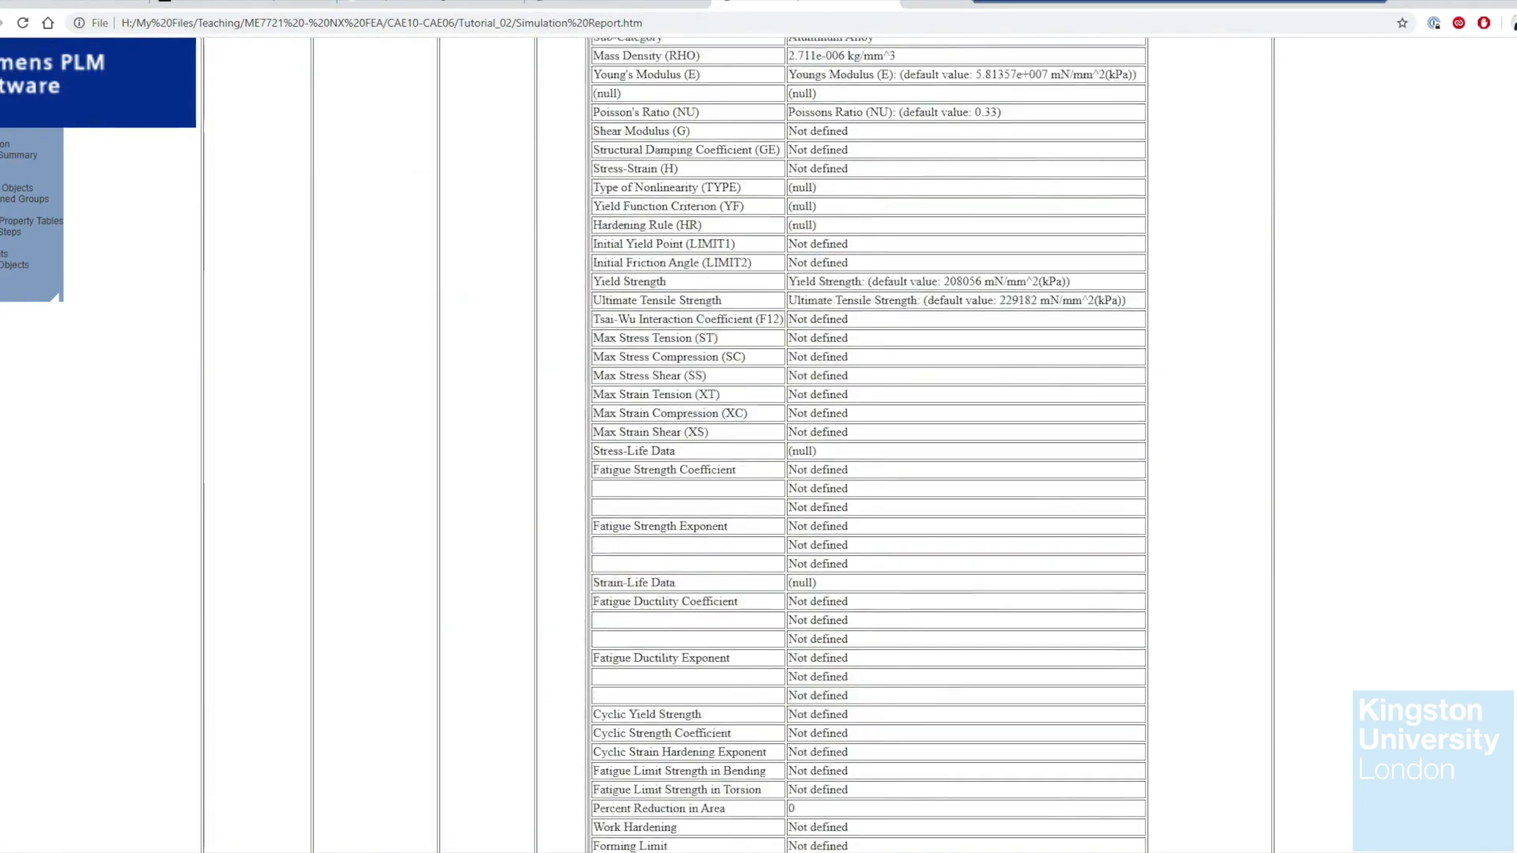
middle_click(543, 738)
scroll(501, 769, "down", 6)
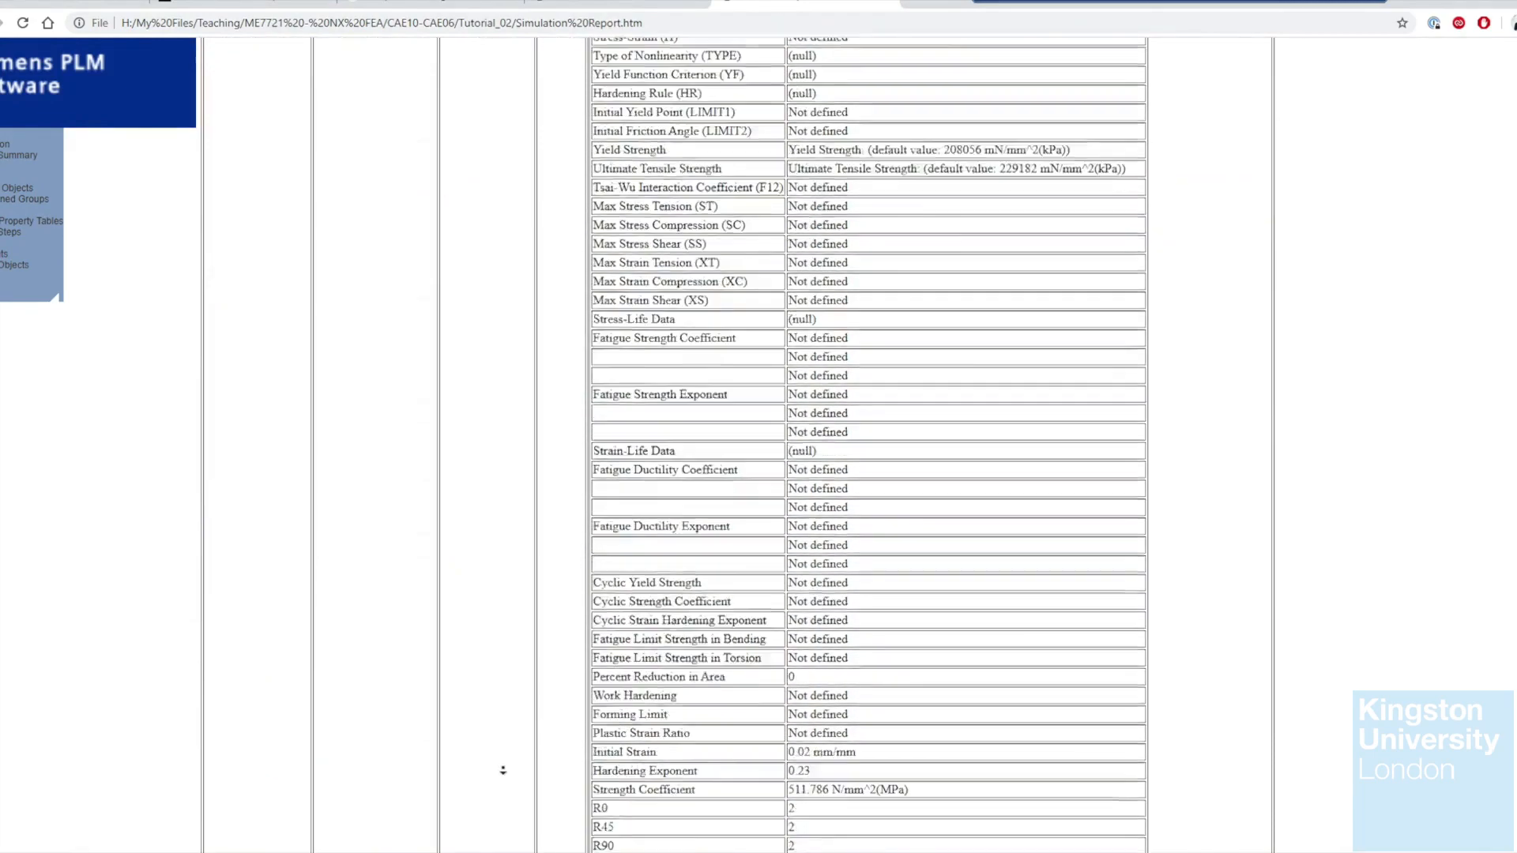
Return to NX and close the c05_tut03_sim1.sim simulation.
key("alt+Tab")
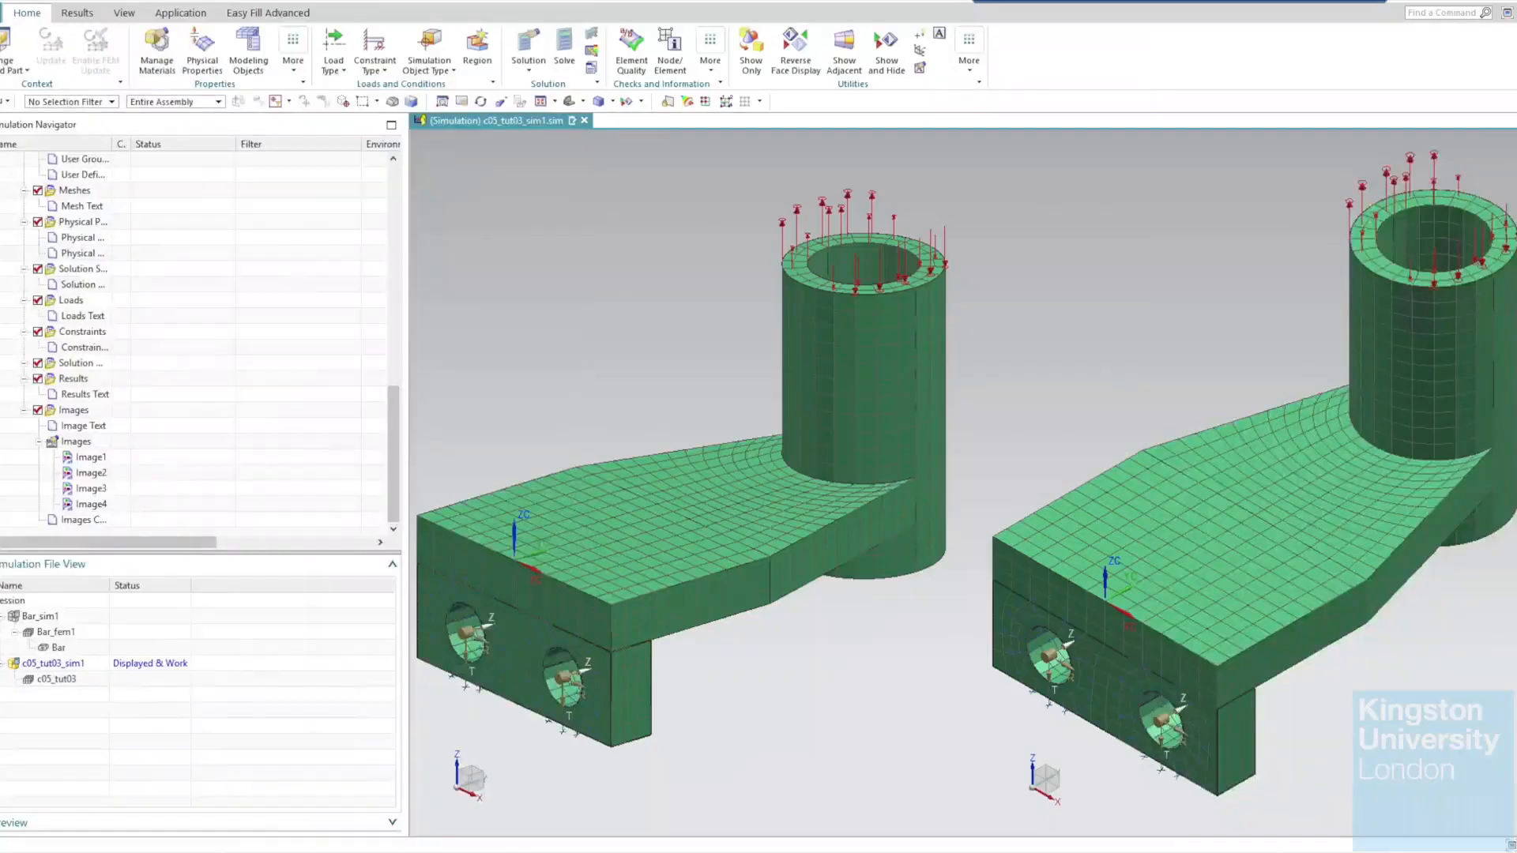
left_click(585, 120)
left_click(781, 447)
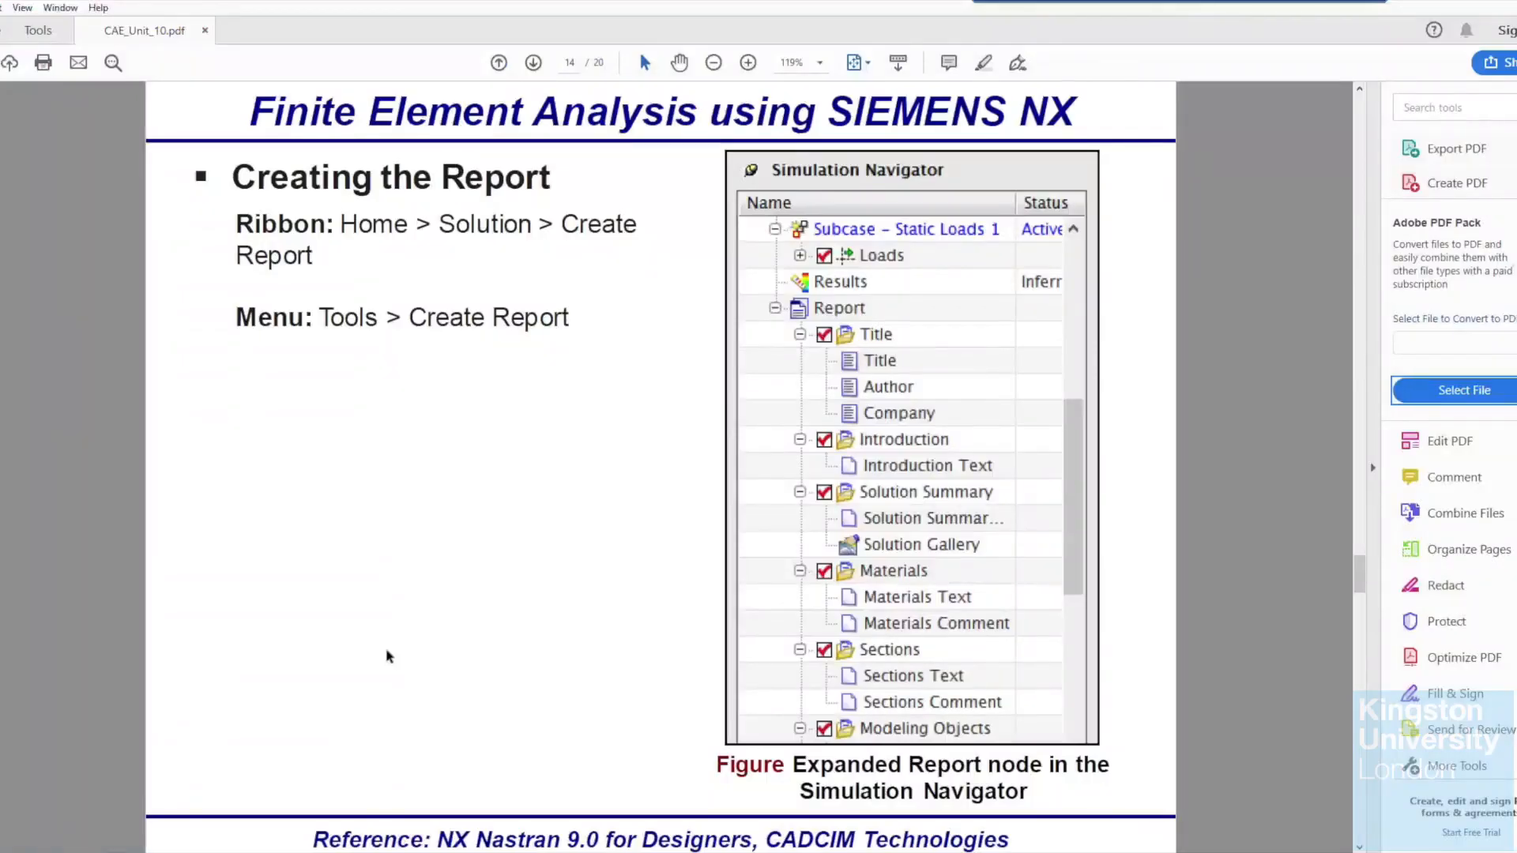
Review the Tutorial 1 and Exercise 1 slides on solving and reporting in CAE_Unit_10.pdf.
scroll(388, 636, "down", 4)
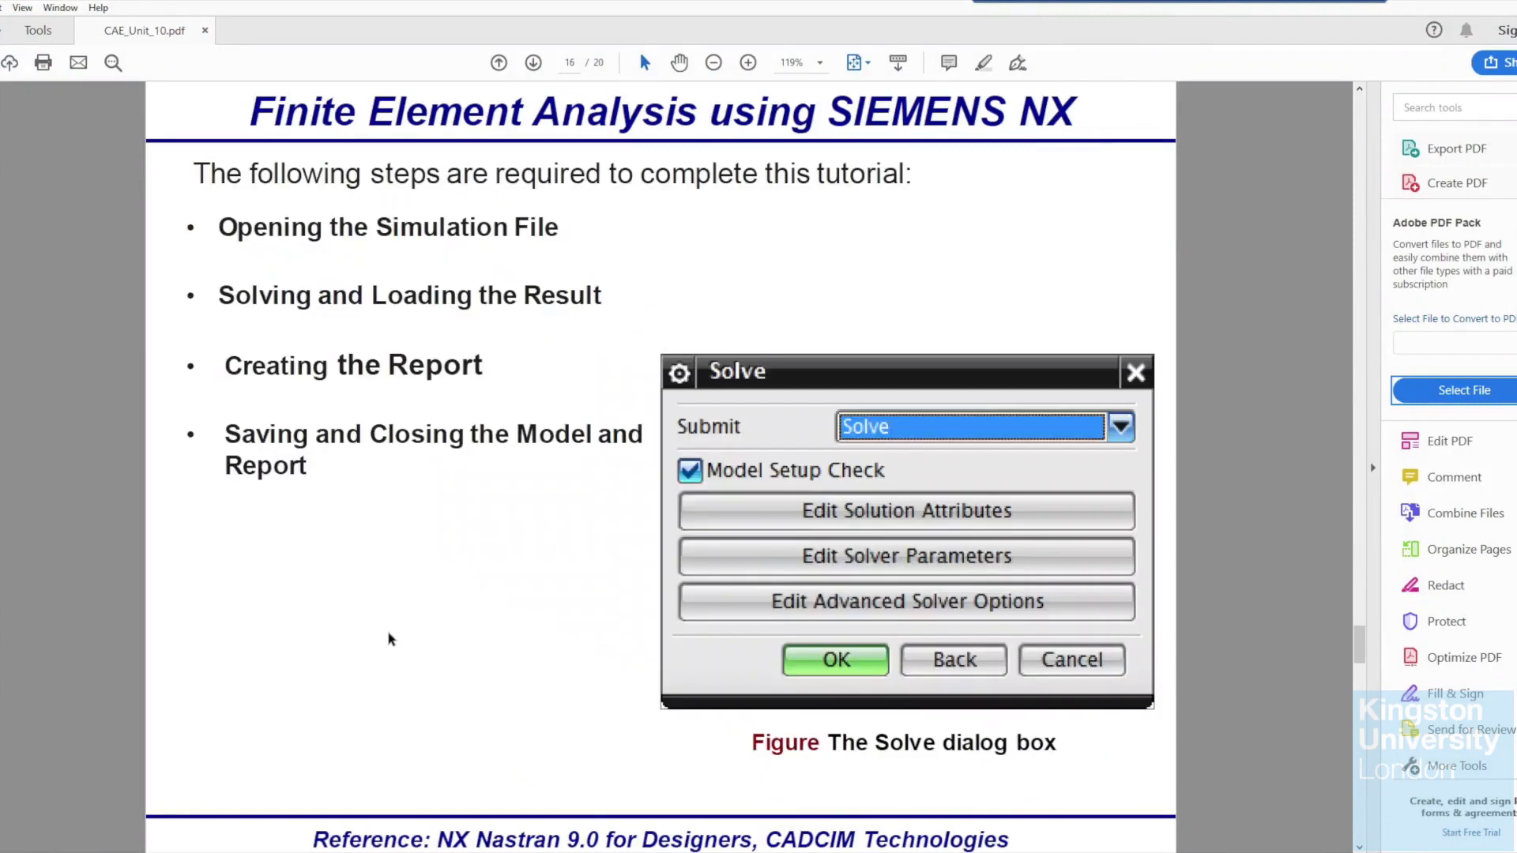
scroll(388, 632, "down", 2)
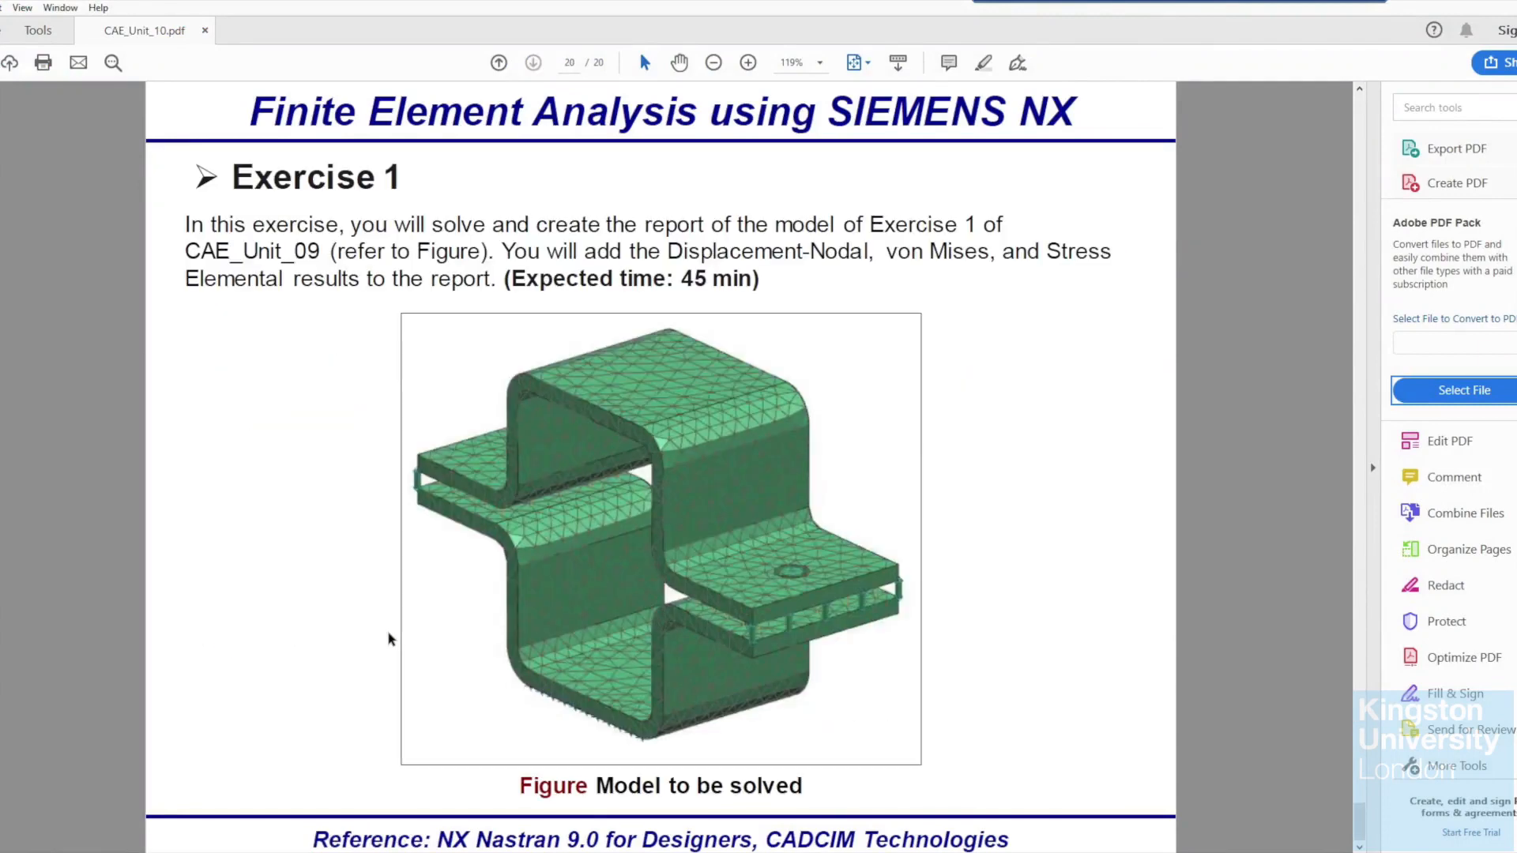
scroll(389, 639, "up", 4)
scroll(389, 638, "up", 1)
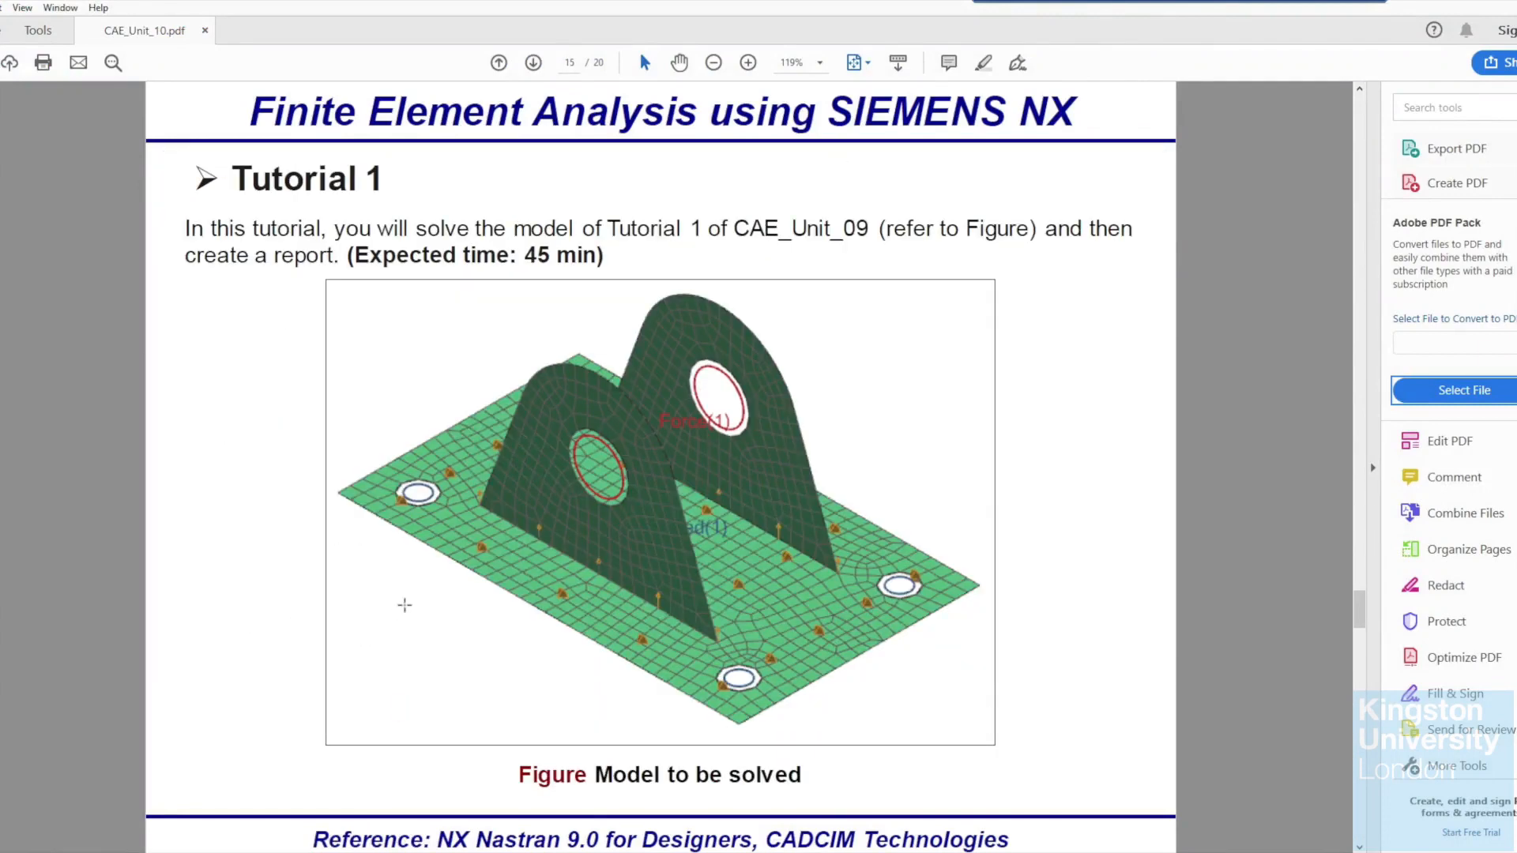
scroll(455, 611, "down", 3)
Open the part c04_ex01 and its idealized part c04_exr01_i in NX from New folder inside Tutorial_01.
left_click(140, 852)
double_click(225, 395)
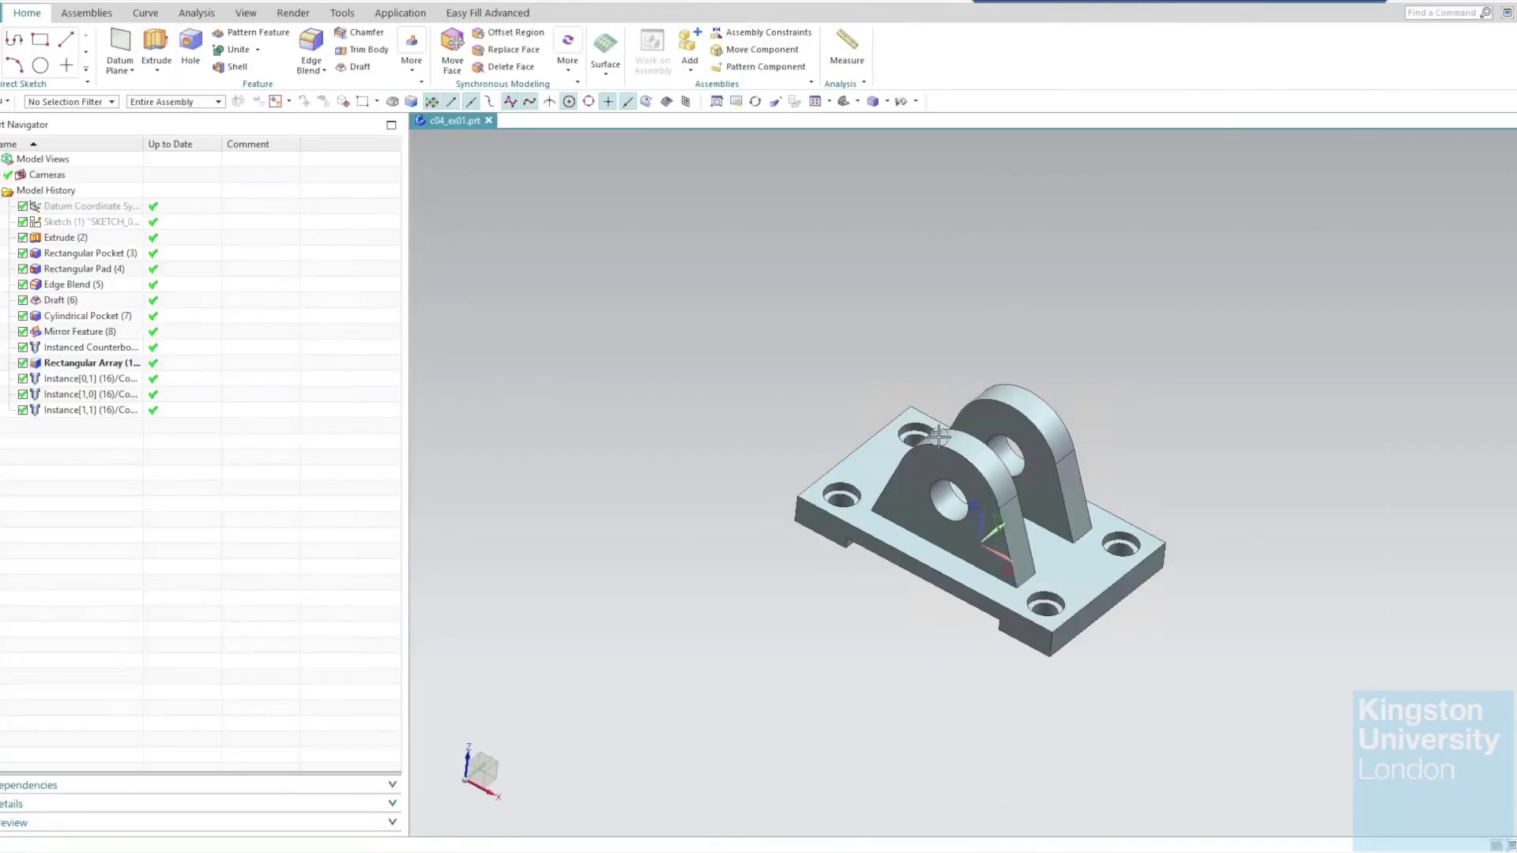
left_click(140, 852)
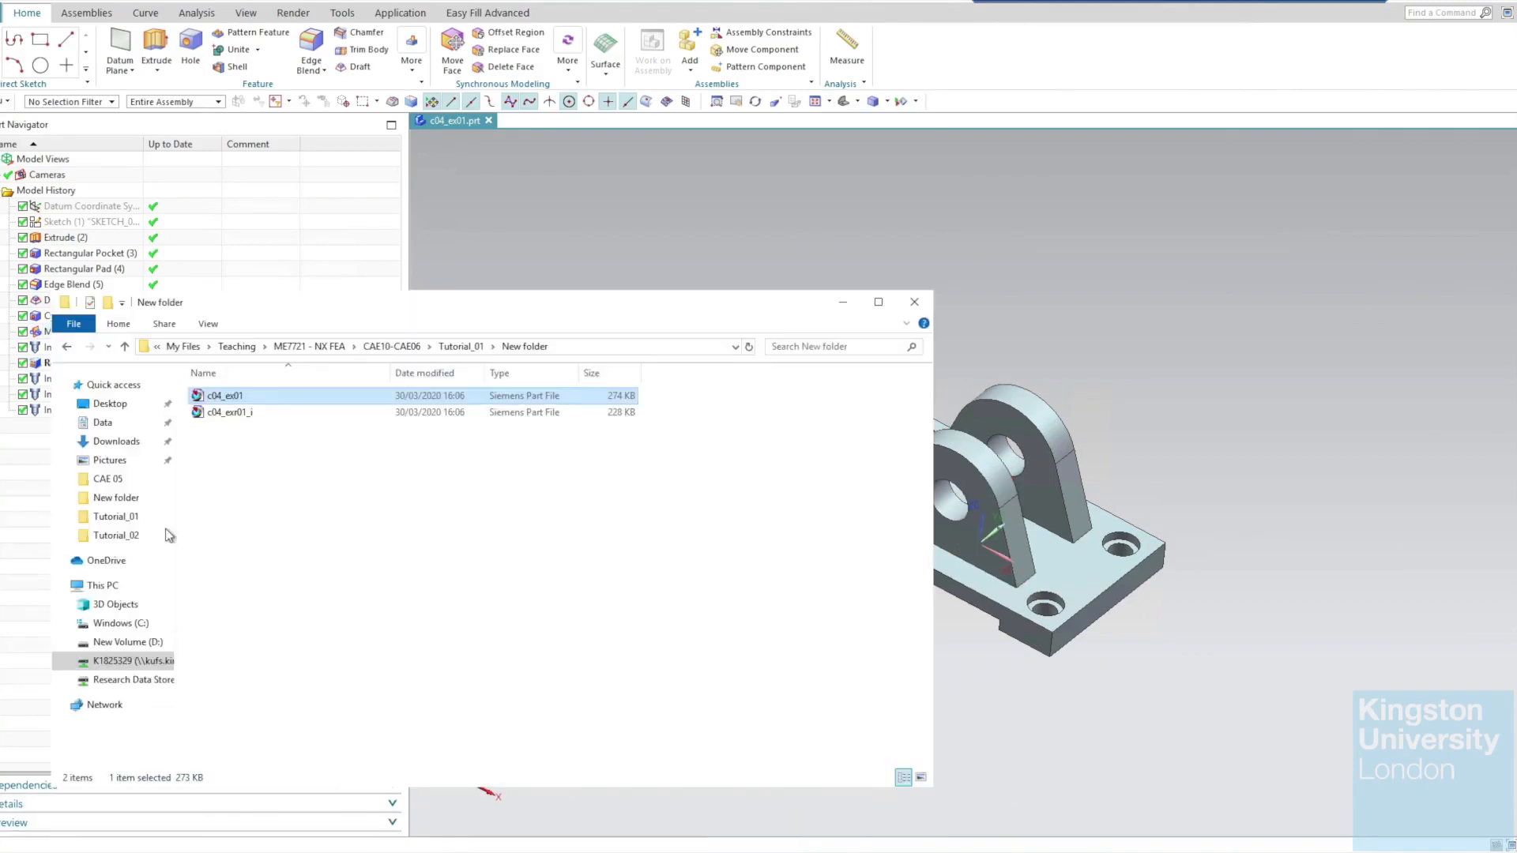
double_click(244, 410)
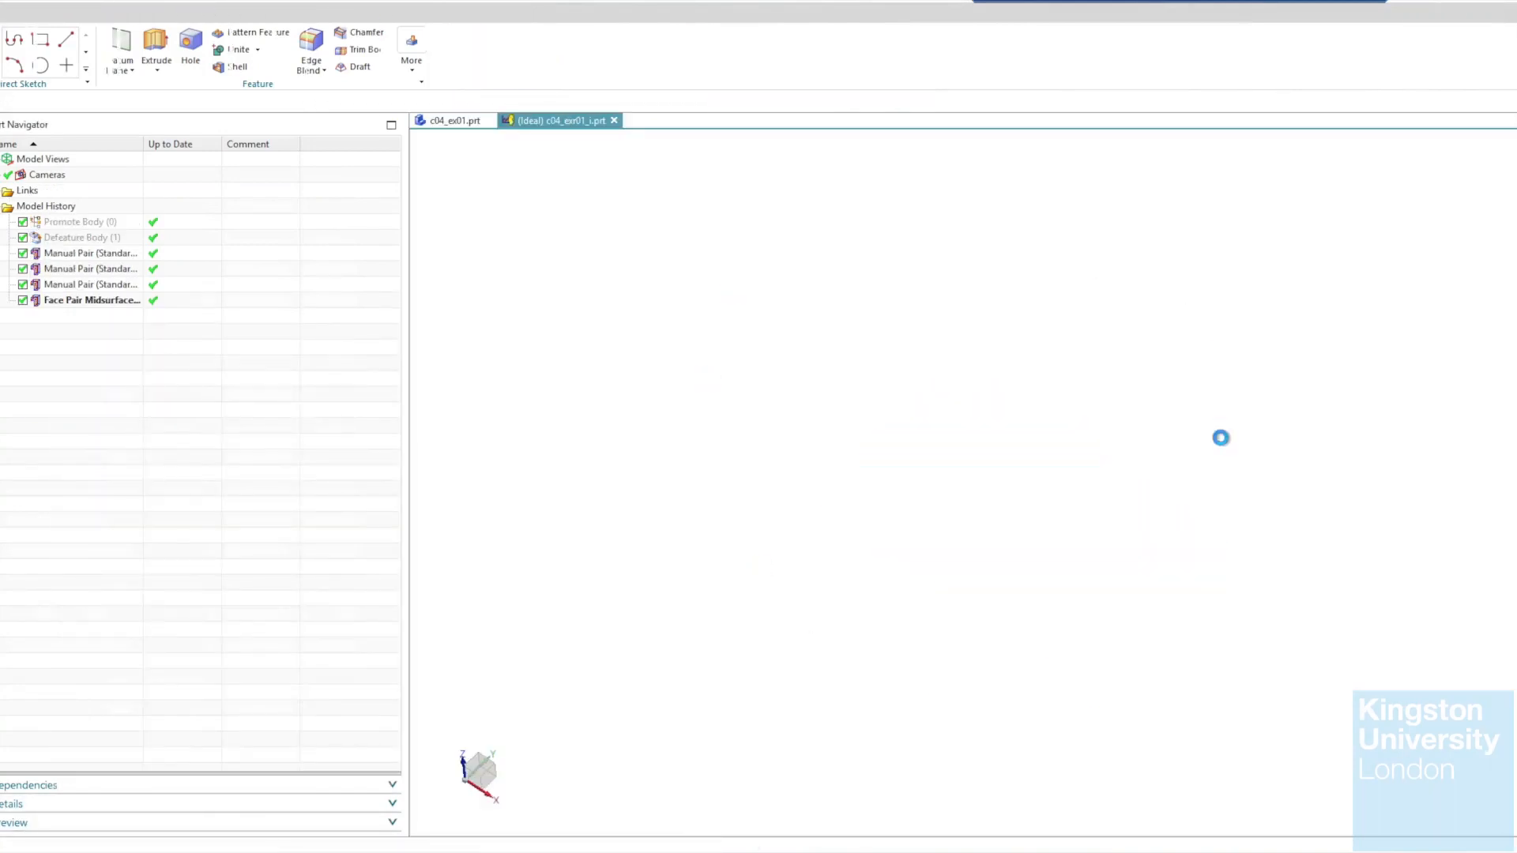
middle_click_drag(1238, 444, 1232, 429)
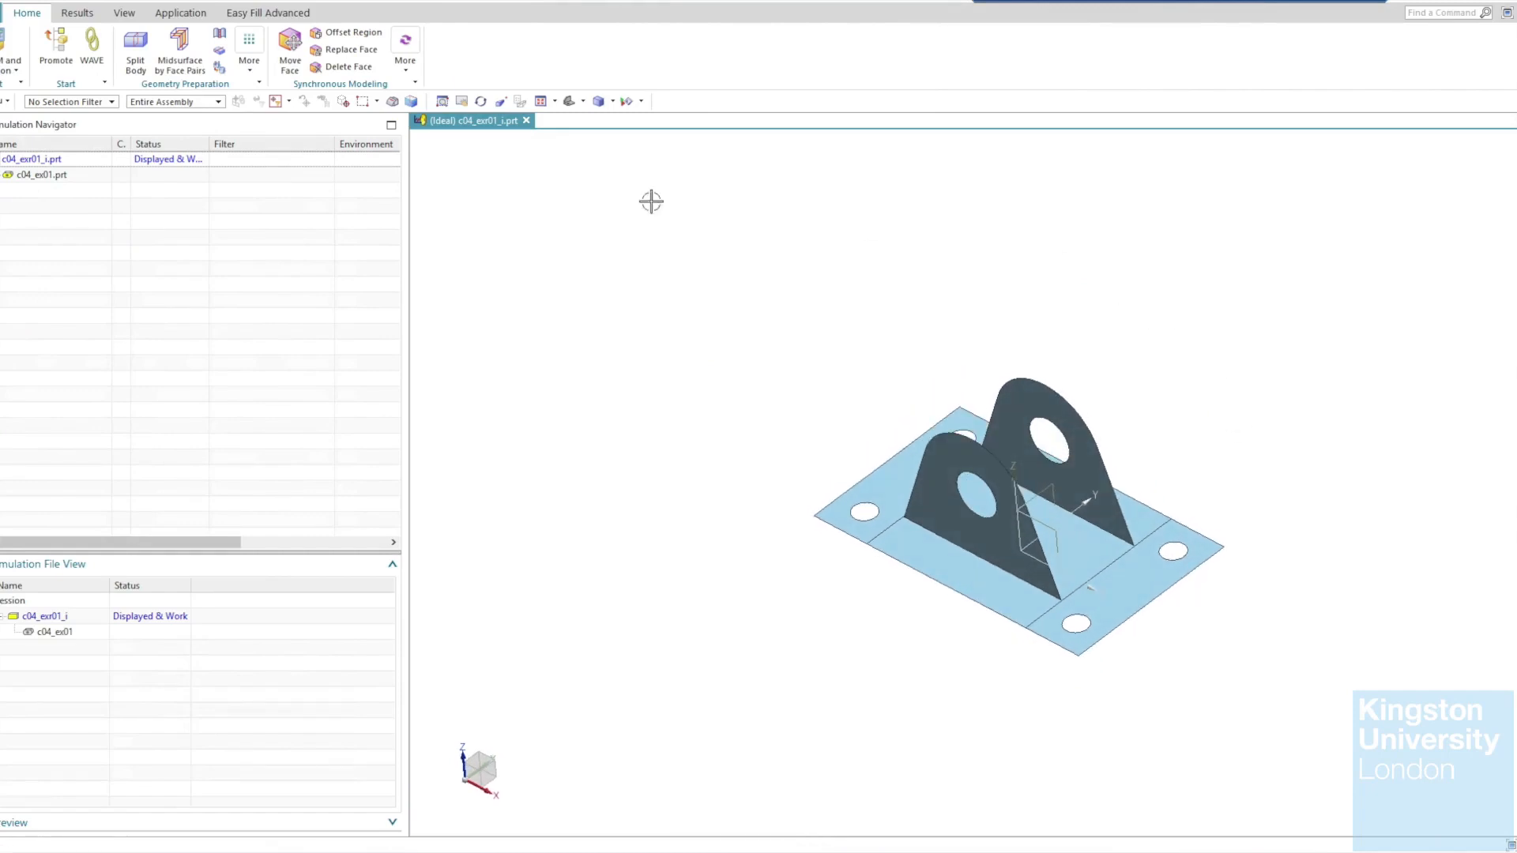
Create a new FEM and simulation from the idealized part using NX Nastran Structural, with a SOL 101 Linear Statics - Global Constraints solution.
left_click(4, 76)
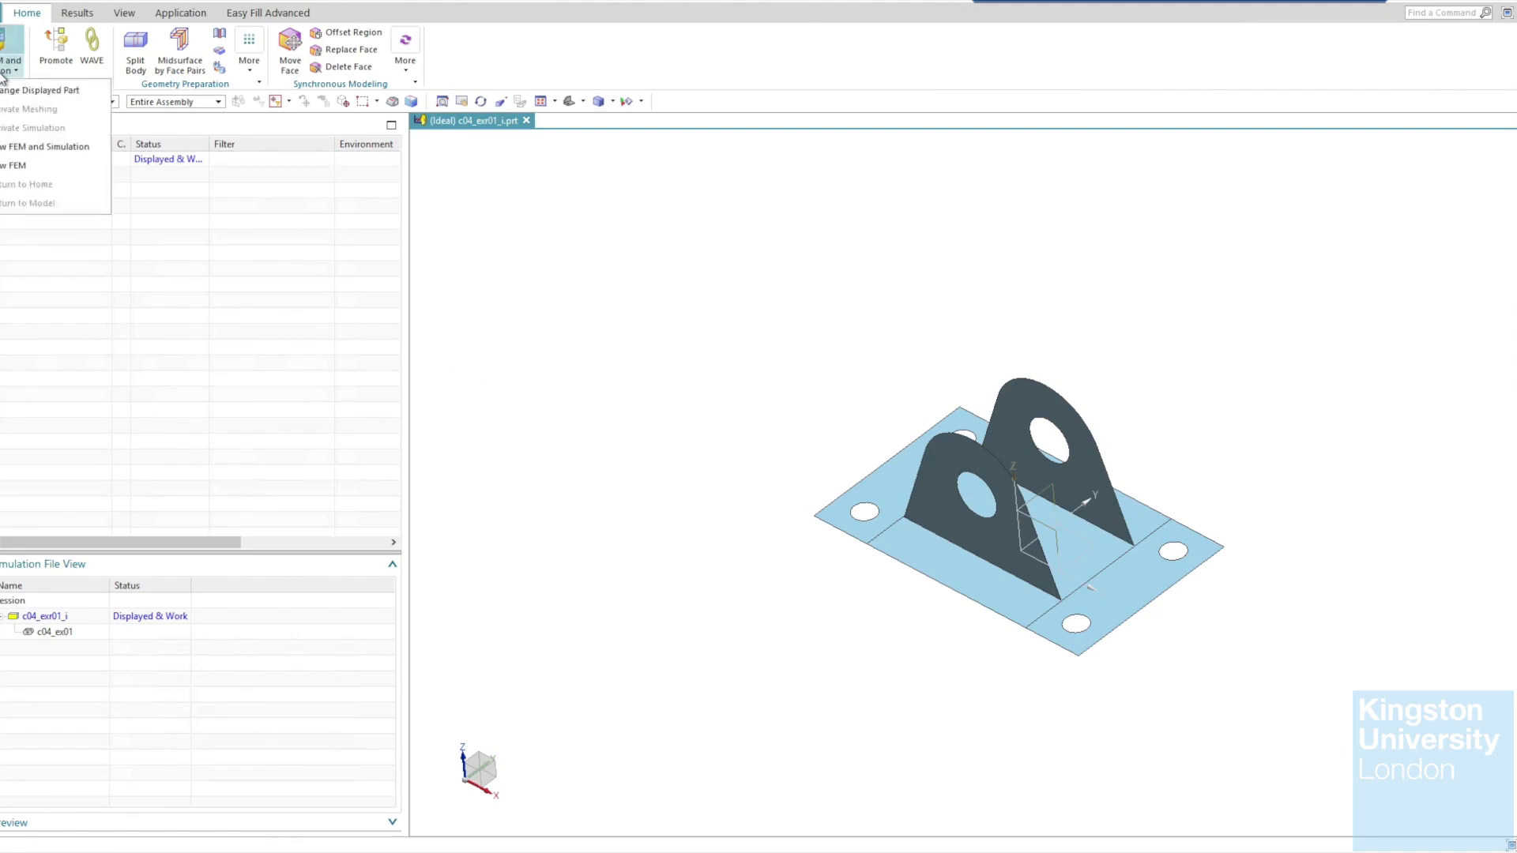
left_click(33, 147)
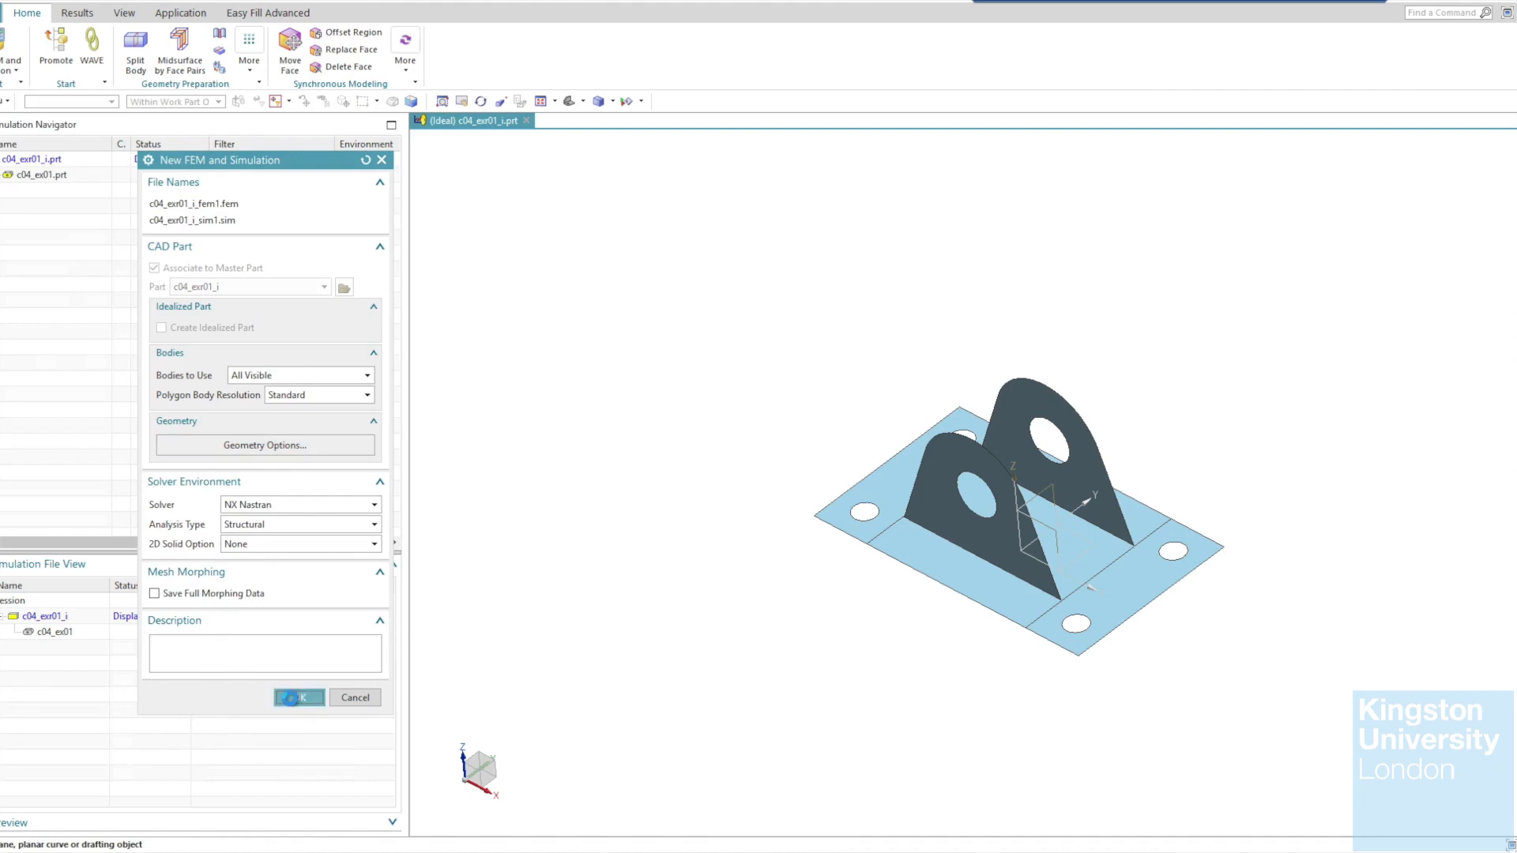
left_click(293, 699)
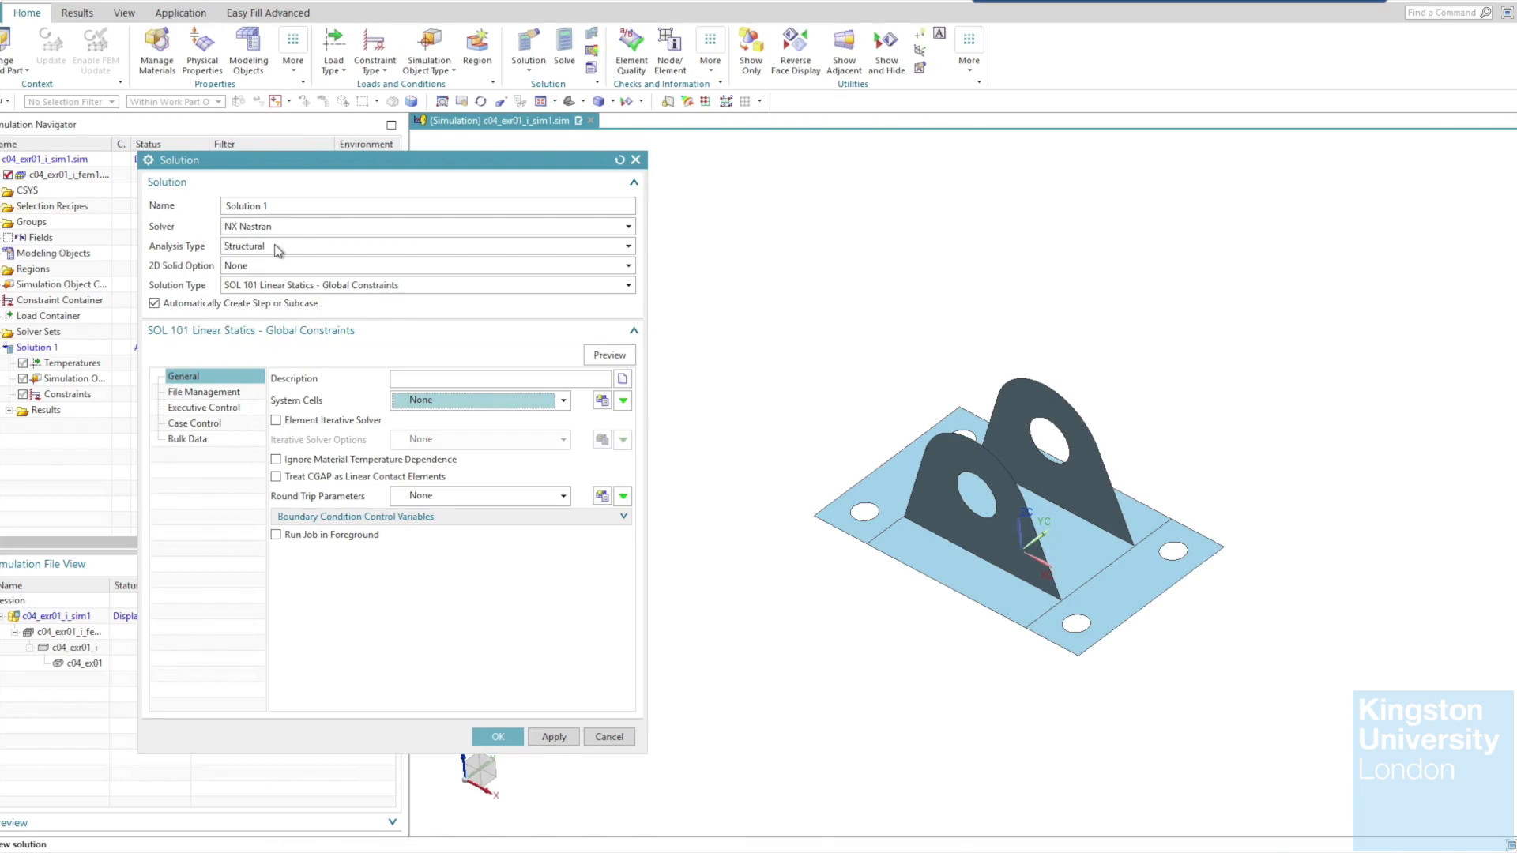
left_click(503, 738)
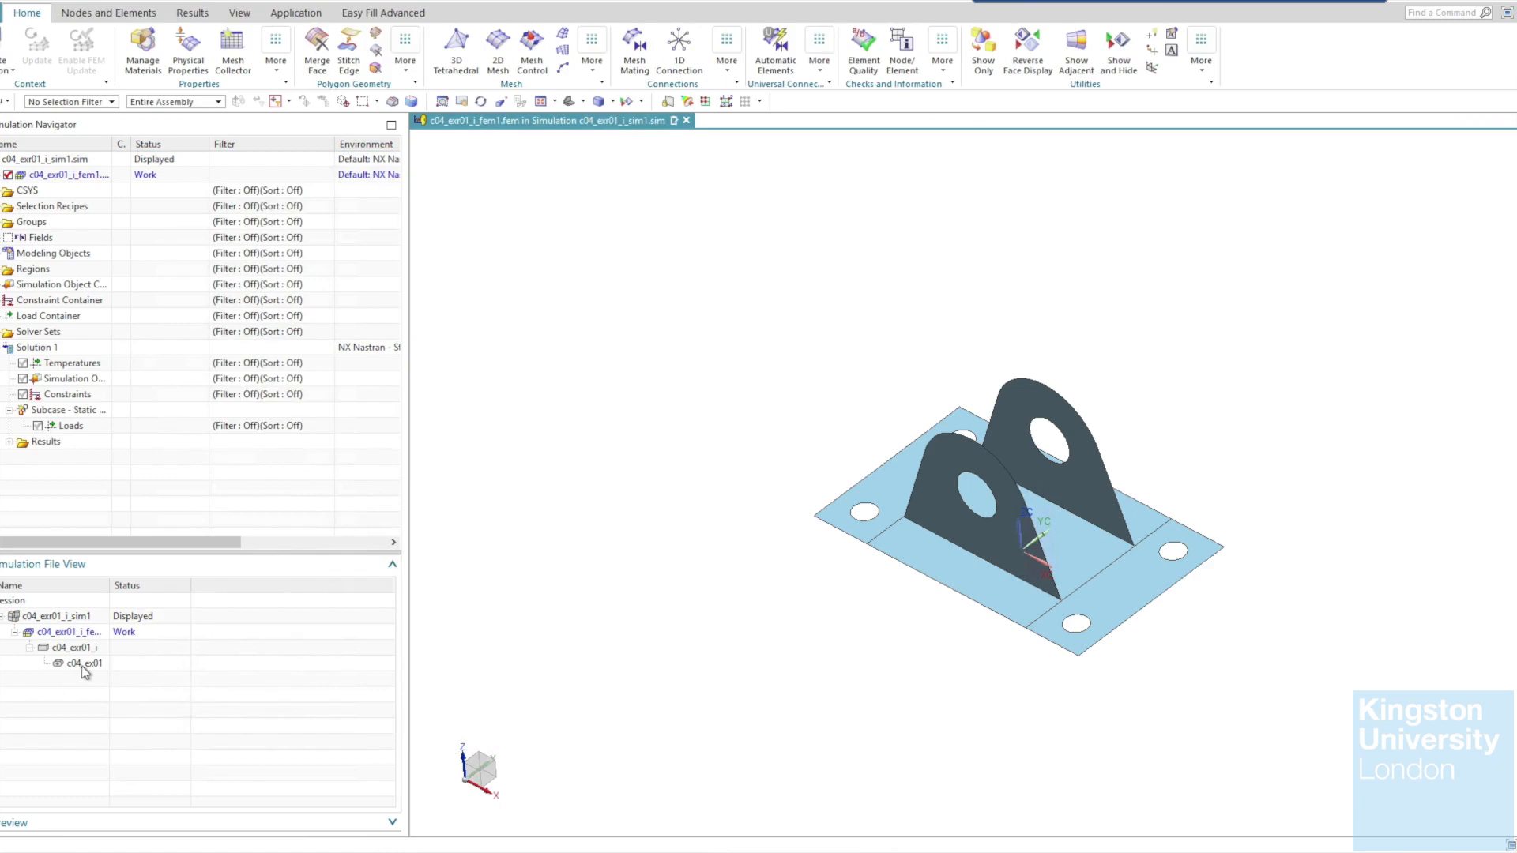
Display the c04_ex01 part, its idealized part, the FEM and the simulation one after another to review the file hierarchy.
double_click(82, 665)
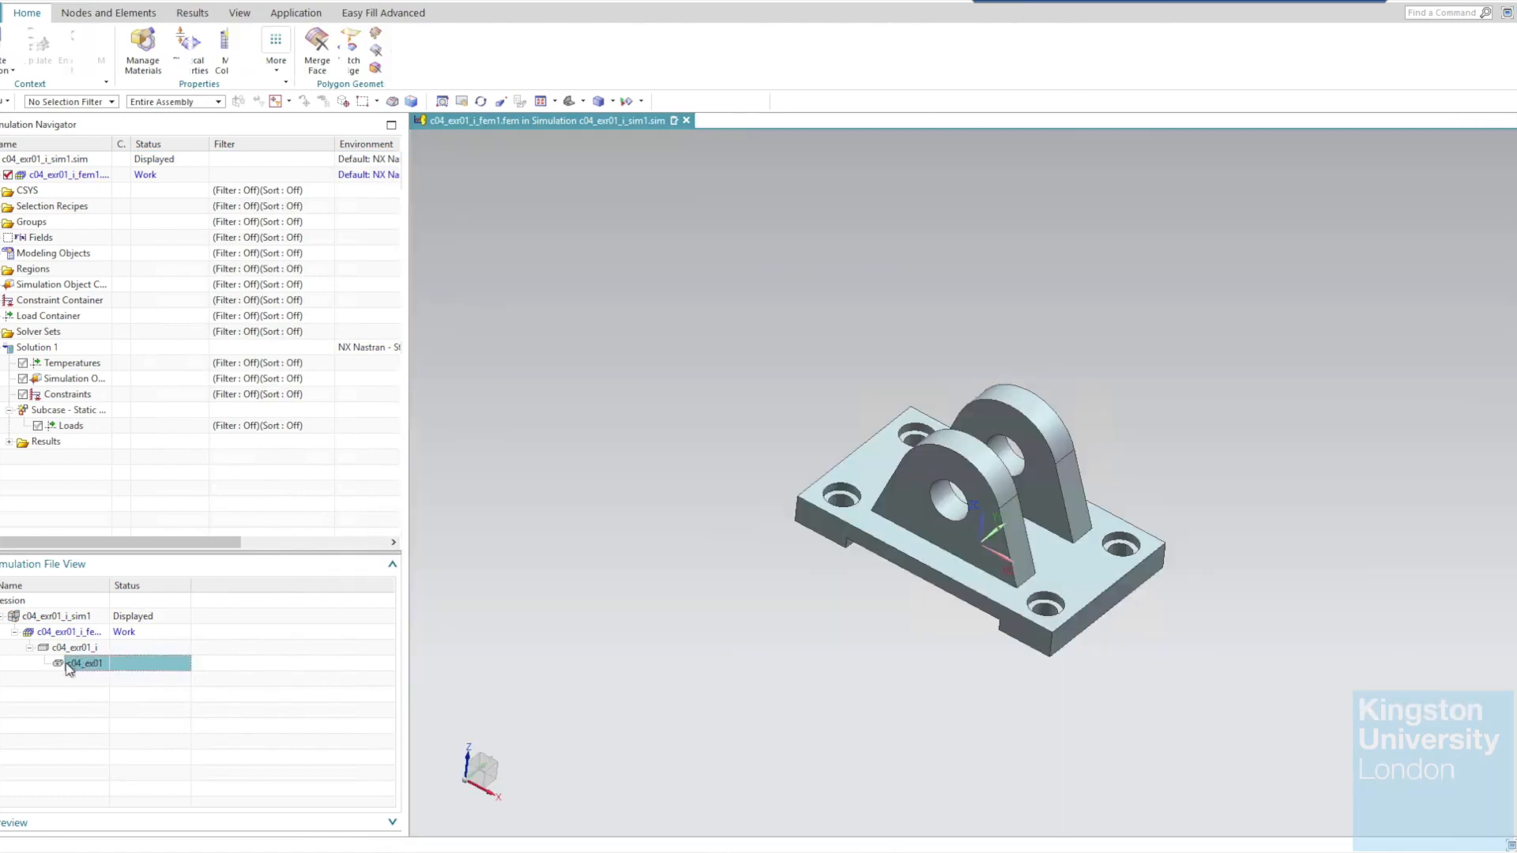
double_click(79, 649)
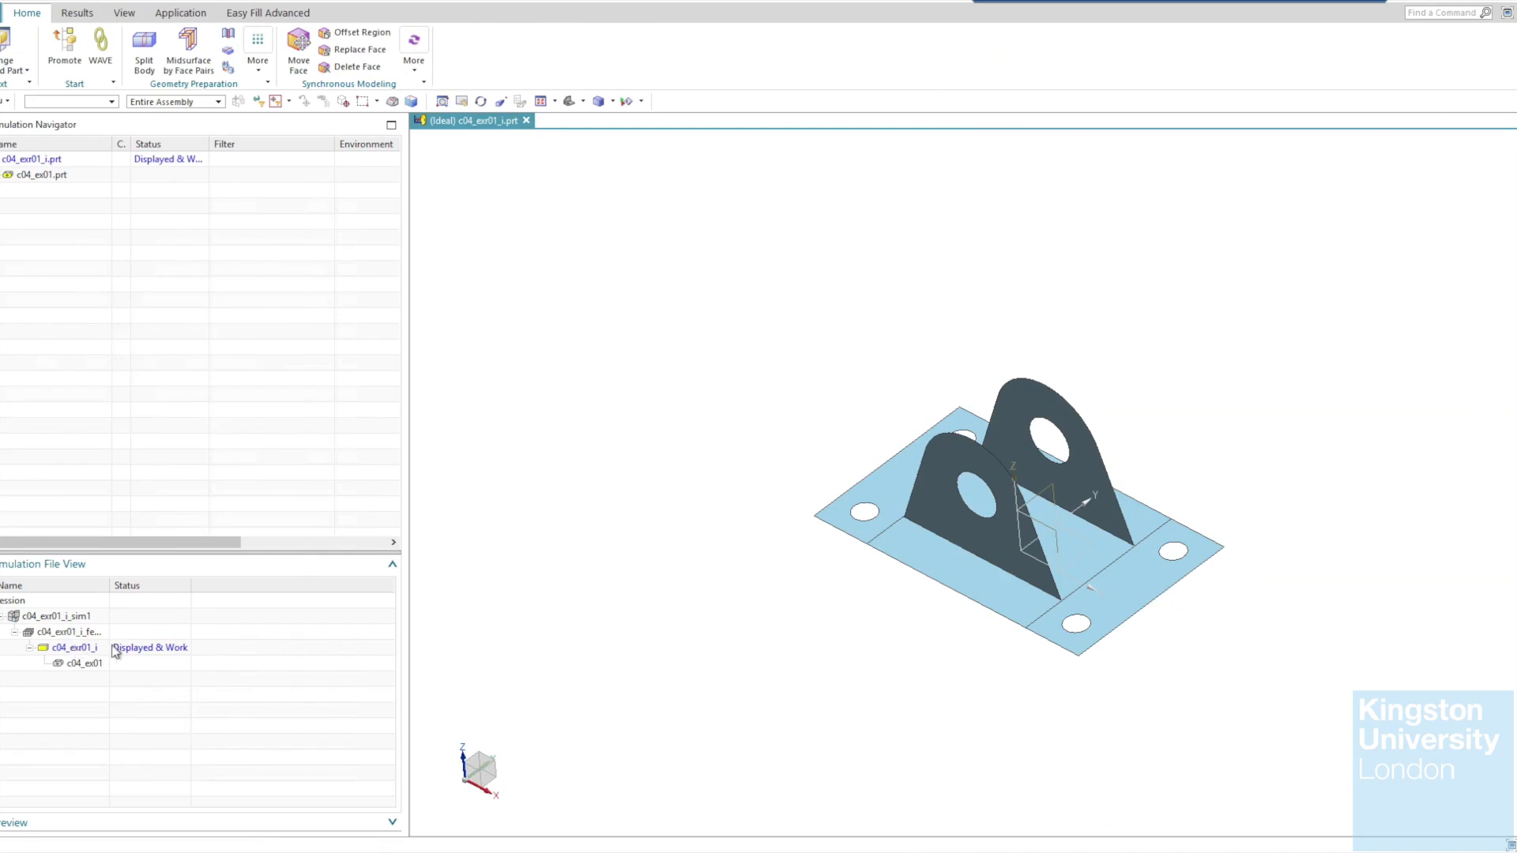
double_click(79, 632)
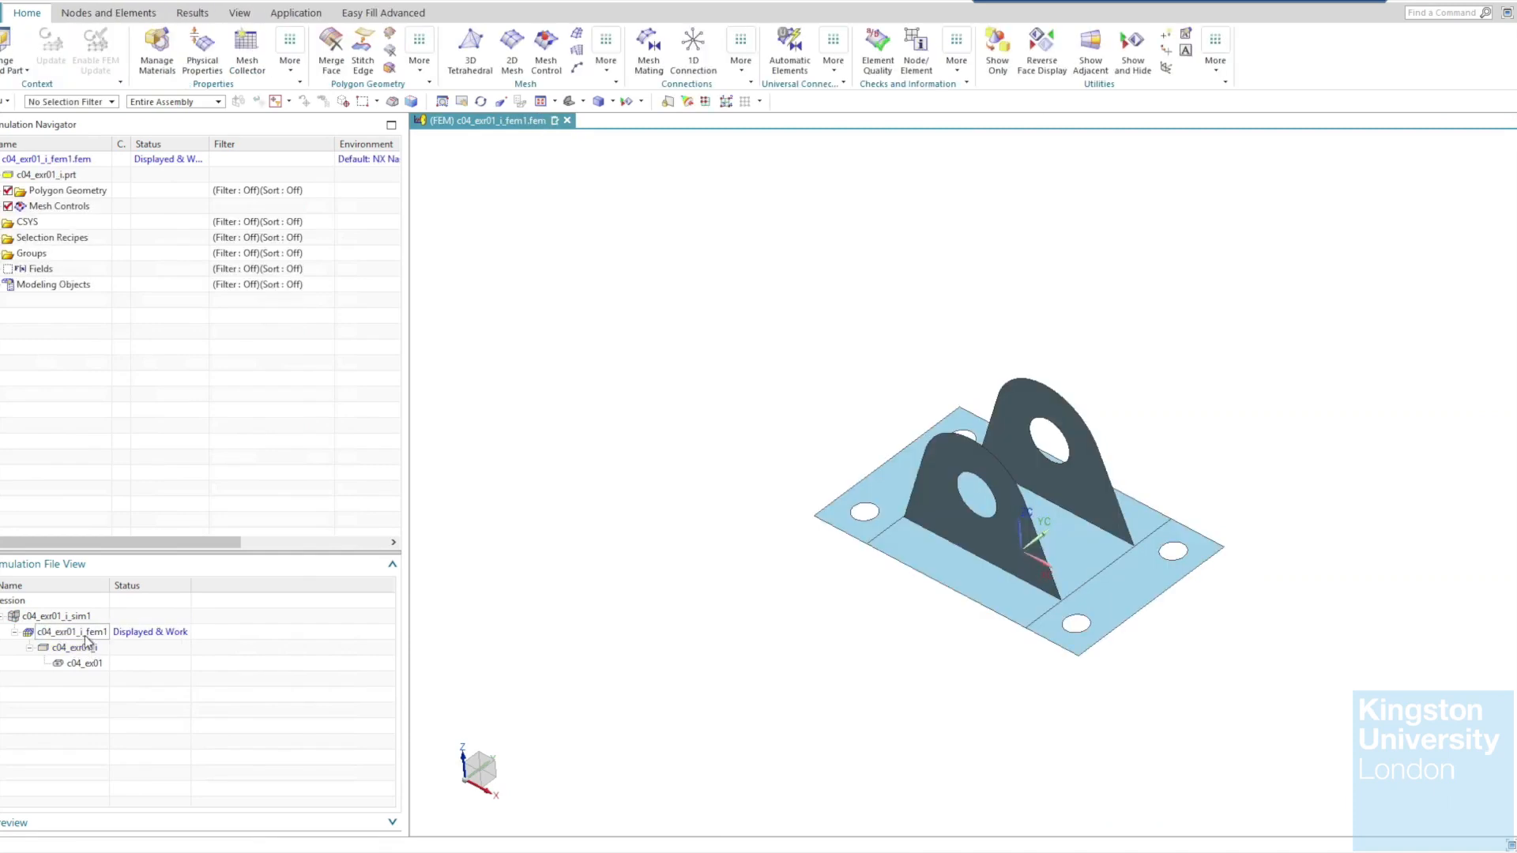
double_click(69, 616)
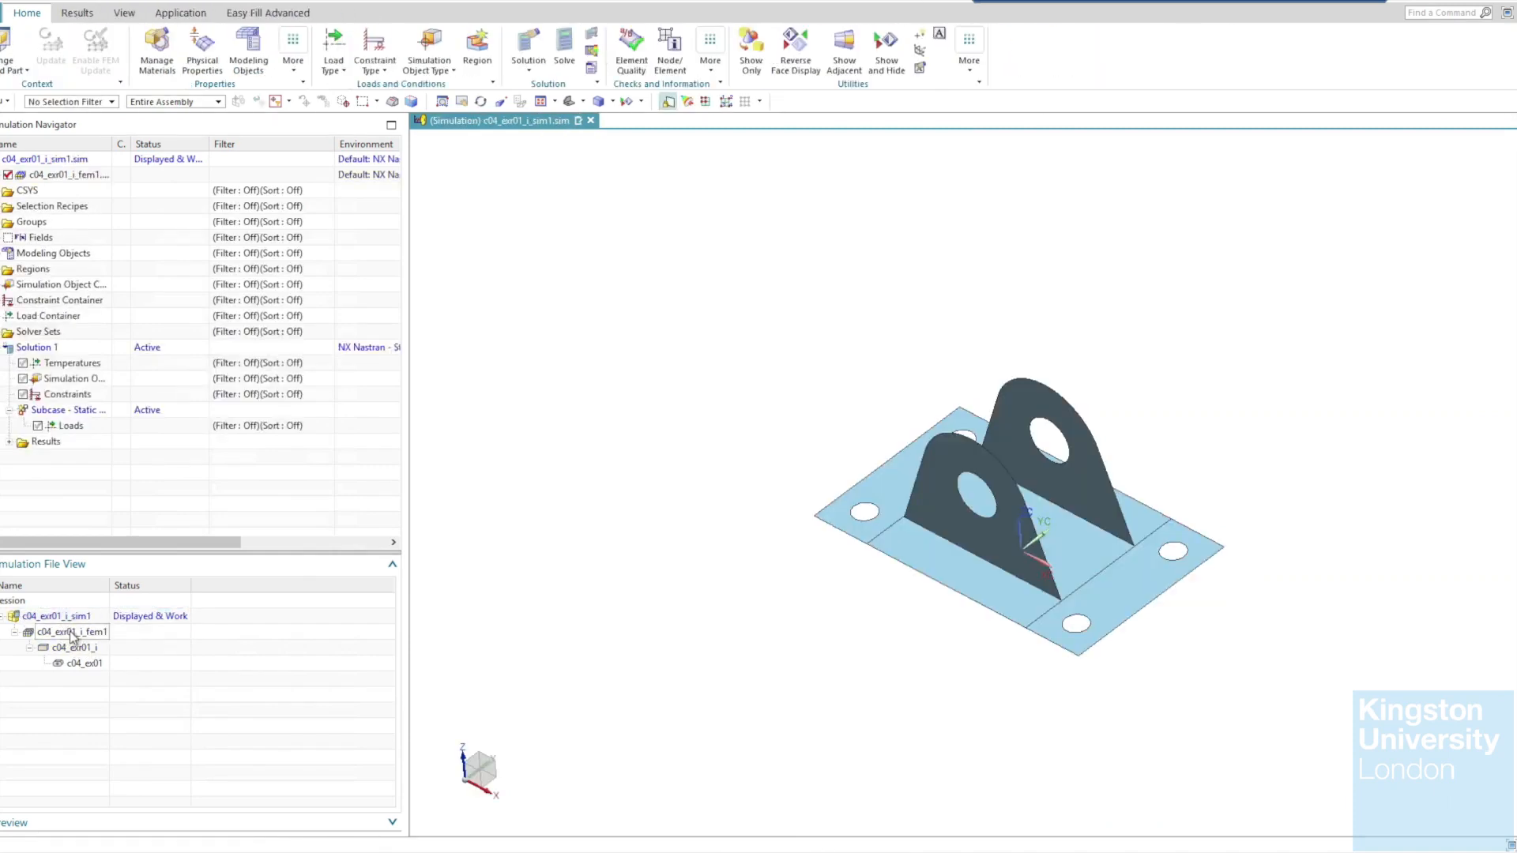
Display the c04_exr01_i_fem1 FEM and set up a 2D mesh on all of the bracket's surfaces with CQUAD4 elements.
double_click(73, 633)
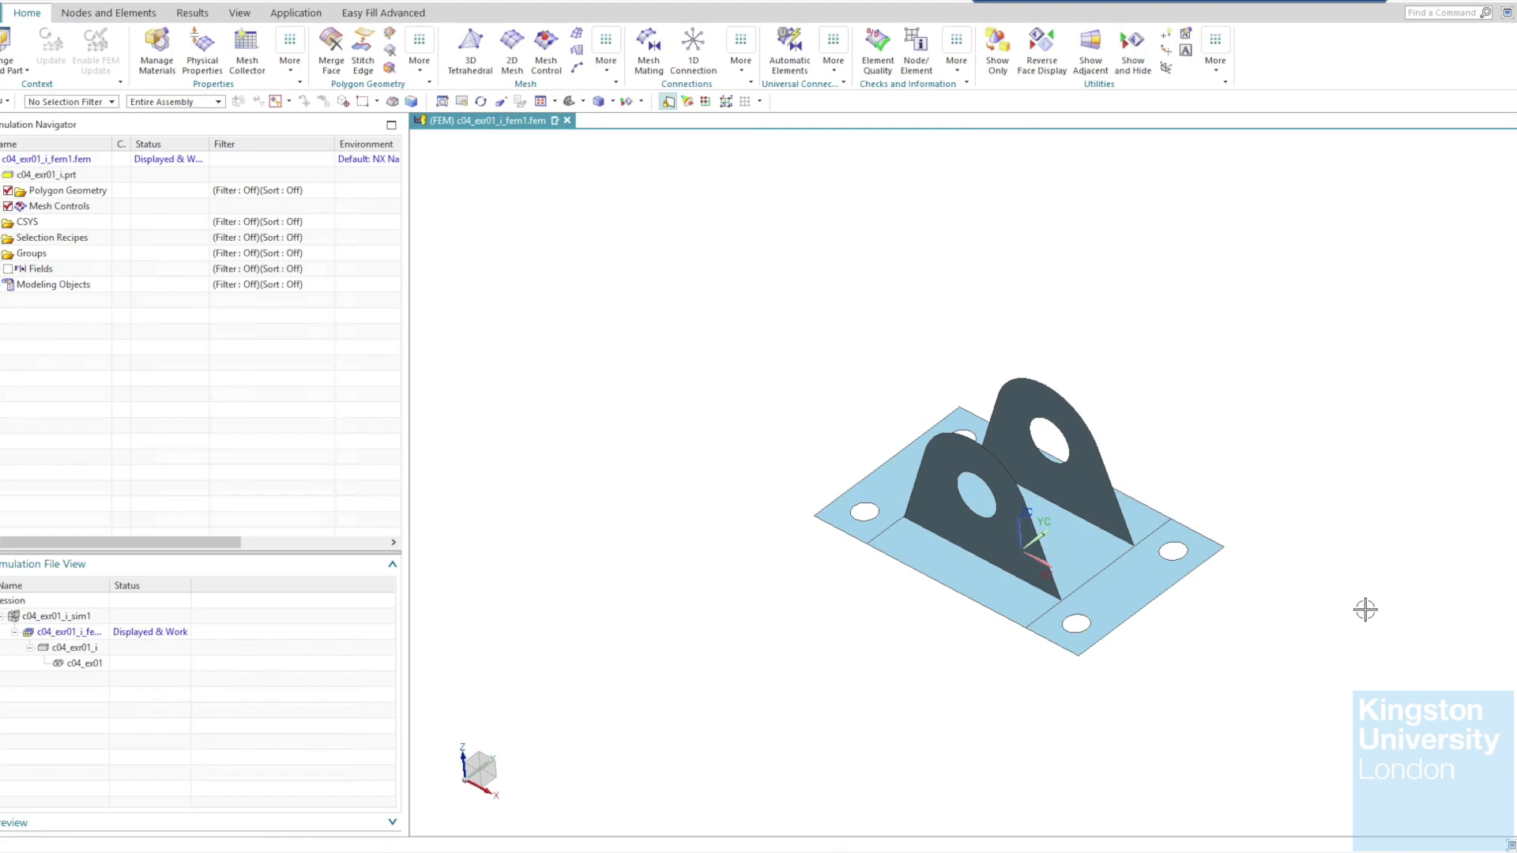
left_click(513, 76)
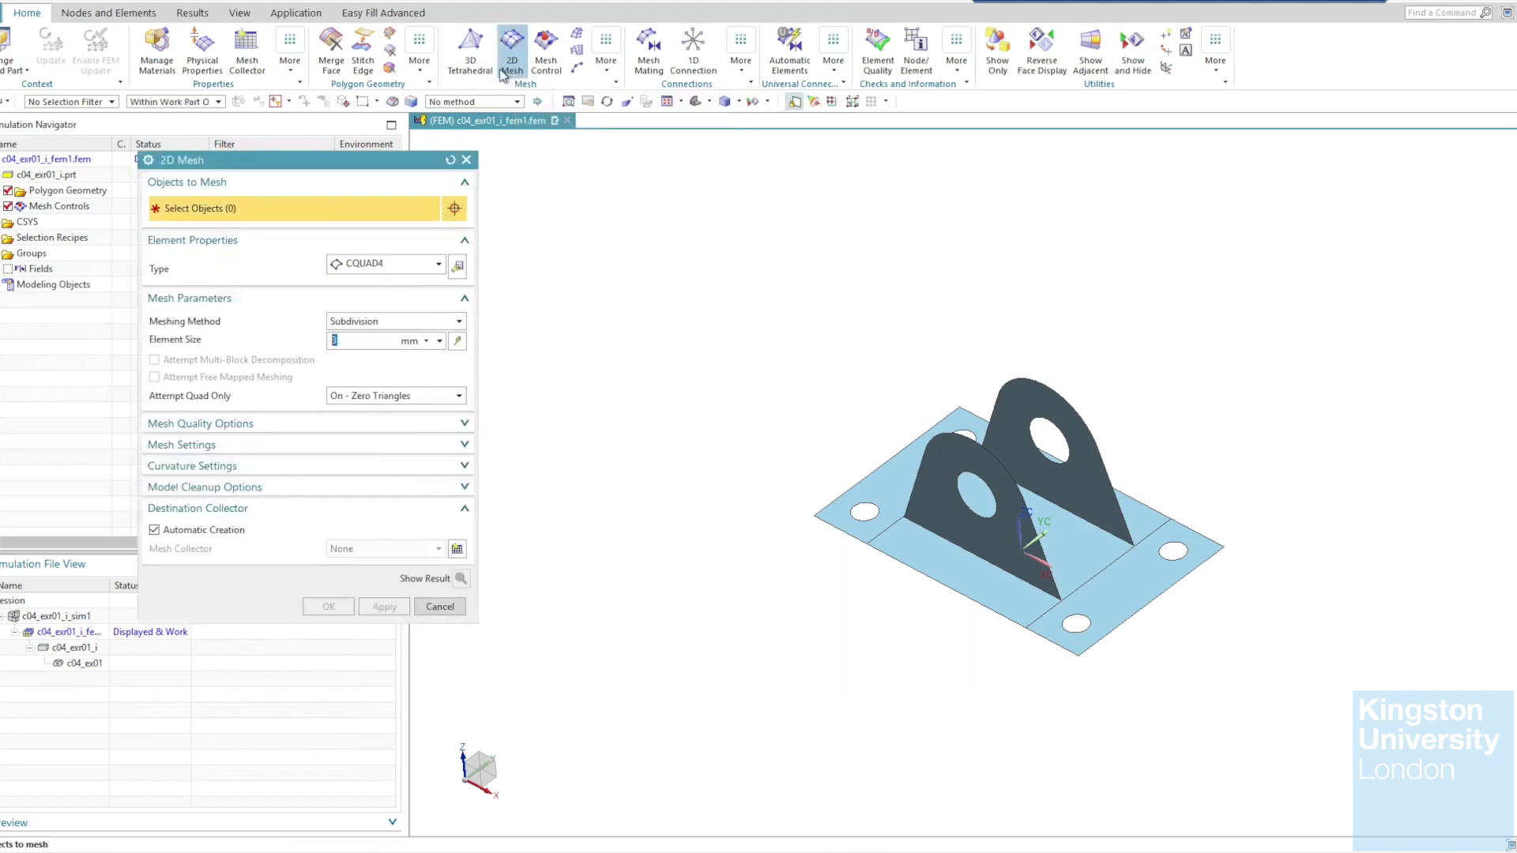
left_click(896, 481)
left_click(909, 545)
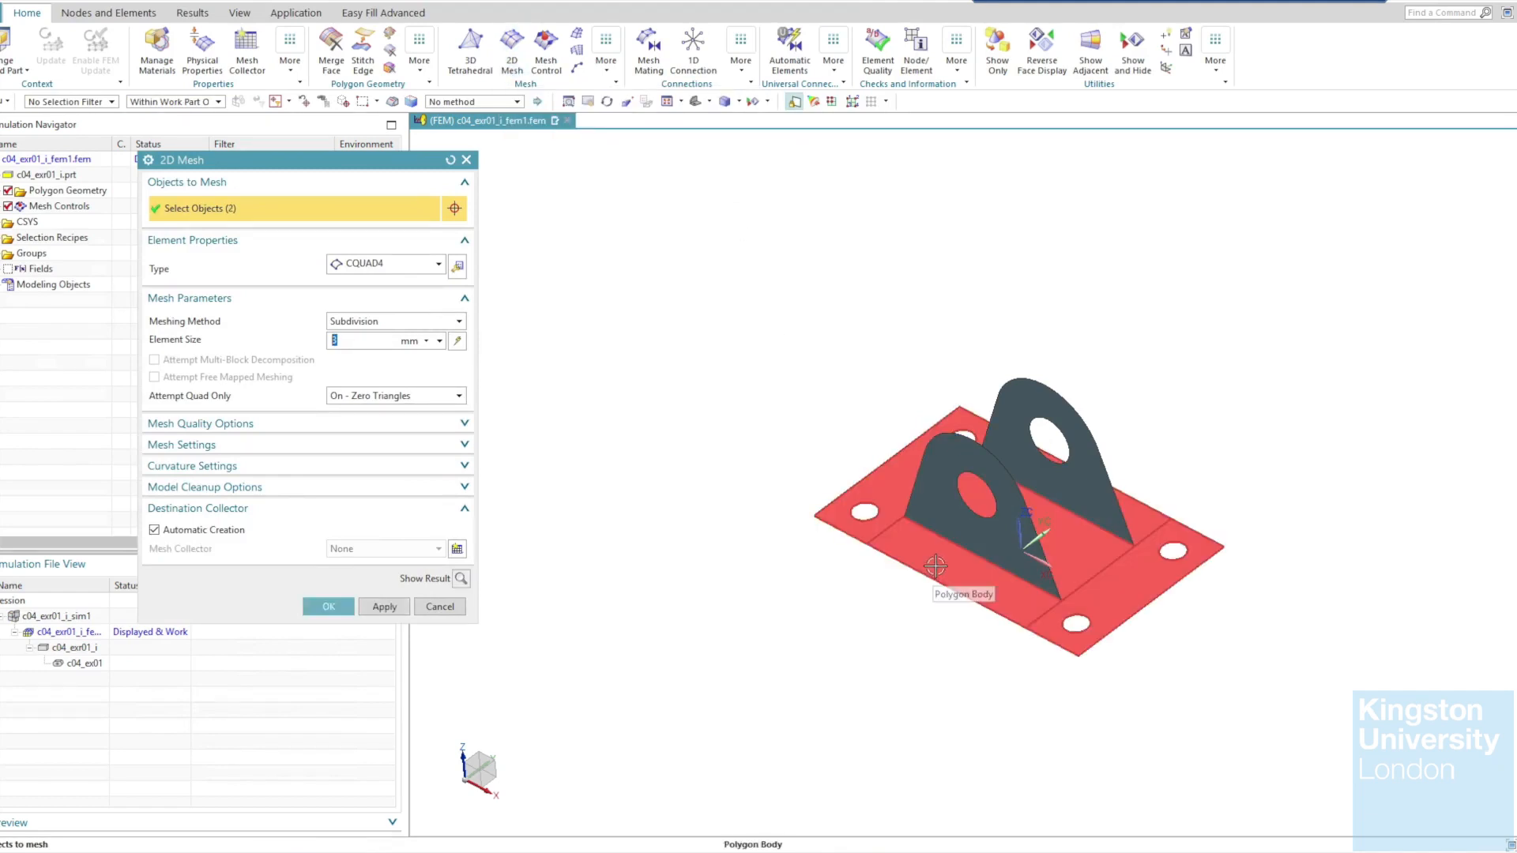
left_click(936, 567)
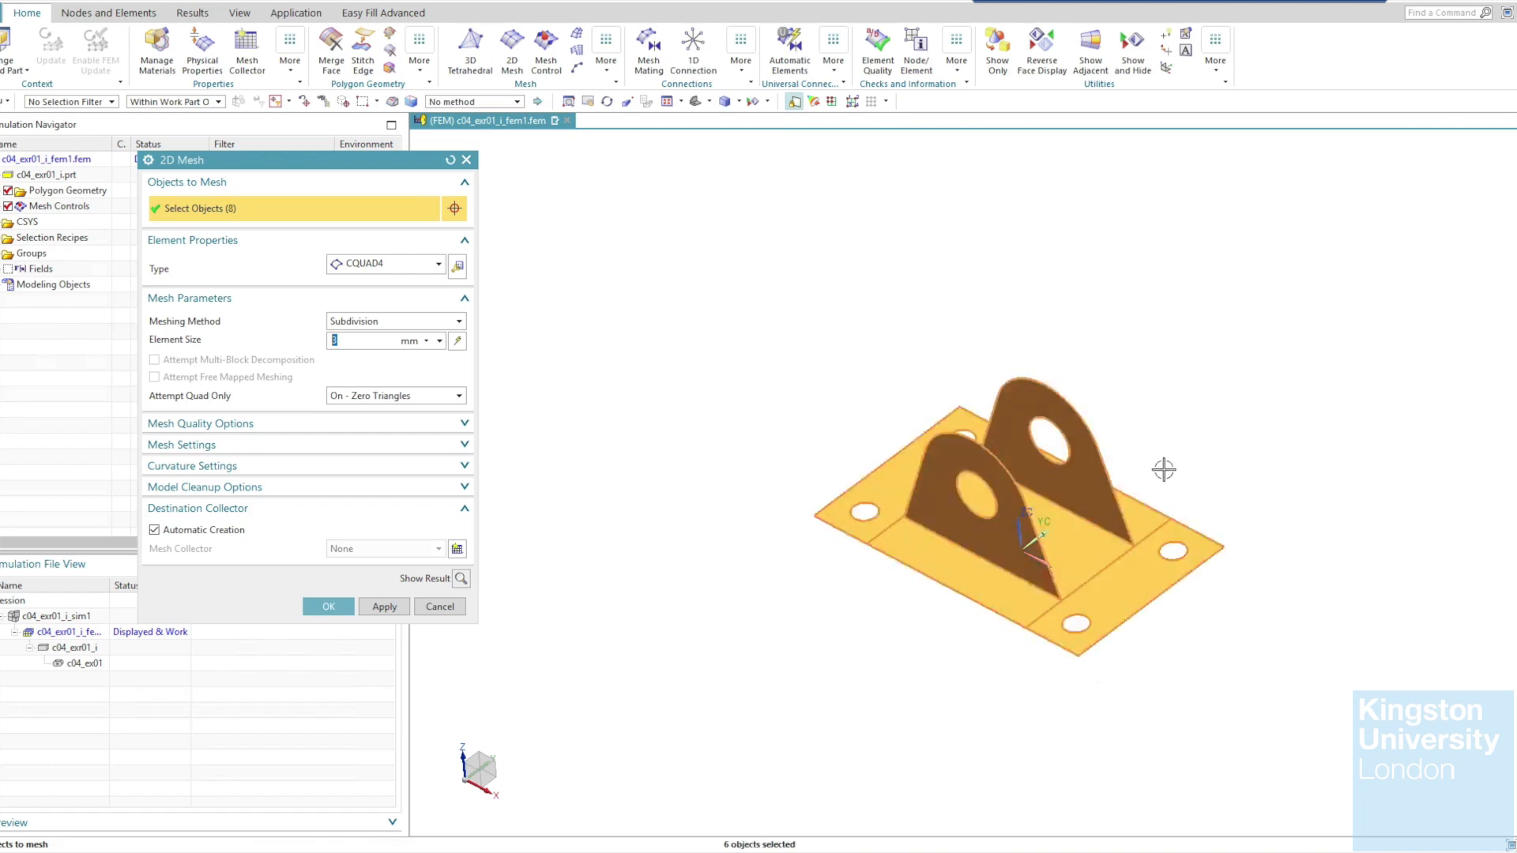
left_click(383, 268)
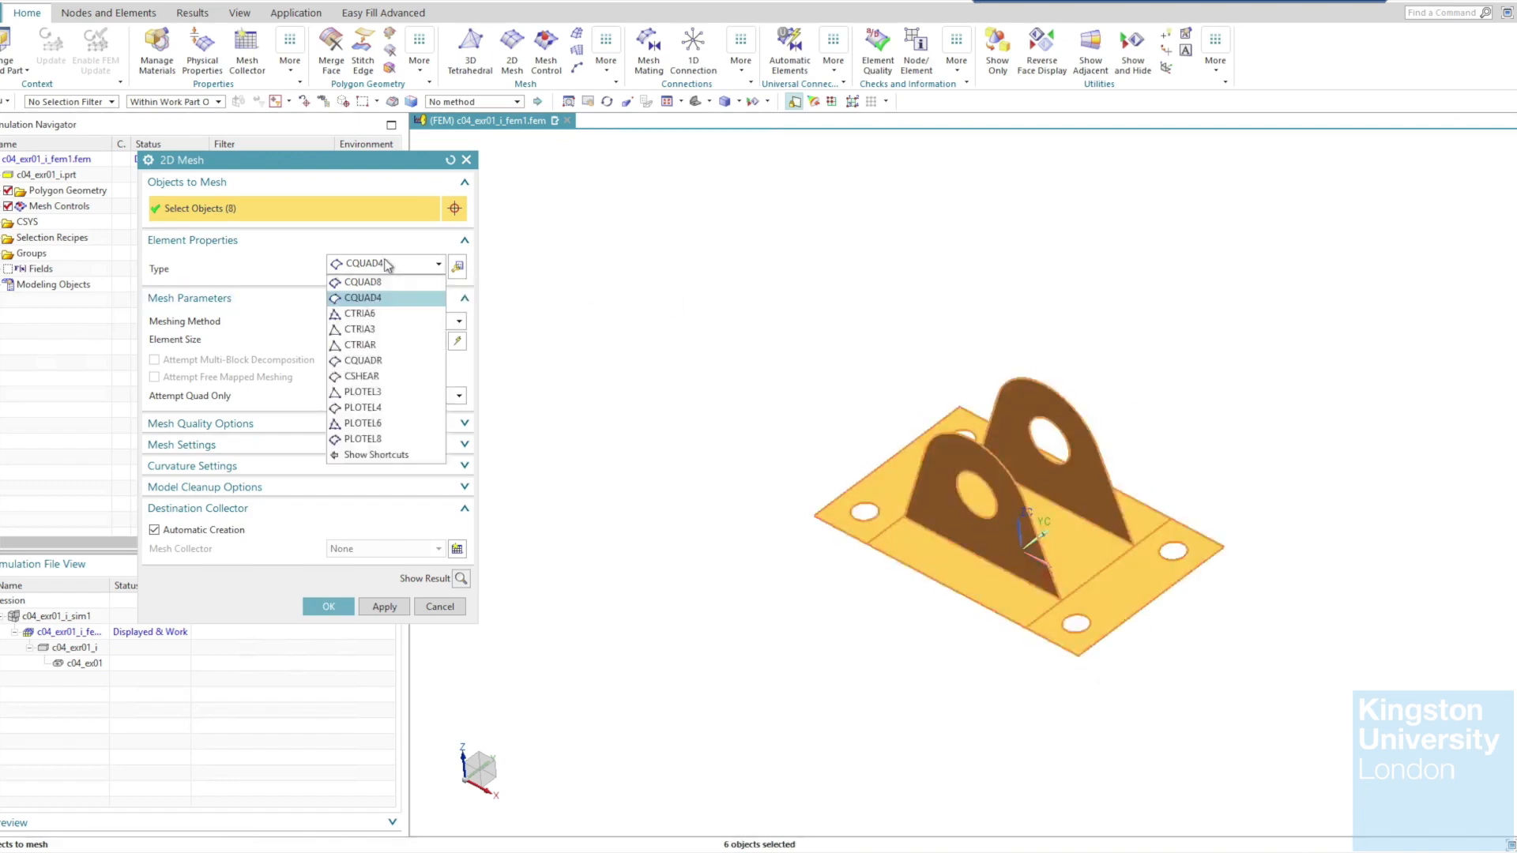
left_click(379, 298)
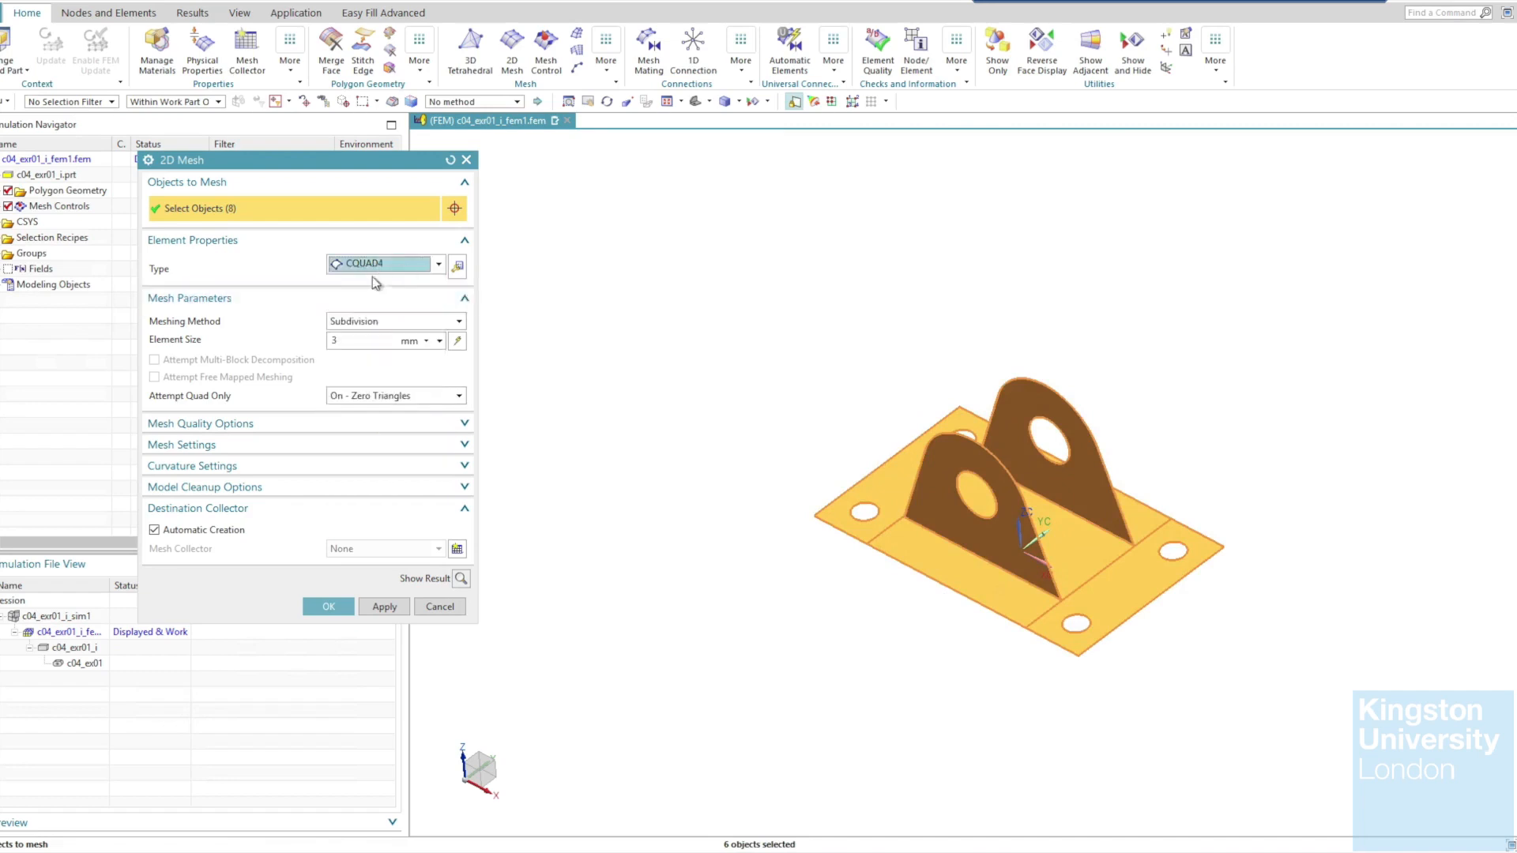
Generate the 2D mesh on the selected bracket faces with CQUAD4 elements and a 3 mm element size.
left_click(351, 338)
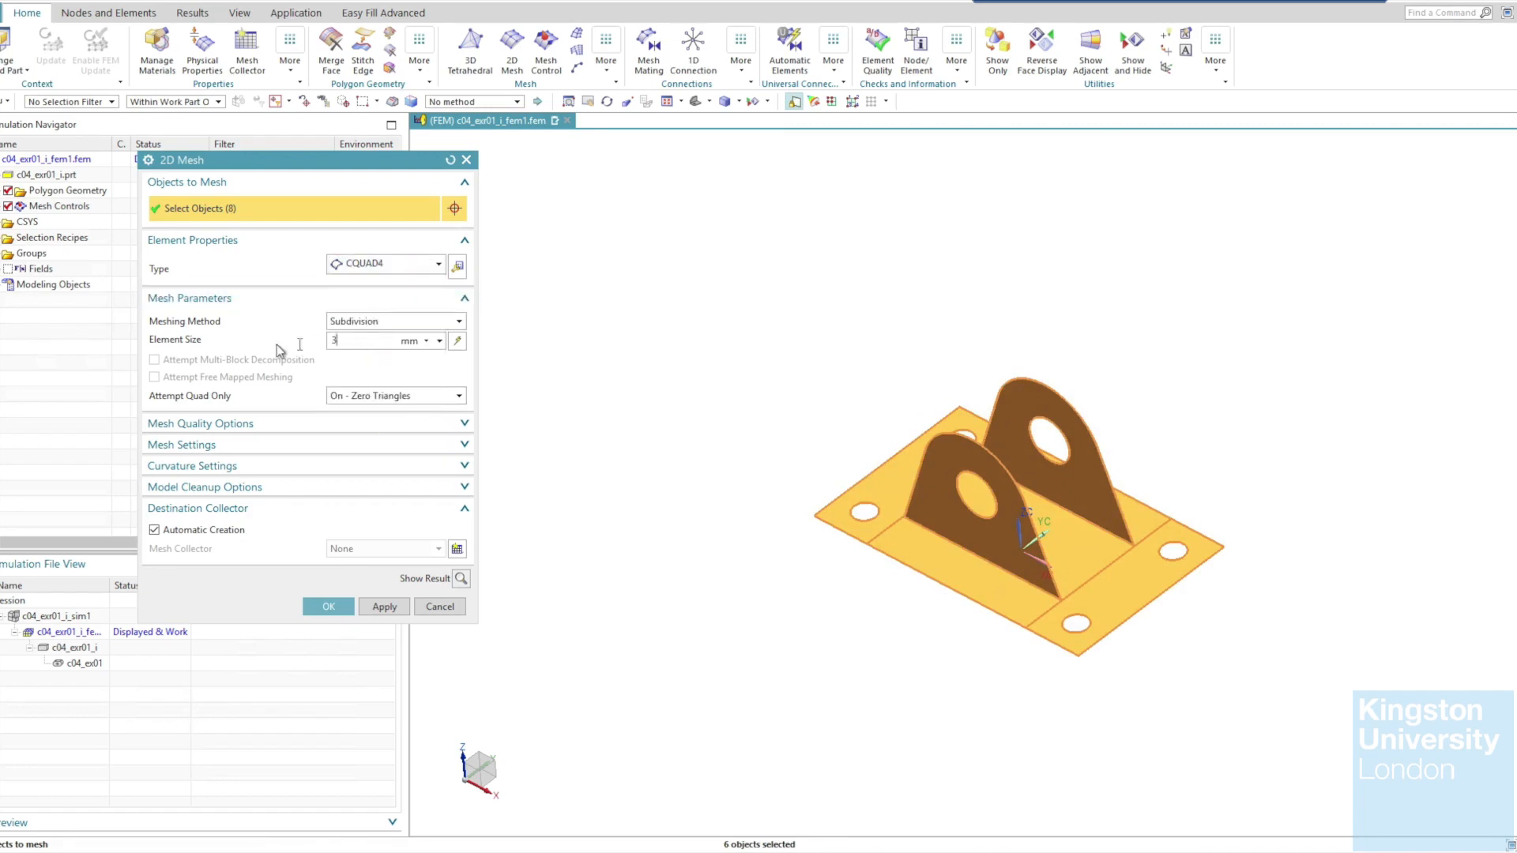
left_click(344, 609)
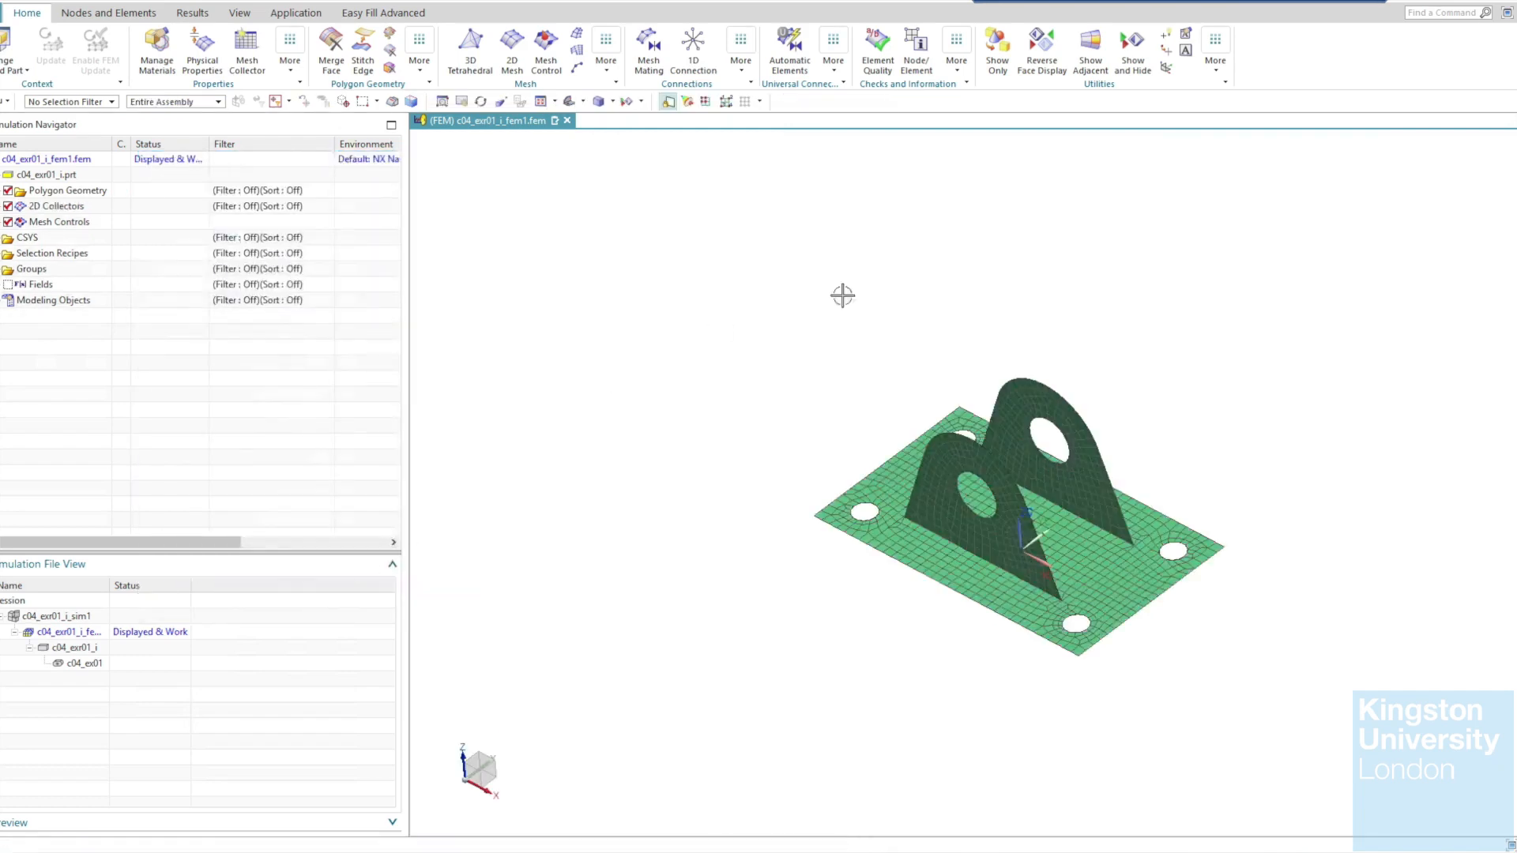
Expand the 2D collectors down to the mesh under ThinShell(1) and review its element count and mesh settings.
left_click(2, 208)
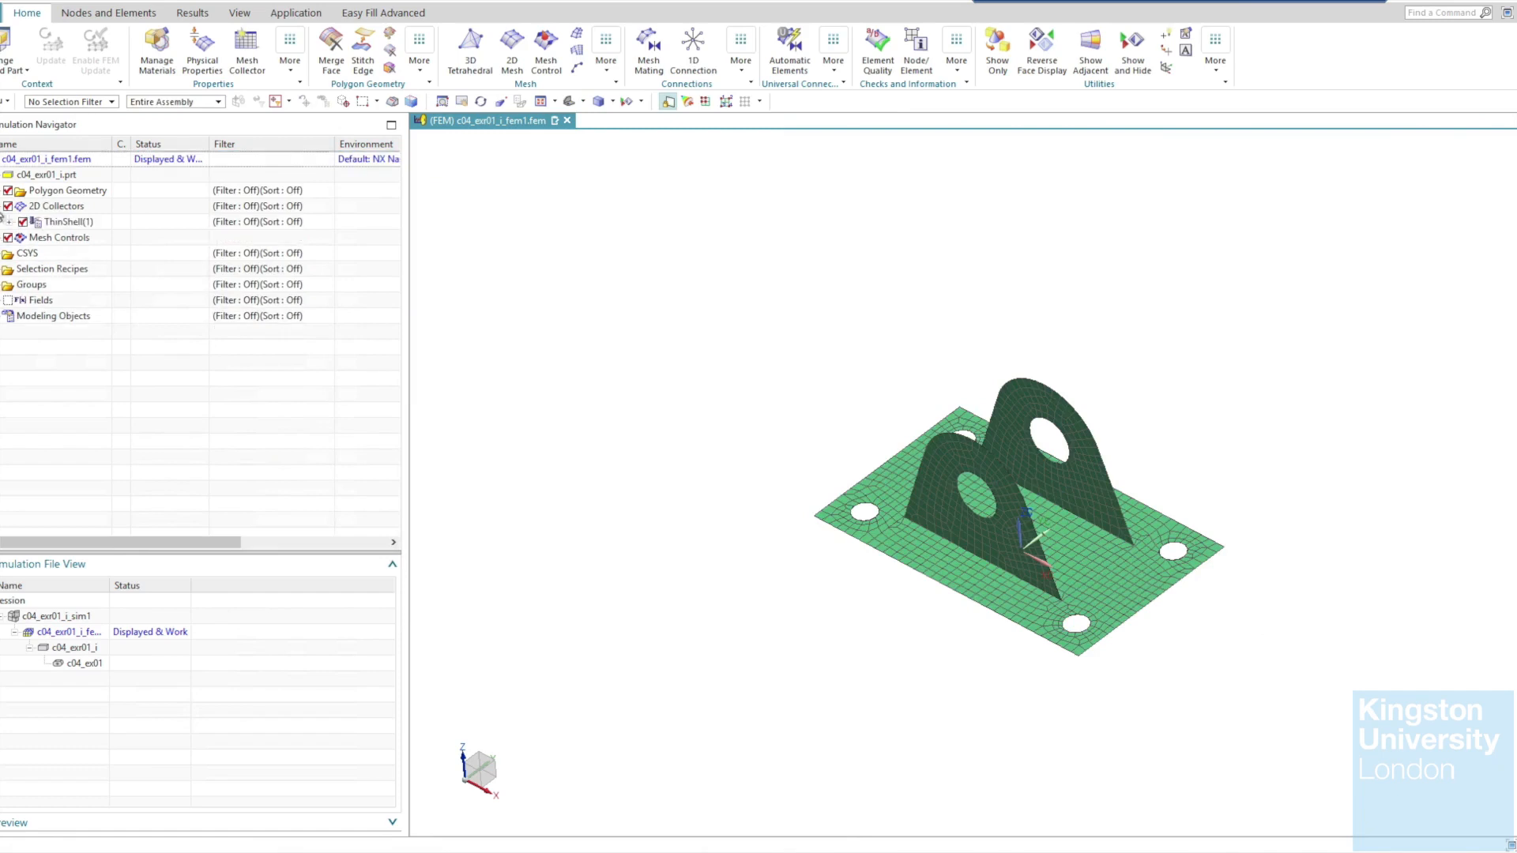
left_click(9, 222)
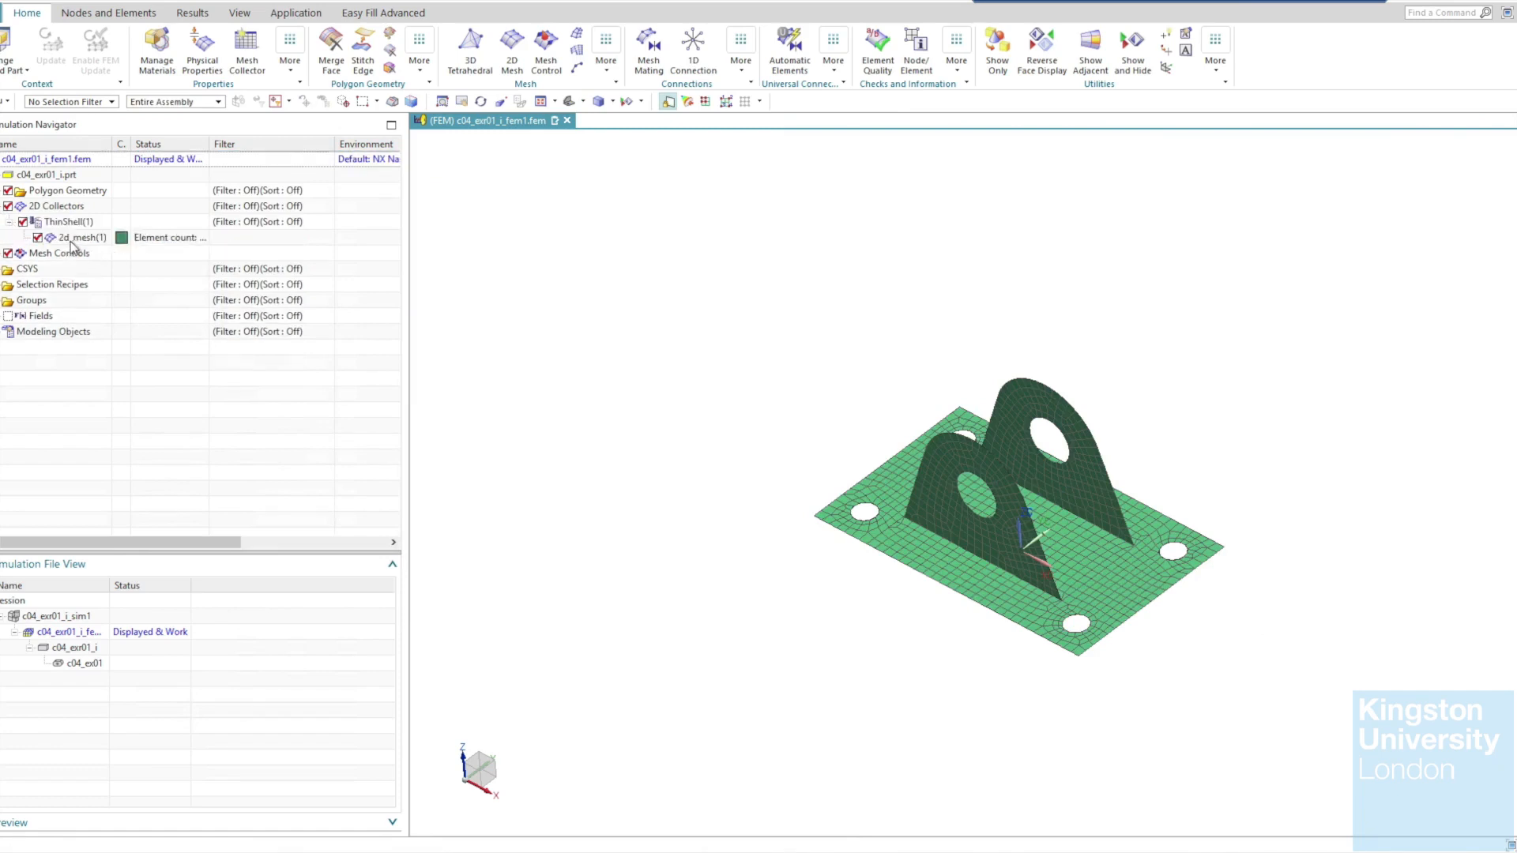
mouse_move(209, 144)
left_mouse_down()
mouse_move(258, 144)
mouse_move(233, 150)
left_mouse_up()
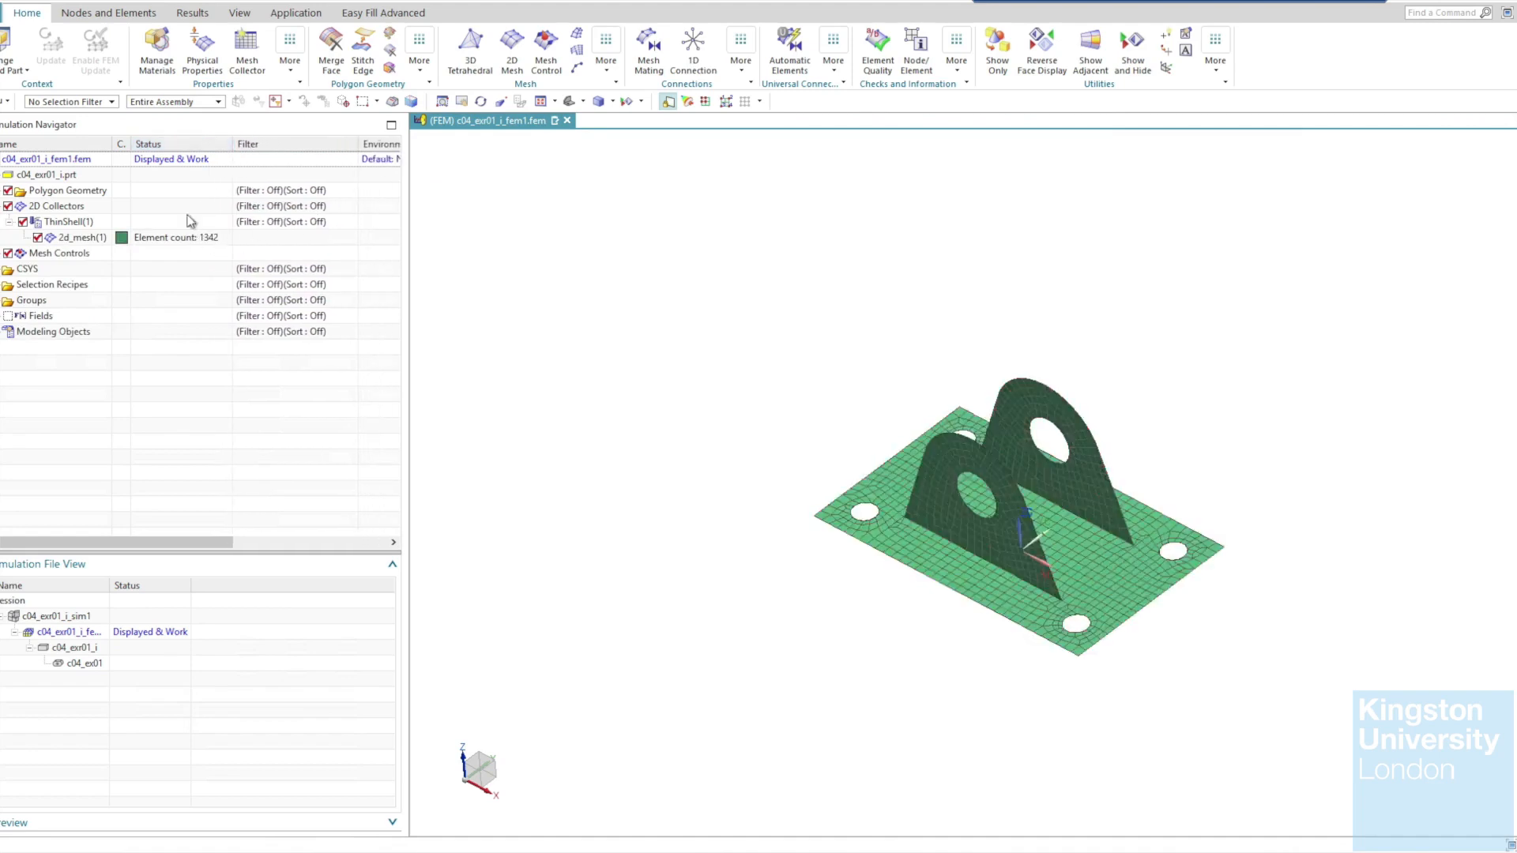
double_click(79, 240)
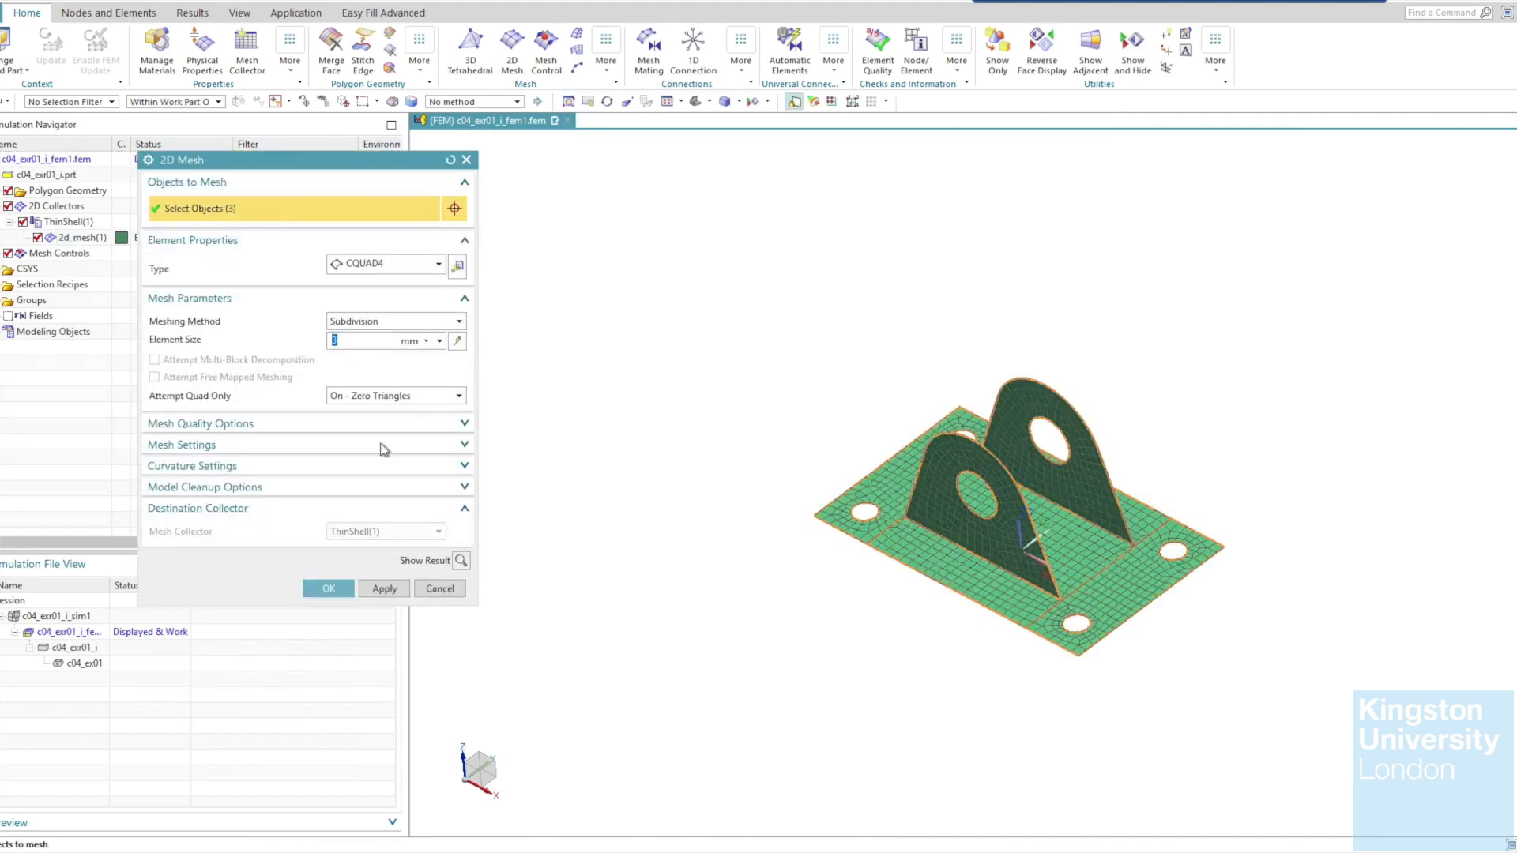
left_click(328, 588)
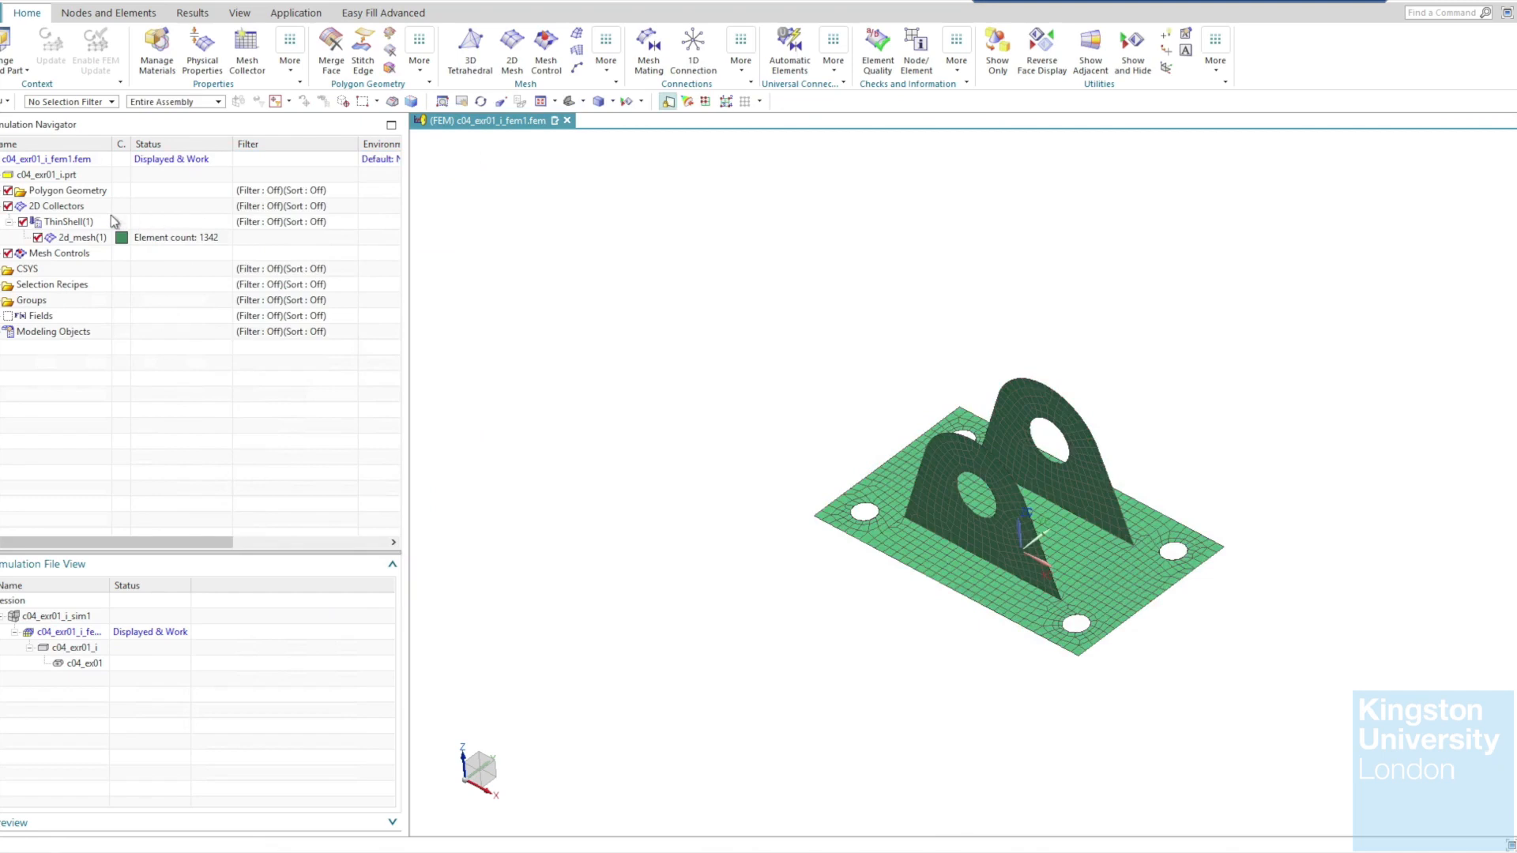
Edit the PSHELL1 property of the ThinShell(1) mesh collector, giving it a 4 mm default thickness and AISI_Steel_4340 as Material 1.
double_click(71, 223)
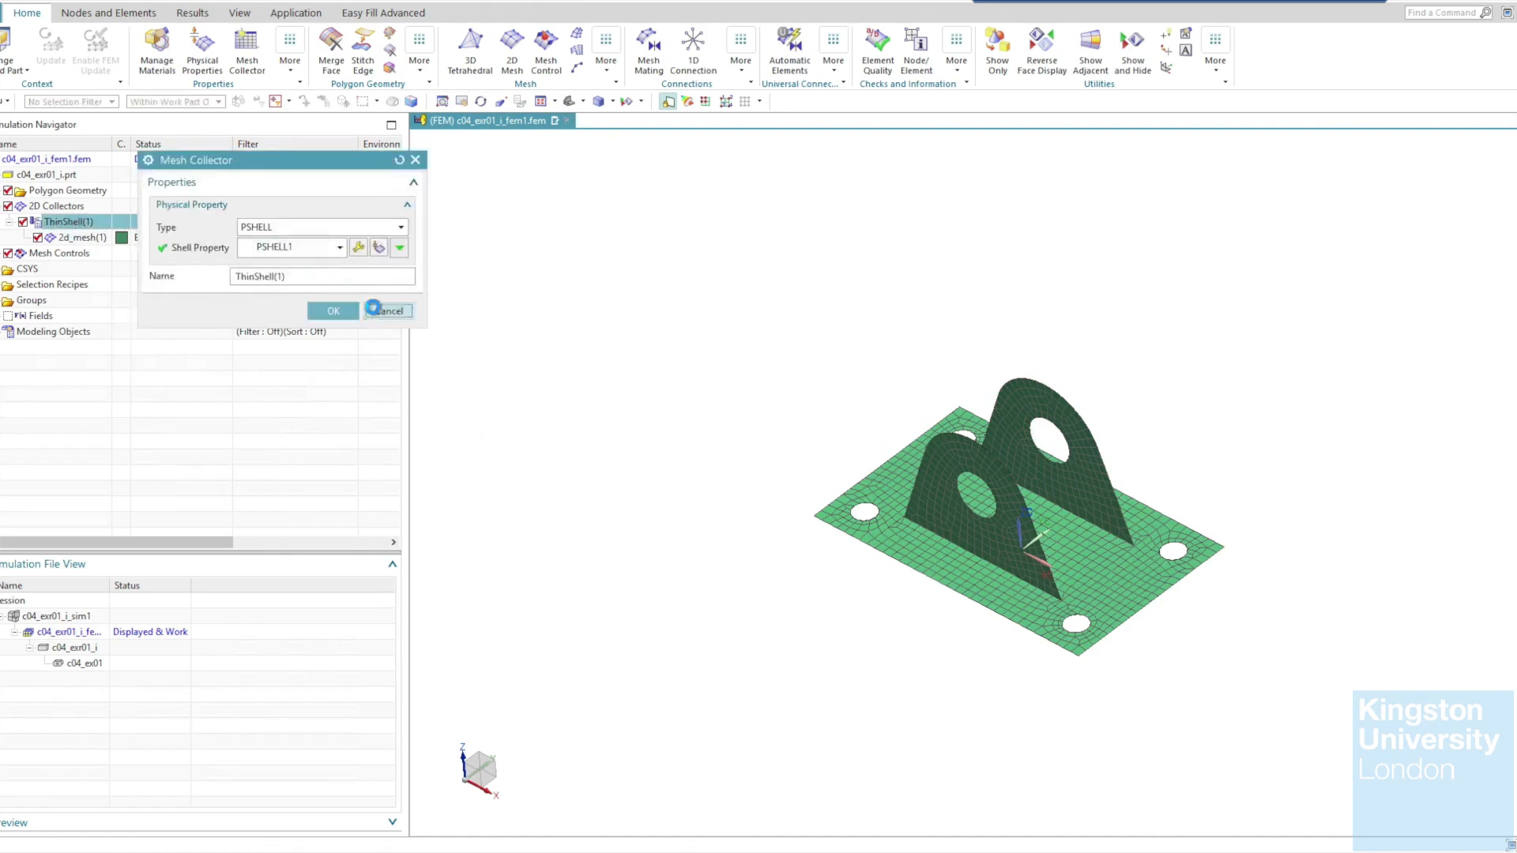
left_click(333, 311)
right_click(101, 222)
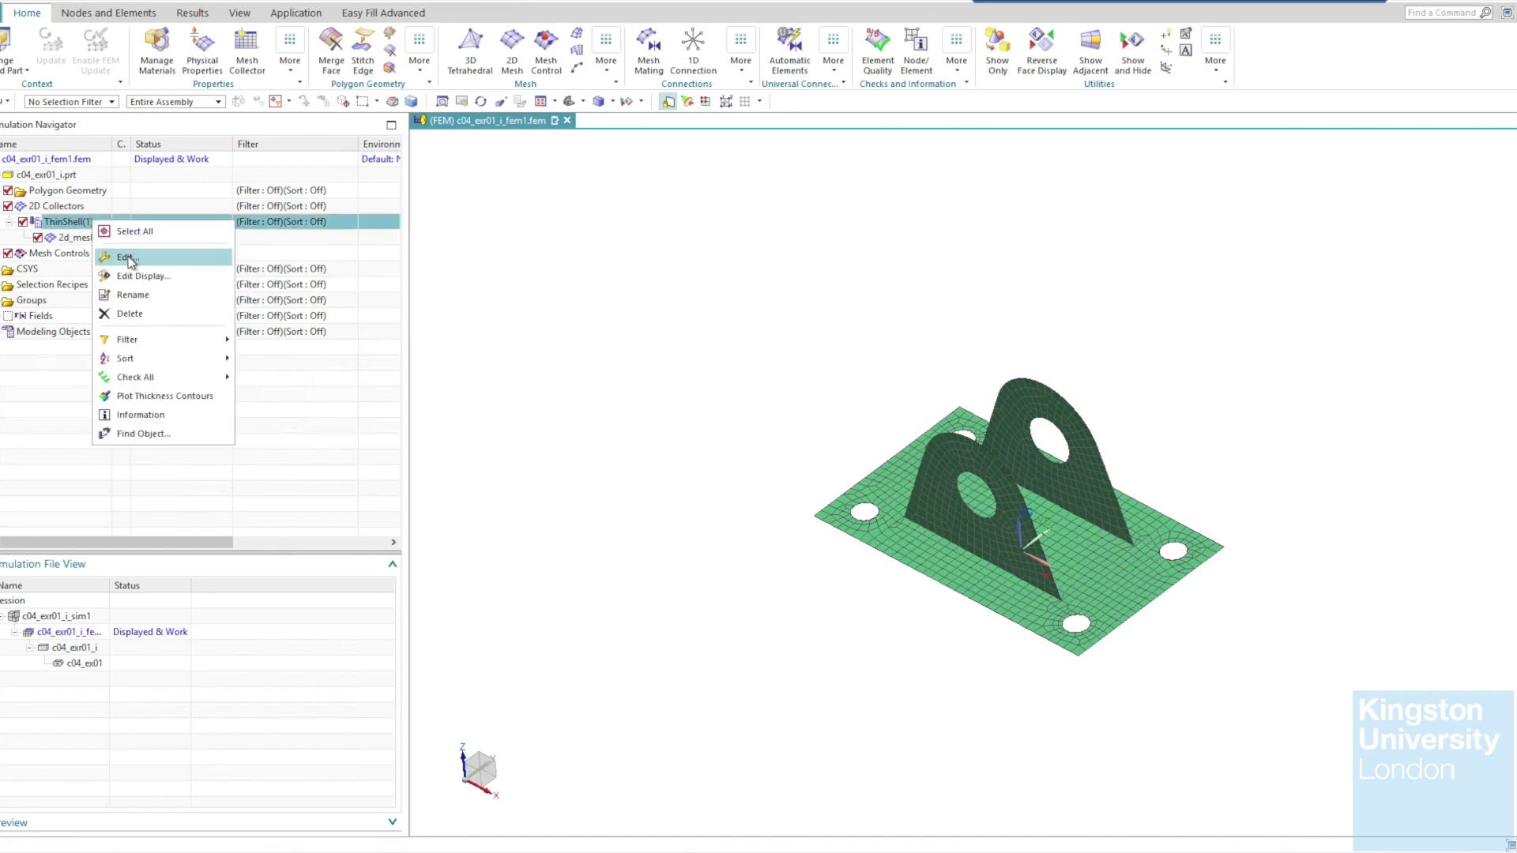
left_click(132, 261)
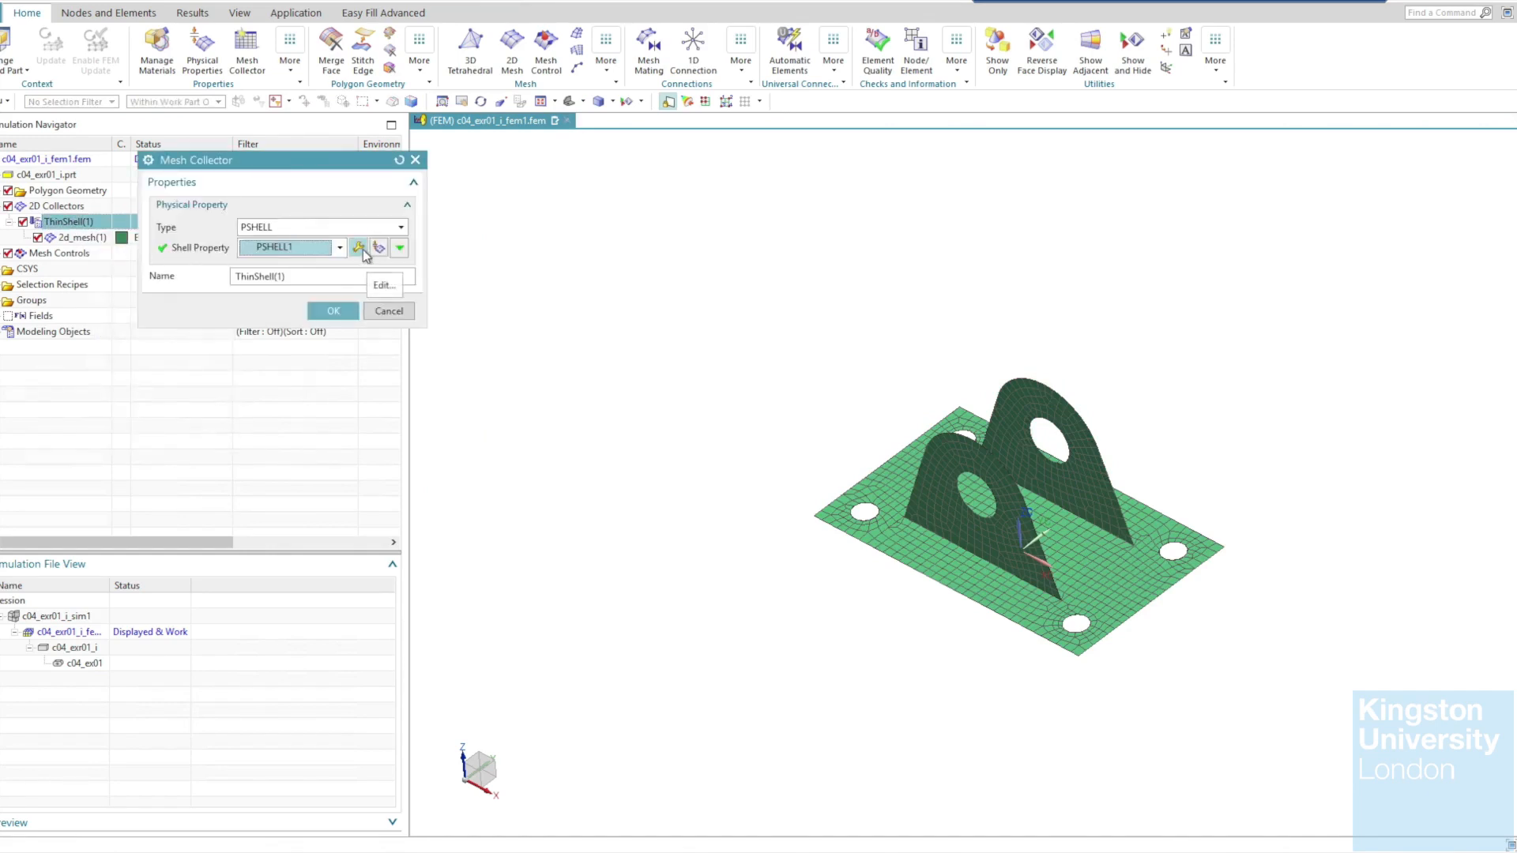
left_click(361, 248)
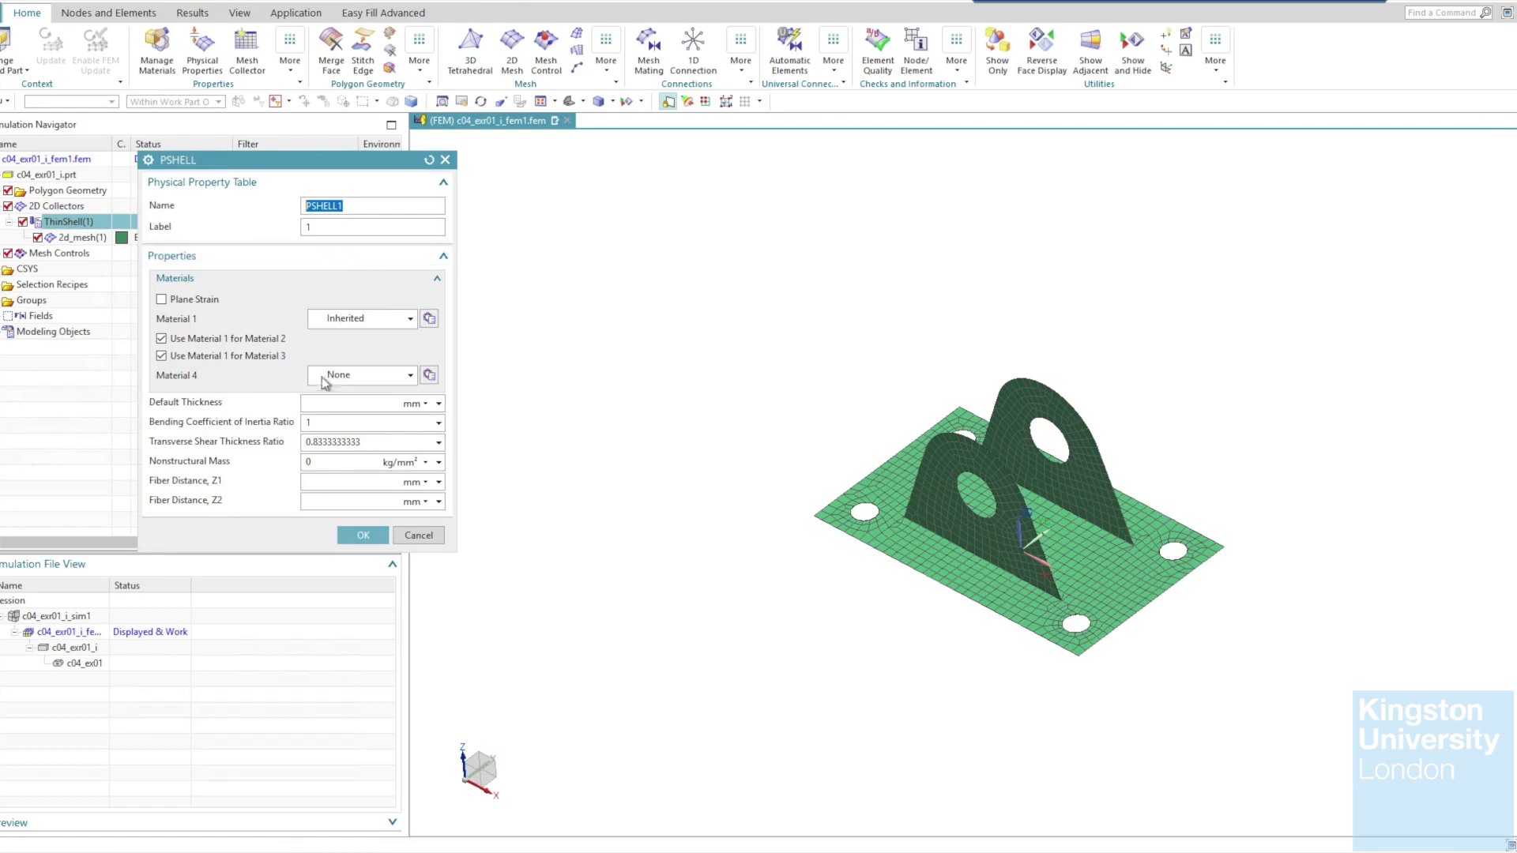
left_click(316, 402)
left_click(429, 318)
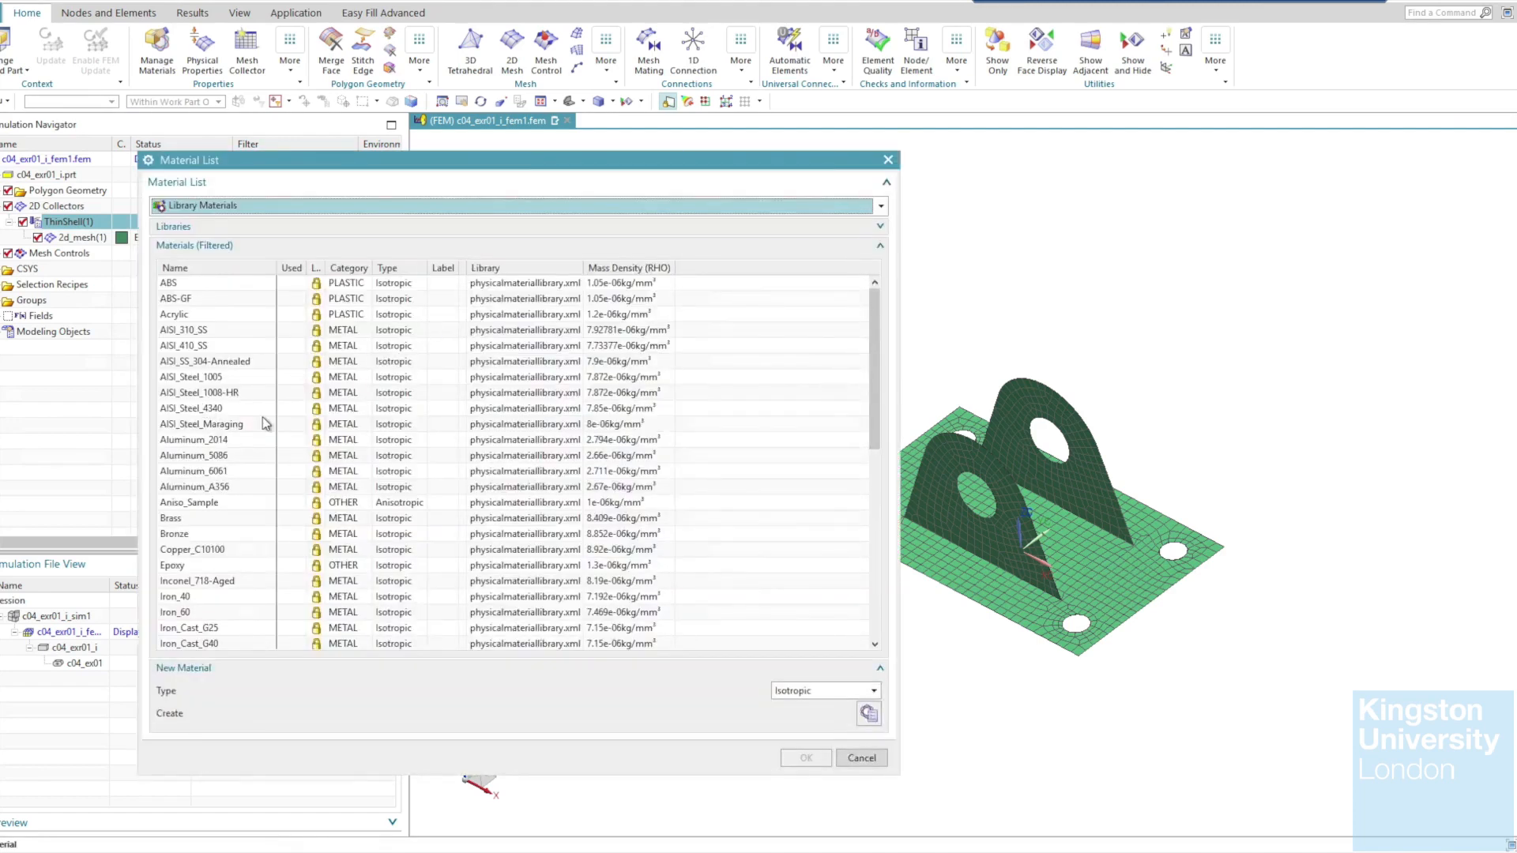
left_click(235, 409)
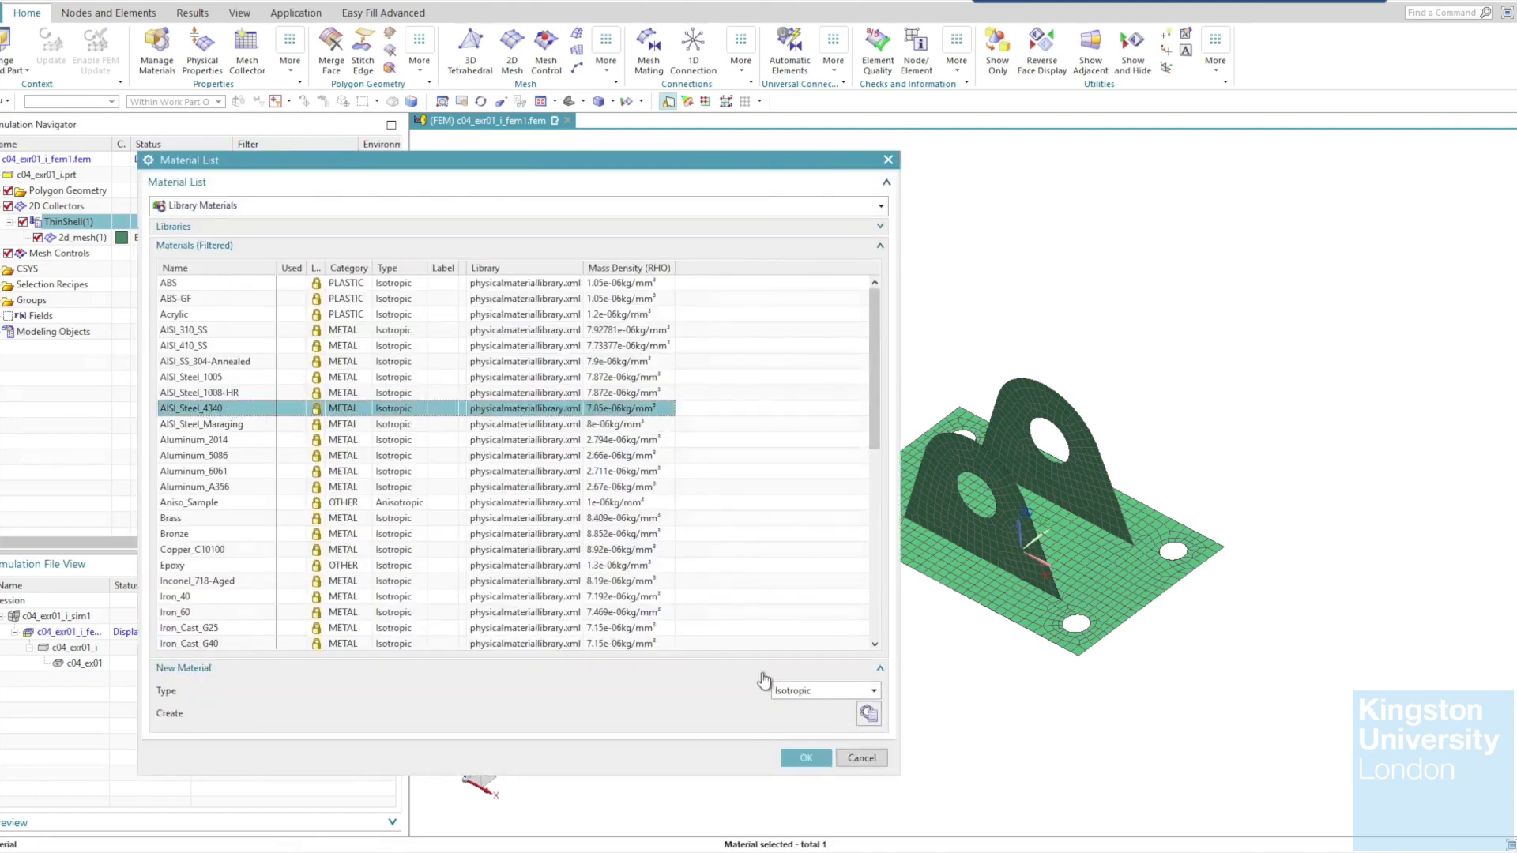
left_click(805, 759)
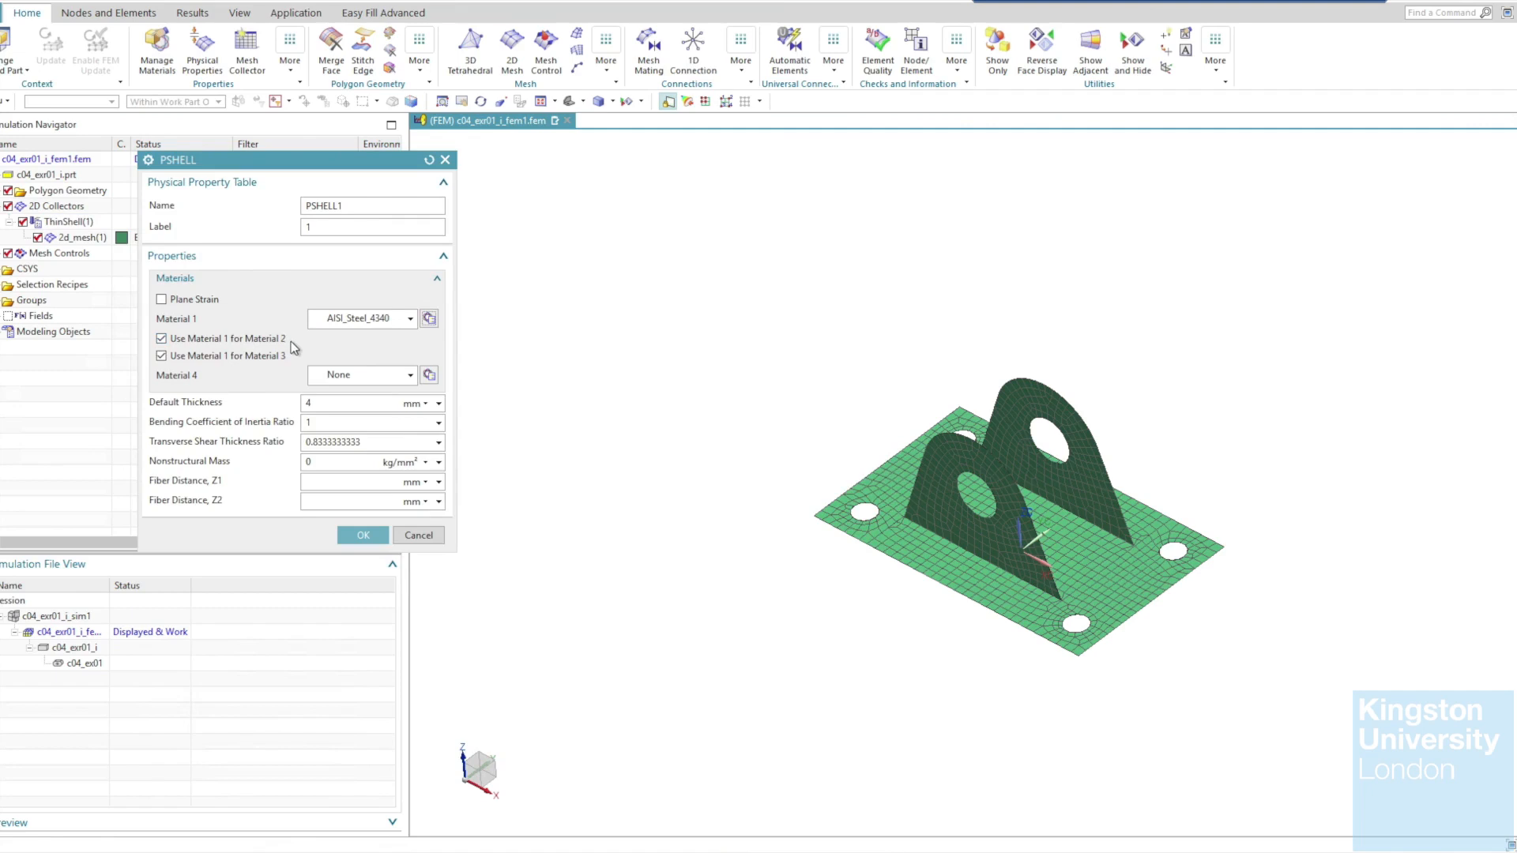
left_click(368, 535)
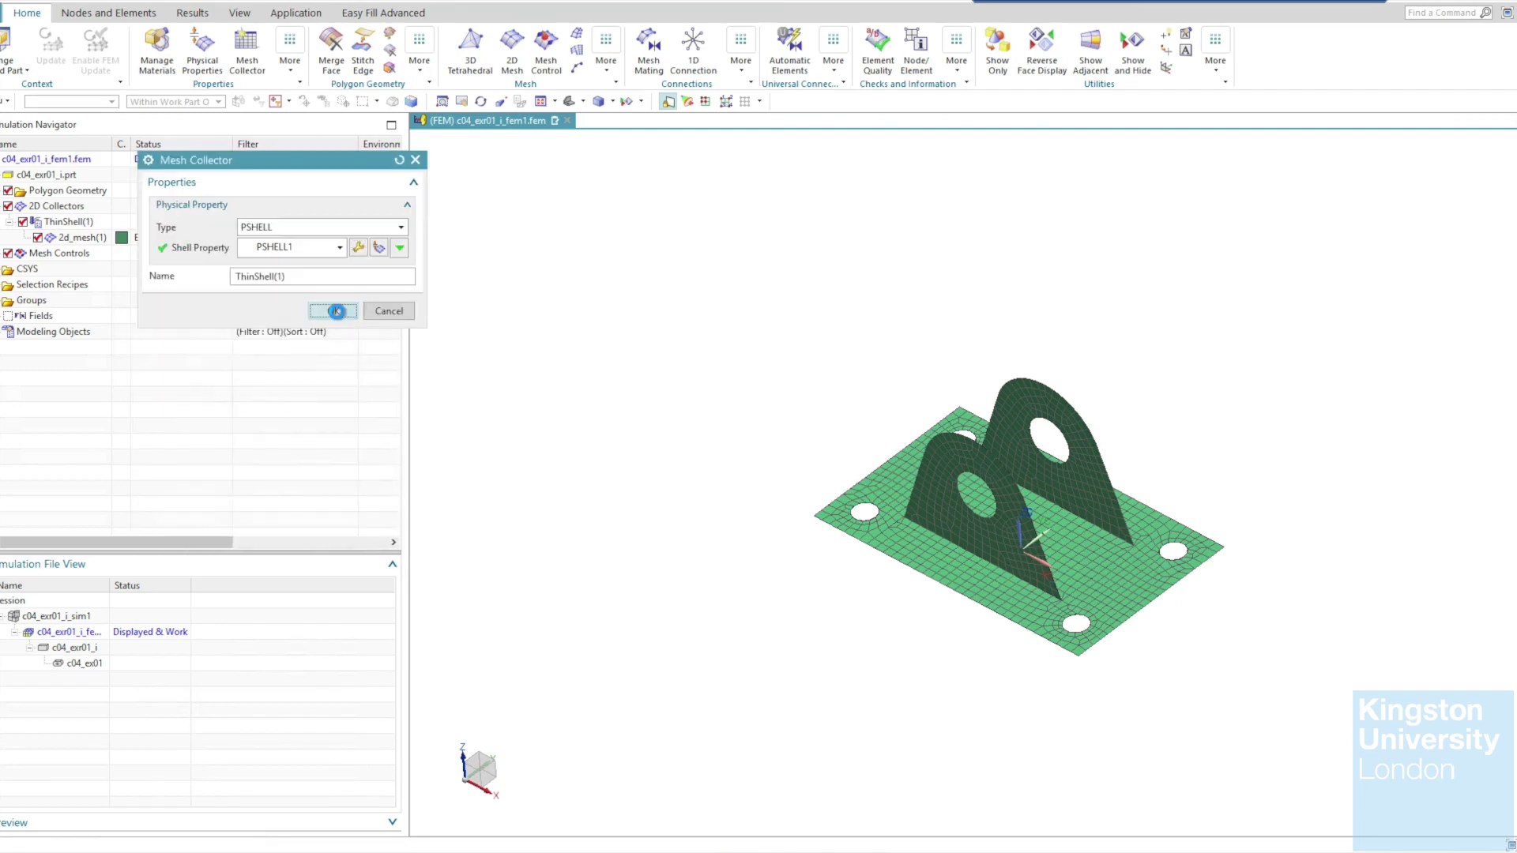
left_click(333, 311)
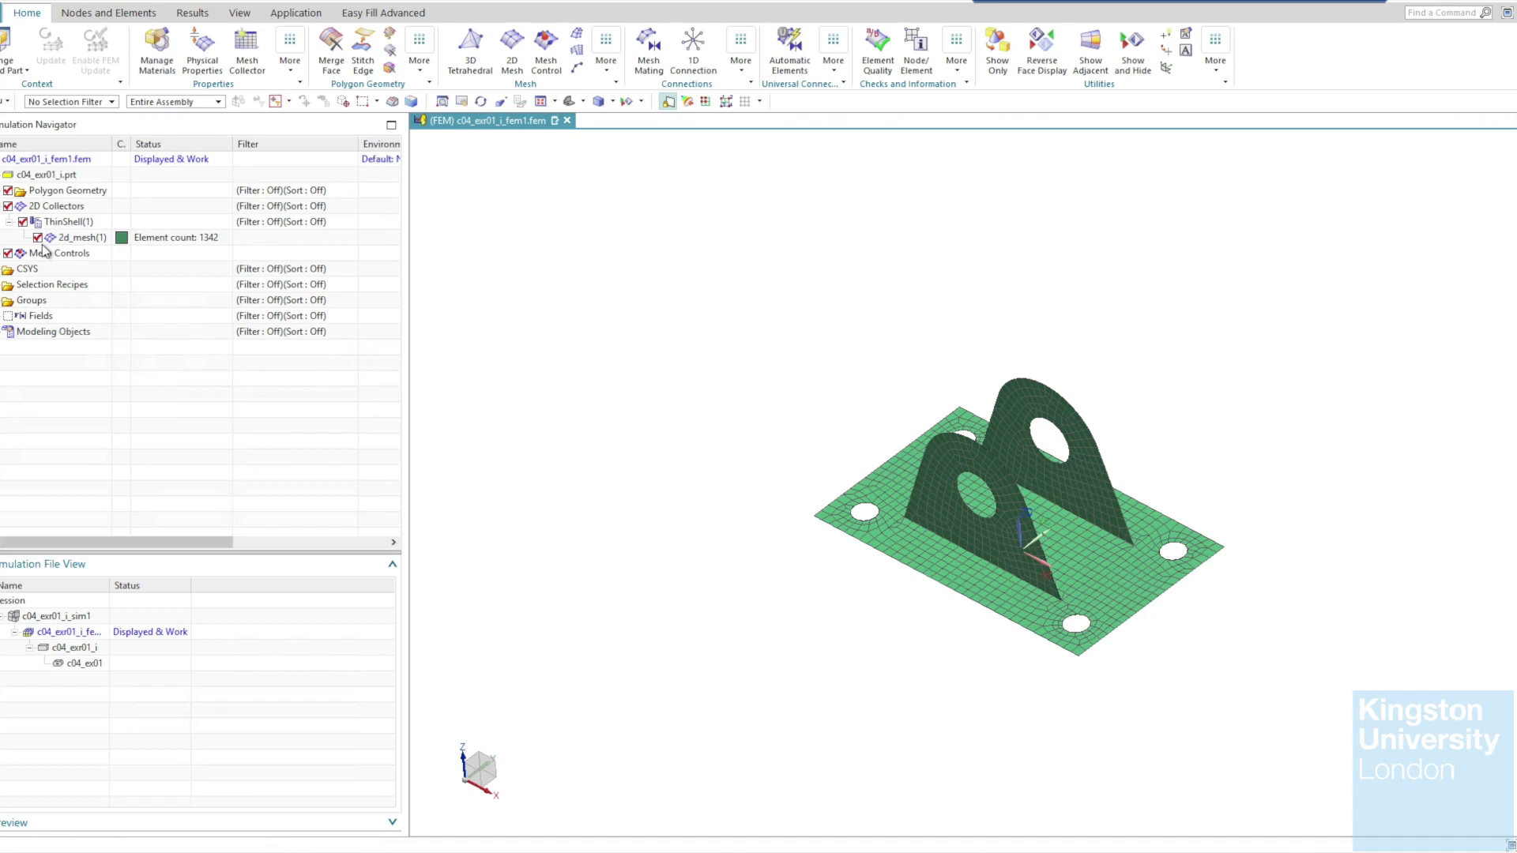
Make the c04_exr01_i_sim1 simulation active and apply a fixed constraint to the edges of the four base plate holes.
double_click(48, 622)
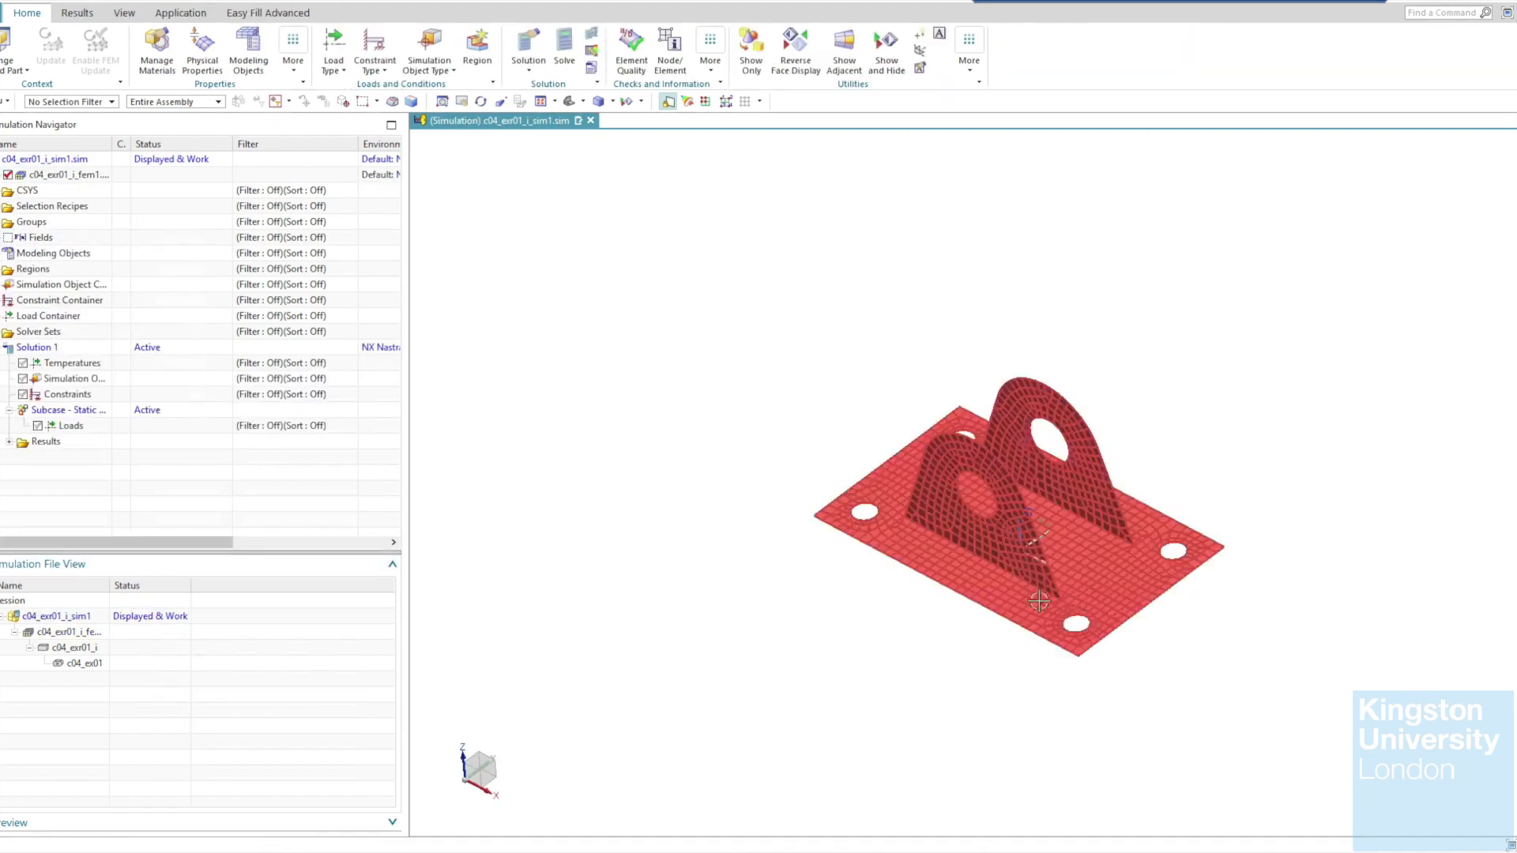
left_click(384, 71)
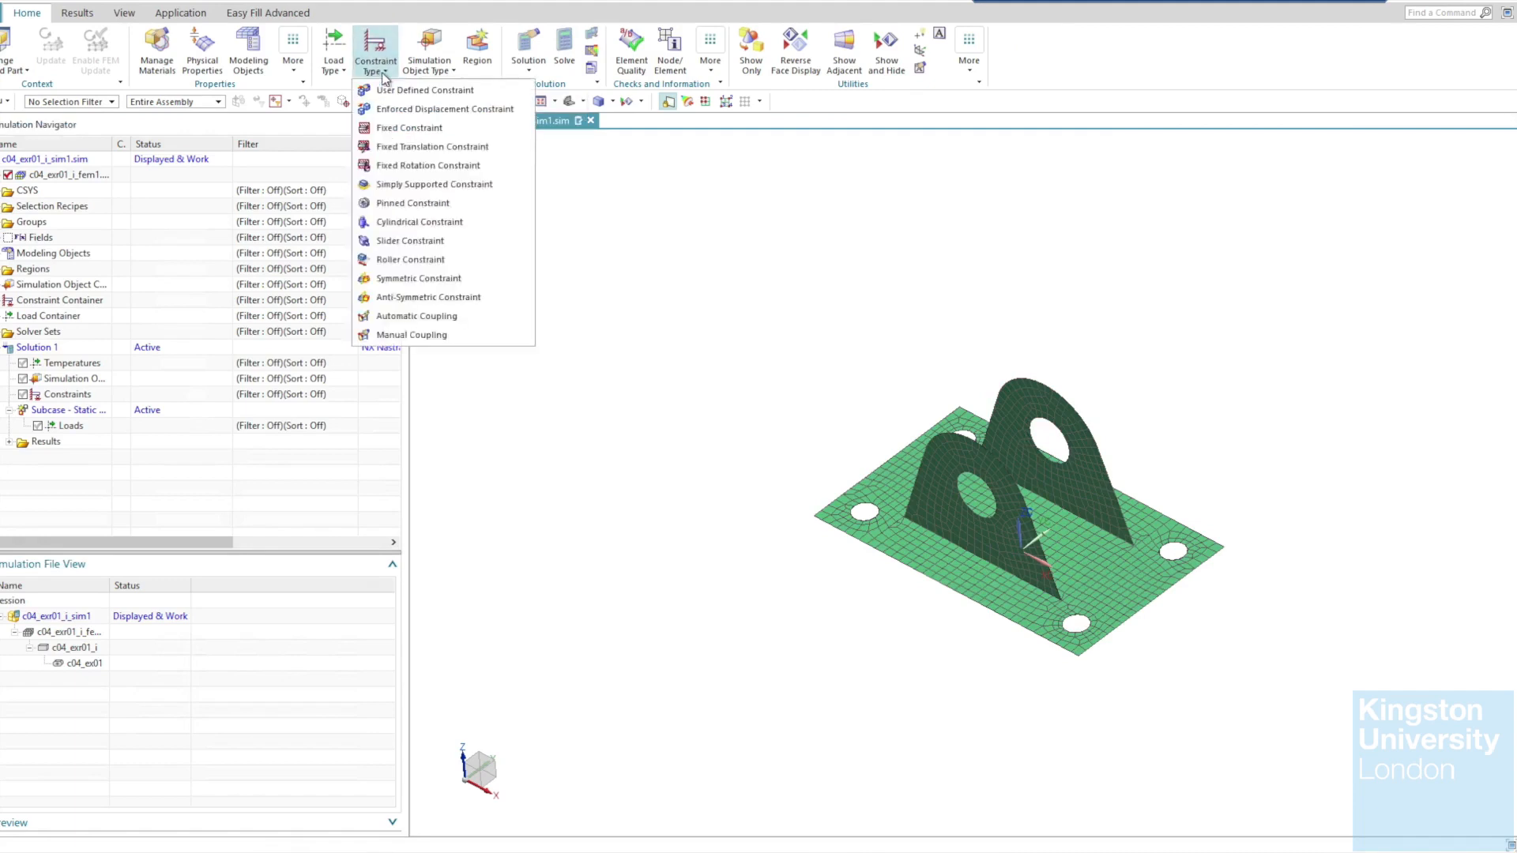
left_click(418, 130)
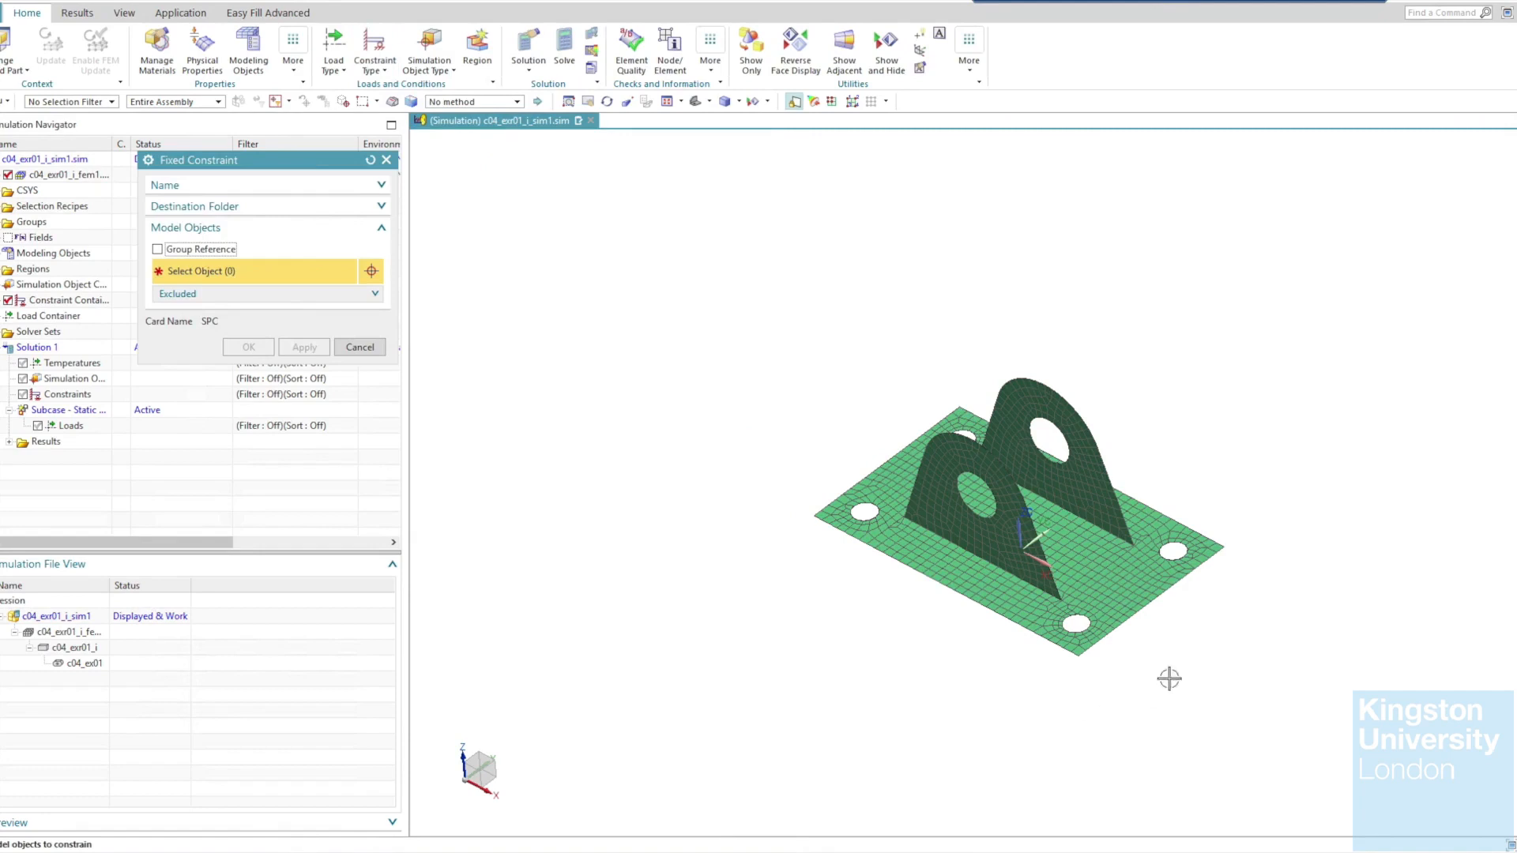
scroll(1209, 586, "up", 5)
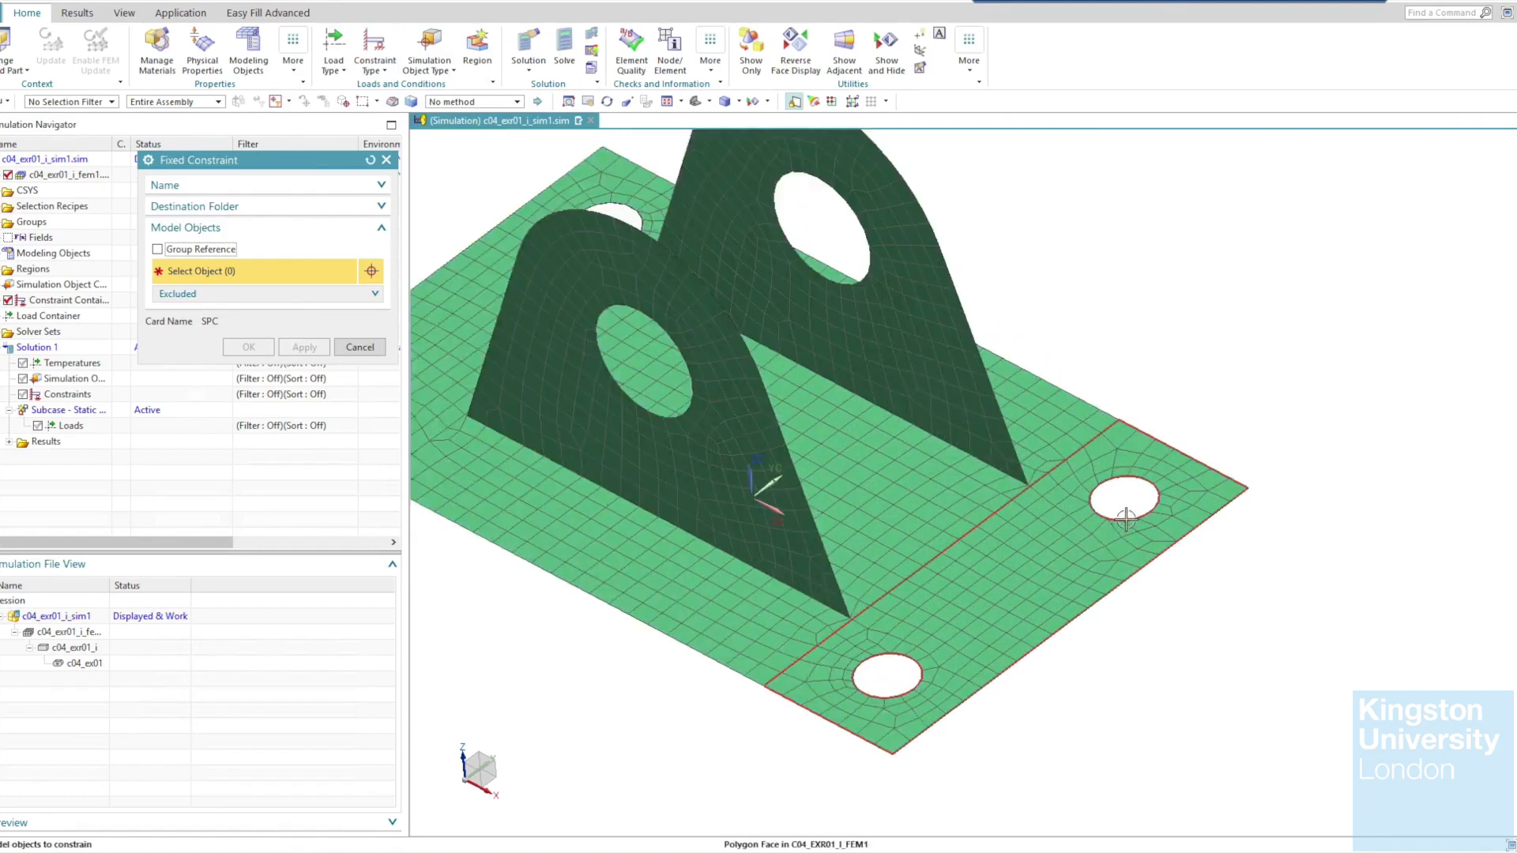
left_click(1122, 518)
left_click(853, 676)
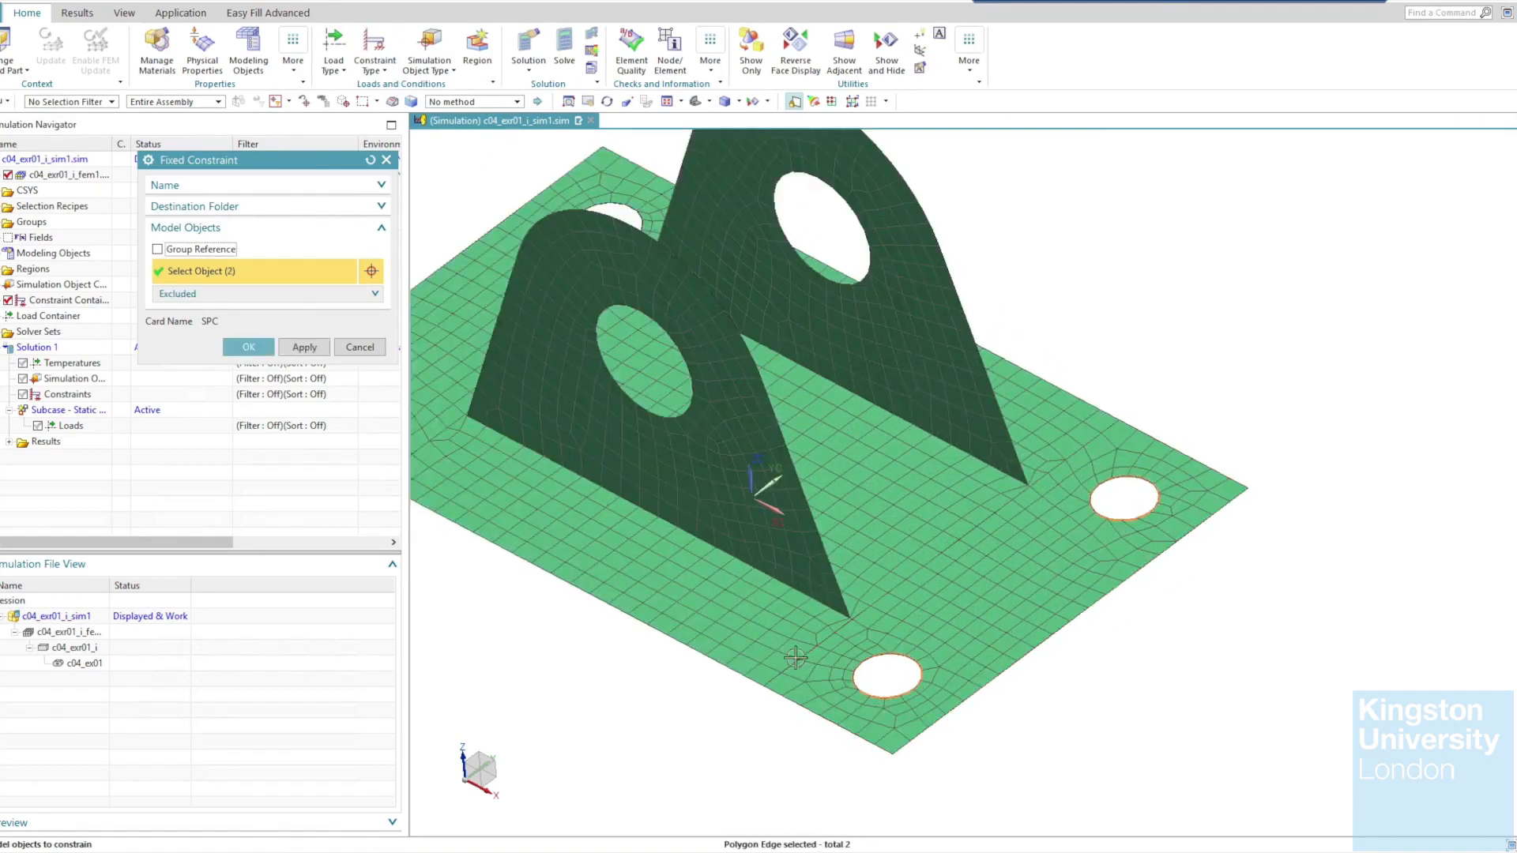
scroll(655, 601, "down", 3)
left_click(523, 510)
scroll(523, 512, "up", 3)
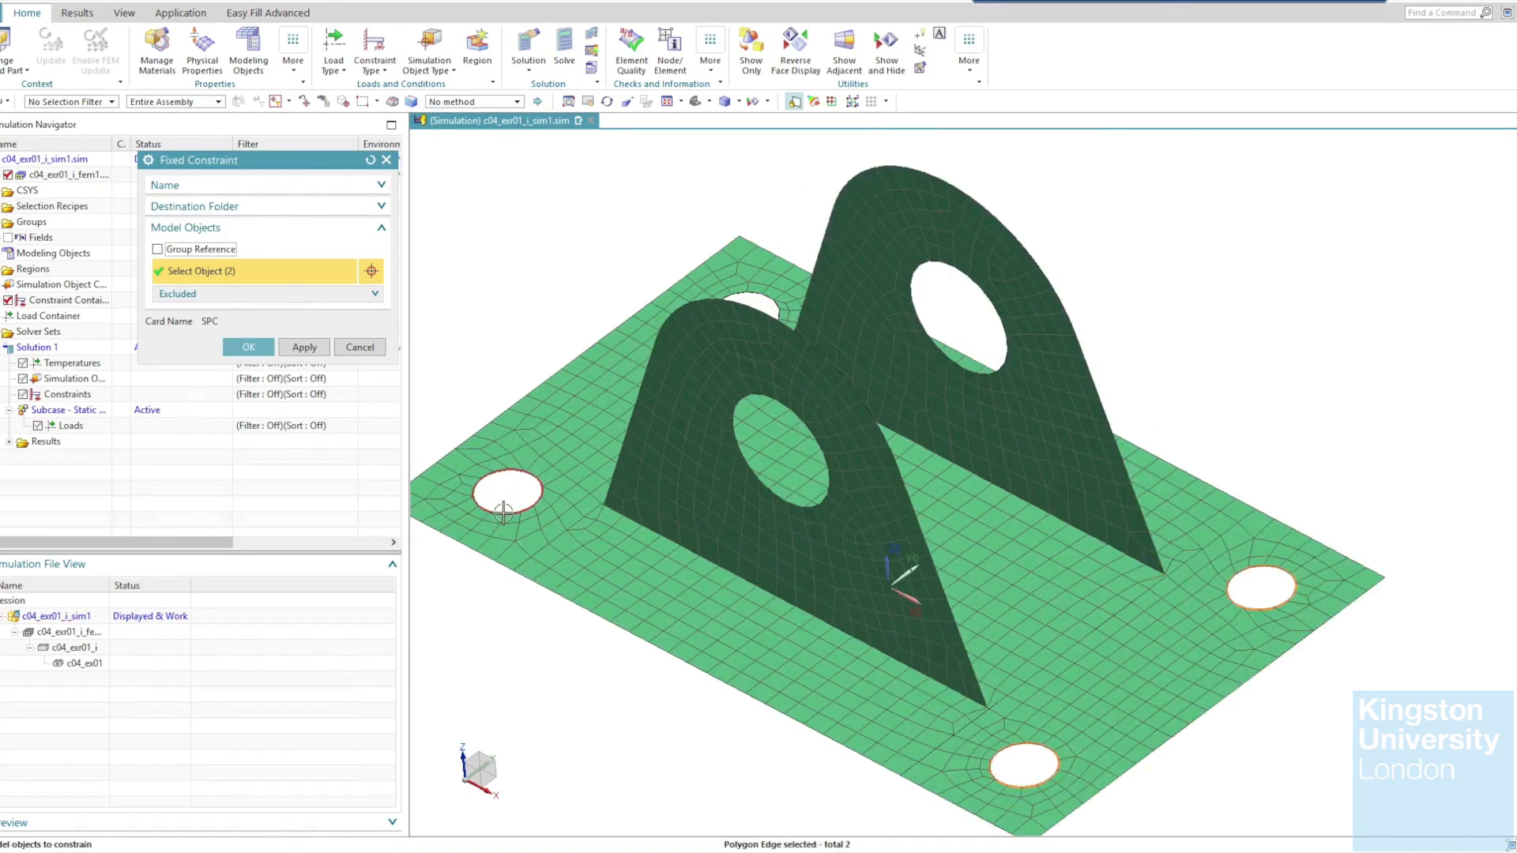
left_click(733, 298)
scroll(1066, 563, "down", 3)
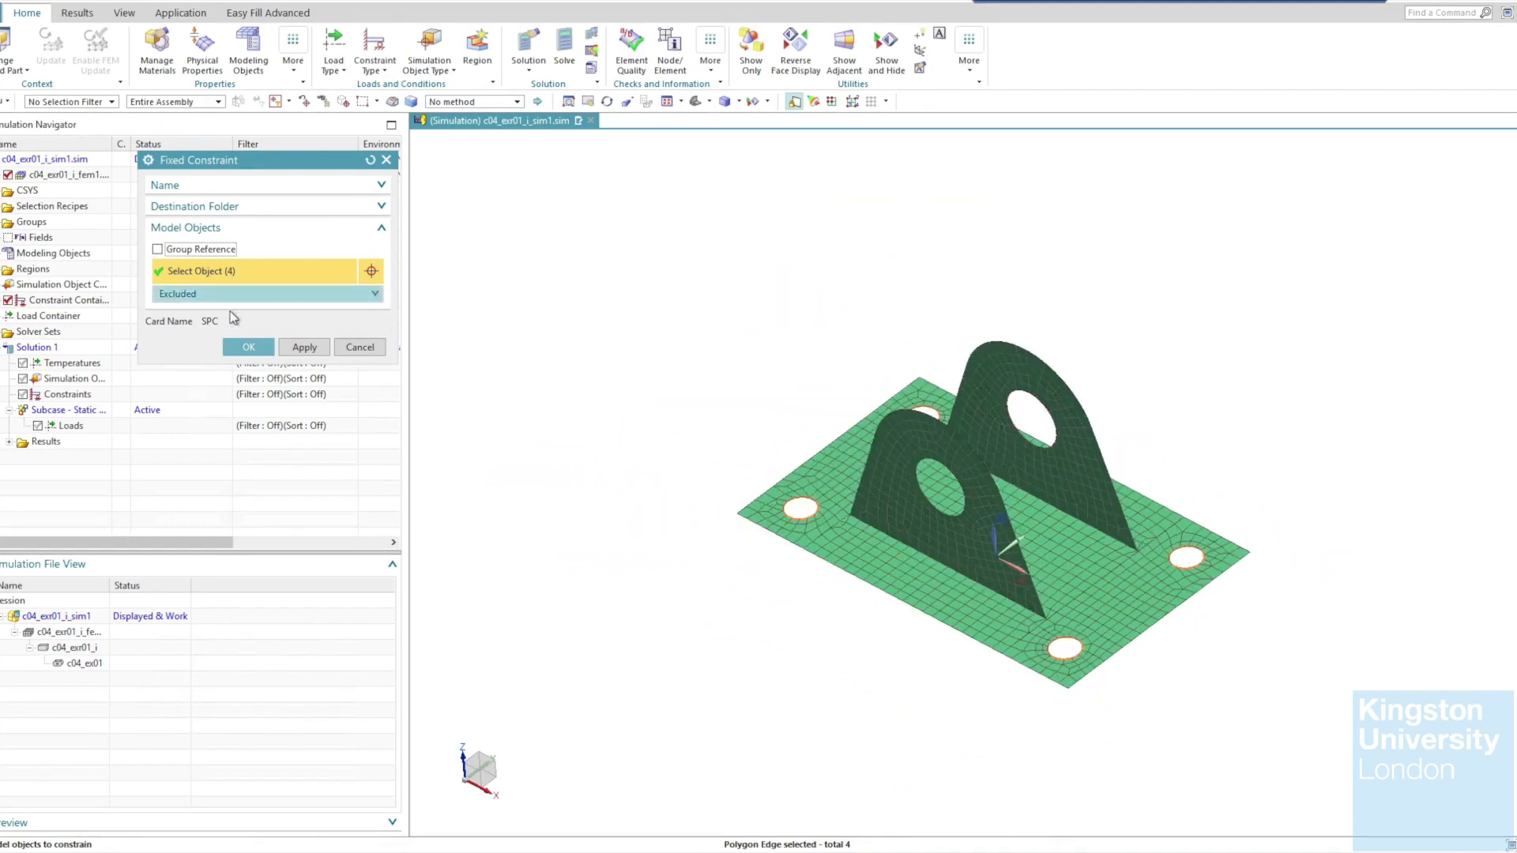
left_click(249, 349)
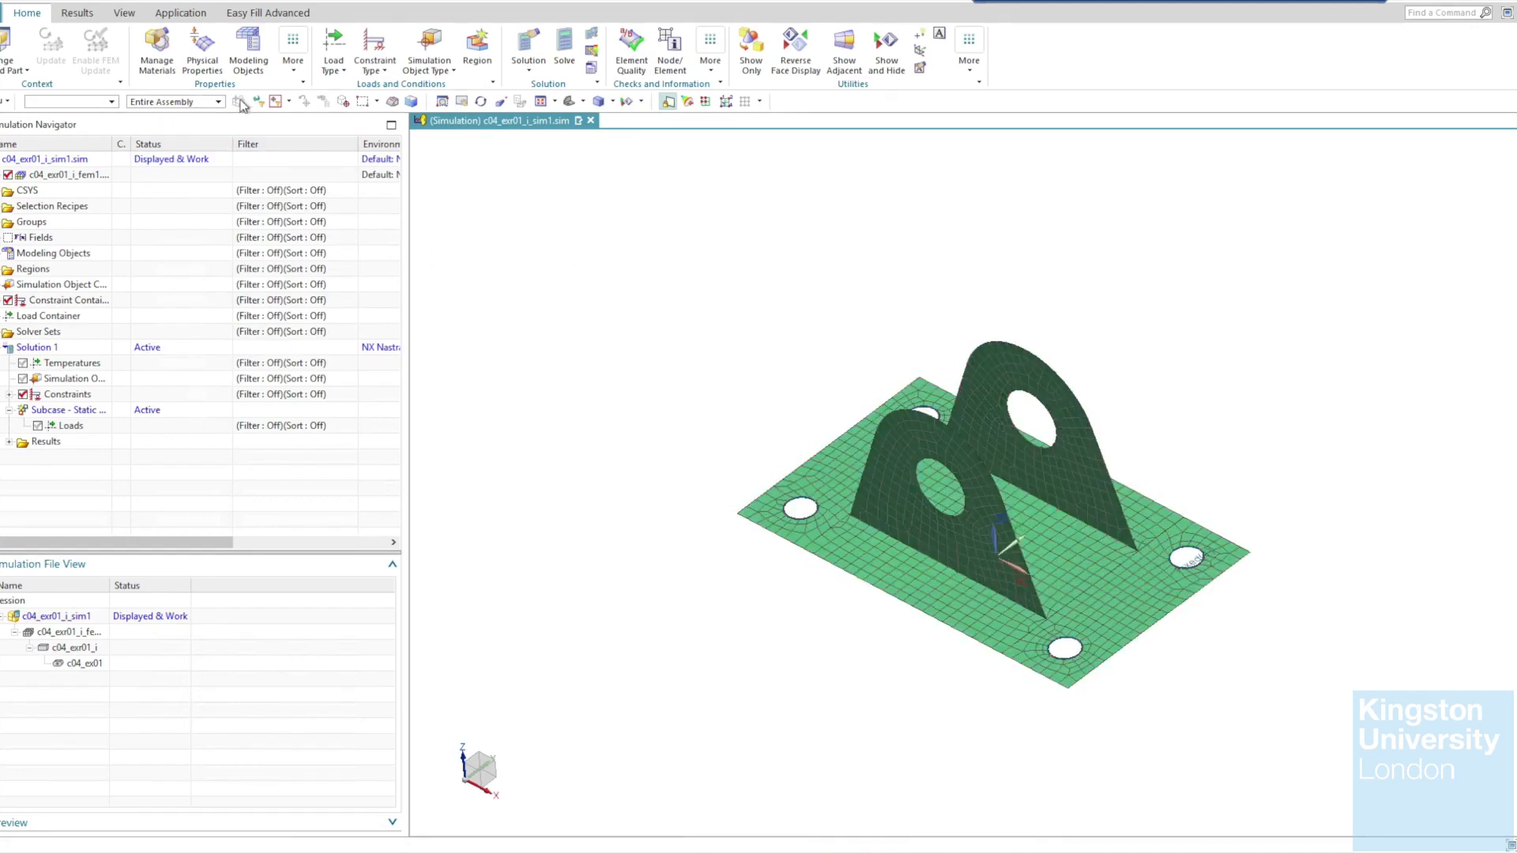
Apply a 20 N force along the Z-axis to the circular hole edges of both upright lugs.
left_click(342, 72)
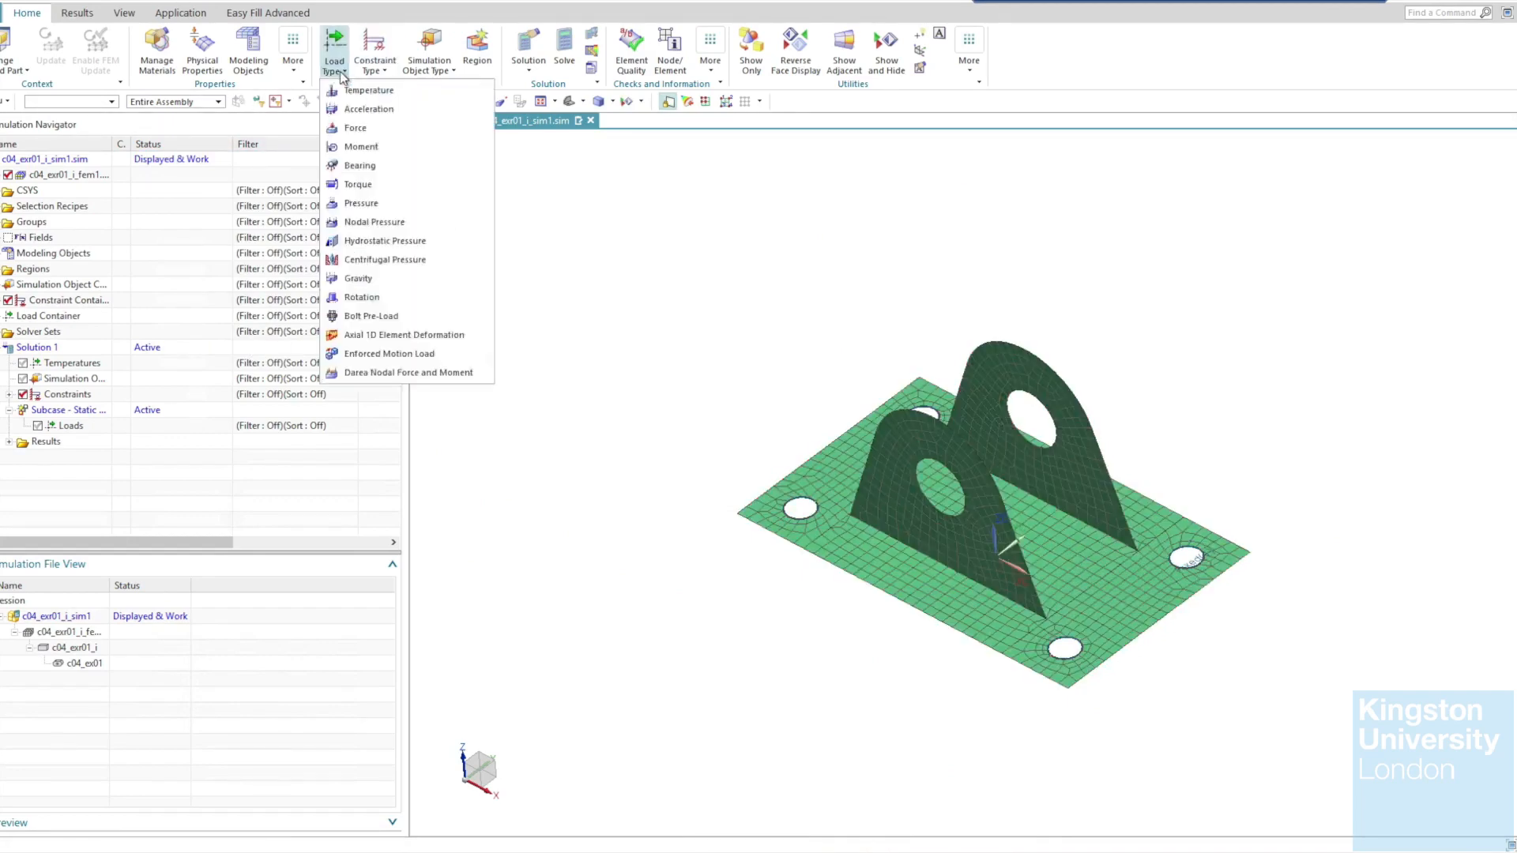
left_click(369, 131)
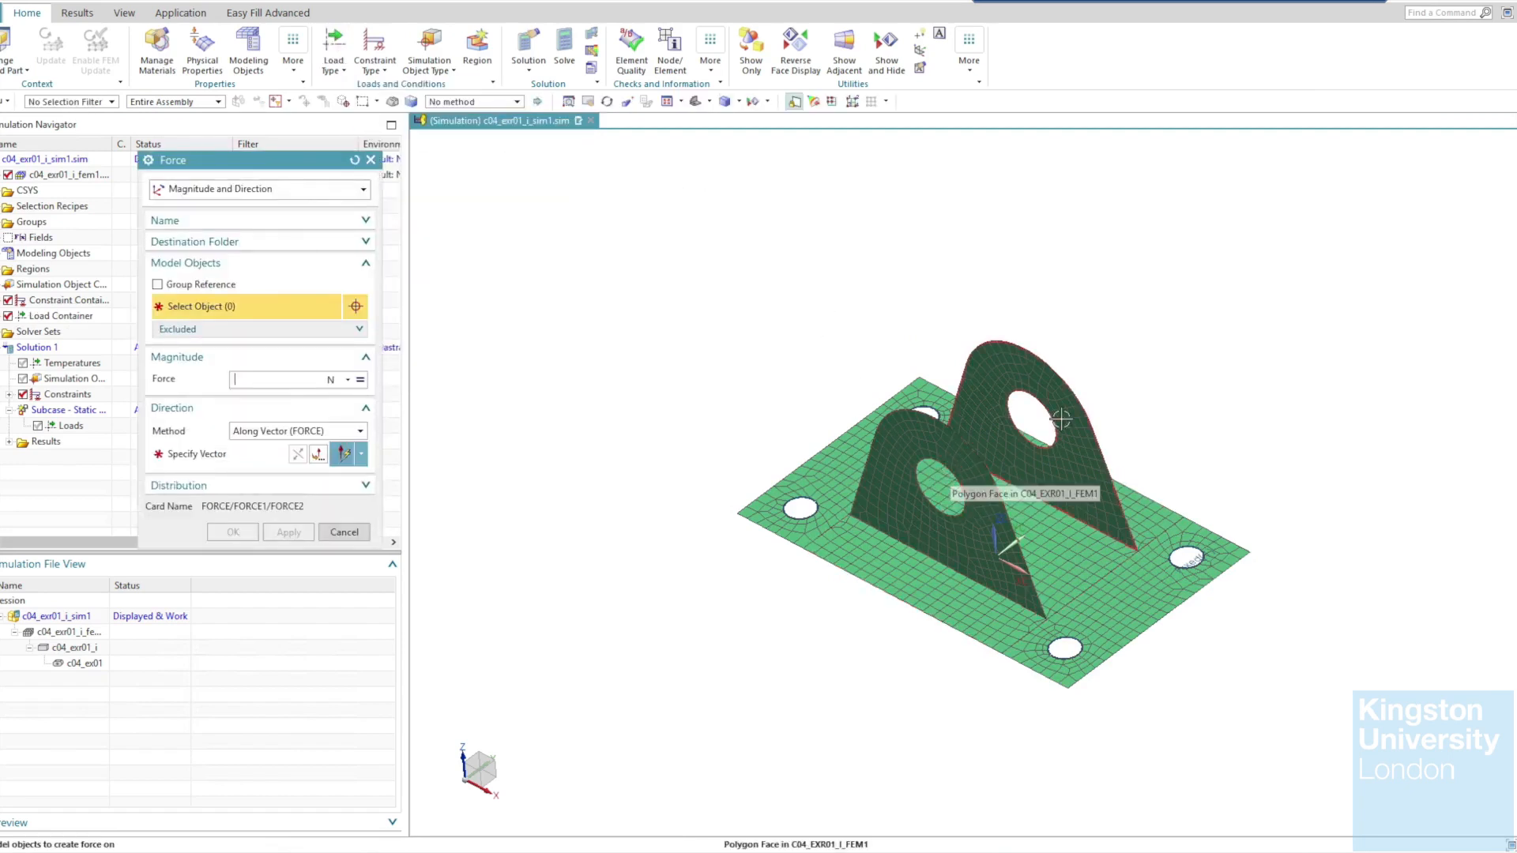
left_click(1053, 442)
scroll(945, 502, "up", 5)
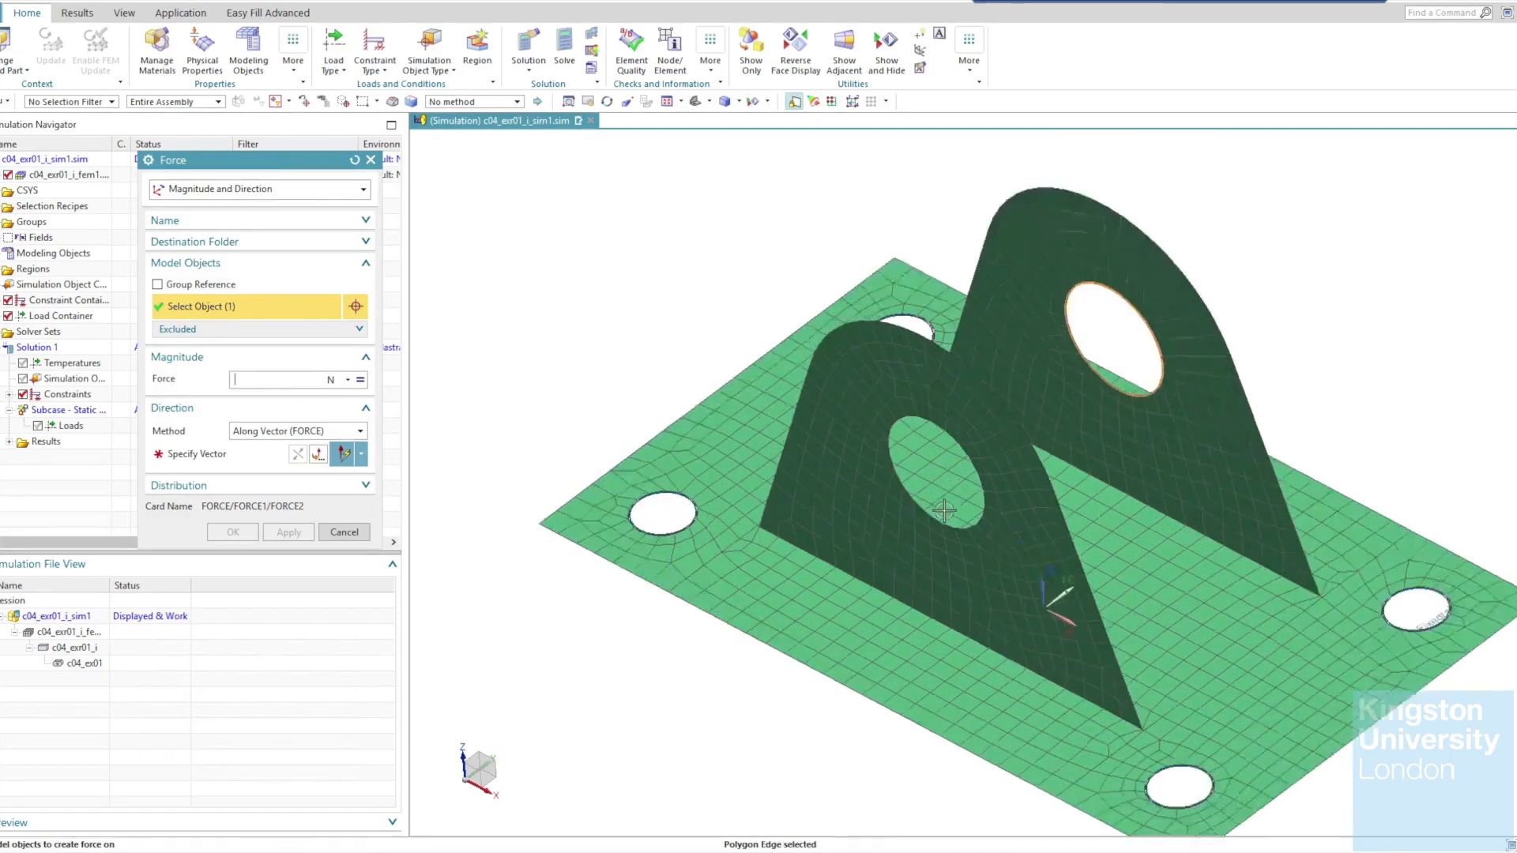
left_click(945, 527)
scroll(945, 528, "down", 5)
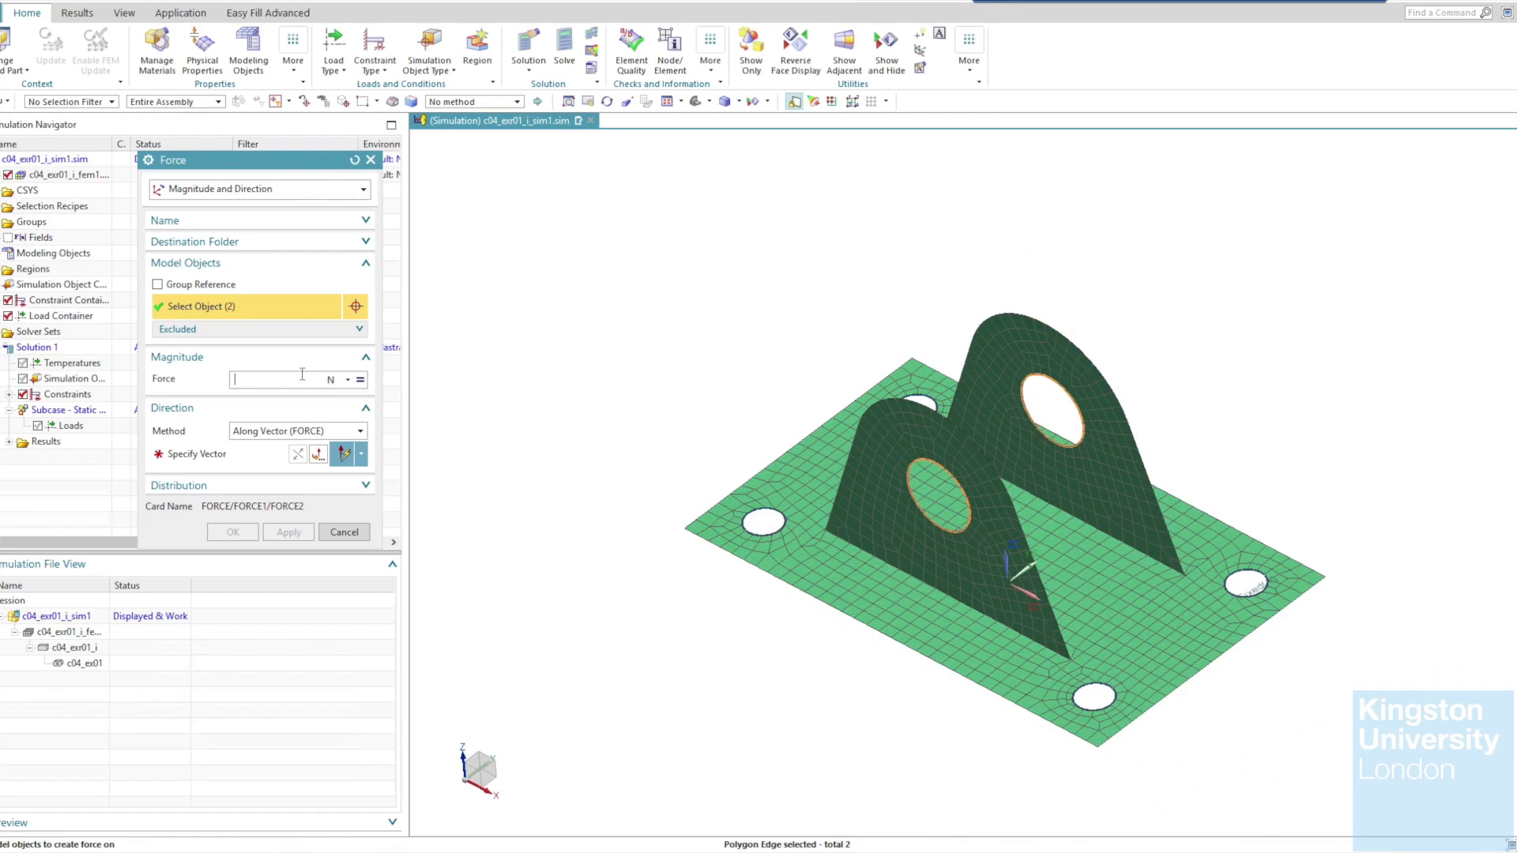
left_click(263, 449)
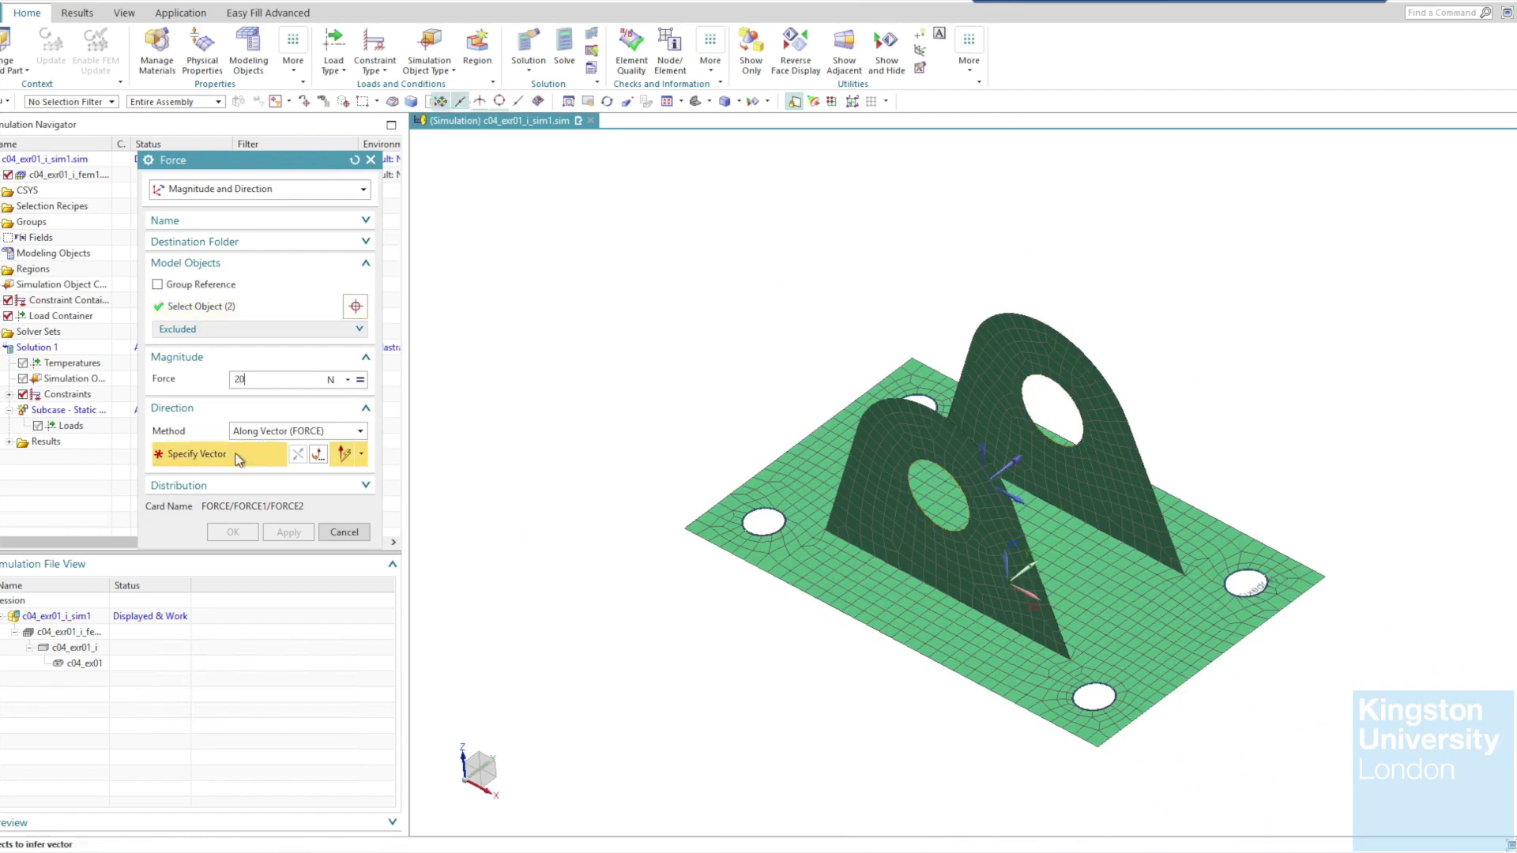
left_click(982, 452)
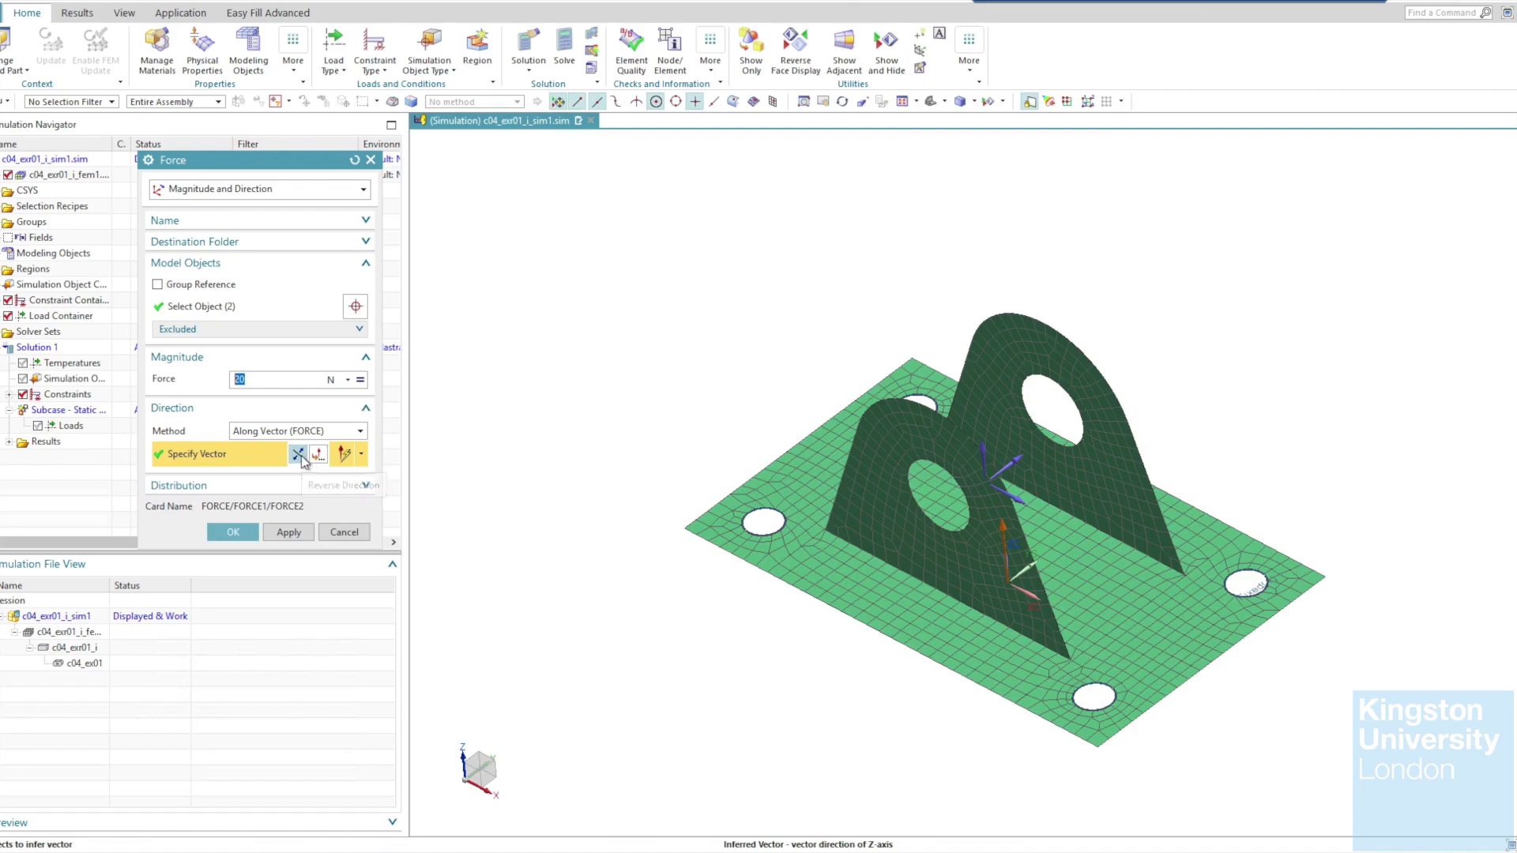
middle_click_drag(674, 444, 598, 421)
middle_click(529, 437)
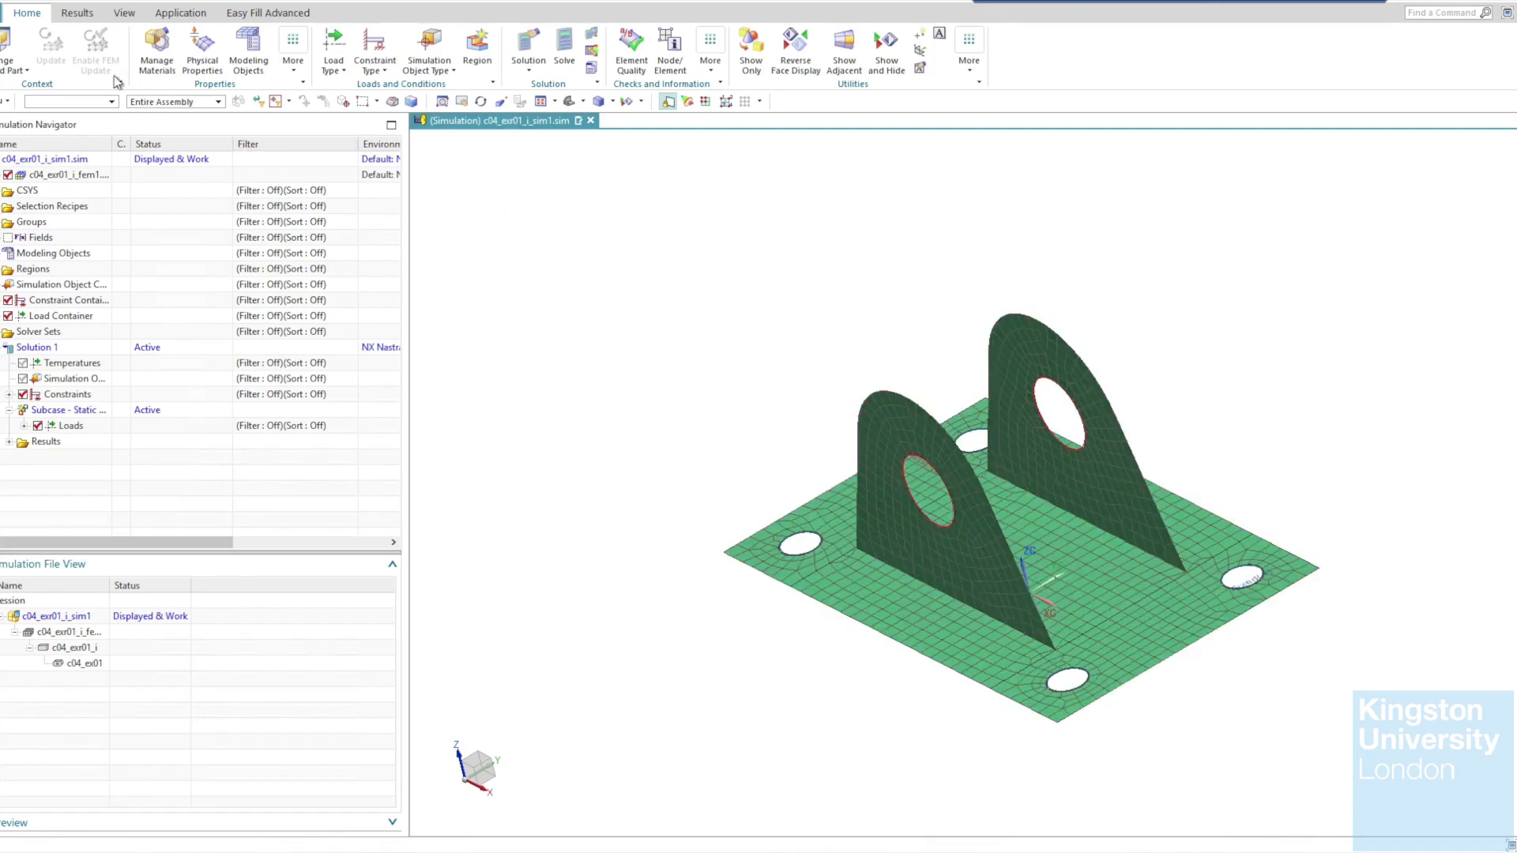
left_click(103, 107)
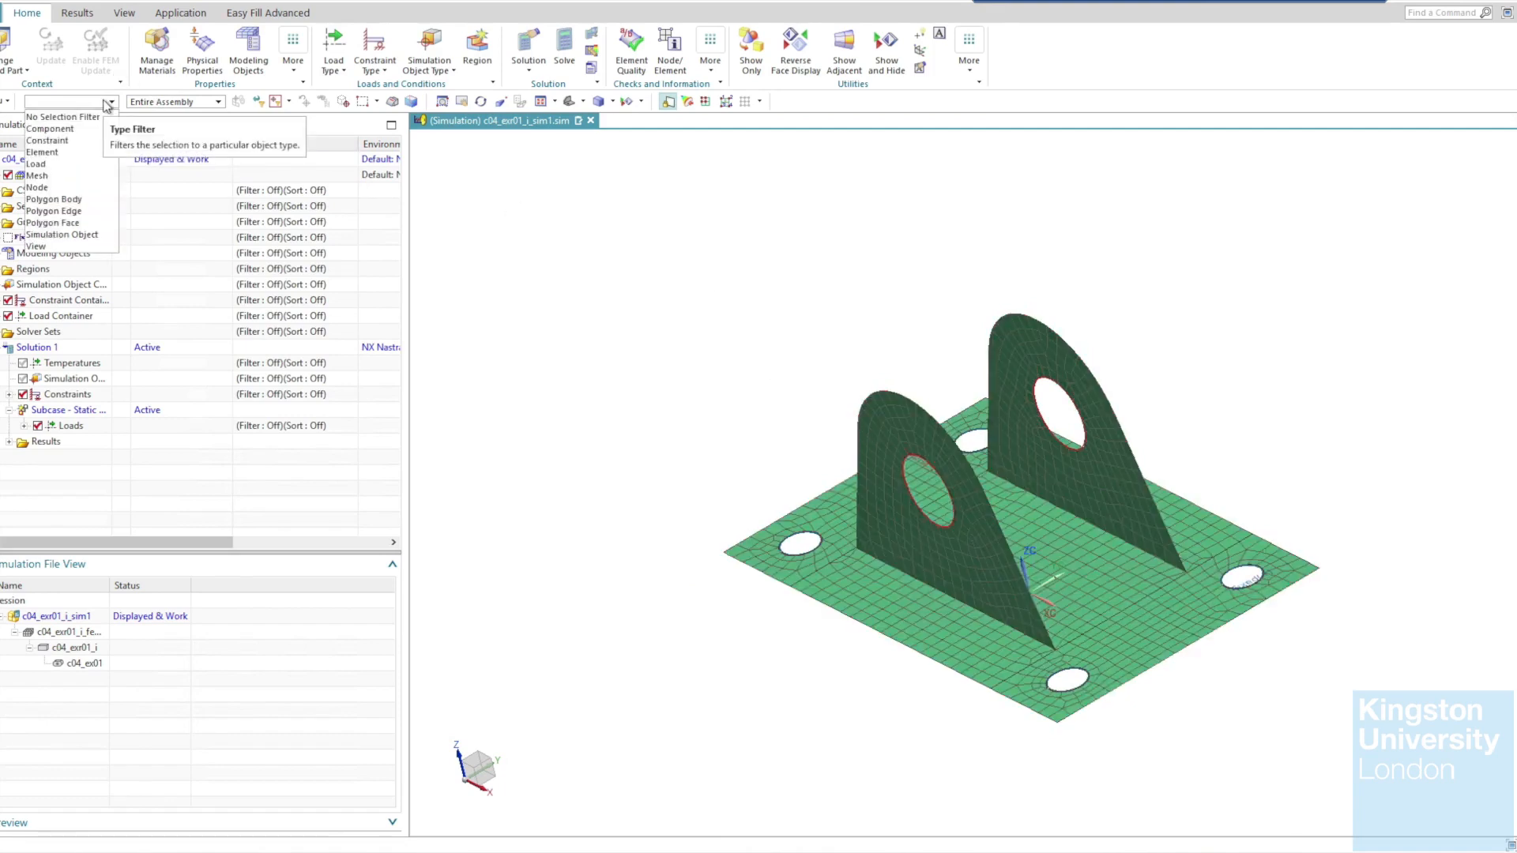
left_click(107, 106)
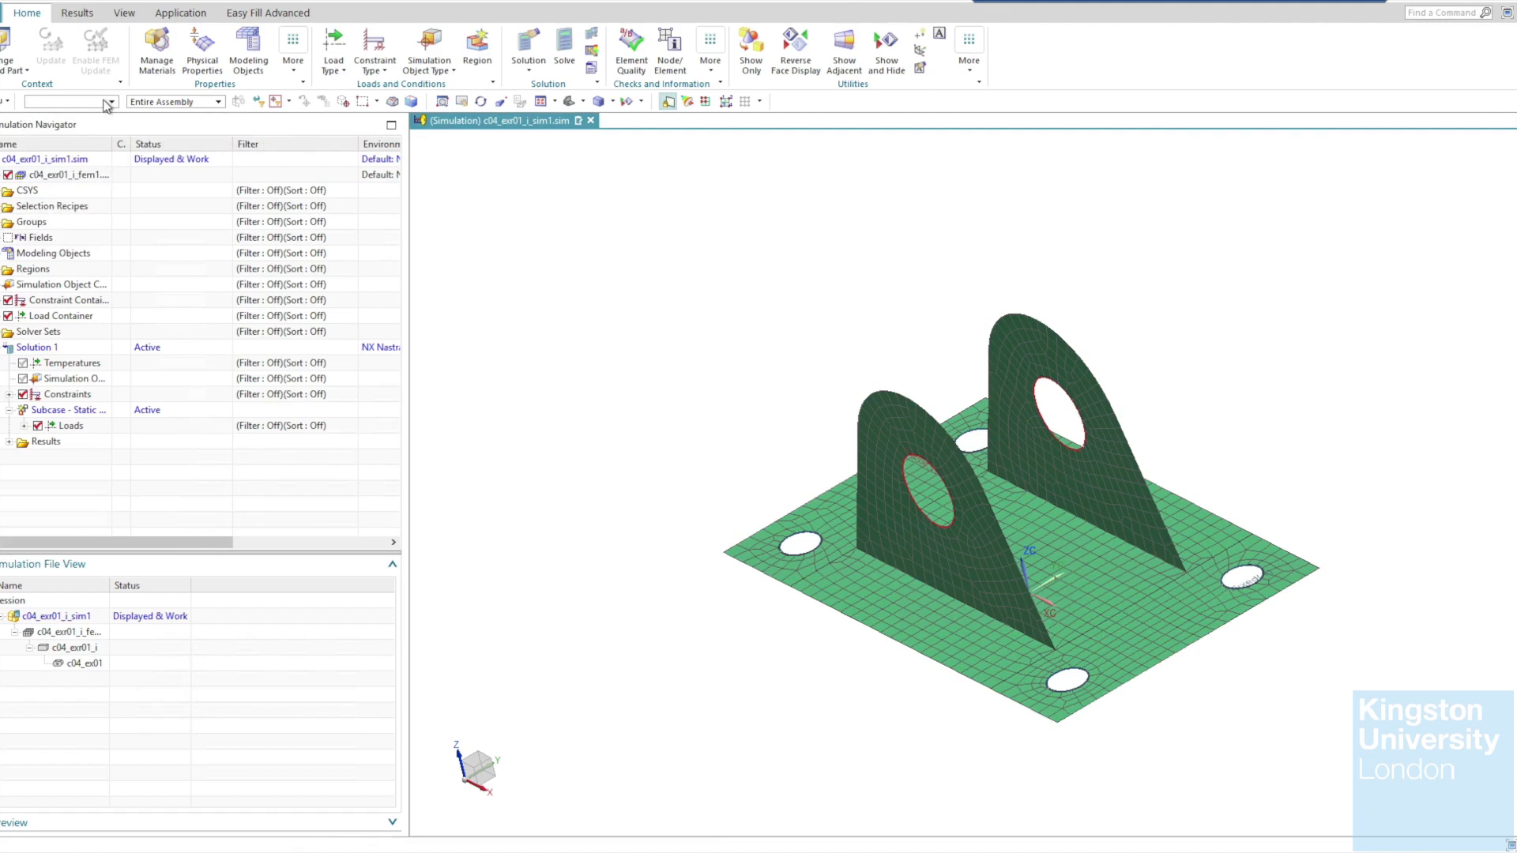
Start an Edge-to-Surface Gluing and create its source edge region from the bottom edges of both upright lugs.
left_click(447, 77)
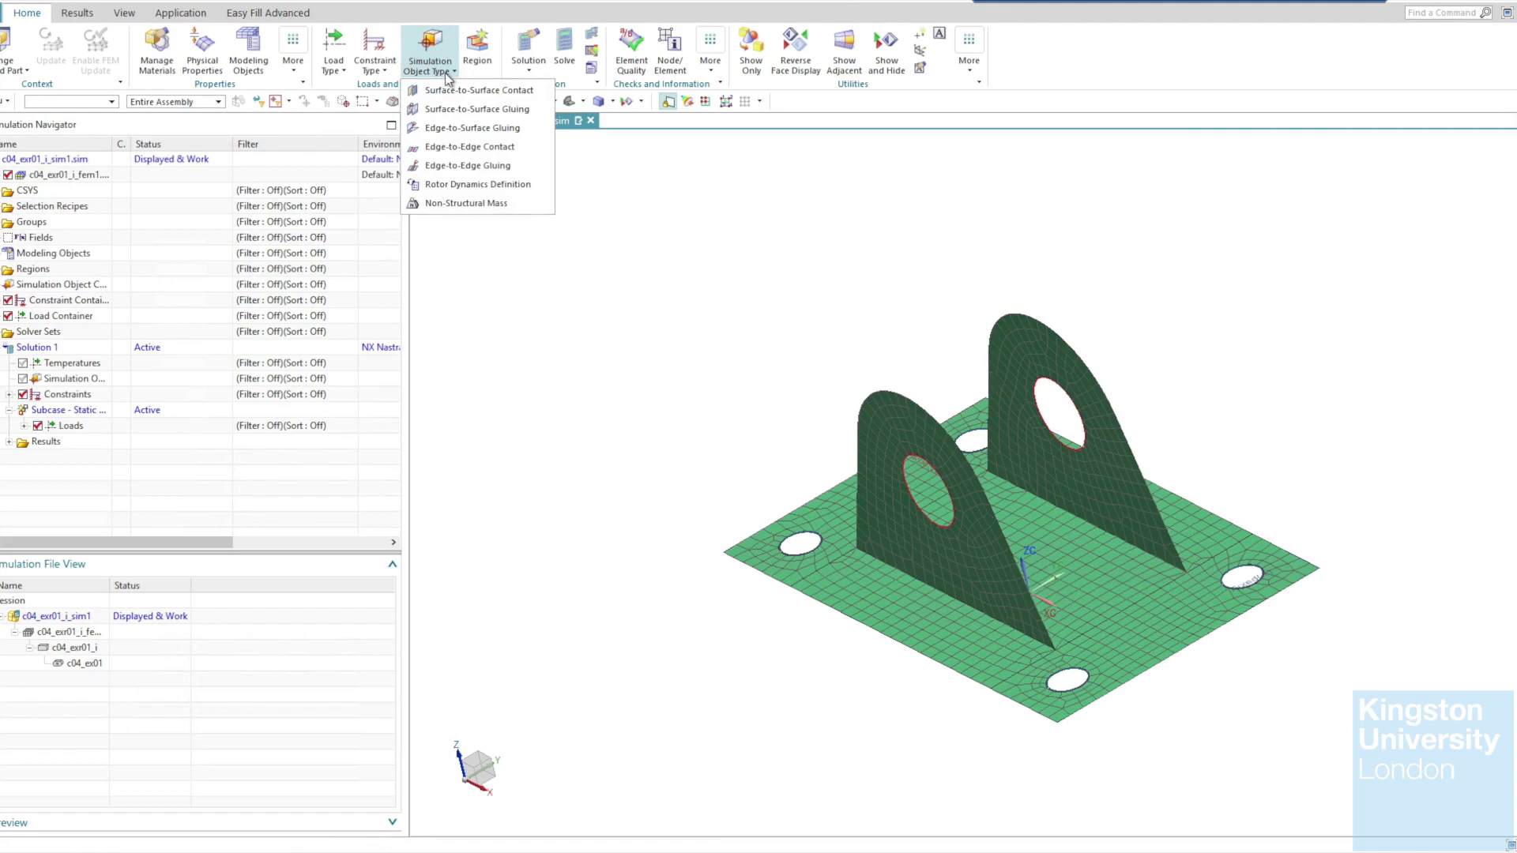
left_click(484, 129)
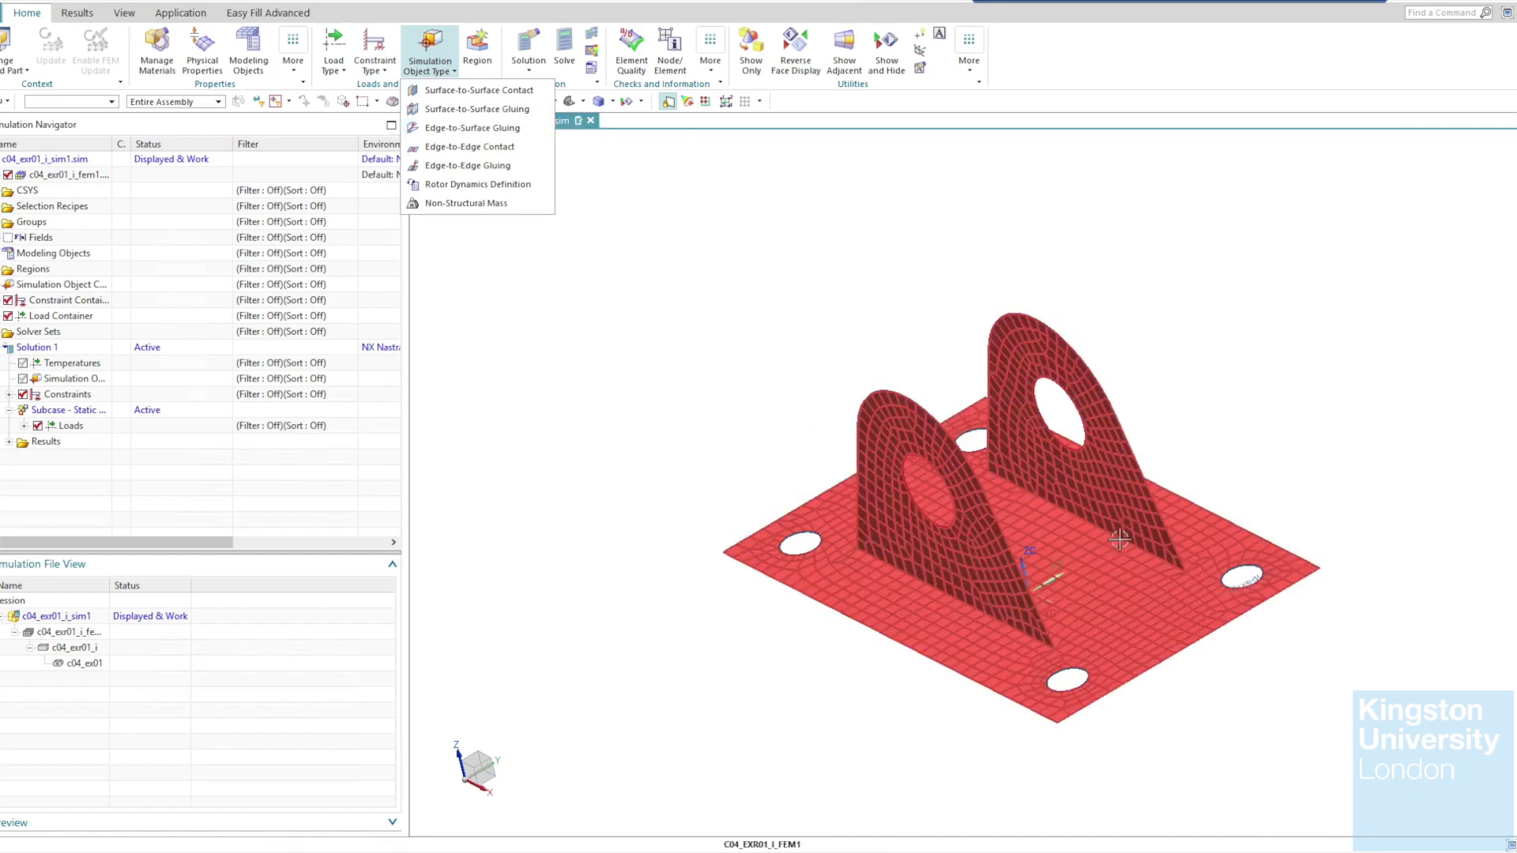
left_click(493, 129)
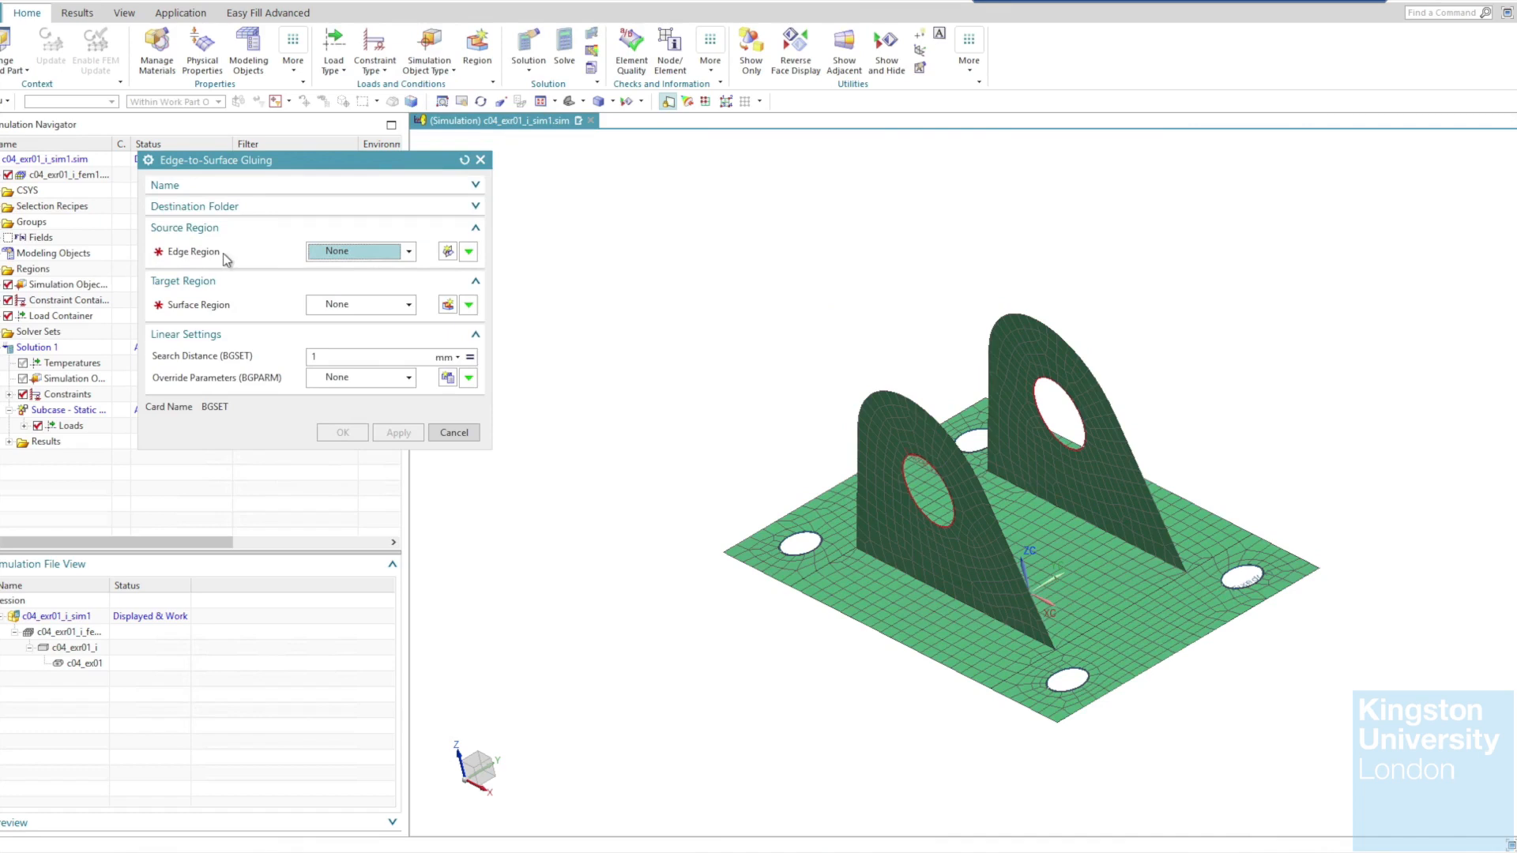
left_click(366, 252)
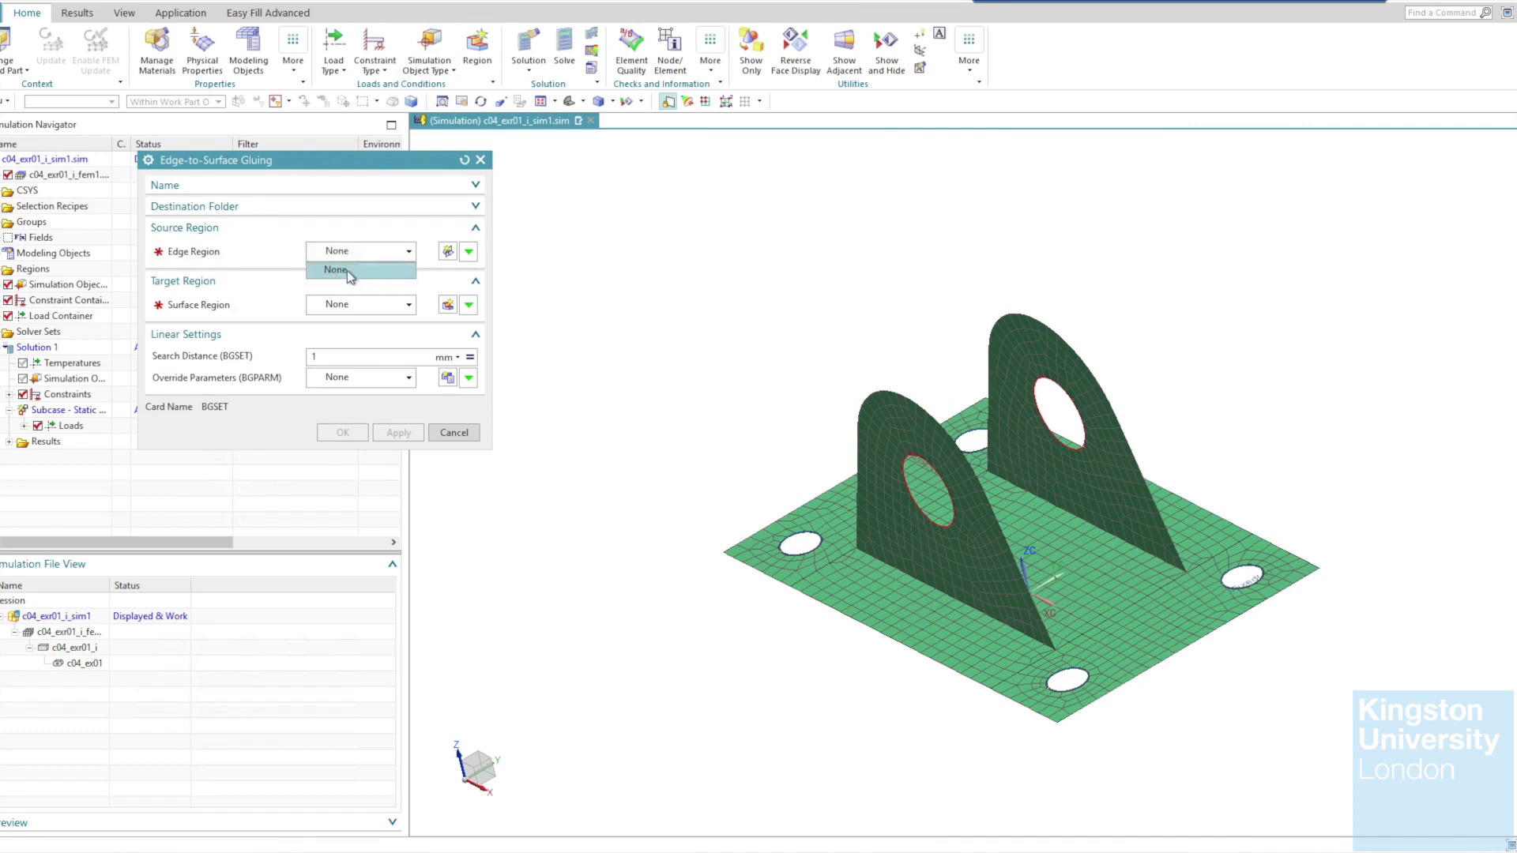
left_click(385, 254)
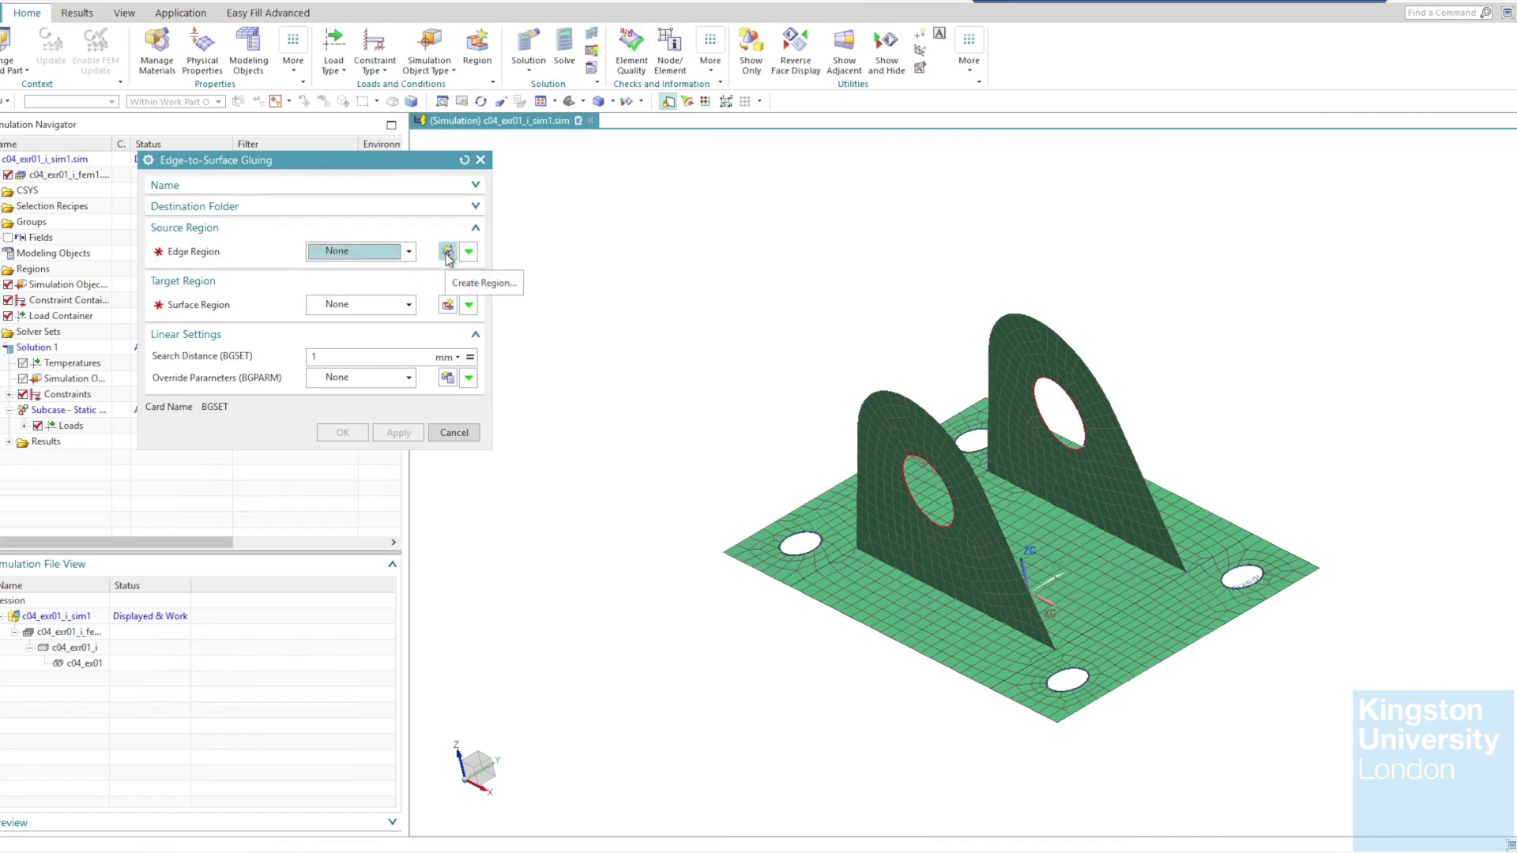
left_click(448, 253)
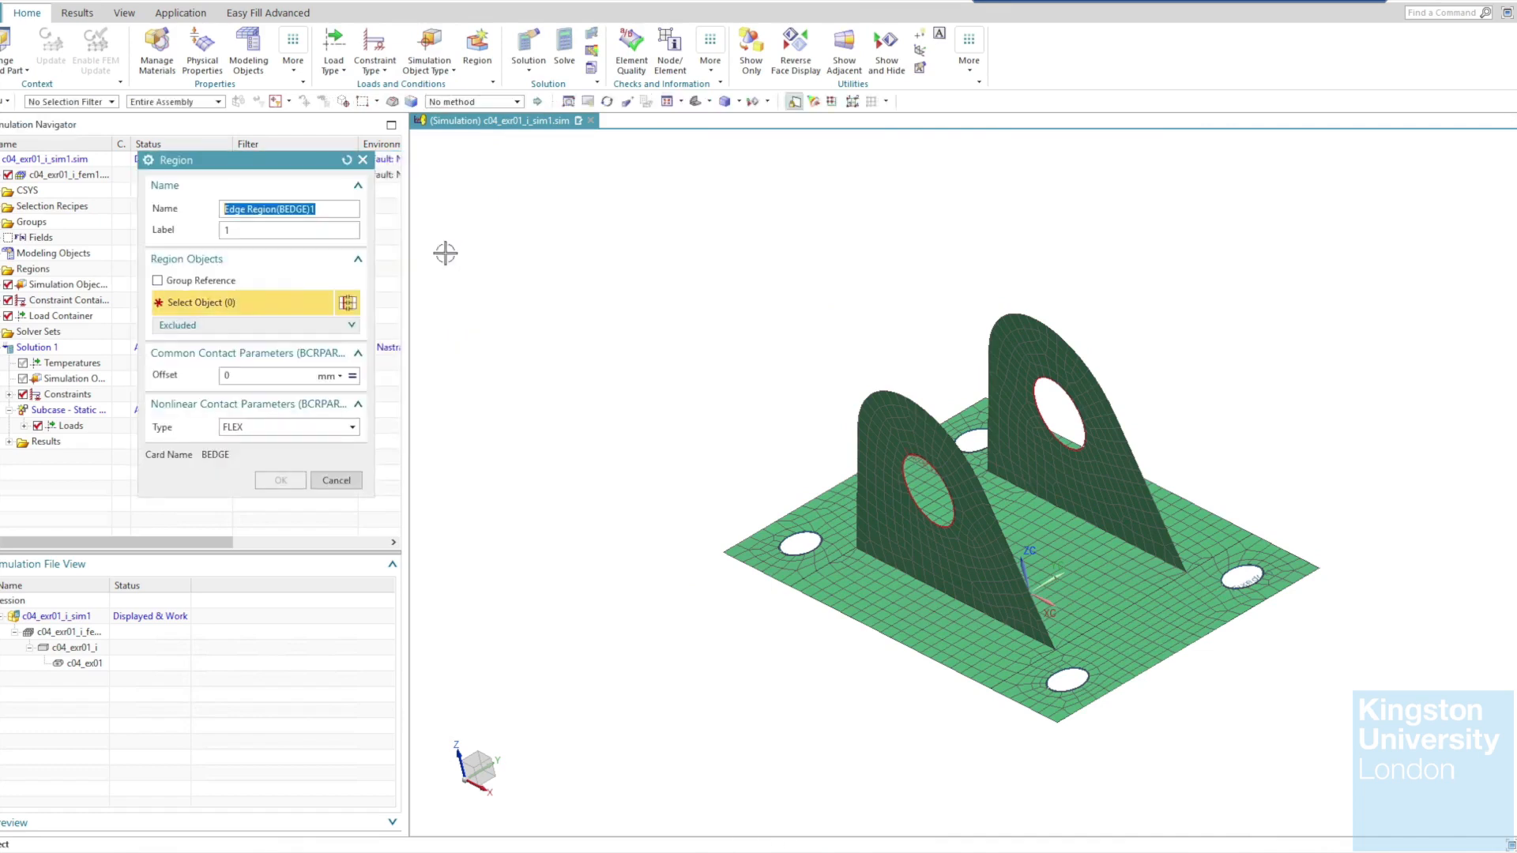
left_click(939, 588)
left_click(1089, 523)
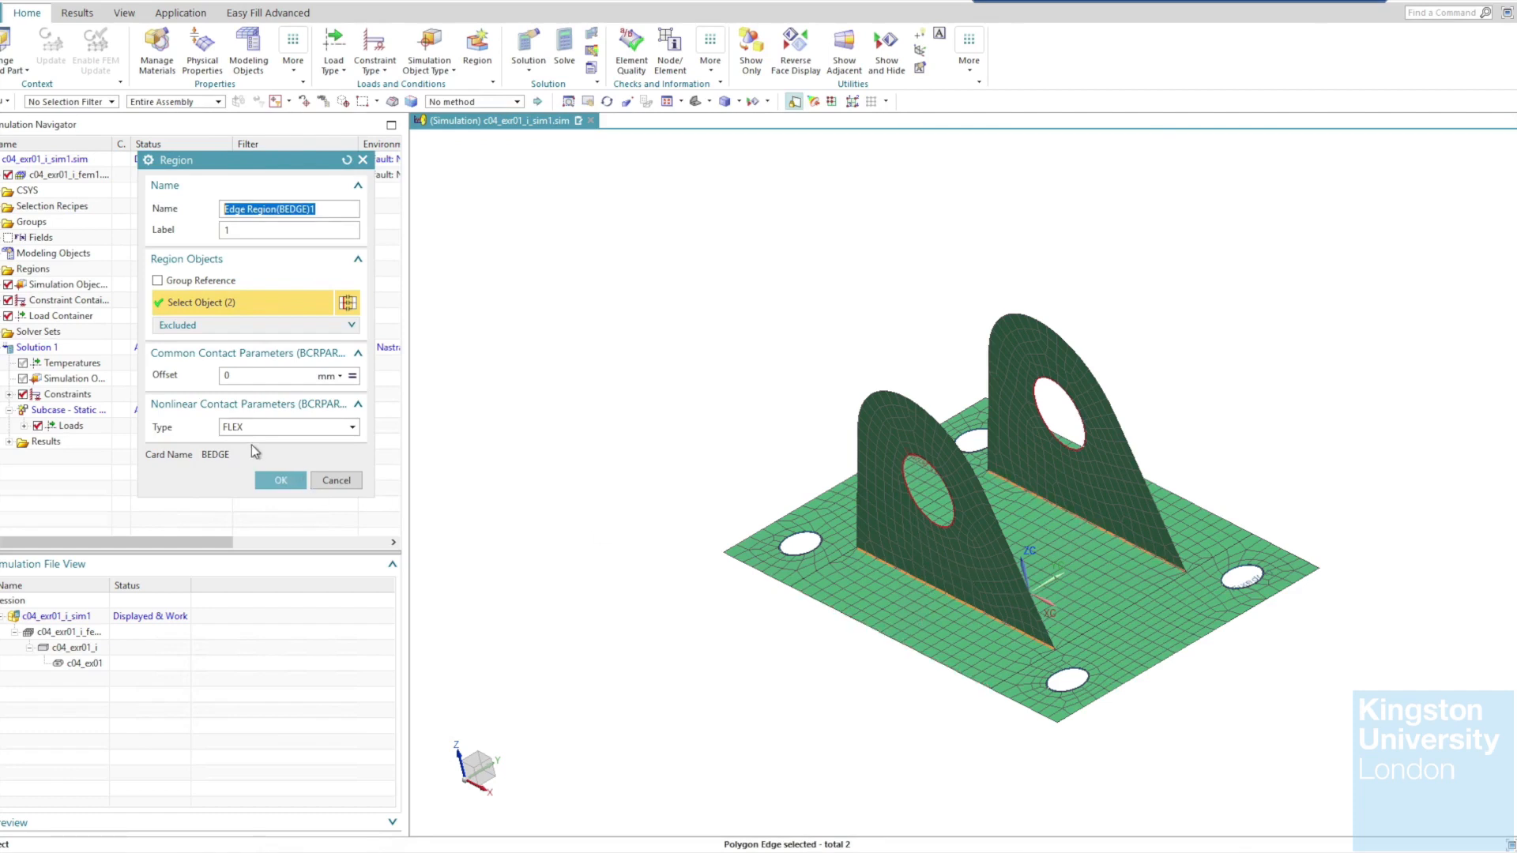
left_click(275, 482)
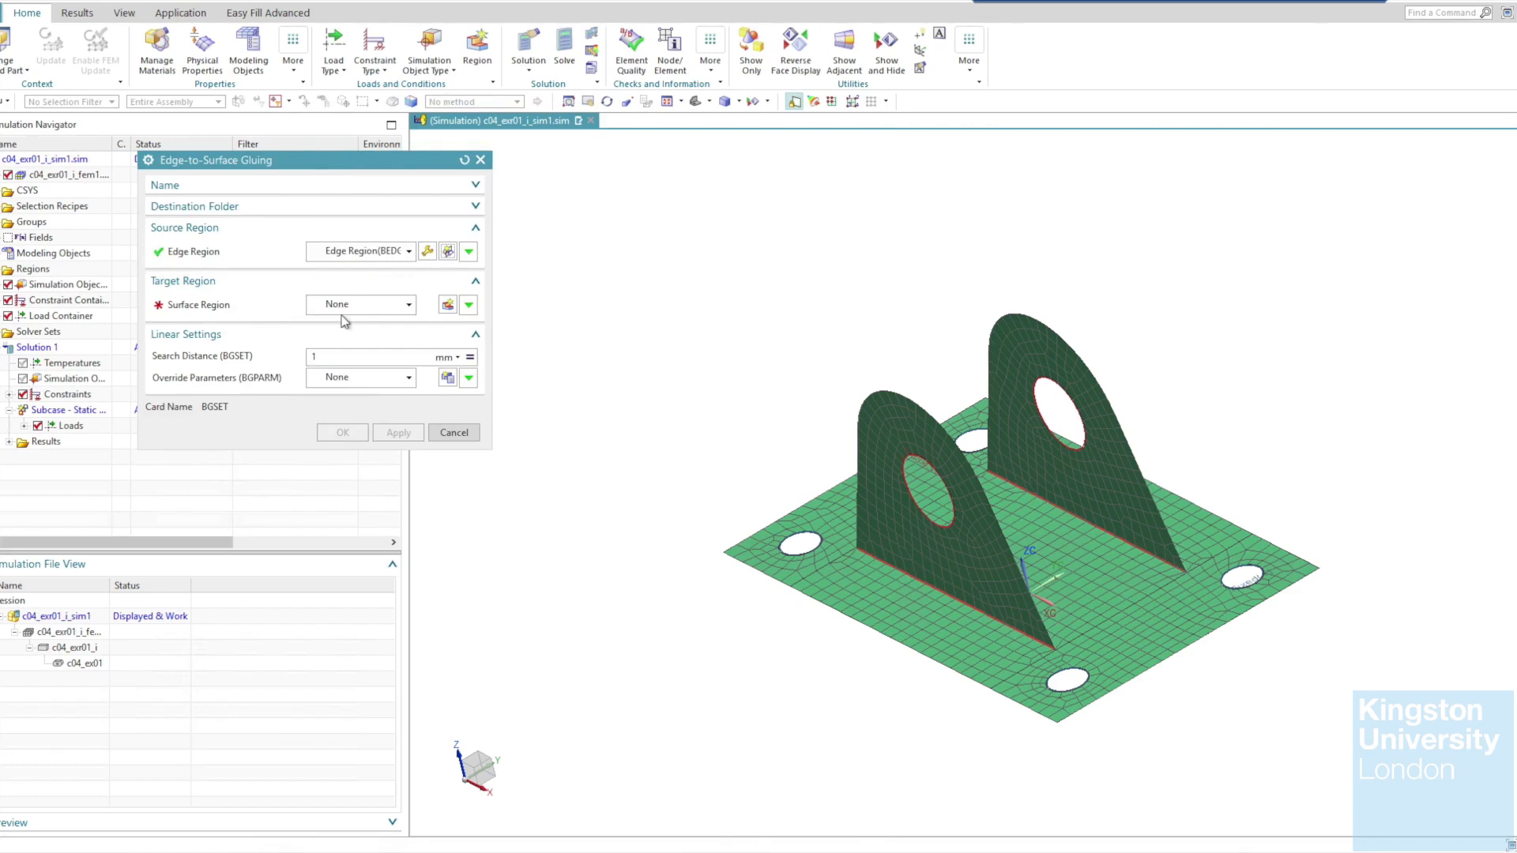
Create the gluing's target surface region from two faces of the base plate and finish the Edge-to-Surface Gluing.
left_click(386, 307)
left_click(380, 323)
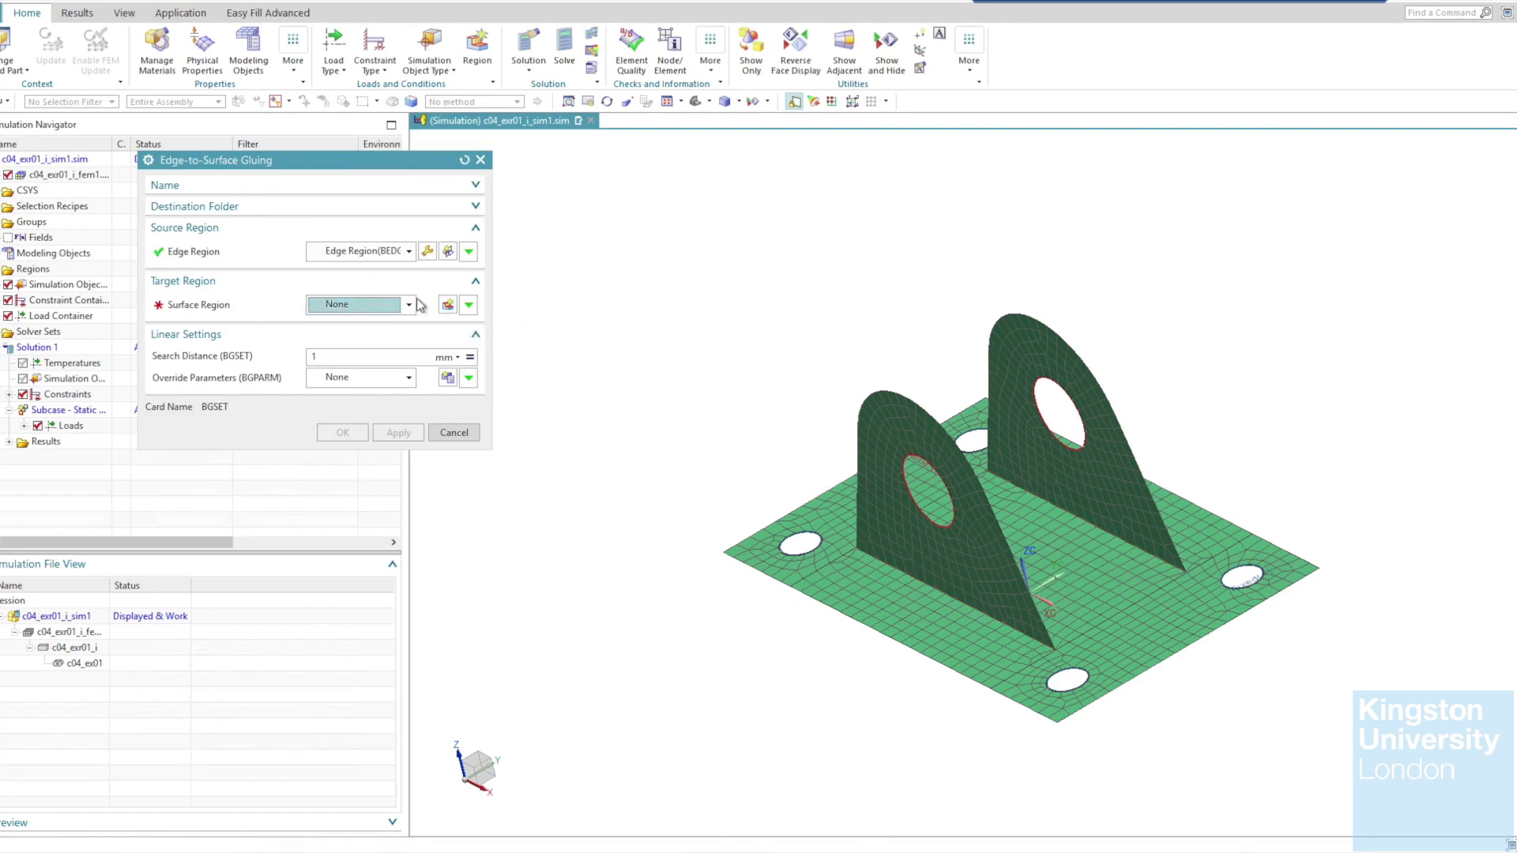
left_click(448, 305)
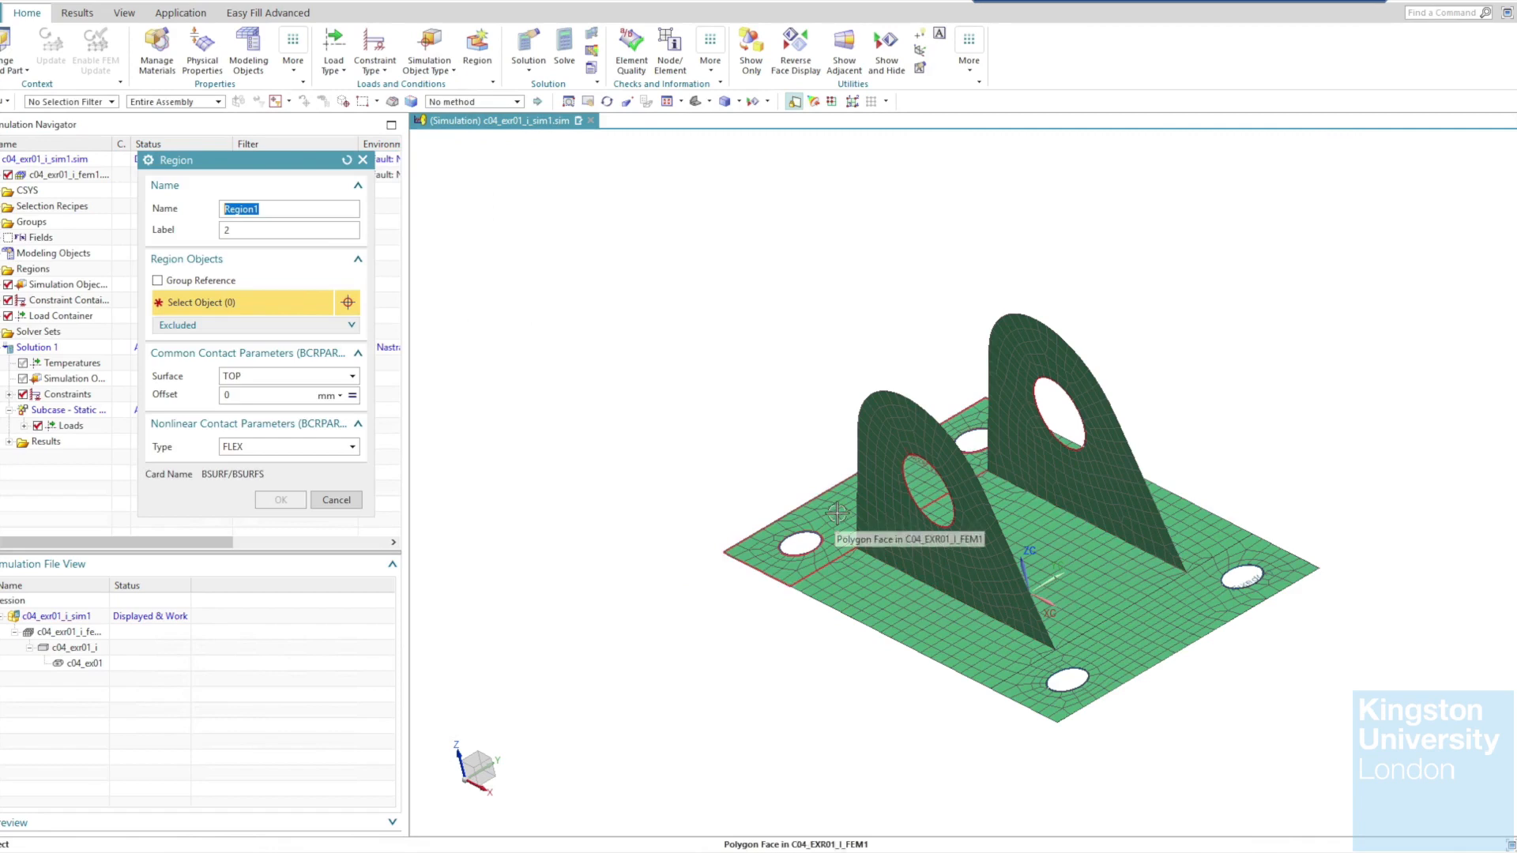
left_click(837, 513)
left_click(1115, 648)
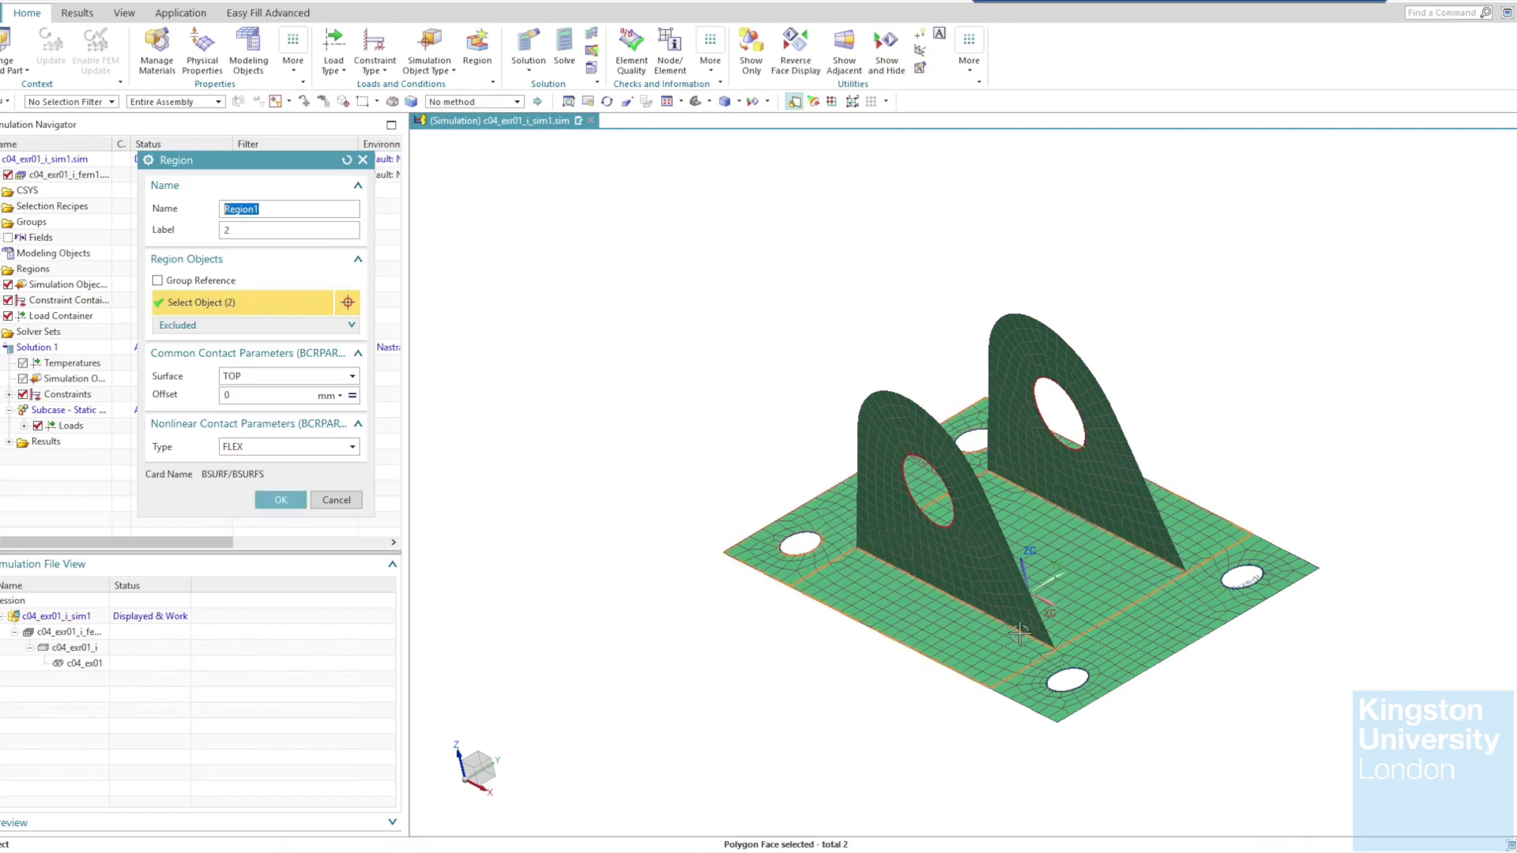
left_click(281, 499)
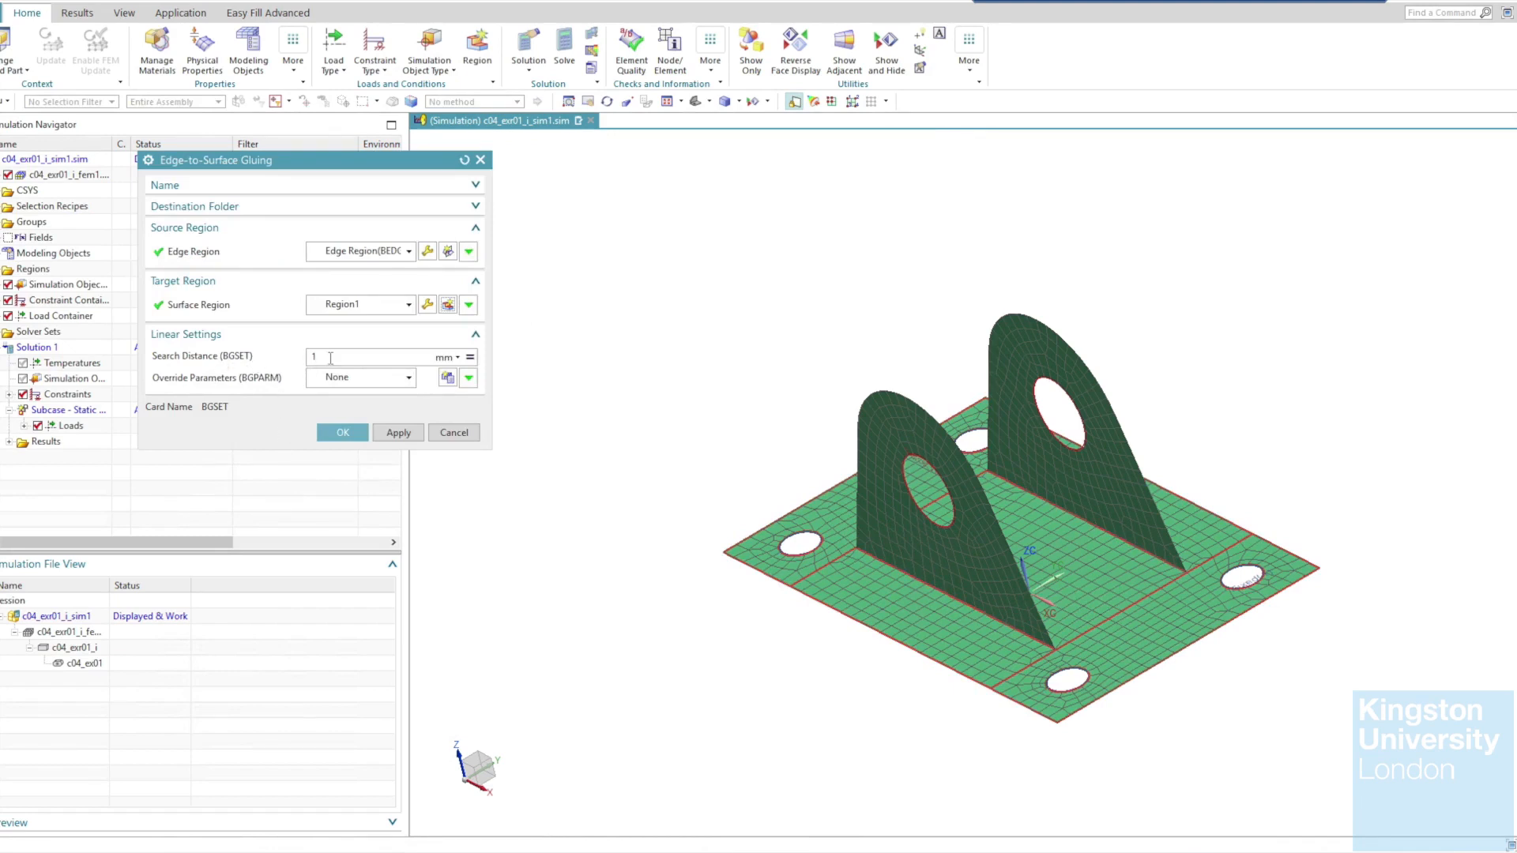
left_click(355, 432)
left_click(355, 433)
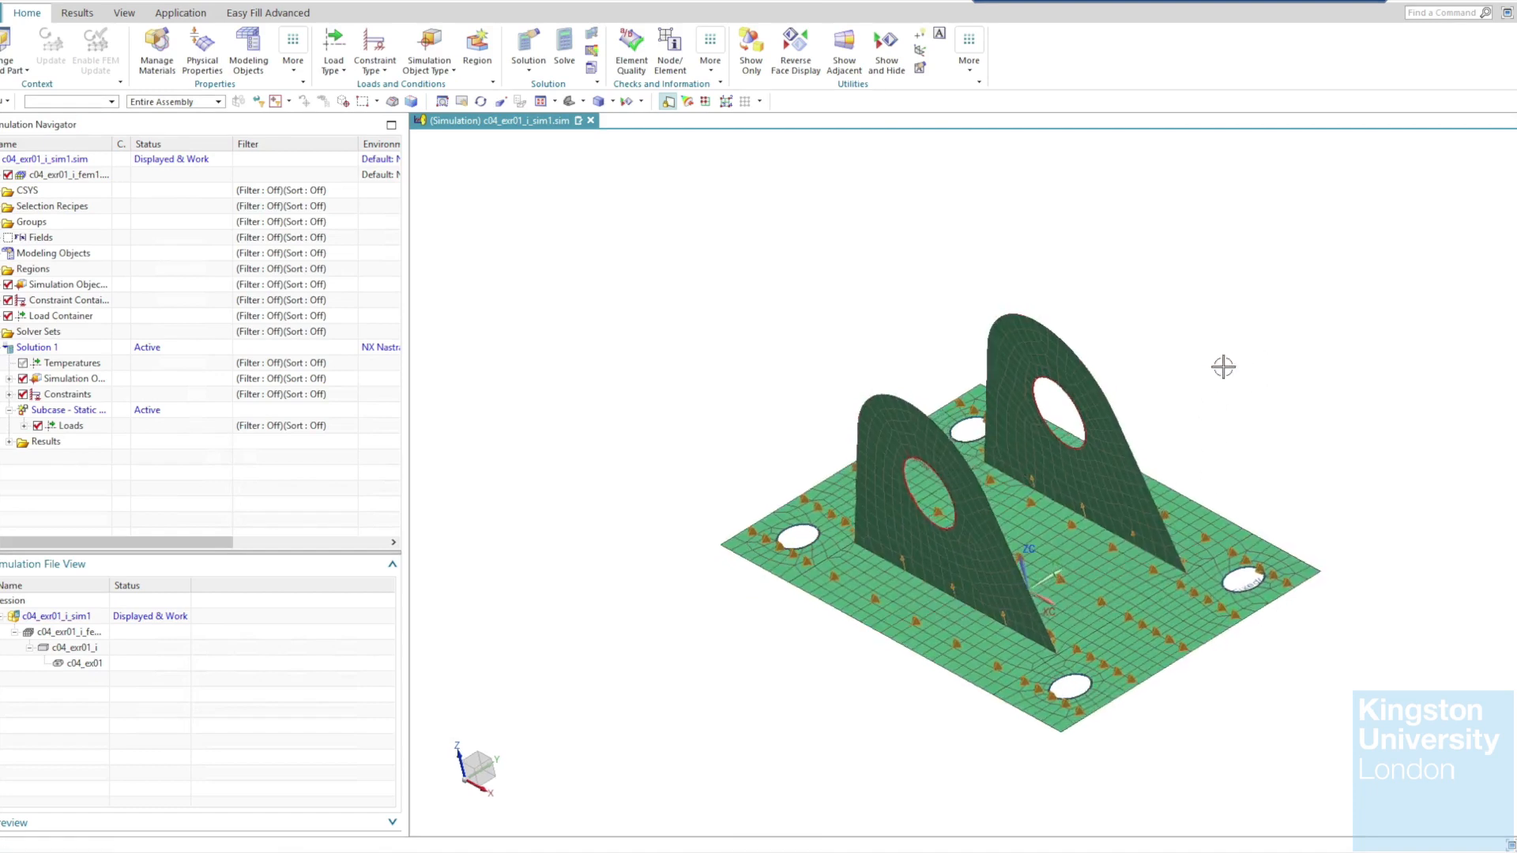
Solve Solution 1 with the model setup check enabled and close the job monitor.
left_click(565, 63)
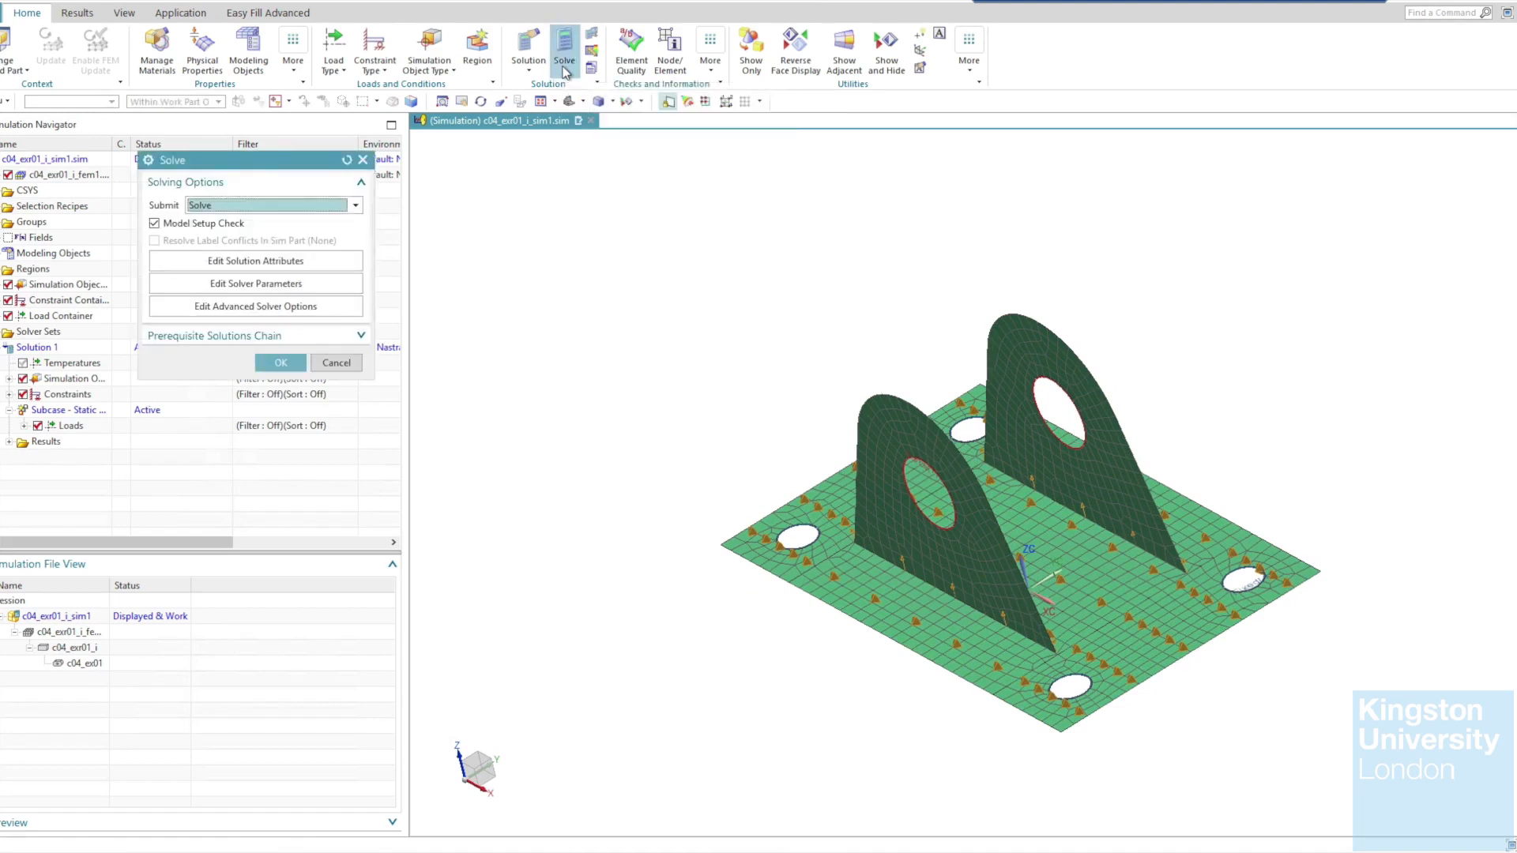
left_click(286, 362)
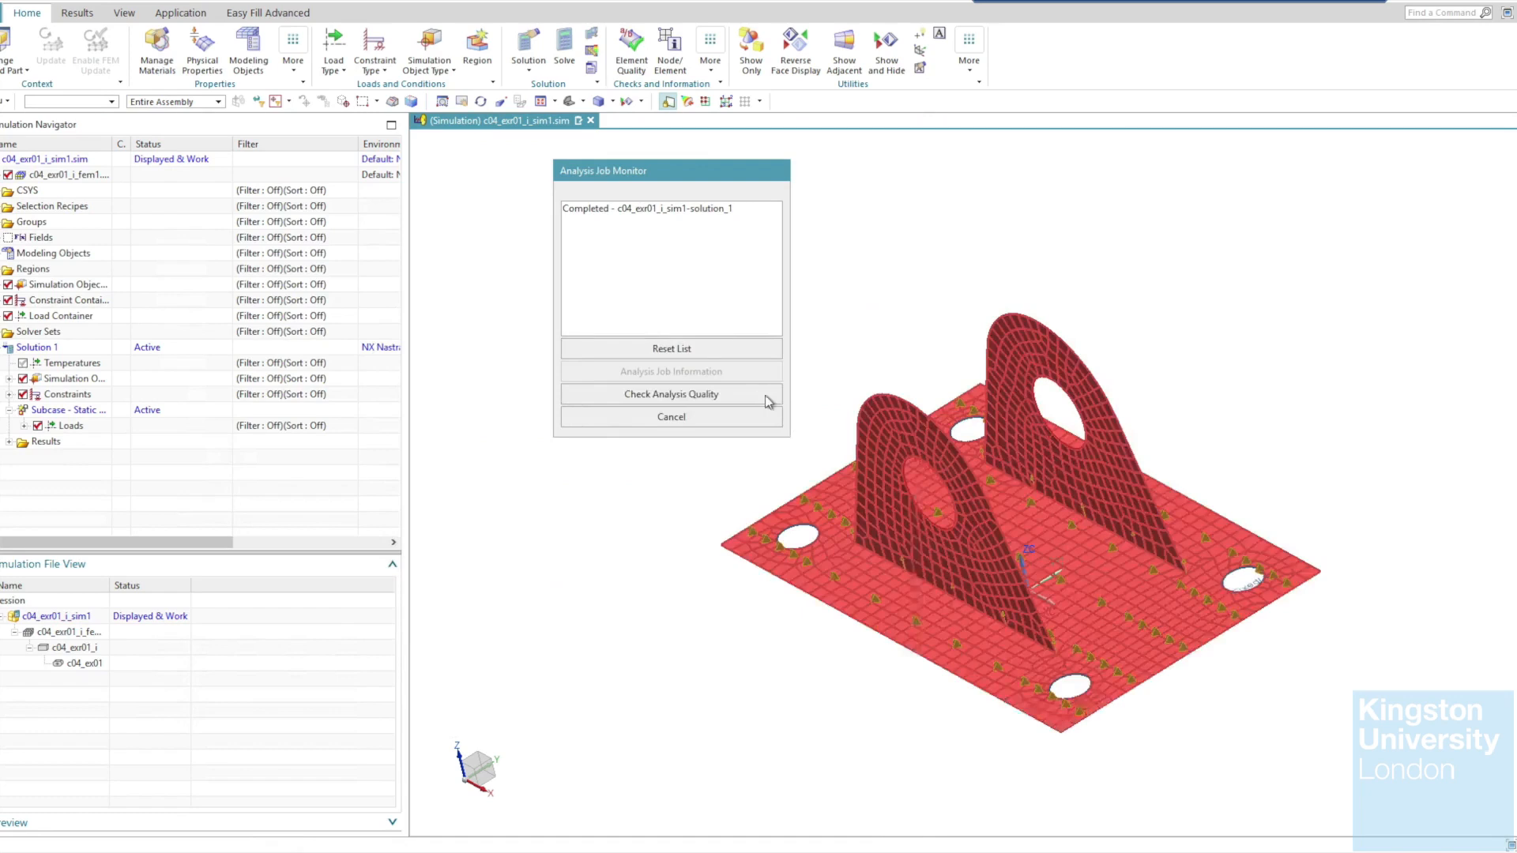
left_click(671, 417)
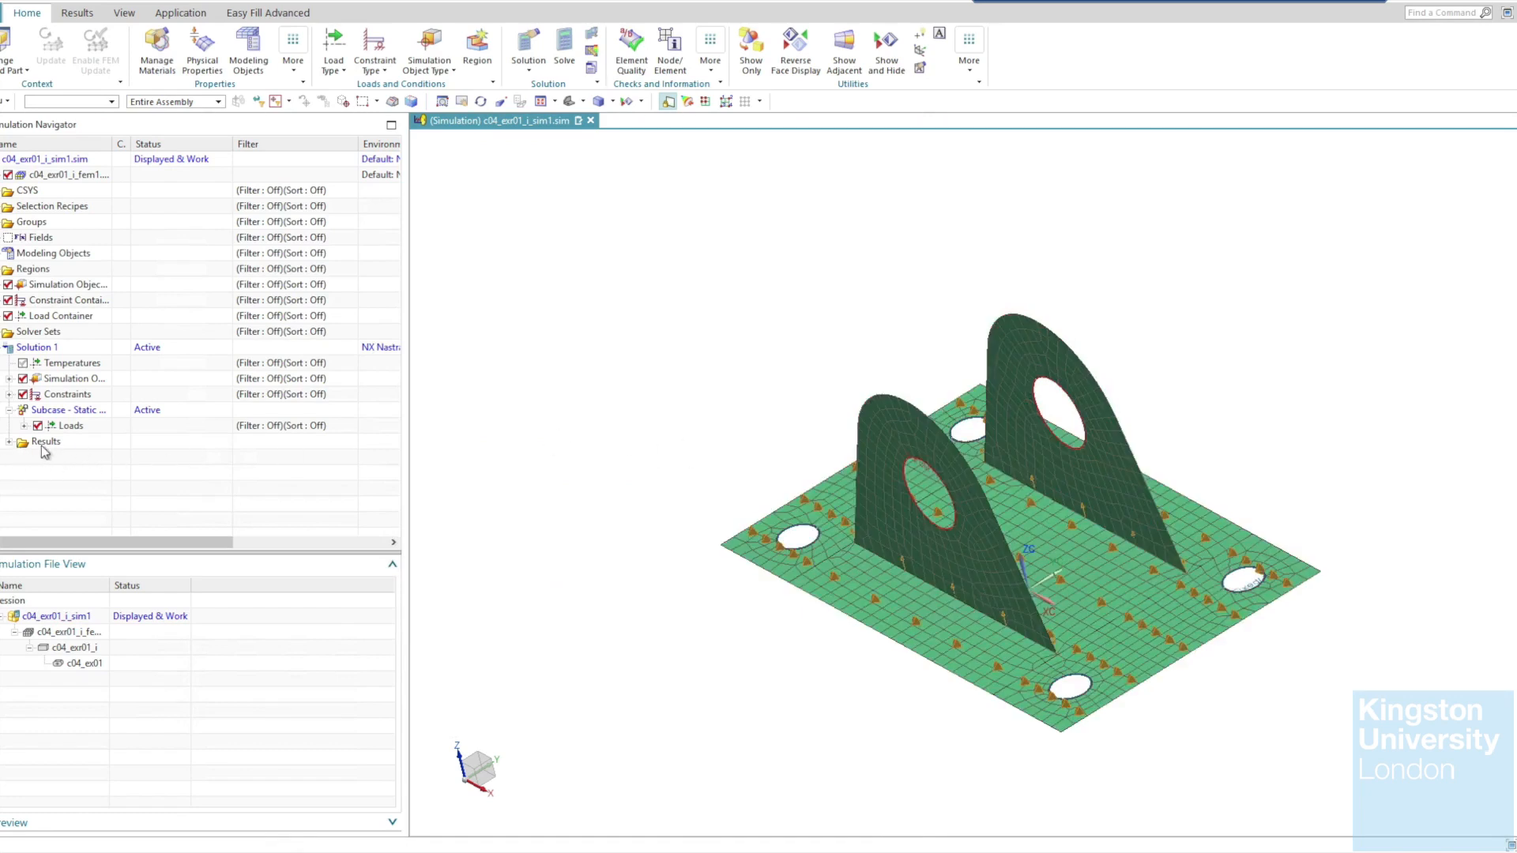
Load the Structural results of Solution 1 and plot the nodal displacement magnitude.
left_click(11, 443)
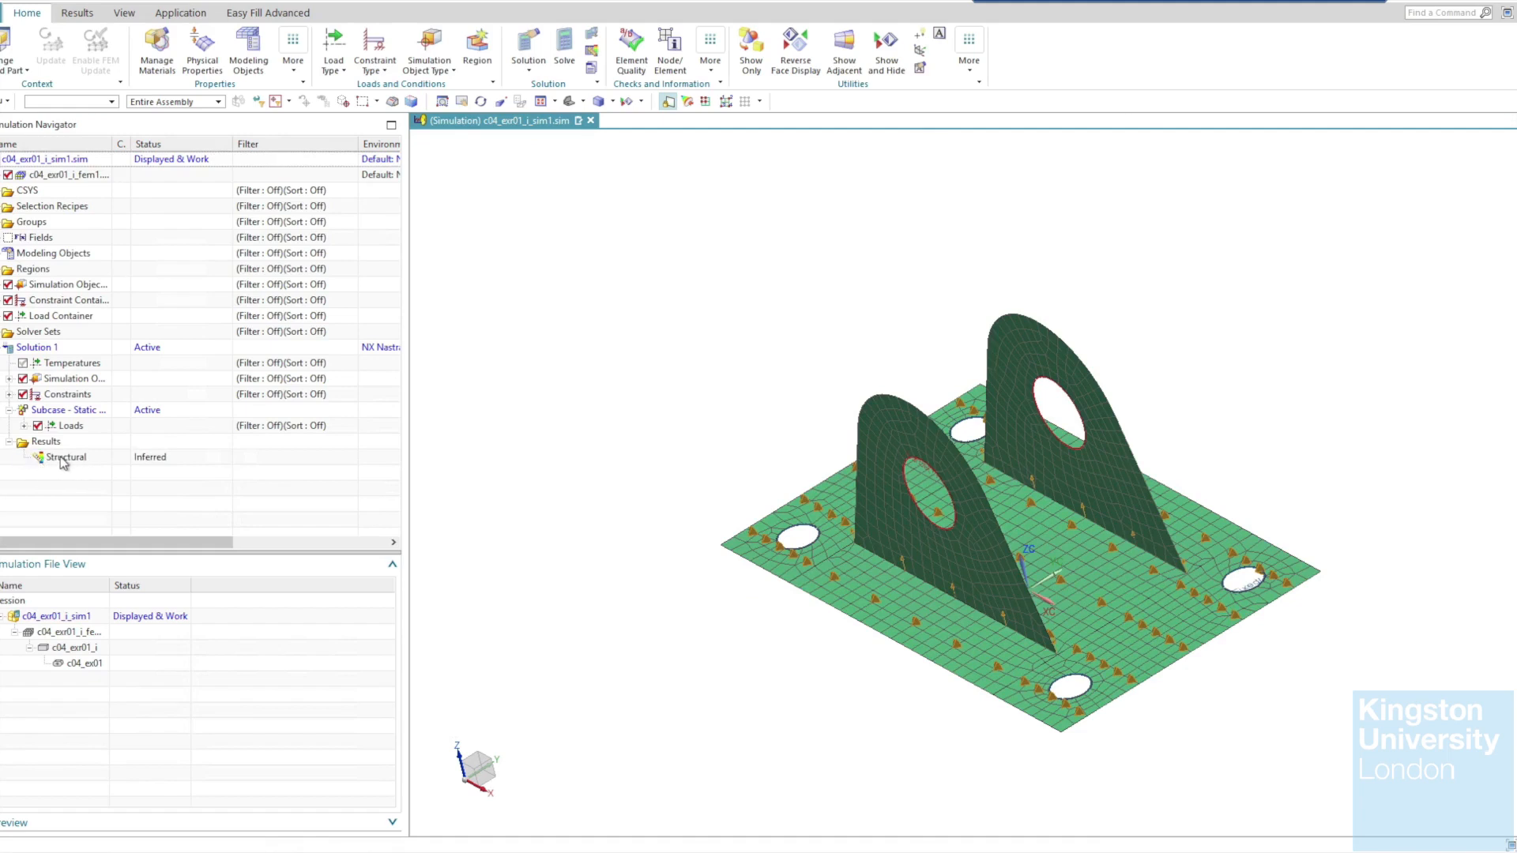
double_click(63, 458)
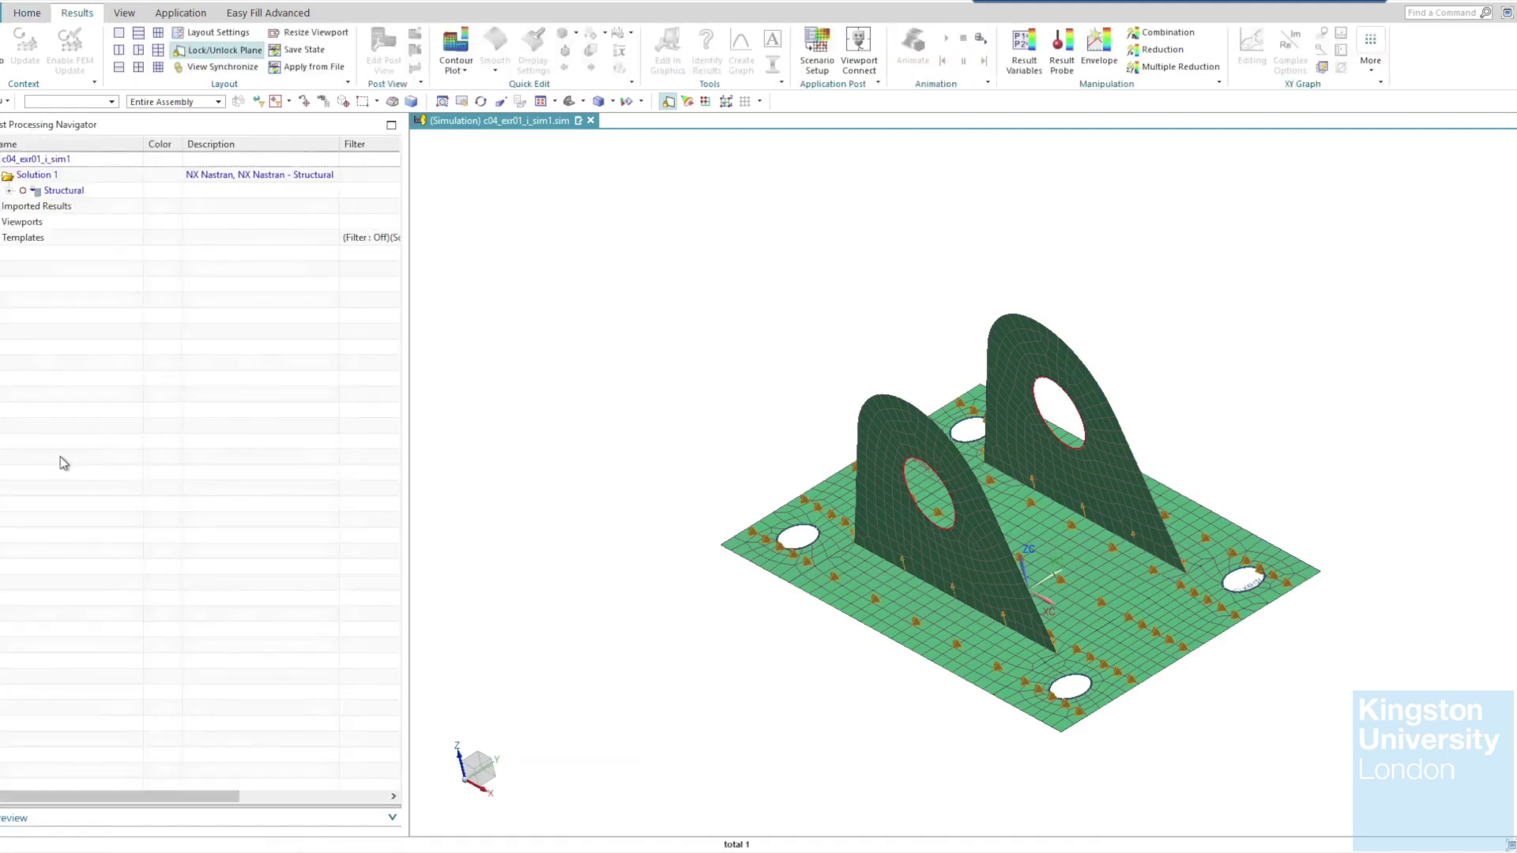
left_click(10, 191)
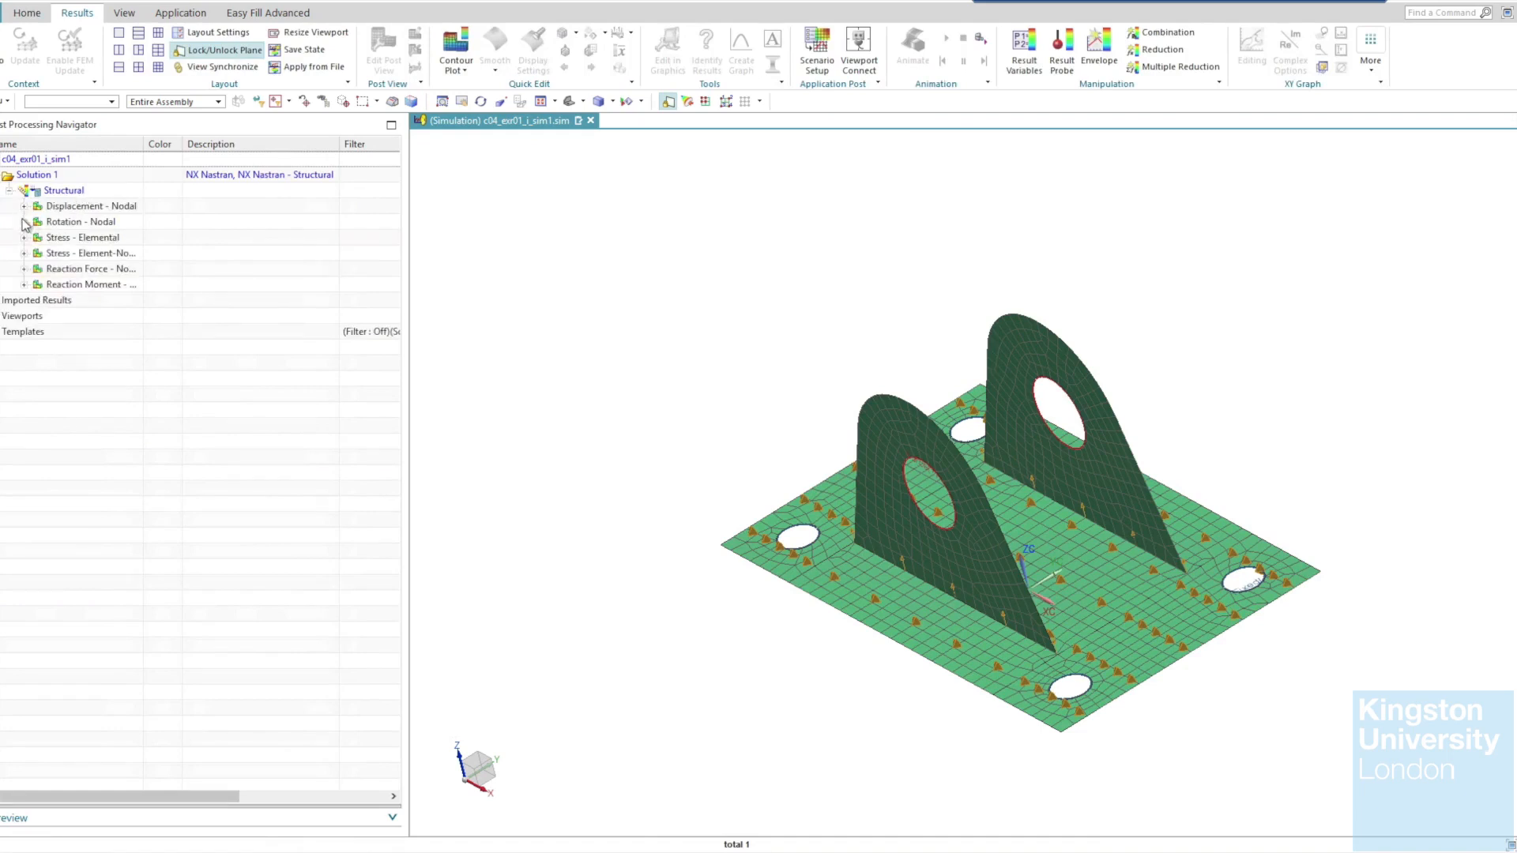
left_click(23, 207)
double_click(87, 269)
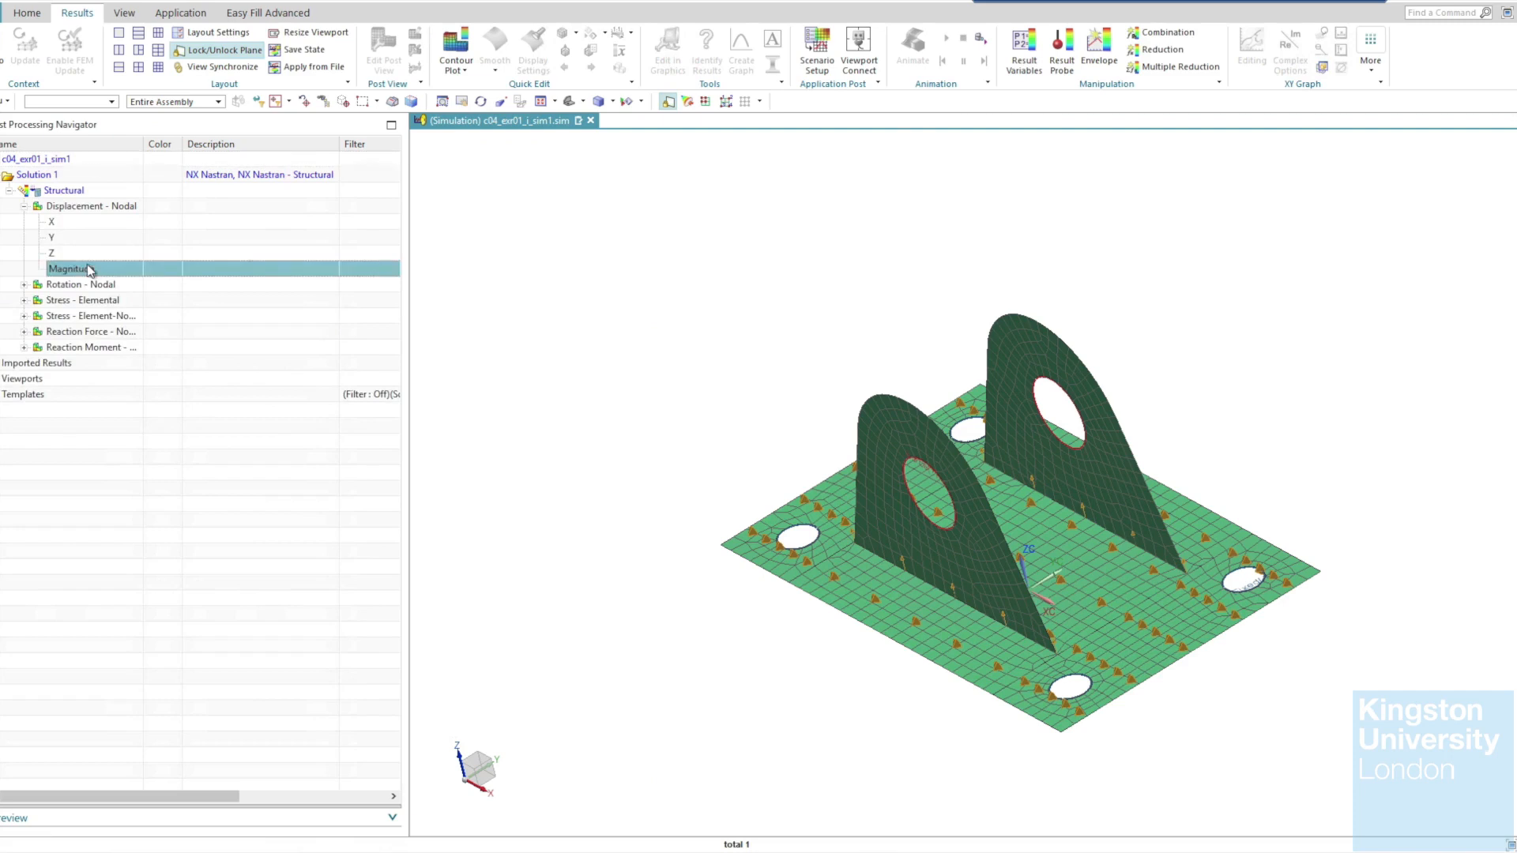
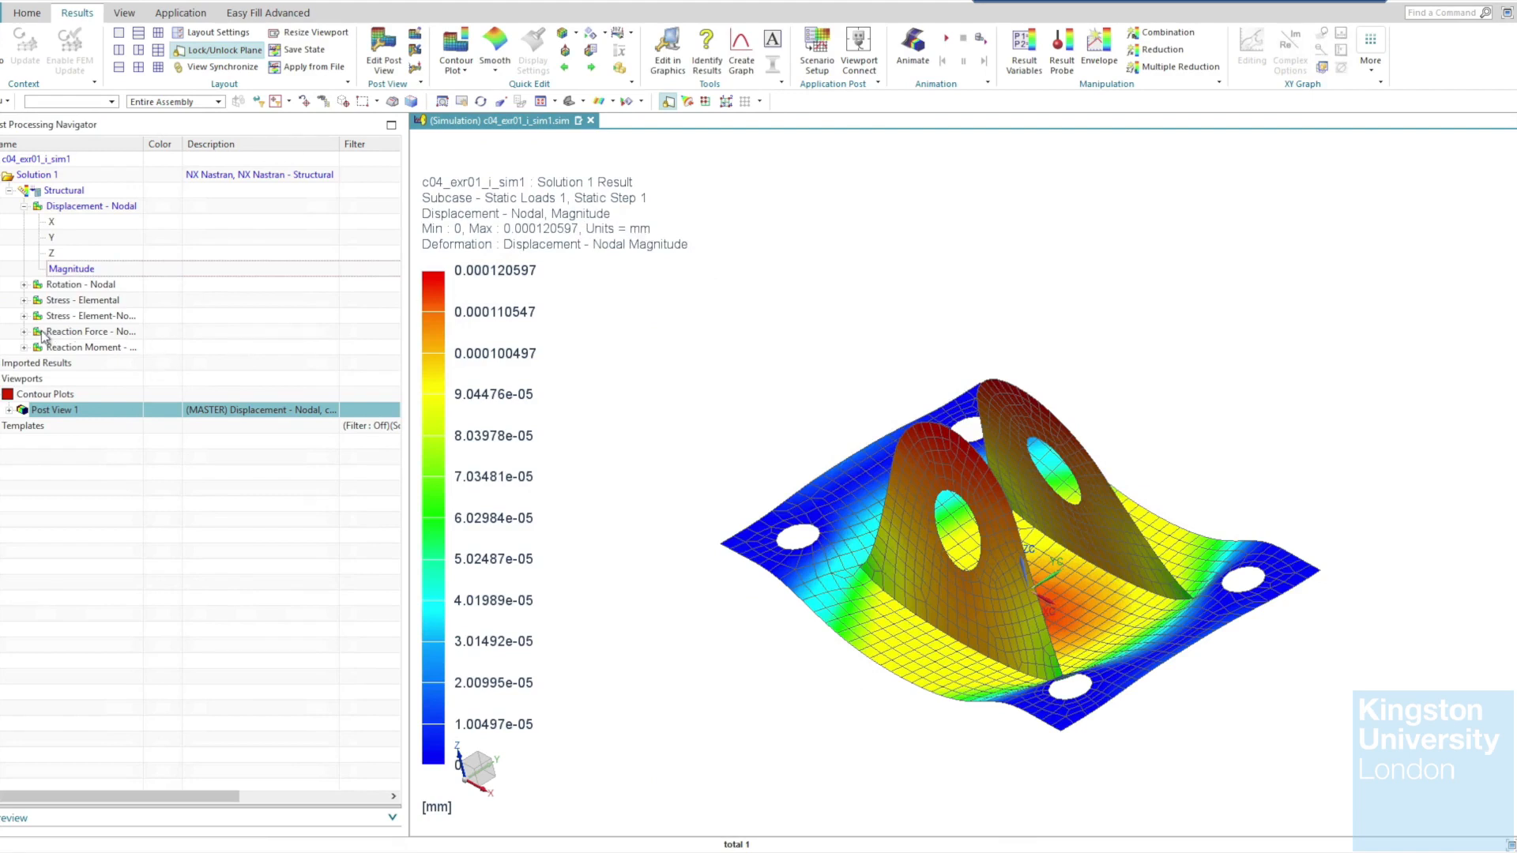
Display the element-nodal Von-Mises stress result on the bracket, play its deformation animation and stop it.
left_click(23, 316)
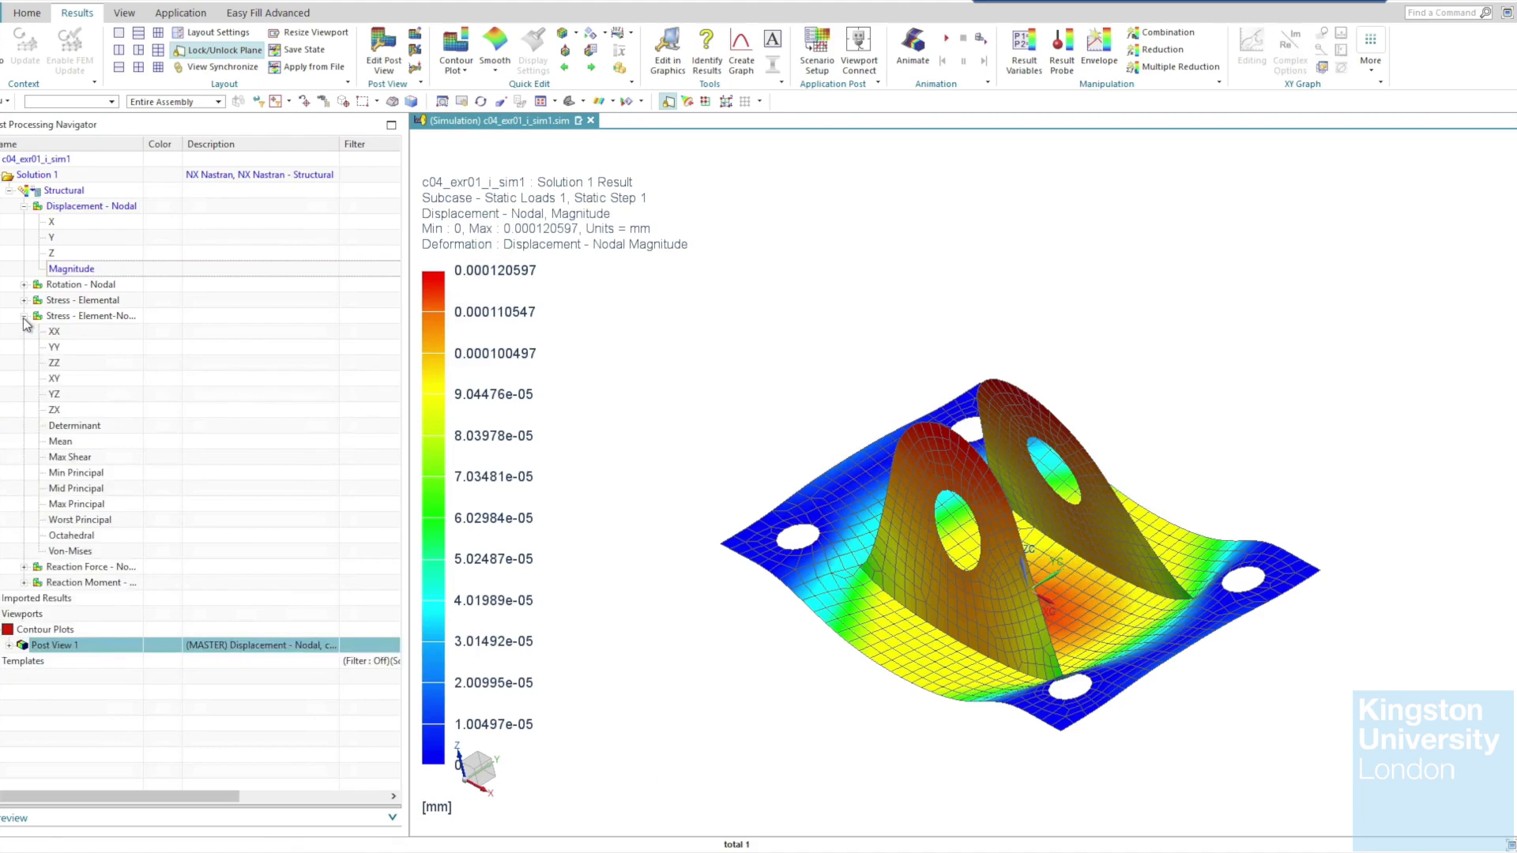
double_click(97, 550)
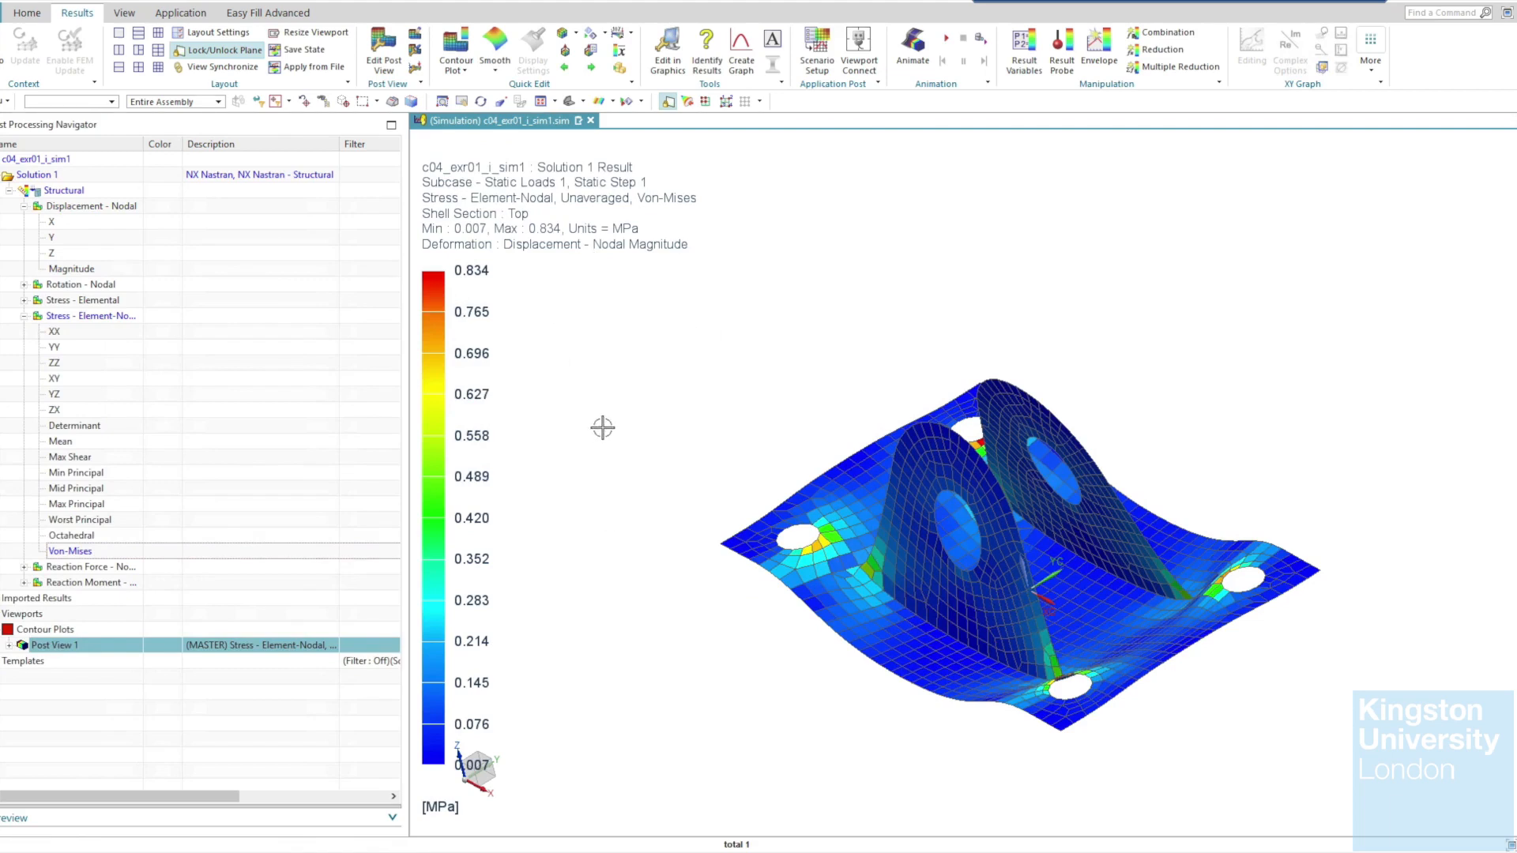
left_click(951, 46)
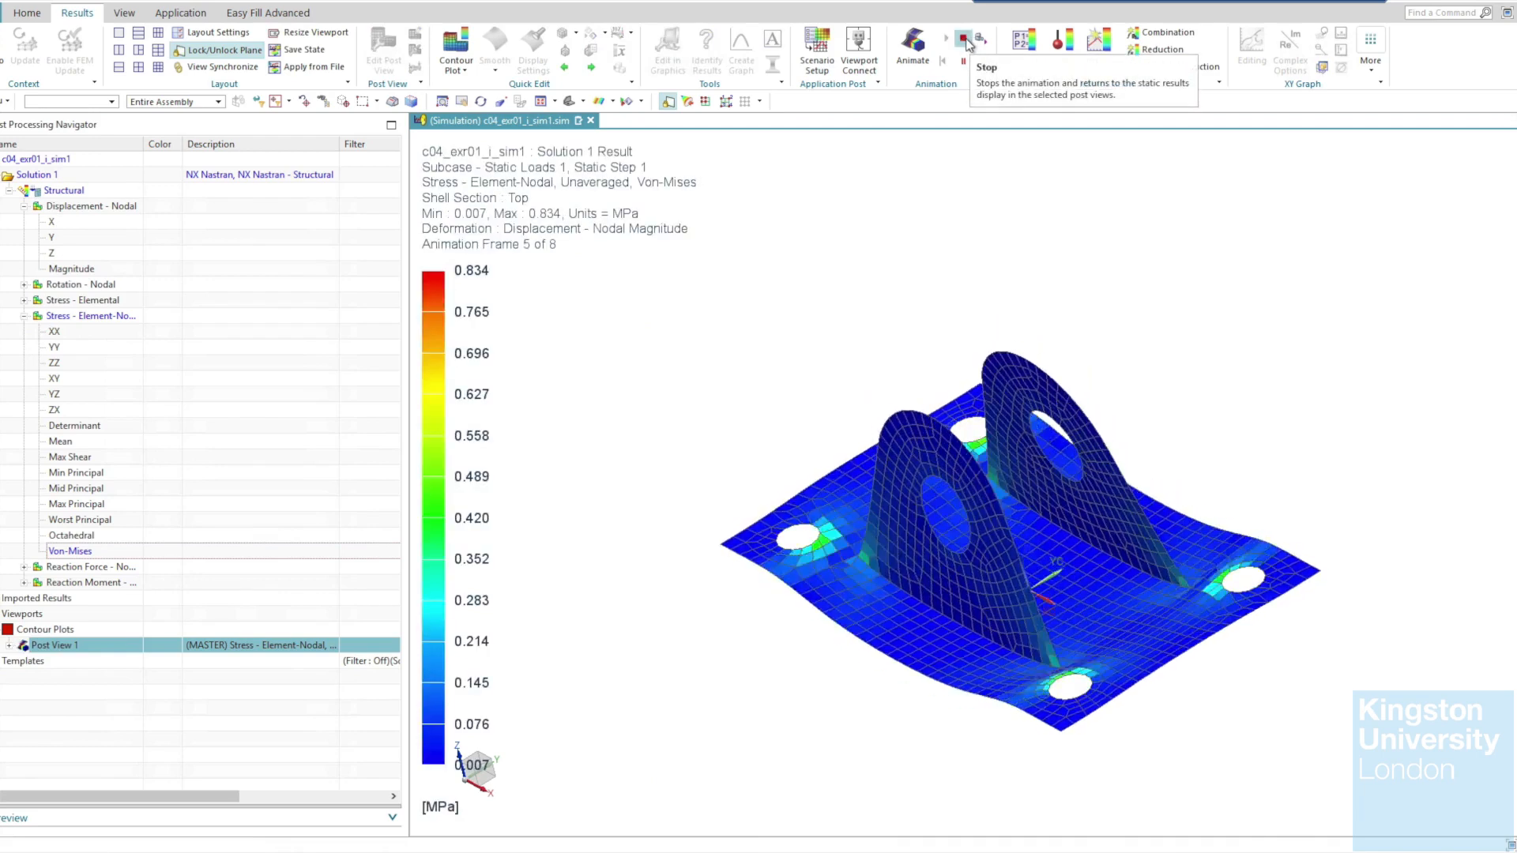
left_click(967, 44)
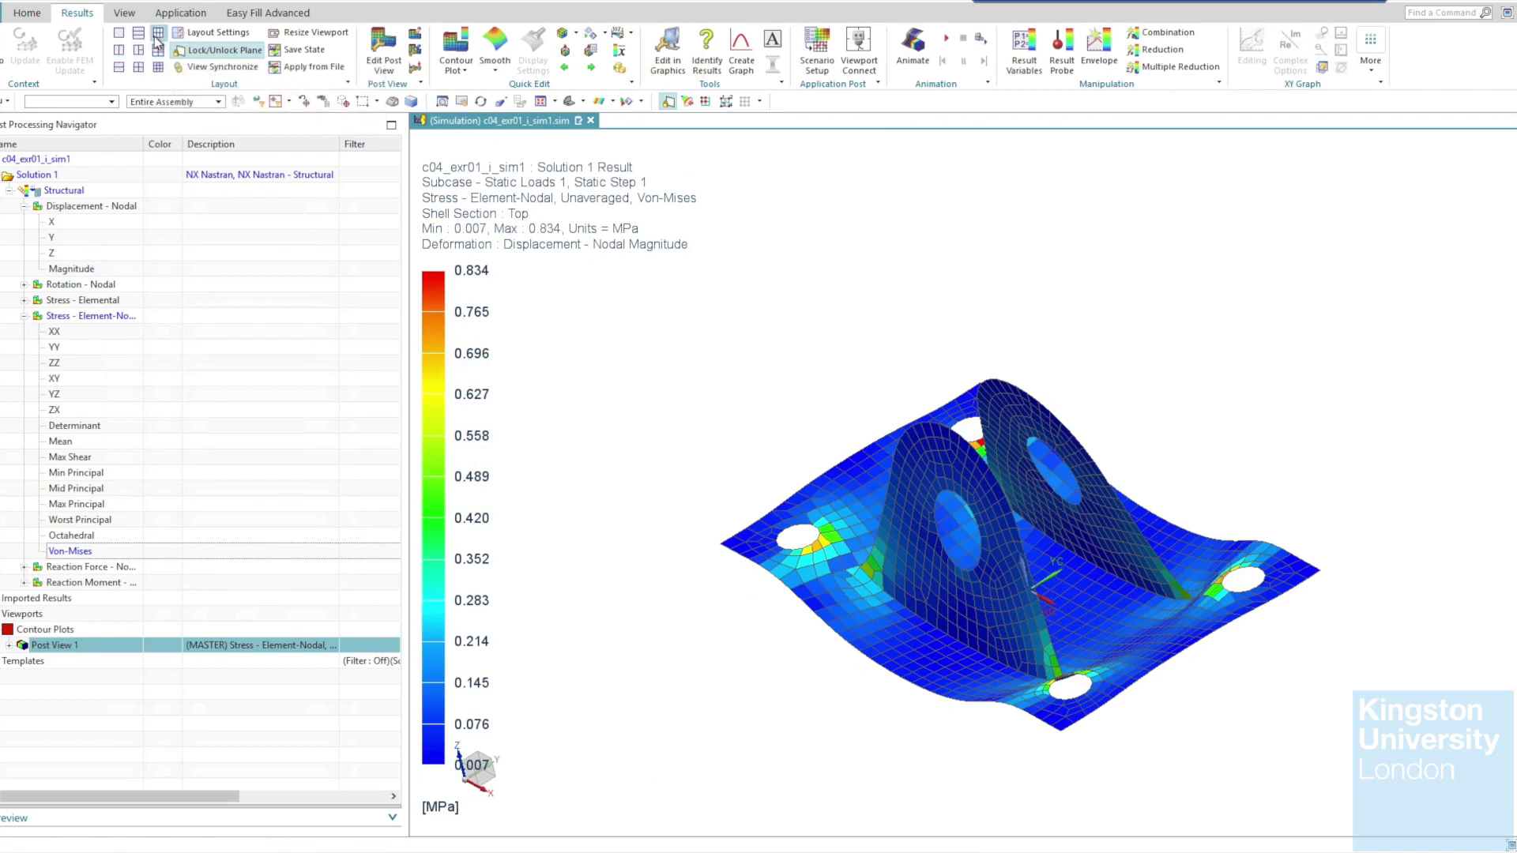
Split the results display into four viewports and show the nodal displacement magnitude in the first one.
left_click(143, 71)
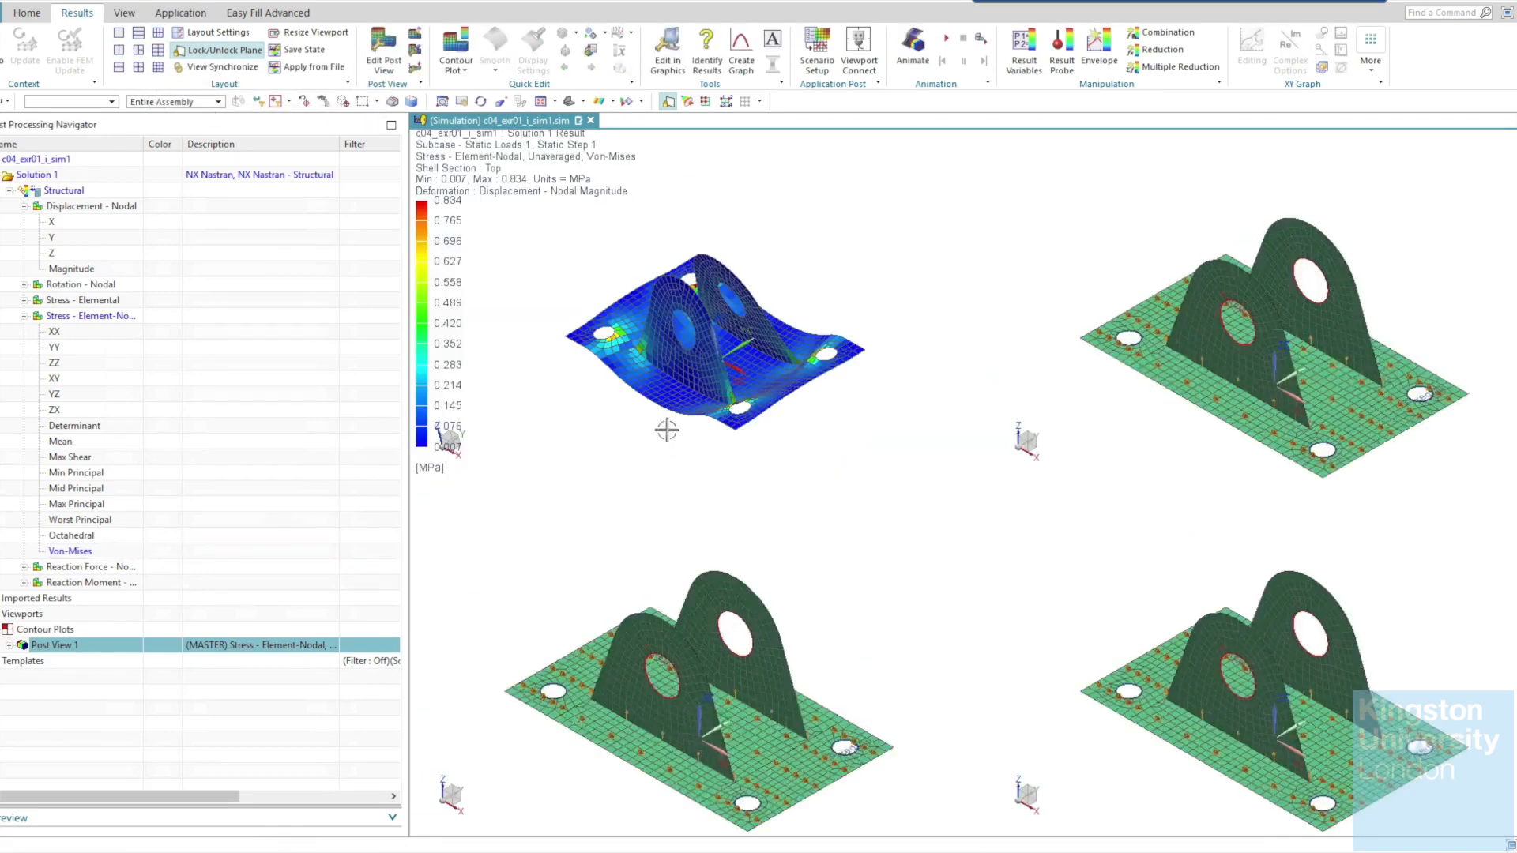
double_click(83, 271)
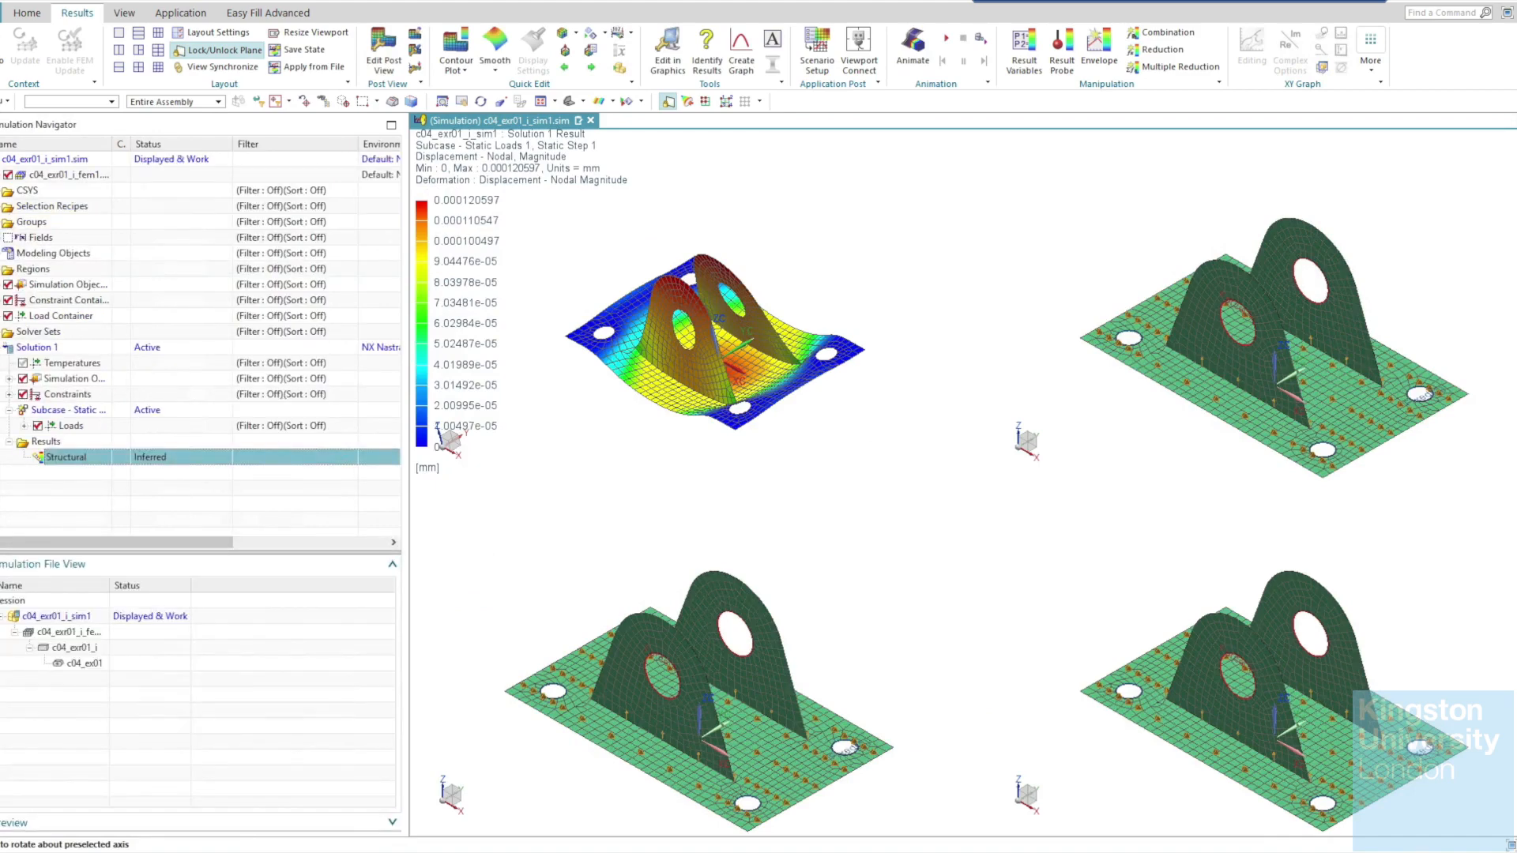
left_click(2, 198)
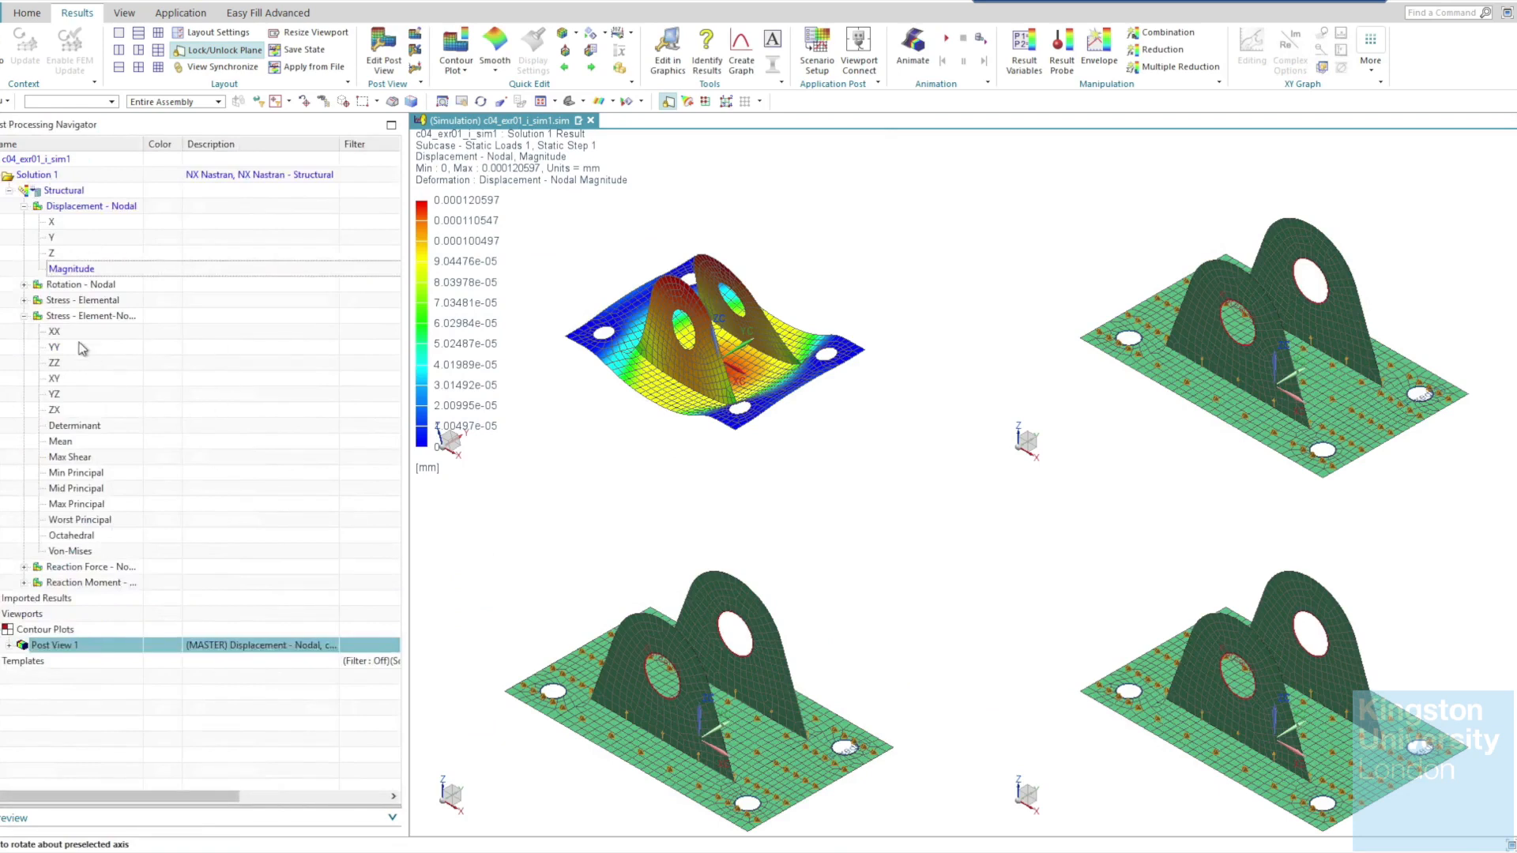
Plot the element-nodal Von-Mises stress in the upper-right viewport.
left_click(69, 551)
right_click(87, 556)
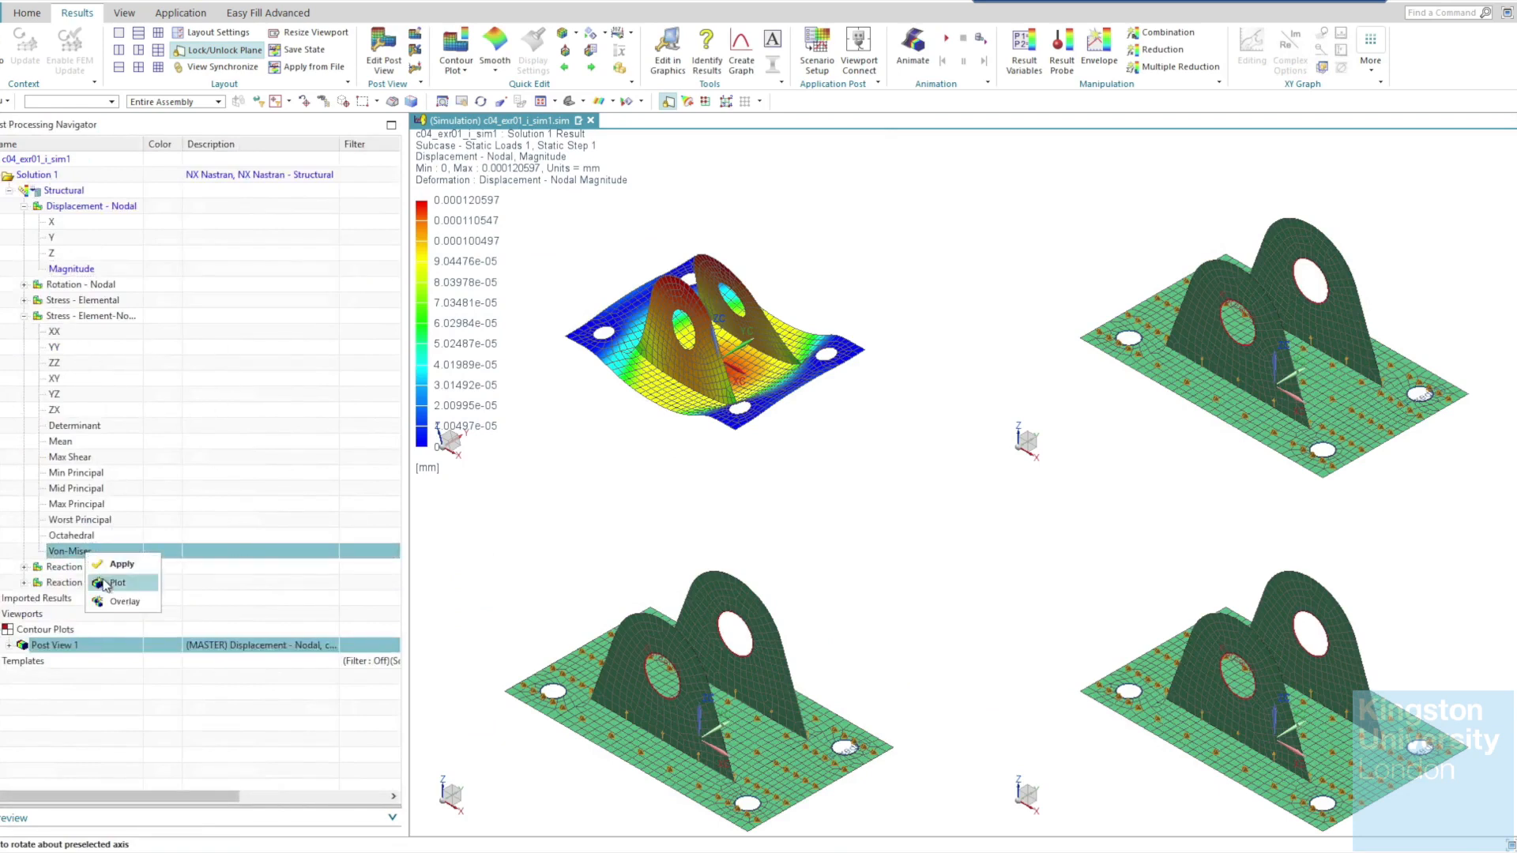
left_click(106, 582)
left_click(1071, 263)
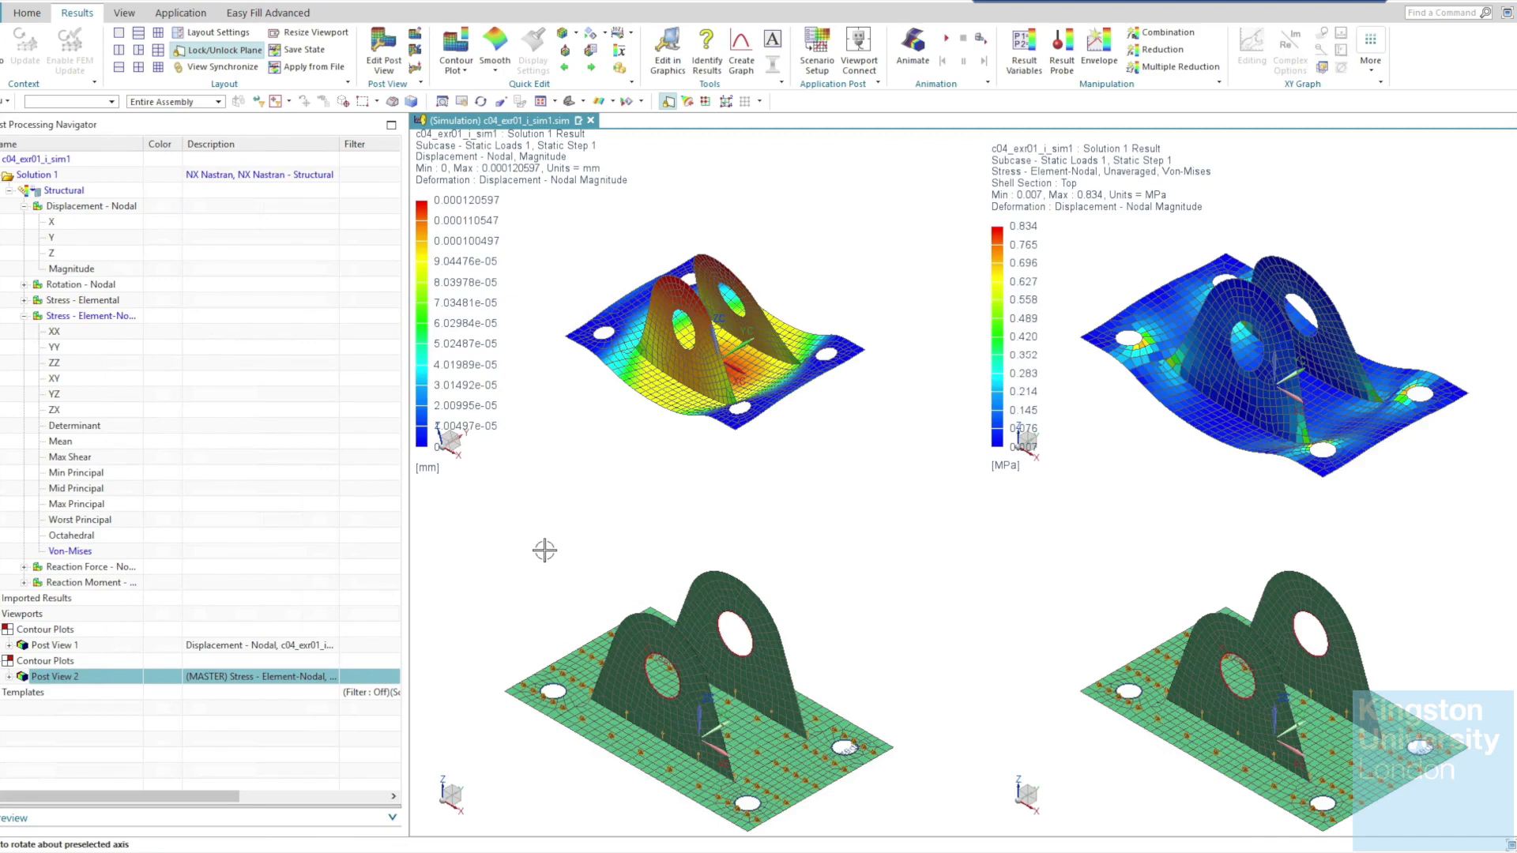
Plot the nodal reaction force magnitude in the lower-left viewport.
left_click(24, 567)
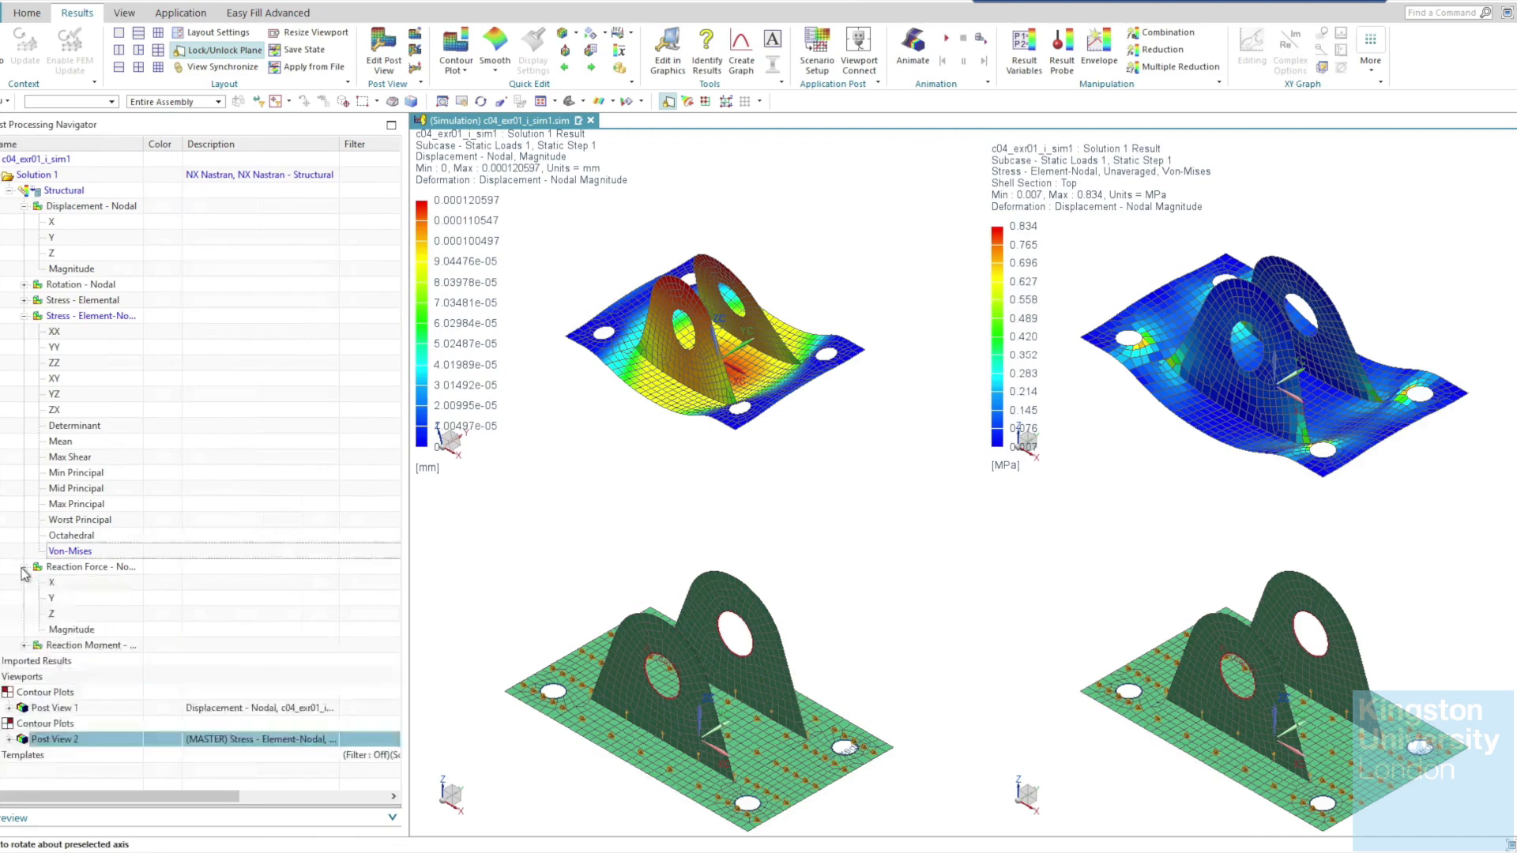
left_click(90, 631)
right_click(90, 631)
left_click(131, 657)
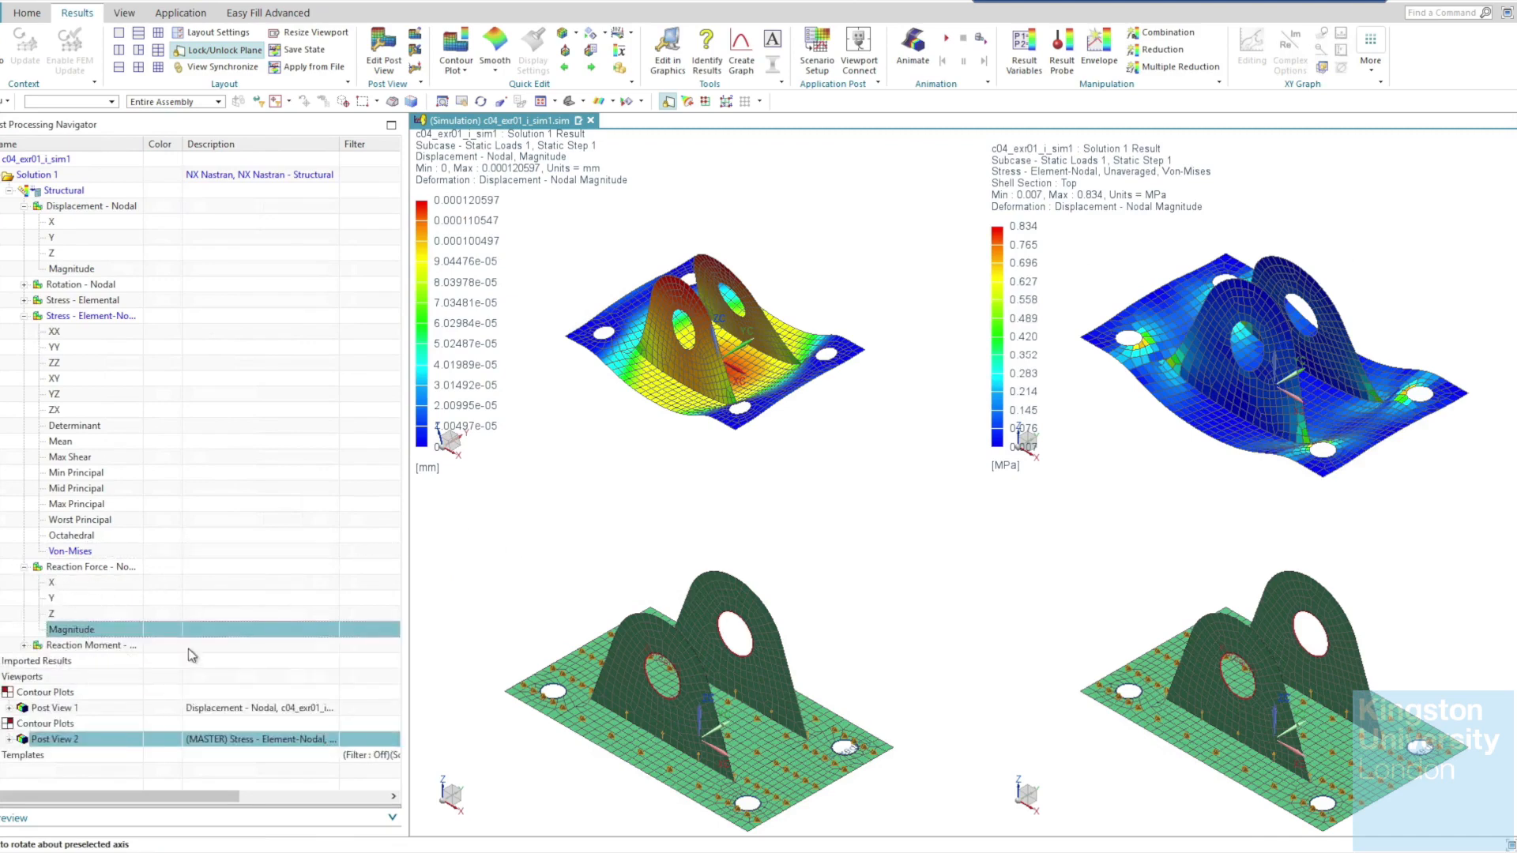
left_click(503, 611)
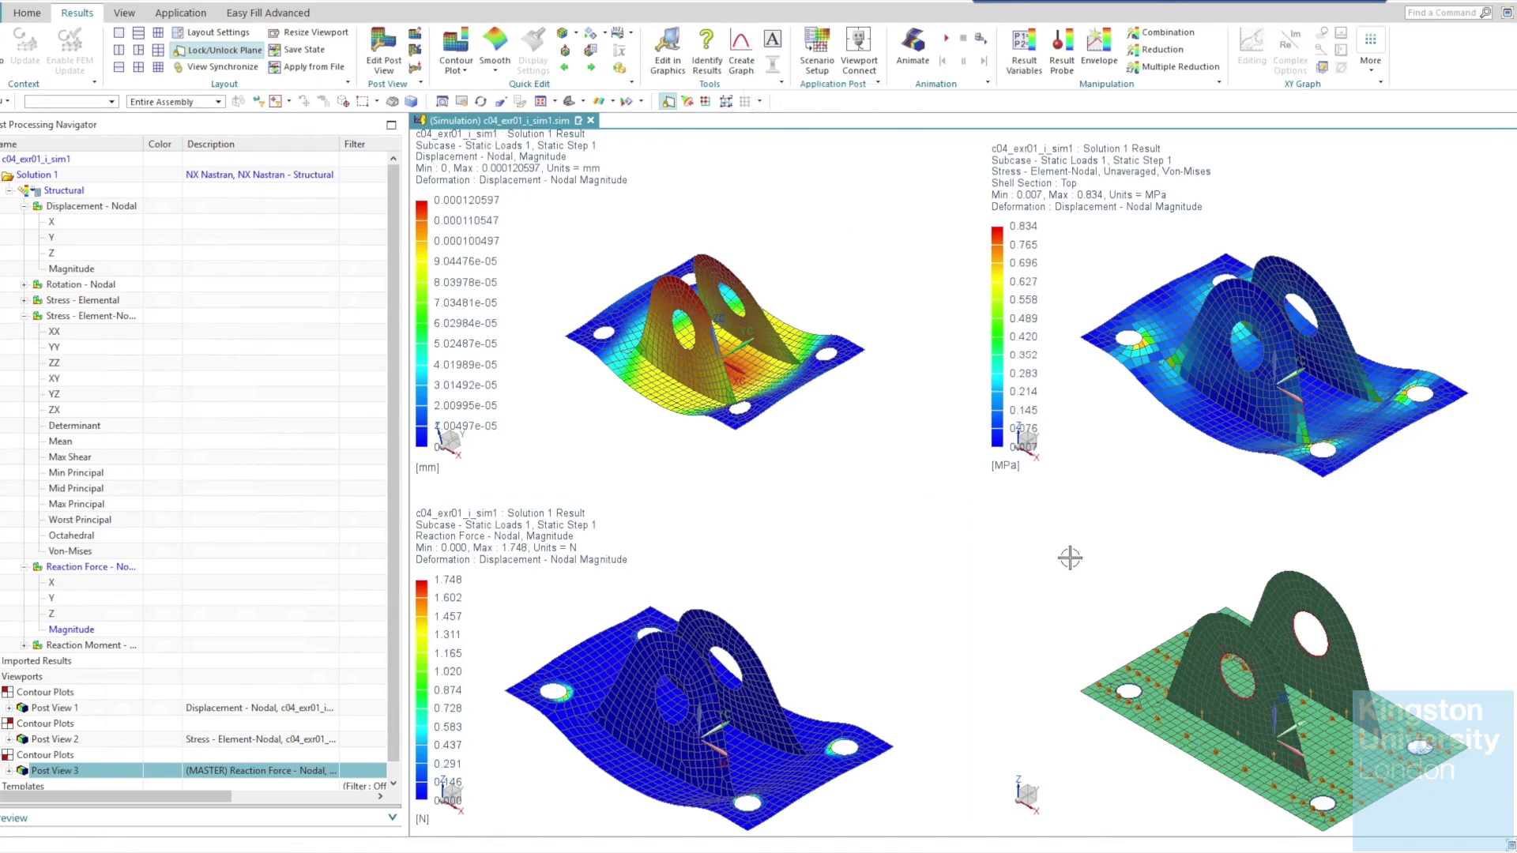
left_click(1239, 674)
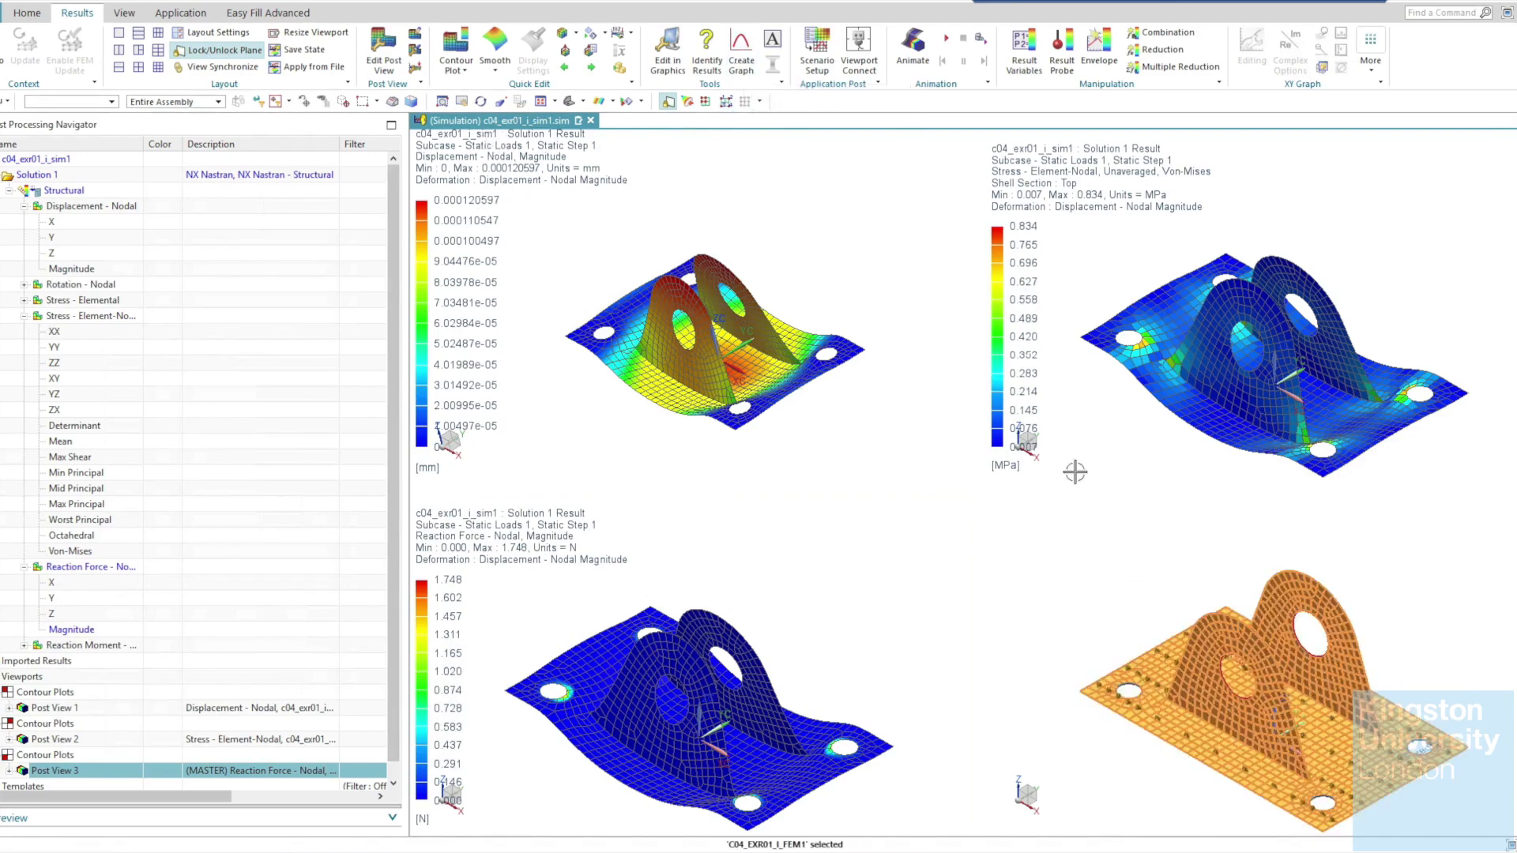
left_click(741, 63)
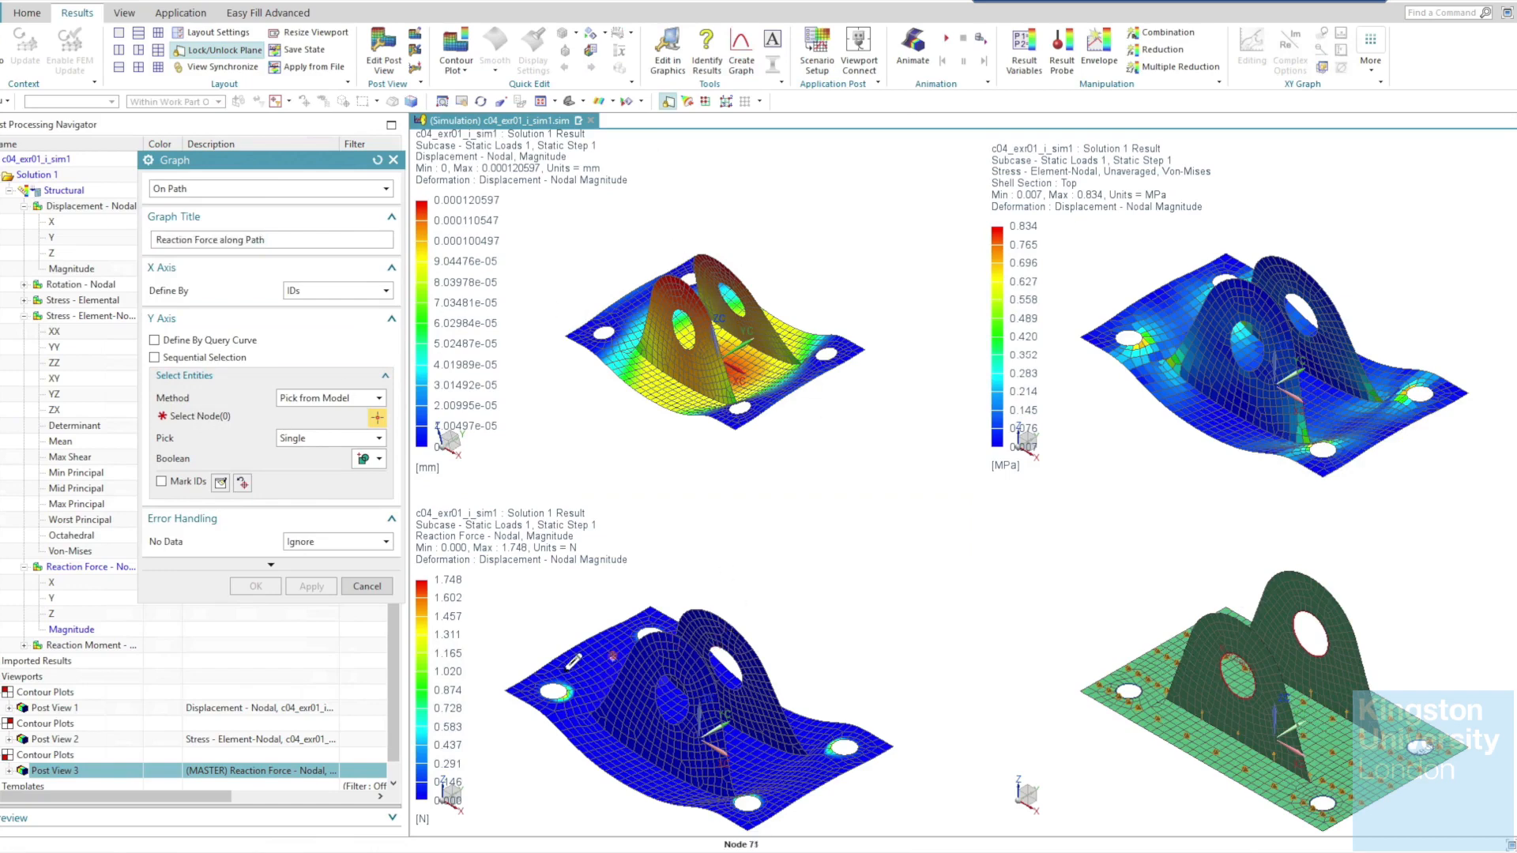
left_click(366, 586)
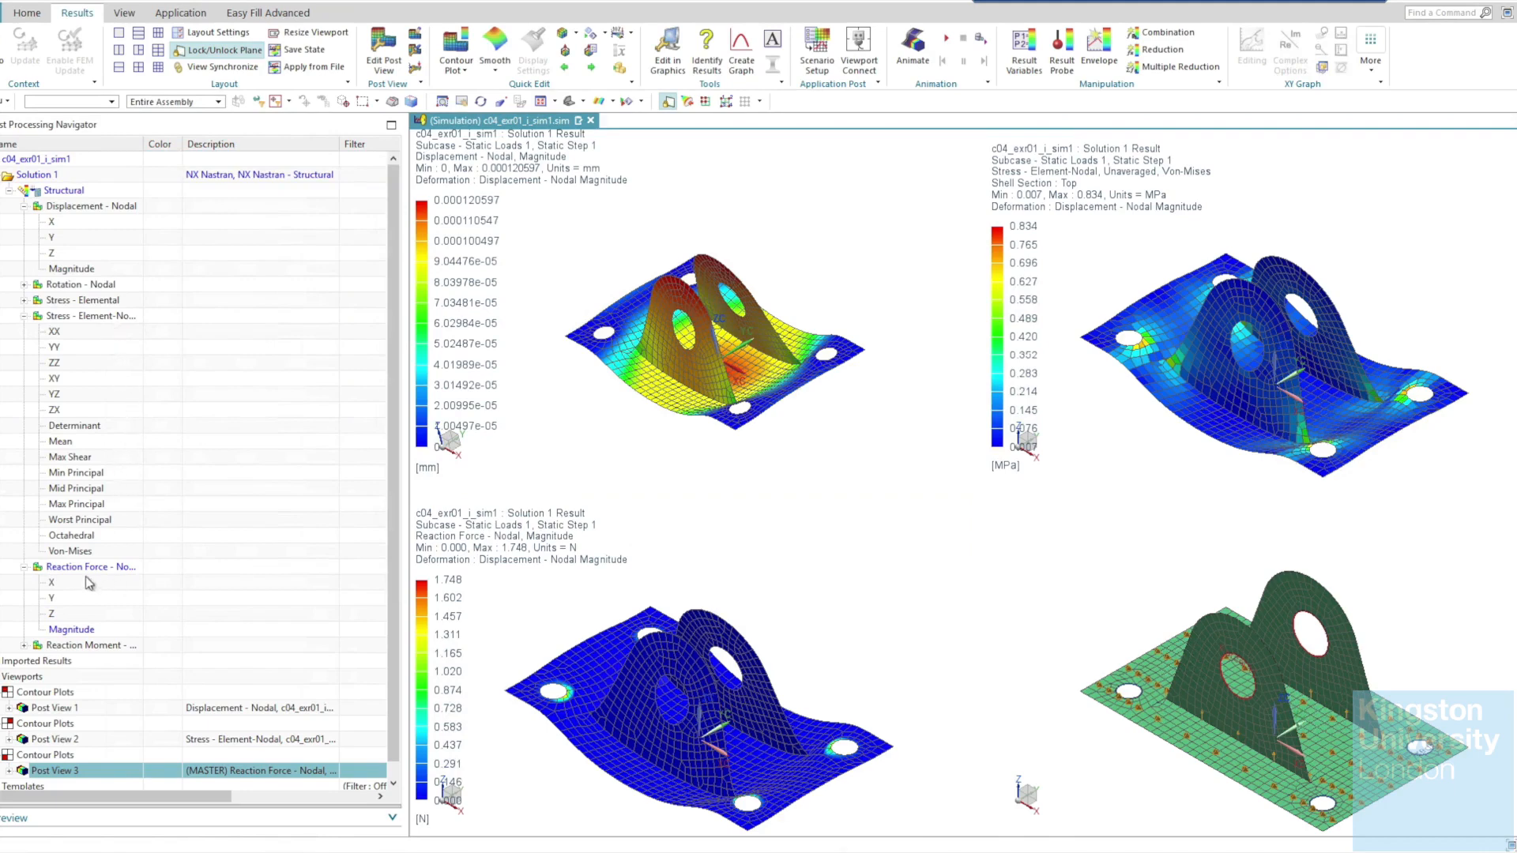
Plot the element-nodal Von-Mises stress in the lower-right viewport.
double_click(83, 553)
double_click(73, 631)
right_click(95, 553)
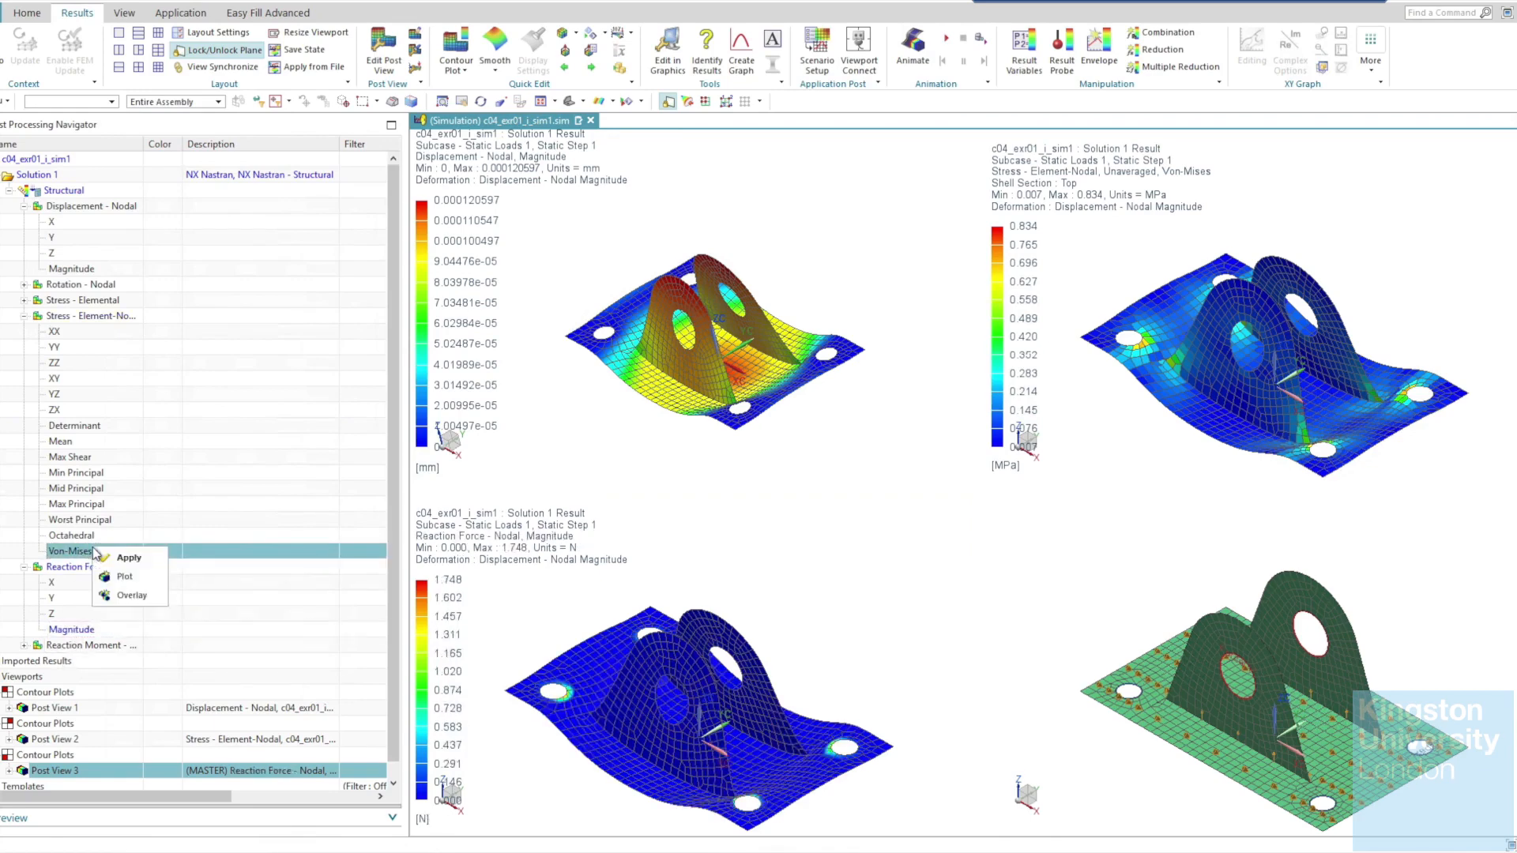
left_click(138, 585)
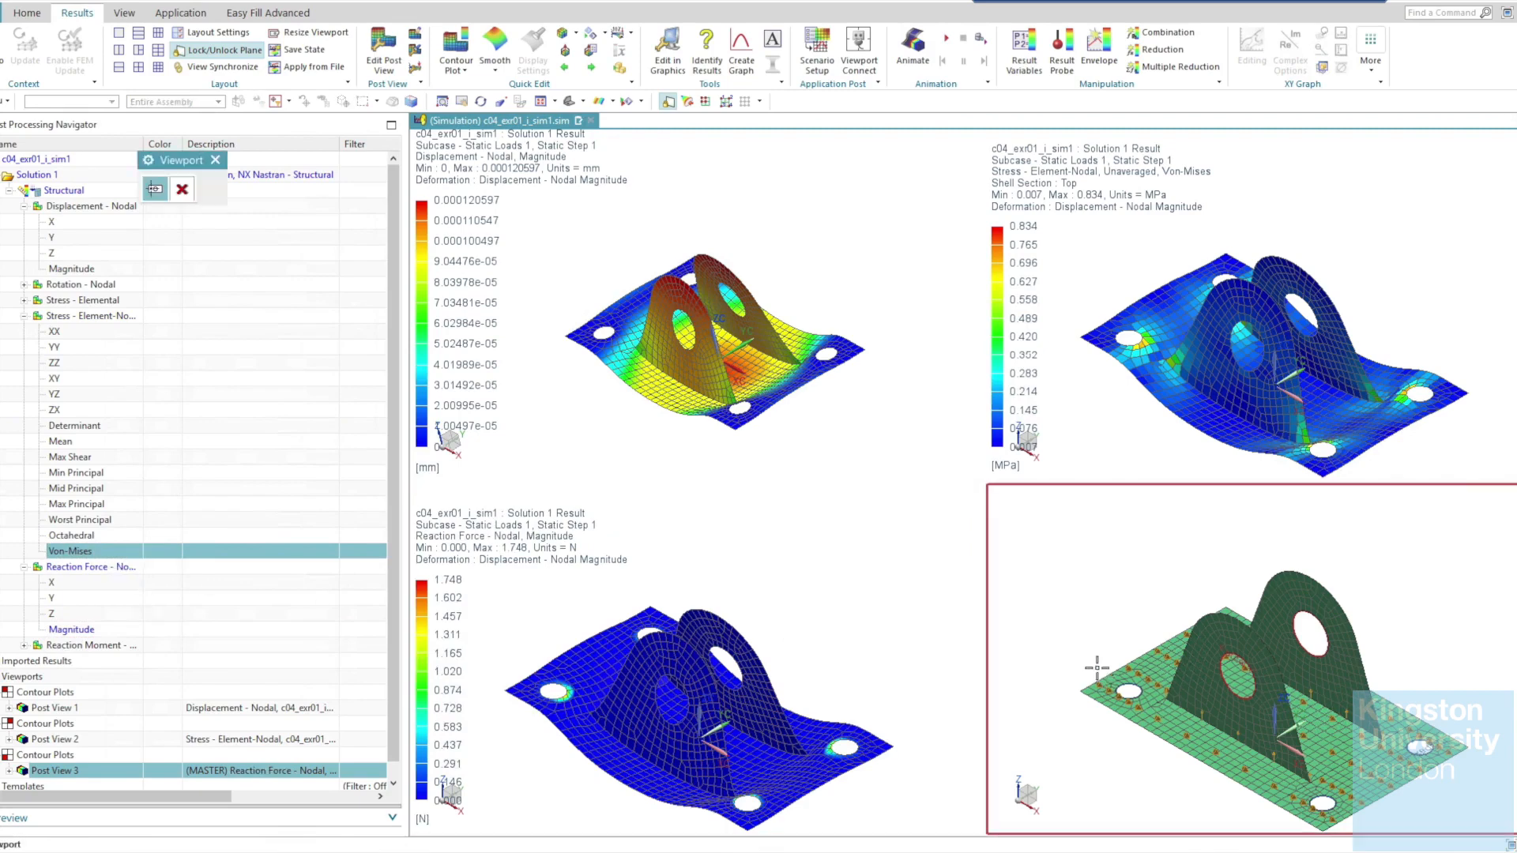
left_click(1074, 575)
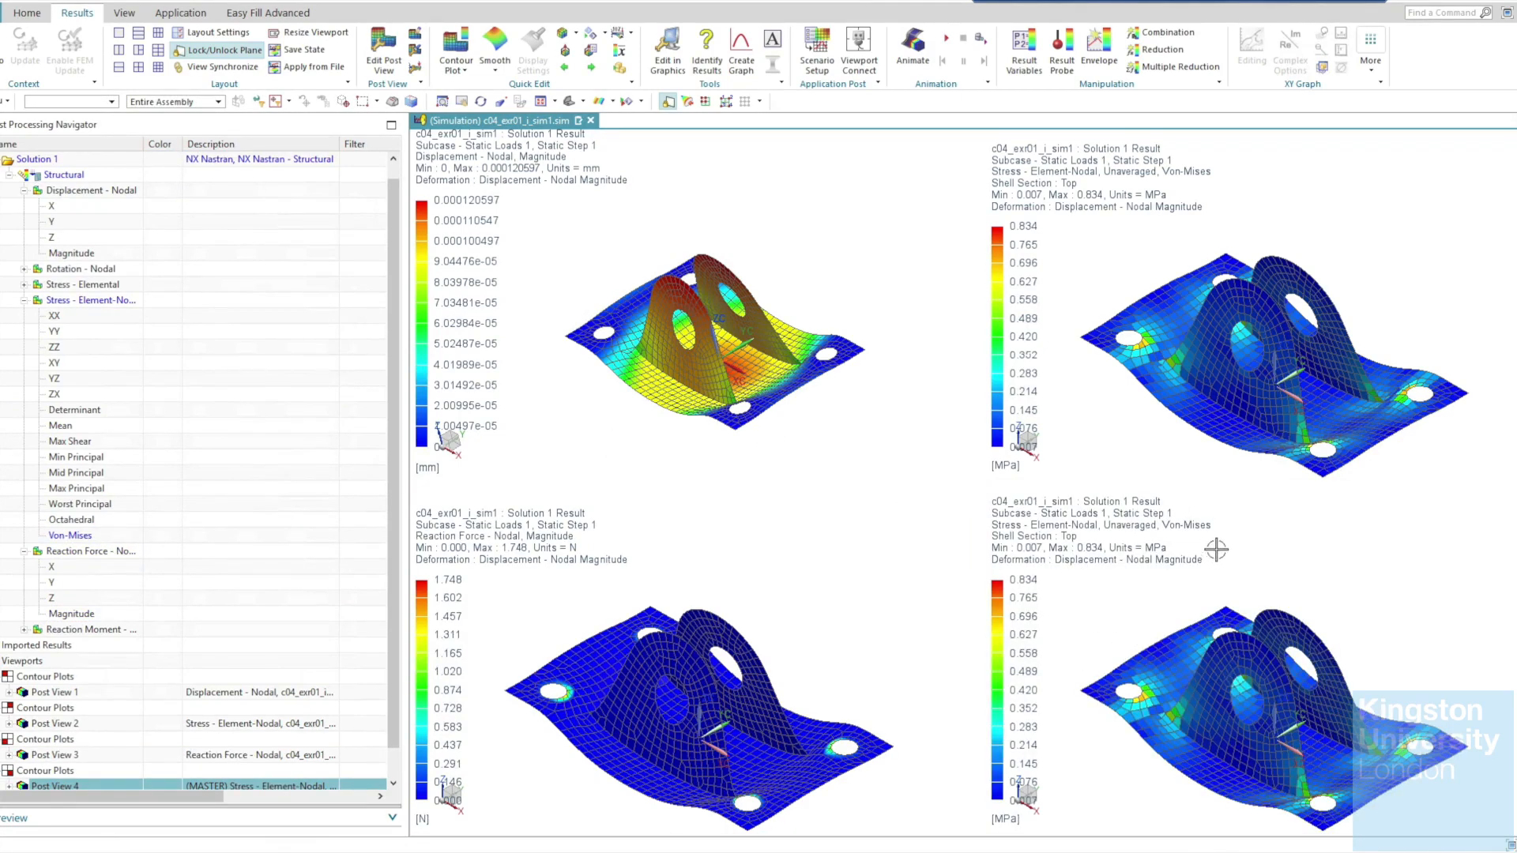
Create a Stress along Path graph from two nodes picked on the lower-right stress plot and place it in that same viewport.
left_click(743, 57)
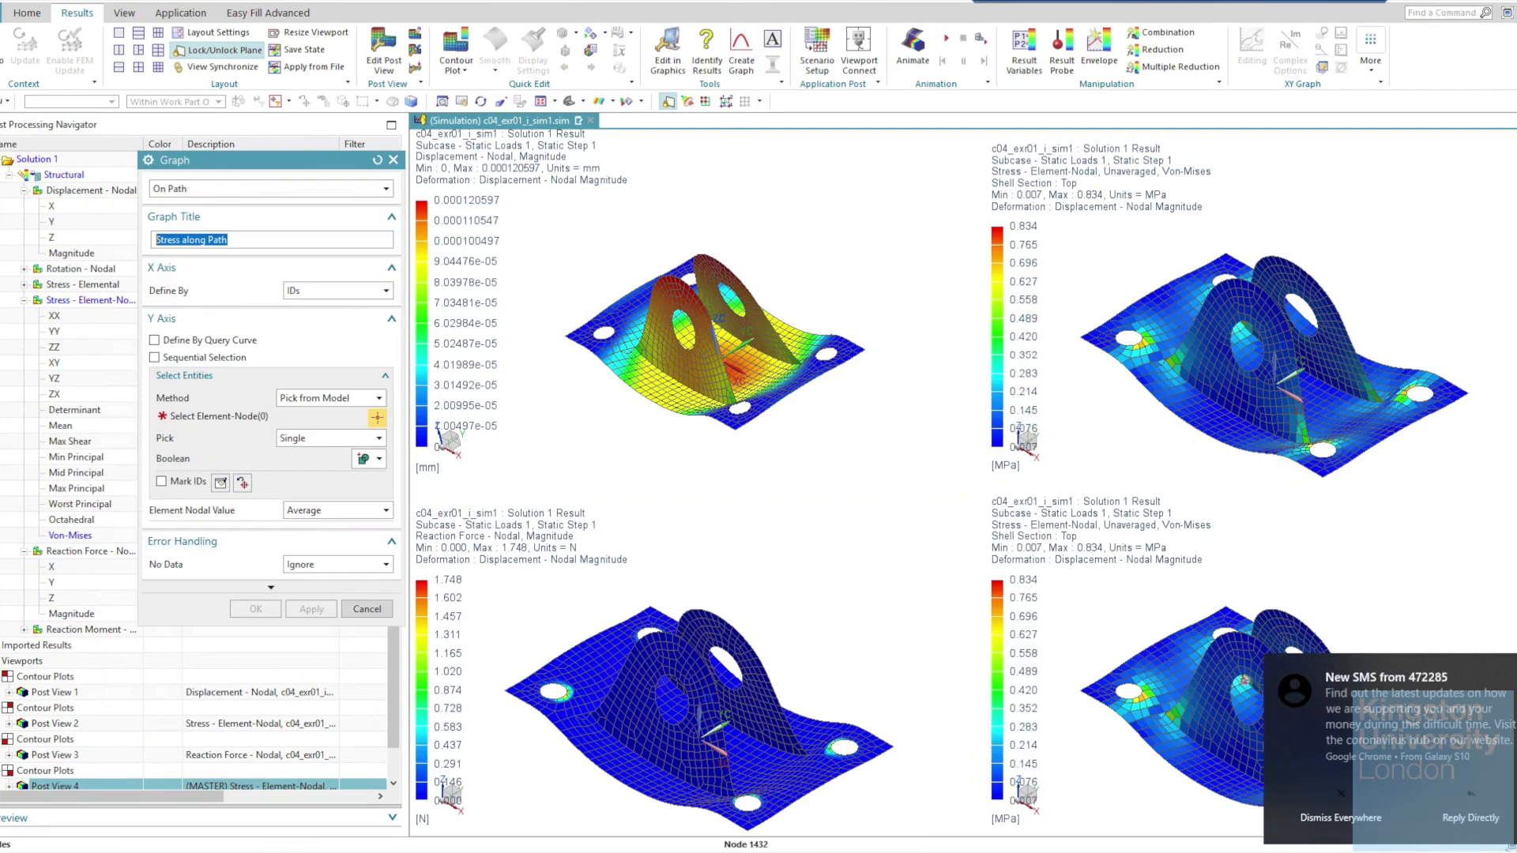
left_click(1255, 630)
left_click(1346, 817)
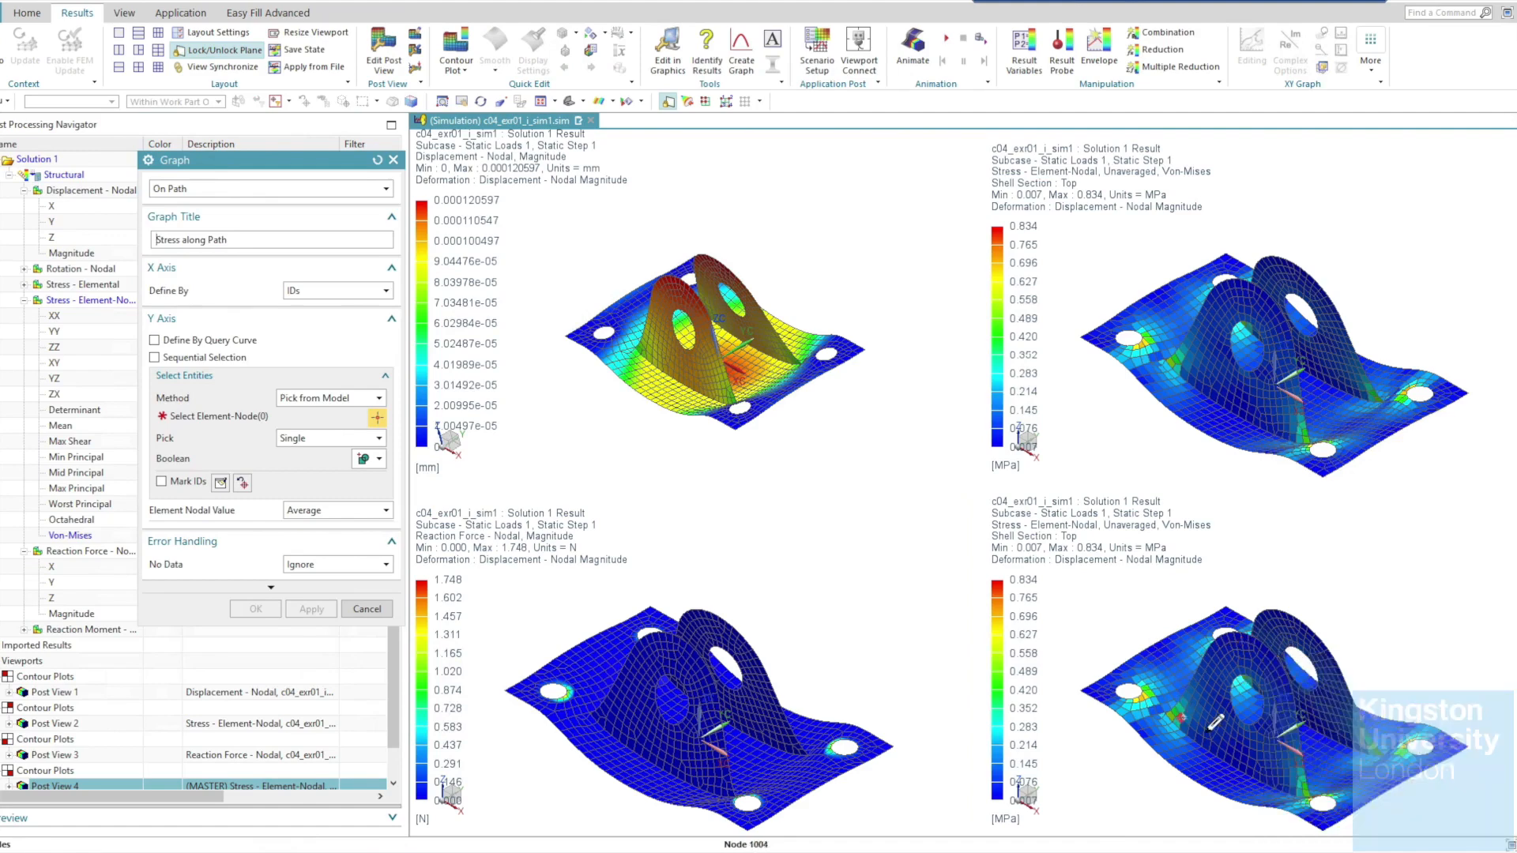
scroll(1216, 719, "up", 3)
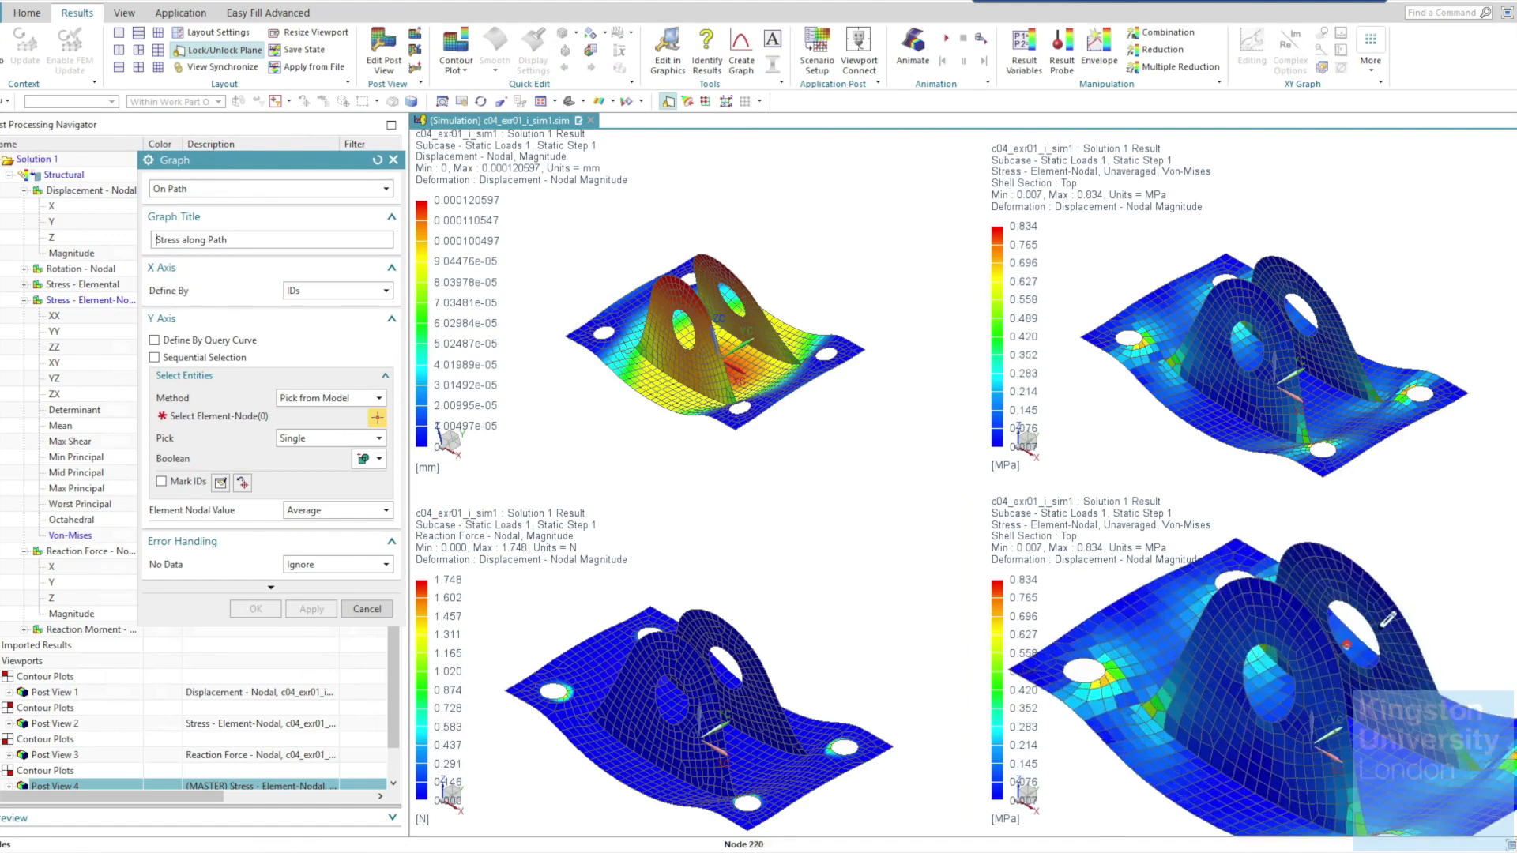
scroll(1344, 802, "up", 5)
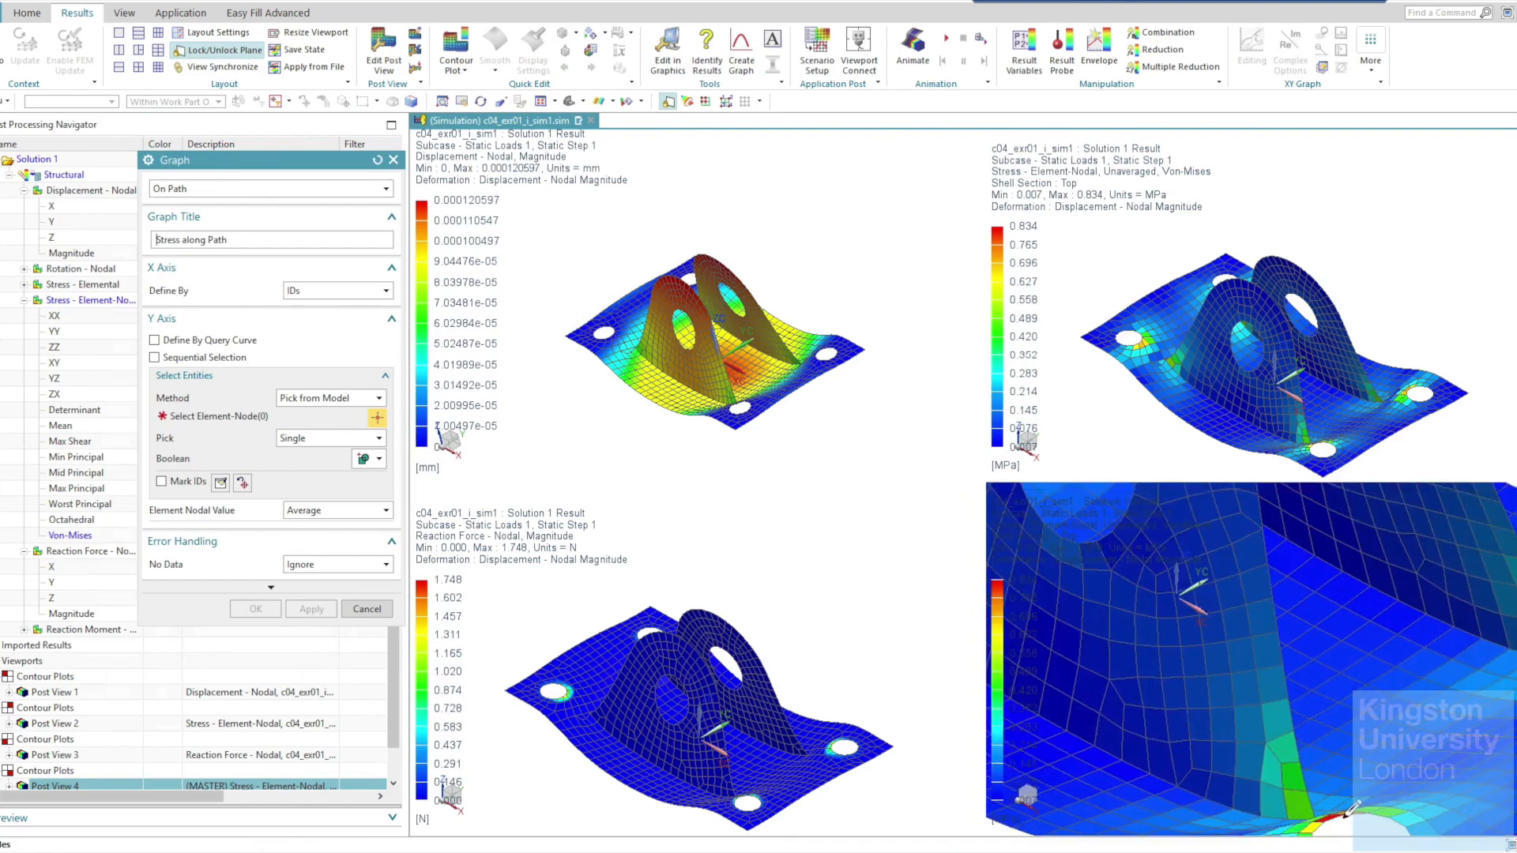
left_click(1334, 816)
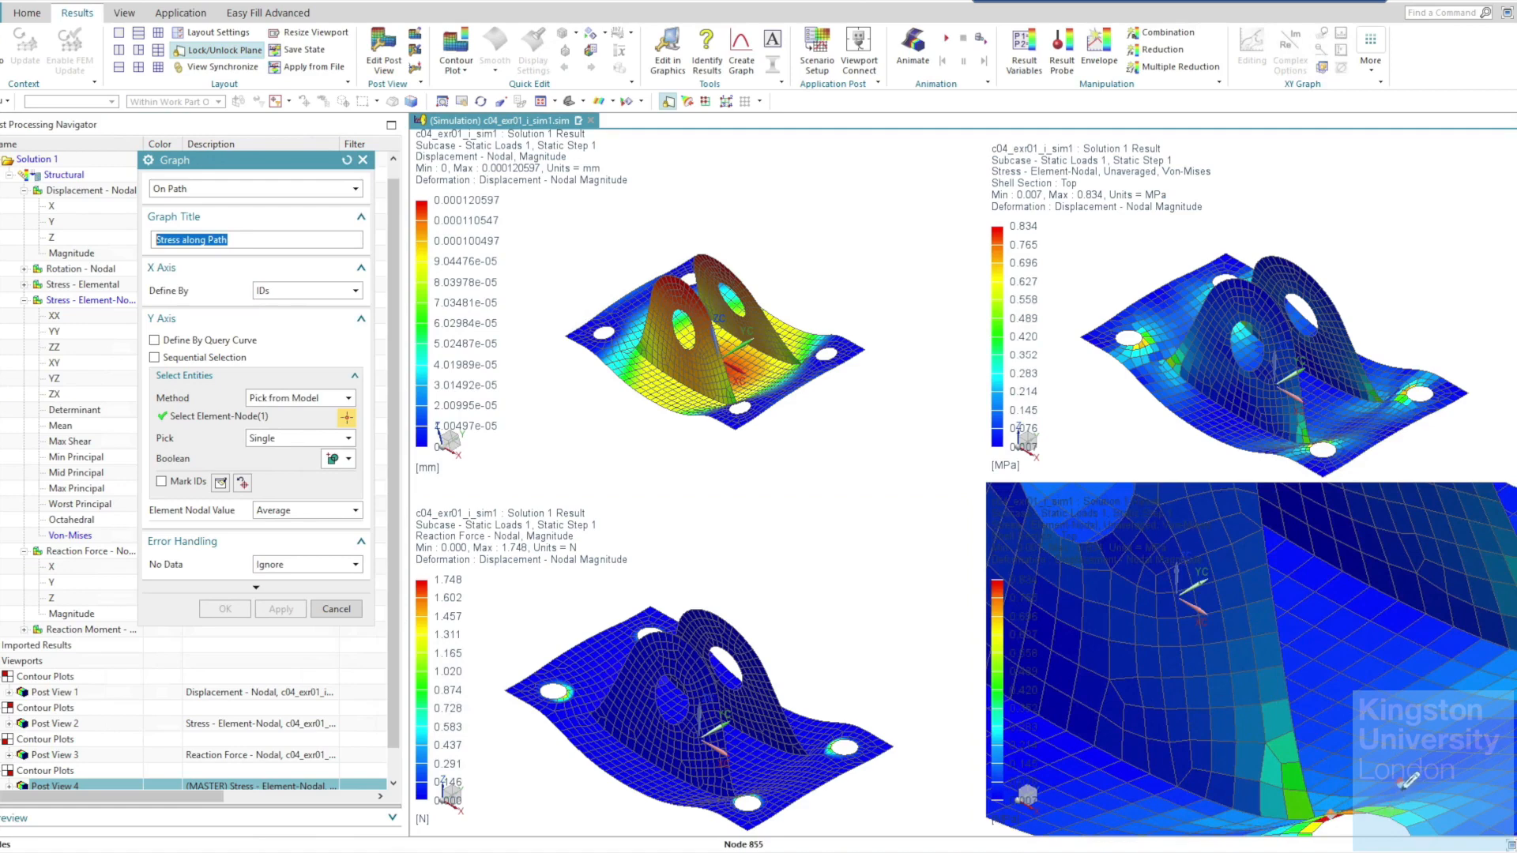
scroll(1401, 775, "down", 5)
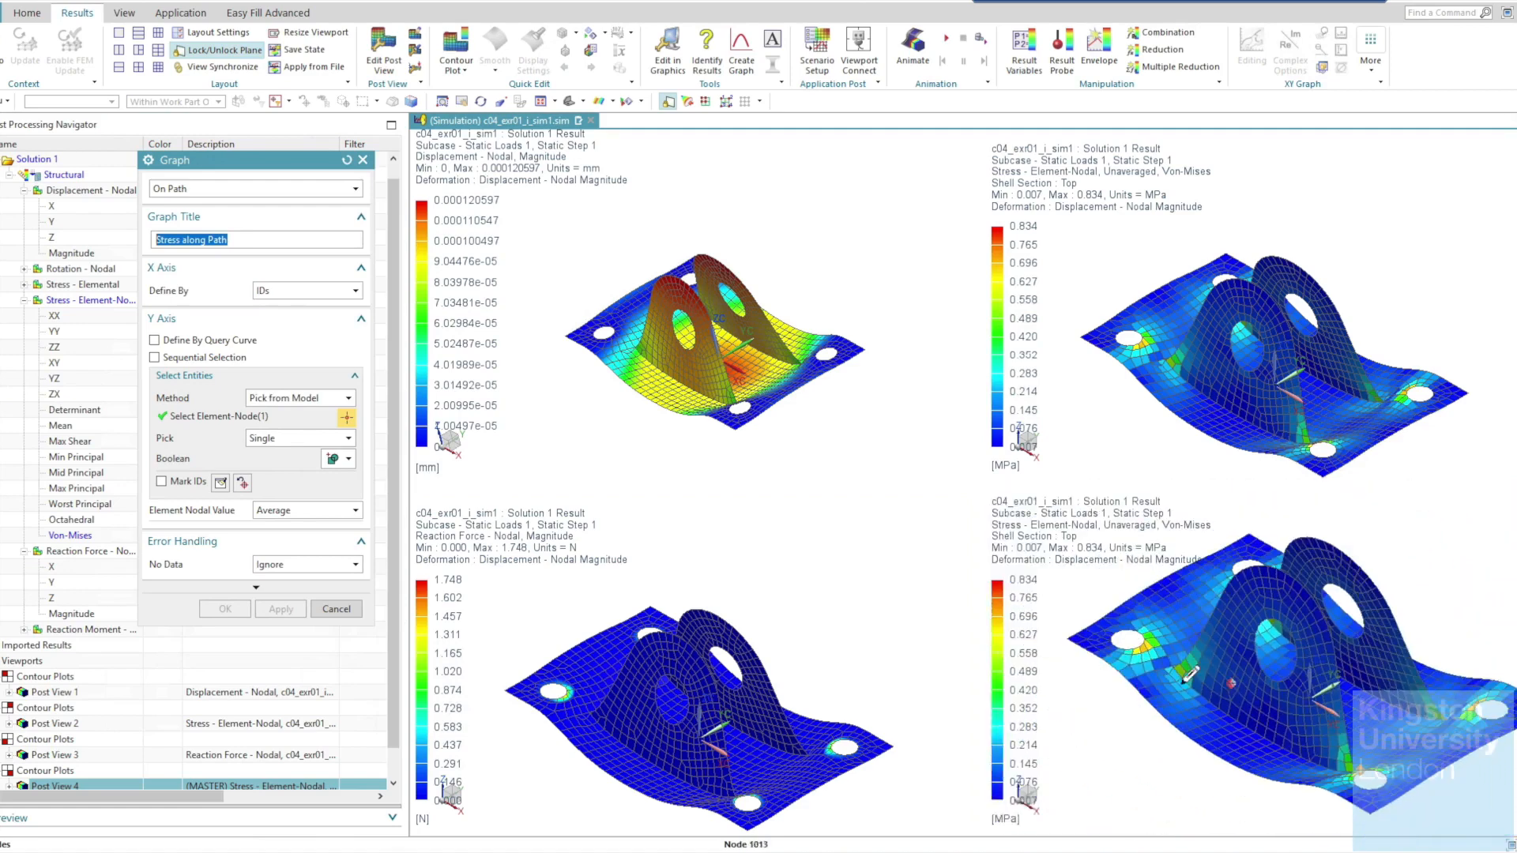
left_click(1231, 741)
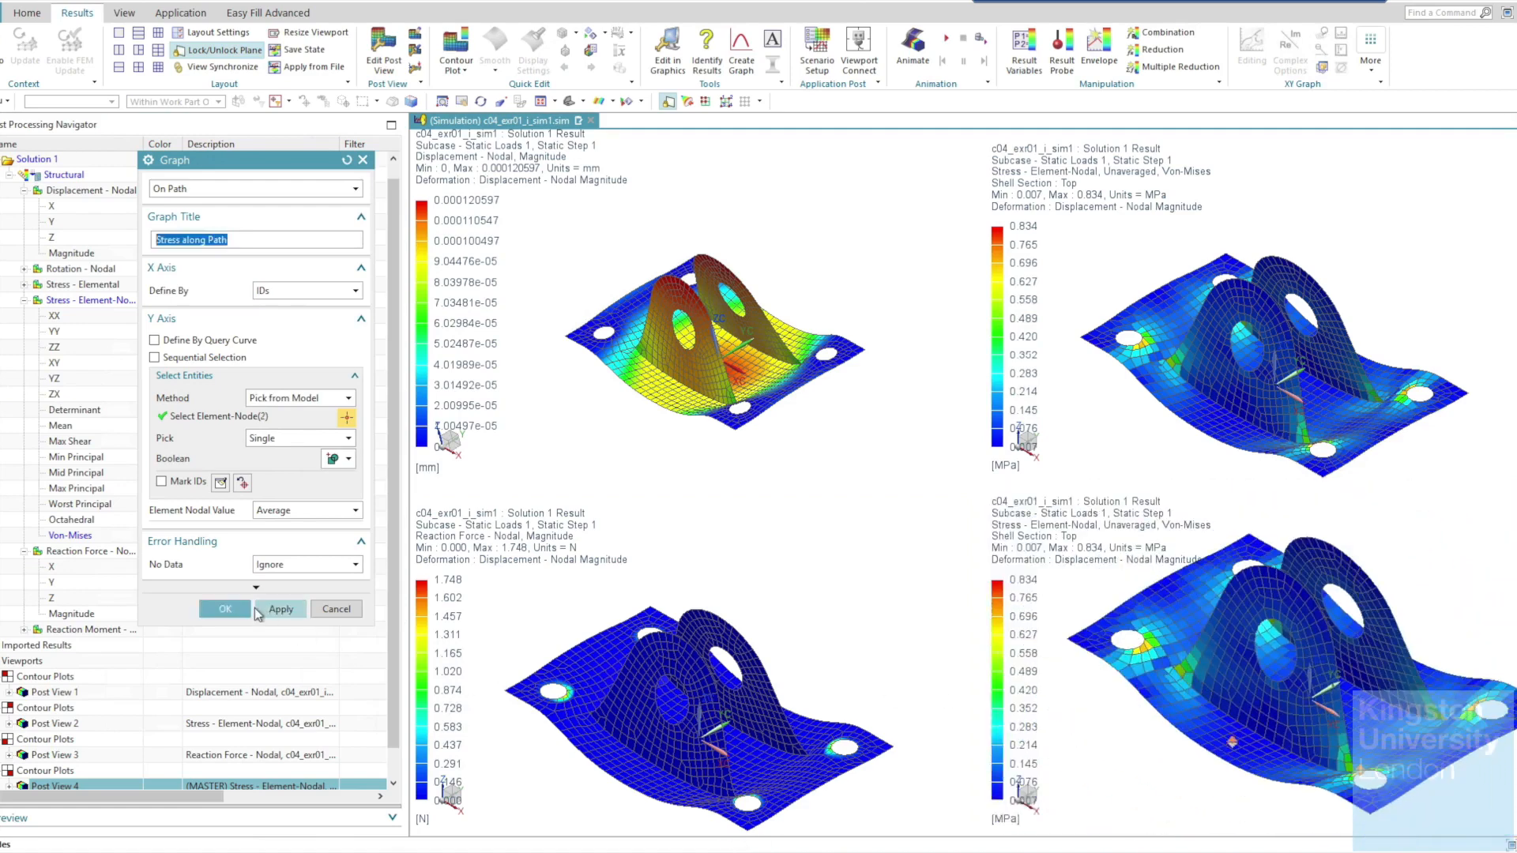
left_click(237, 610)
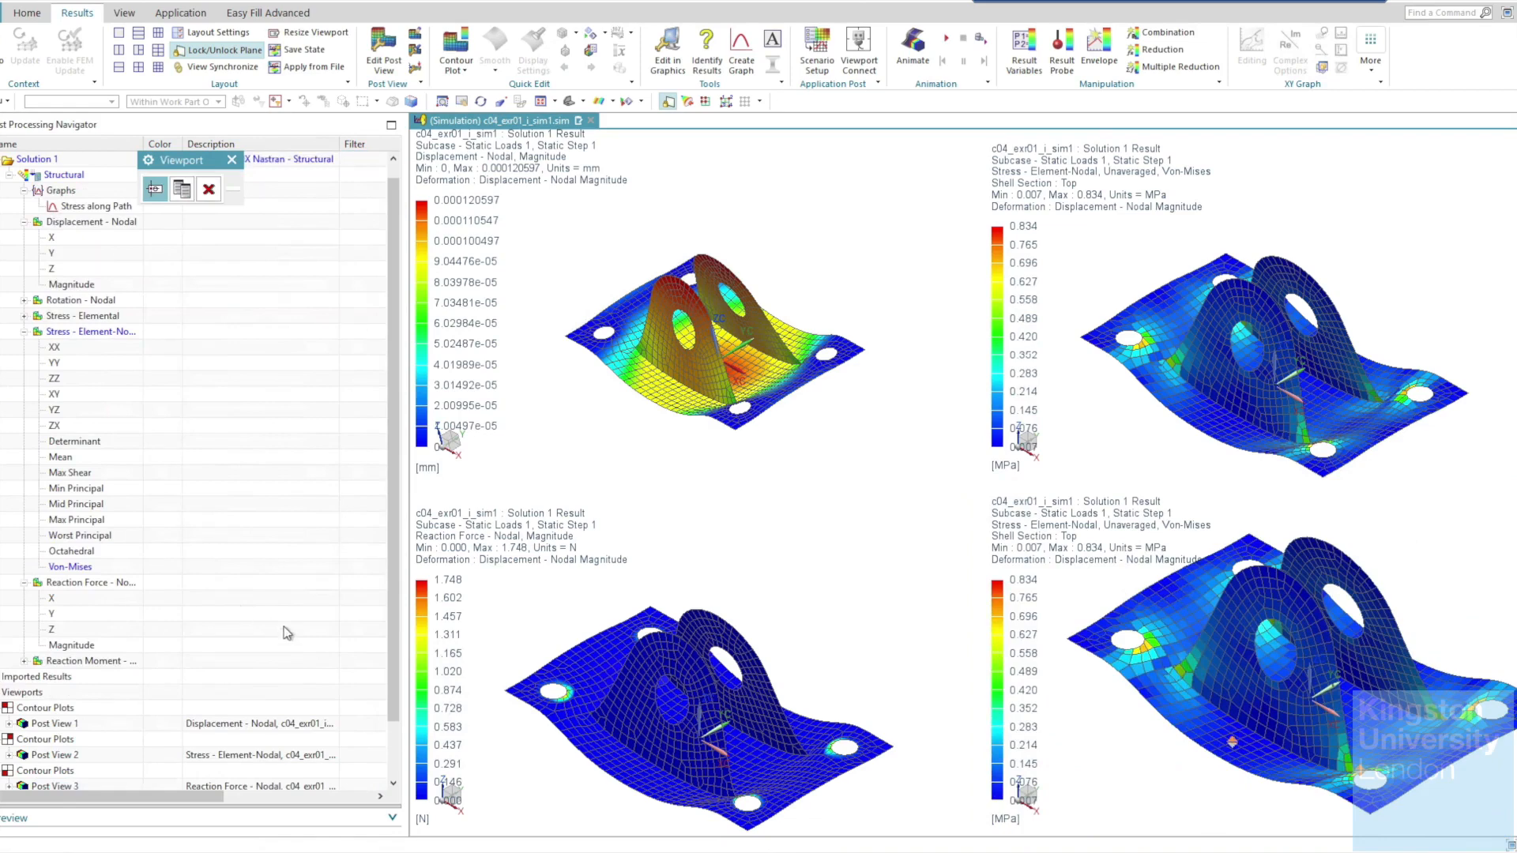
left_click(1089, 518)
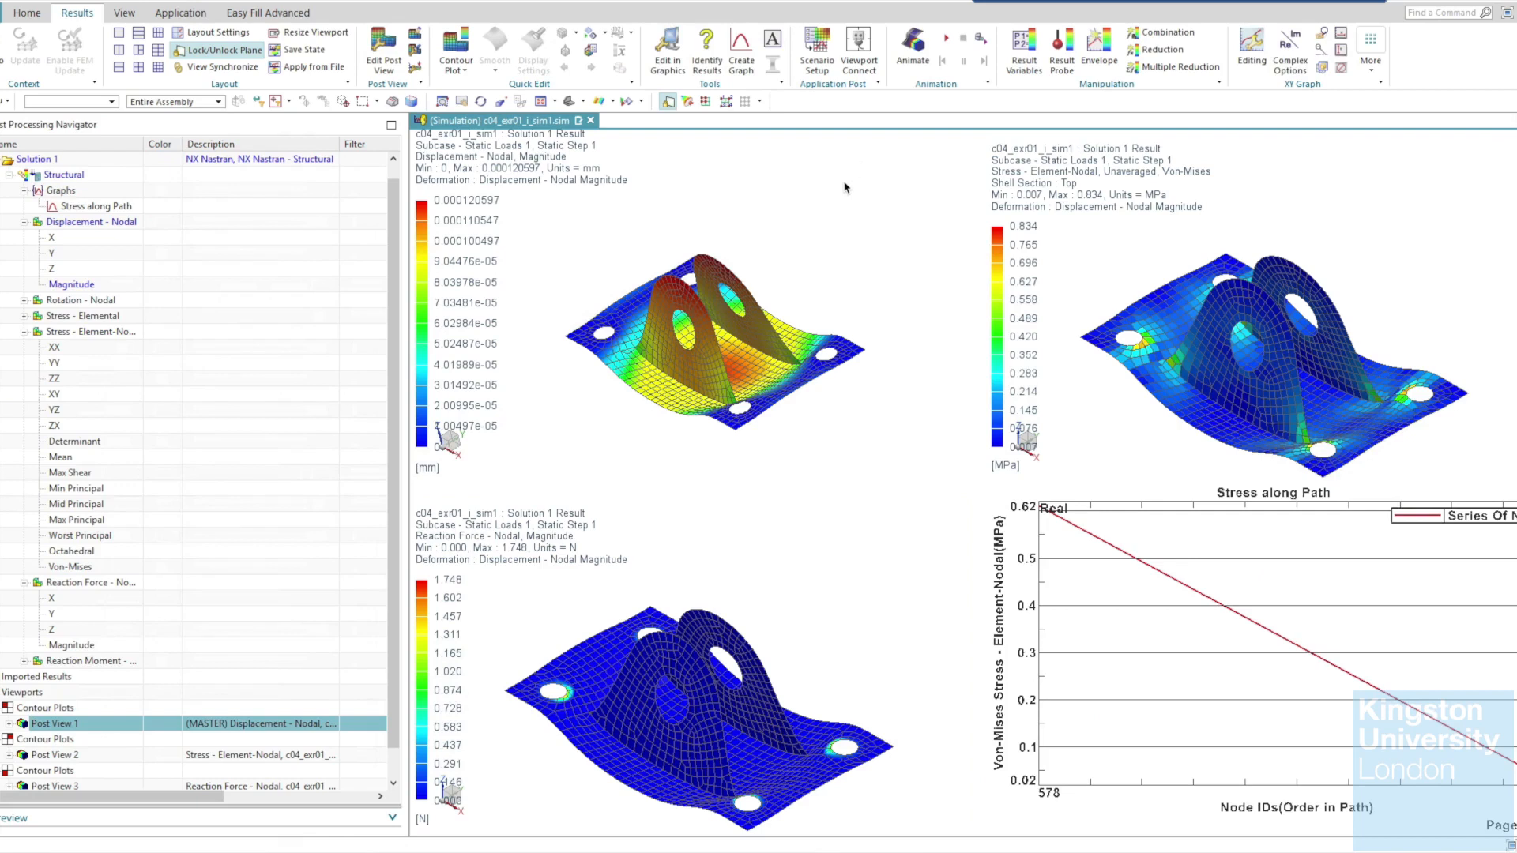
Try to create a solution report from the SPLM_Demo_Report_Template_01 template.
left_click(32, 19)
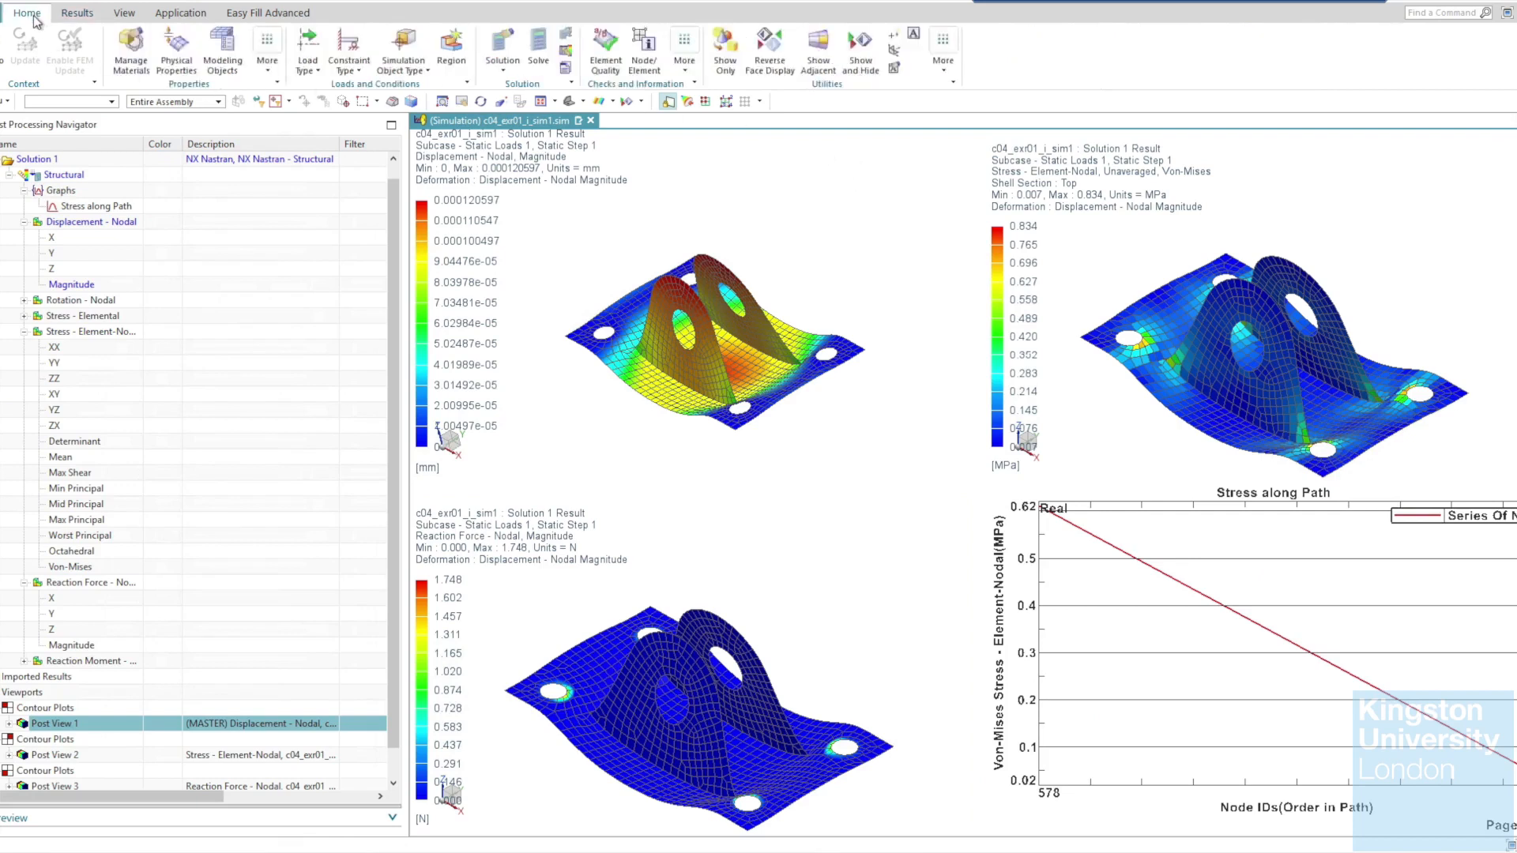
left_click(566, 69)
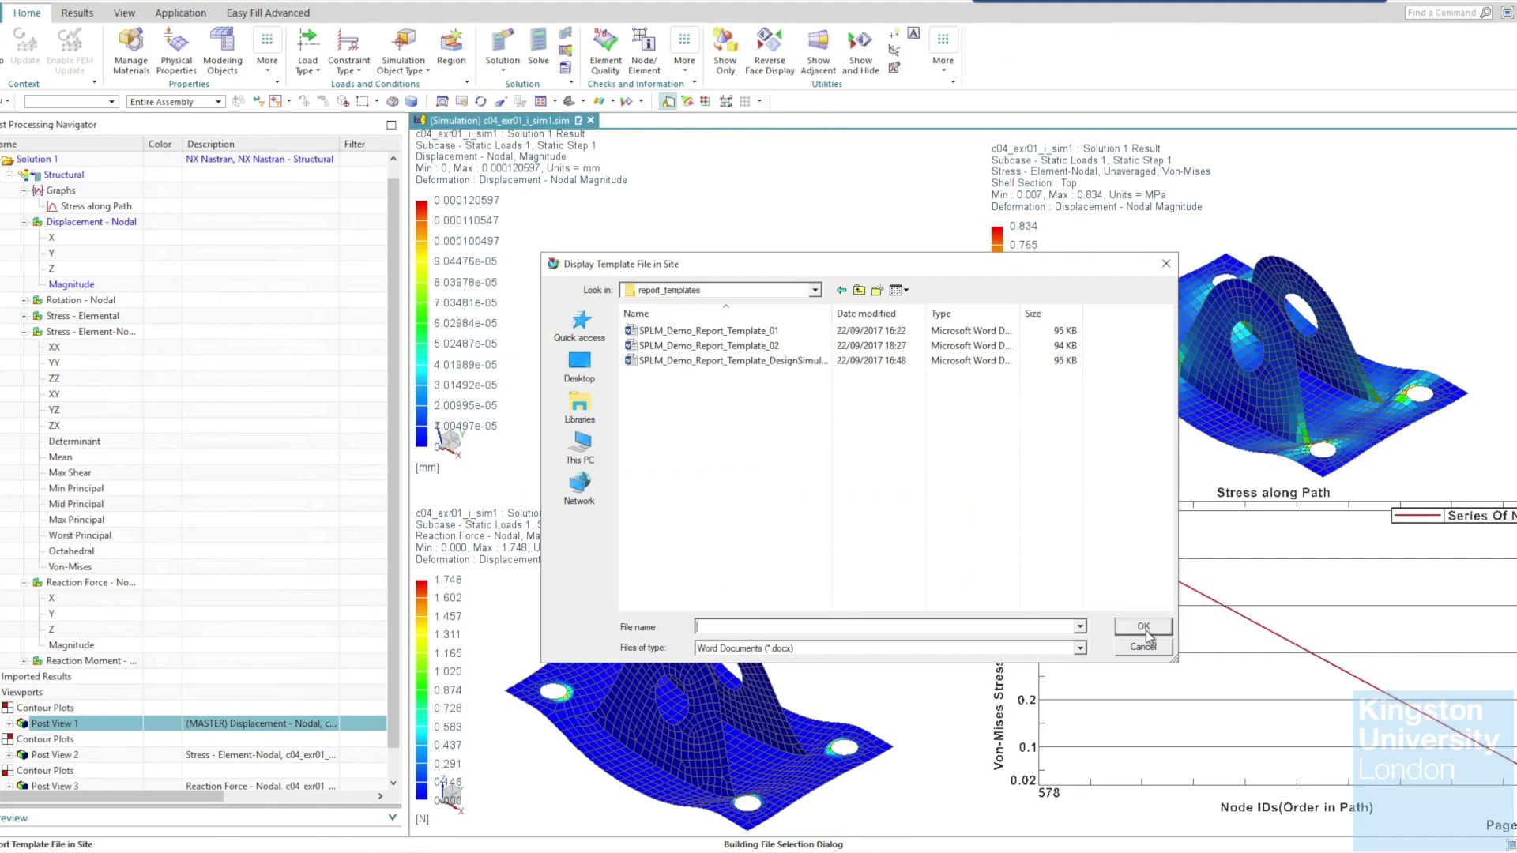
left_click(728, 331)
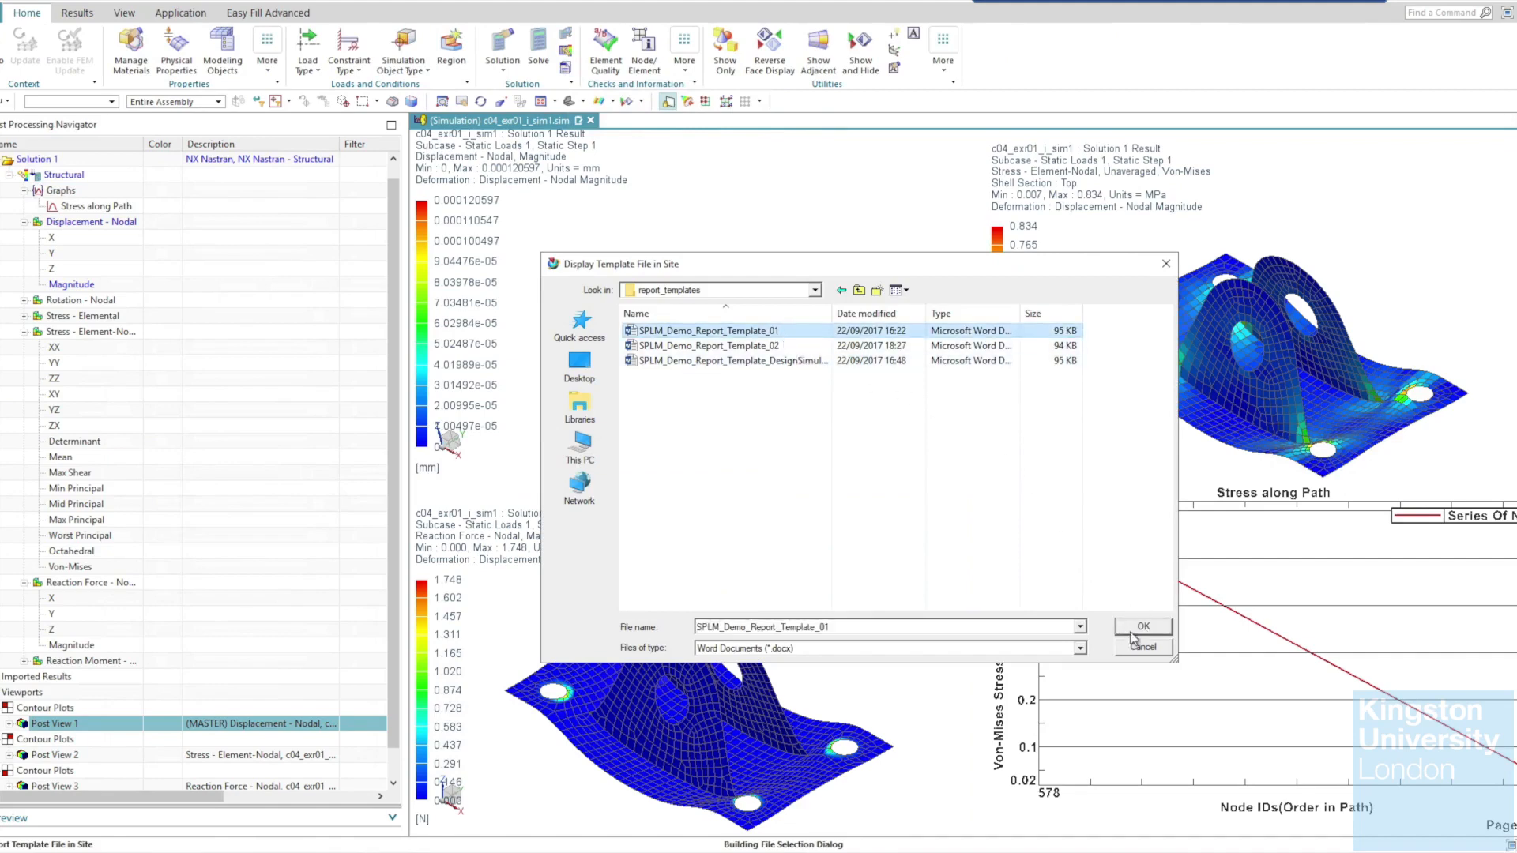
left_click(1130, 626)
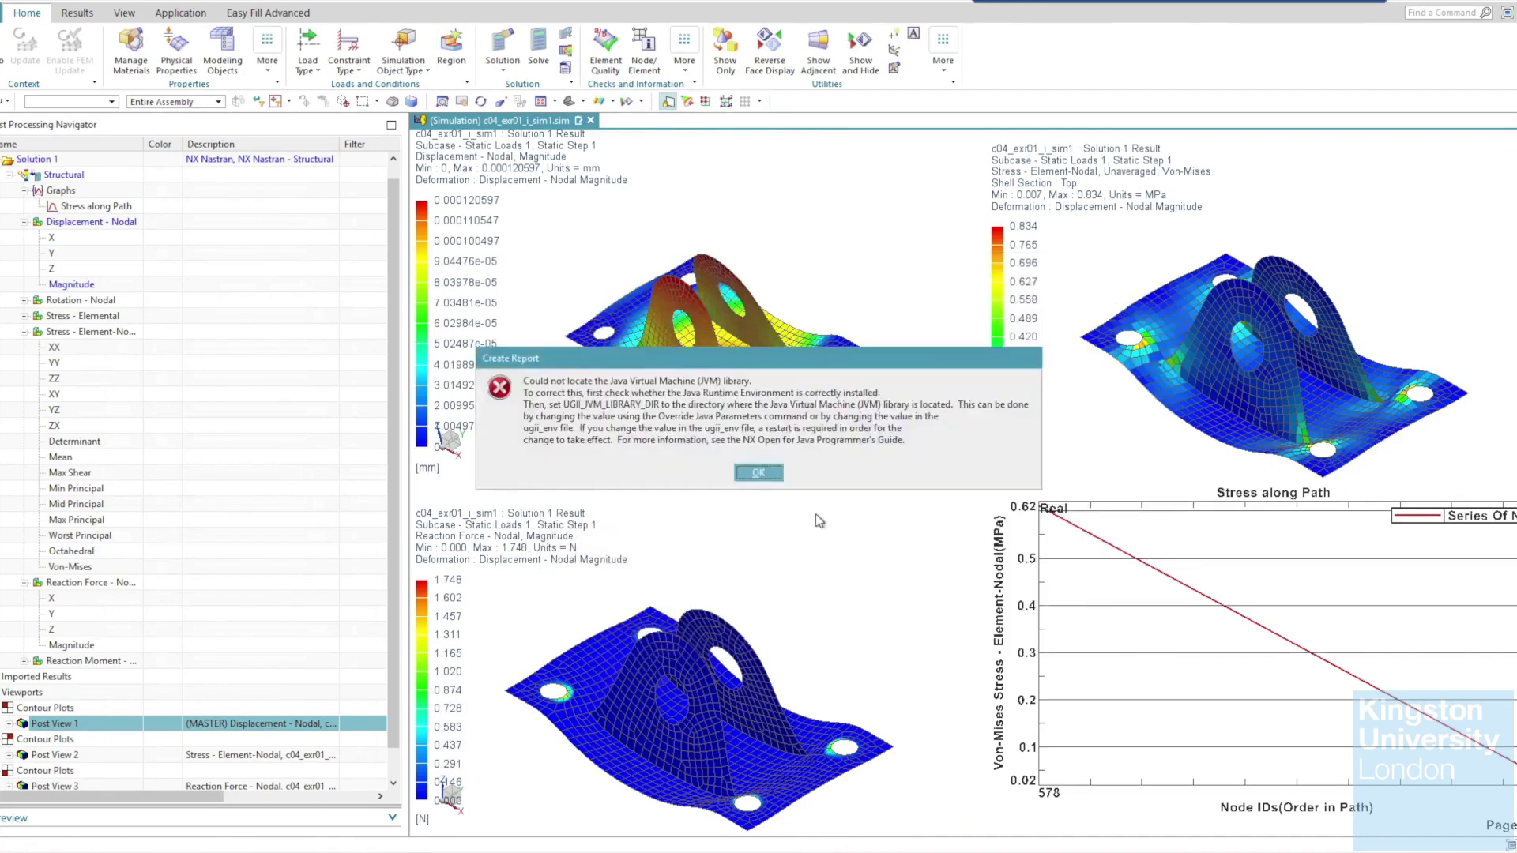
left_click(757, 473)
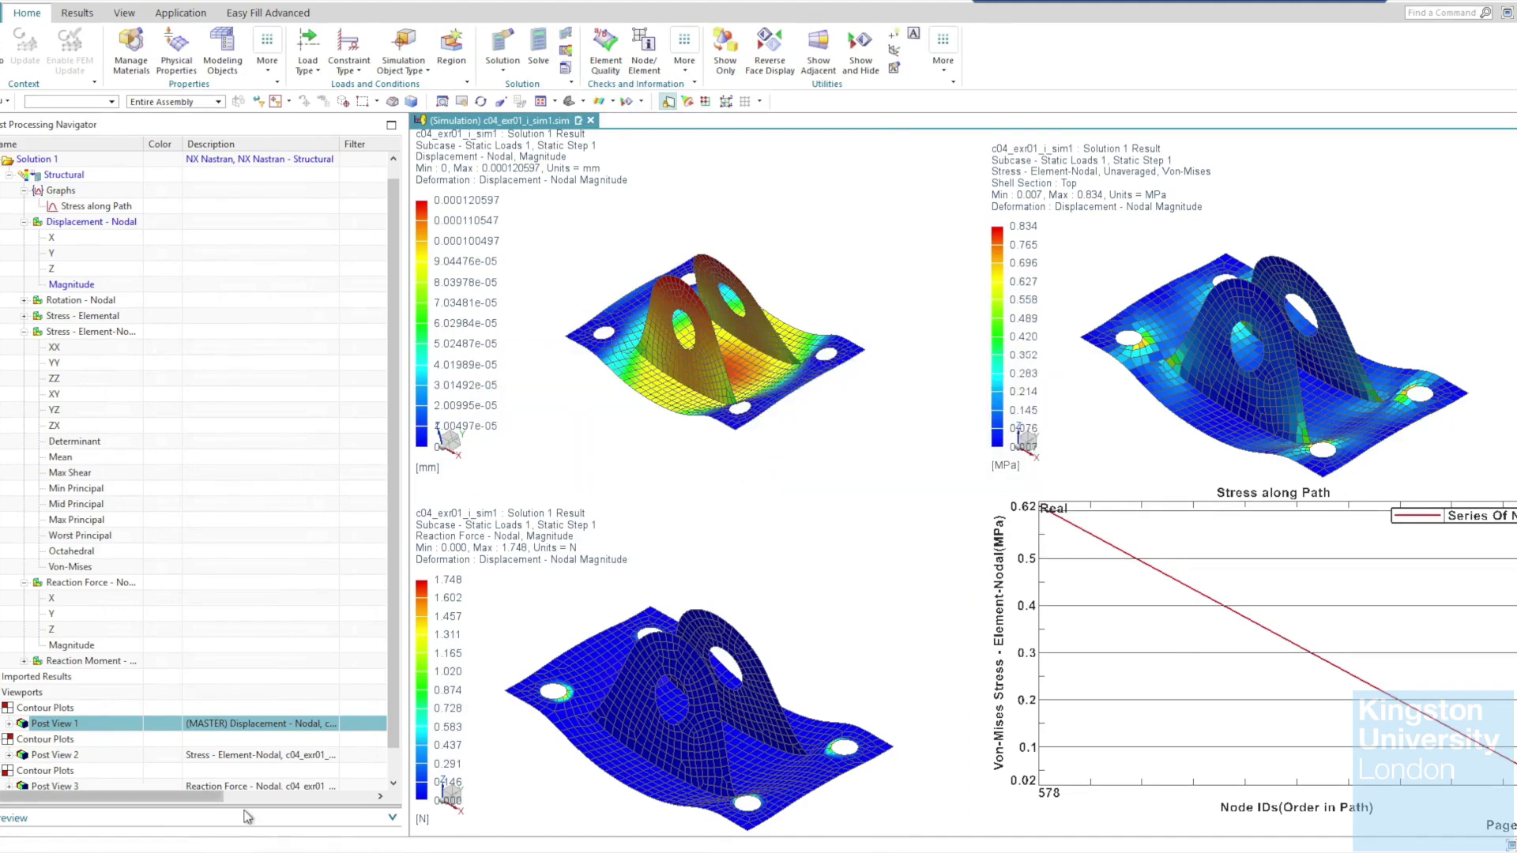
Switch to File Explorer and open the c05_exr01_sim1 simulation from the Tutorial_01 folder.
key("alt+Tab")
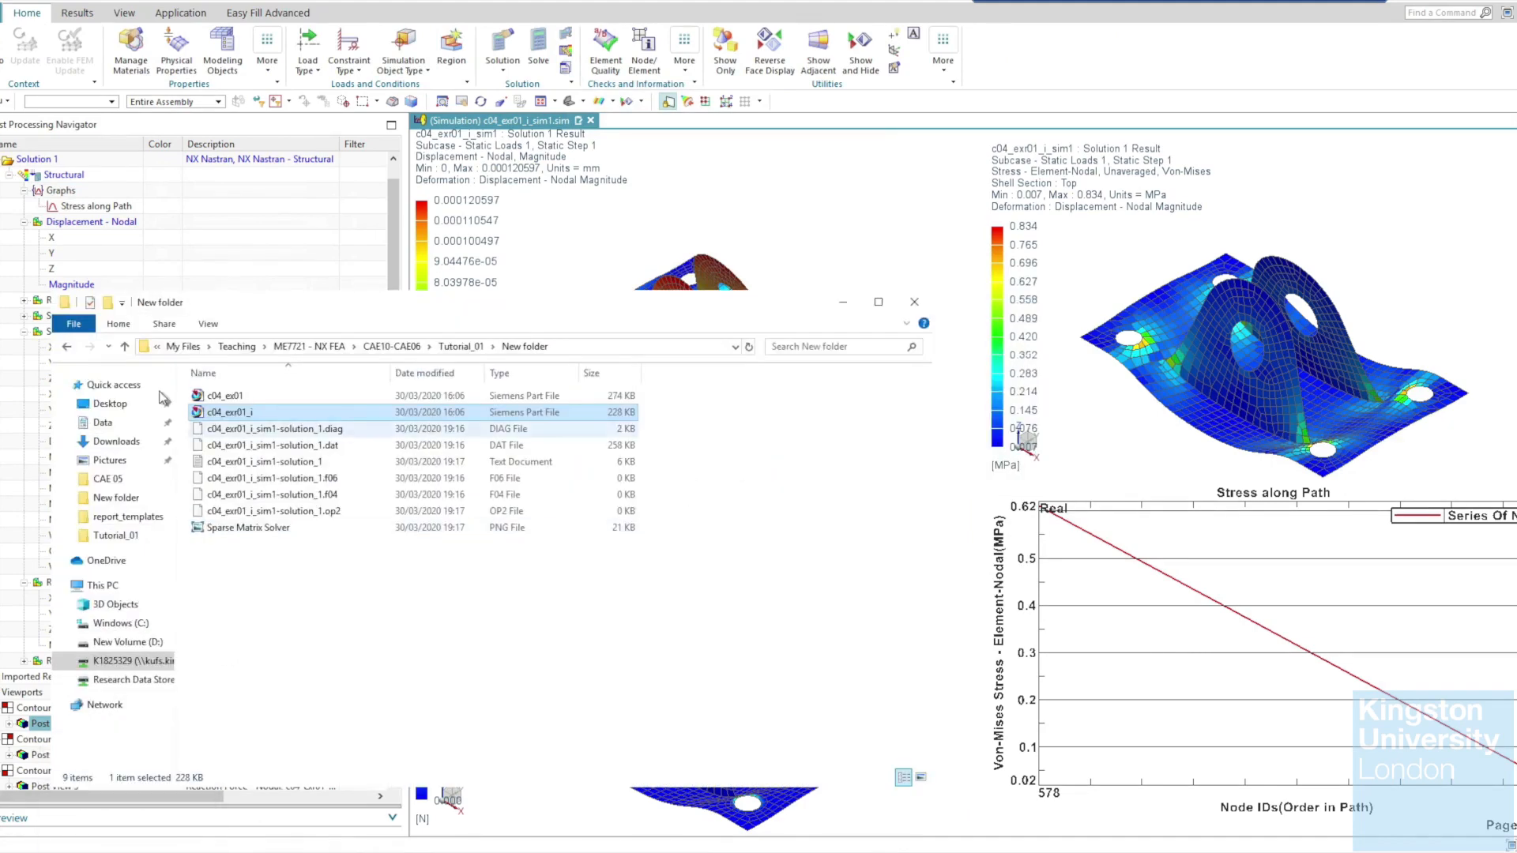
left_click(67, 346)
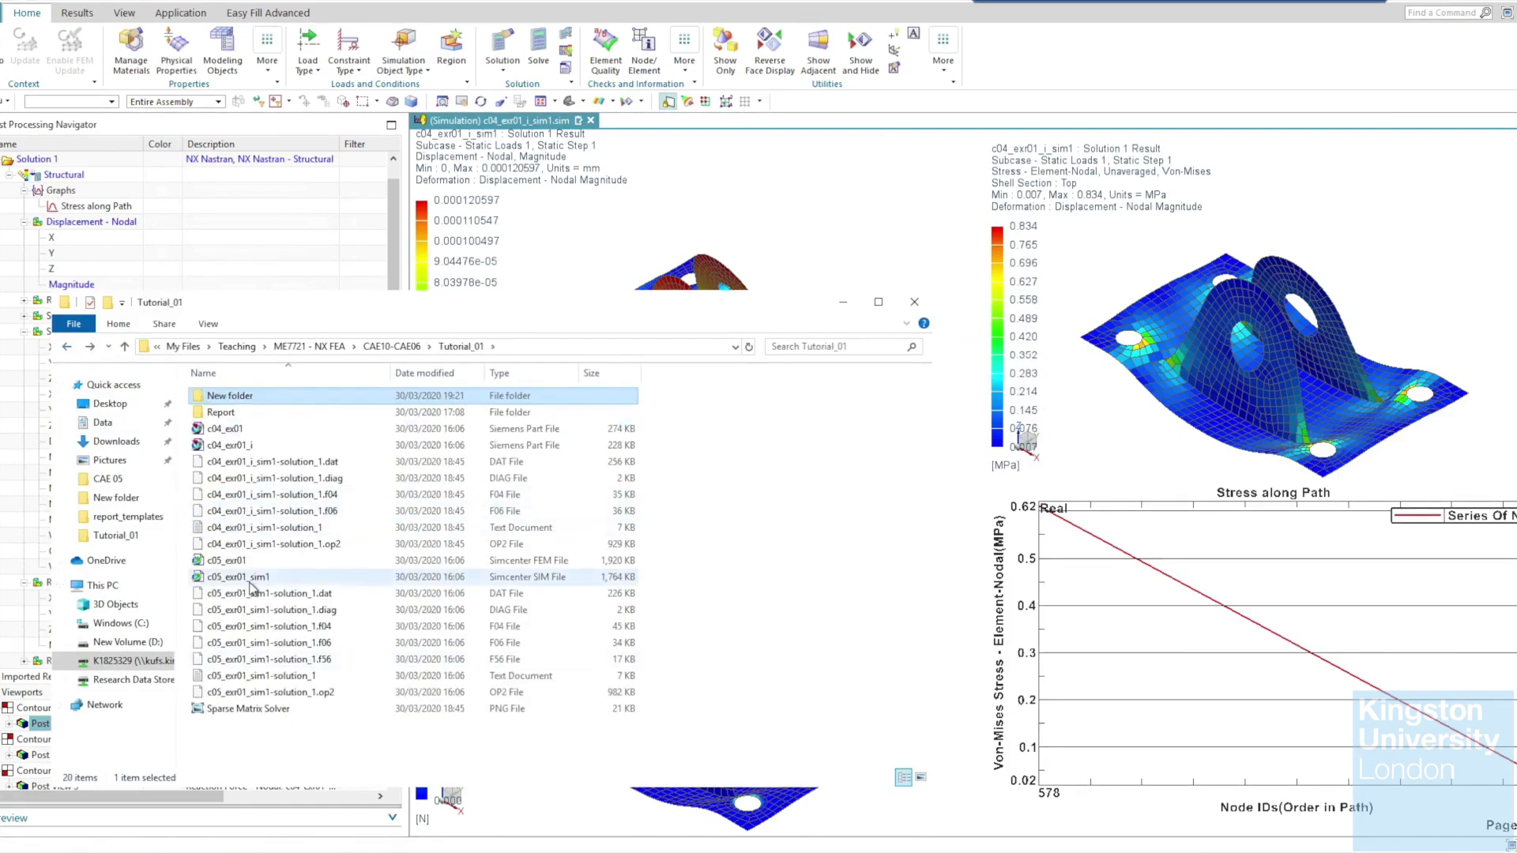
double_click(237, 578)
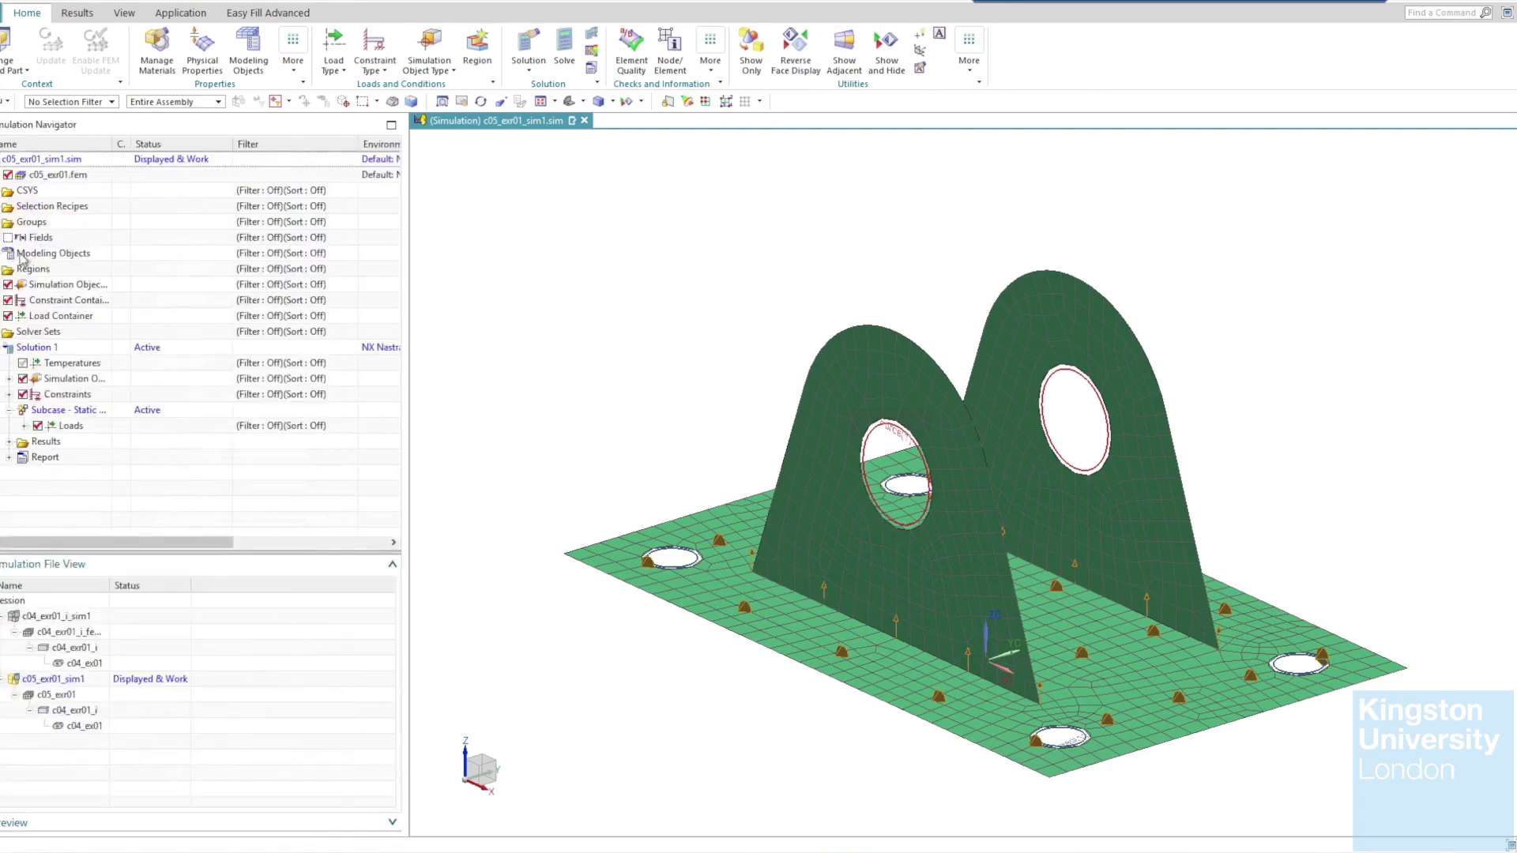
Expand the Report node of Solution 1 and look through its sections down to the images.
left_click(9, 458)
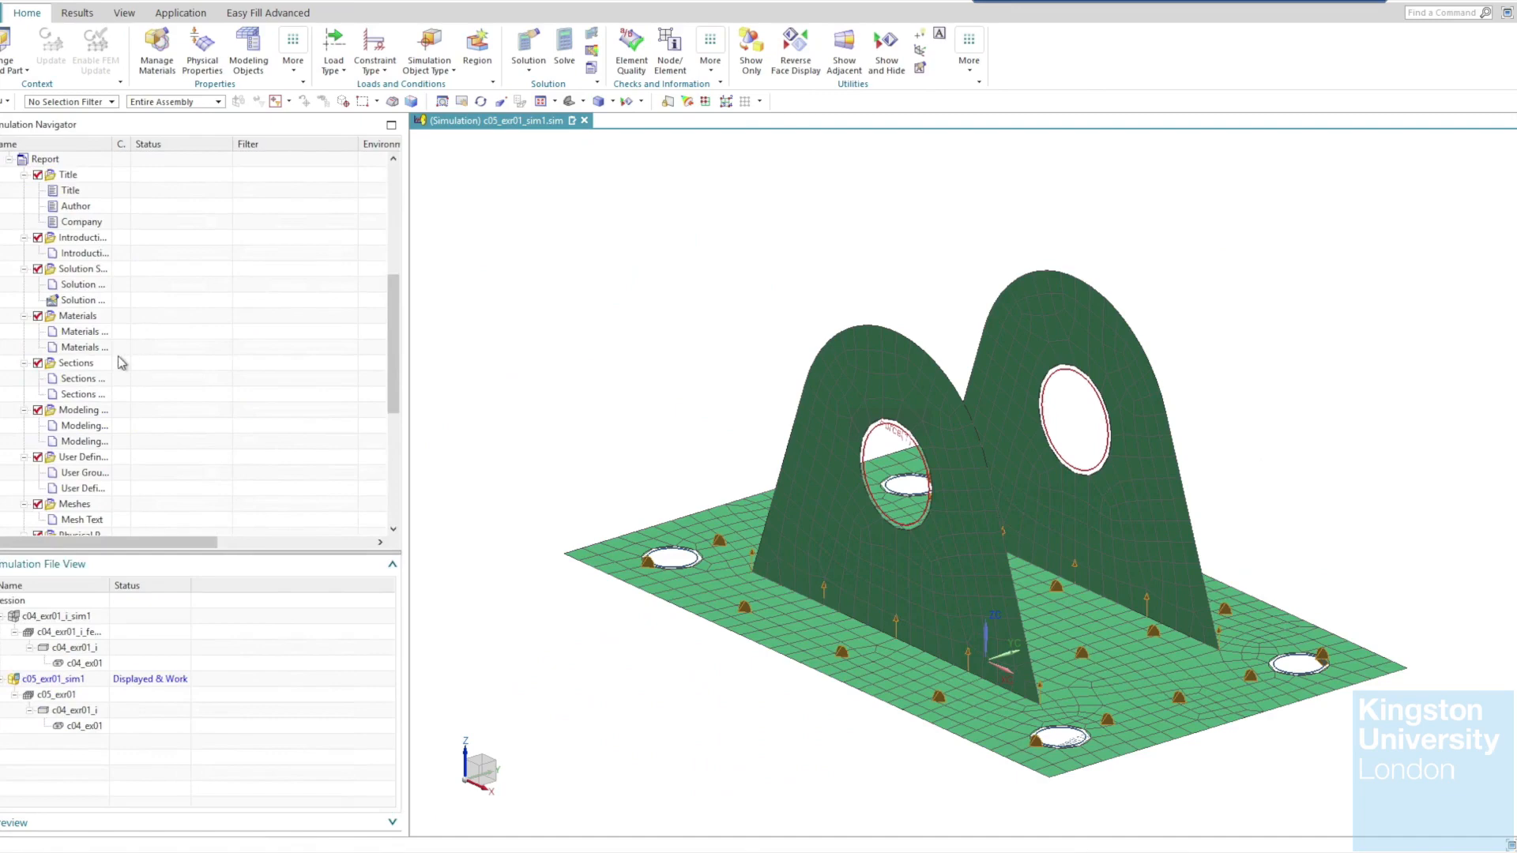
scroll(93, 323, "down", 2)
scroll(93, 322, "down", 4)
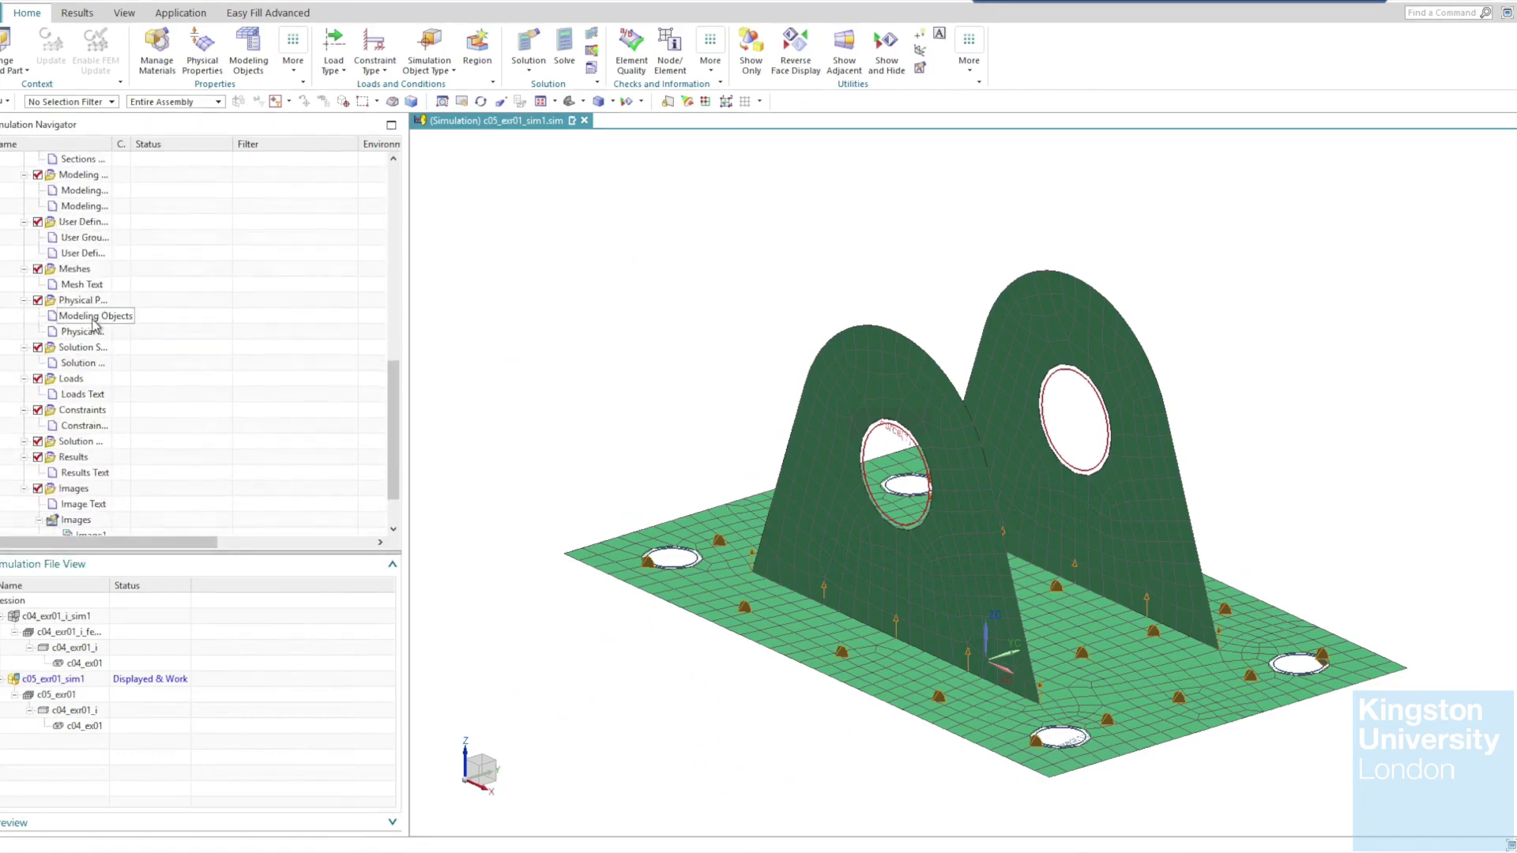
Switch to File Explorer and open the Simulation Report file in the Report folder of Tutorial_01 in the browser.
key("alt+Tab")
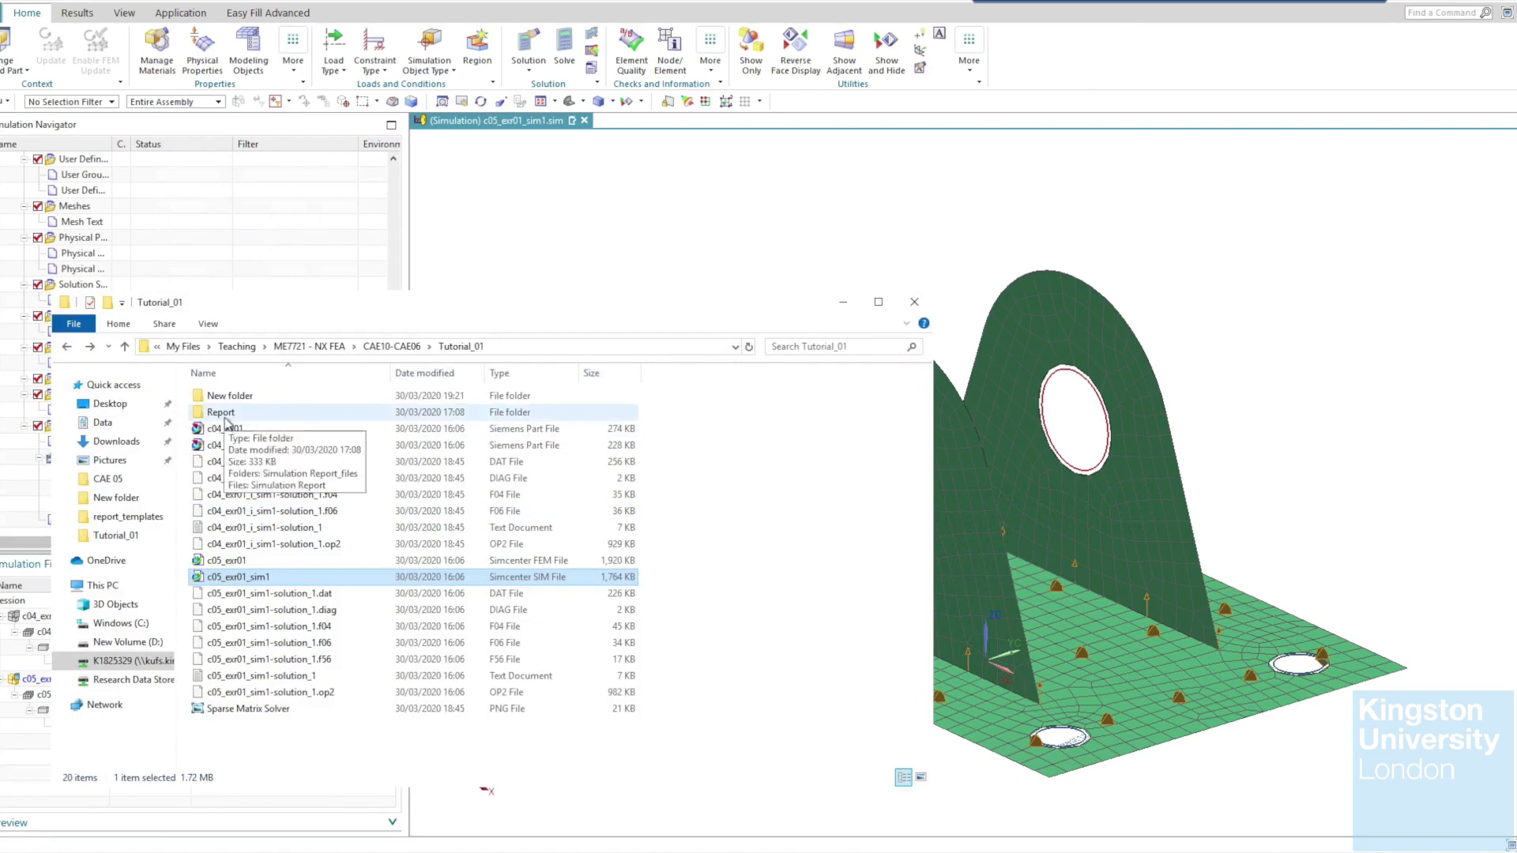
double_click(224, 414)
double_click(248, 414)
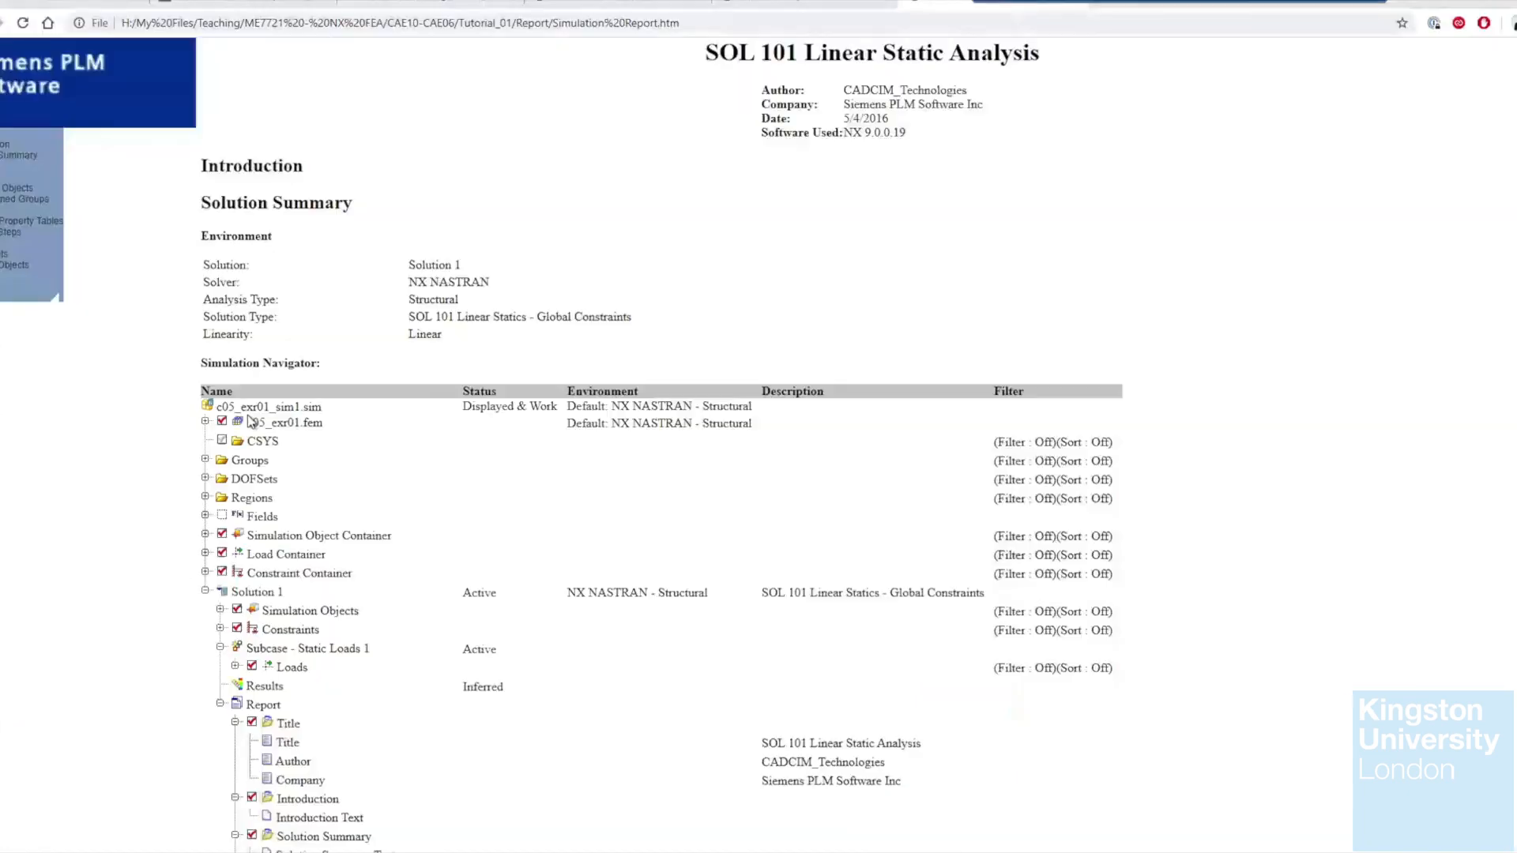
Review the simulation report's material, mesh, loads, constraints and results summaries and its images, then return to the beginning.
scroll(595, 387, "down", 20)
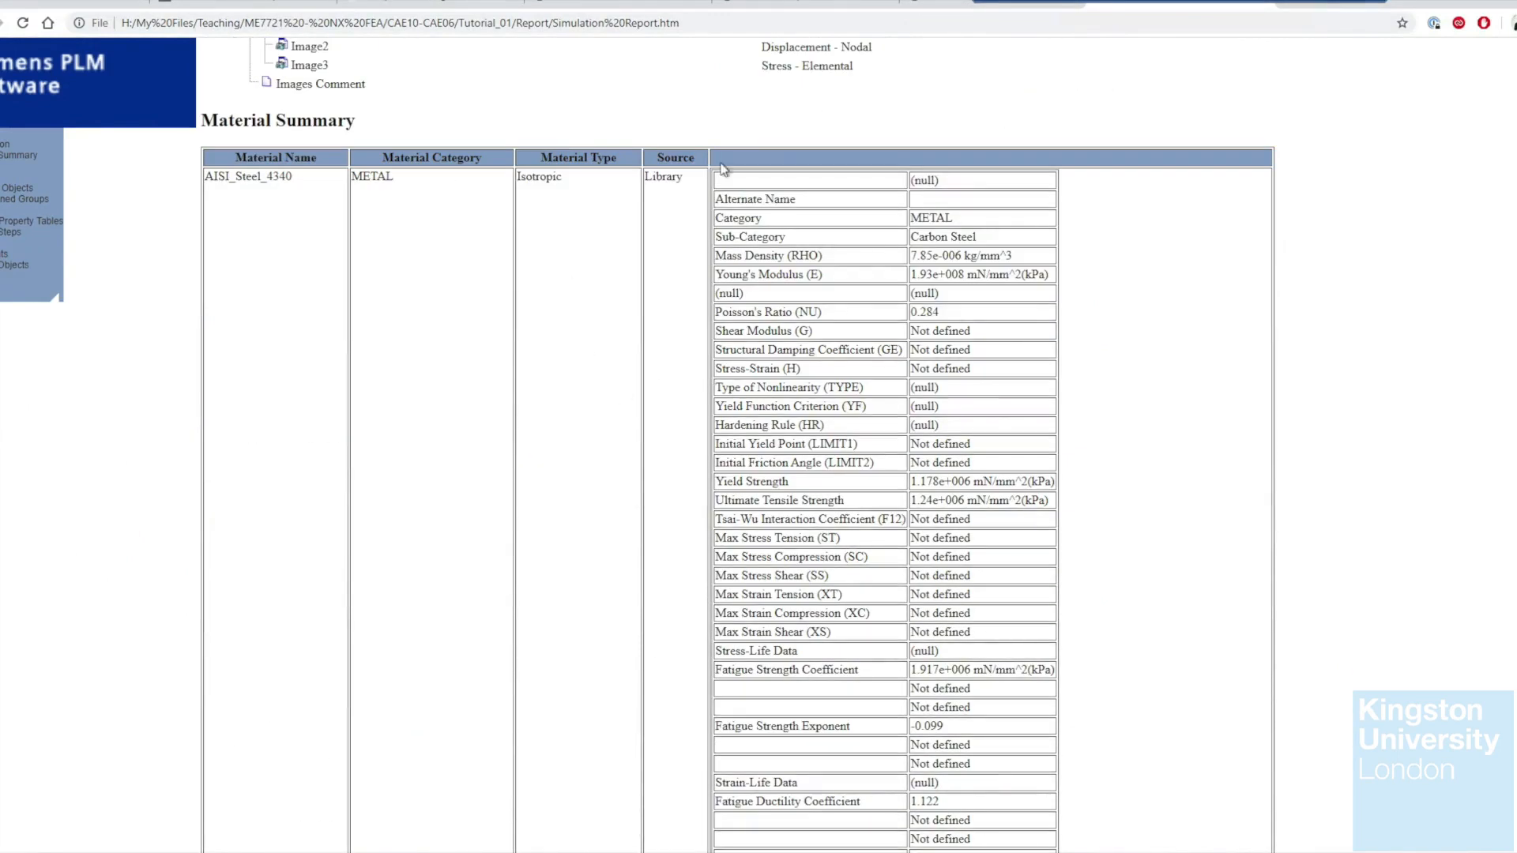
scroll(768, 537, "down", 2)
scroll(769, 537, "down", 15)
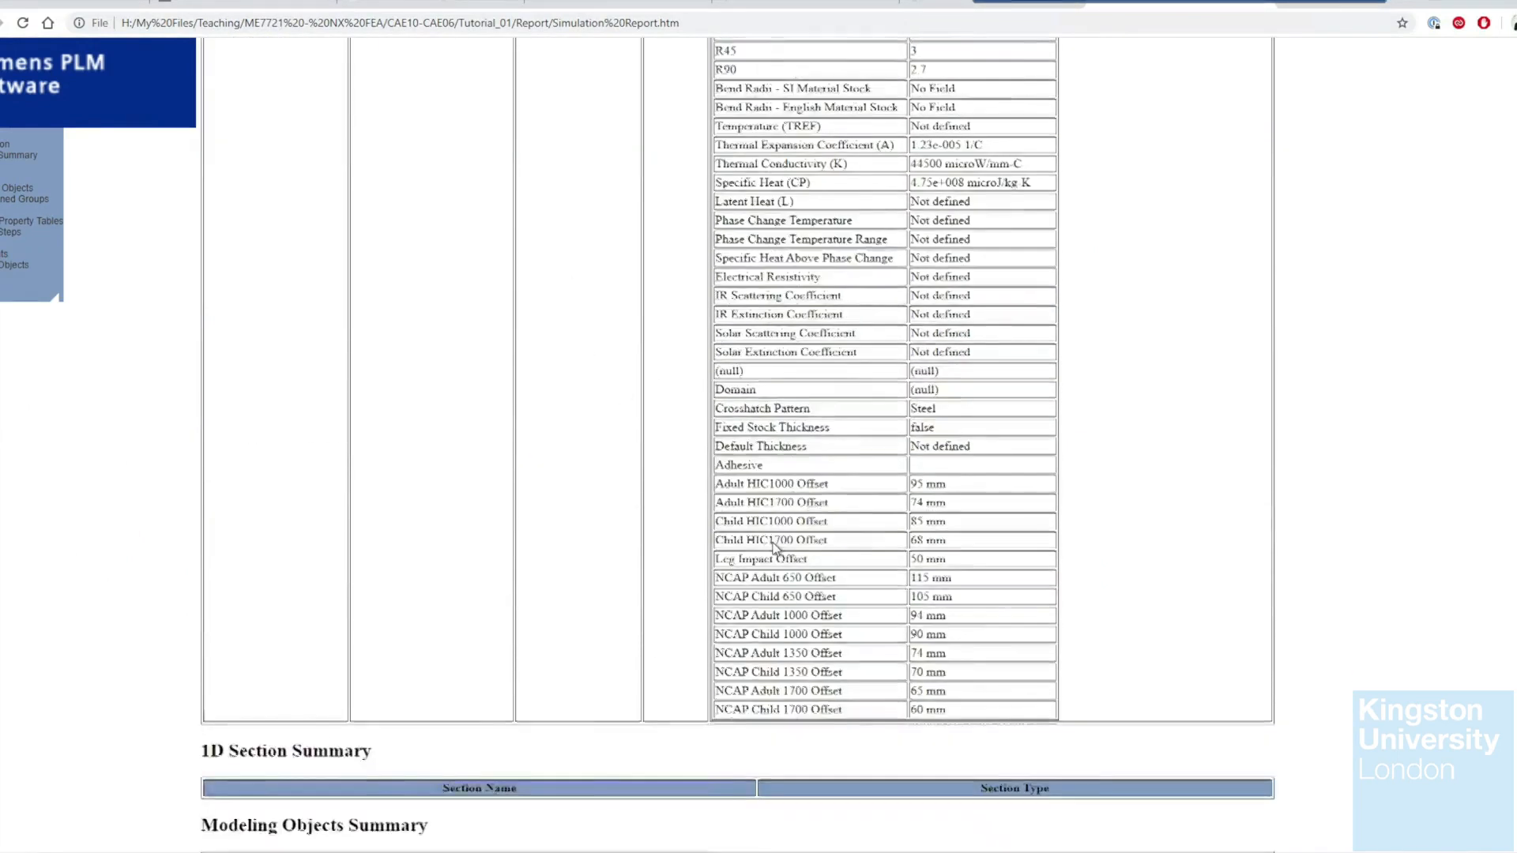
scroll(684, 534, "down", 7)
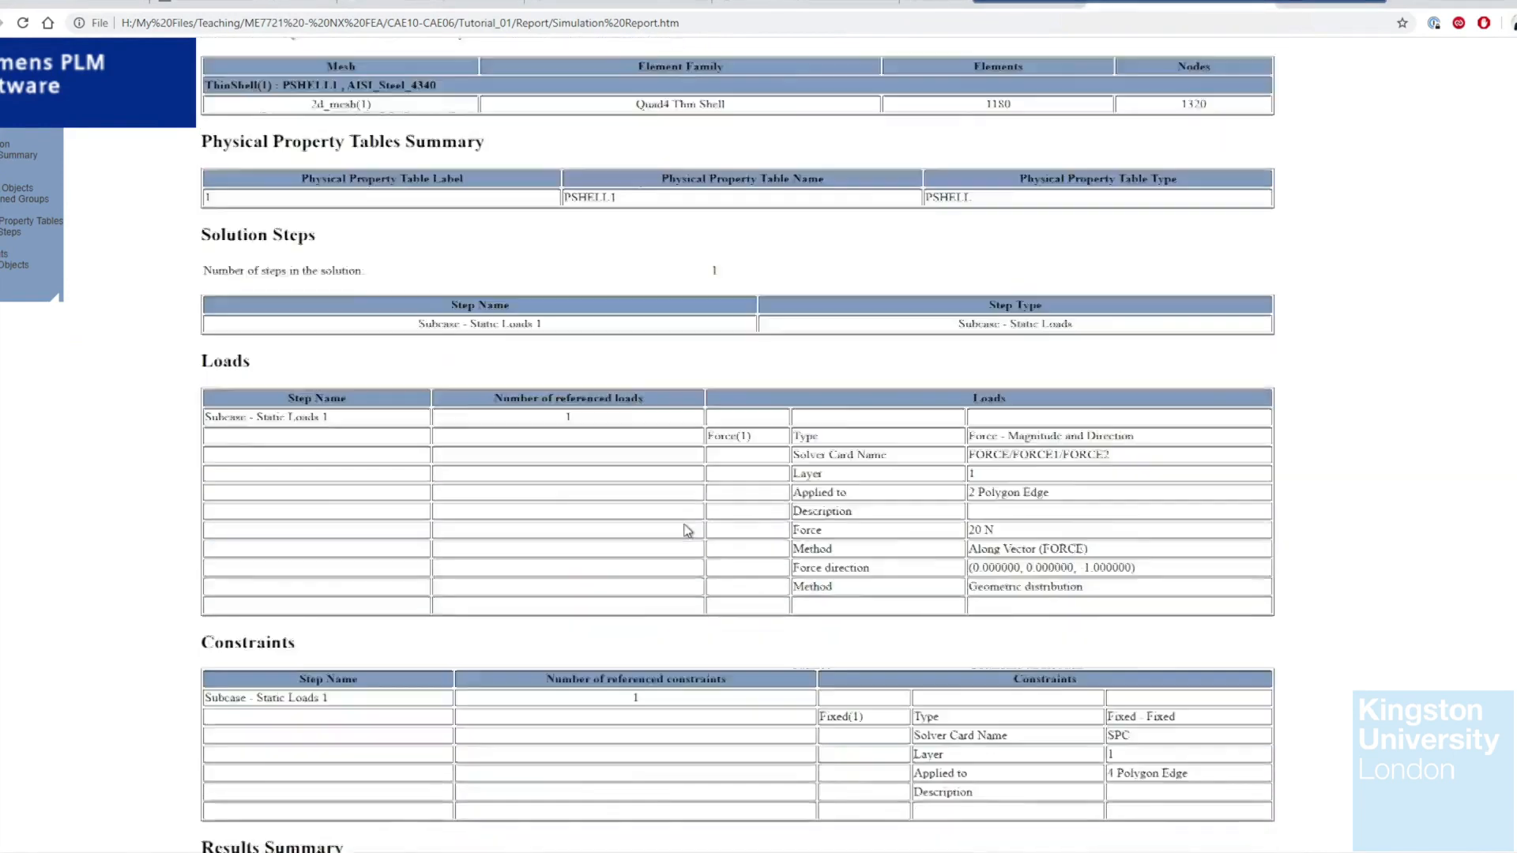
scroll(854, 510, "down", 5)
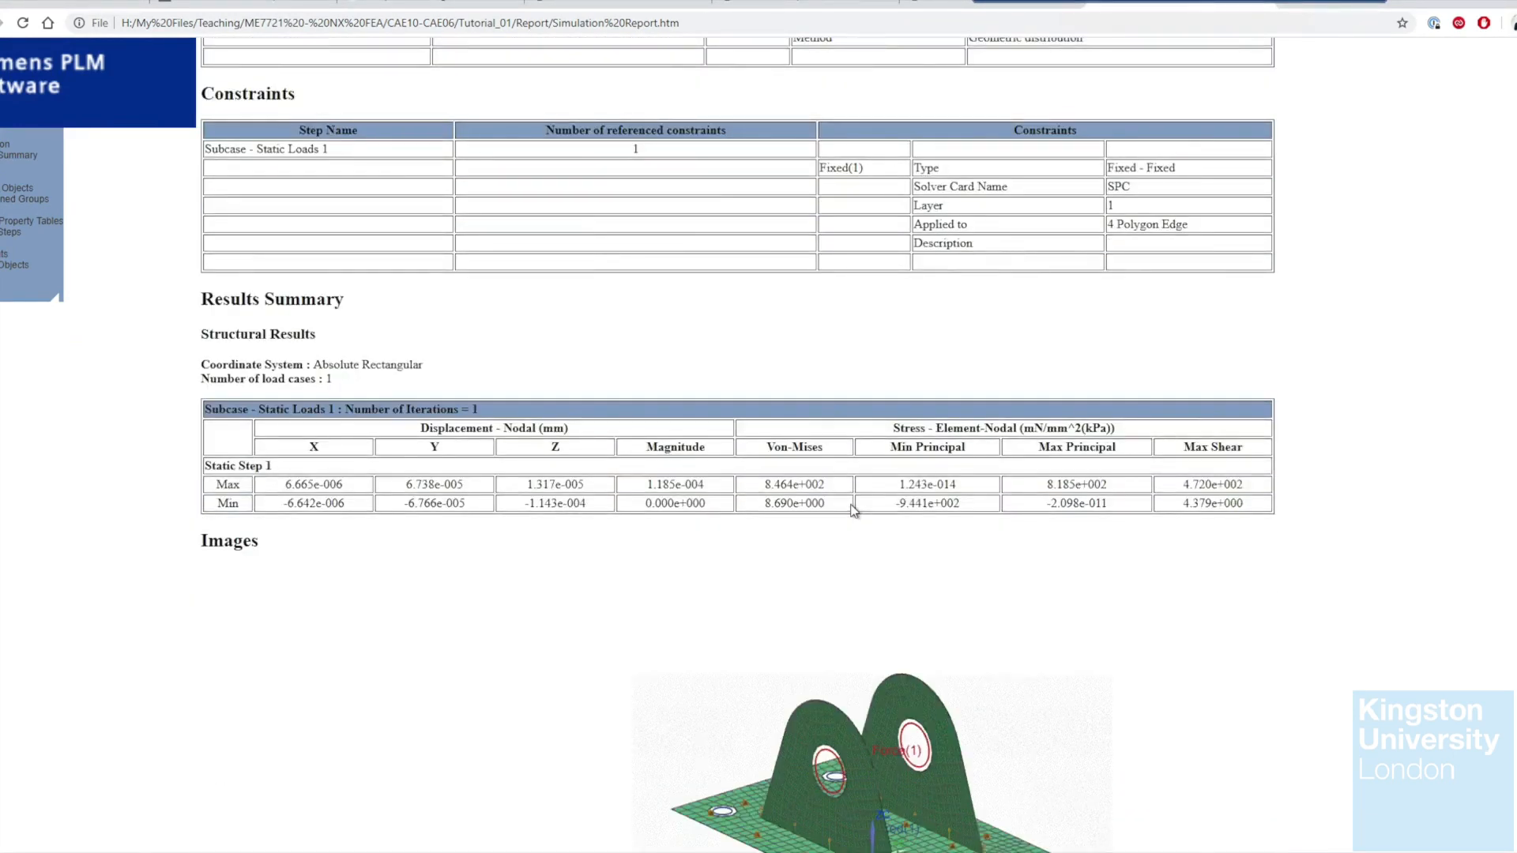
scroll(853, 510, "down", 6)
scroll(869, 575, "down", 6)
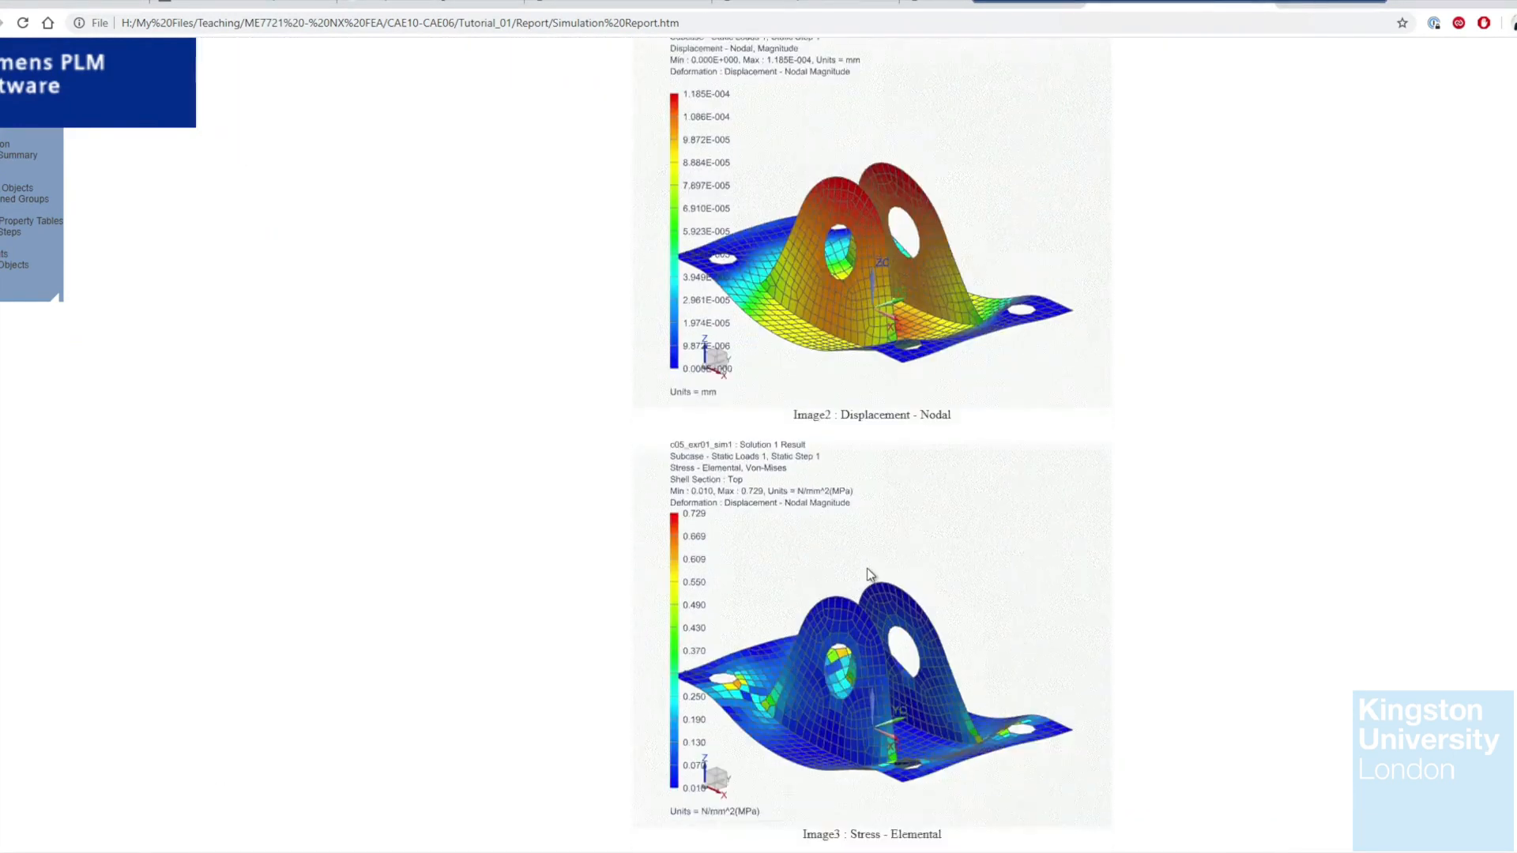
scroll(869, 575, "up", 8)
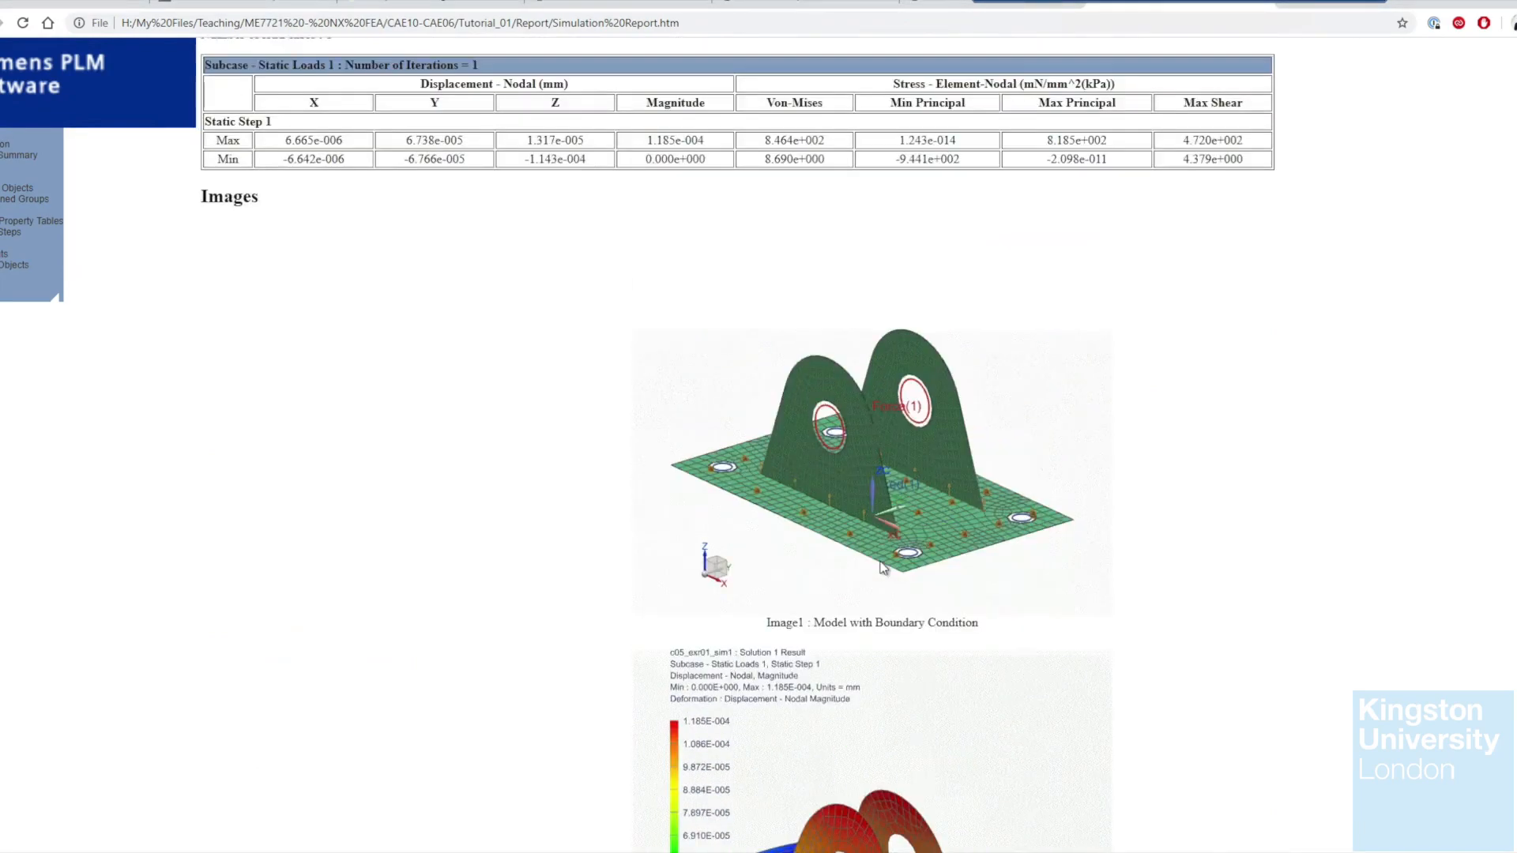
scroll(883, 566, "up", 20)
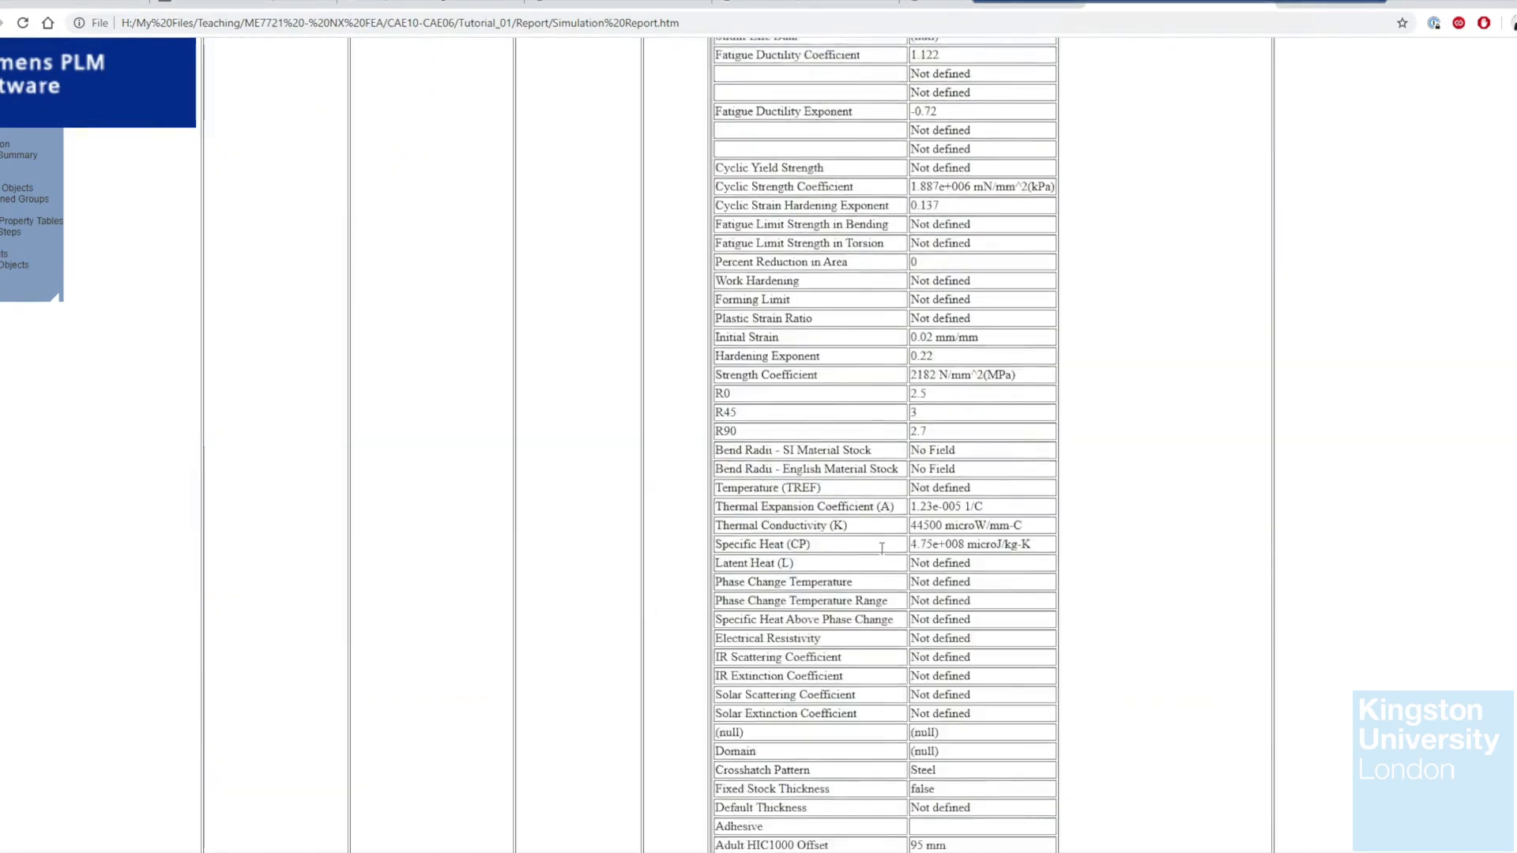
scroll(884, 551, "up", 5)
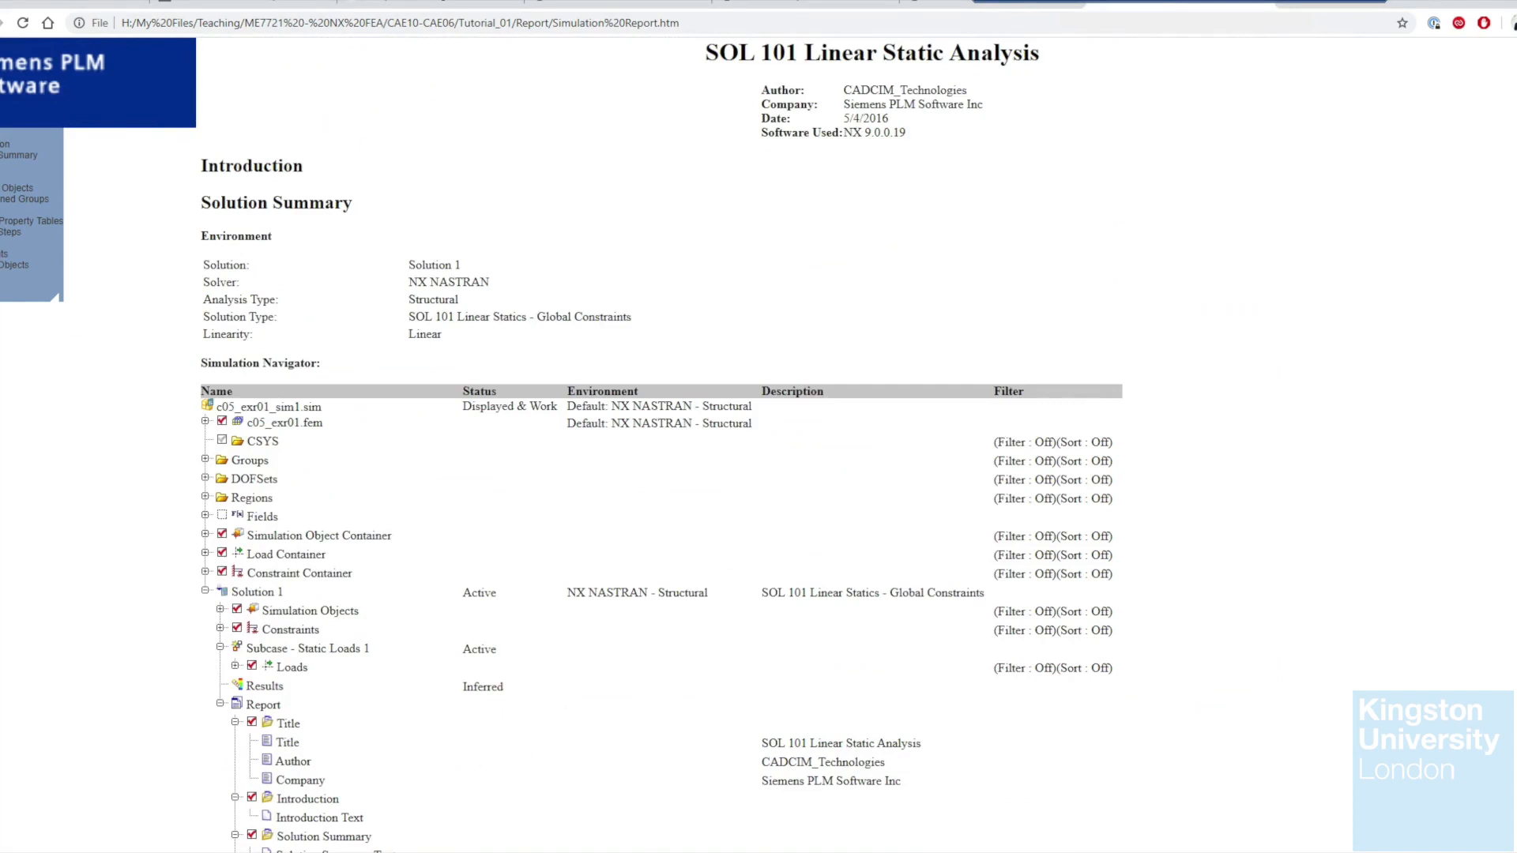
Switch to the CAE_Unit_10 PDF to read the Tutorial 2 brief, and return to NX with c05_tut03.fem.
mouse_move(396, 851)
left_click(360, 851)
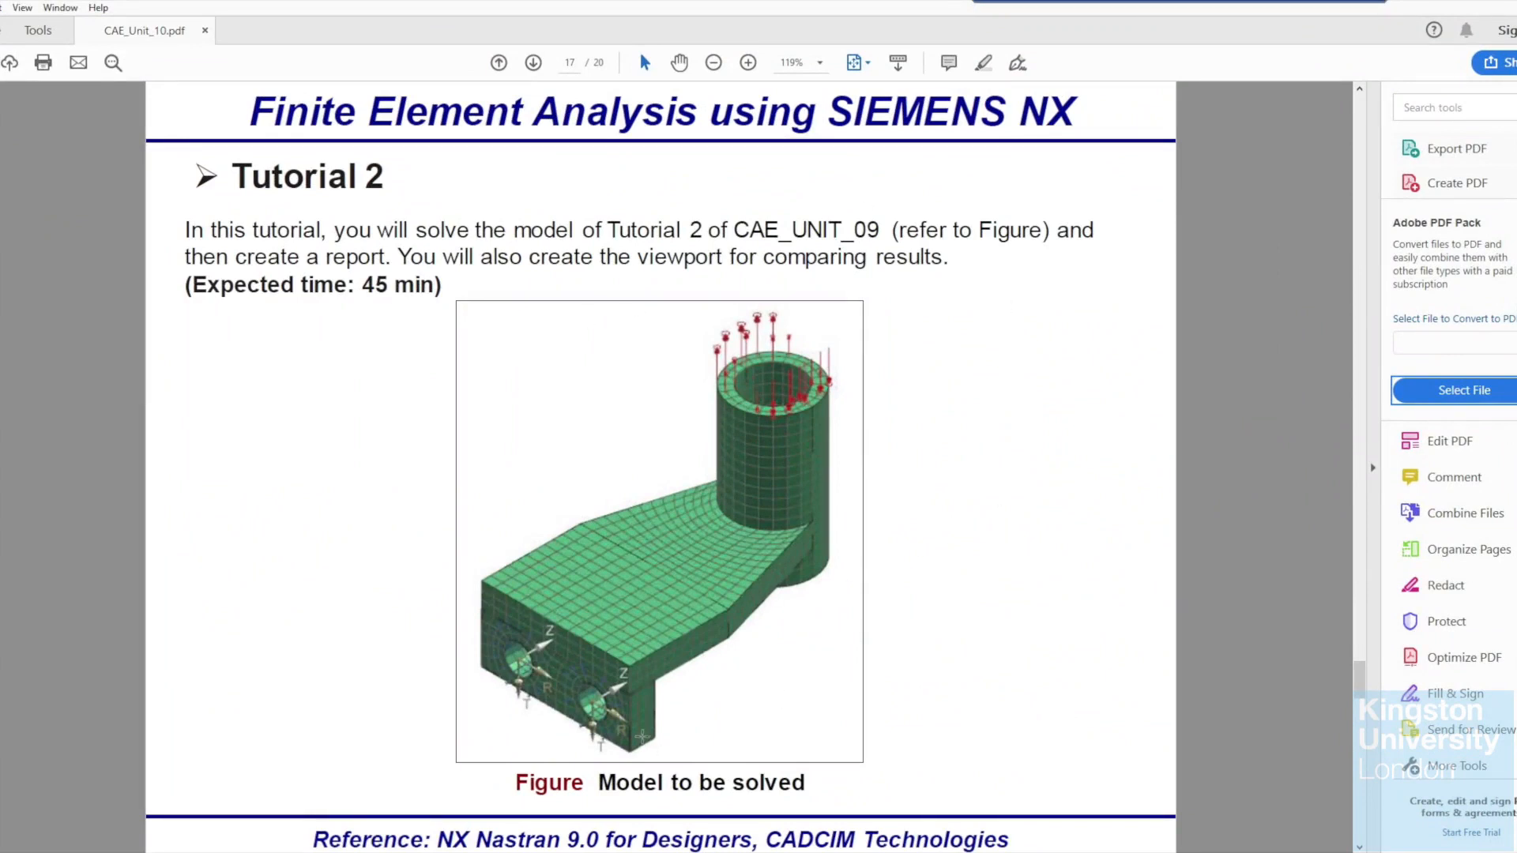
left_click(589, 839)
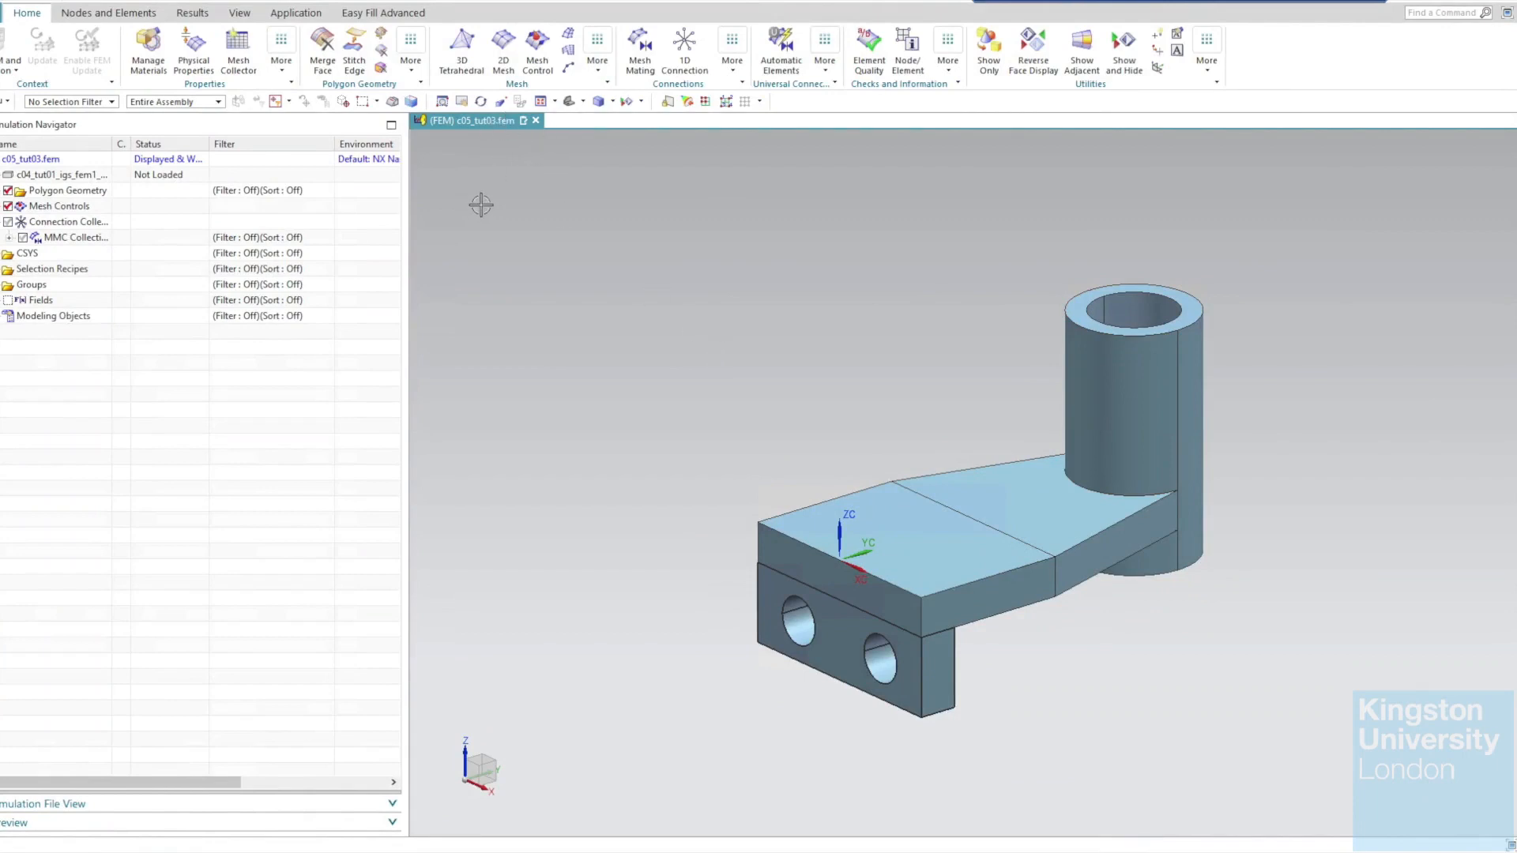
Create a simulation file c05_tut03_sim1.sim from the NX Nastran template, associated with the c05_tut03 FEM.
left_click(12, 71)
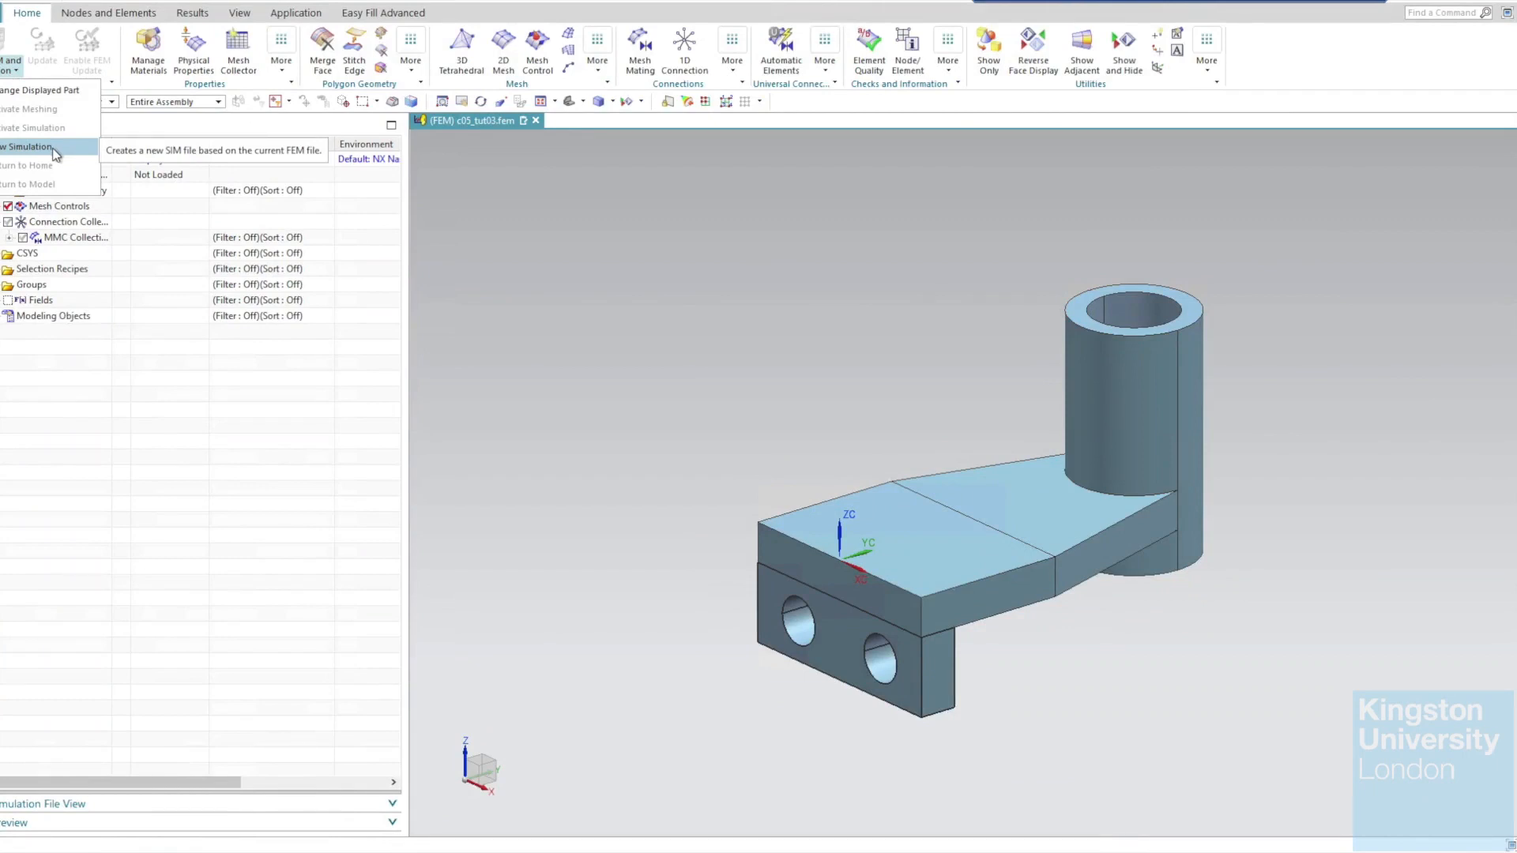
left_click(31, 147)
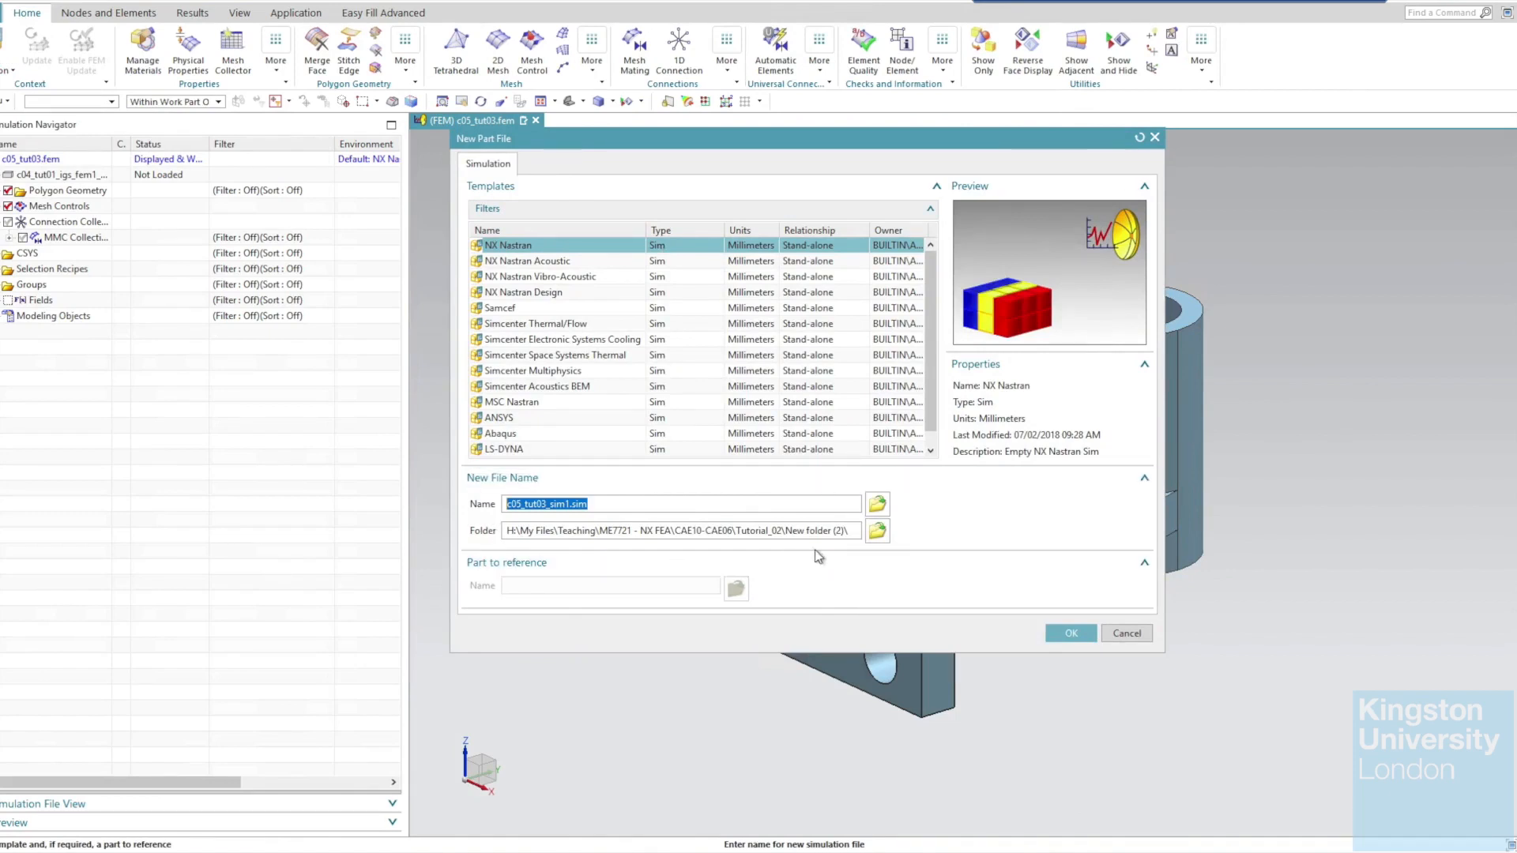
left_click(697, 532)
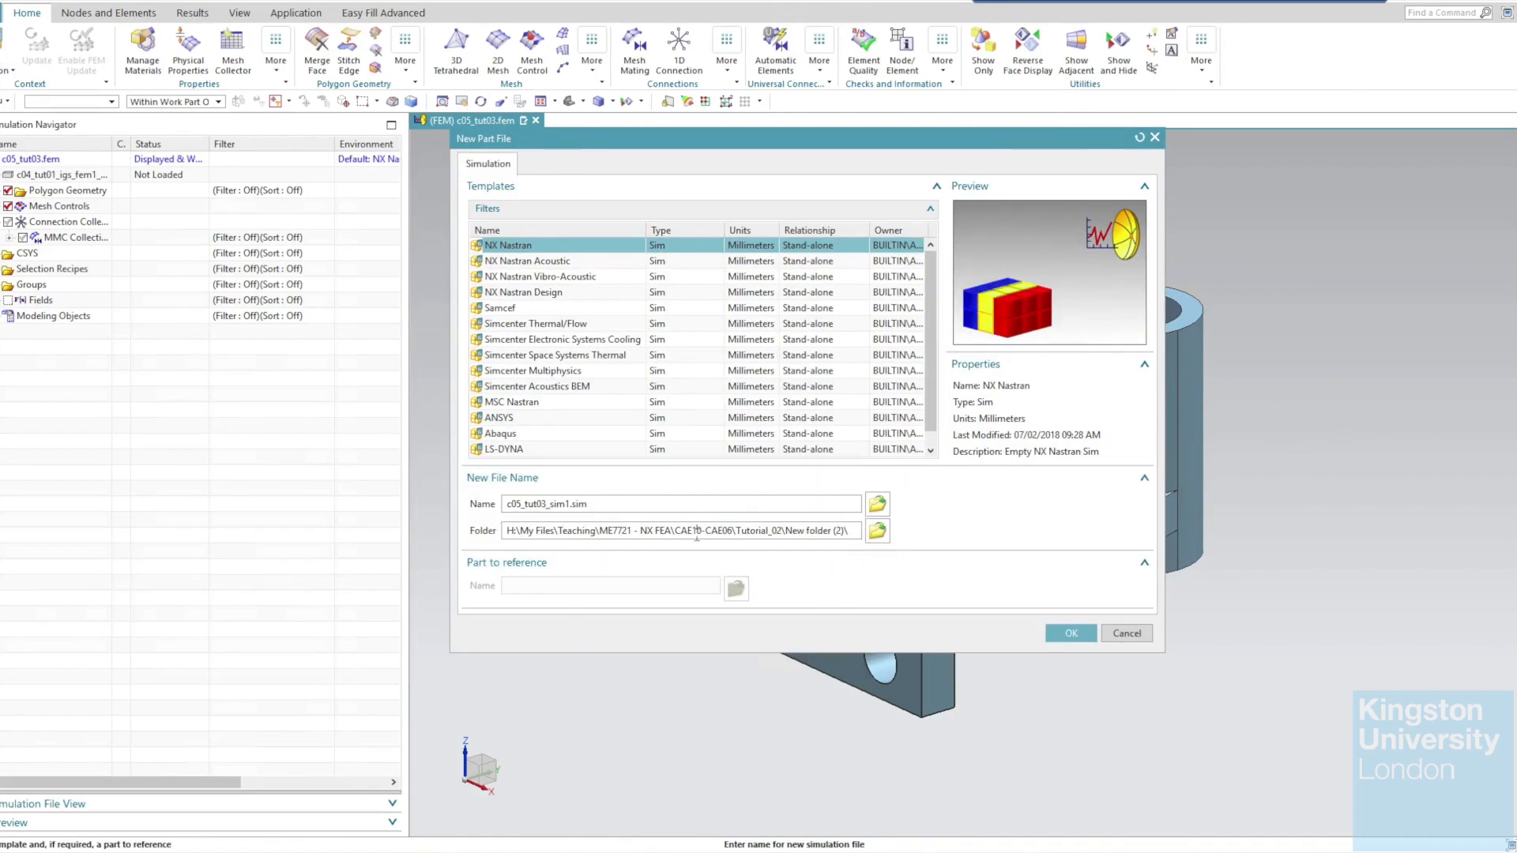
left_click(521, 249)
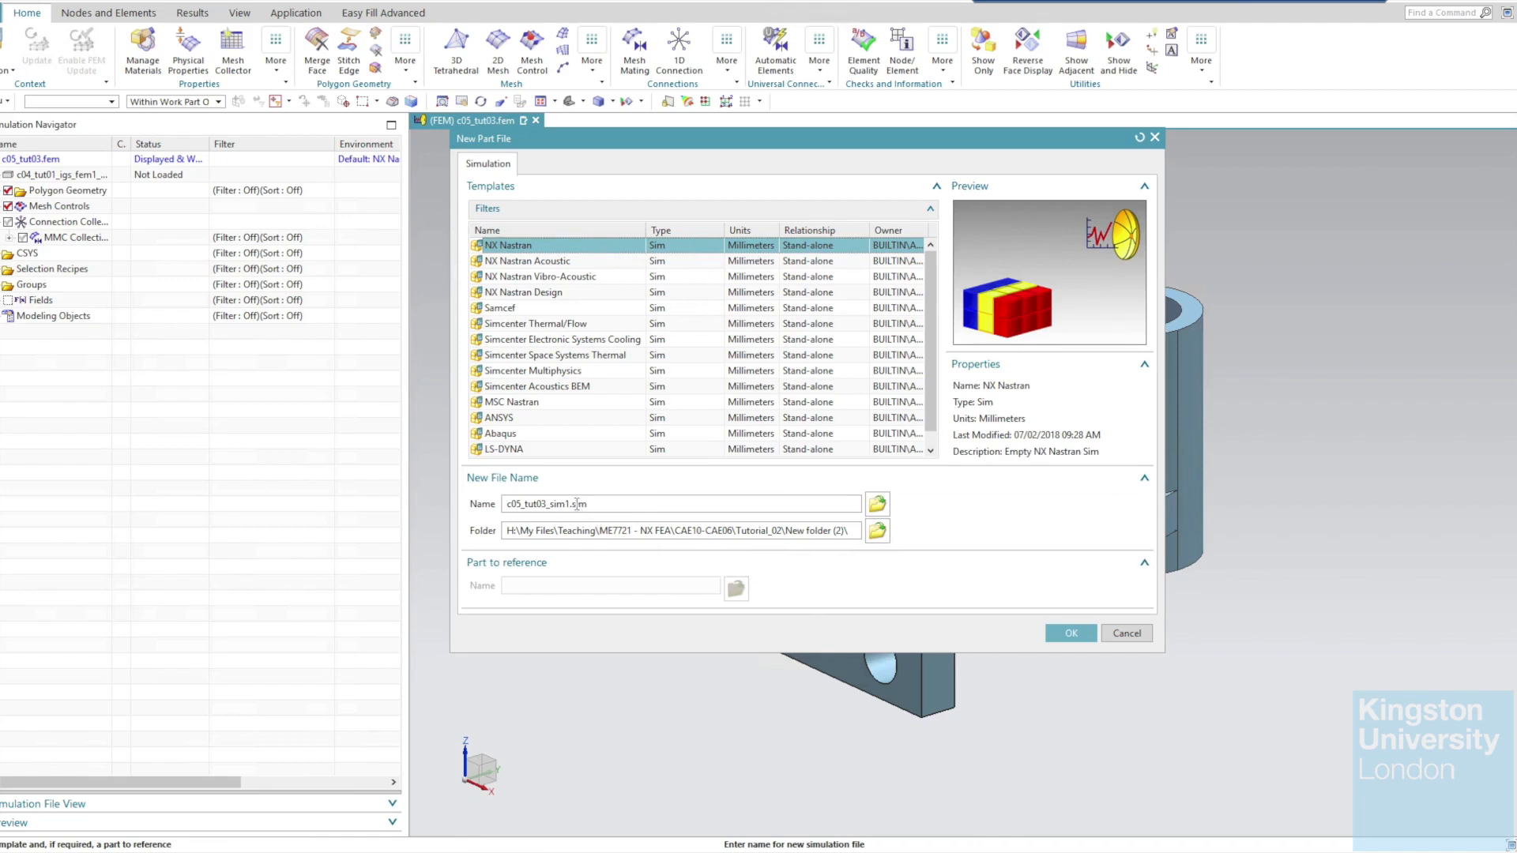
left_click(1062, 634)
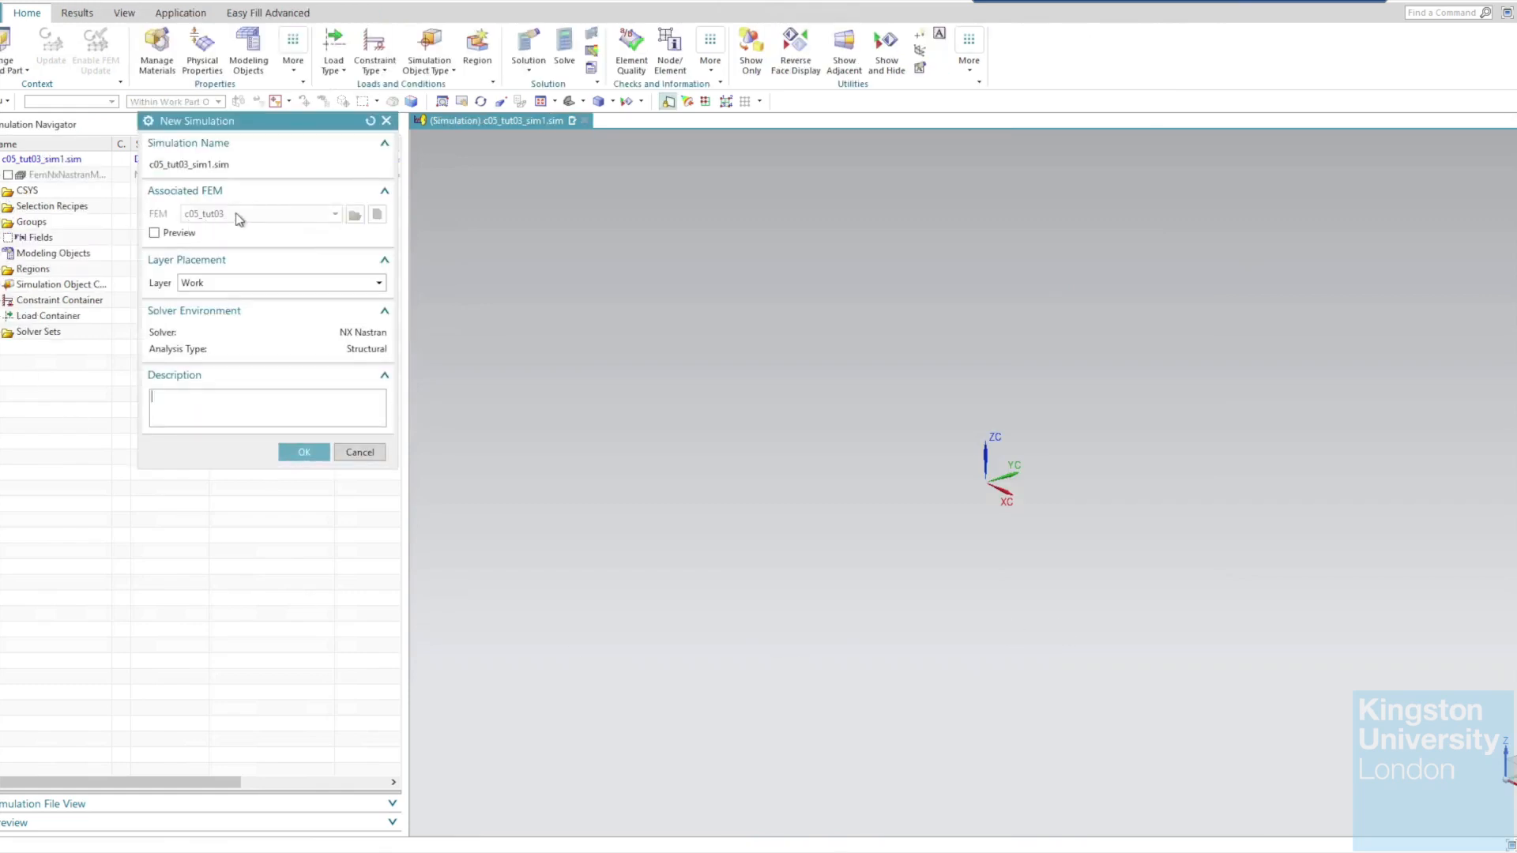
left_click(178, 234)
left_click(179, 236)
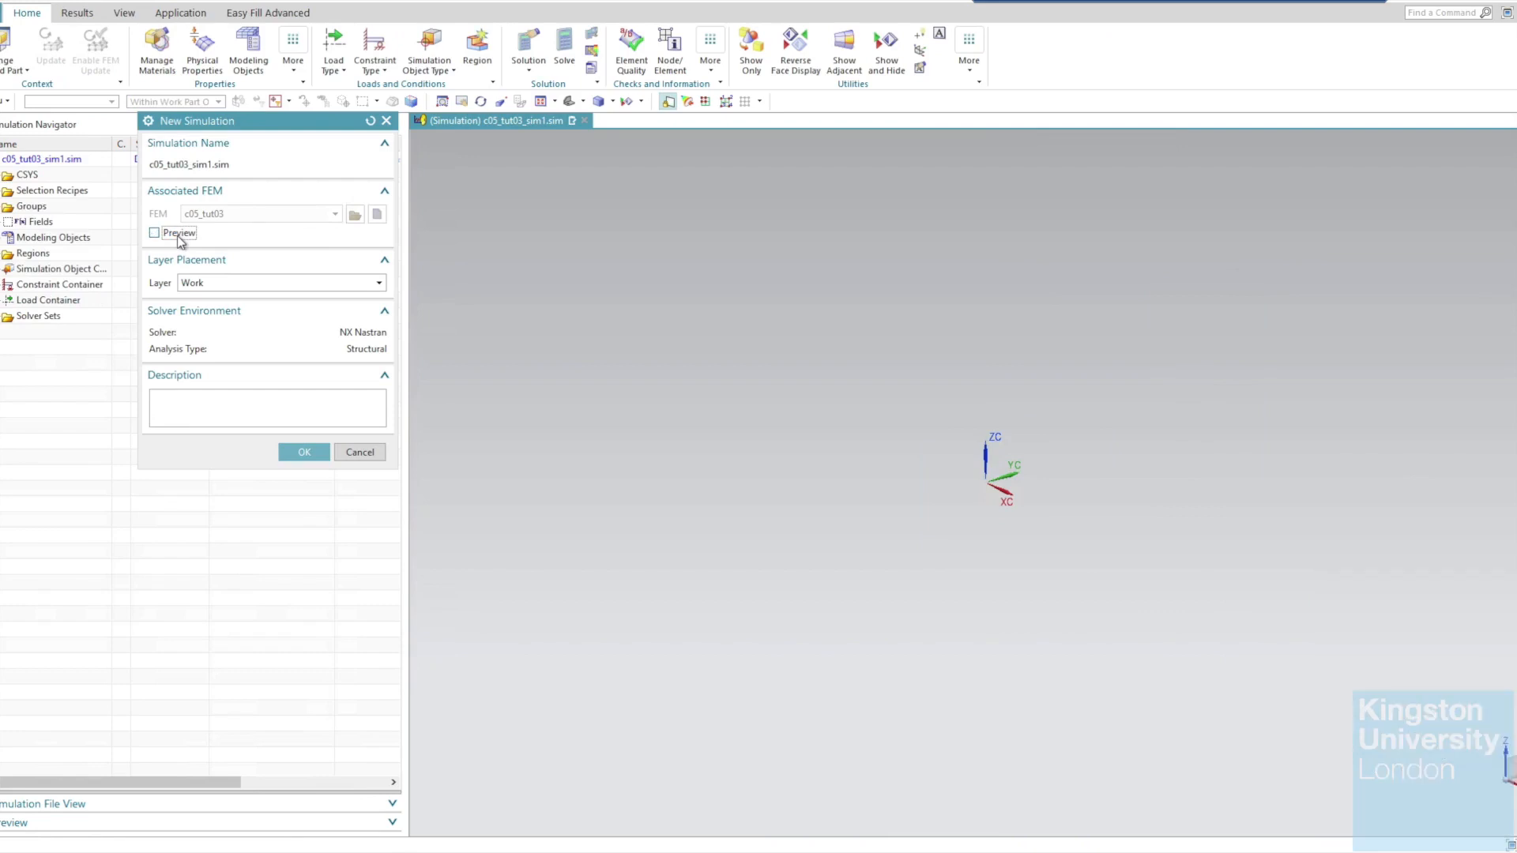
left_click(305, 452)
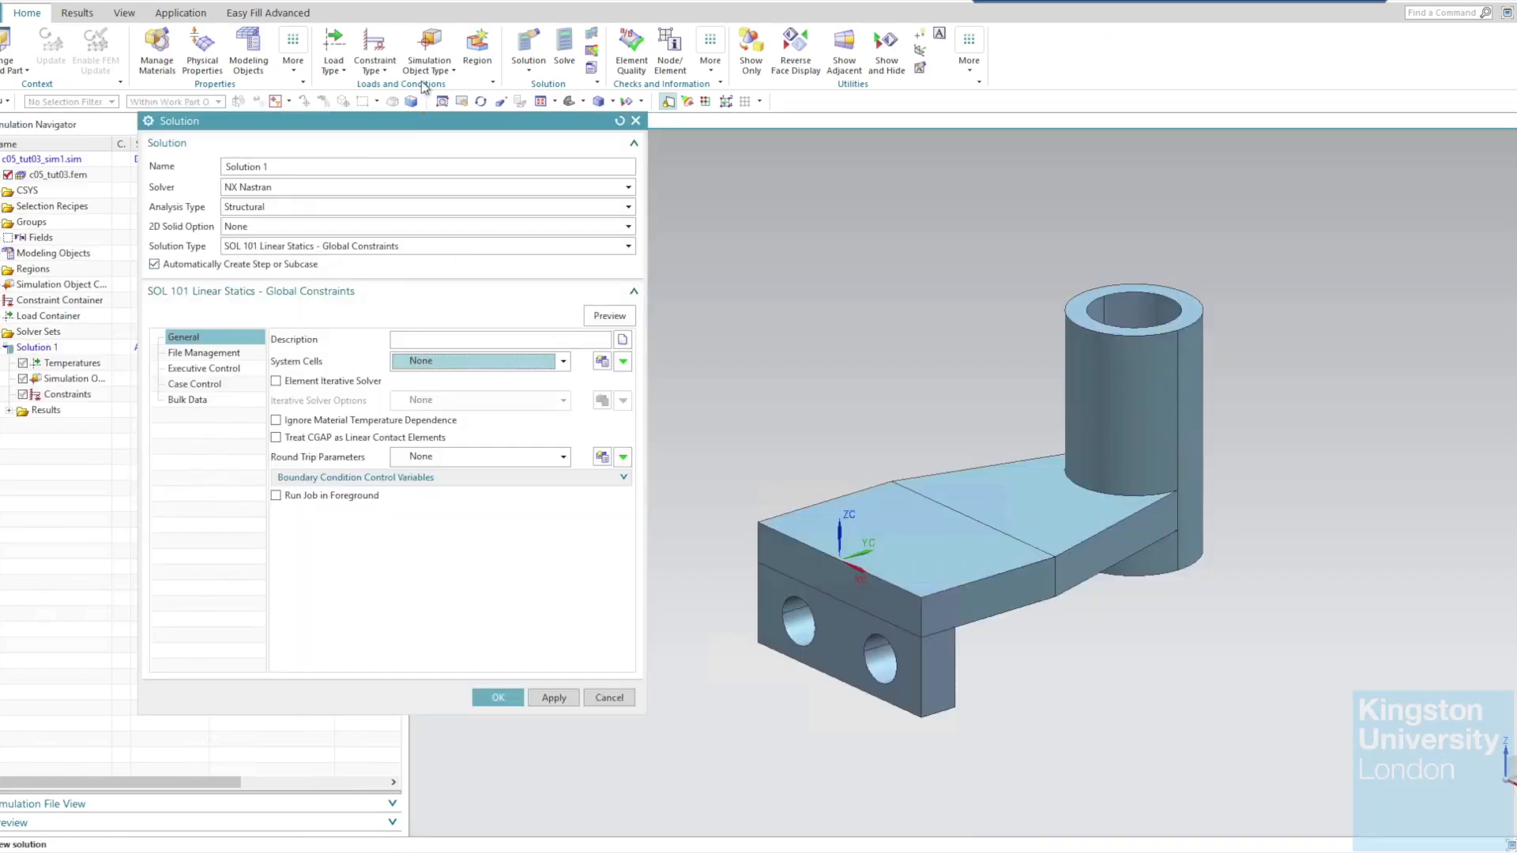
Create Solution 1 with the NX Nastran solver, Structural analysis type and SOL 101 Linear Statics - Global Constraints.
left_click(265, 190)
left_click(265, 193)
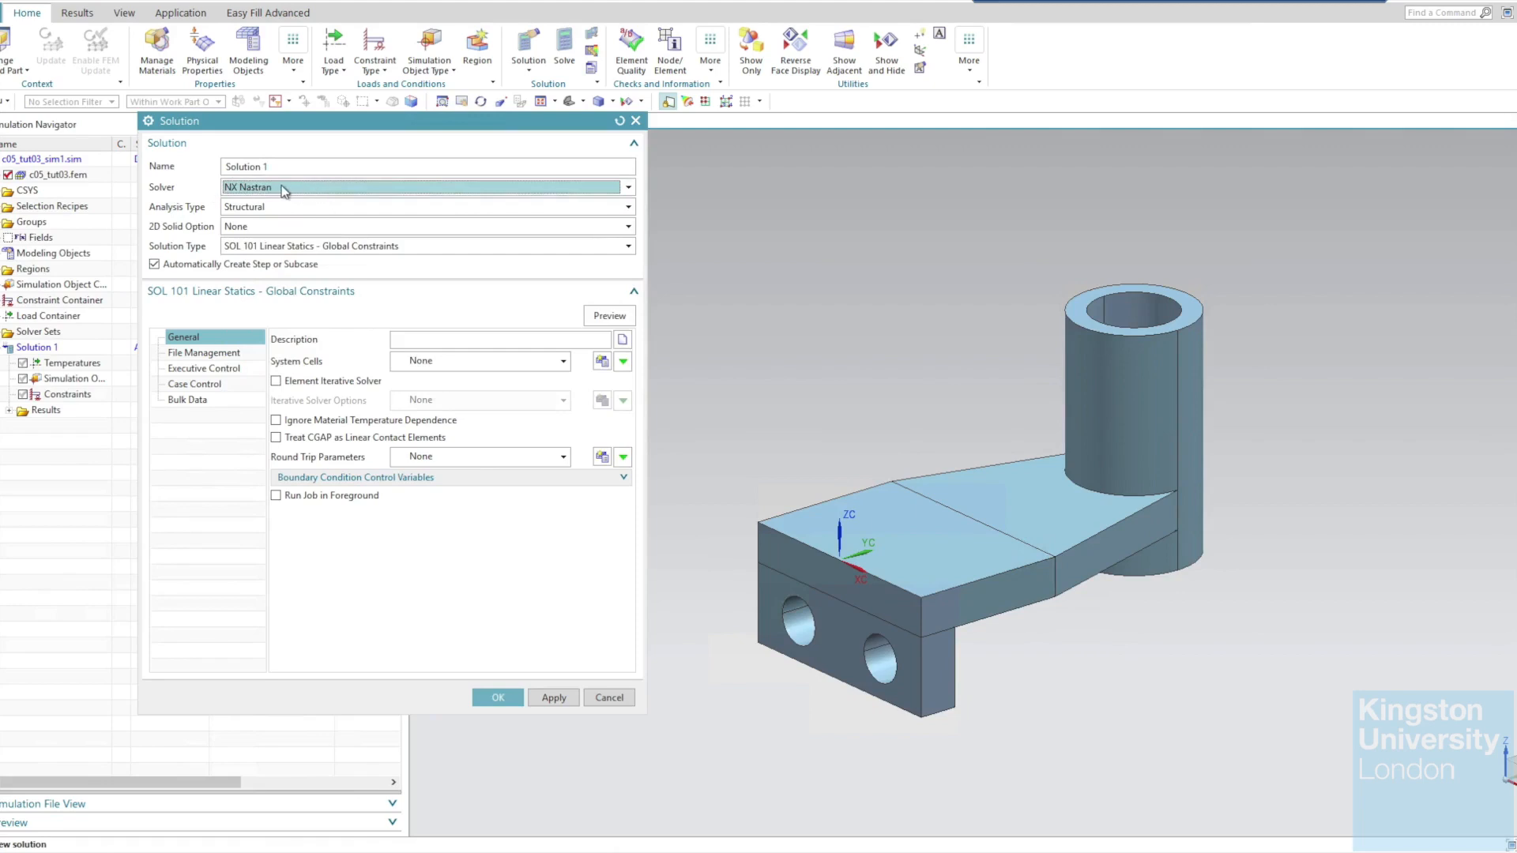
left_click(304, 208)
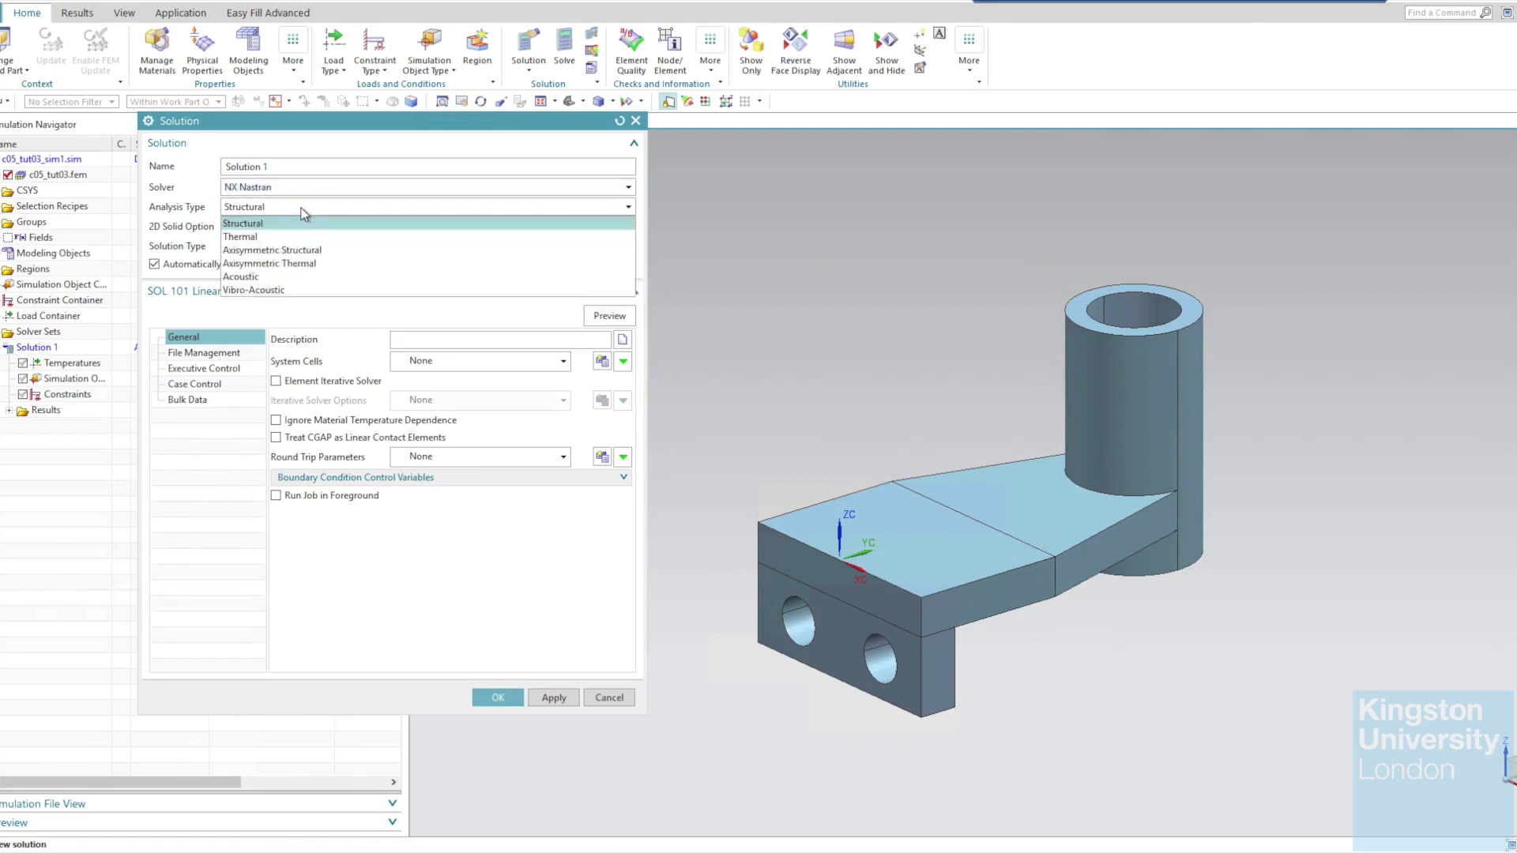
left_click(331, 209)
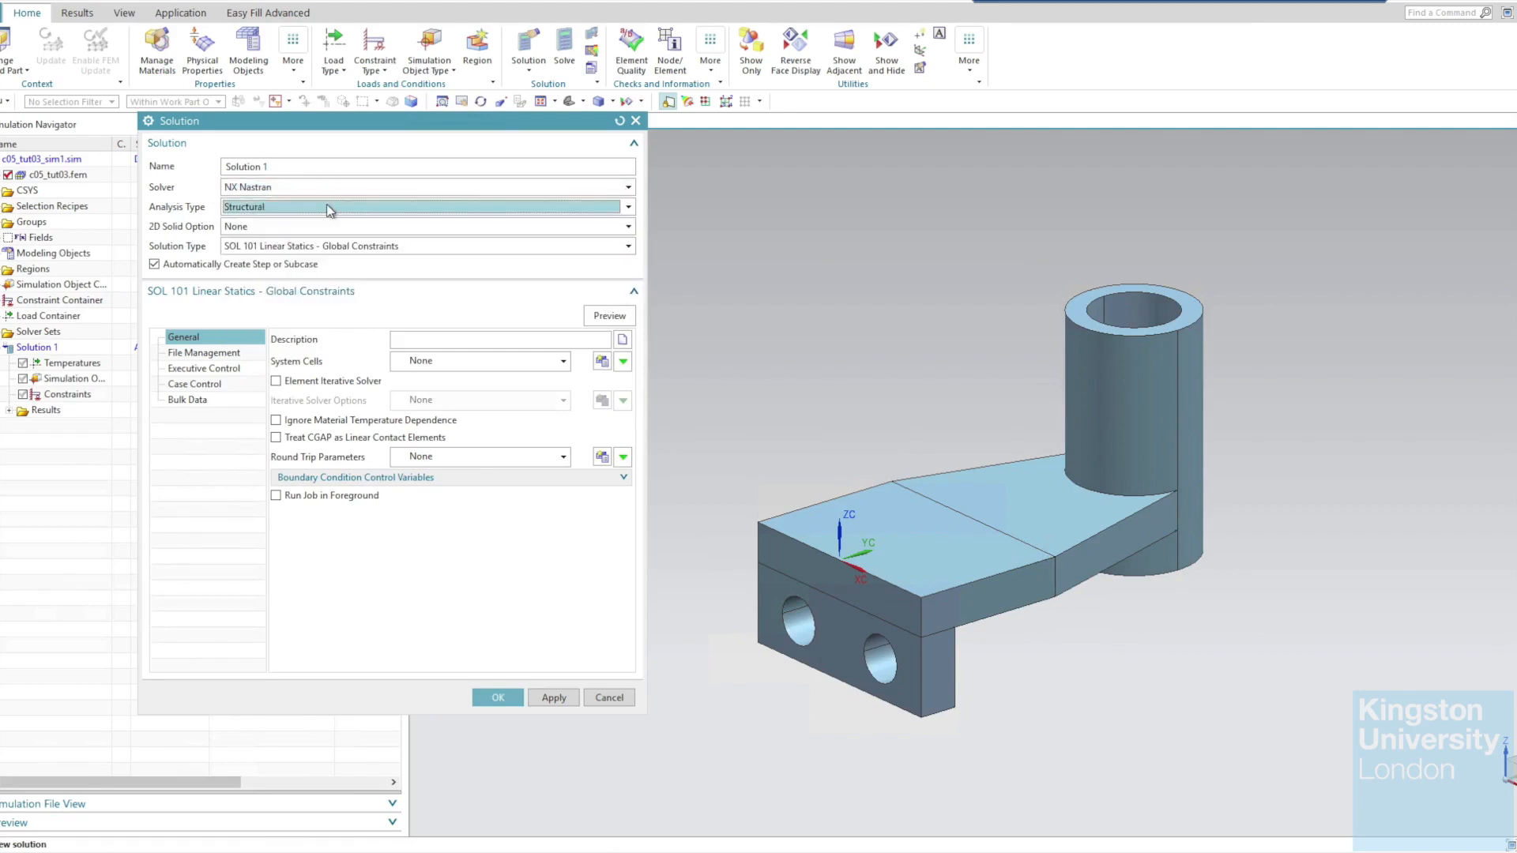
left_click(309, 247)
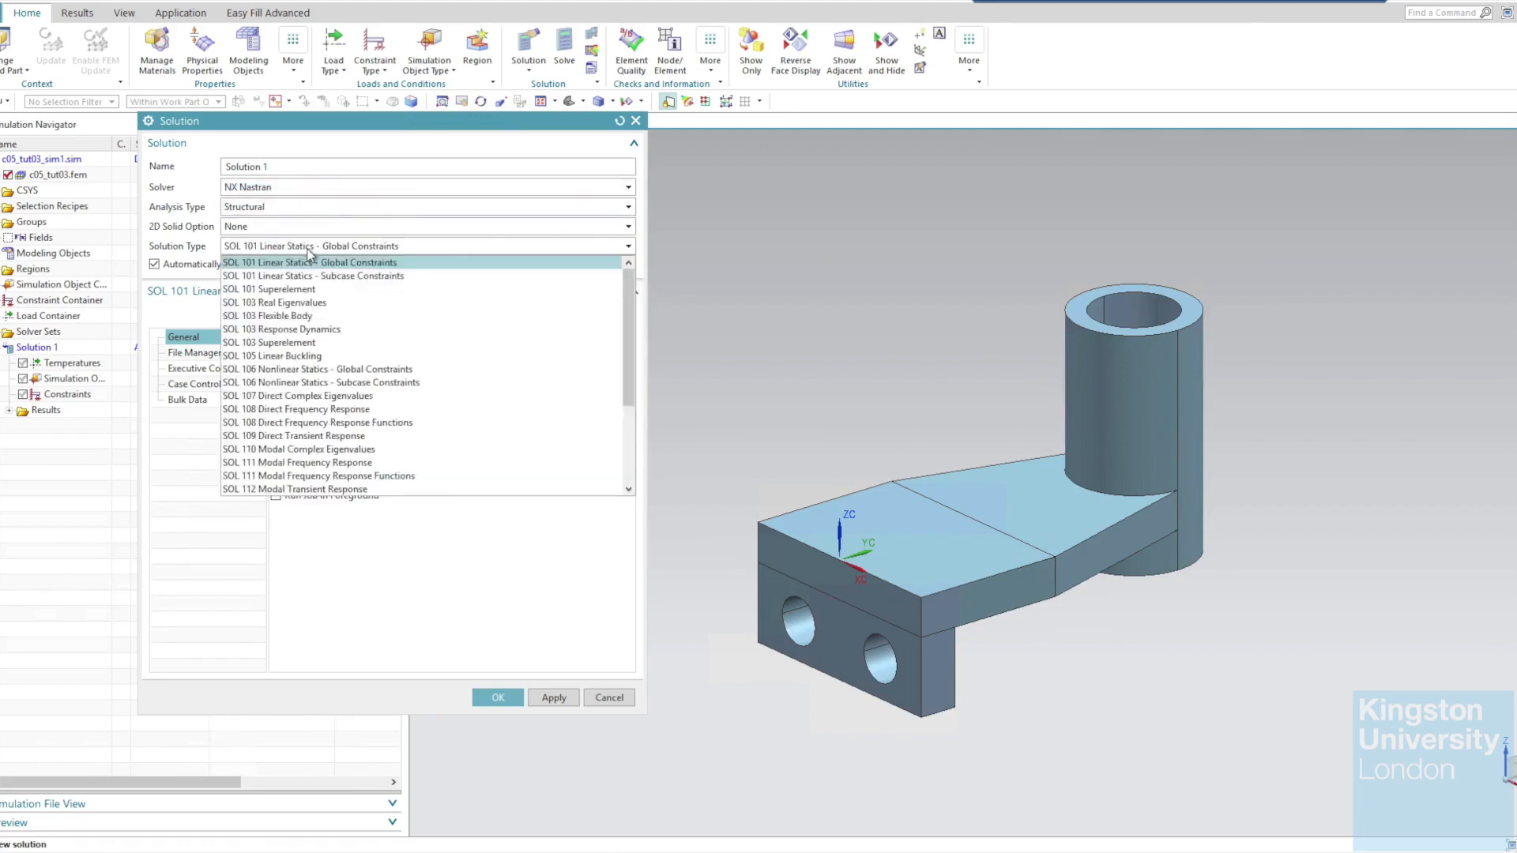
left_click(439, 263)
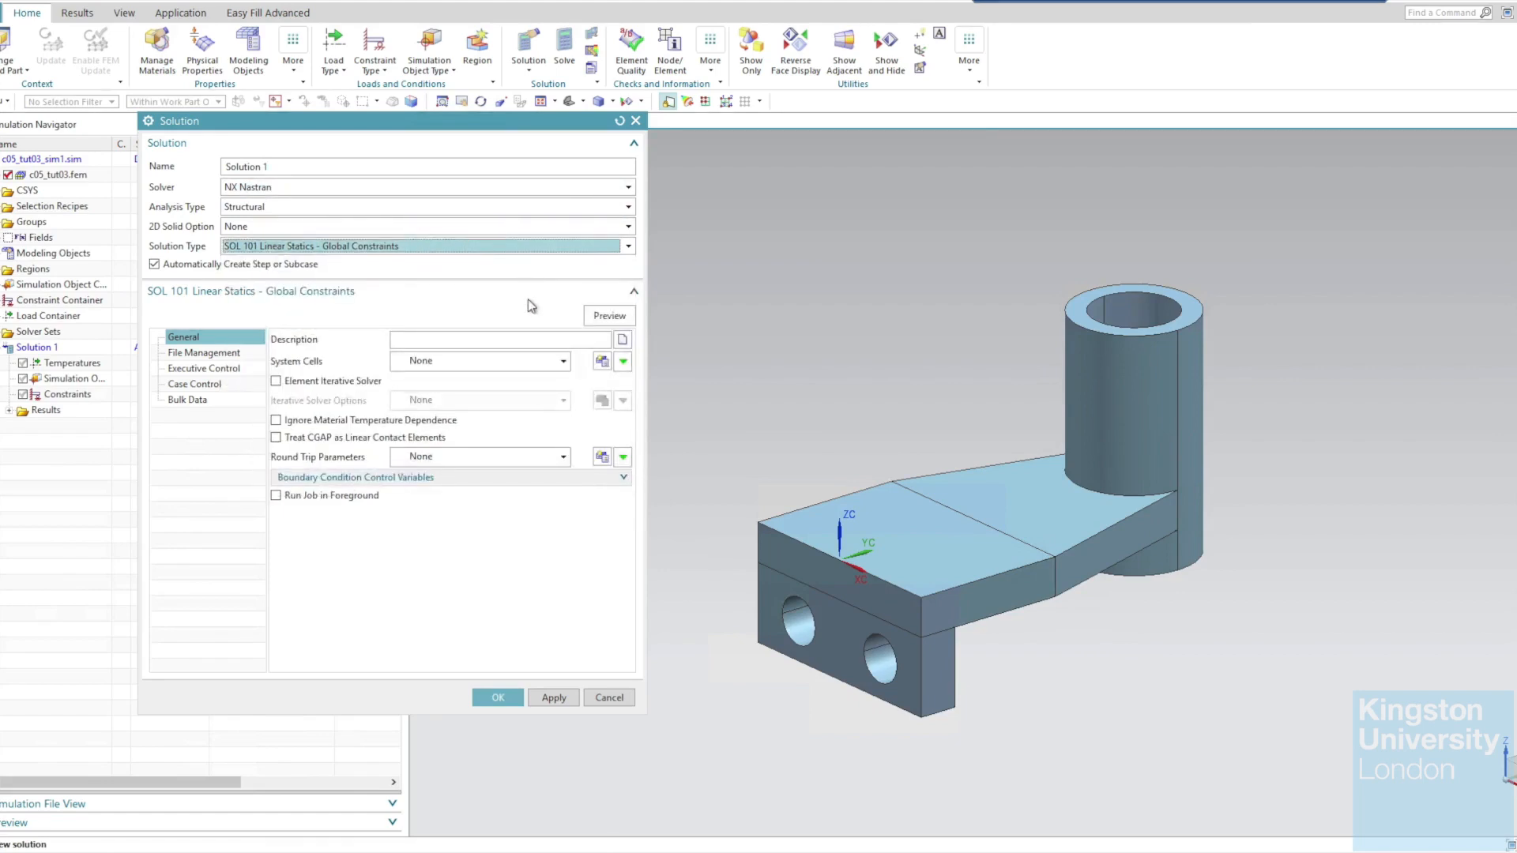
left_click(510, 697)
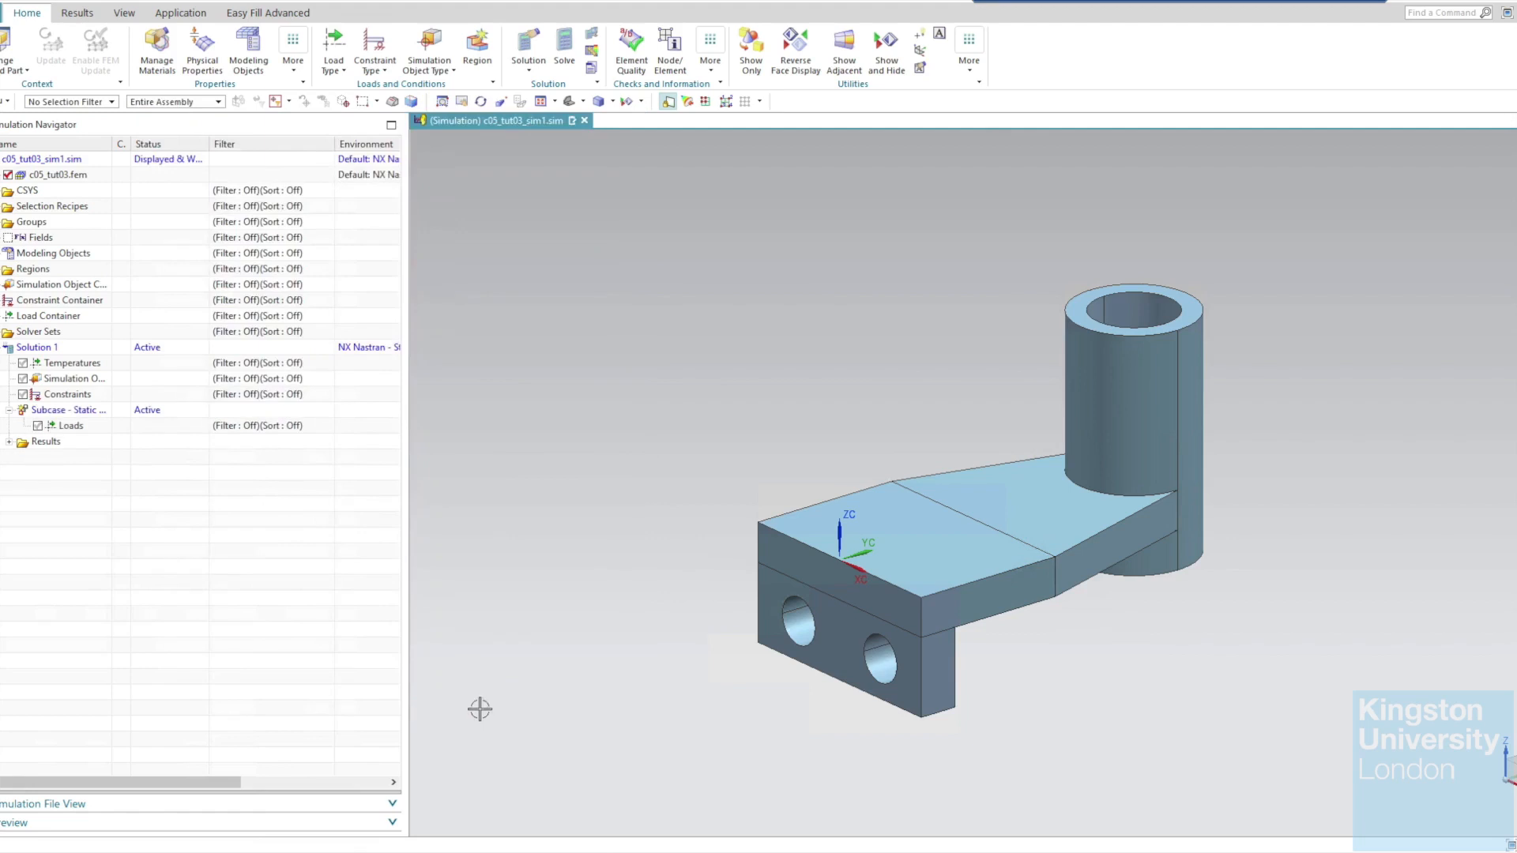
Display the c05_tut03 FEM and create a CHEXA(8) 3D Swept Mesh on the cylinder from its upper annular face to its lower one.
left_click(178, 804)
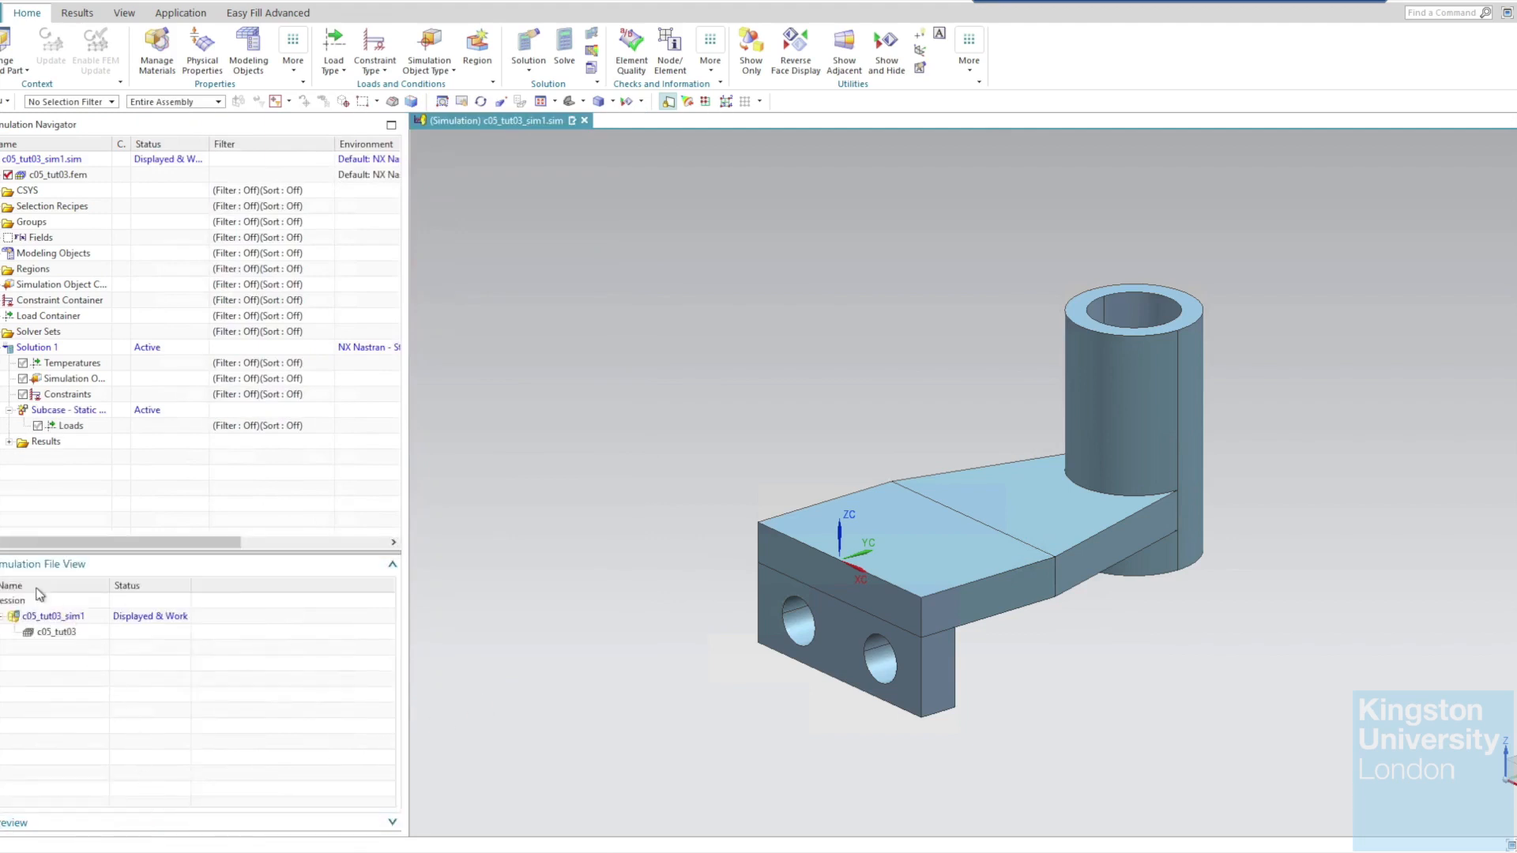
double_click(59, 633)
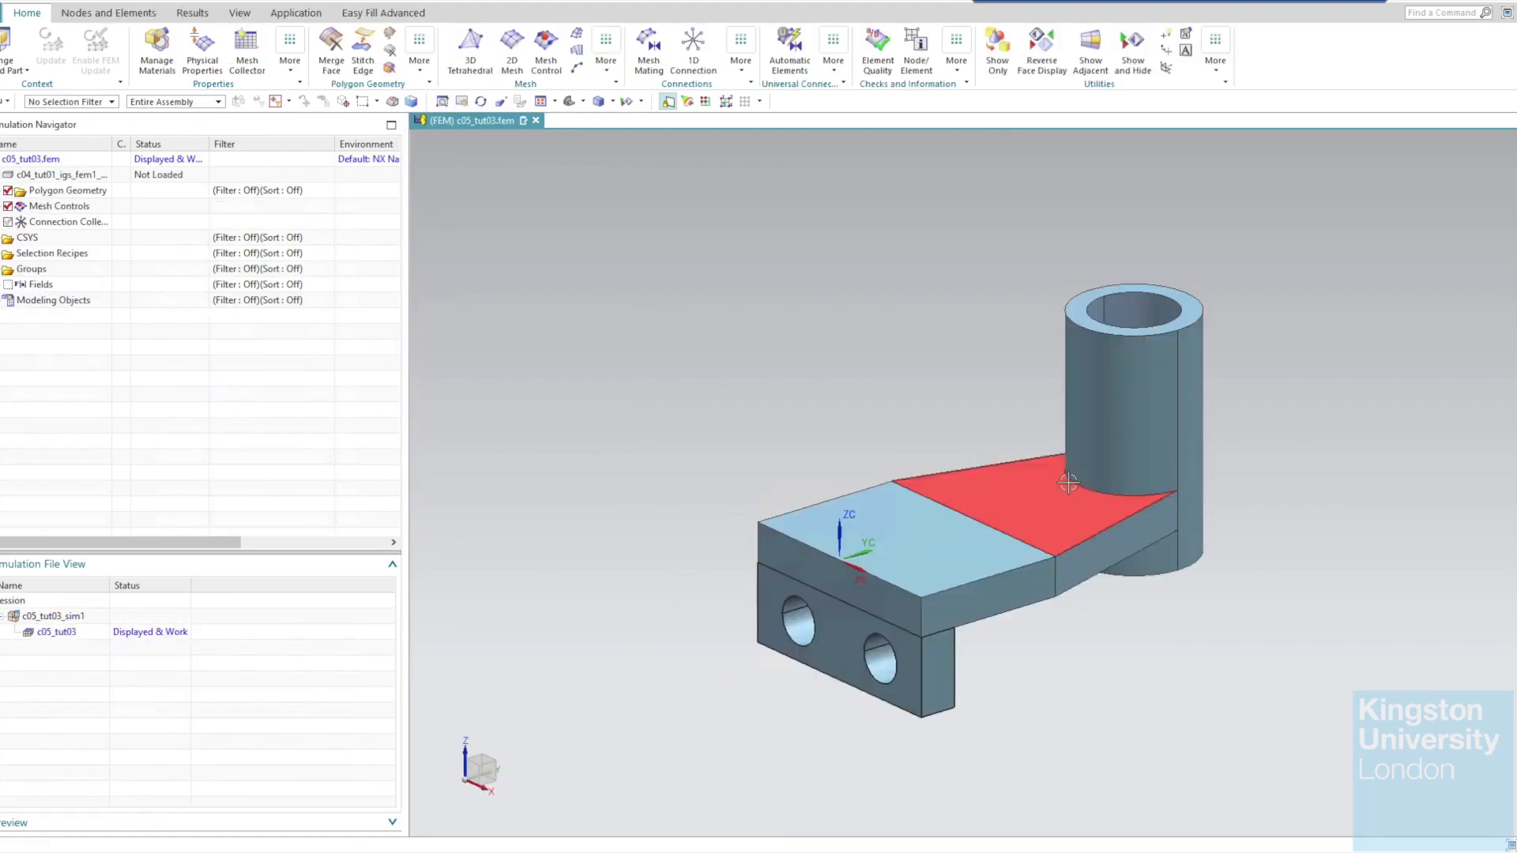
left_click(605, 64)
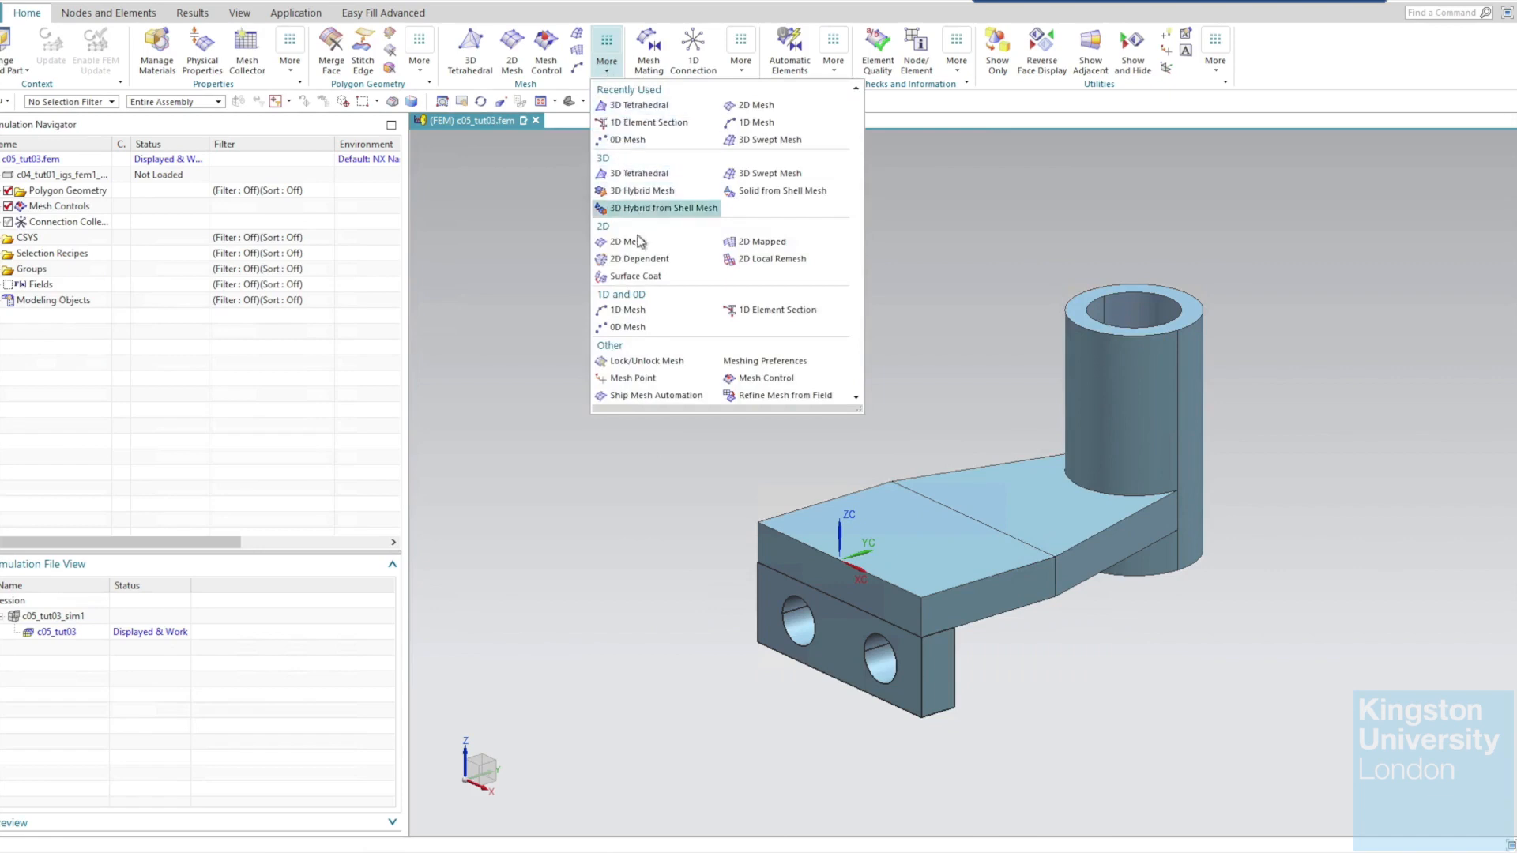
left_click(799, 175)
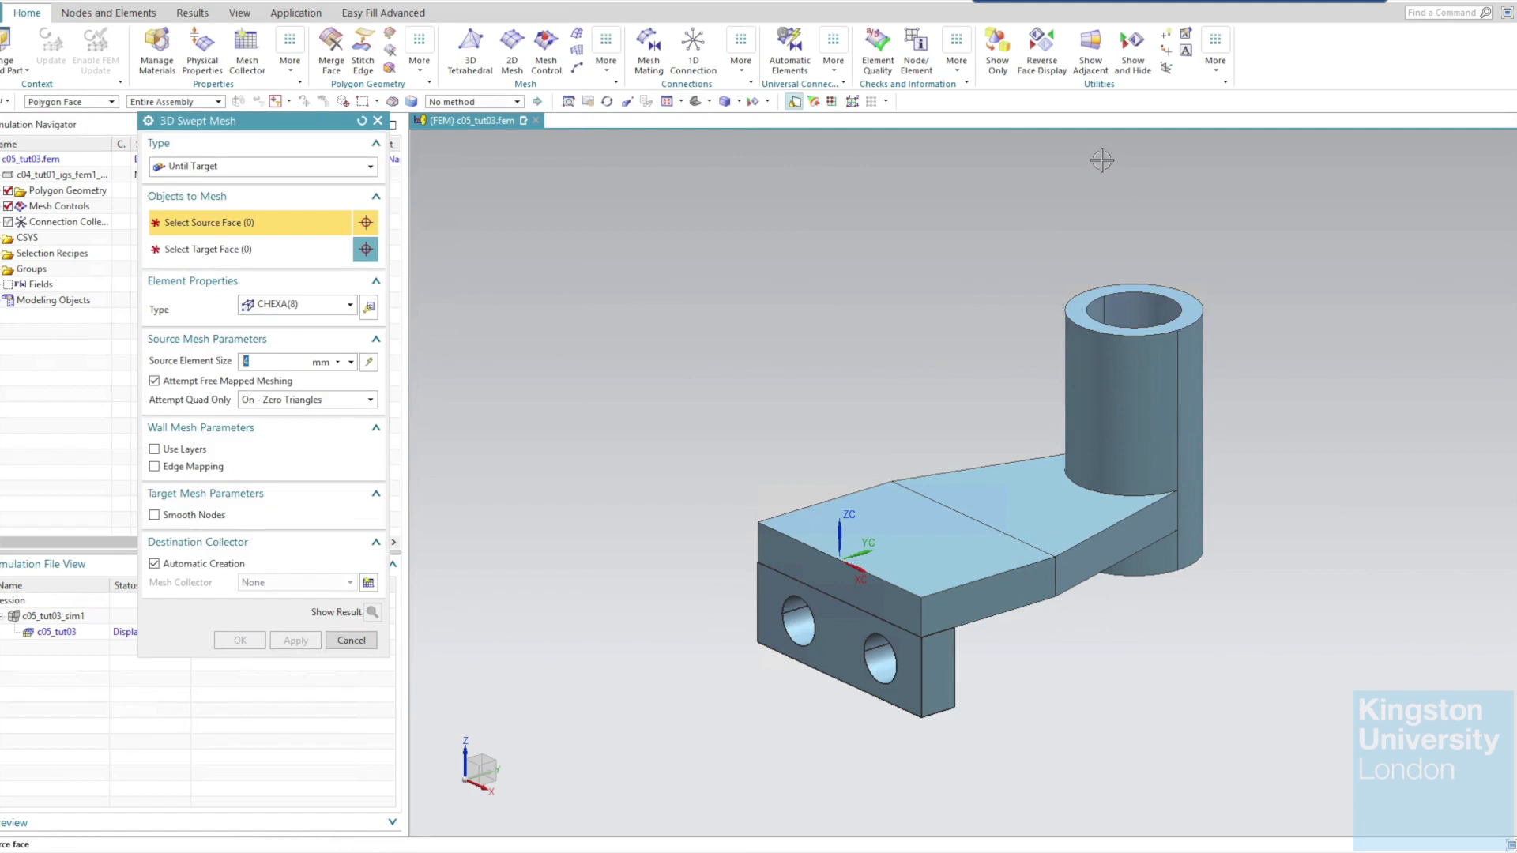
left_click(1166, 284)
left_click(249, 251)
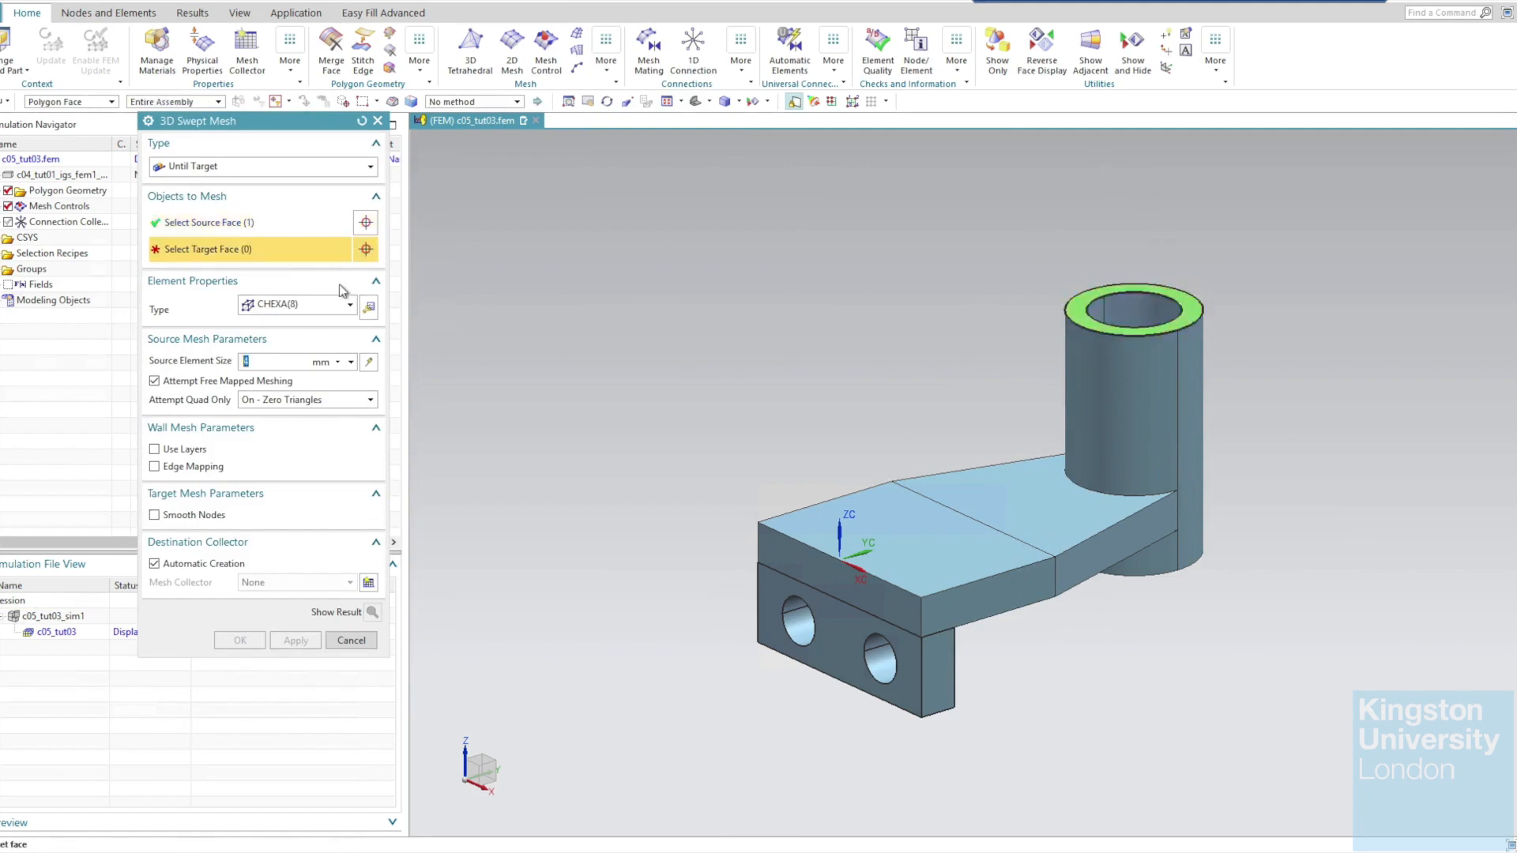
middle_click_drag(1382, 366, 1378, 288)
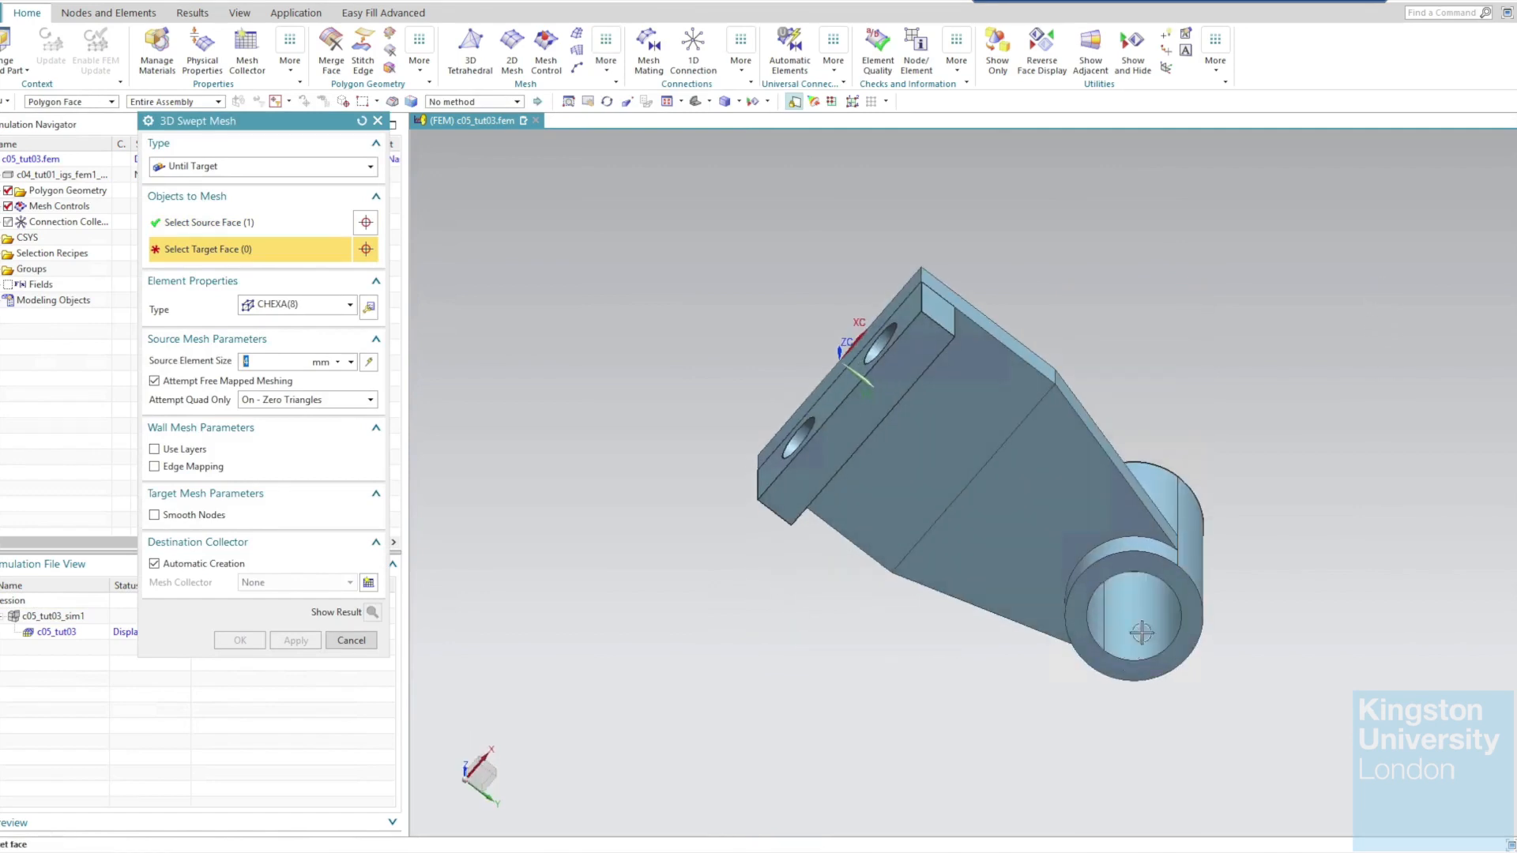
left_click(1185, 587)
middle_click_drag(1460, 292, 1437, 422)
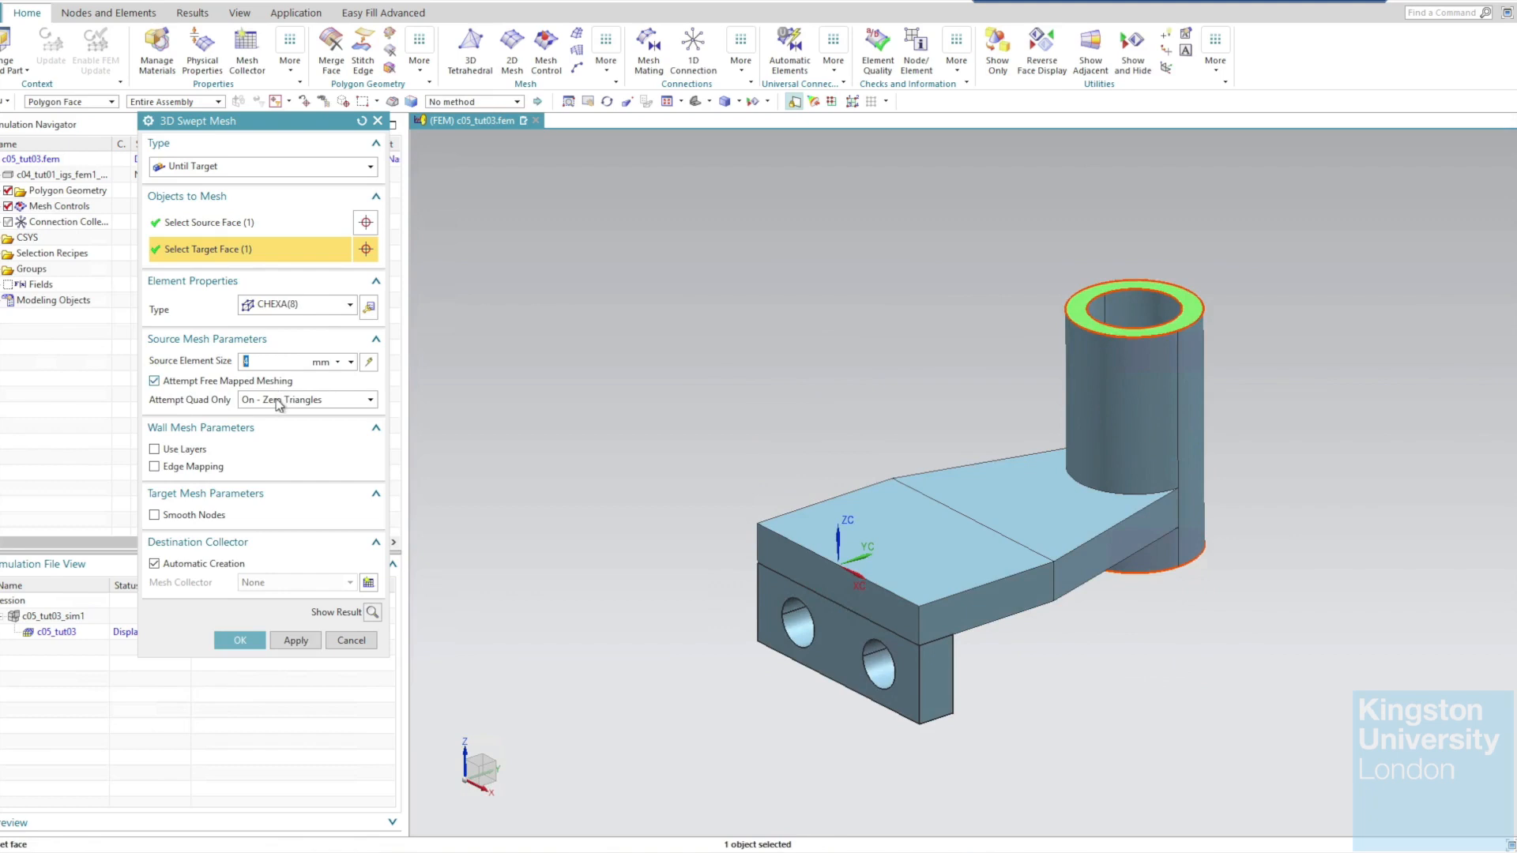
left_click(239, 640)
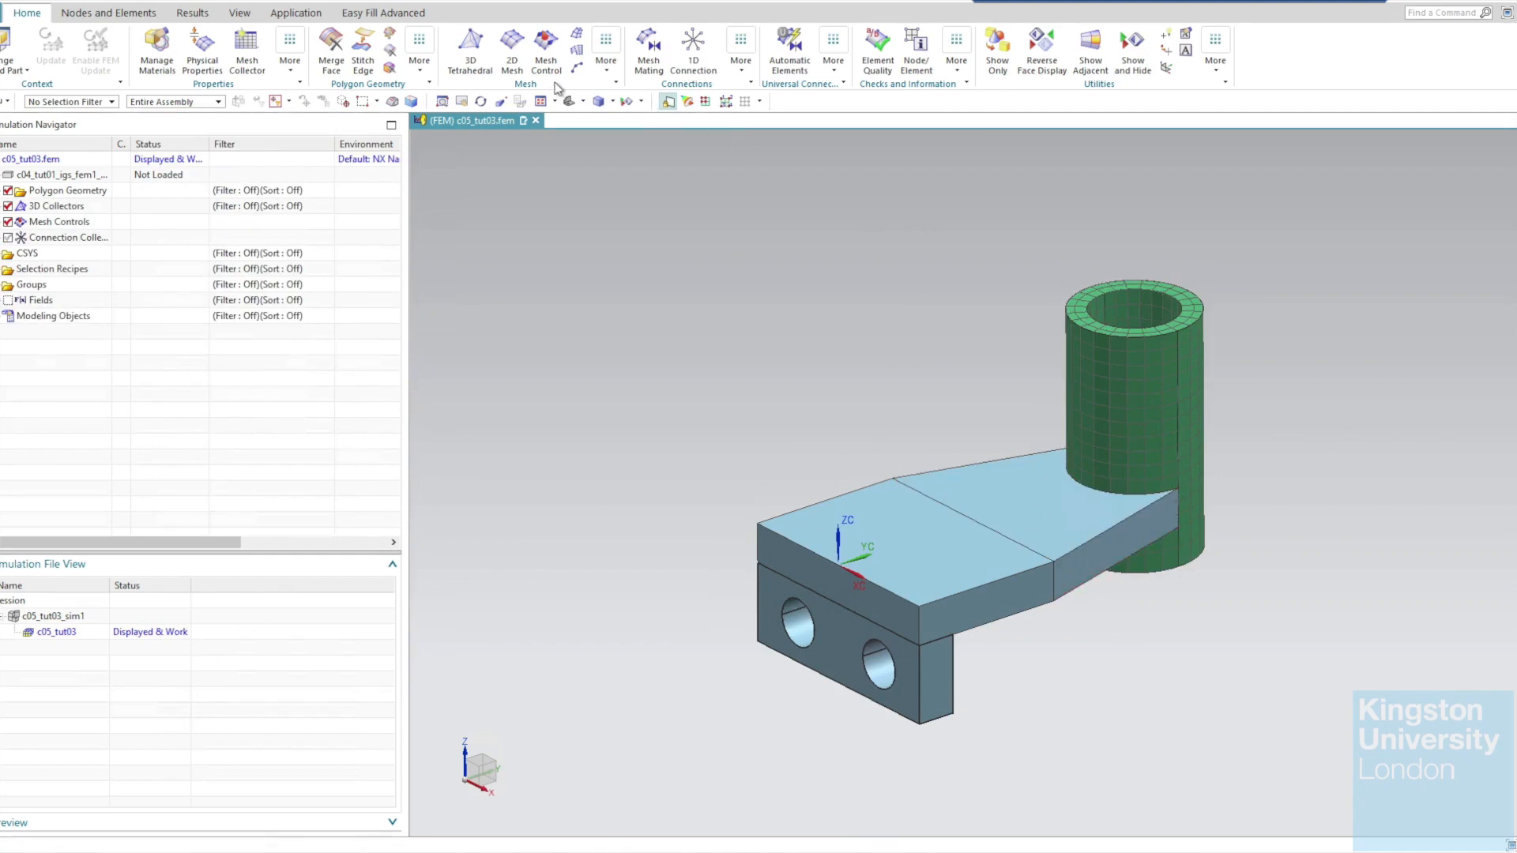
Create a CHEXA(8) 3D Swept Mesh on the tapered plate section beside the cylinder, from its upper face until its underside.
left_click(606, 49)
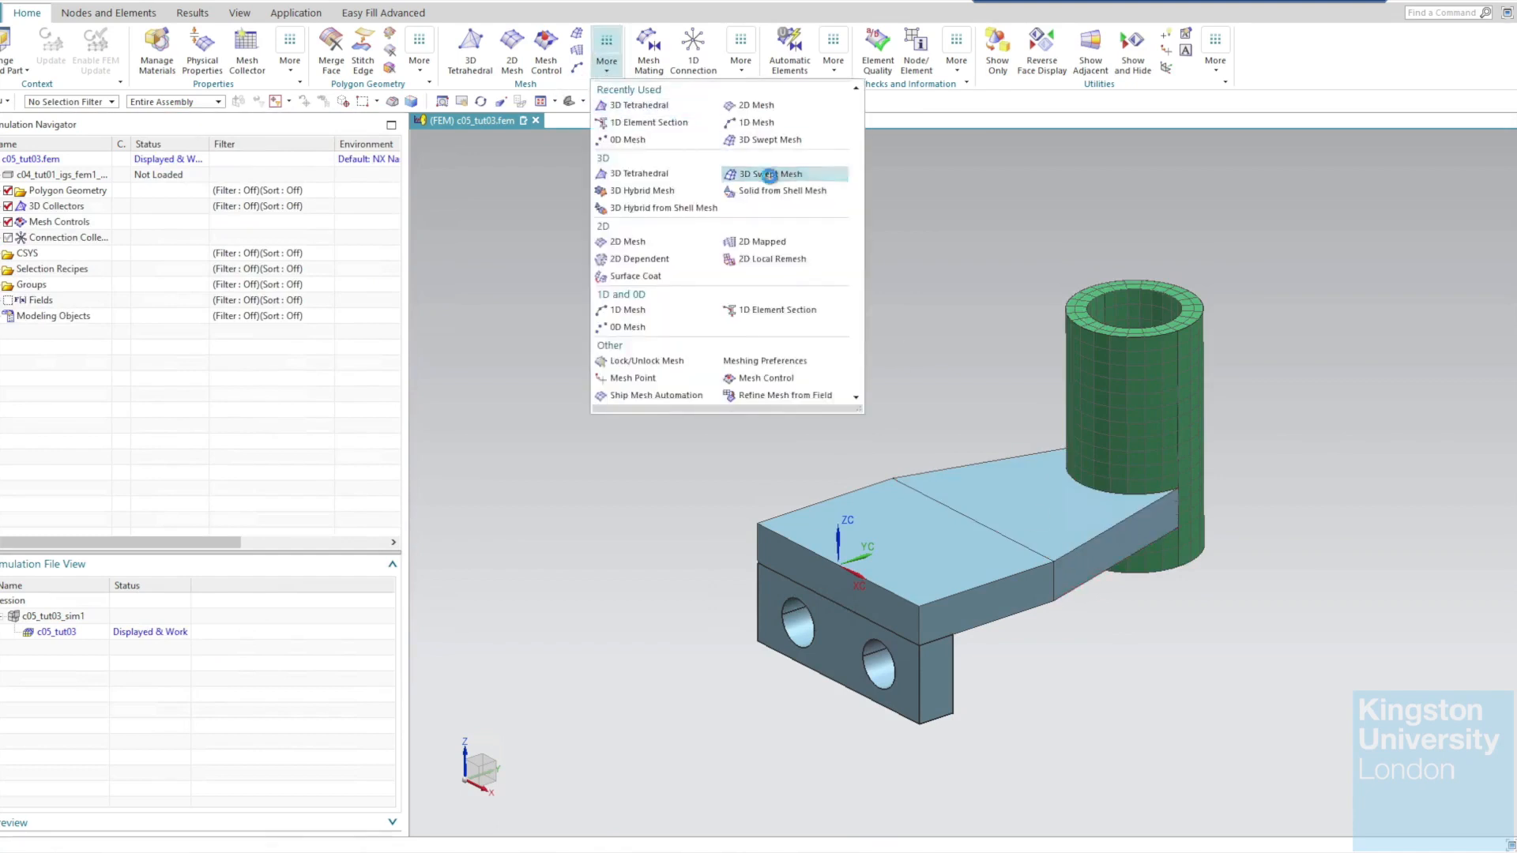
left_click(769, 176)
left_click(1019, 514)
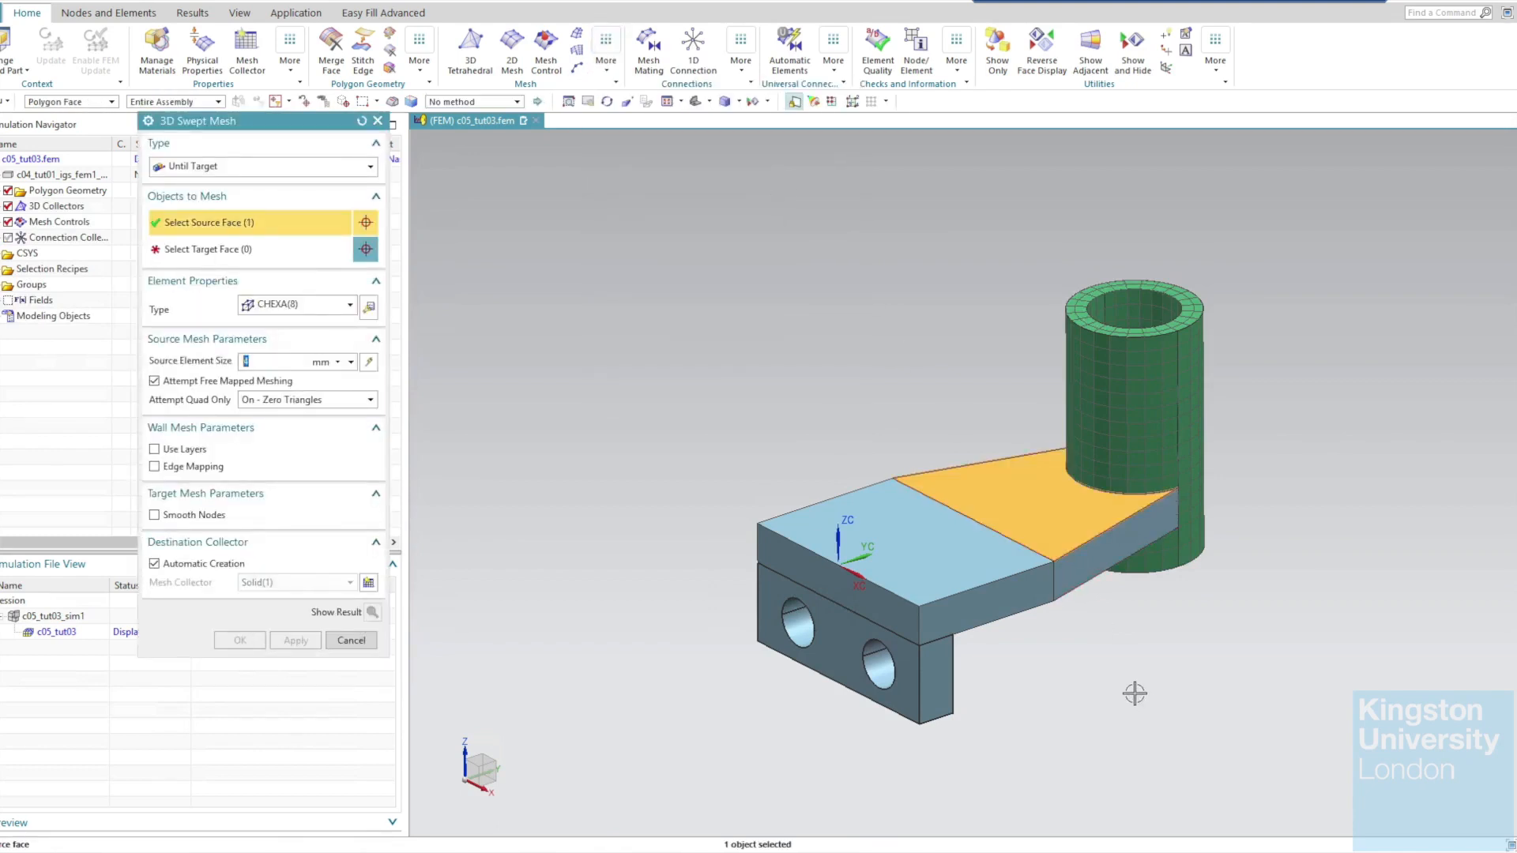
middle_click_drag(1134, 693, 1027, 506)
left_click(999, 486)
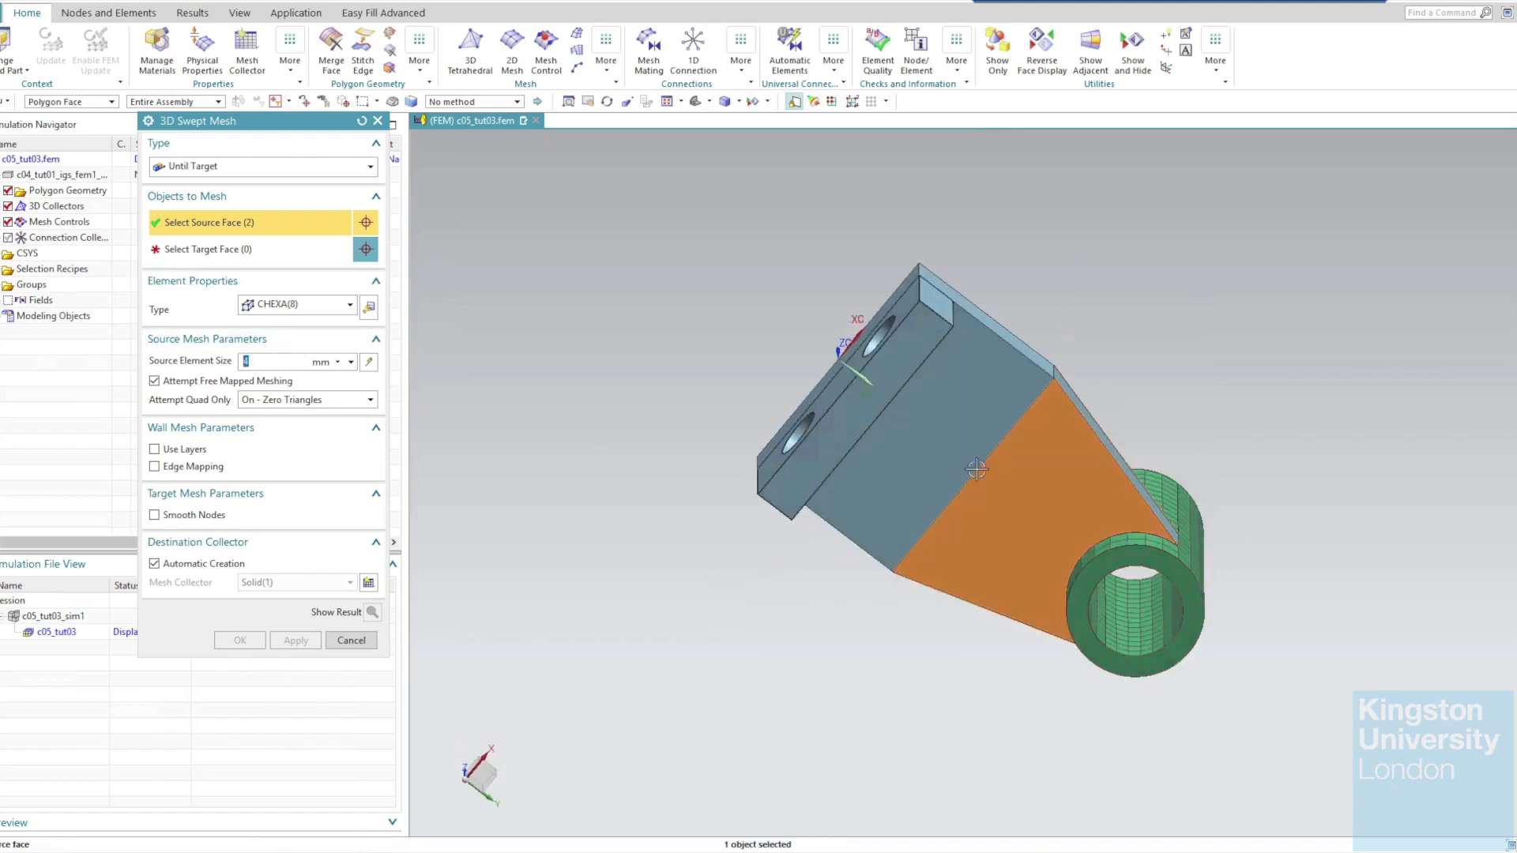
left_click(1048, 472, "shift")
left_click(253, 252)
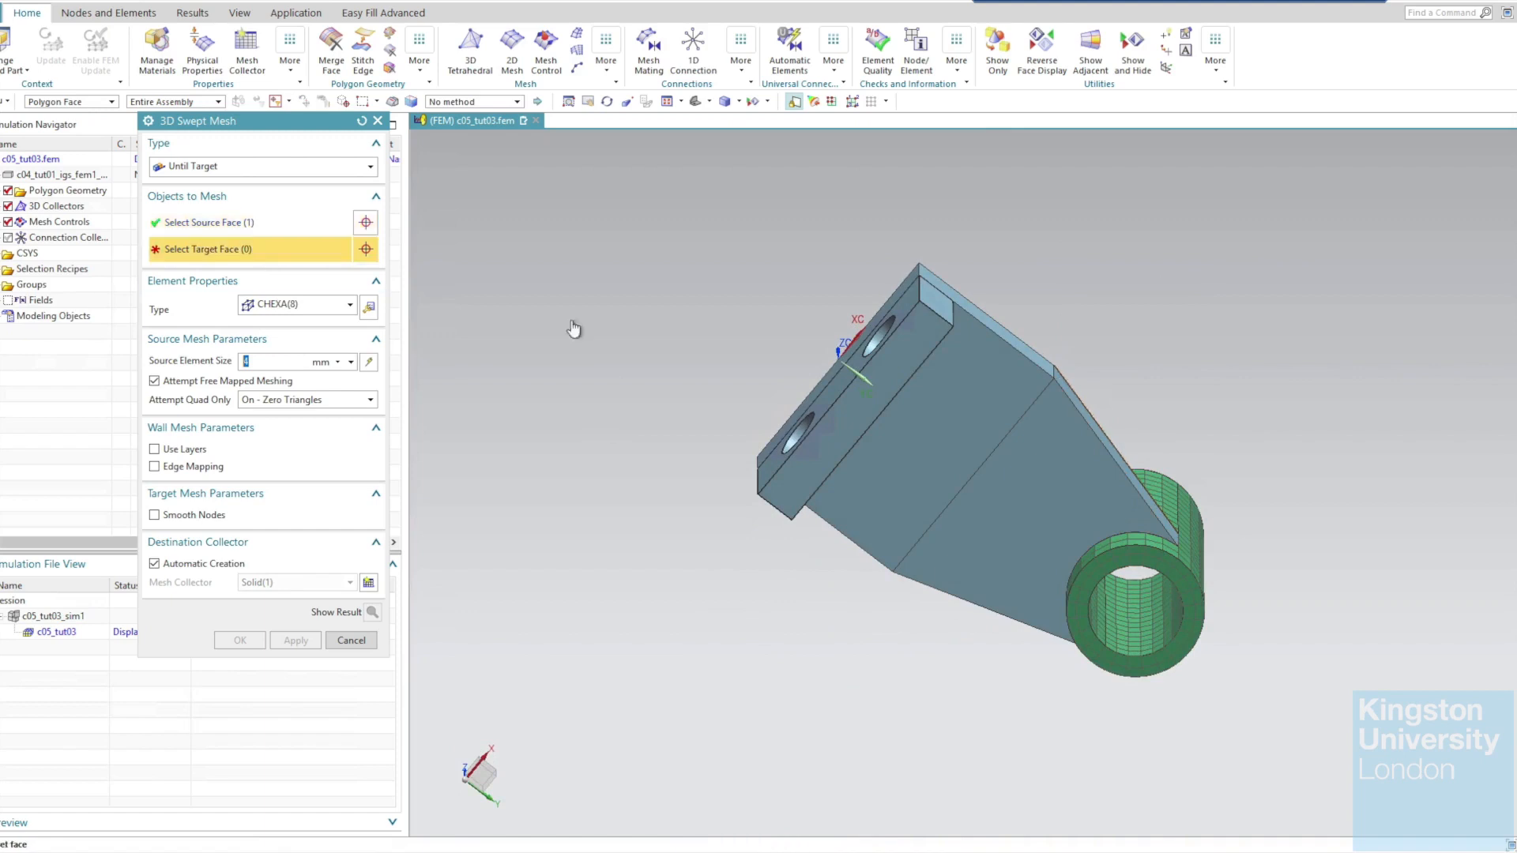
left_click(1041, 460)
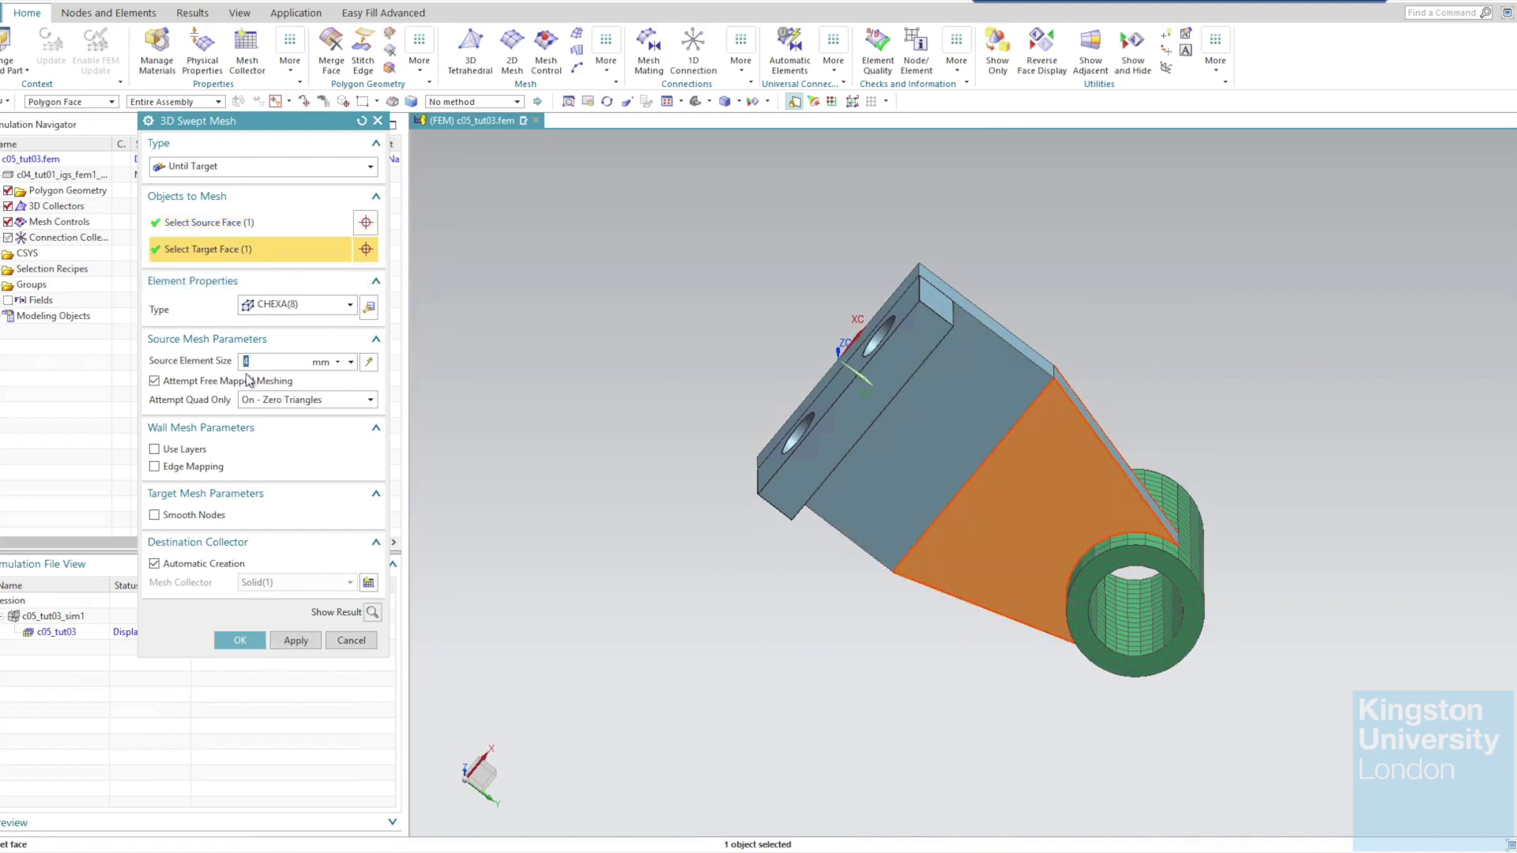
middle_click_drag(637, 324, 629, 460)
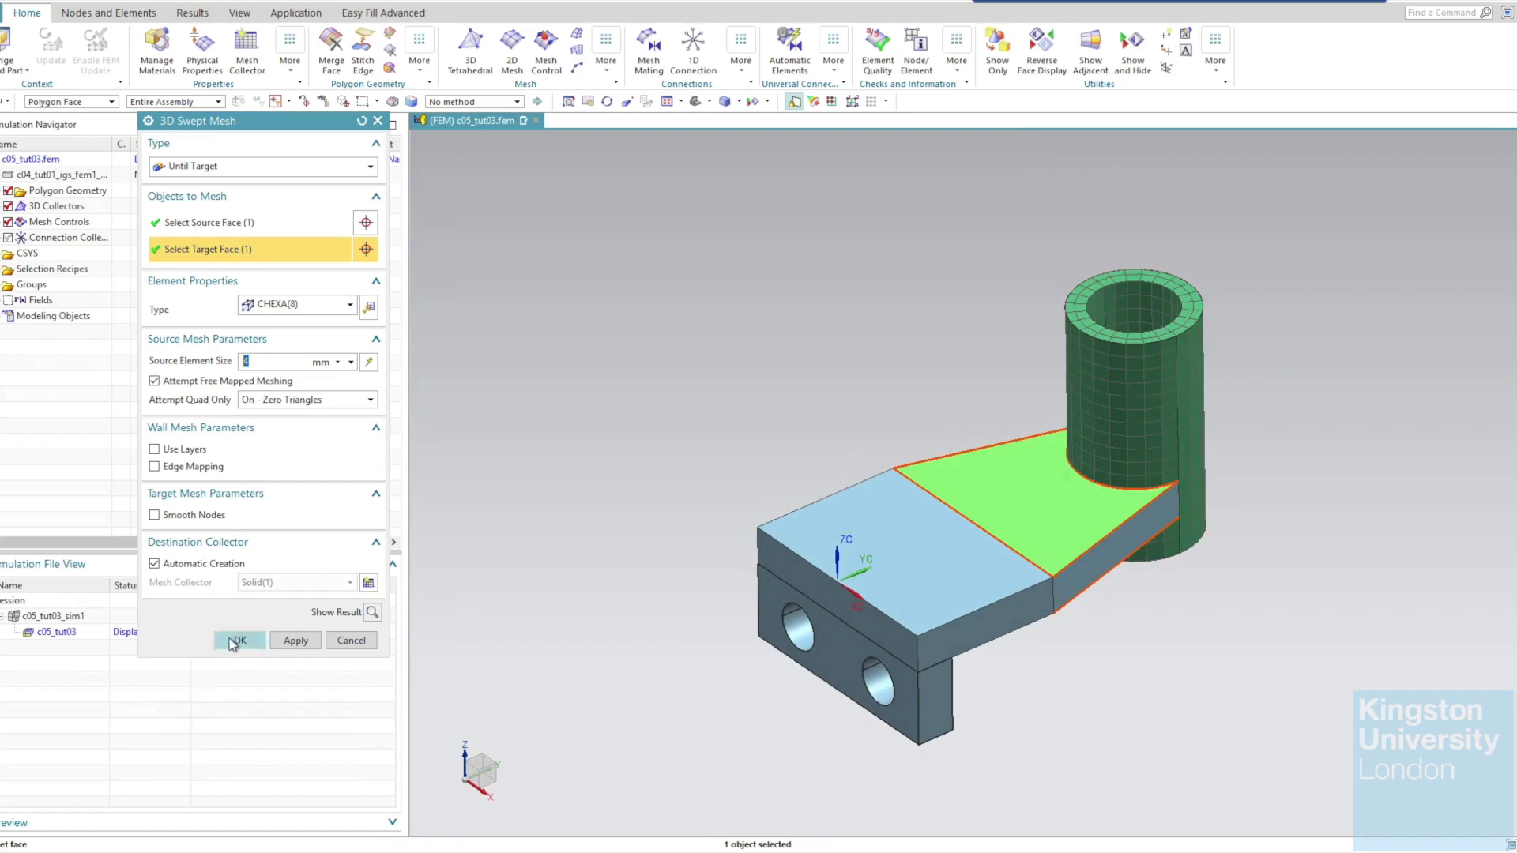
left_click(236, 641)
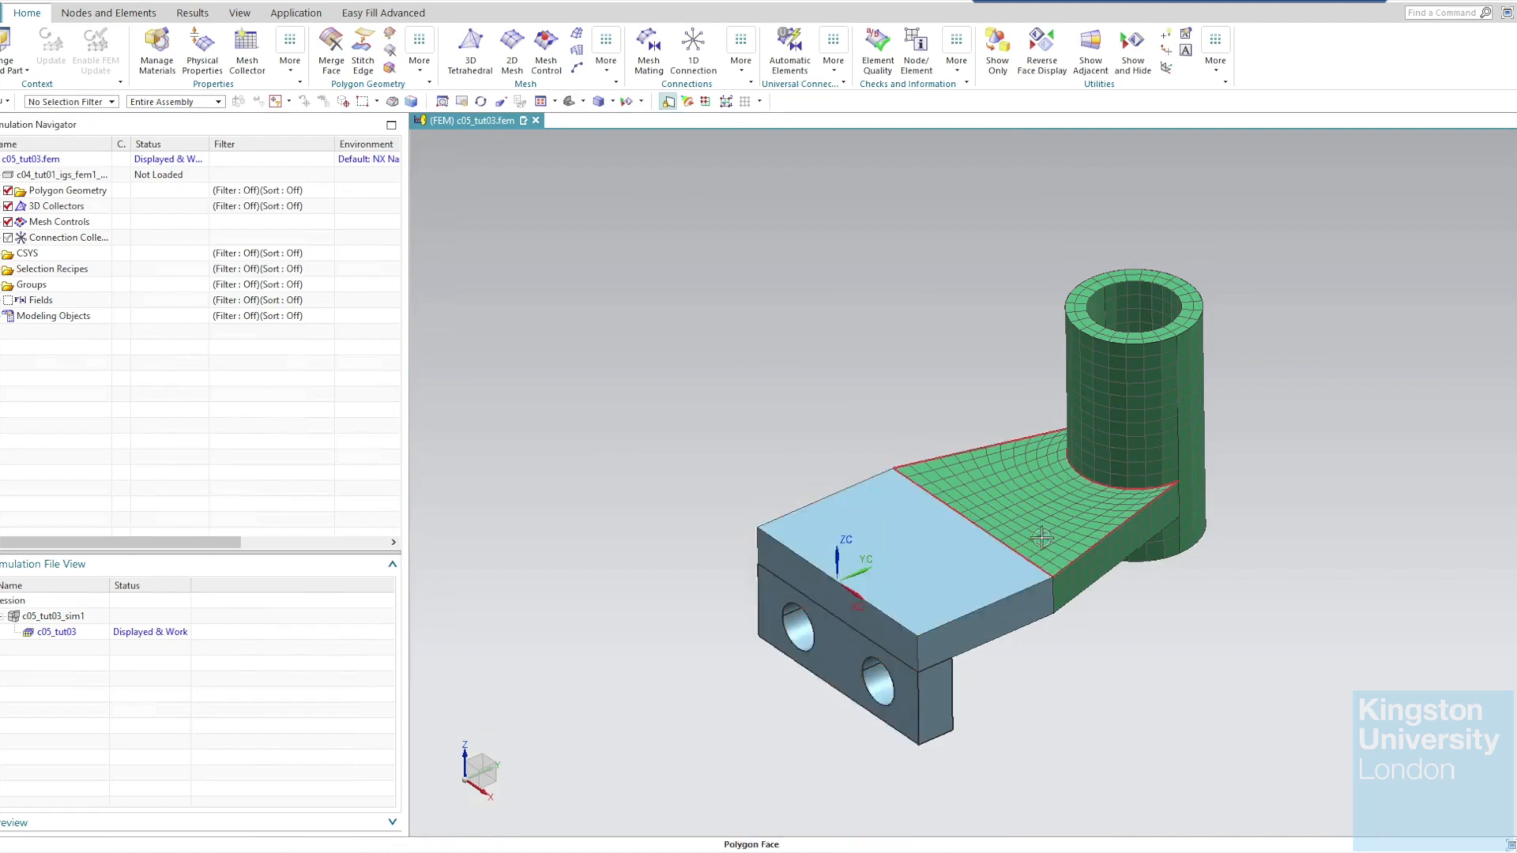
Expand the 3D Collectors and hide the Solid(2) mesh on the tapered plate section.
scroll(1158, 672, "up", 1)
middle_click_drag(1157, 673, 804, 600)
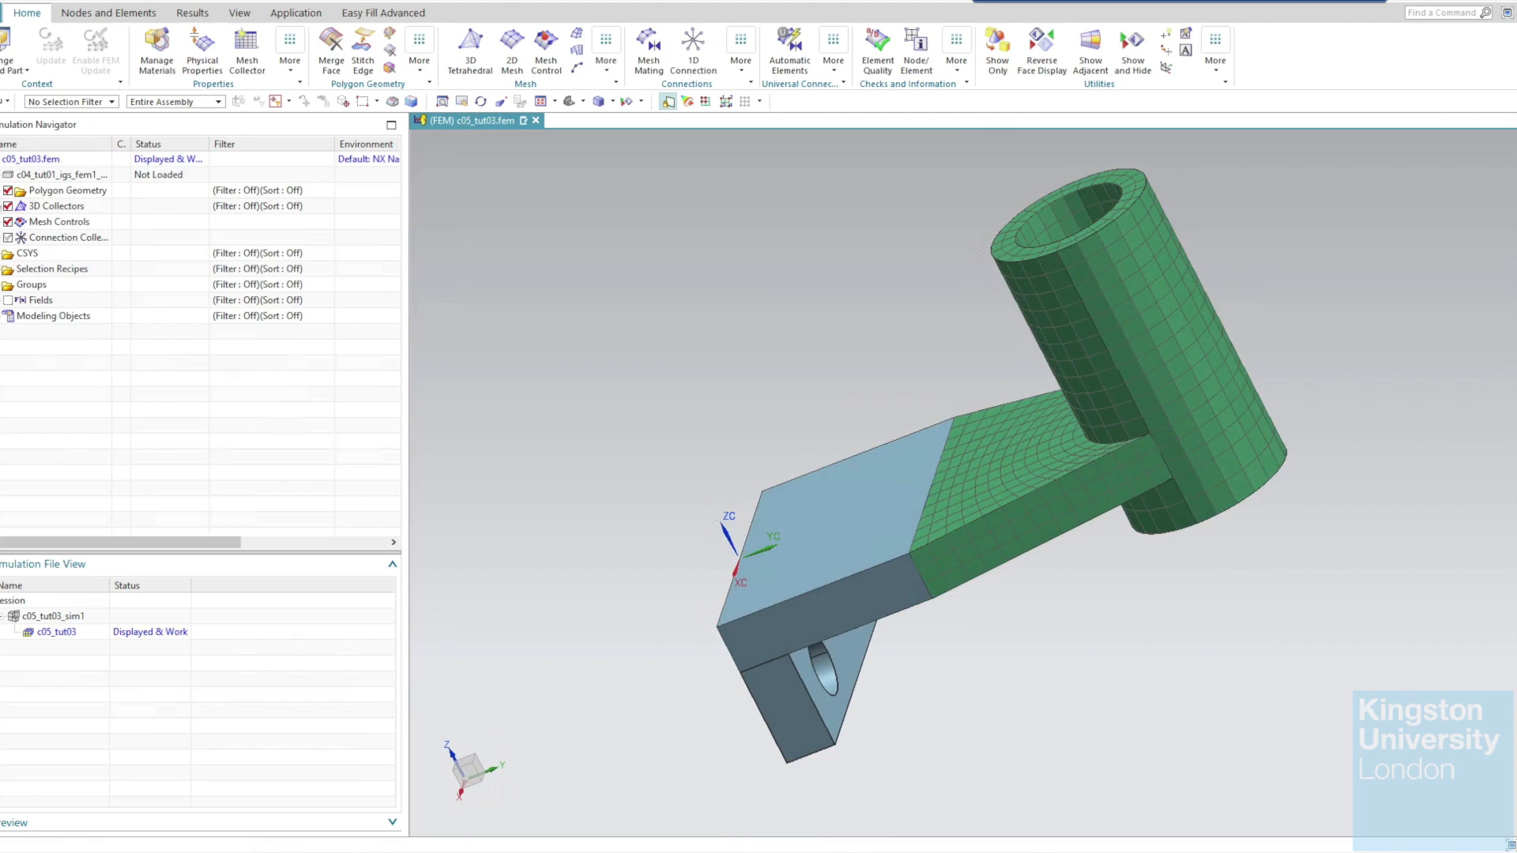
left_click(3, 206)
left_click(10, 237)
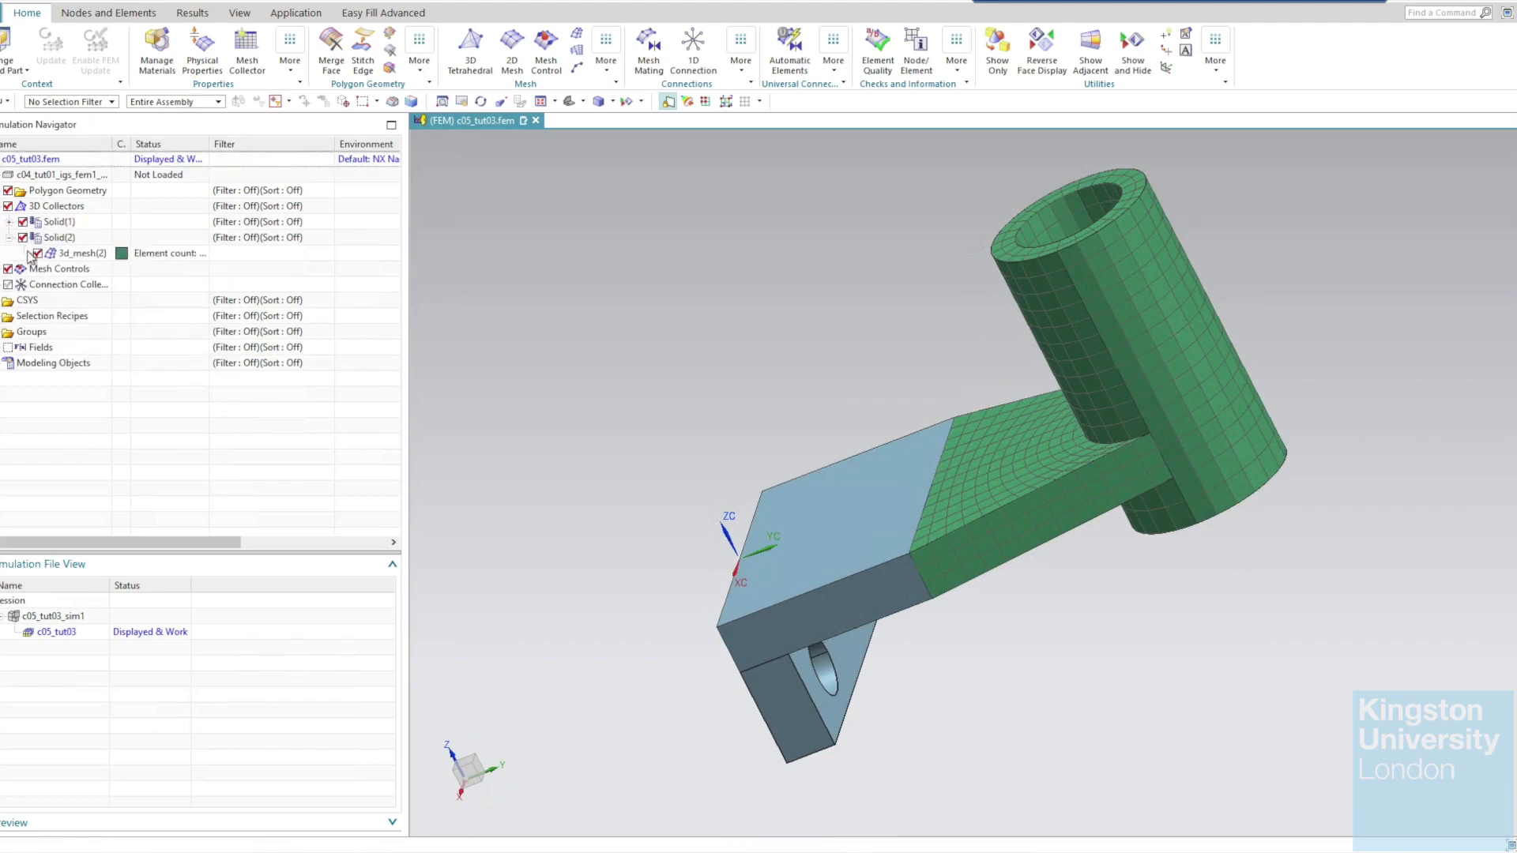
left_click(23, 238)
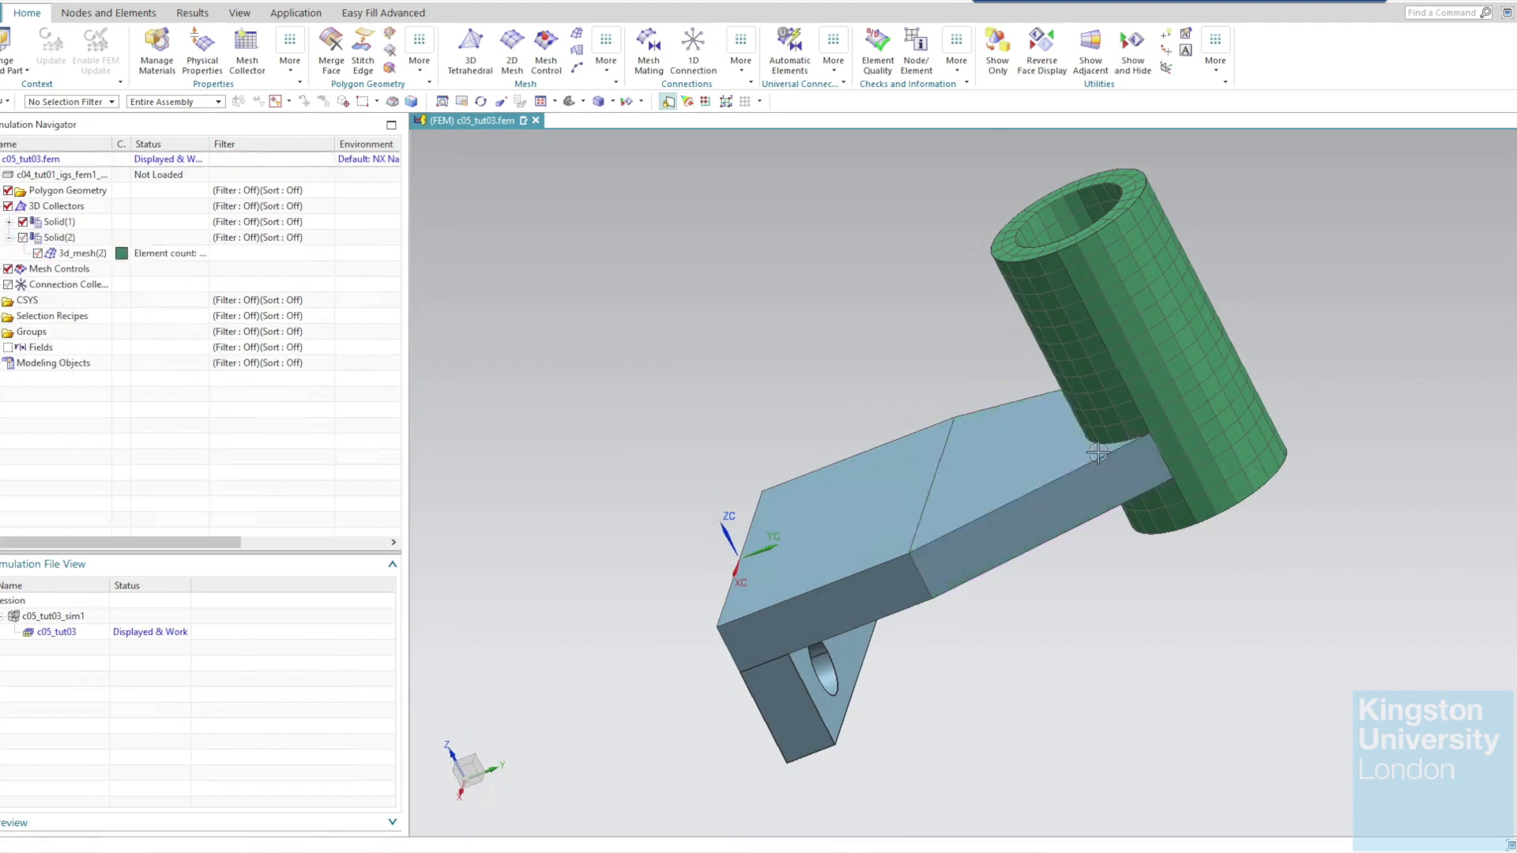
Hide the polygon faces of the tapered plate section between the rectangular plate and the cylinder.
right_click(1018, 462)
left_click(1074, 512)
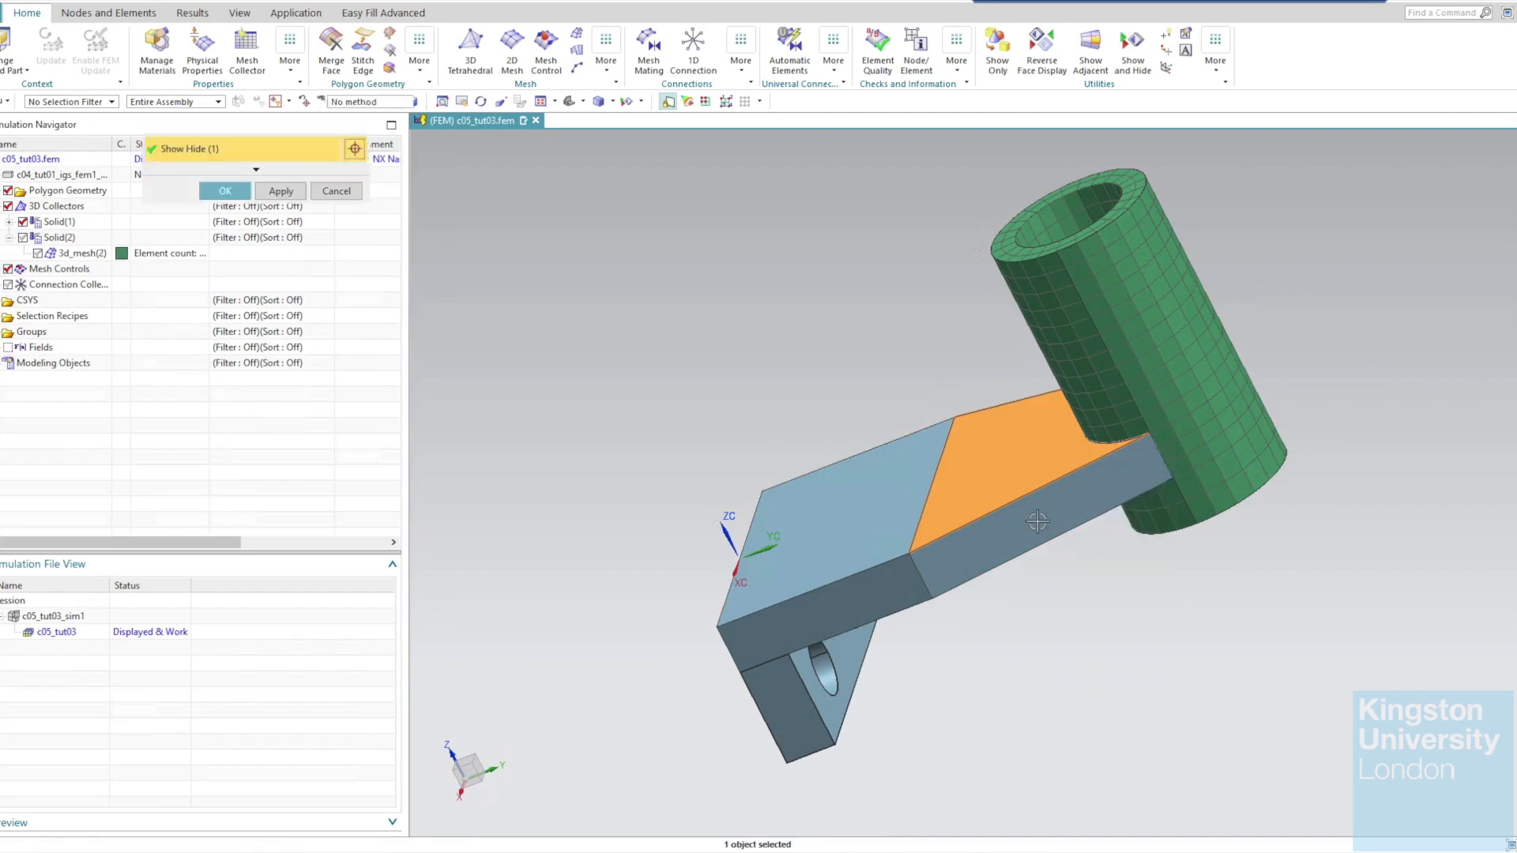
middle_click_drag(1080, 605, 1081, 426)
left_click(1087, 527)
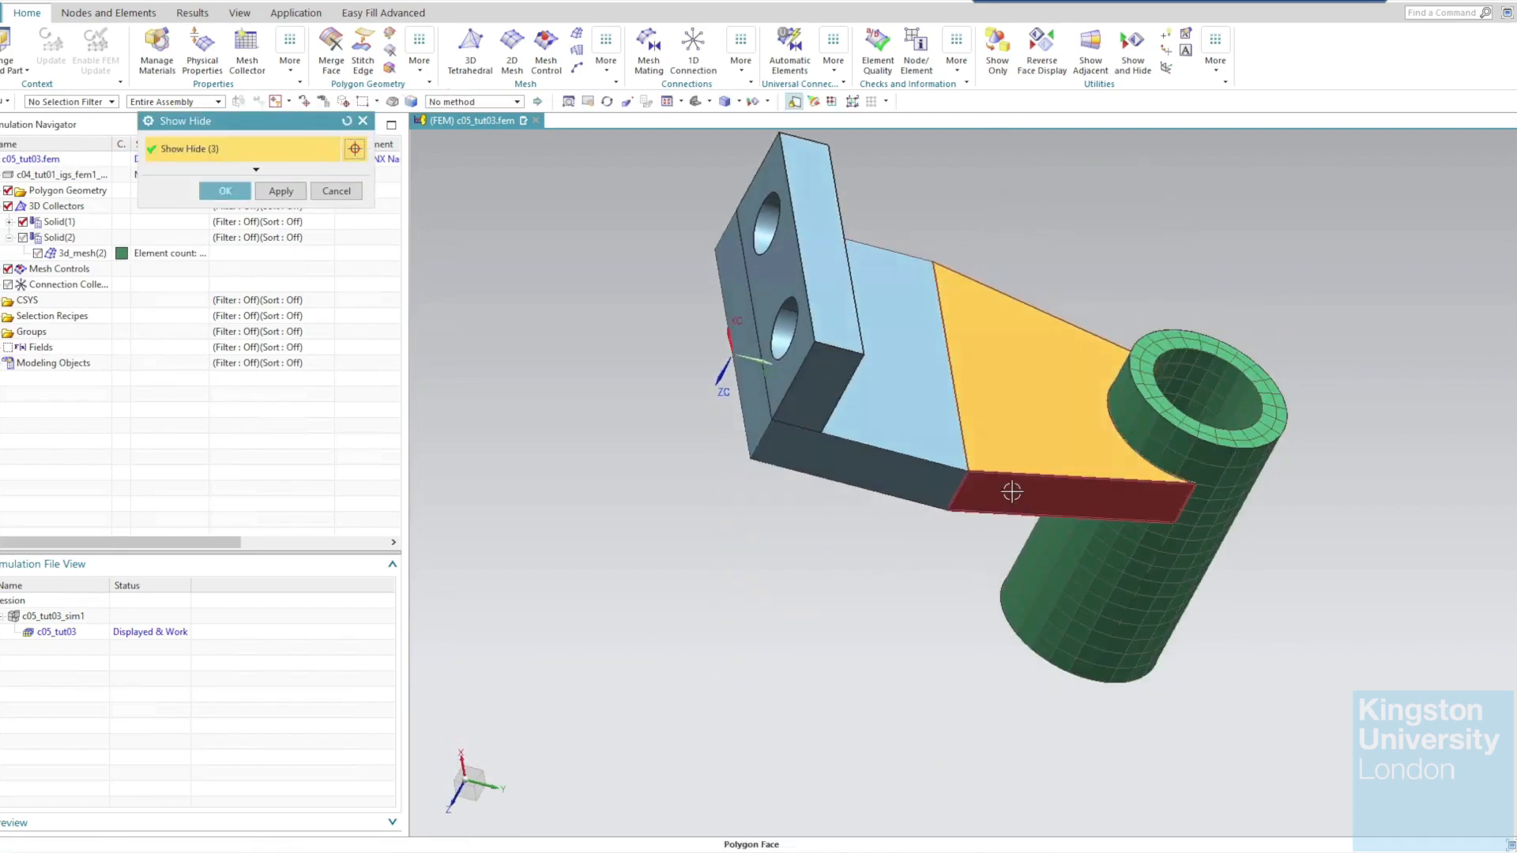
left_click(1012, 491)
left_click(226, 190)
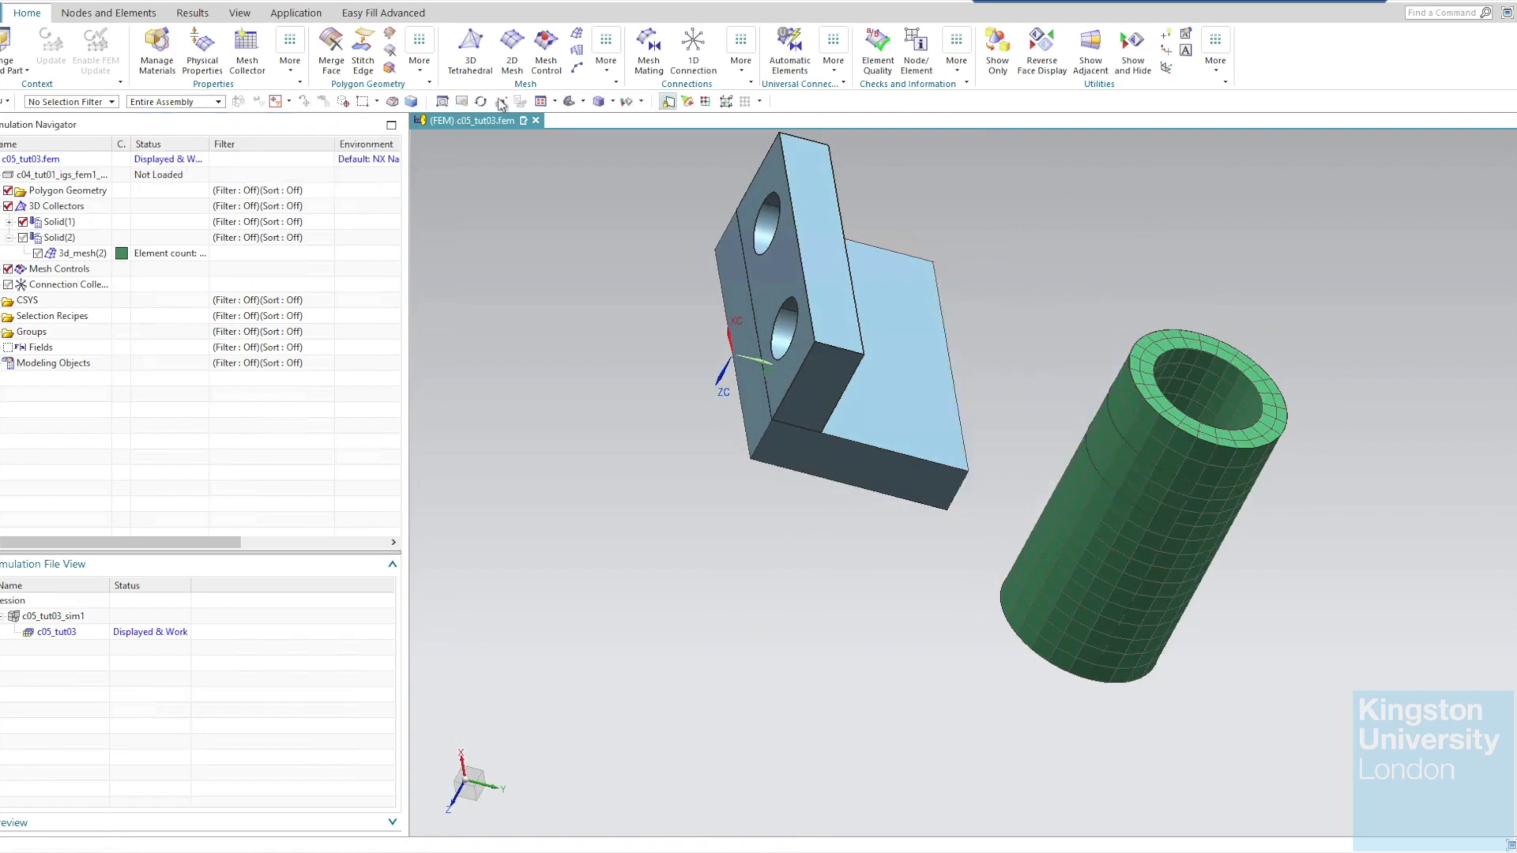
Create a 4 mm CHEXA(8) 3D Swept Mesh on the rectangular plate section from its outer end face until the opposite face beside the cylinder.
left_click(607, 55)
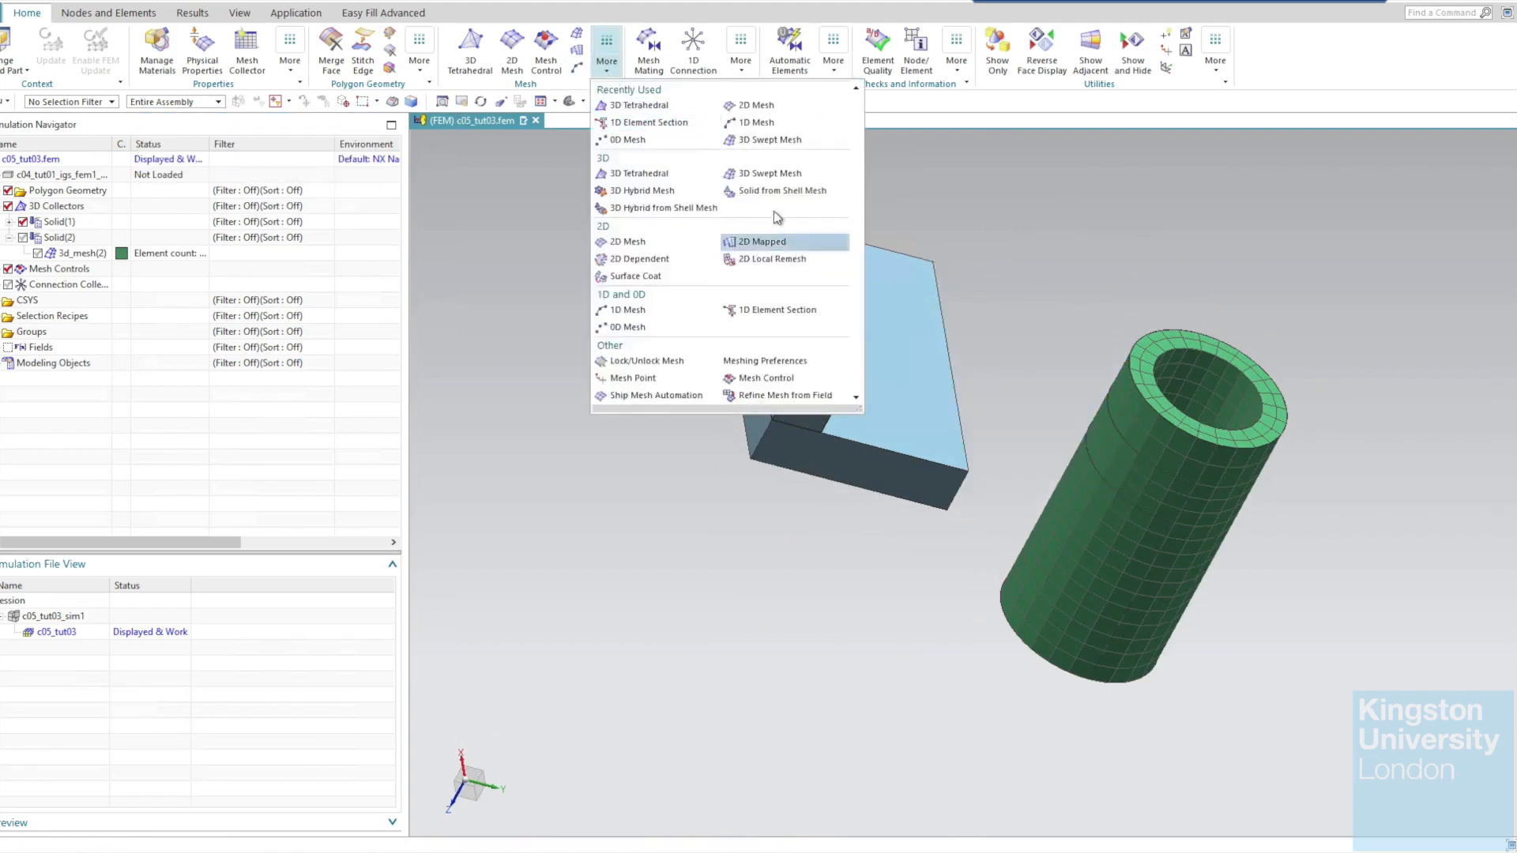
left_click(775, 174)
middle_click_drag(1027, 329, 976, 482)
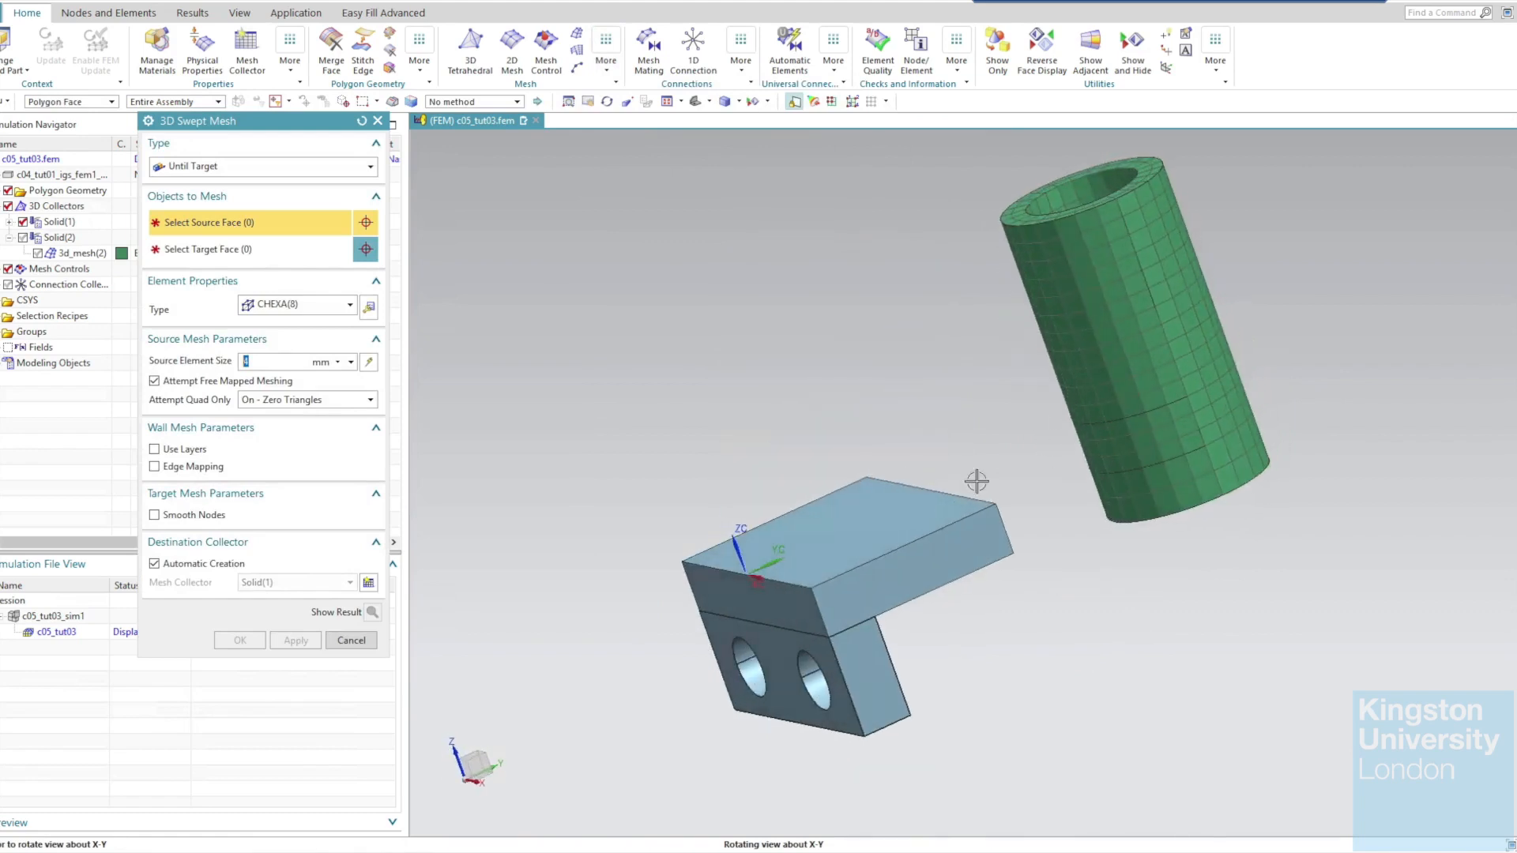
left_click(762, 609)
middle_click_drag(999, 335, 909, 395)
left_click(958, 499)
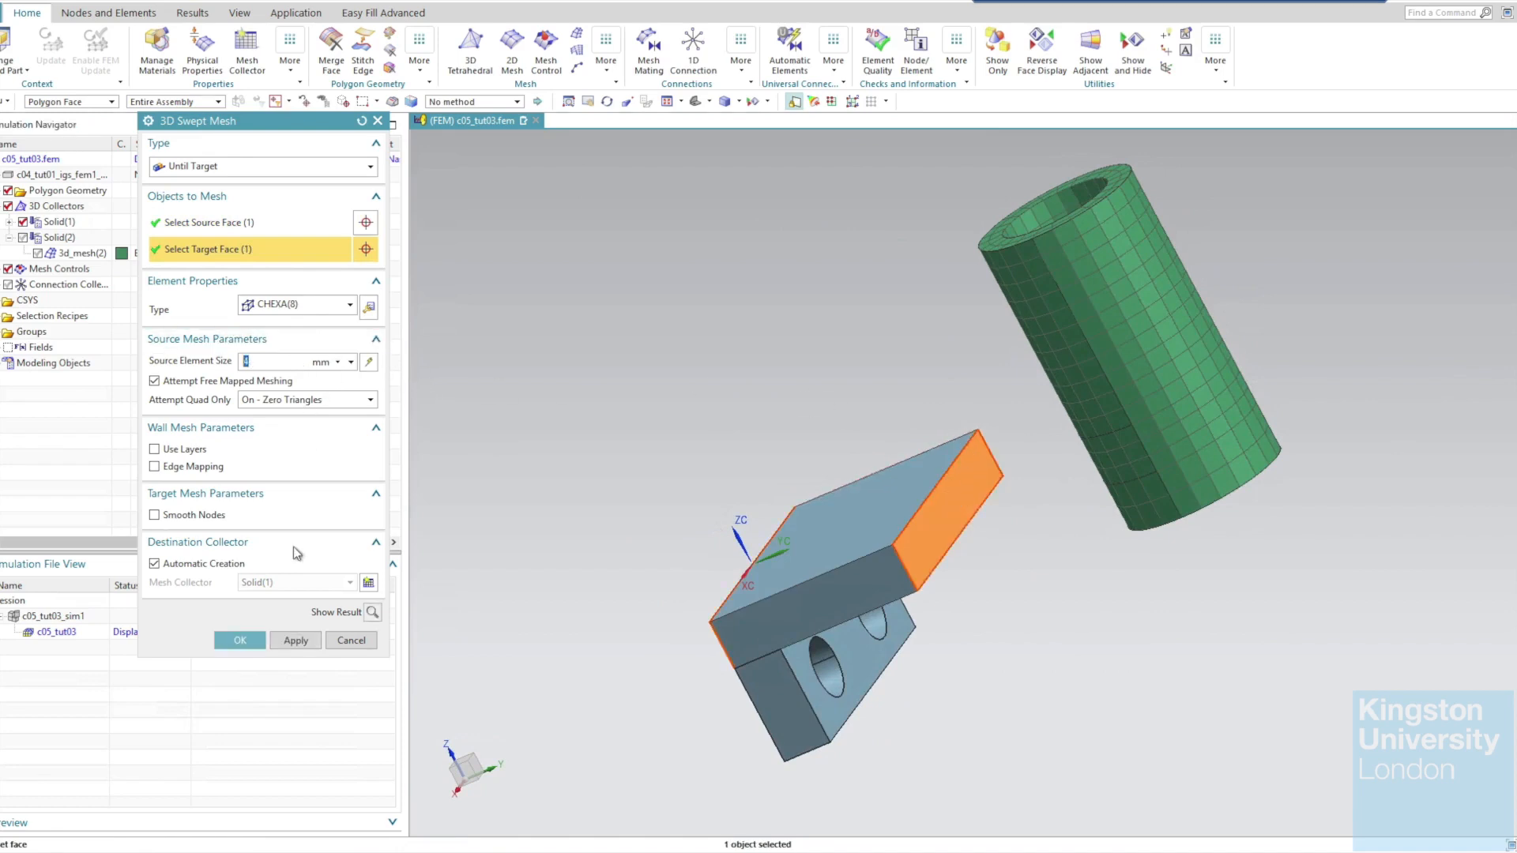
left_click(251, 638)
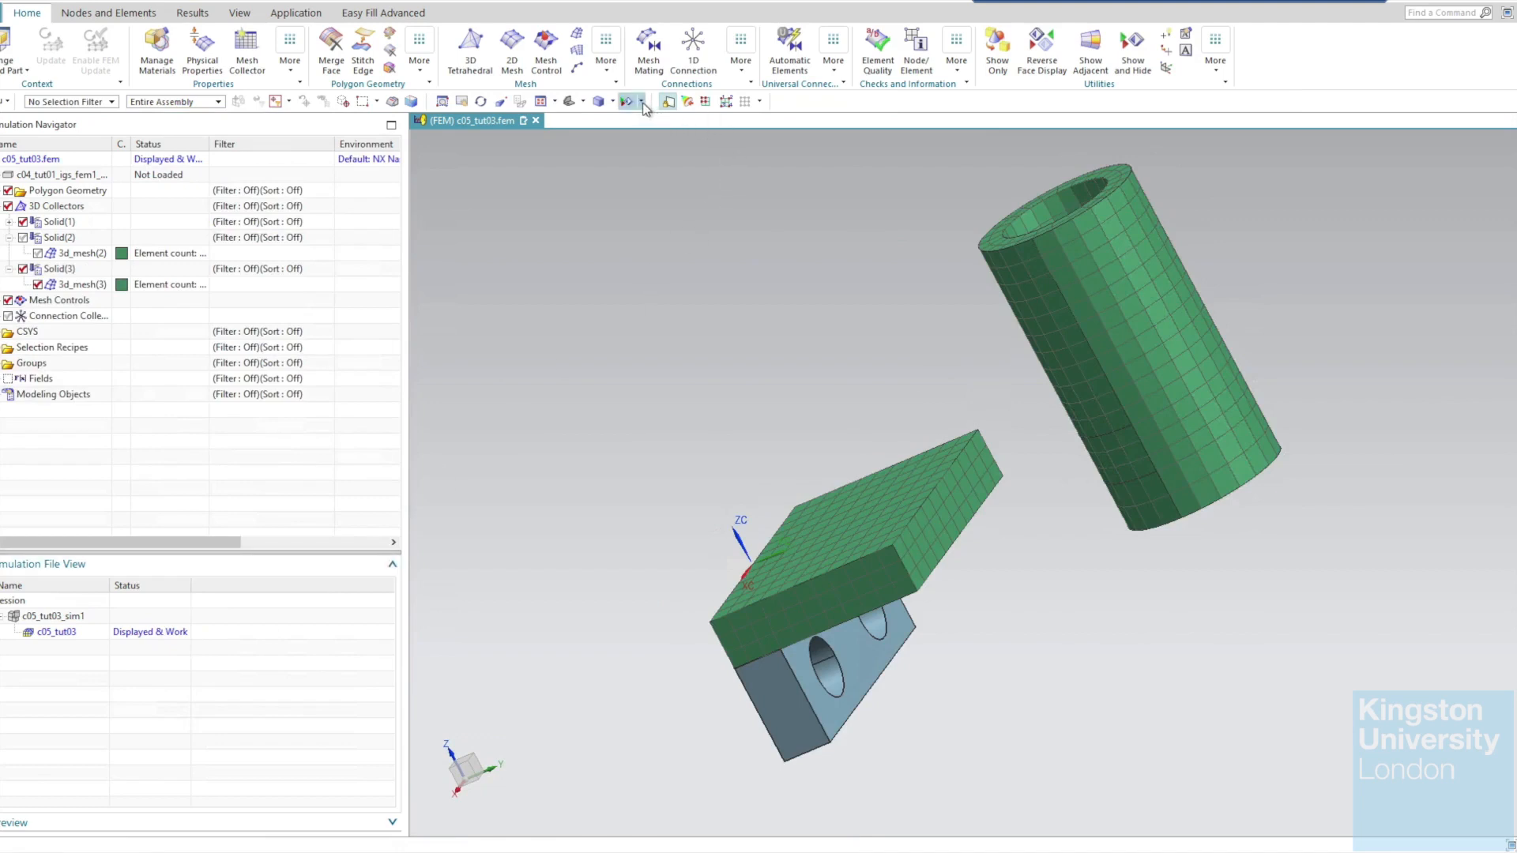
Show all hidden geometry and meshes again with Show and Hide.
left_click(642, 102)
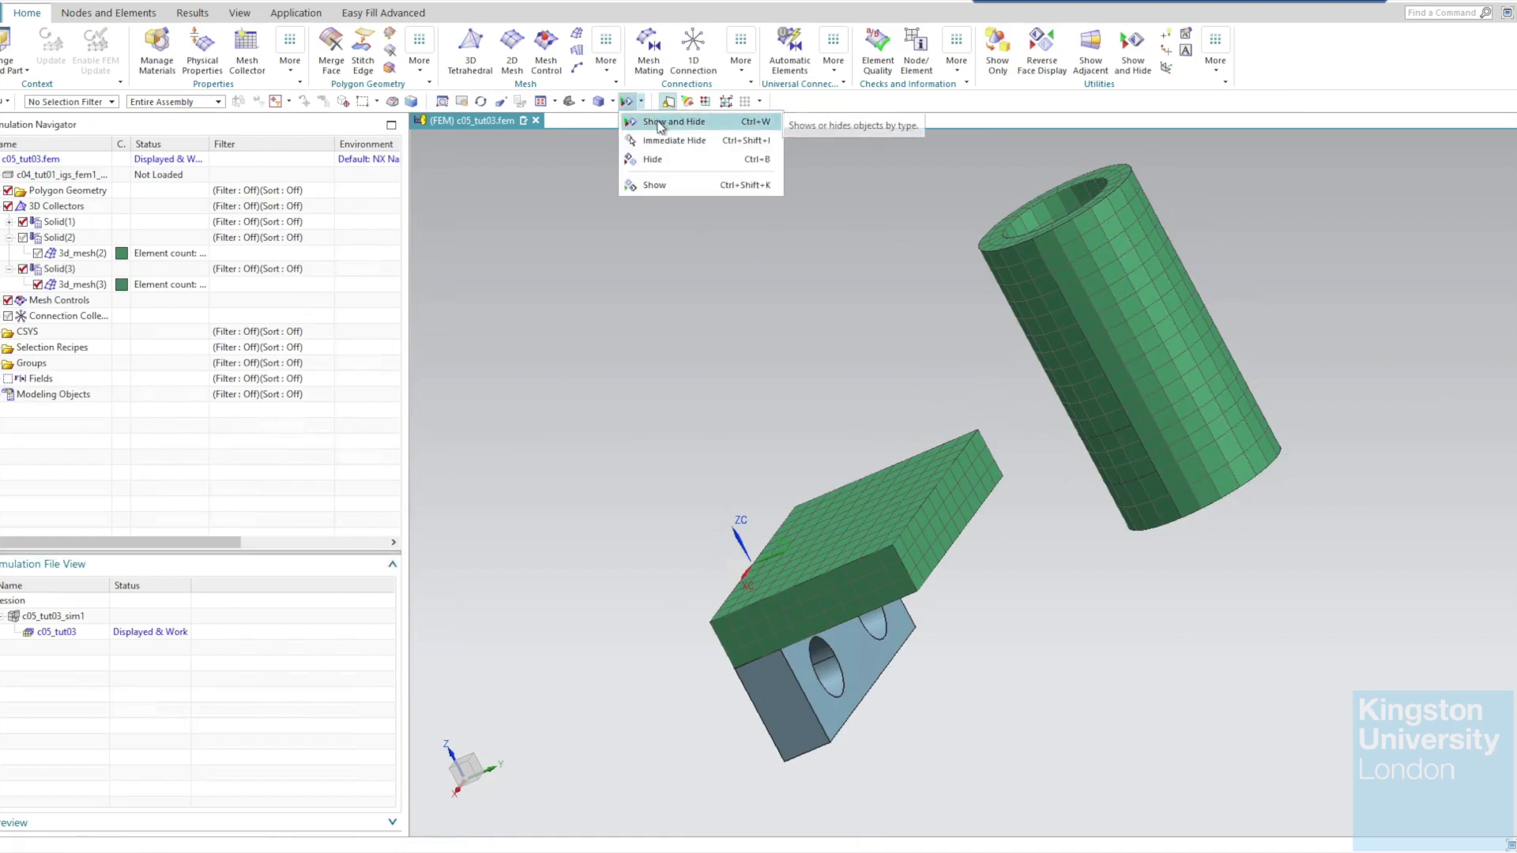
left_click(656, 121)
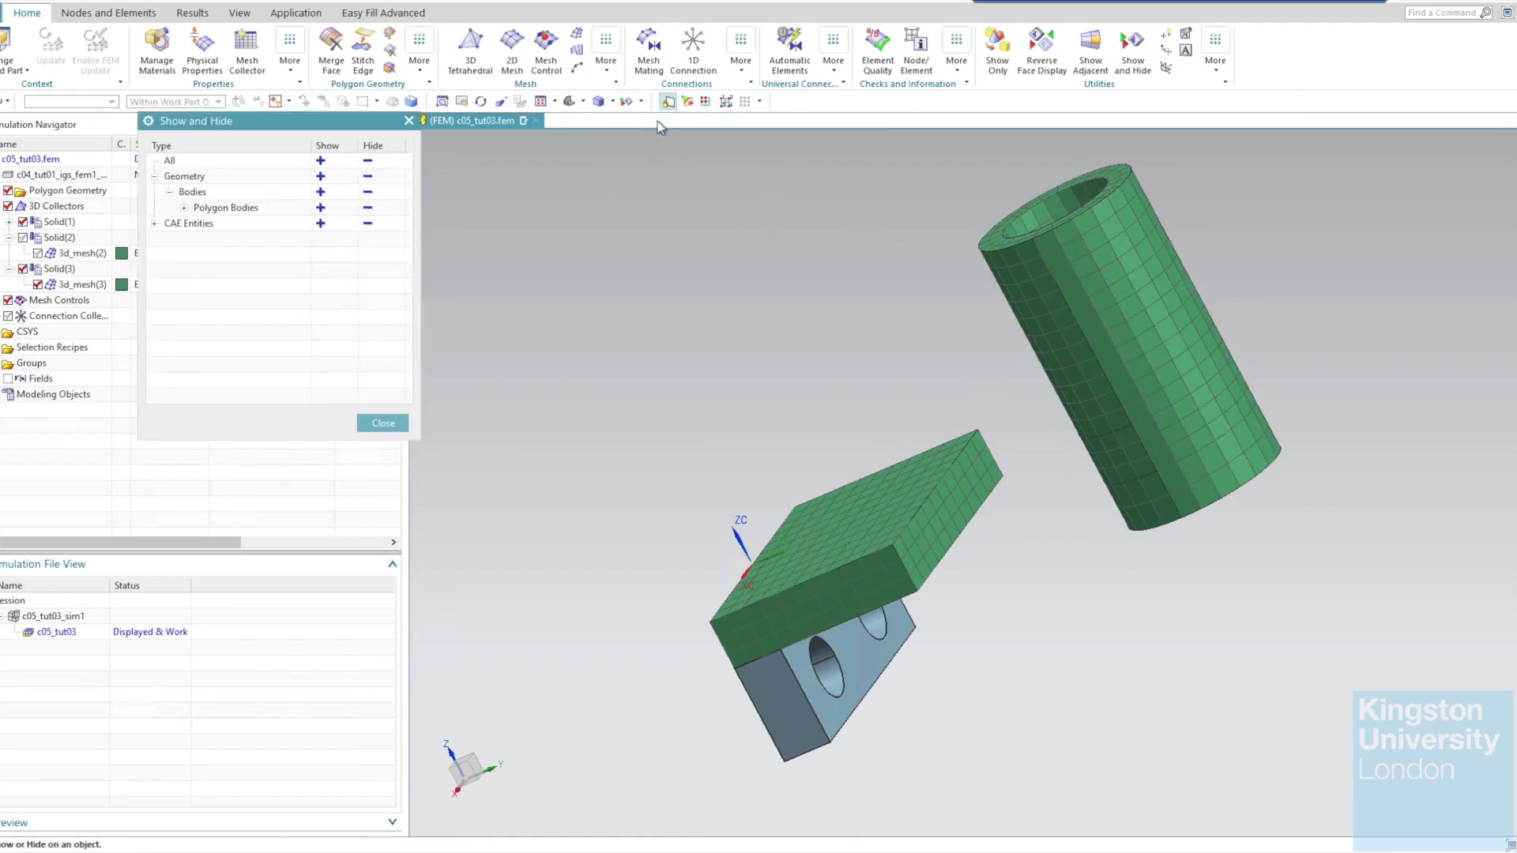
left_click(320, 160)
left_click(383, 423)
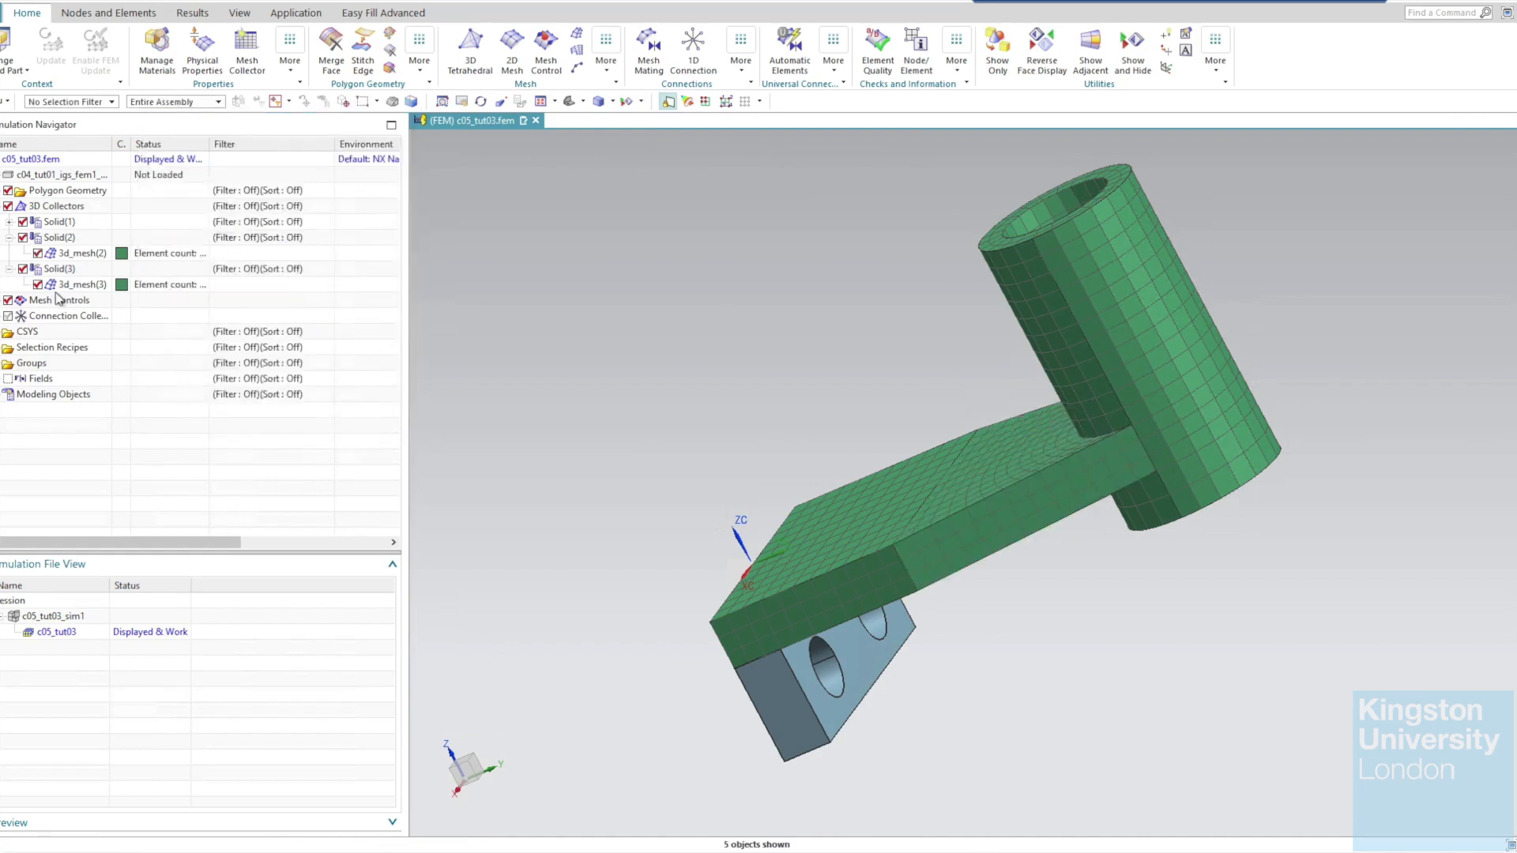
Create a 4 mm CHEXA(8) 3D Swept Mesh on the lower mounting block from one two-hole face until the opposite two-hole face.
middle_click_drag(699, 312, 732, 257)
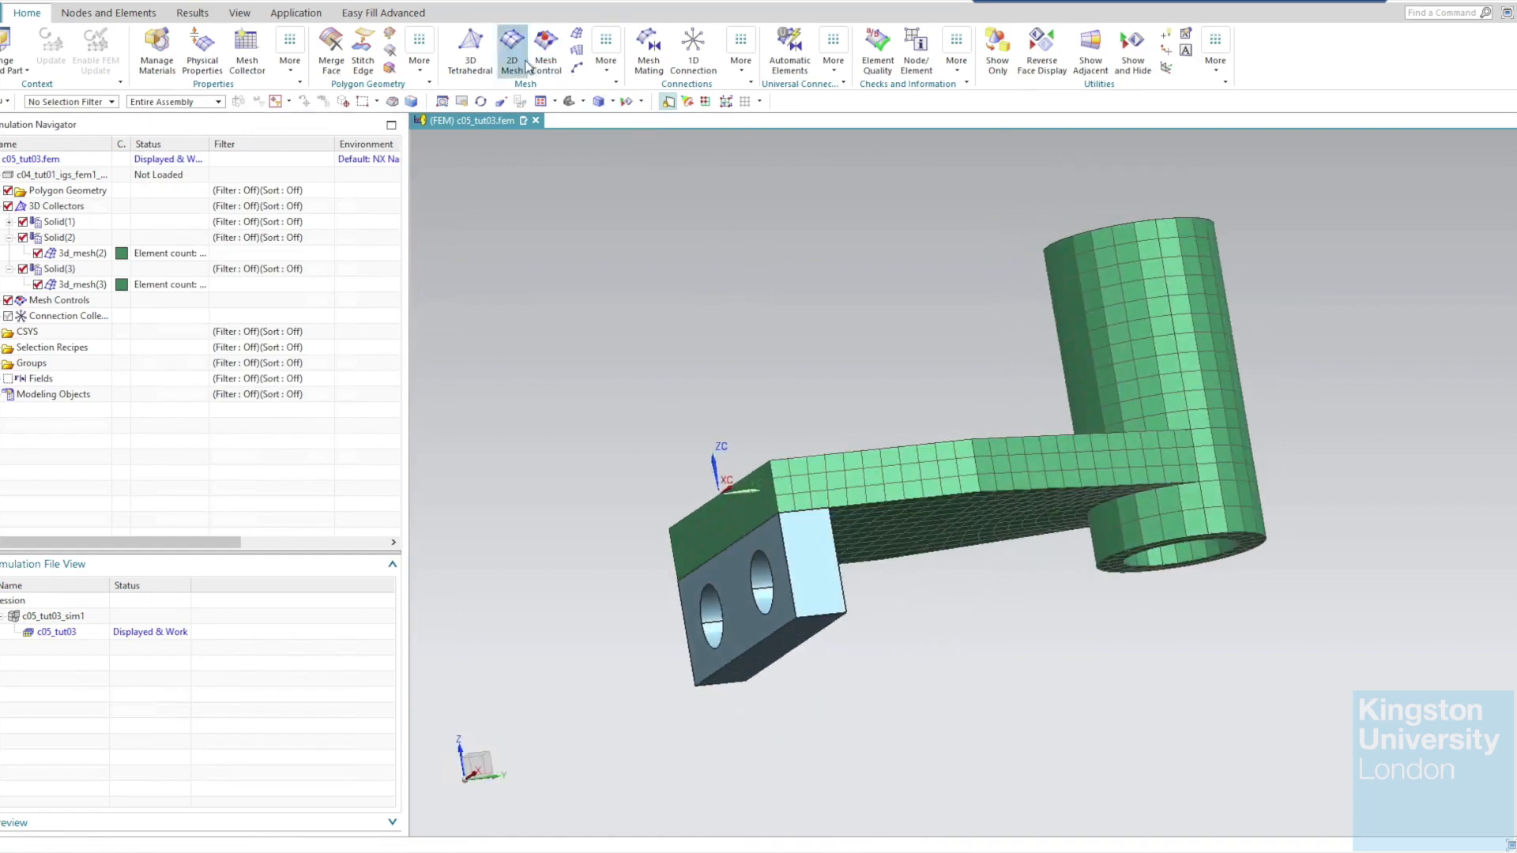
left_click(615, 73)
left_click(763, 177)
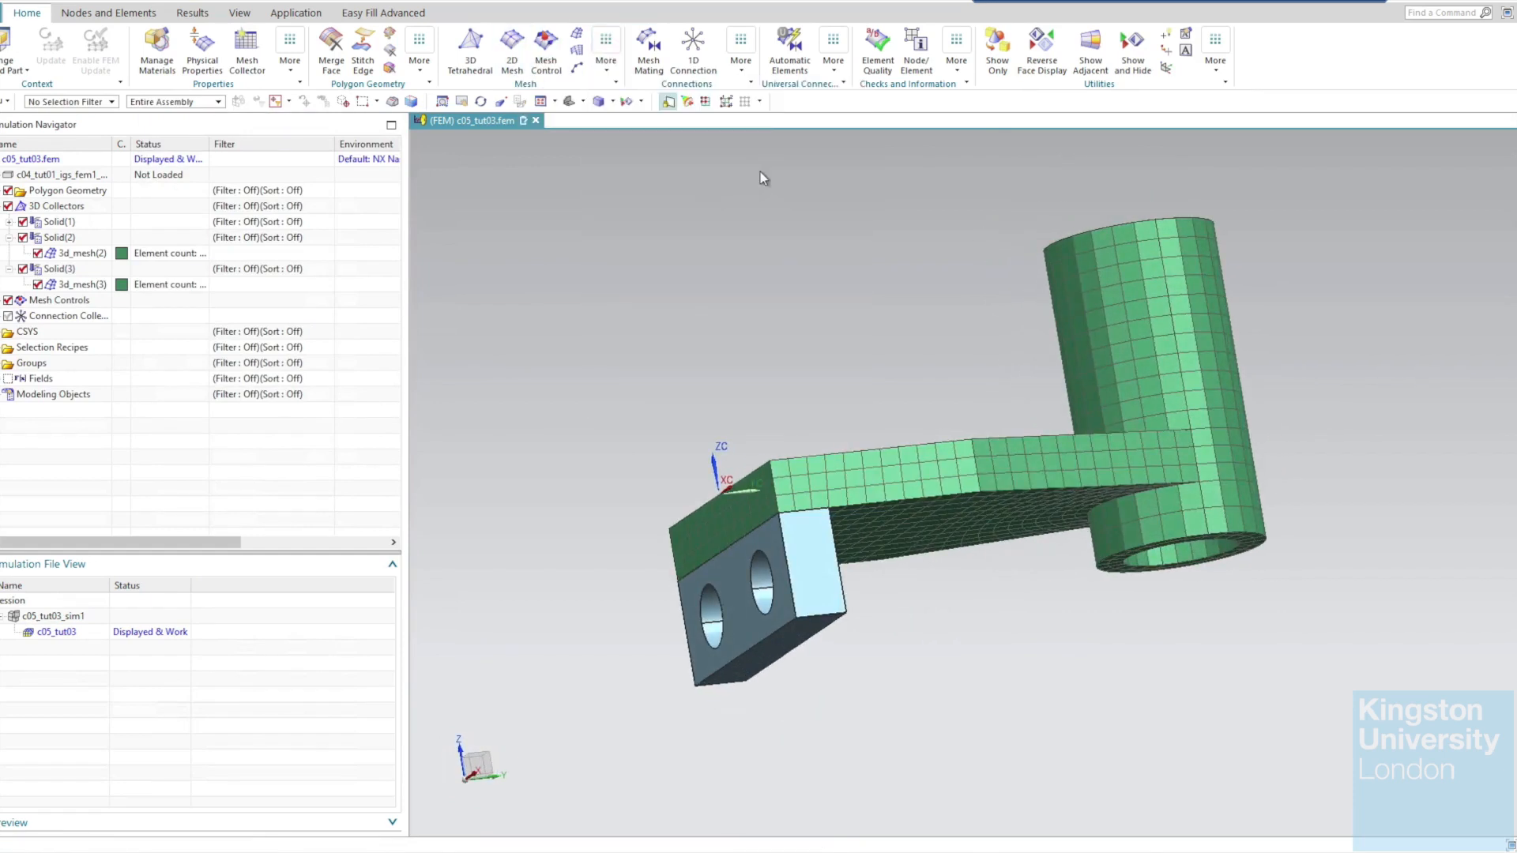
left_click(763, 544)
middle_click_drag(953, 621, 885, 585)
left_click(221, 250)
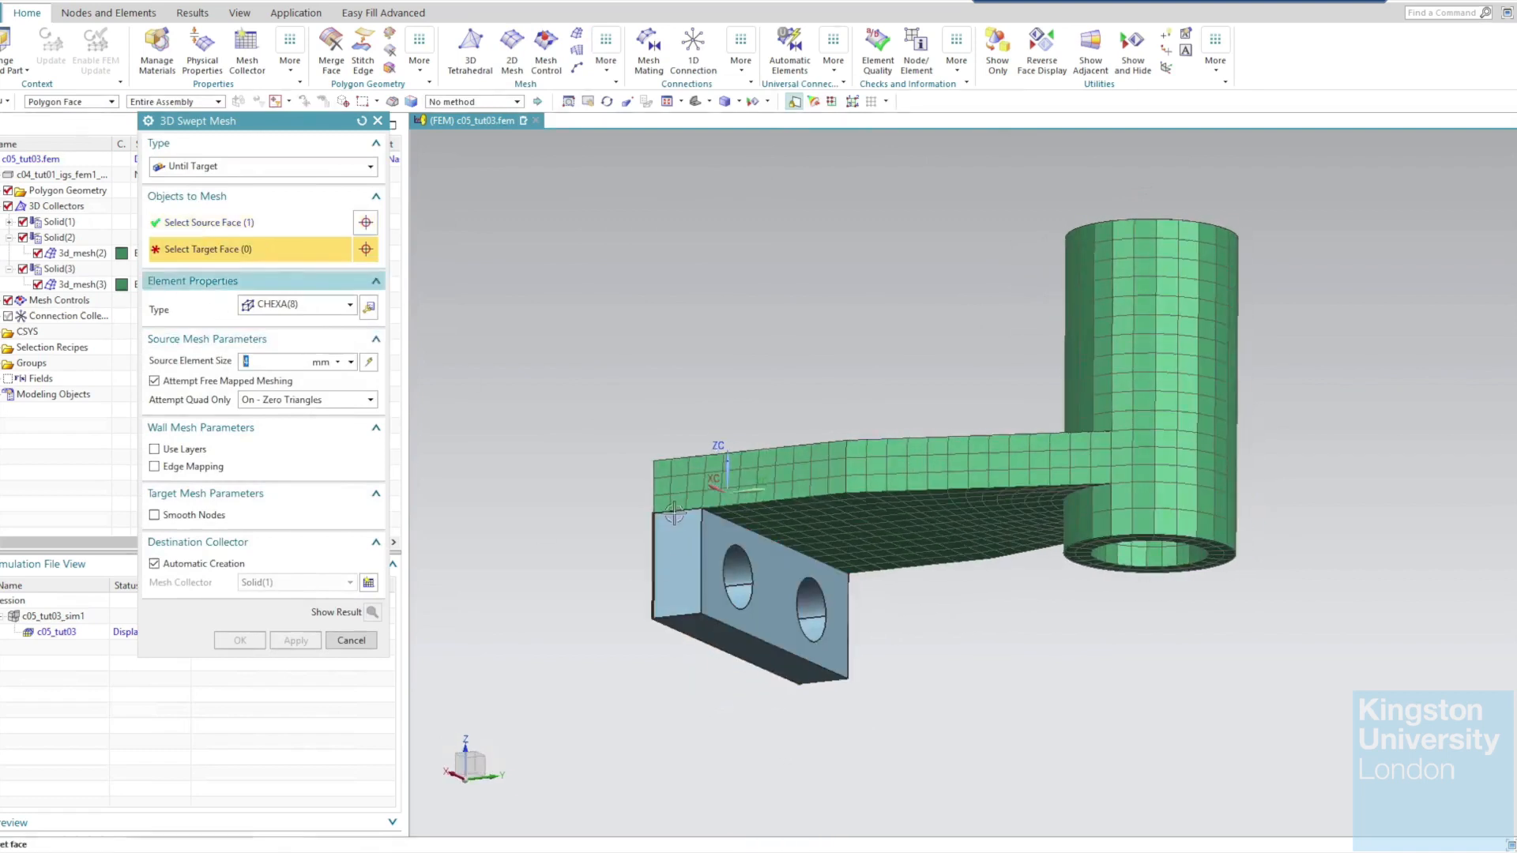
left_click(771, 545)
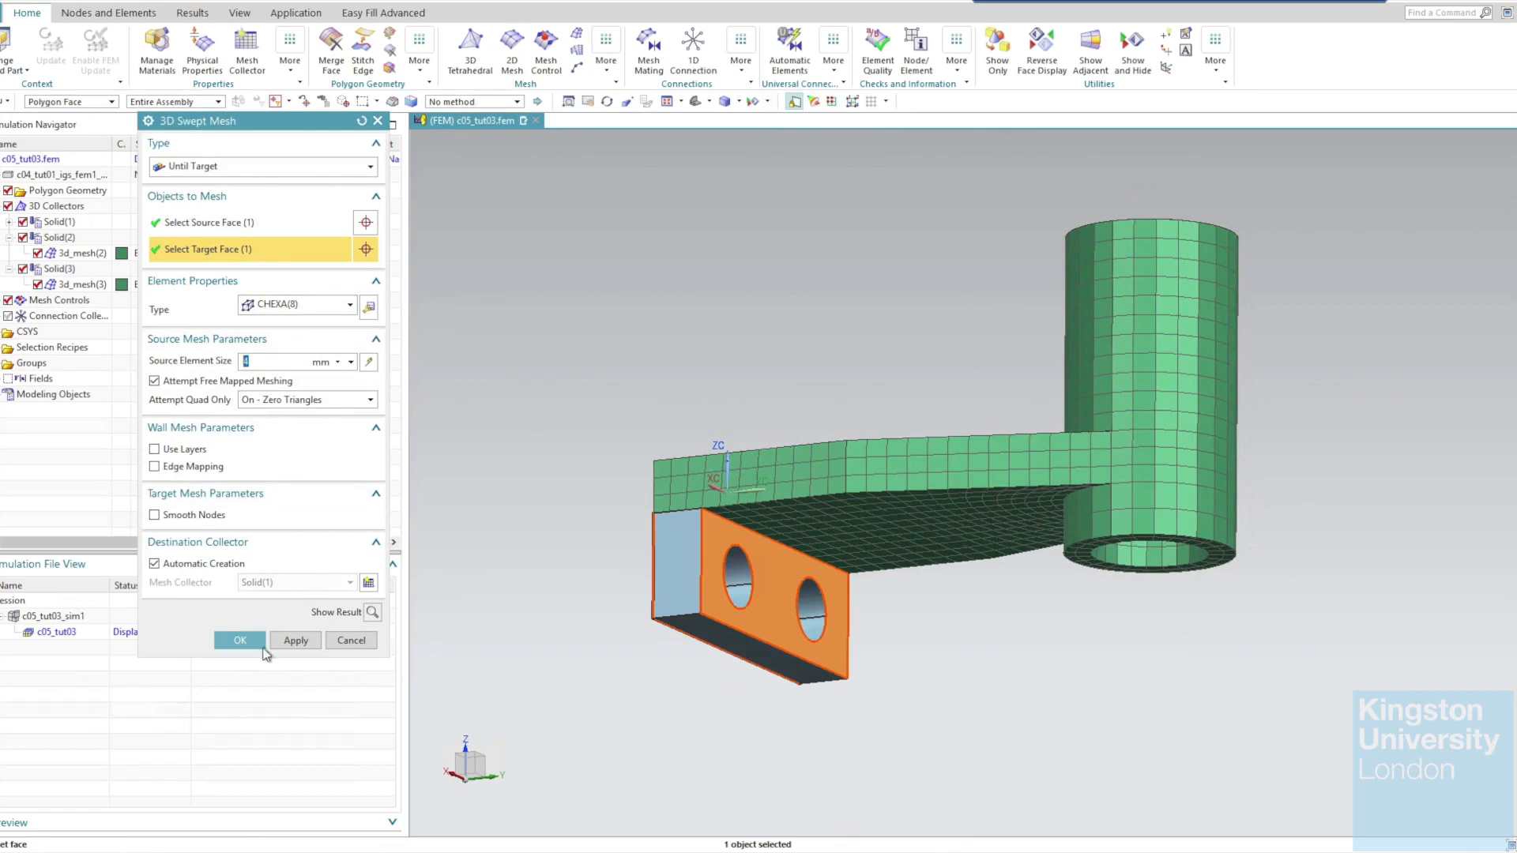
left_click(251, 640)
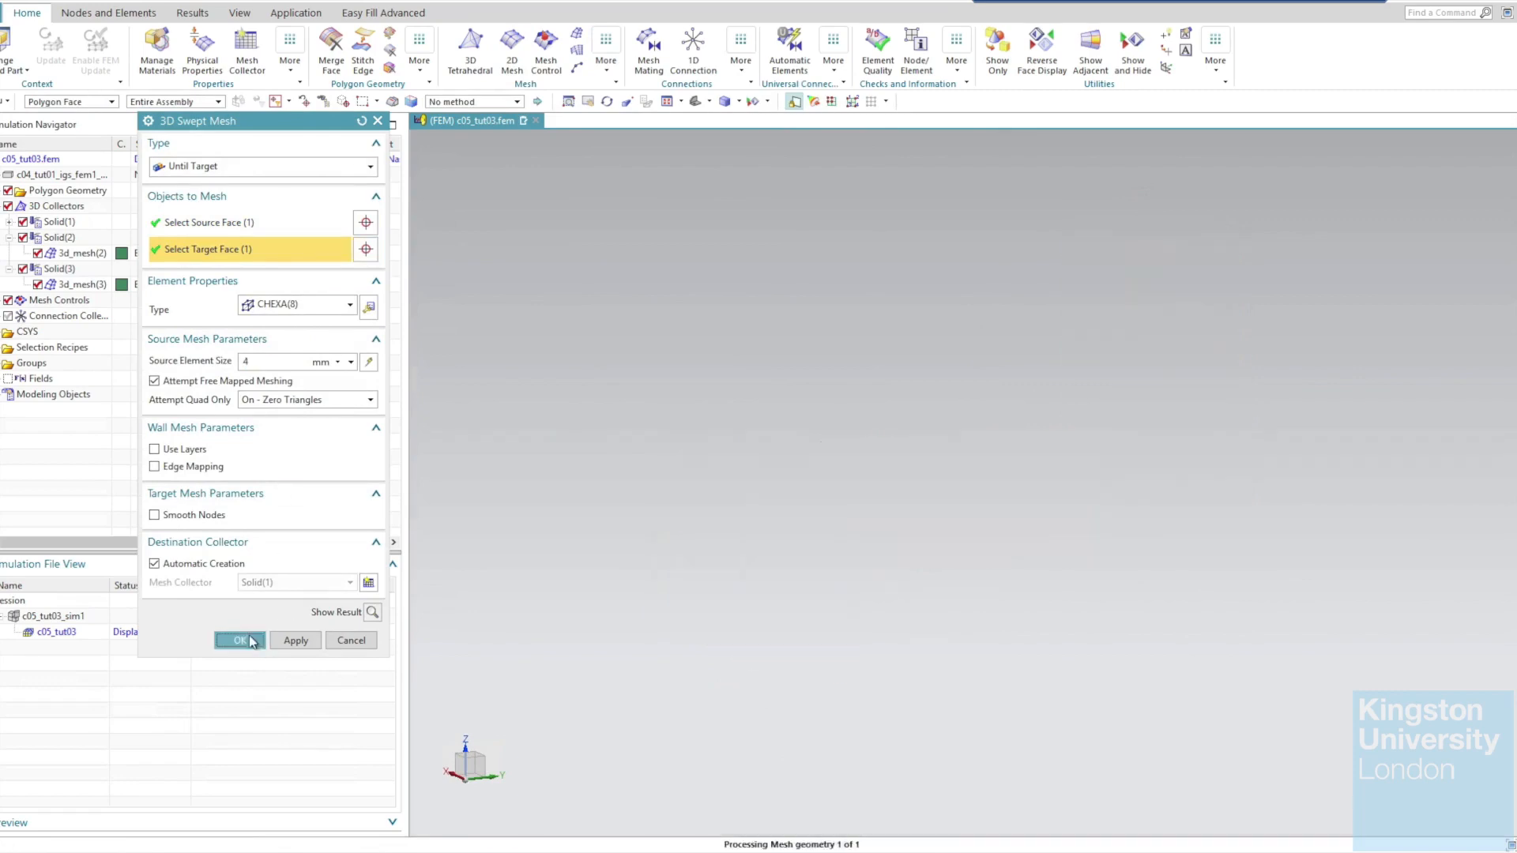
middle_click_drag(941, 751, 845, 721)
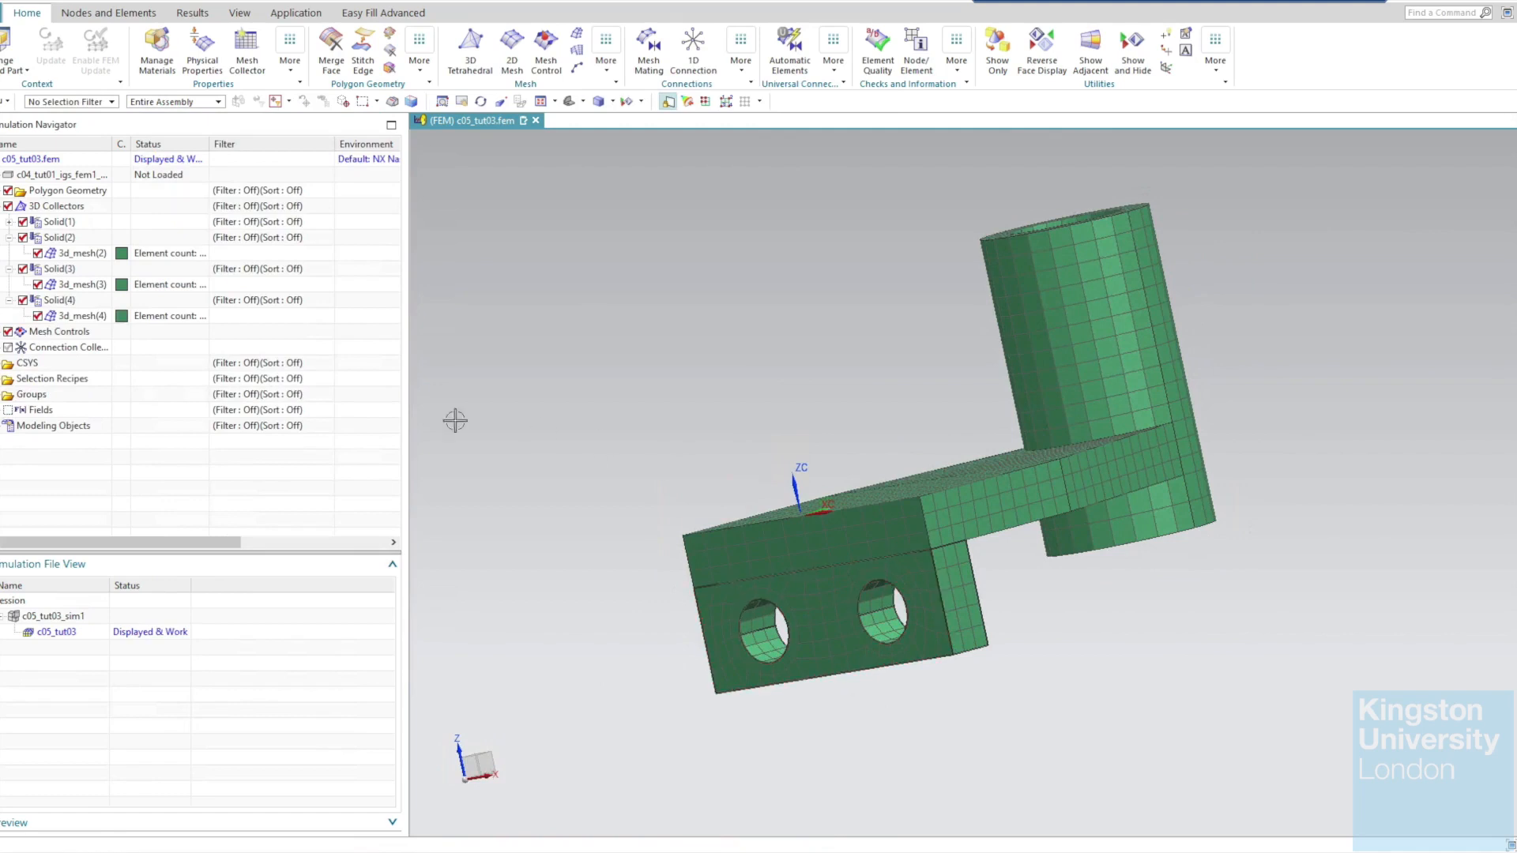
Check which part Solid(1) covers by toggling its visibility, and expand the Solid(1) to Solid(4) collectors to list their meshes.
left_click(9, 269)
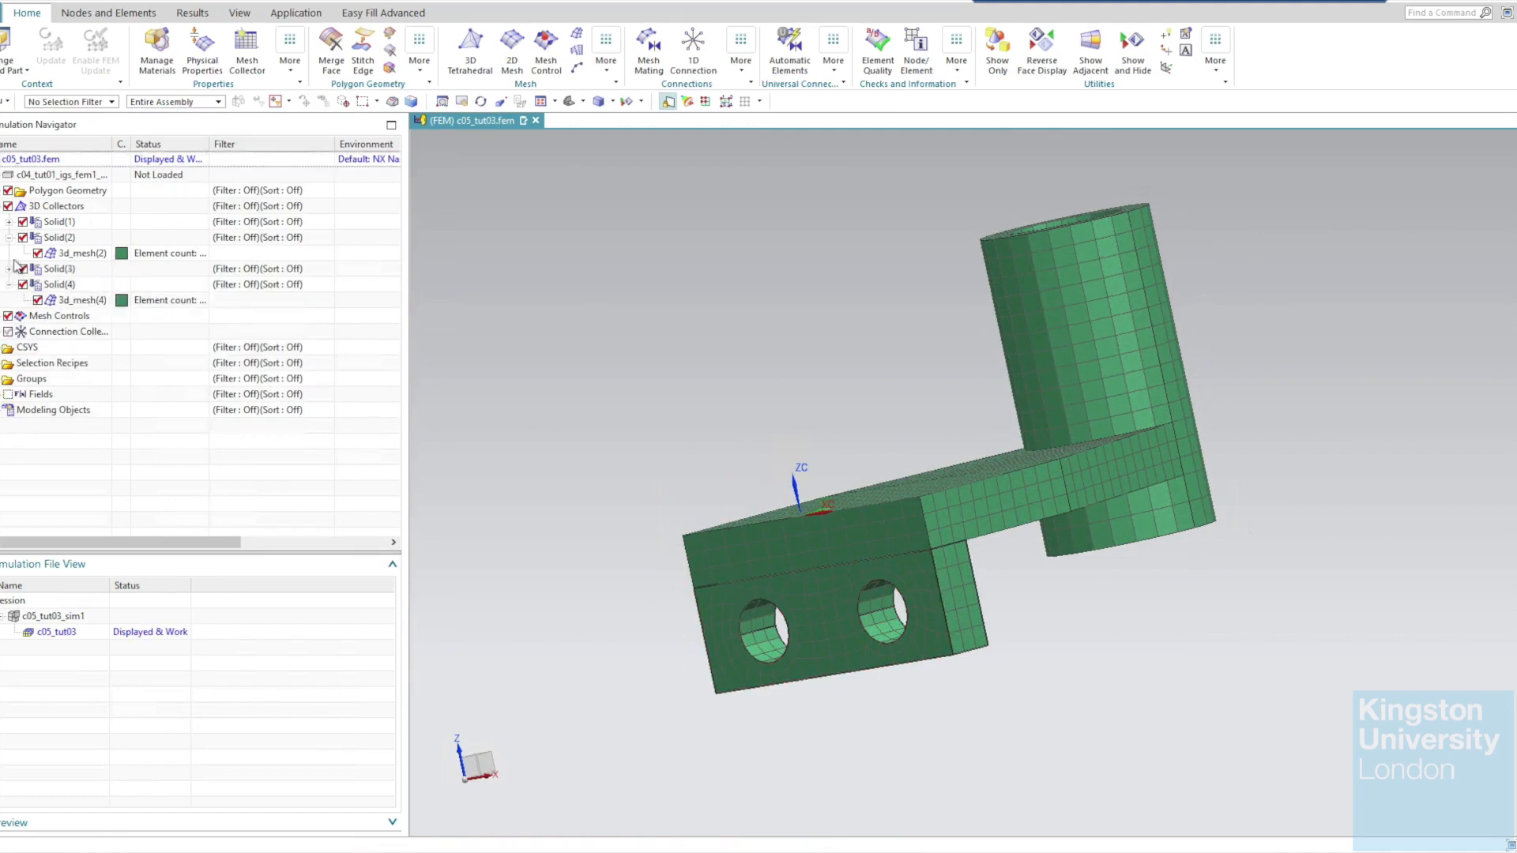
left_click(10, 285)
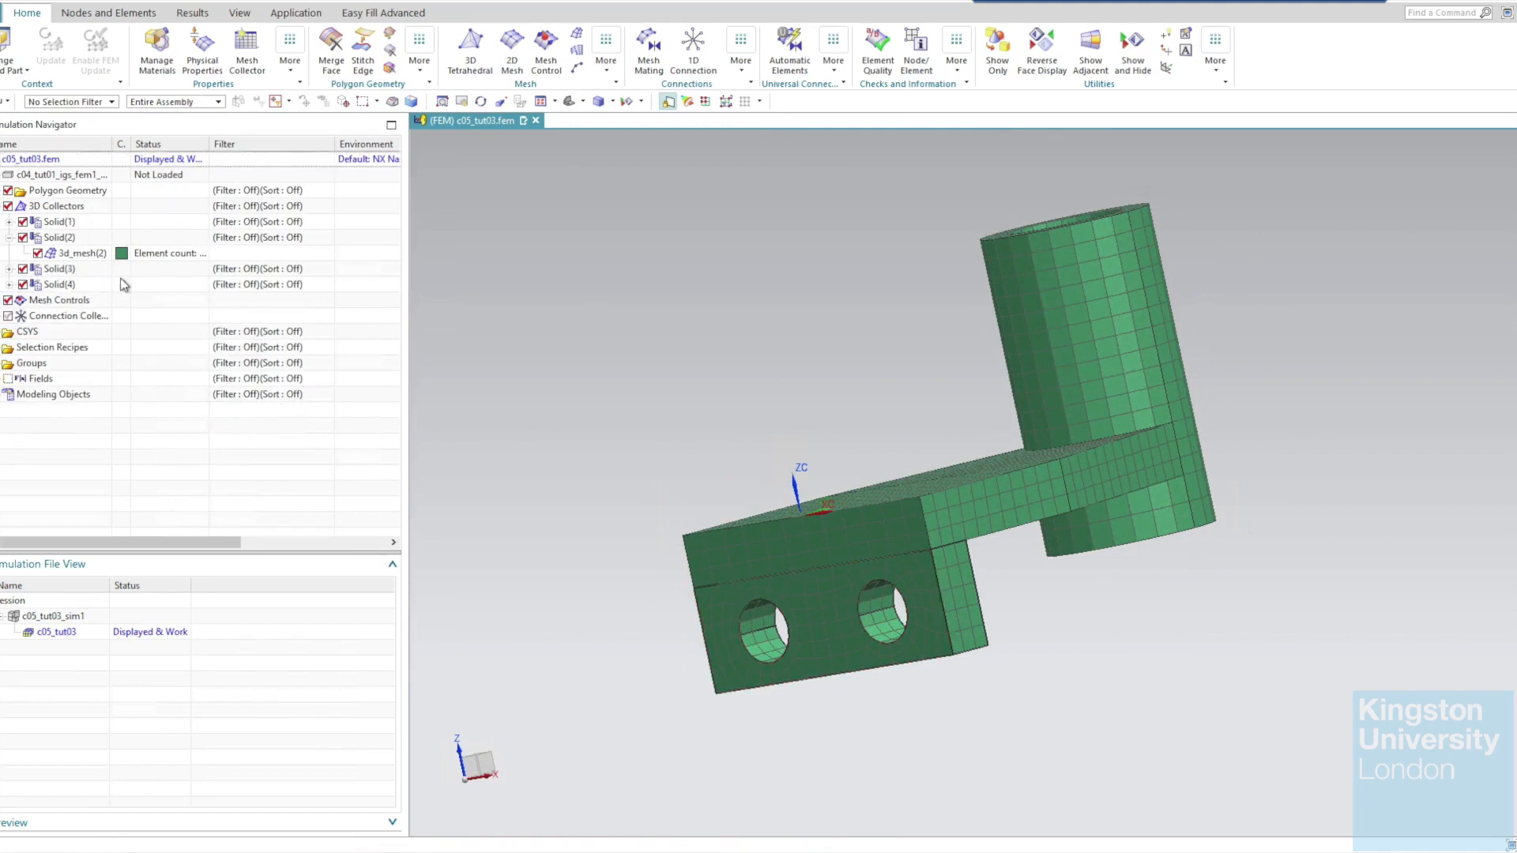
left_click(9, 238)
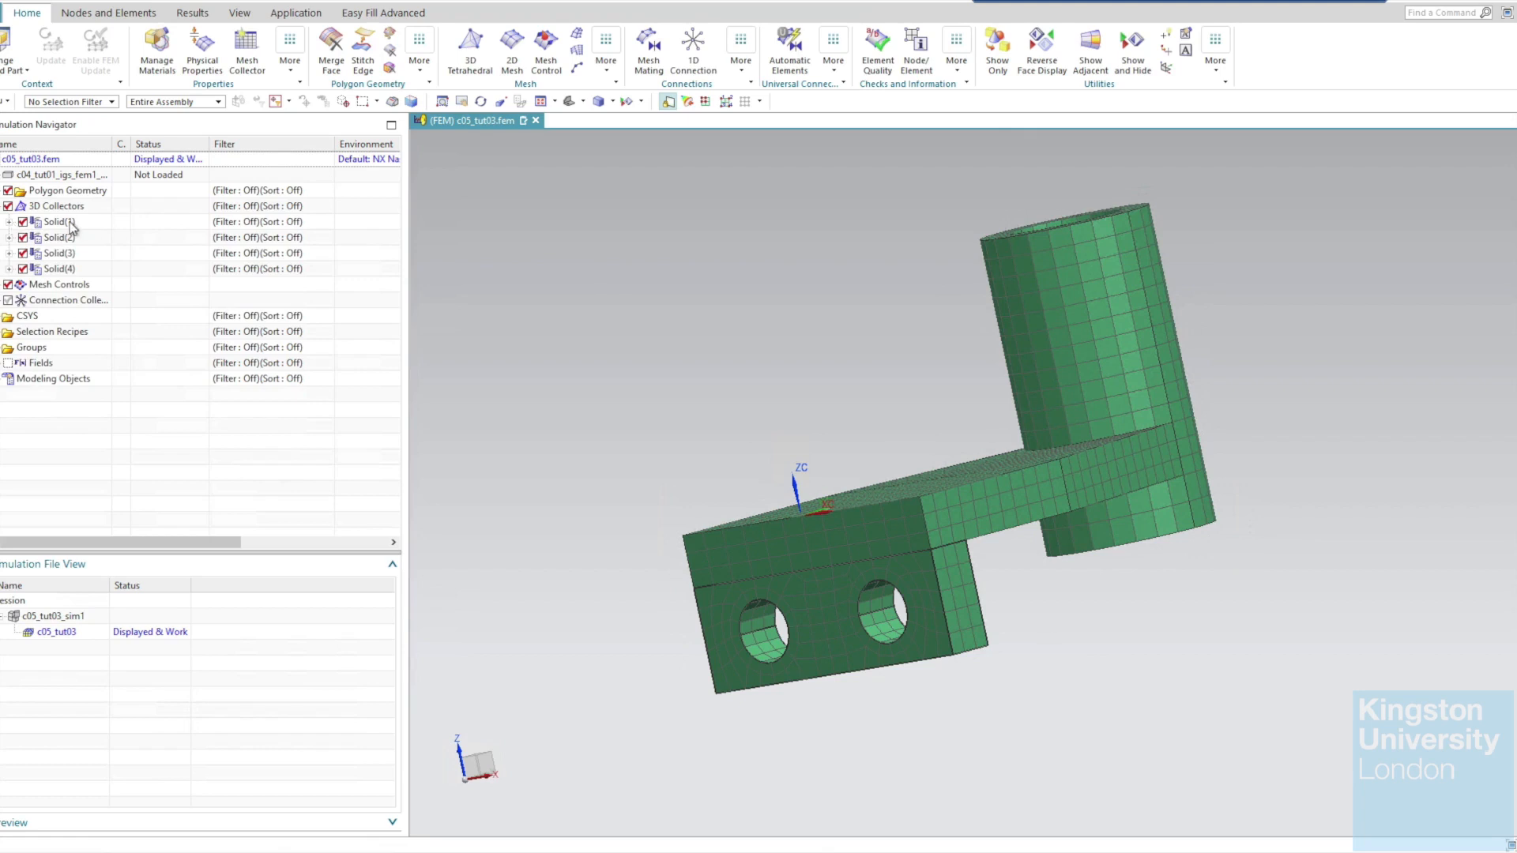
left_click(23, 222)
left_click(23, 222)
left_click(9, 222)
left_click(9, 253)
left_click(9, 285)
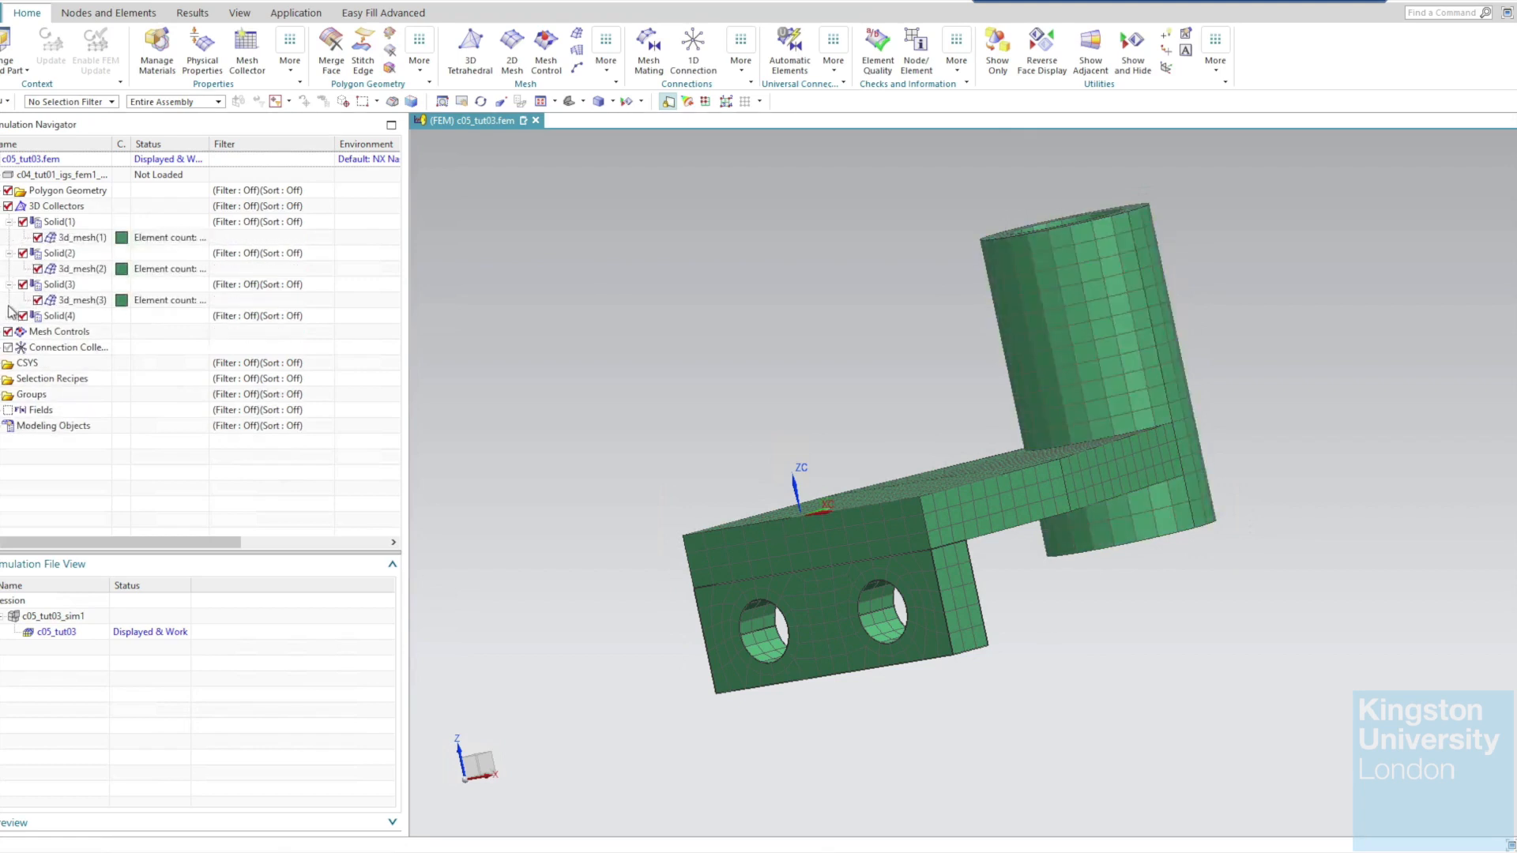
left_click(9, 316)
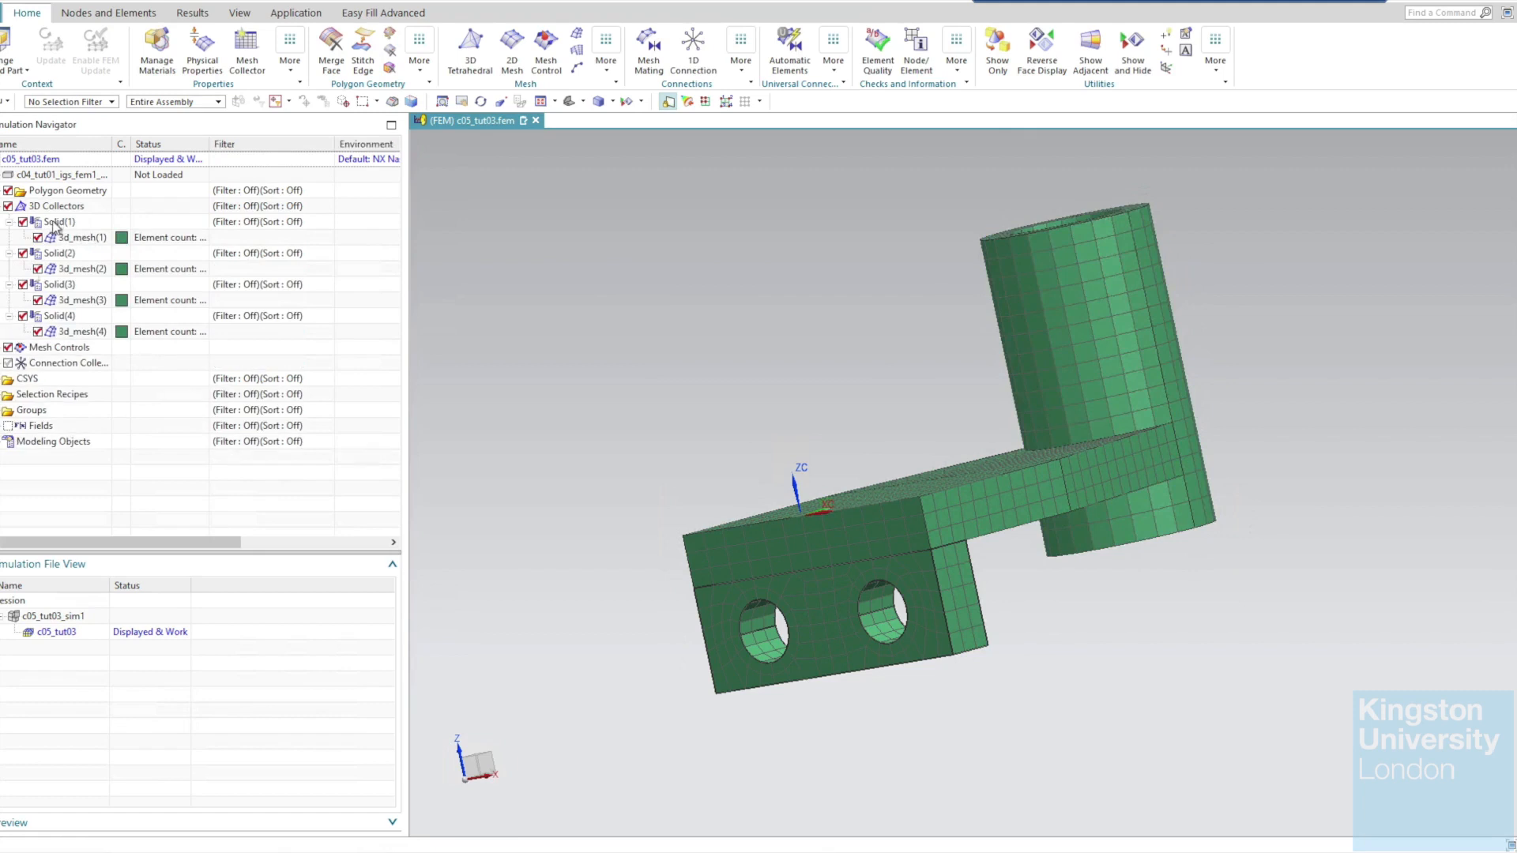
Edit the Solid(1) mesh collector and assign the library material Aluminum_6061 to its PSOLID5 property.
right_click(69, 230)
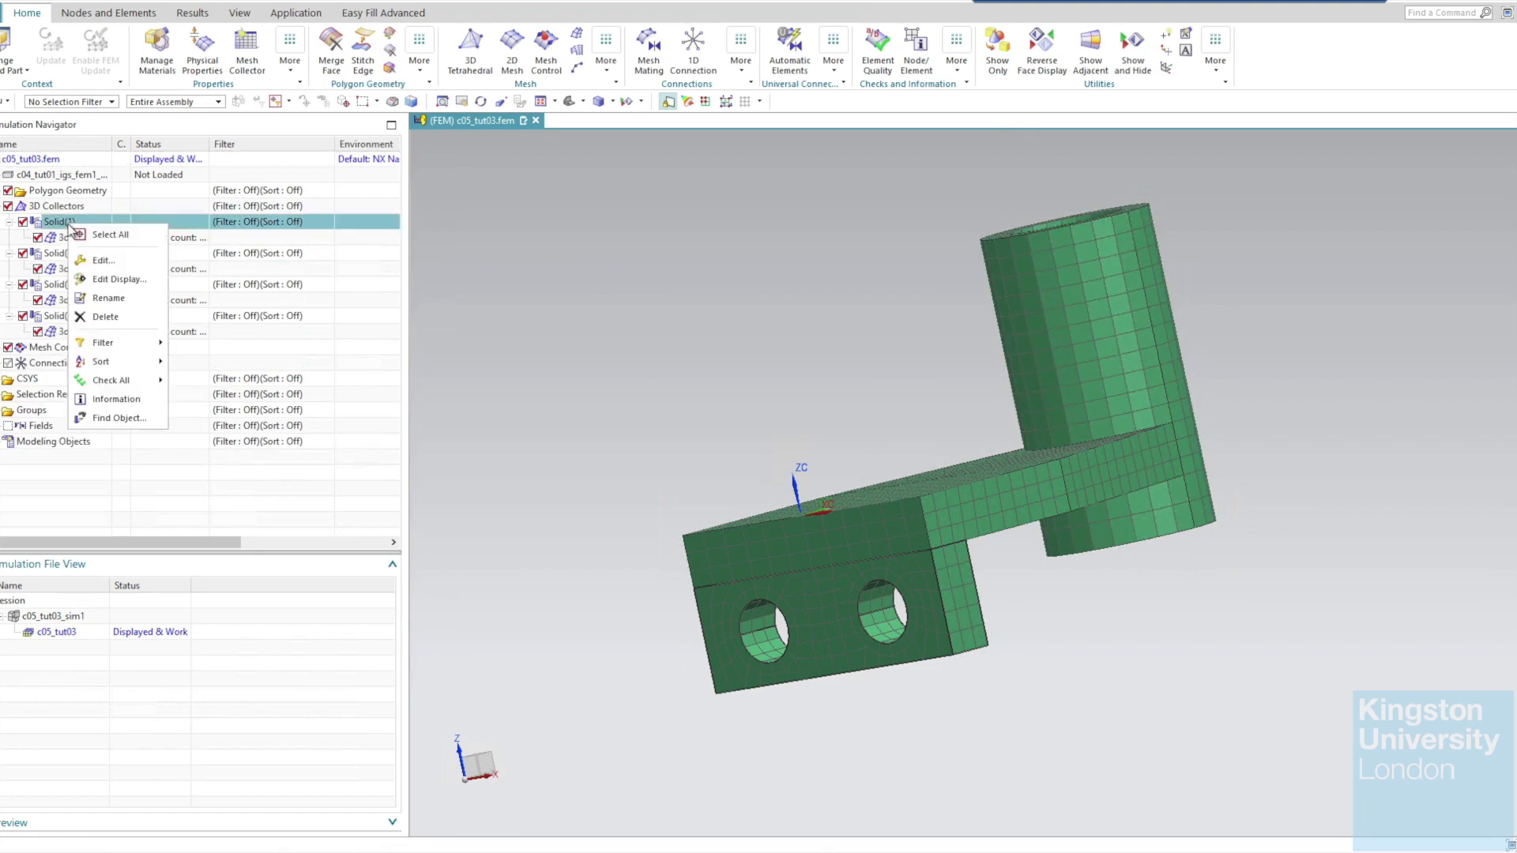
left_click(119, 266)
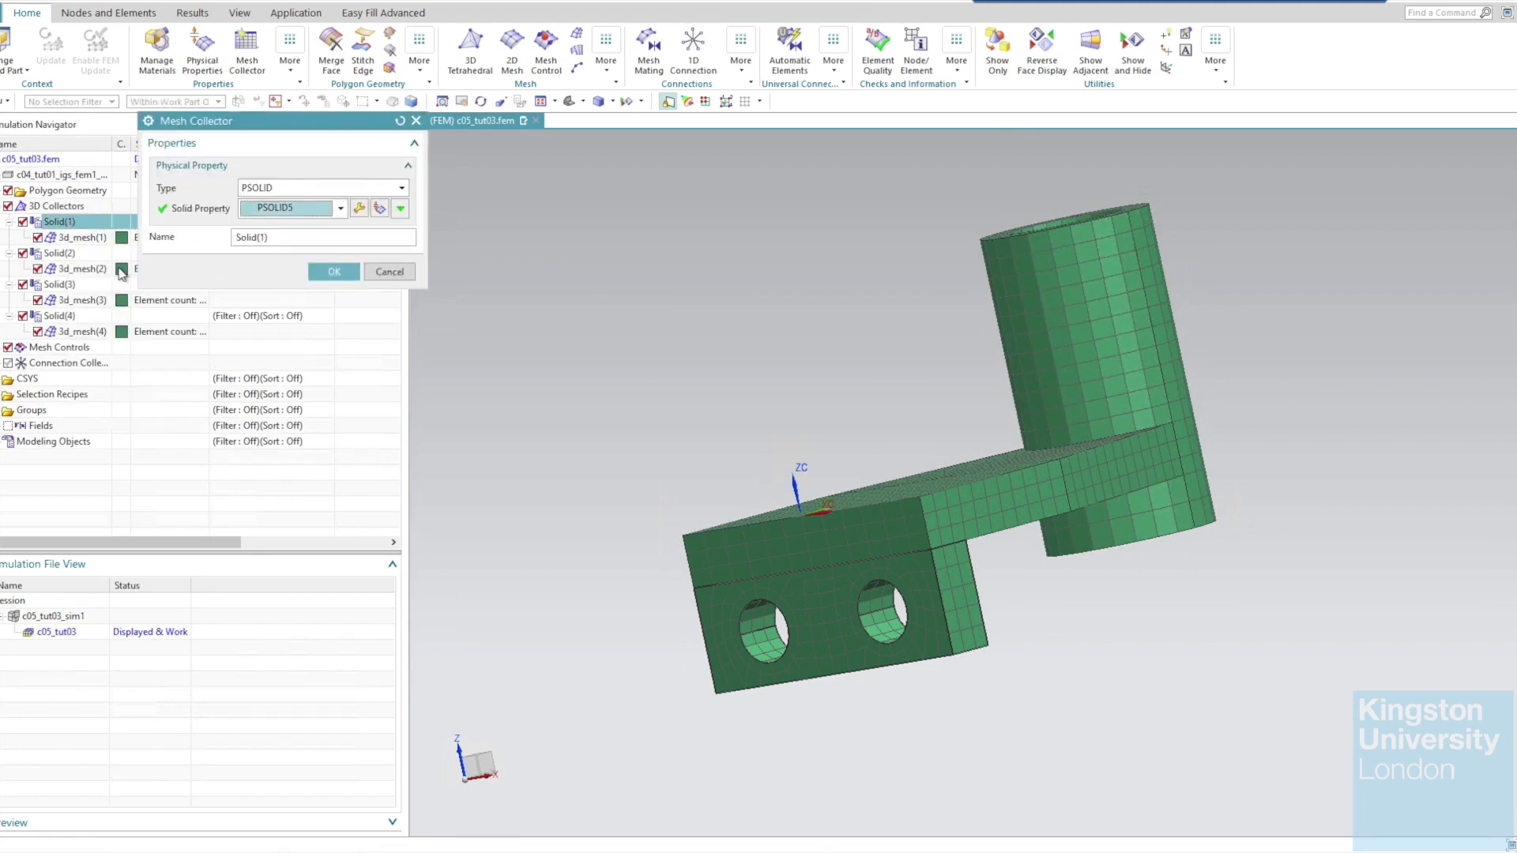
left_click(359, 209)
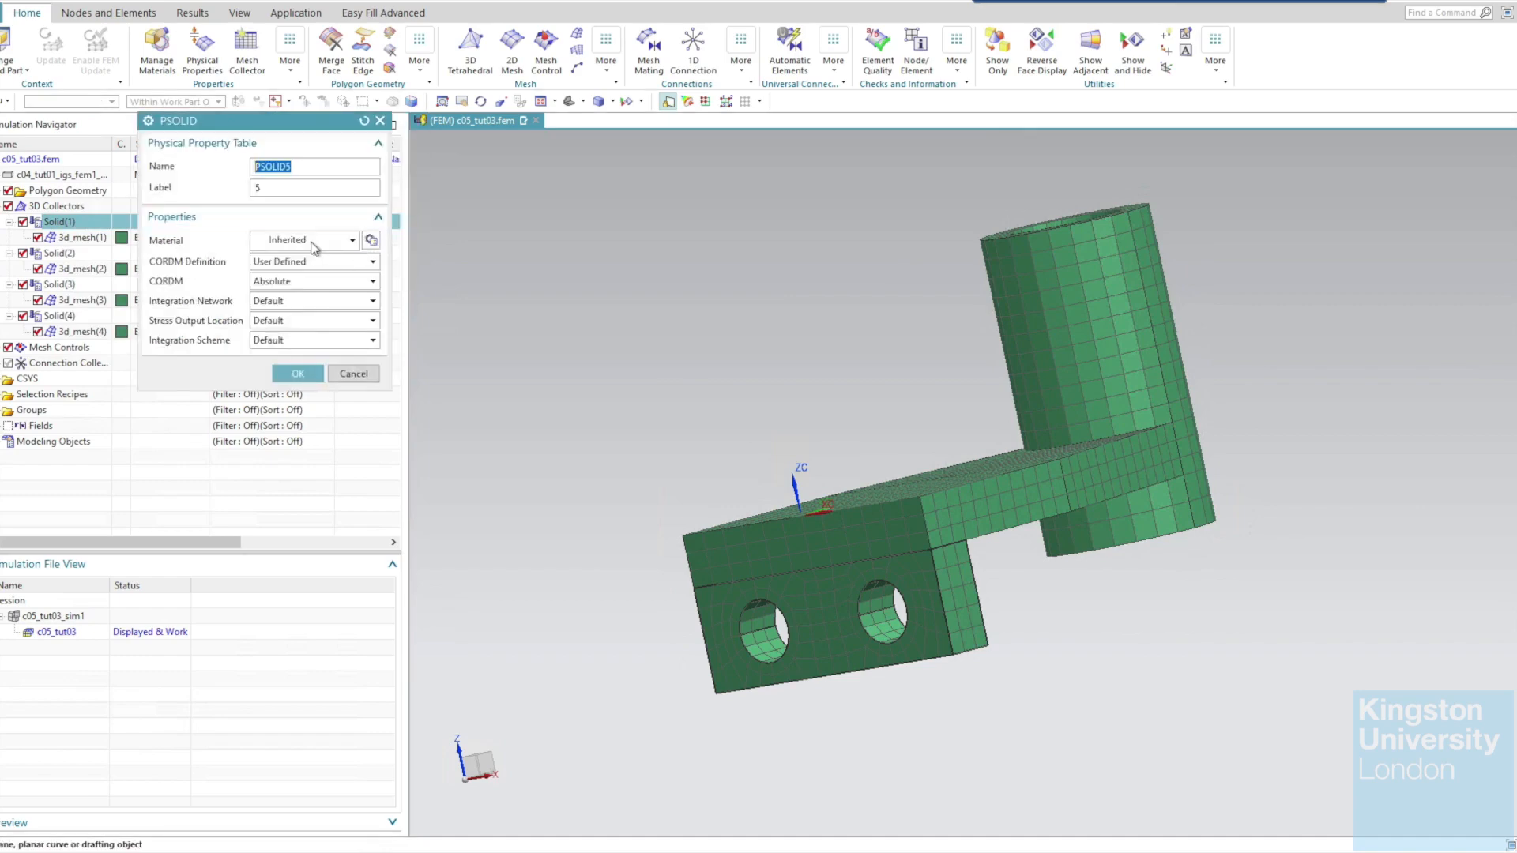
left_click(376, 244)
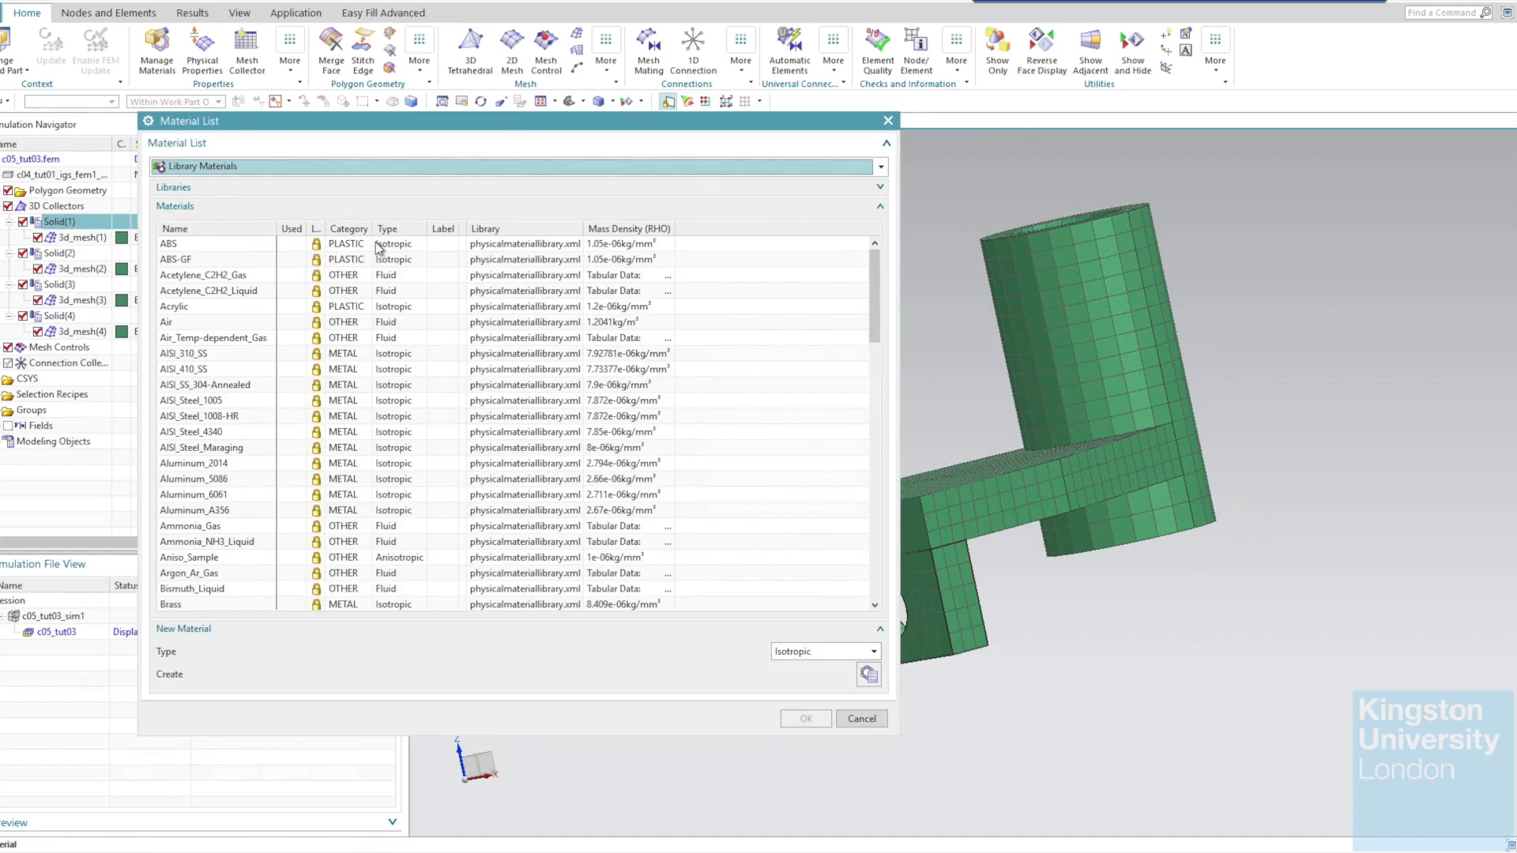
left_click(229, 495)
left_click(802, 712)
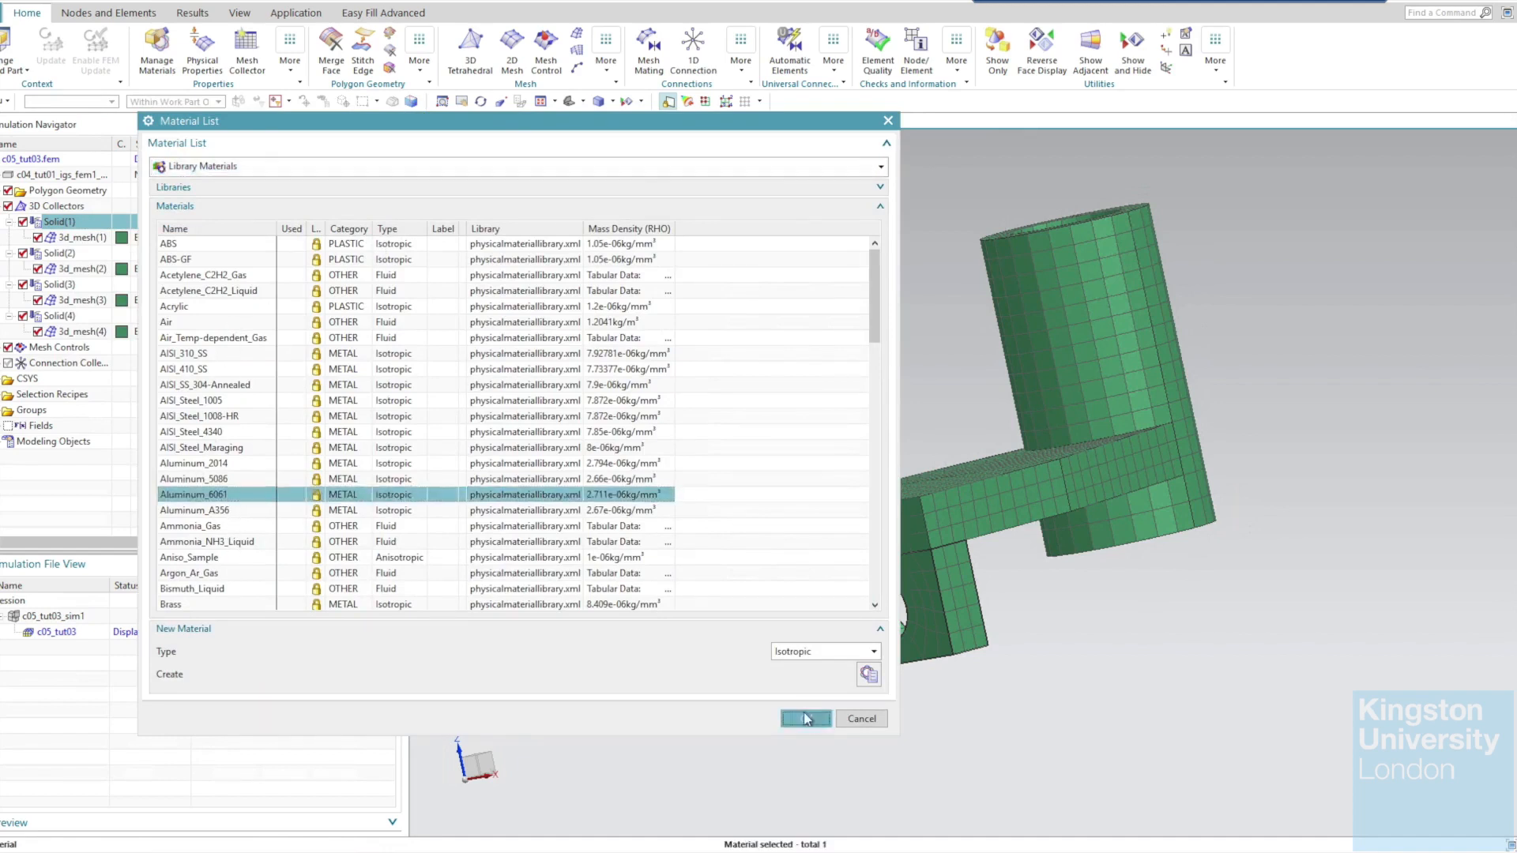
left_click(300, 393)
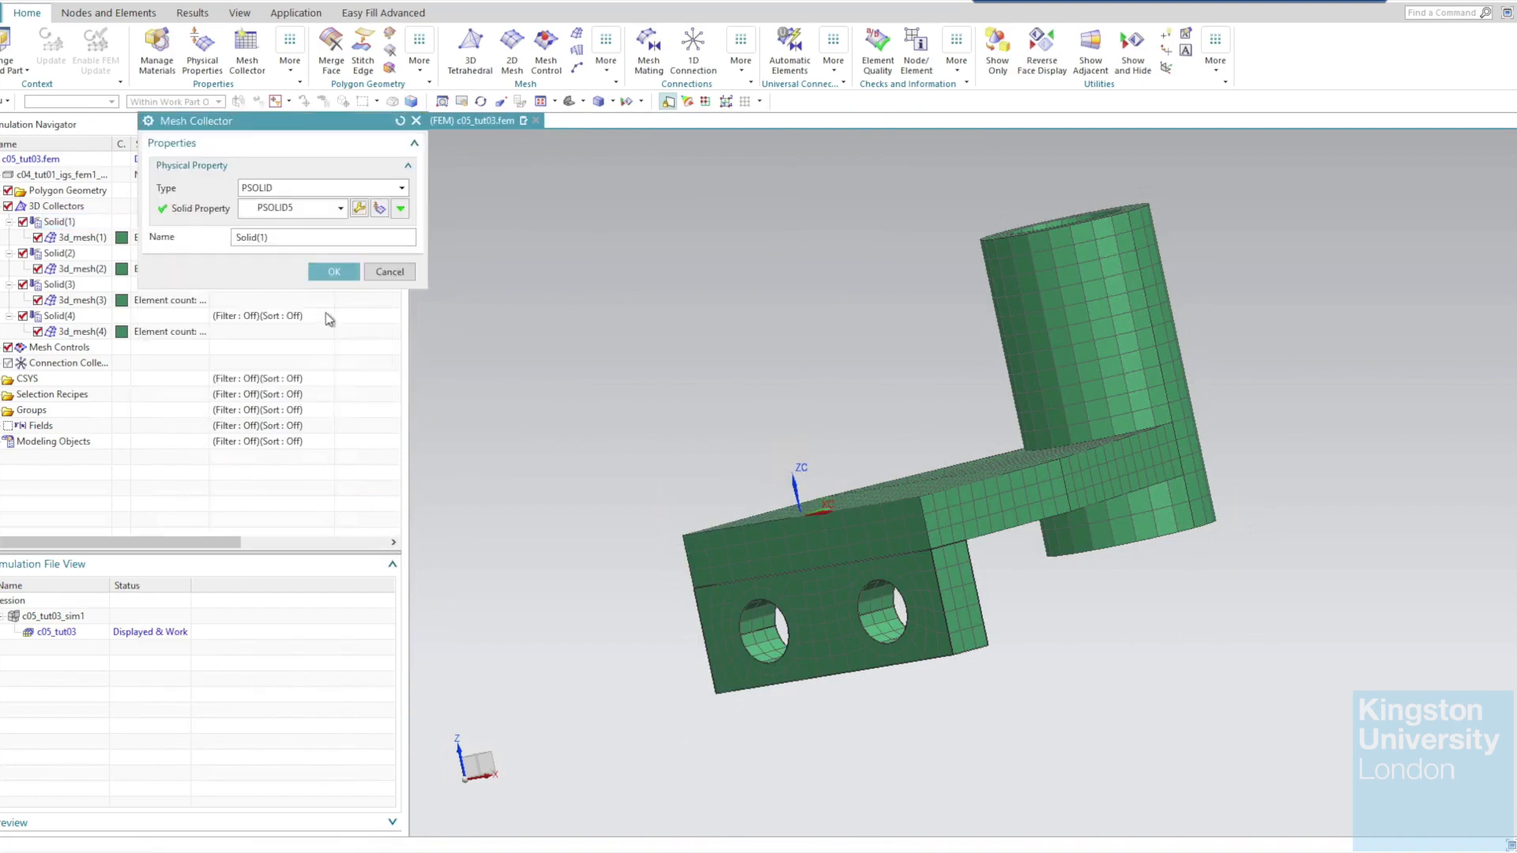
left_click(335, 272)
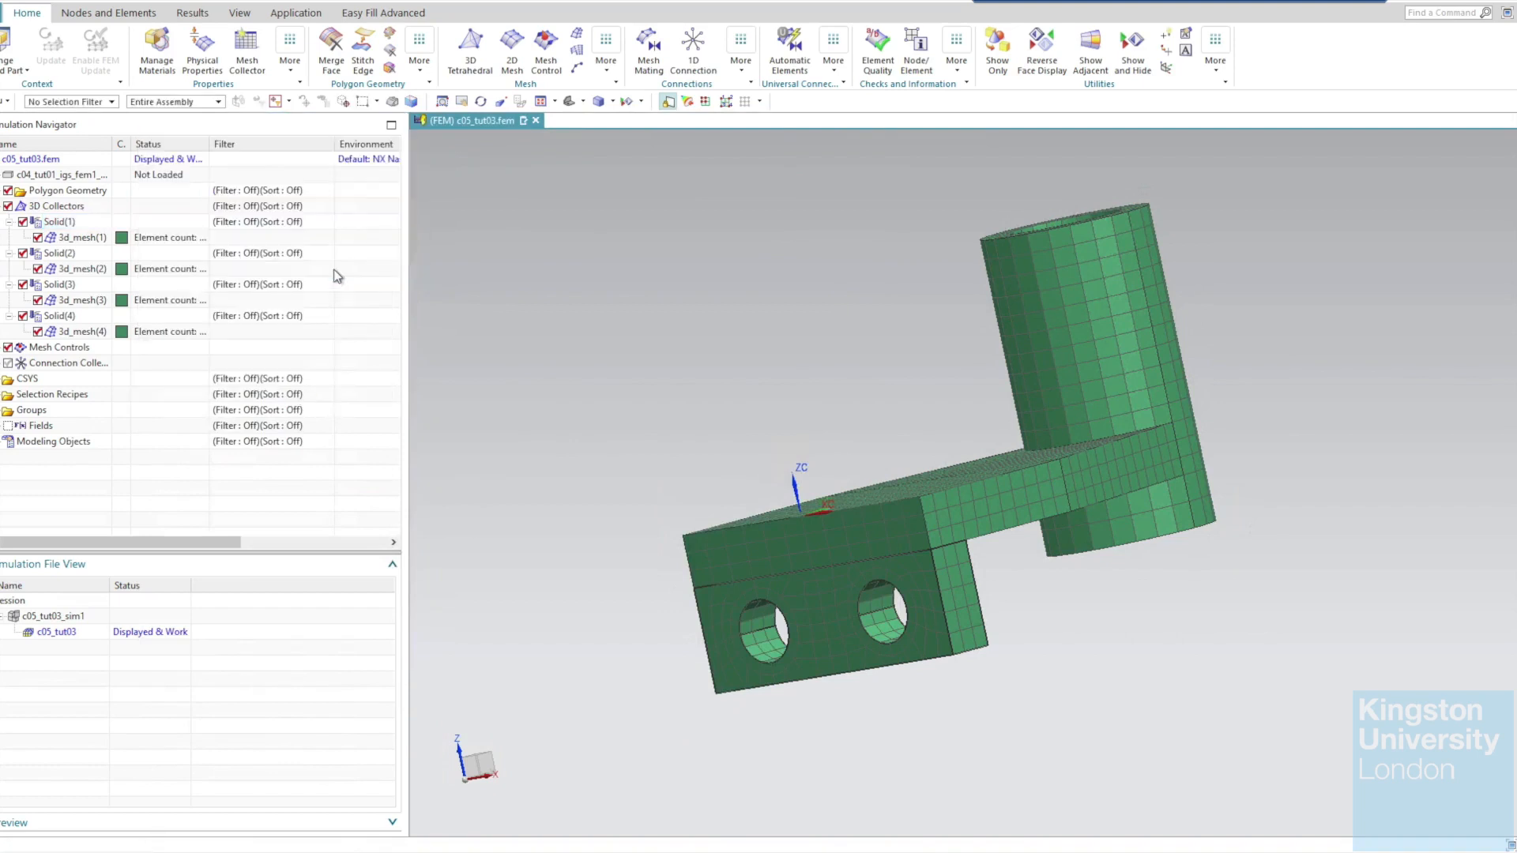
Edit the Solid(2) mesh collector and set the material of its PSOLID6 property to Aluminum_6061.
right_click(79, 257)
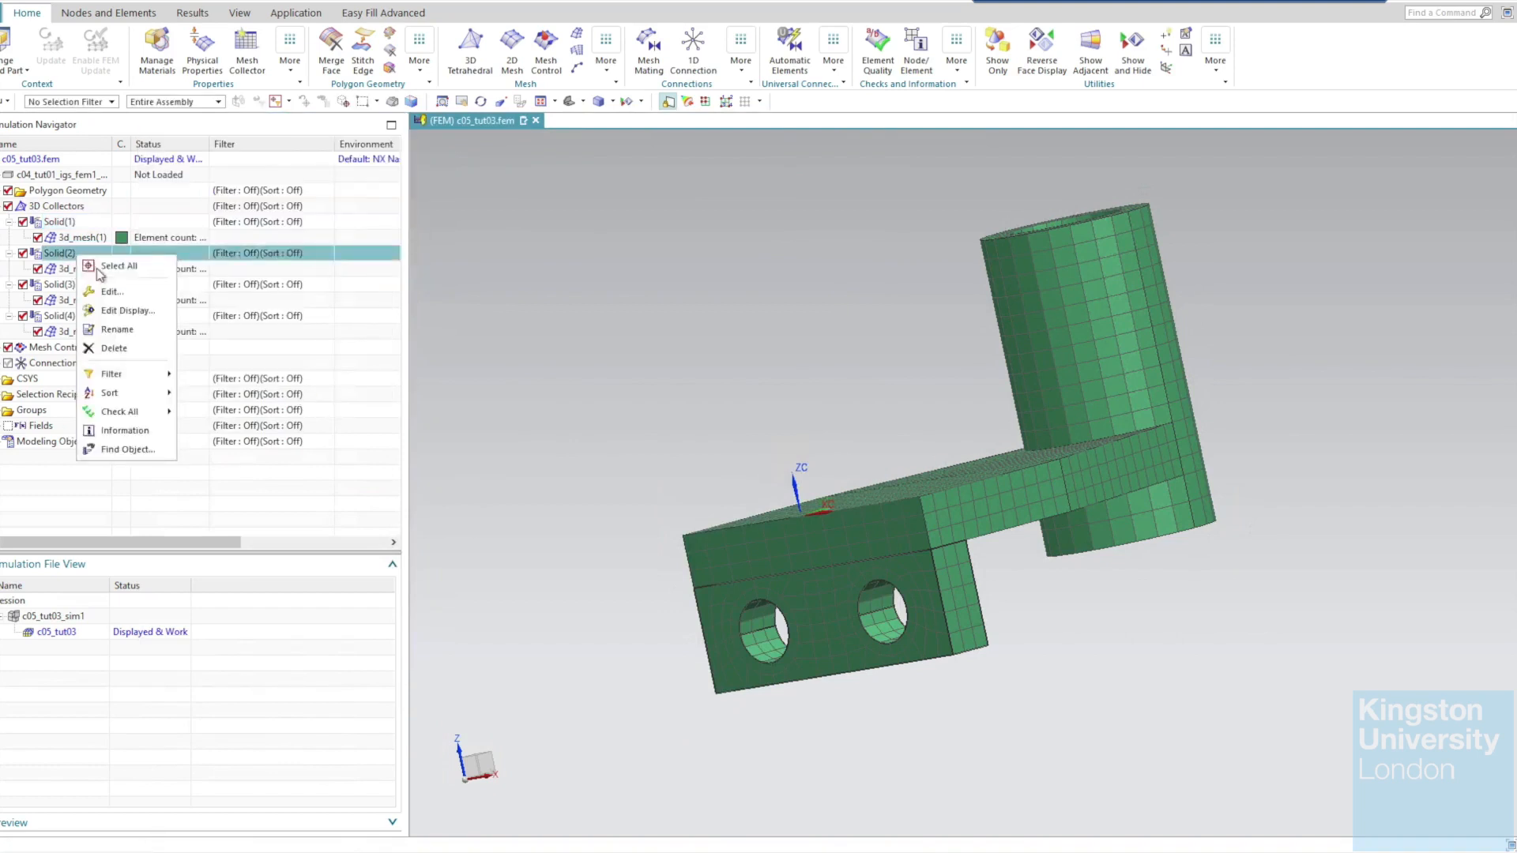
left_click(130, 300)
left_click(360, 209)
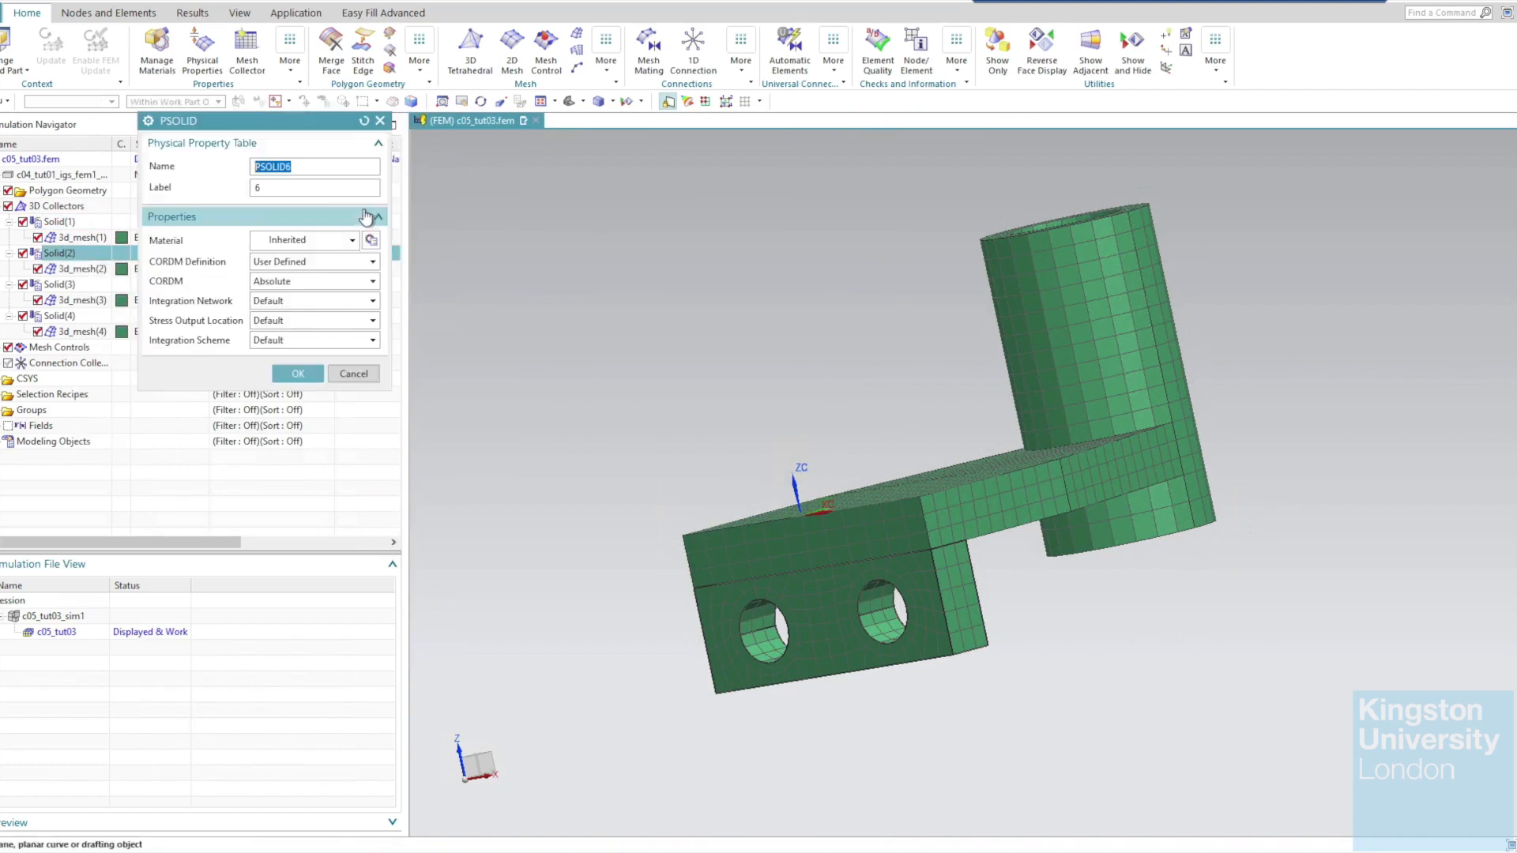
left_click(346, 240)
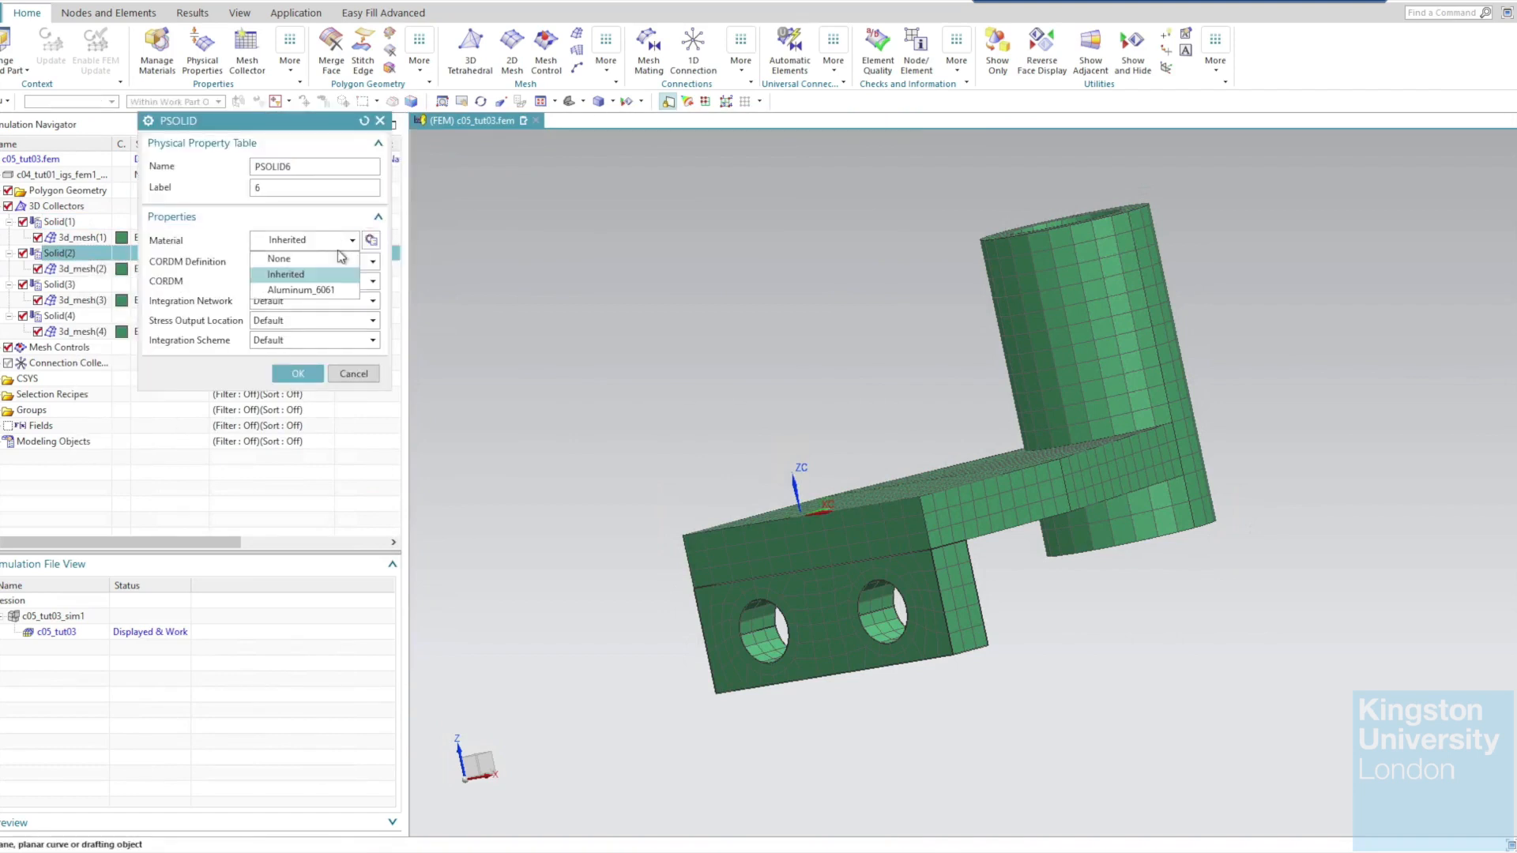
left_click(329, 291)
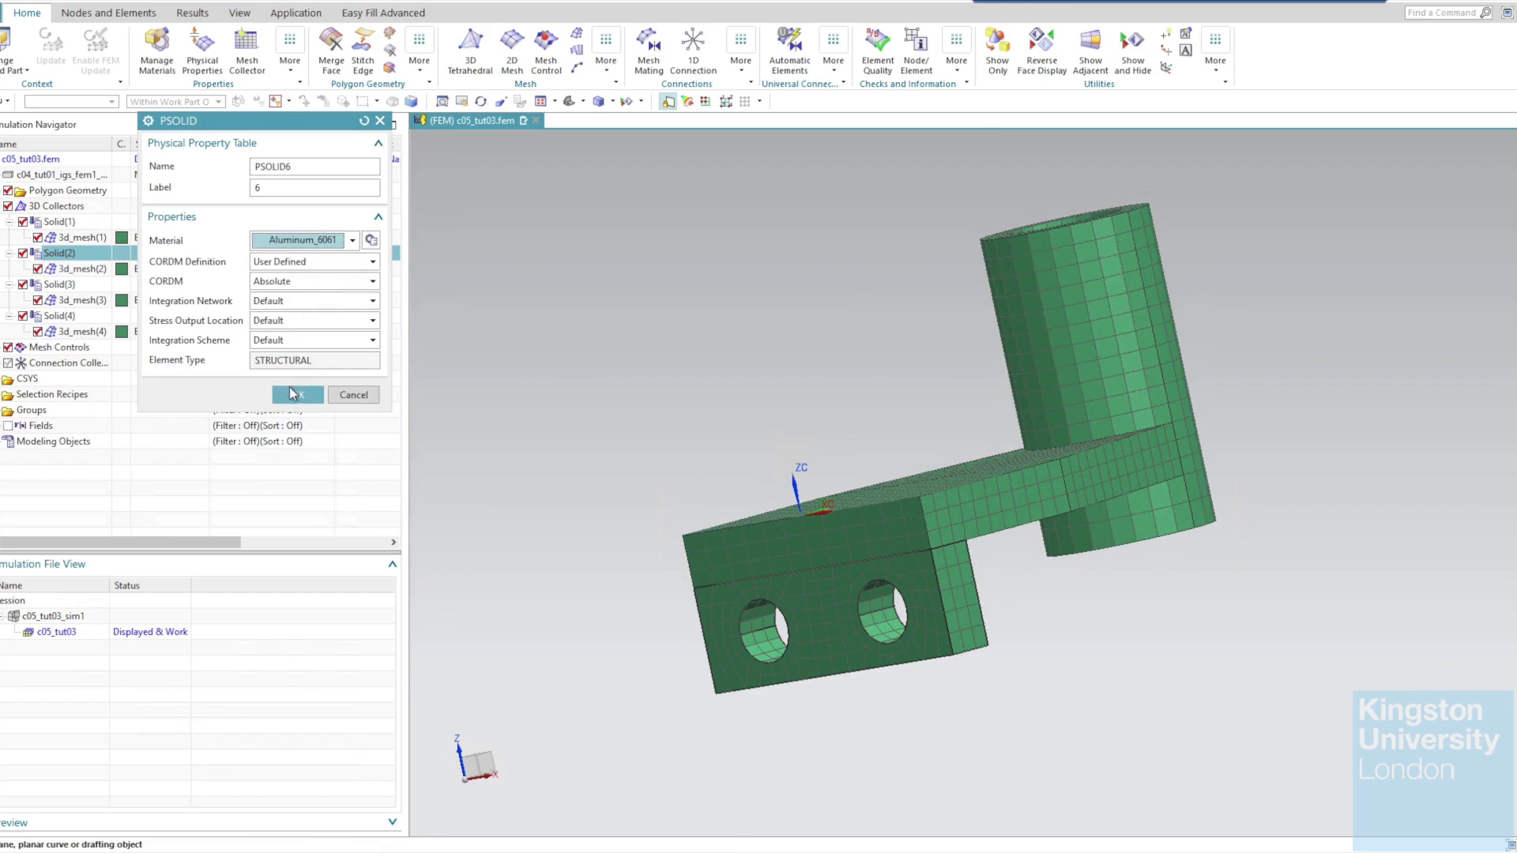
left_click(293, 393)
left_click(320, 270)
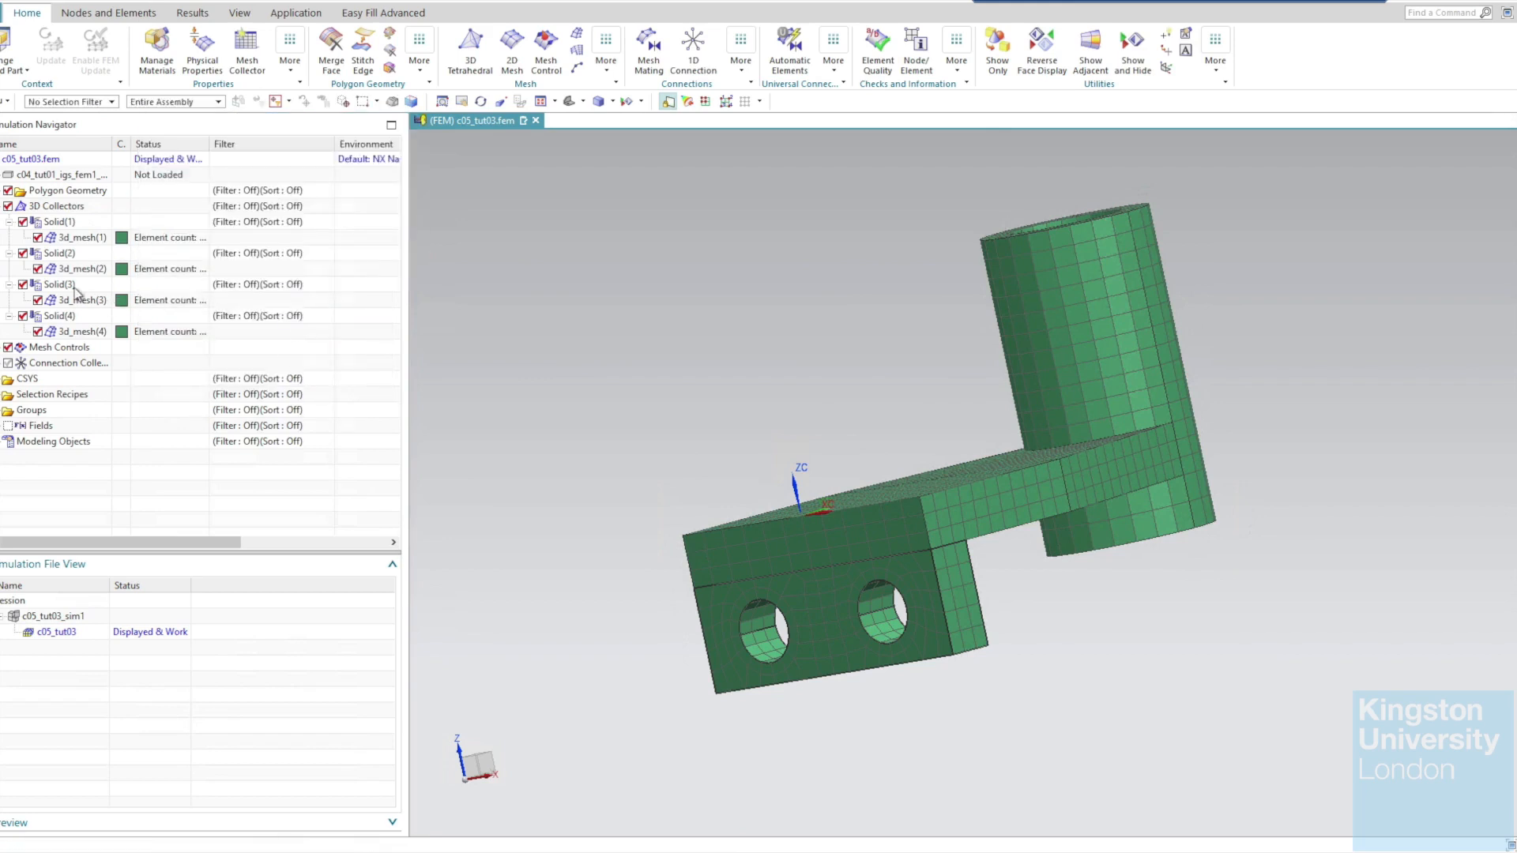
Edit the Solid(3) mesh collector and set the material of its PSOLID7 property to Aluminum_6061.
right_click(71, 286)
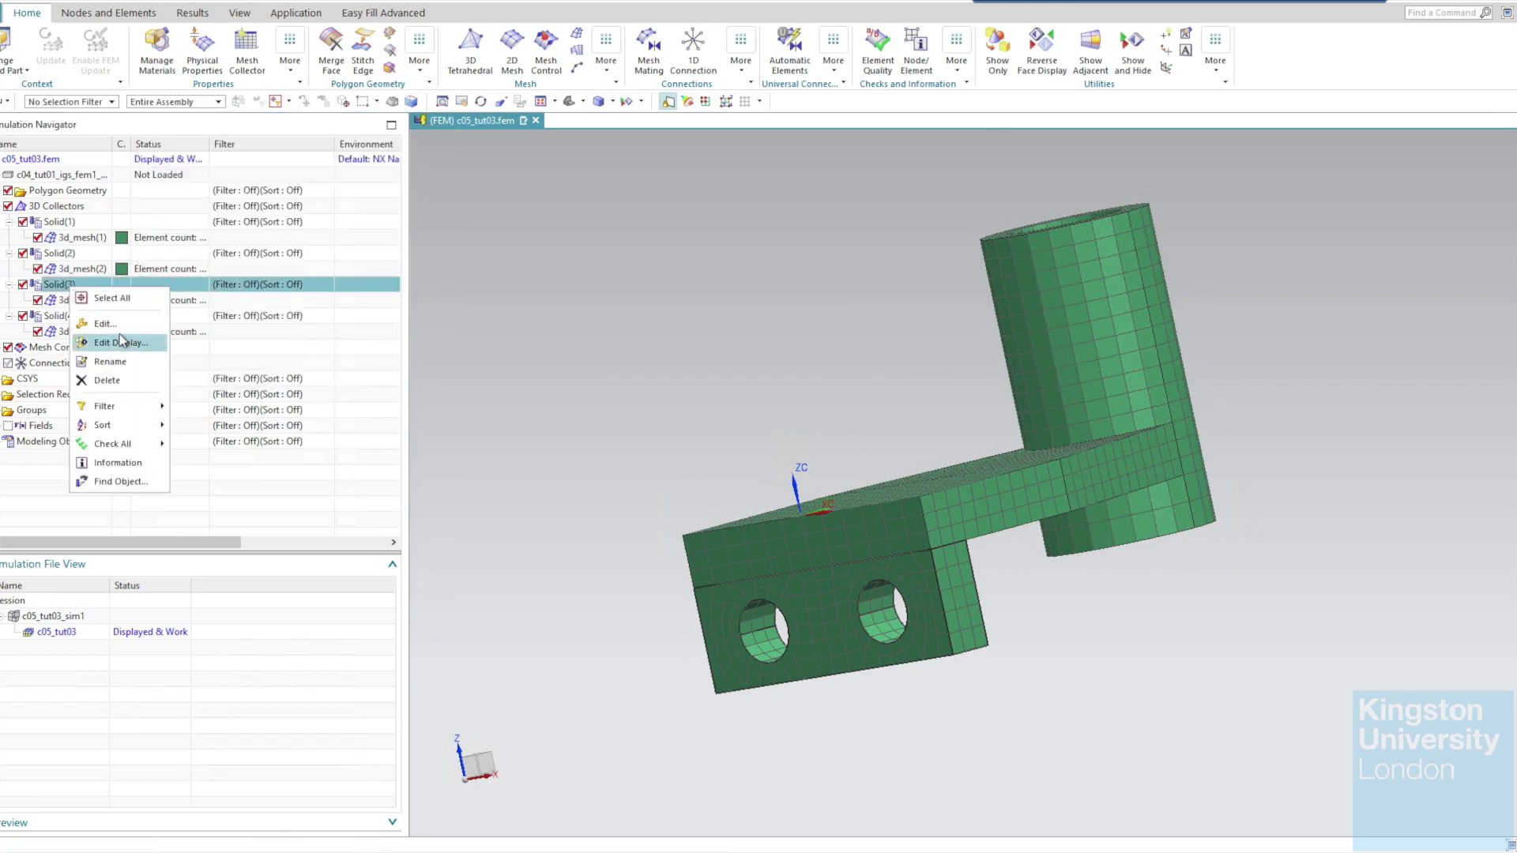
left_click(106, 323)
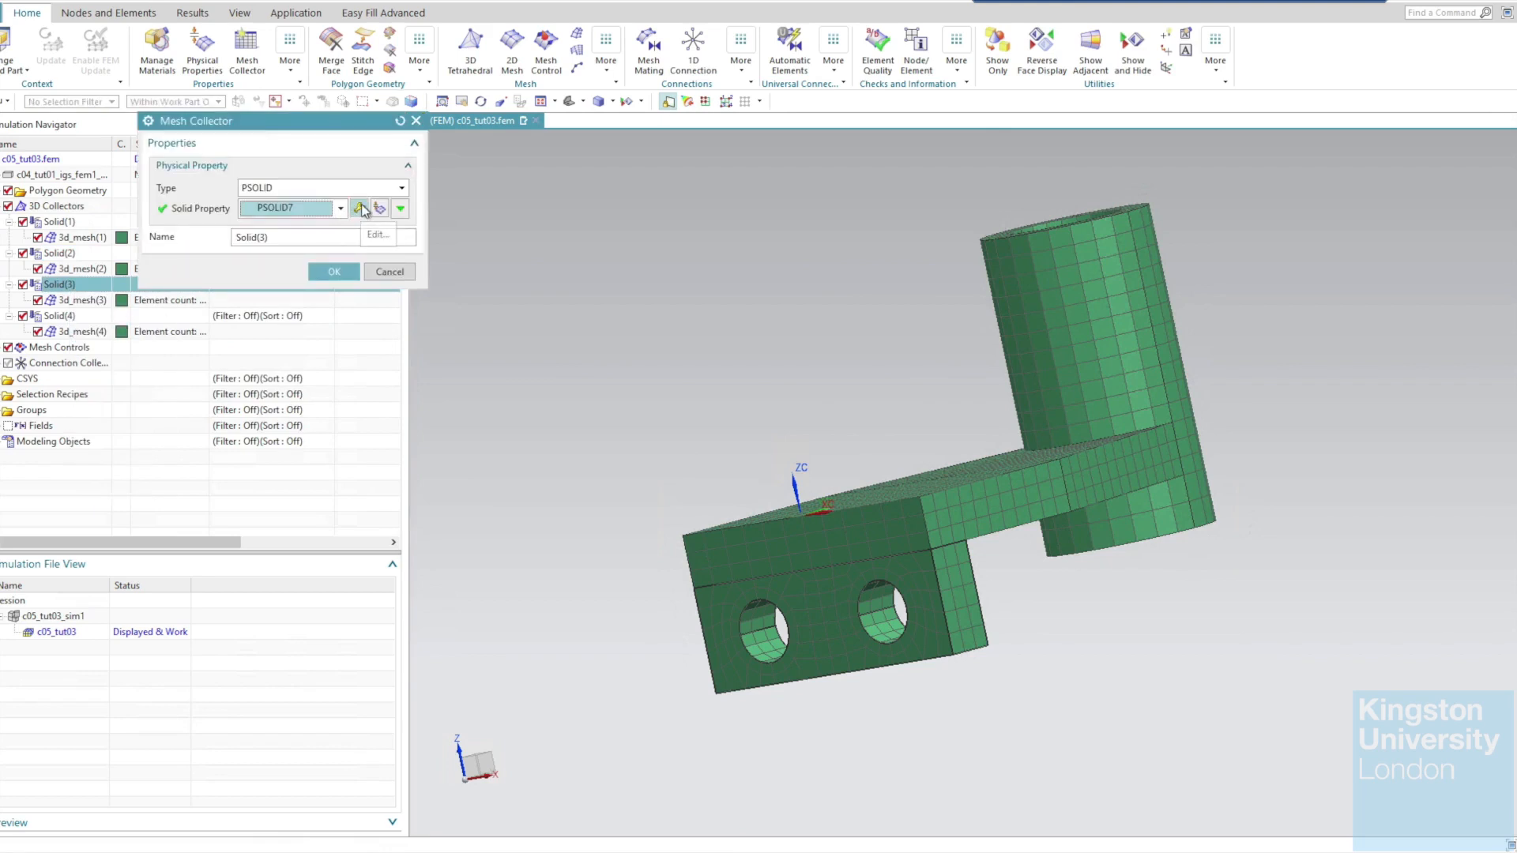
left_click(361, 209)
left_click(310, 240)
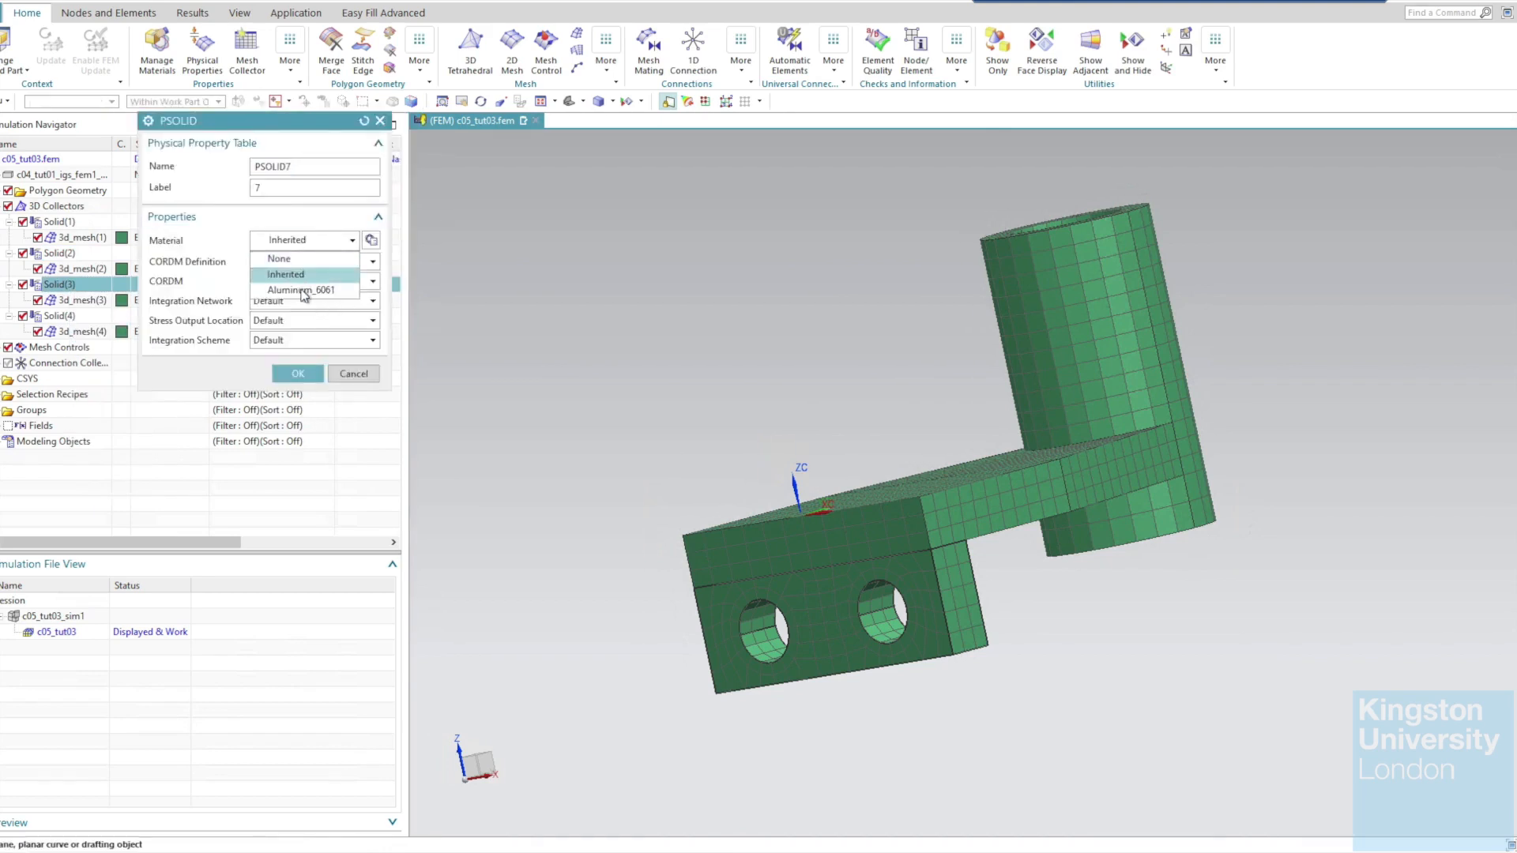
left_click(306, 294)
left_click(298, 395)
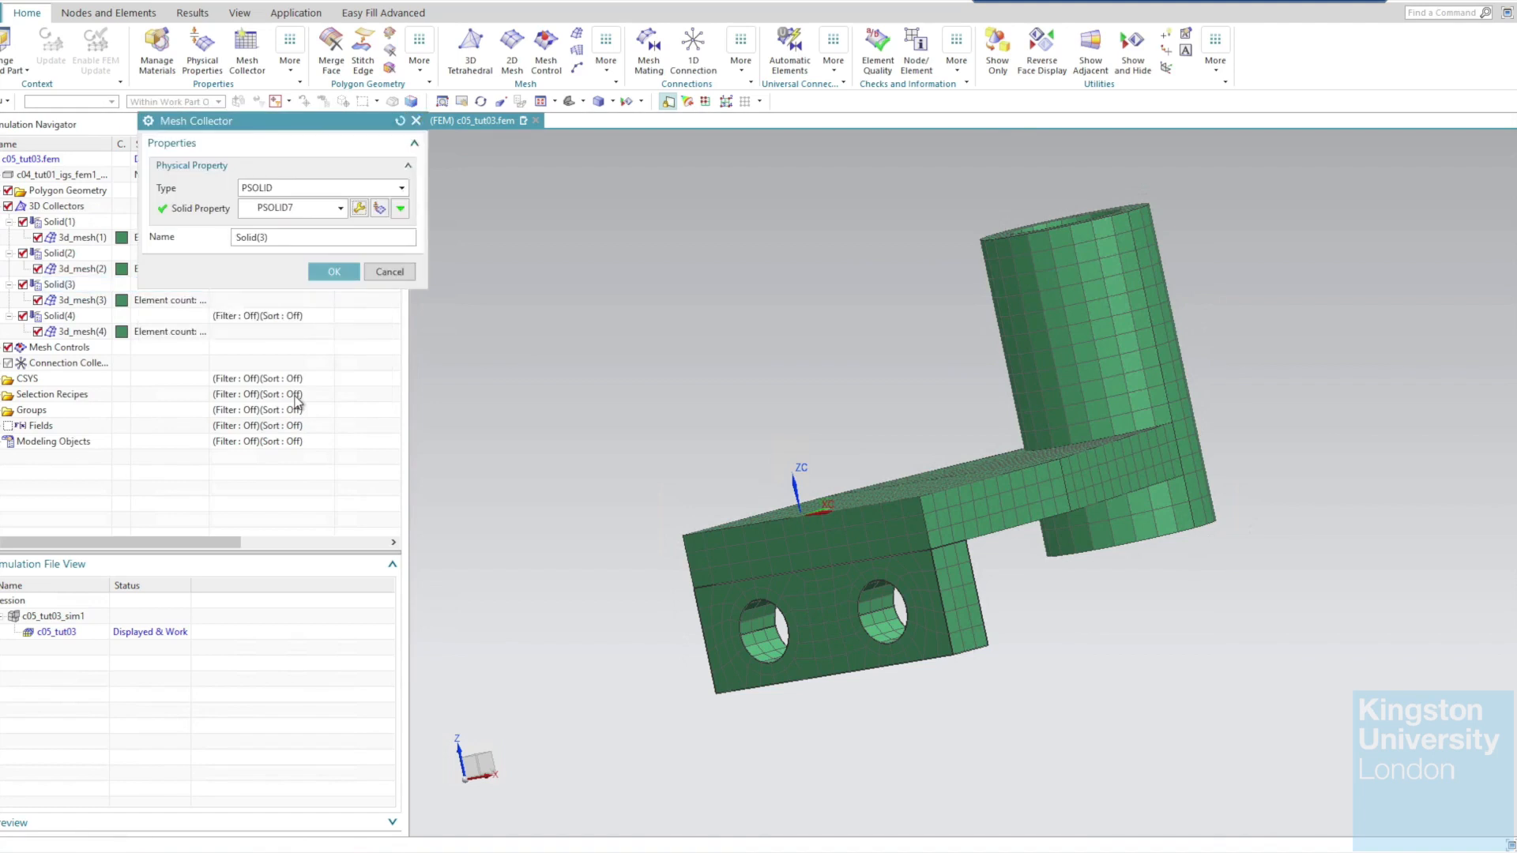
left_click(335, 276)
Edit the Solid(4) mesh collector and set the material of its PSOLID8 property to Aluminum_6061.
right_click(82, 316)
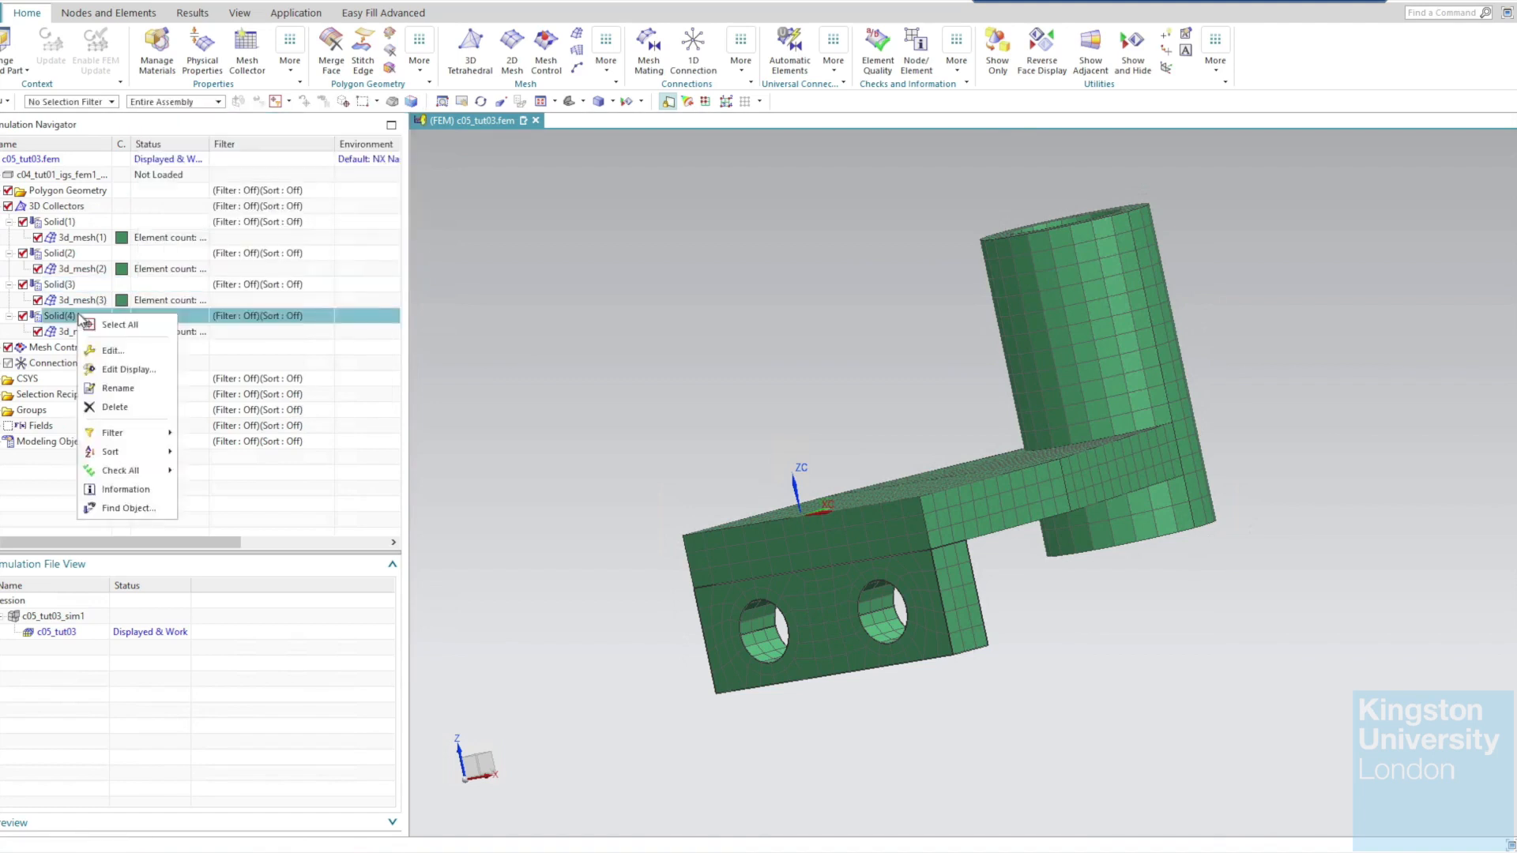
left_click(133, 353)
left_click(357, 209)
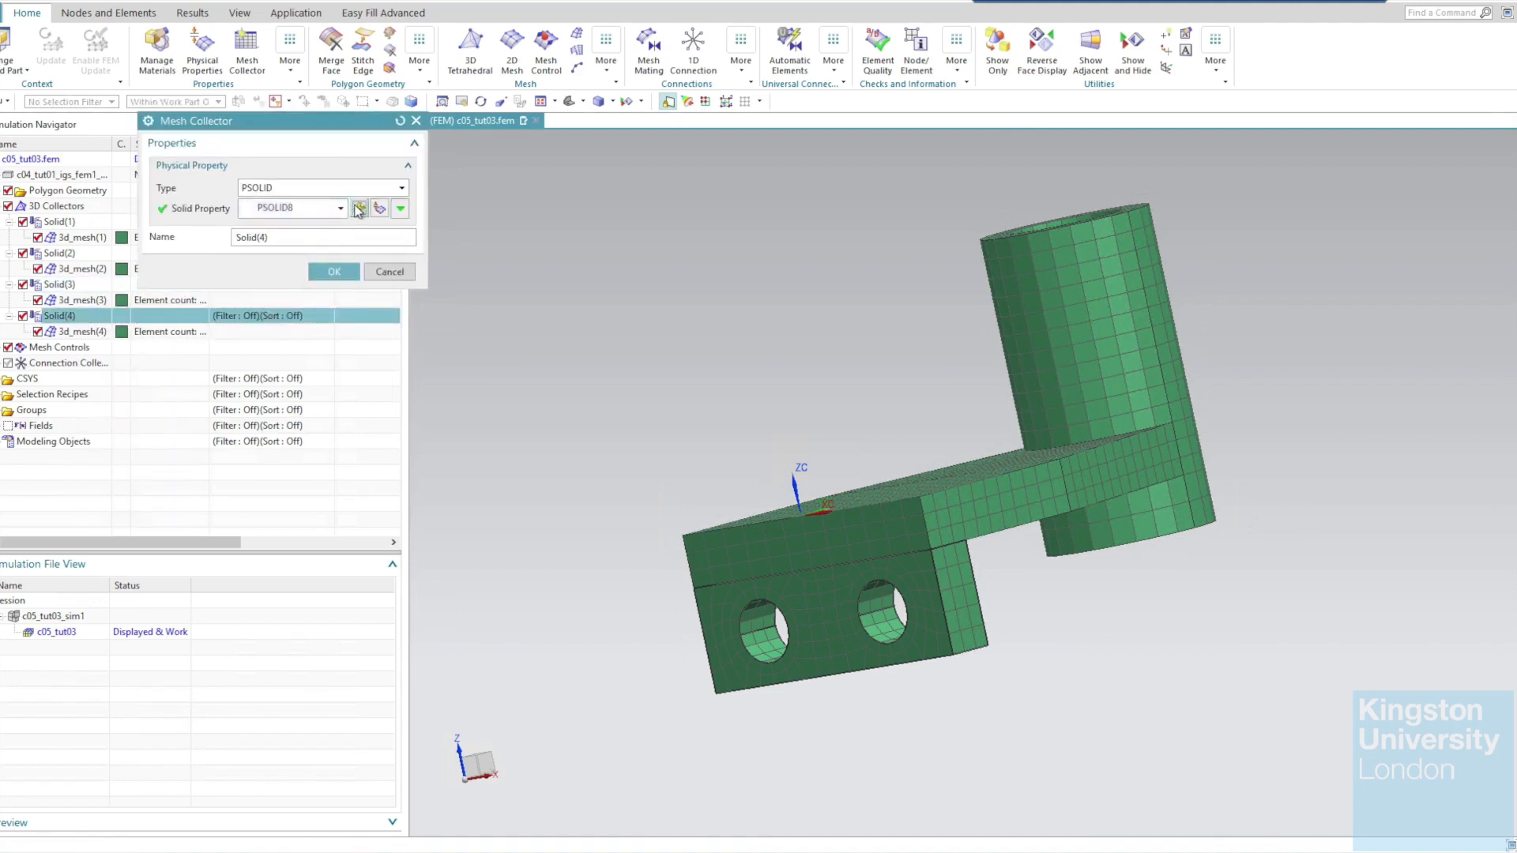
left_click(318, 240)
left_click(316, 290)
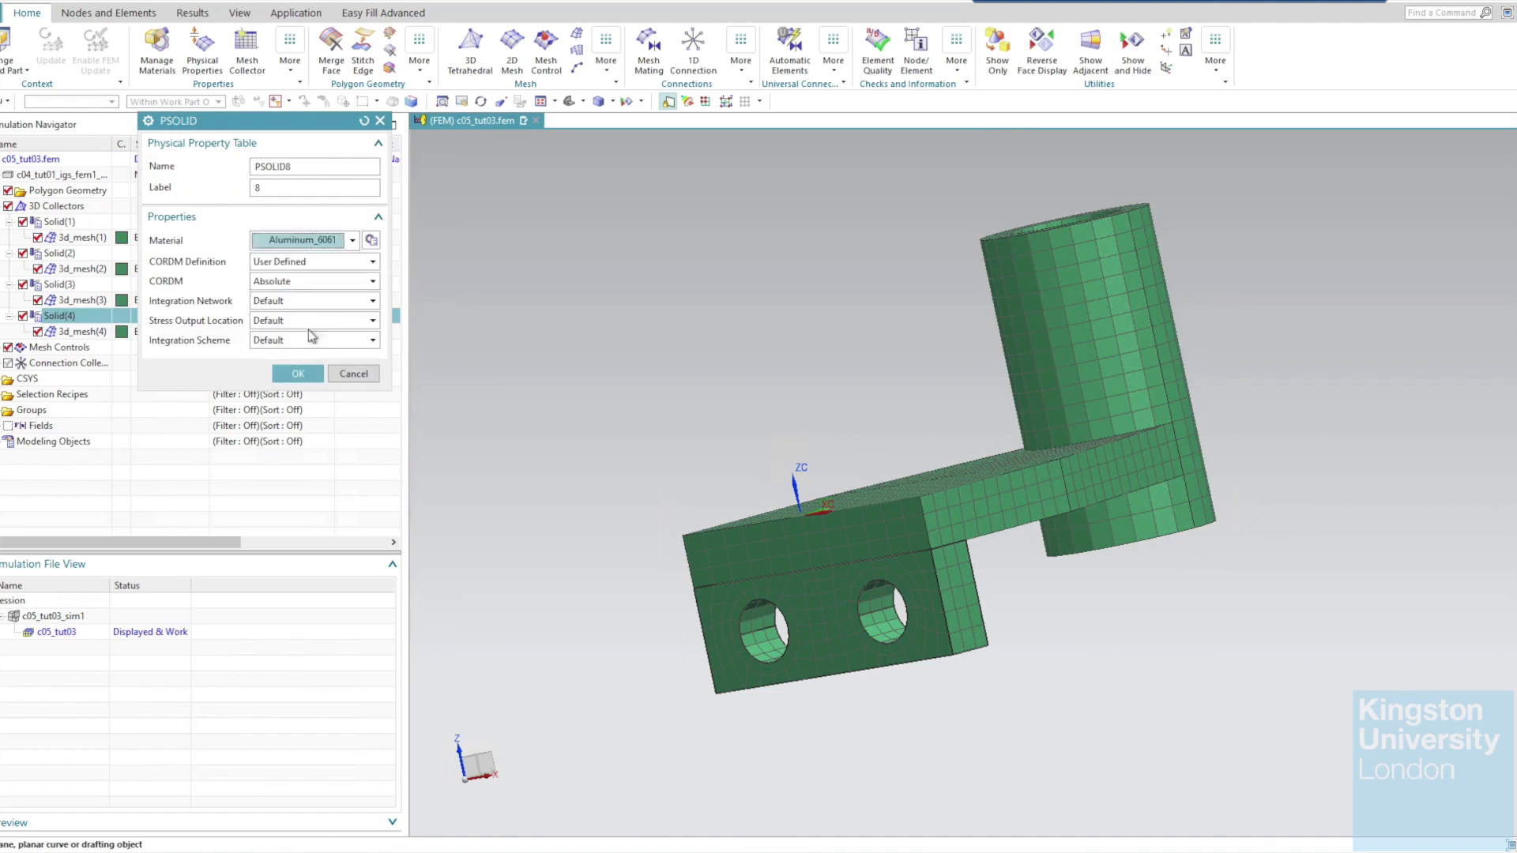
left_click(298, 394)
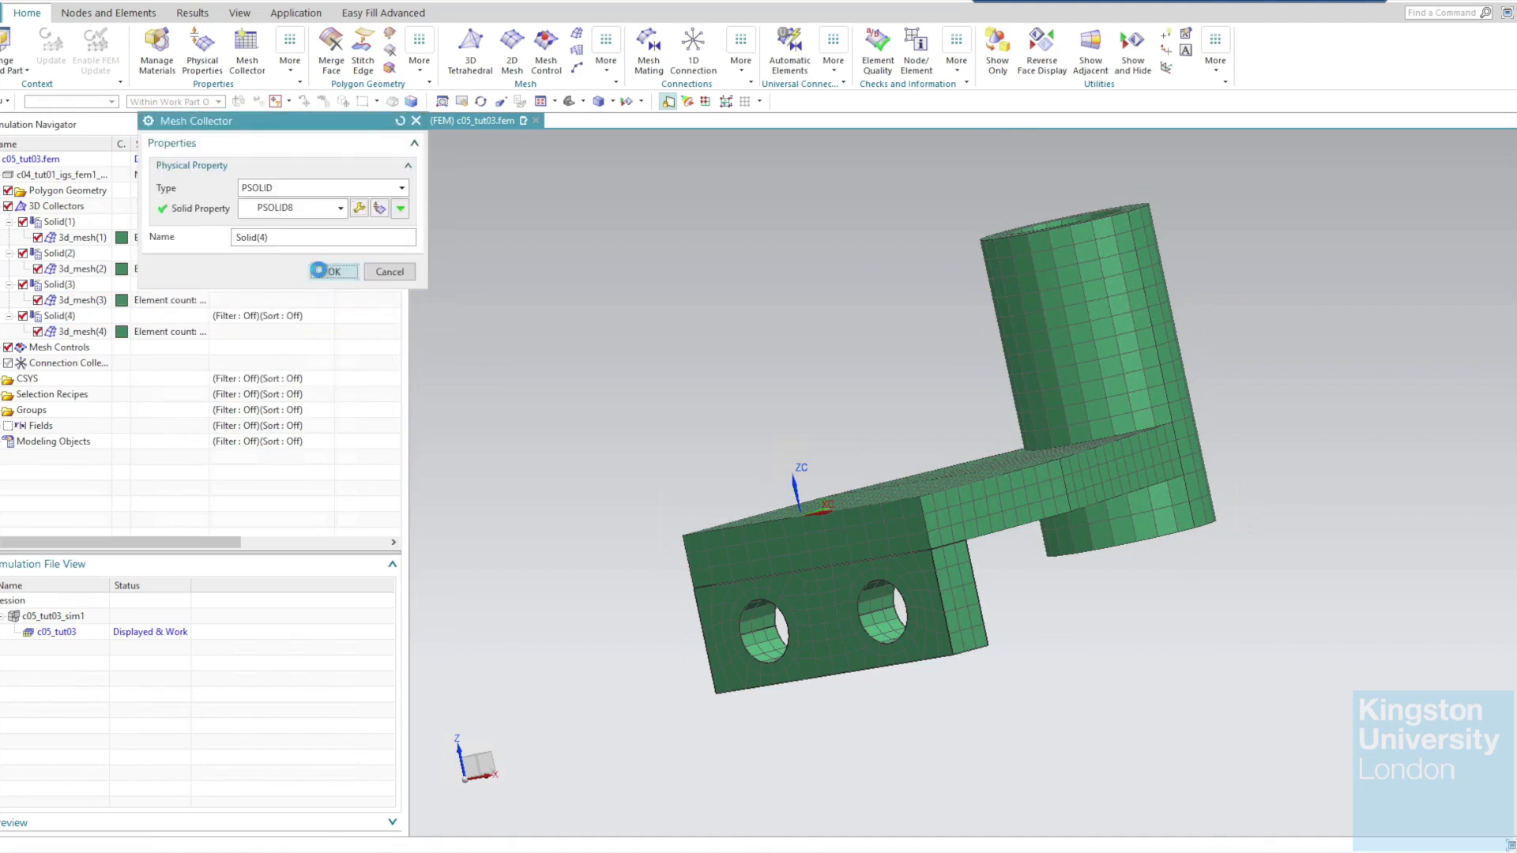
left_click(324, 272)
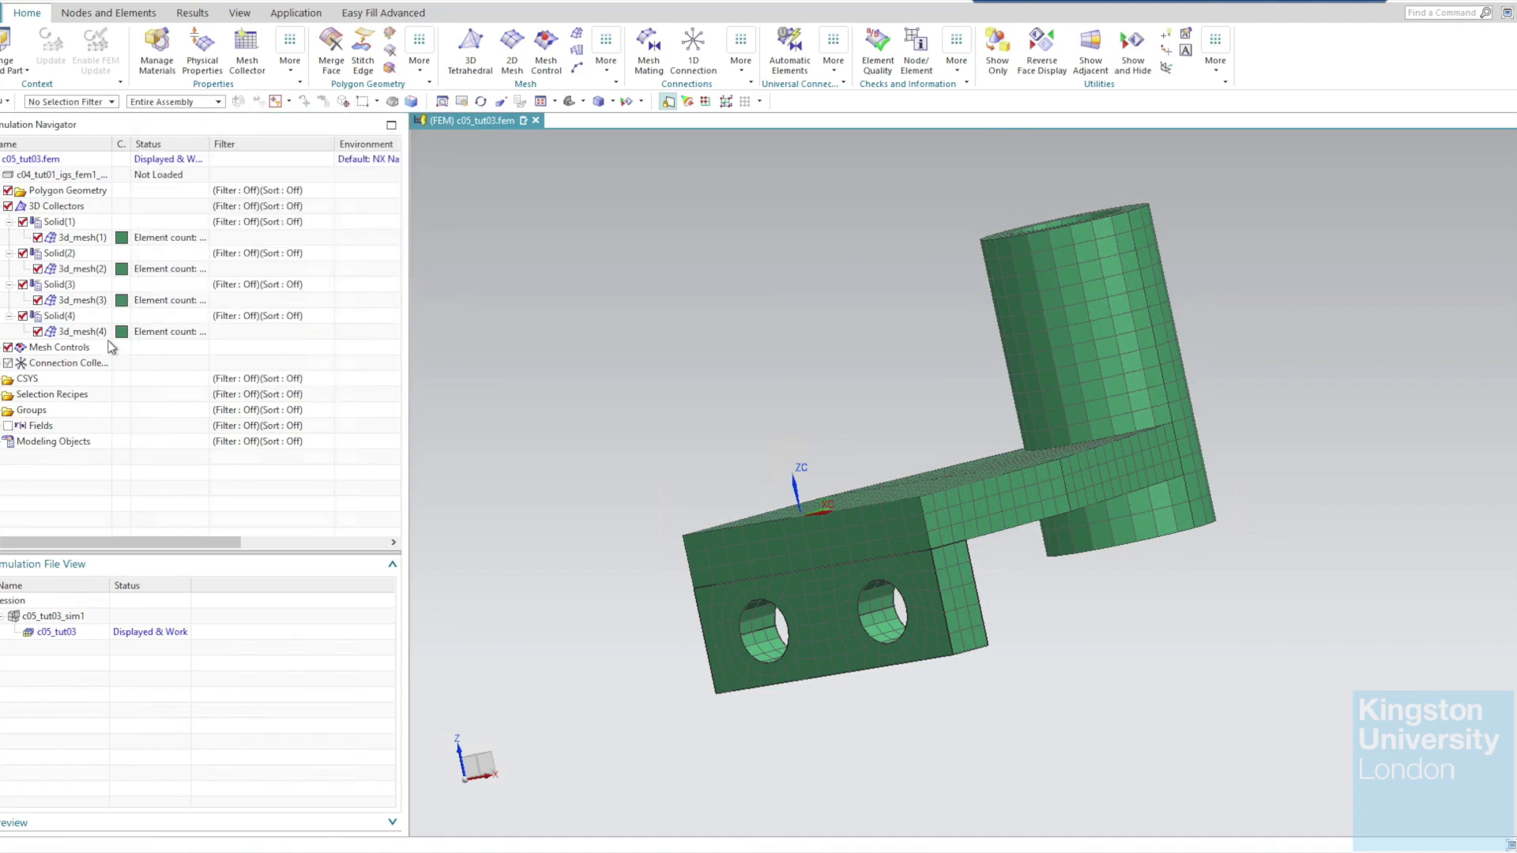
Make the c05_tut03_sim1 simulation the displayed work part and view the mounting block's two-hole face.
left_click(47, 617)
double_click(48, 617)
middle_click_drag(762, 389, 741, 427)
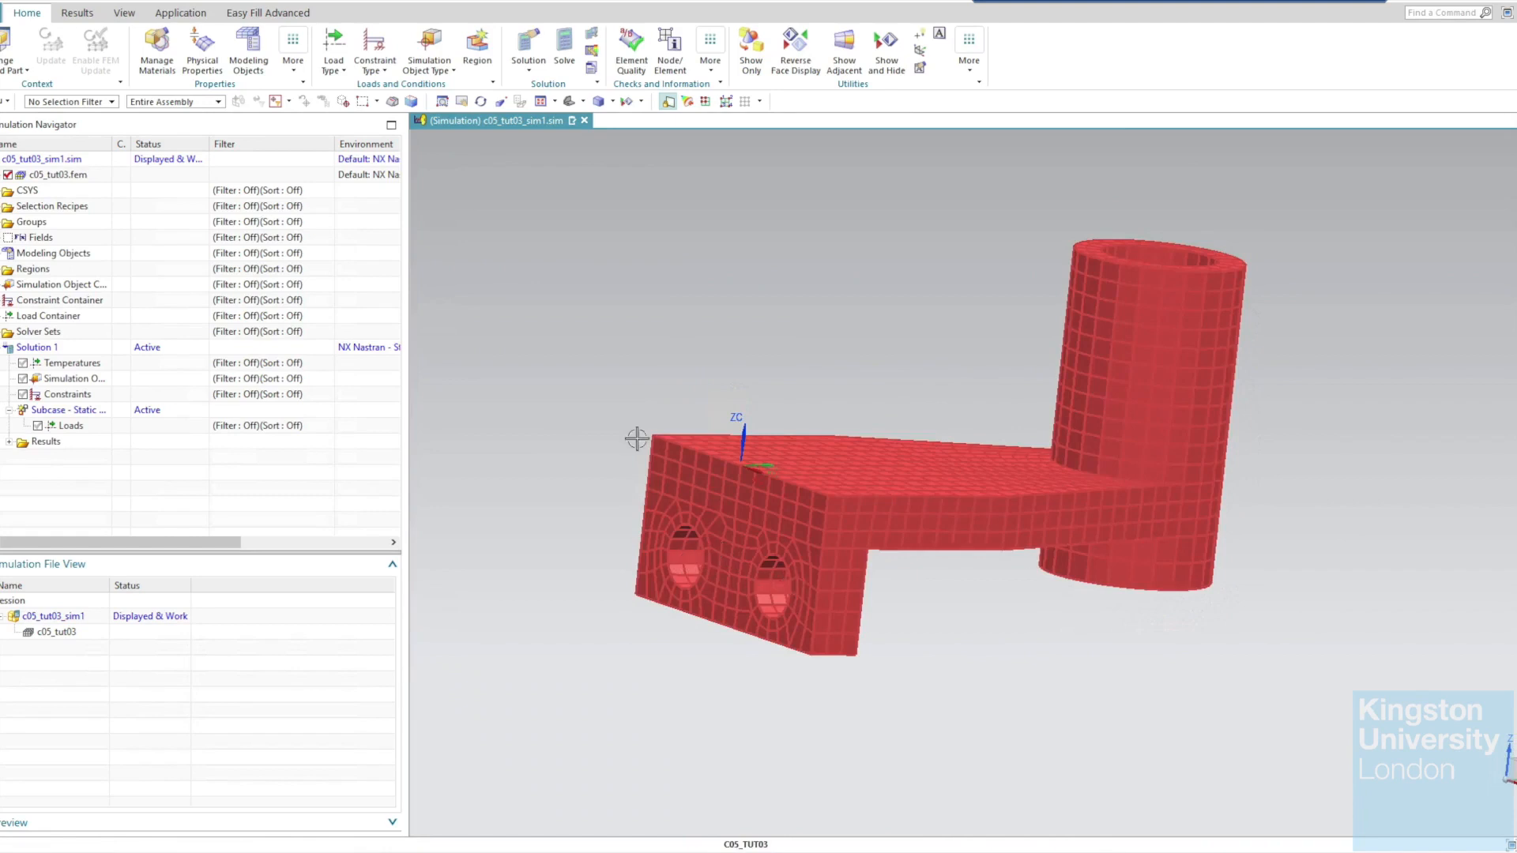
Apply a Pinned Constraint to the cylindrical faces of both mounting holes in the lower block.
left_click(381, 73)
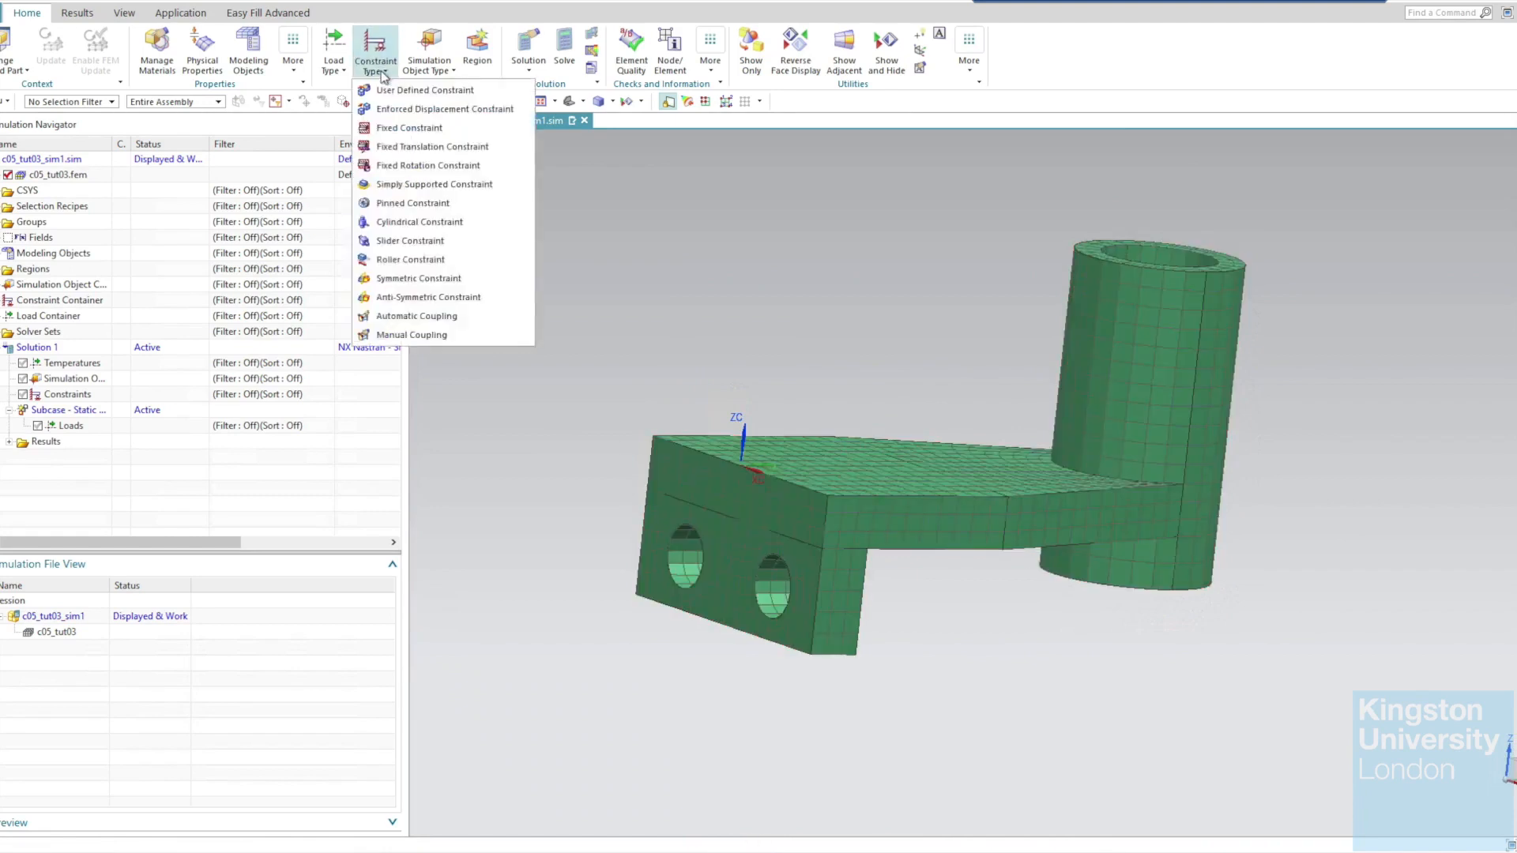
left_click(441, 217)
left_click(686, 558)
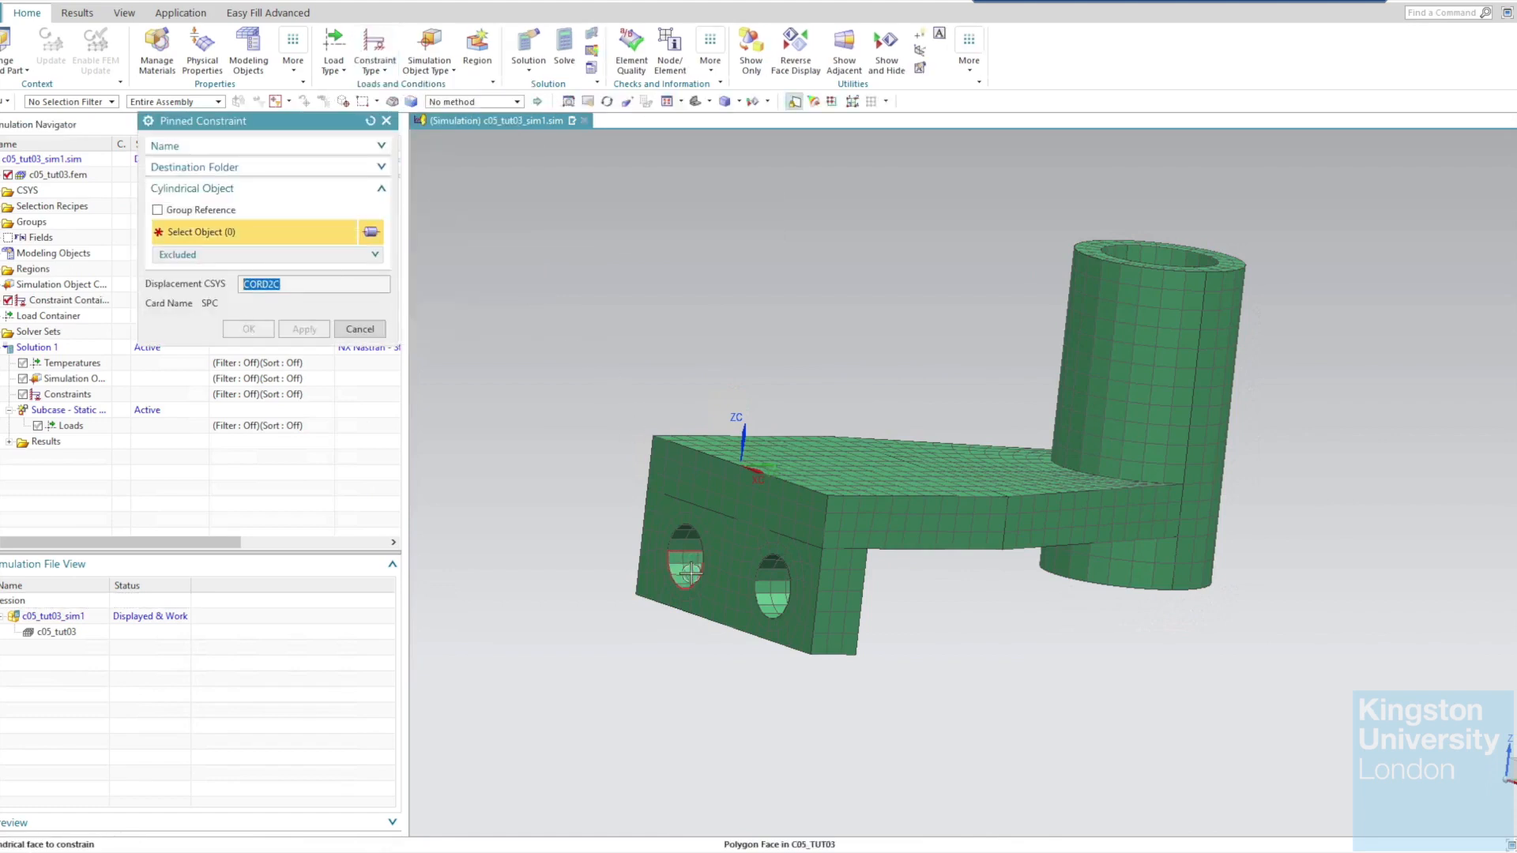
left_click(684, 541)
left_click(776, 587)
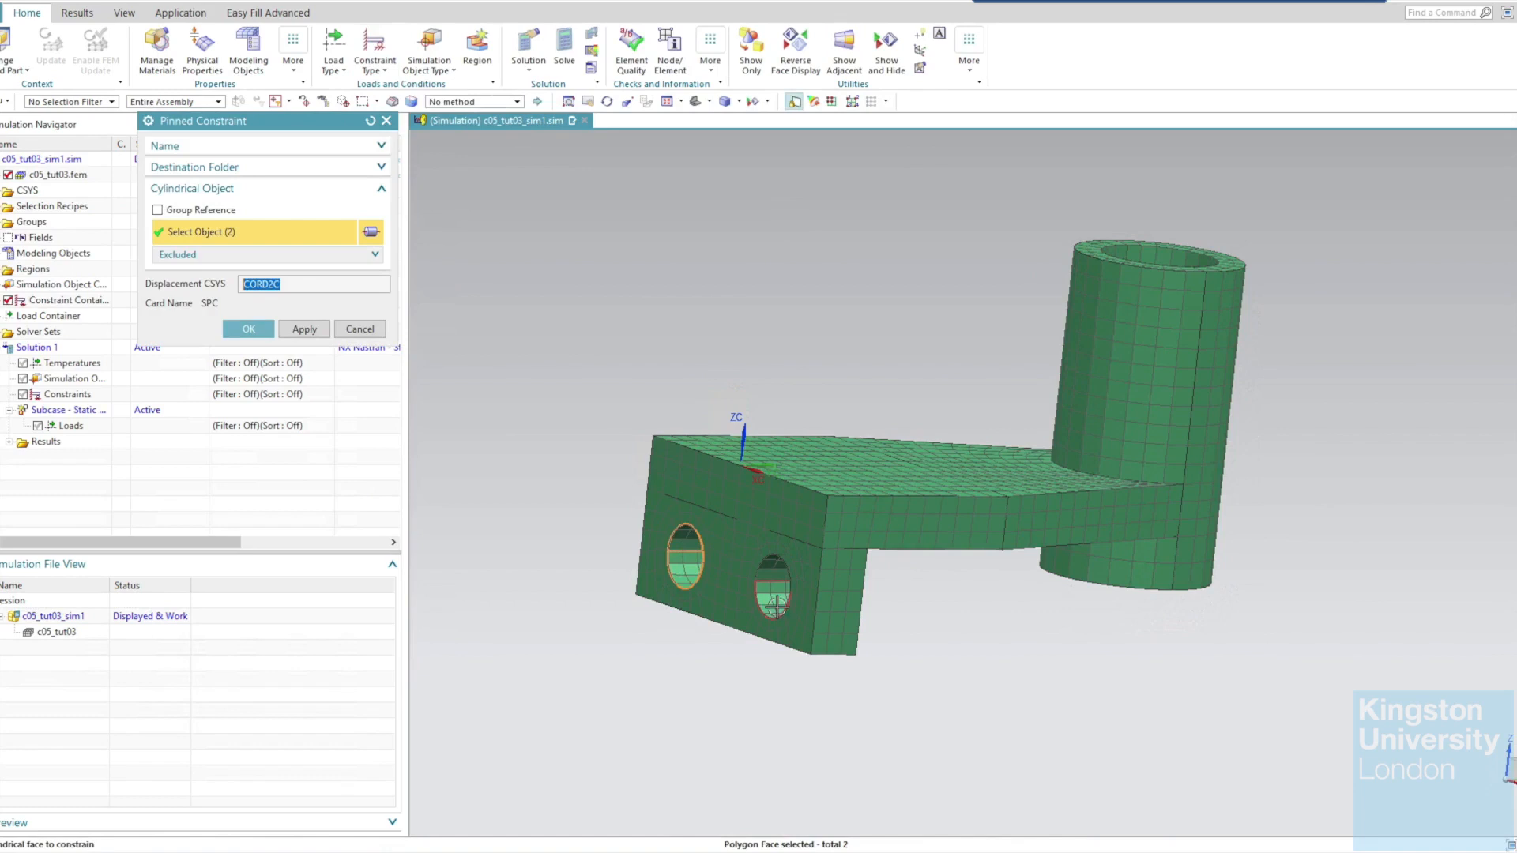
left_click(773, 569)
left_click(249, 330)
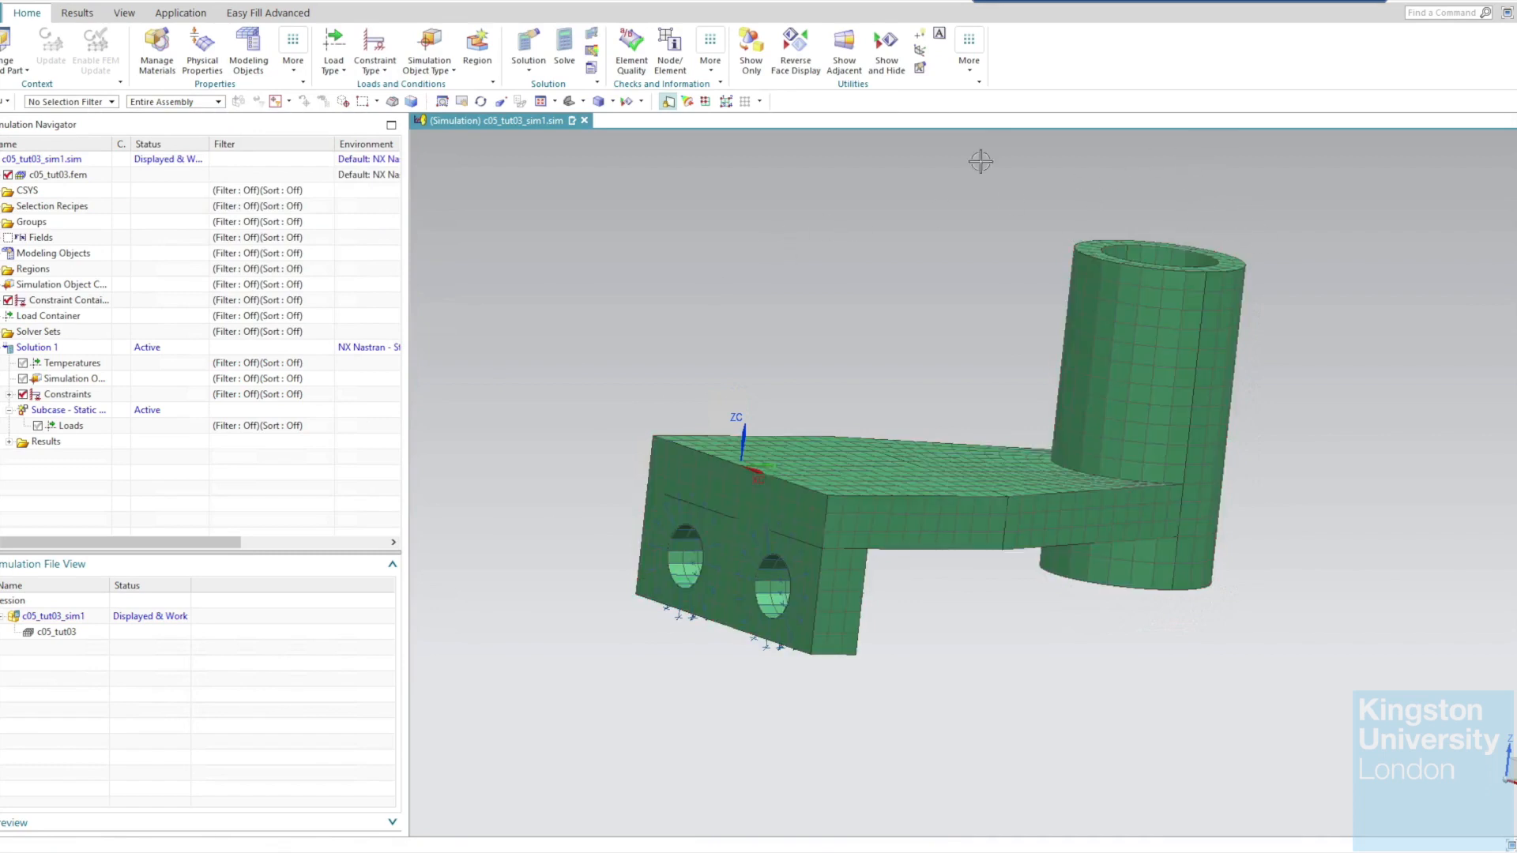
Start a normal Pressure load on 2D or 3D elements and select the cylinder's top ring face as its target.
left_click(342, 74)
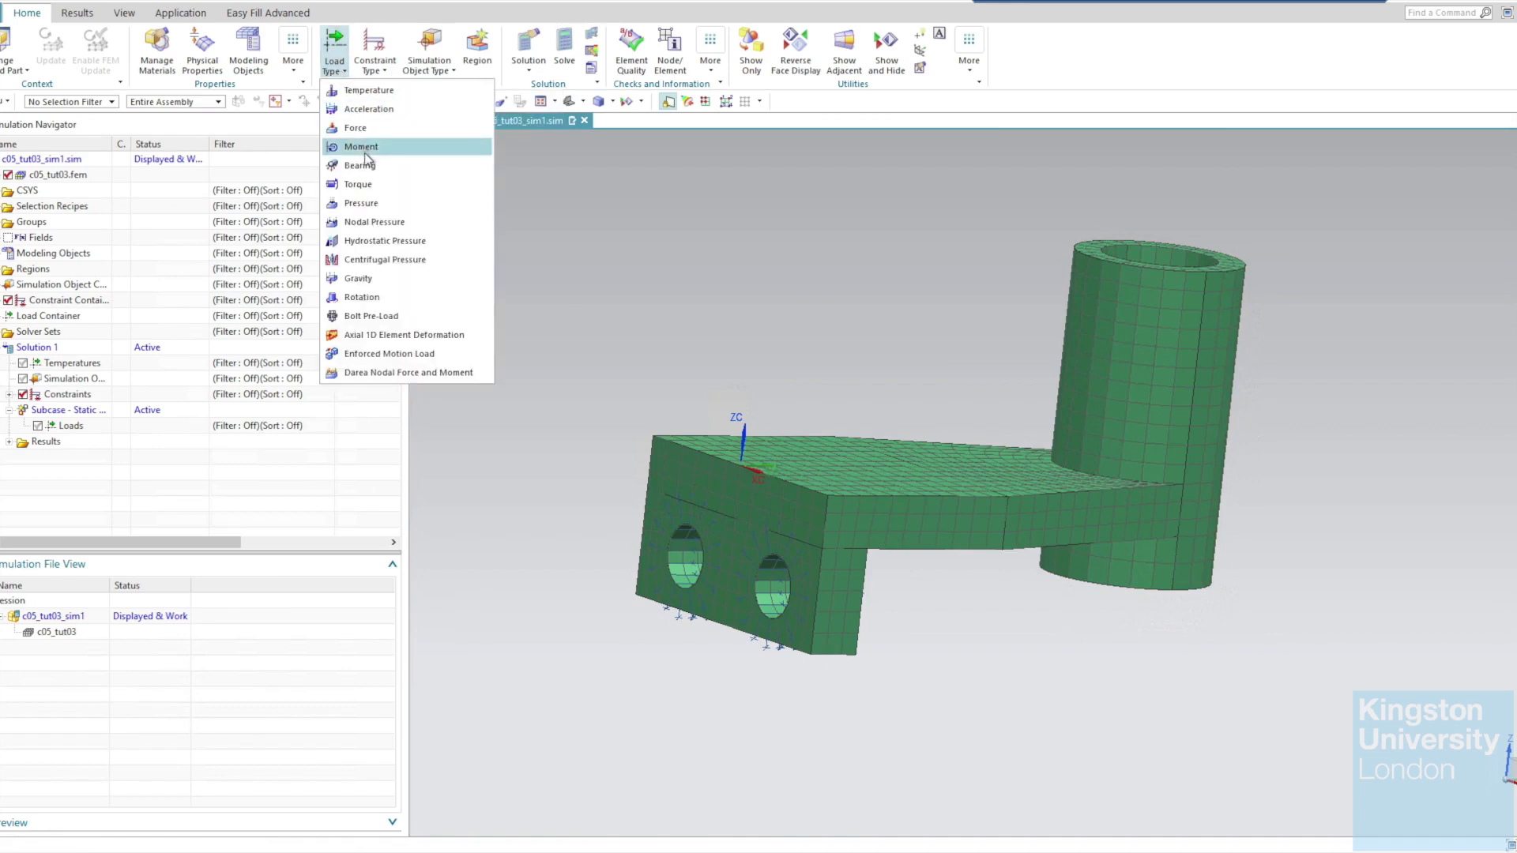
left_click(370, 205)
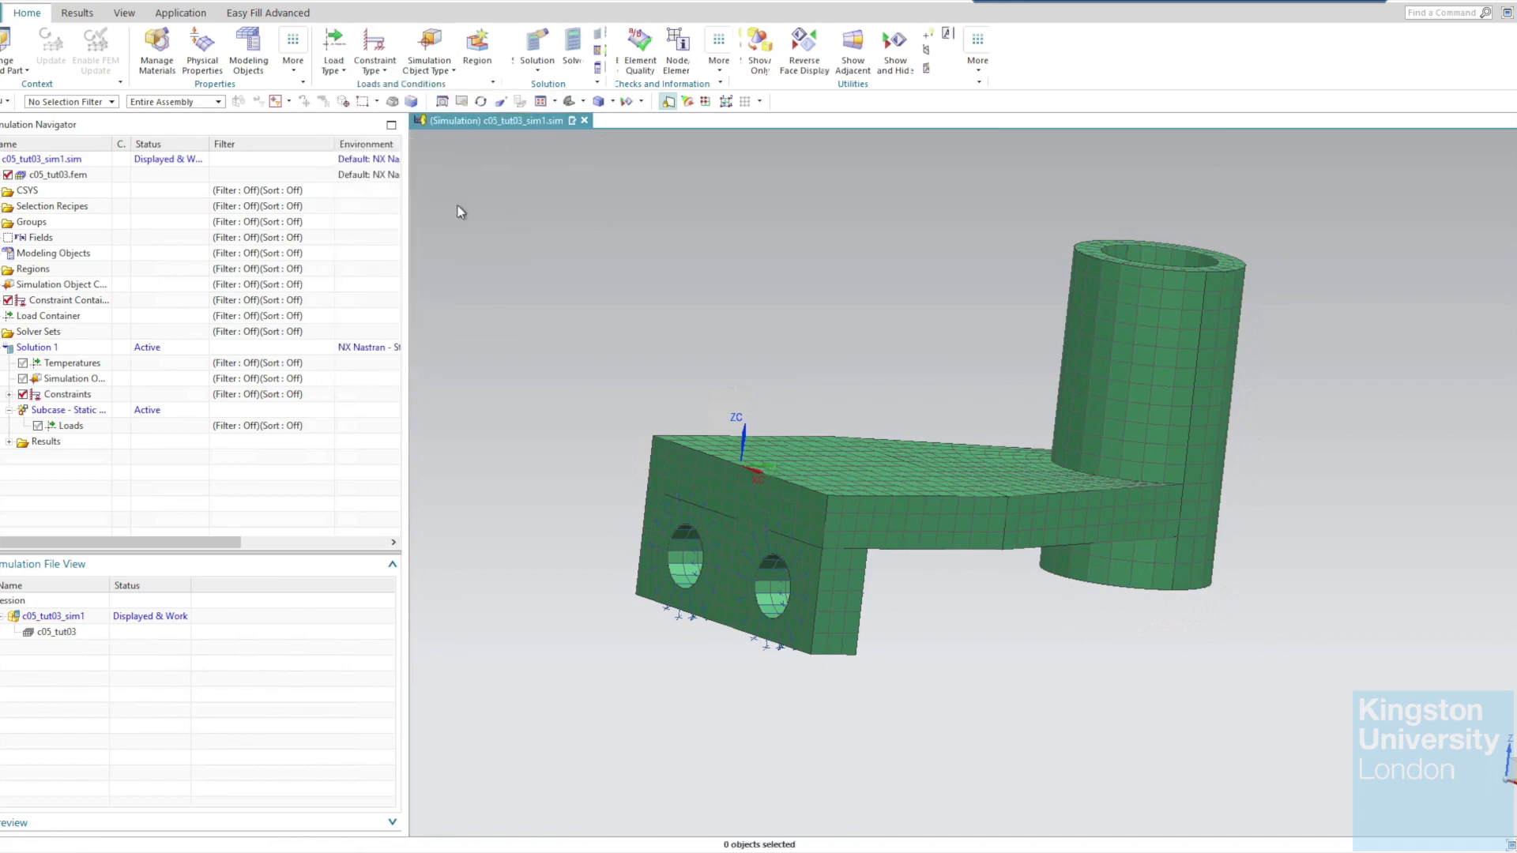
middle_click_drag(1314, 220, 1305, 225)
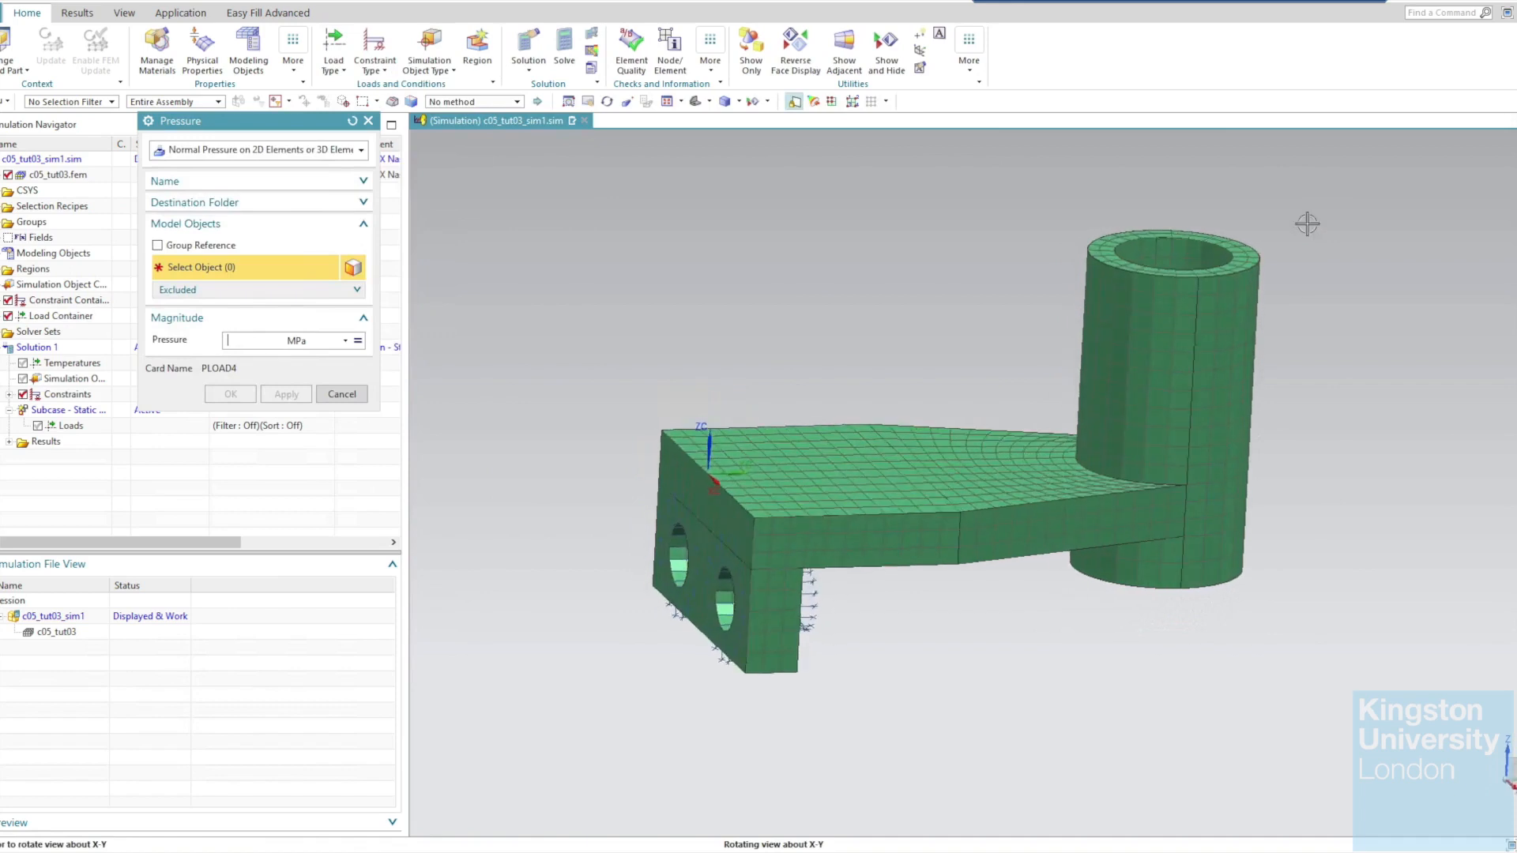
left_click(1248, 255)
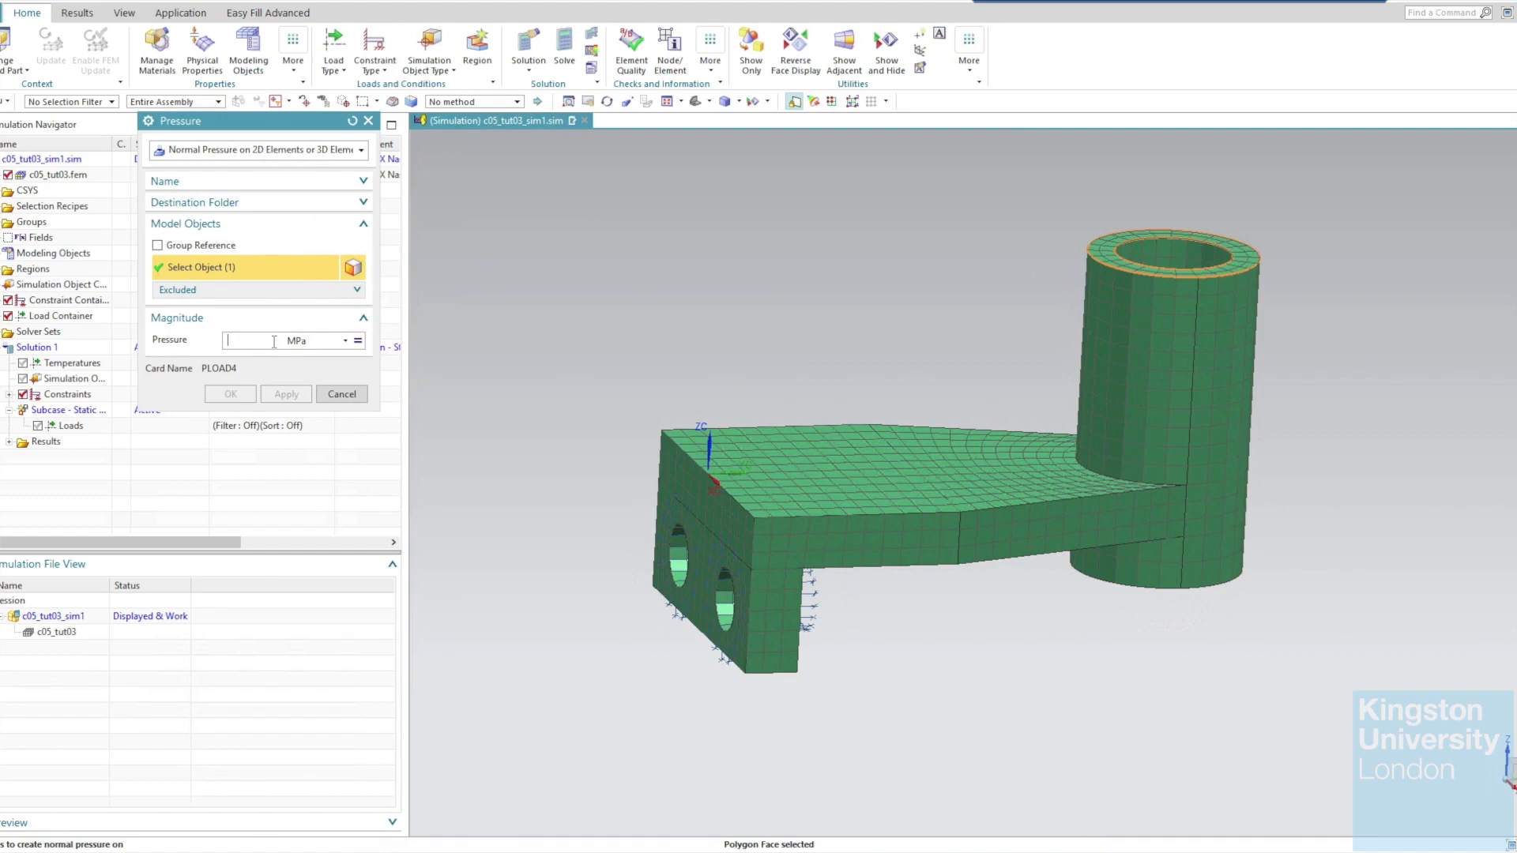
Define the pressure magnitude through a new formula field with X Axis as the independent domain.
left_click(358, 342)
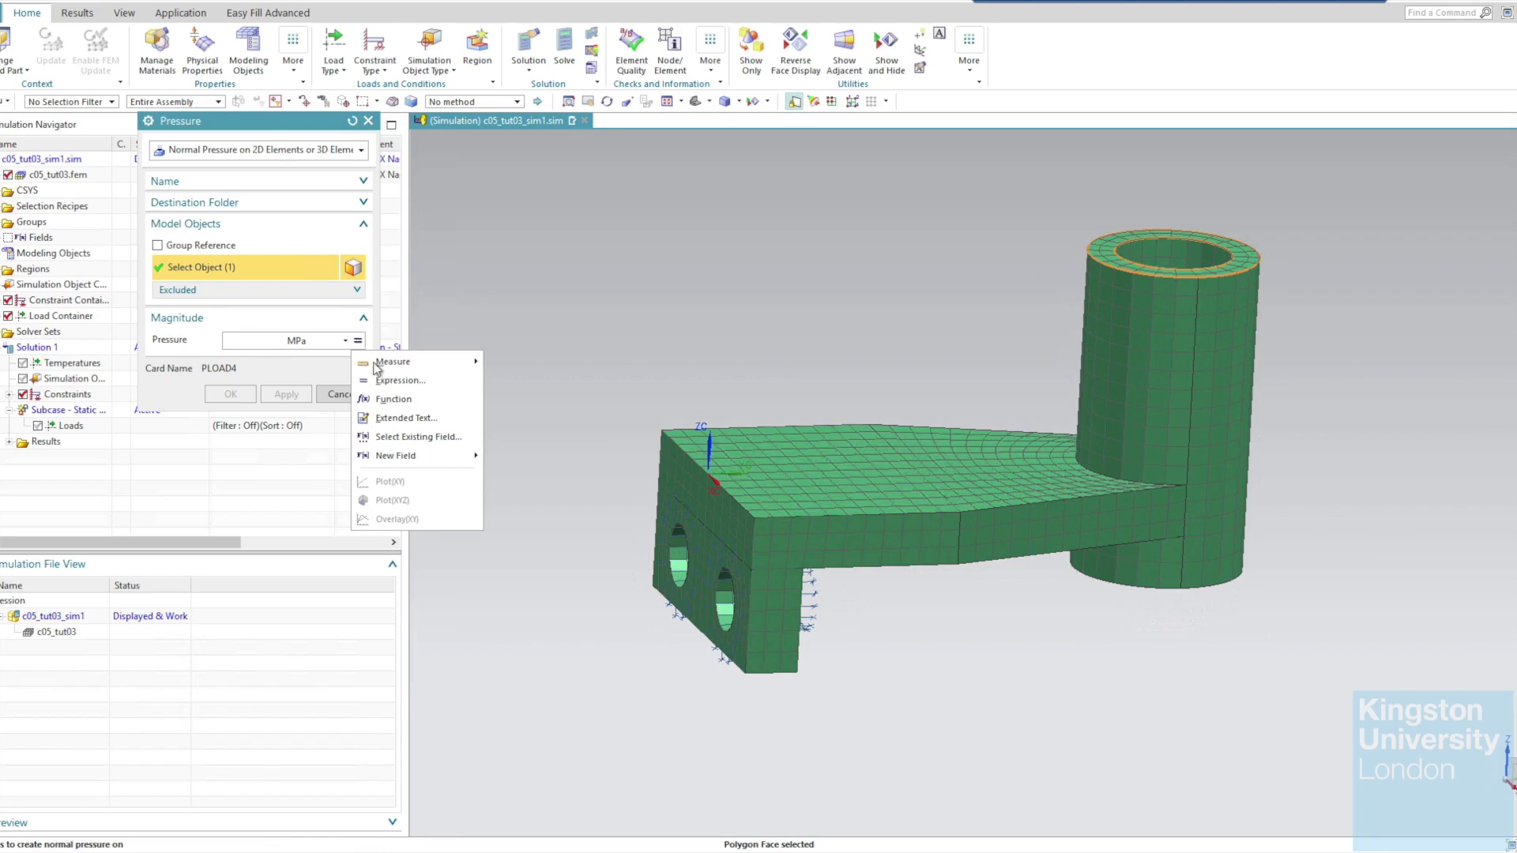
mouse_move(397, 454)
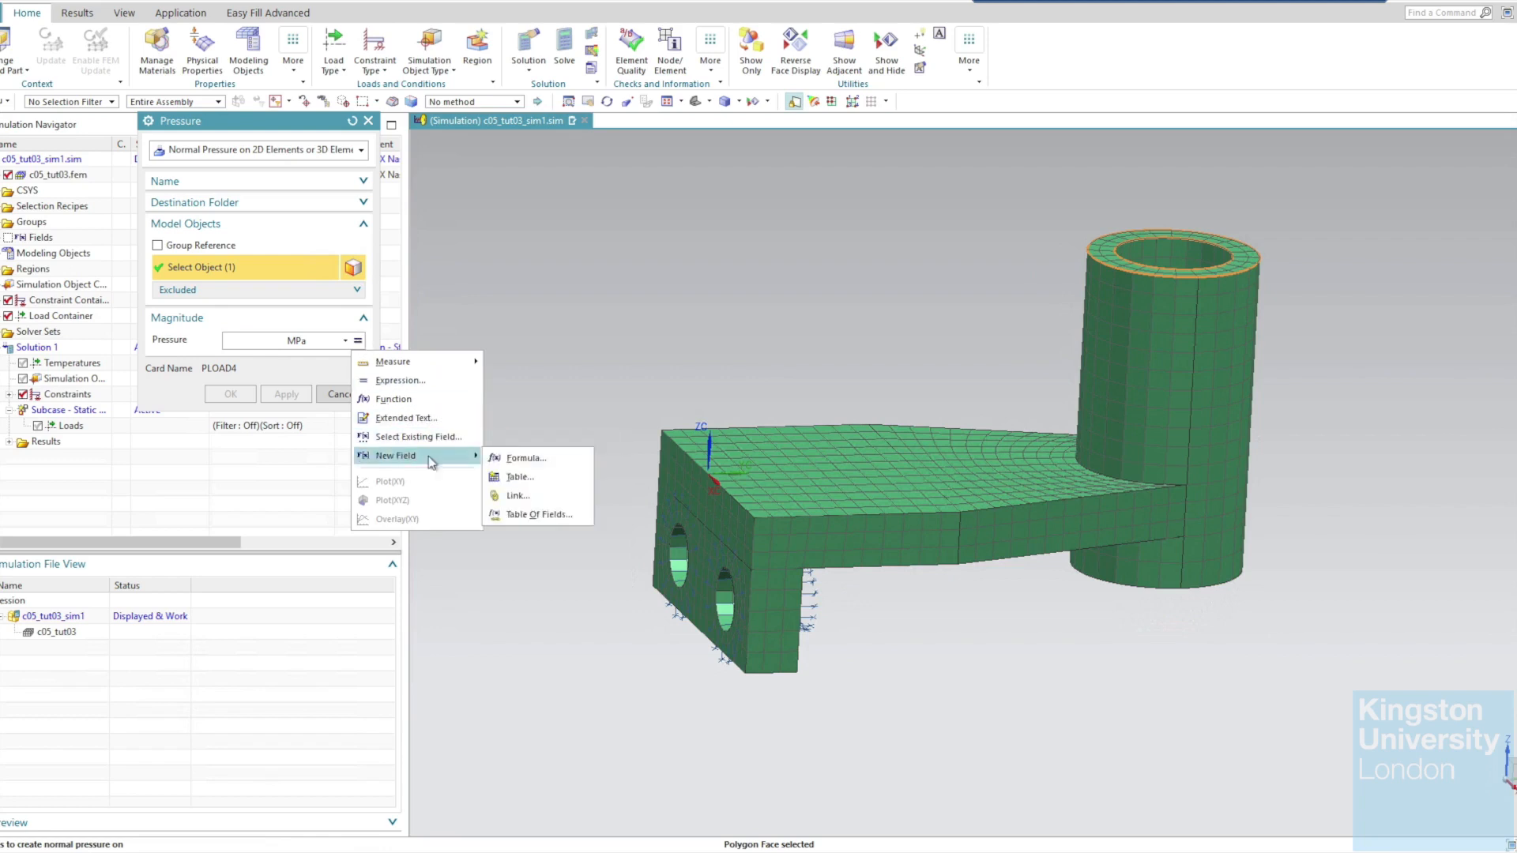
left_click(523, 460)
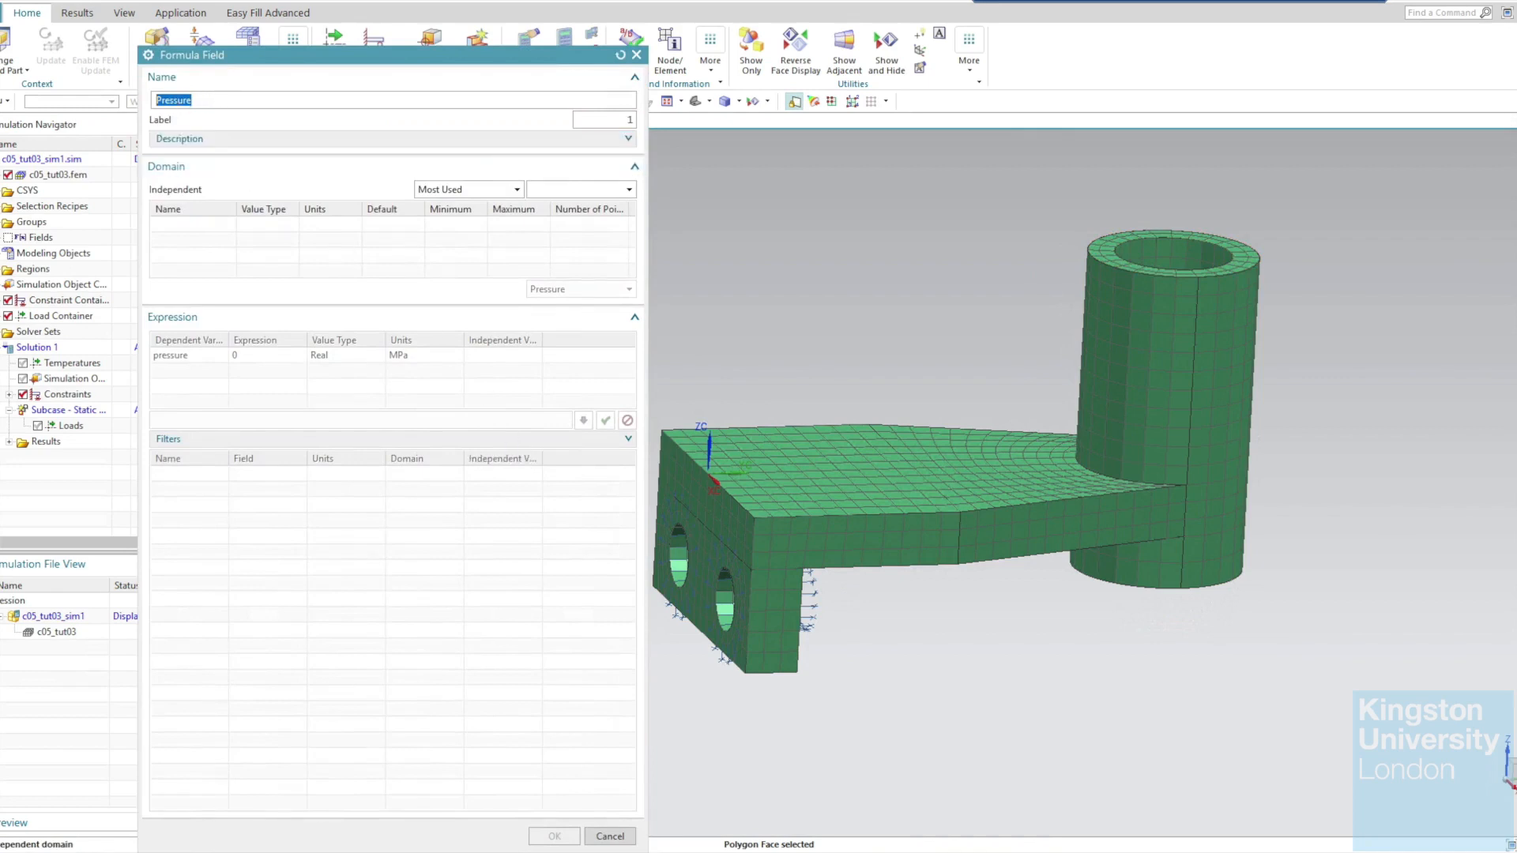
left_click(174, 238)
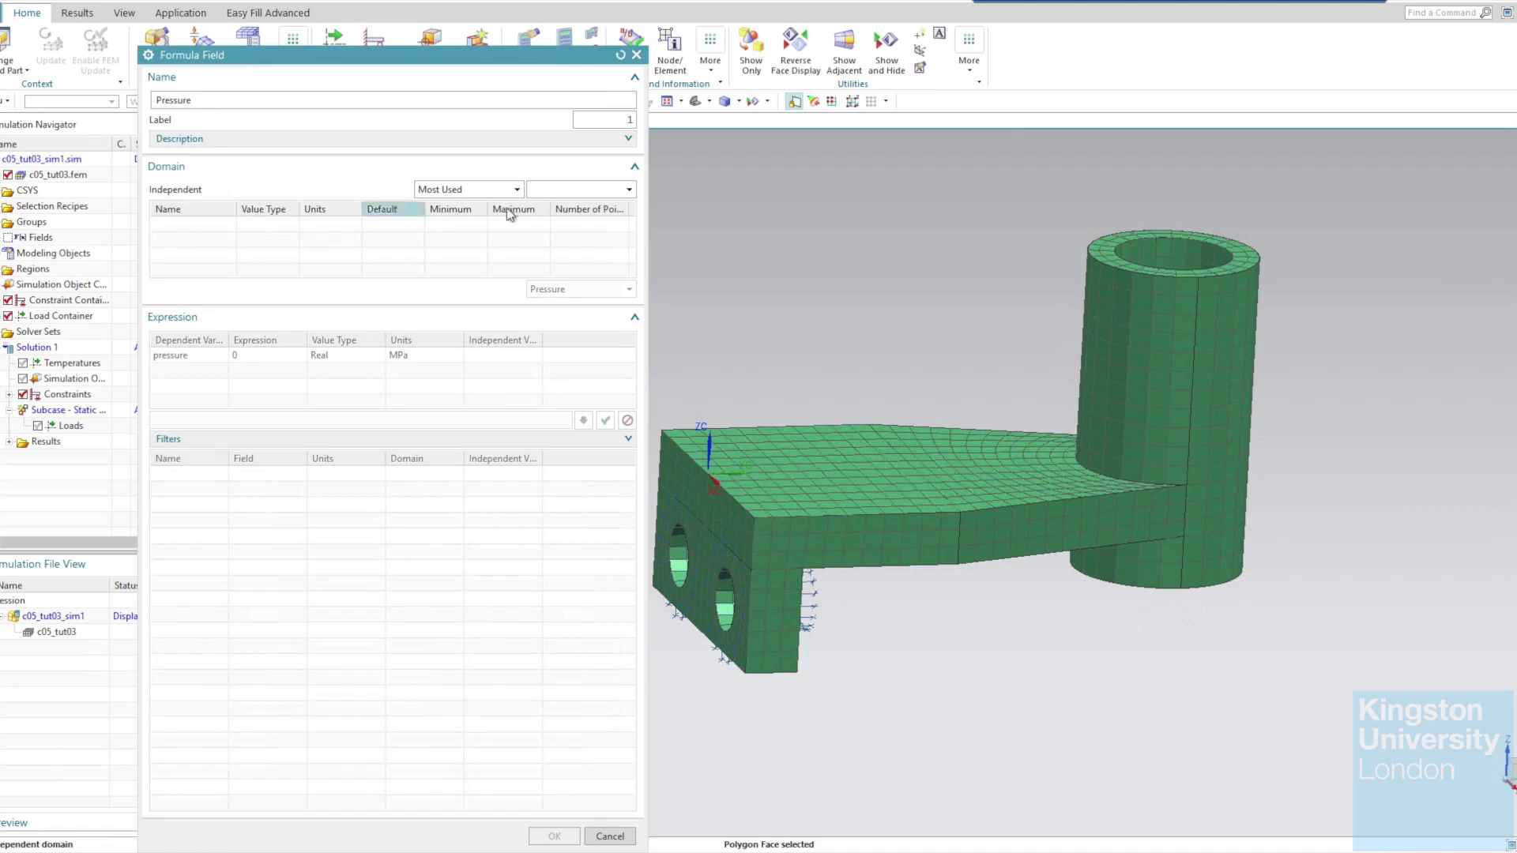
left_click(587, 190)
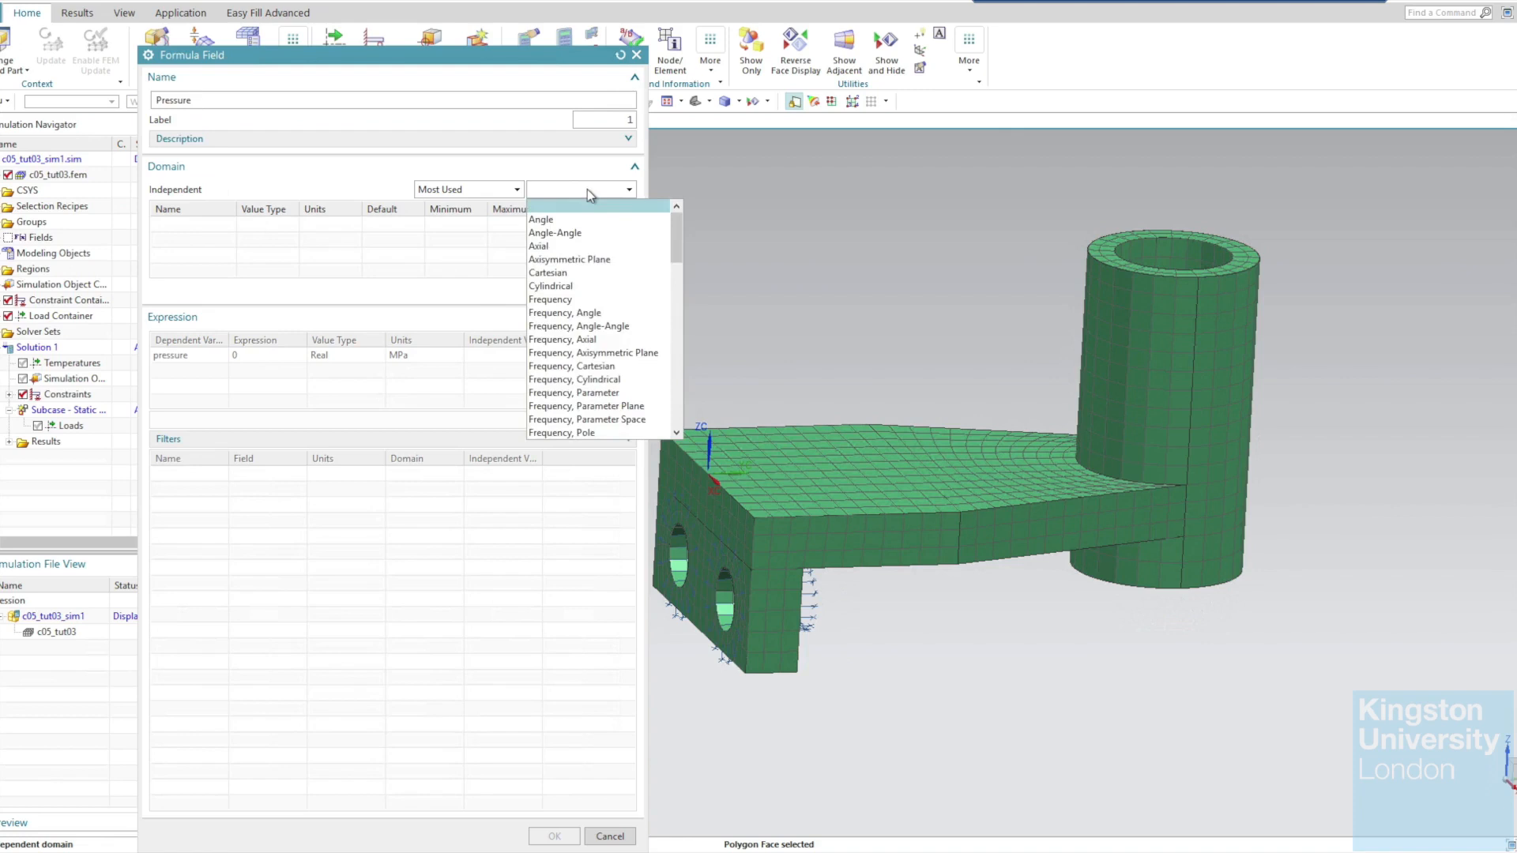
left_click_drag(680, 244, 674, 414)
left_click(675, 415)
left_click(607, 380)
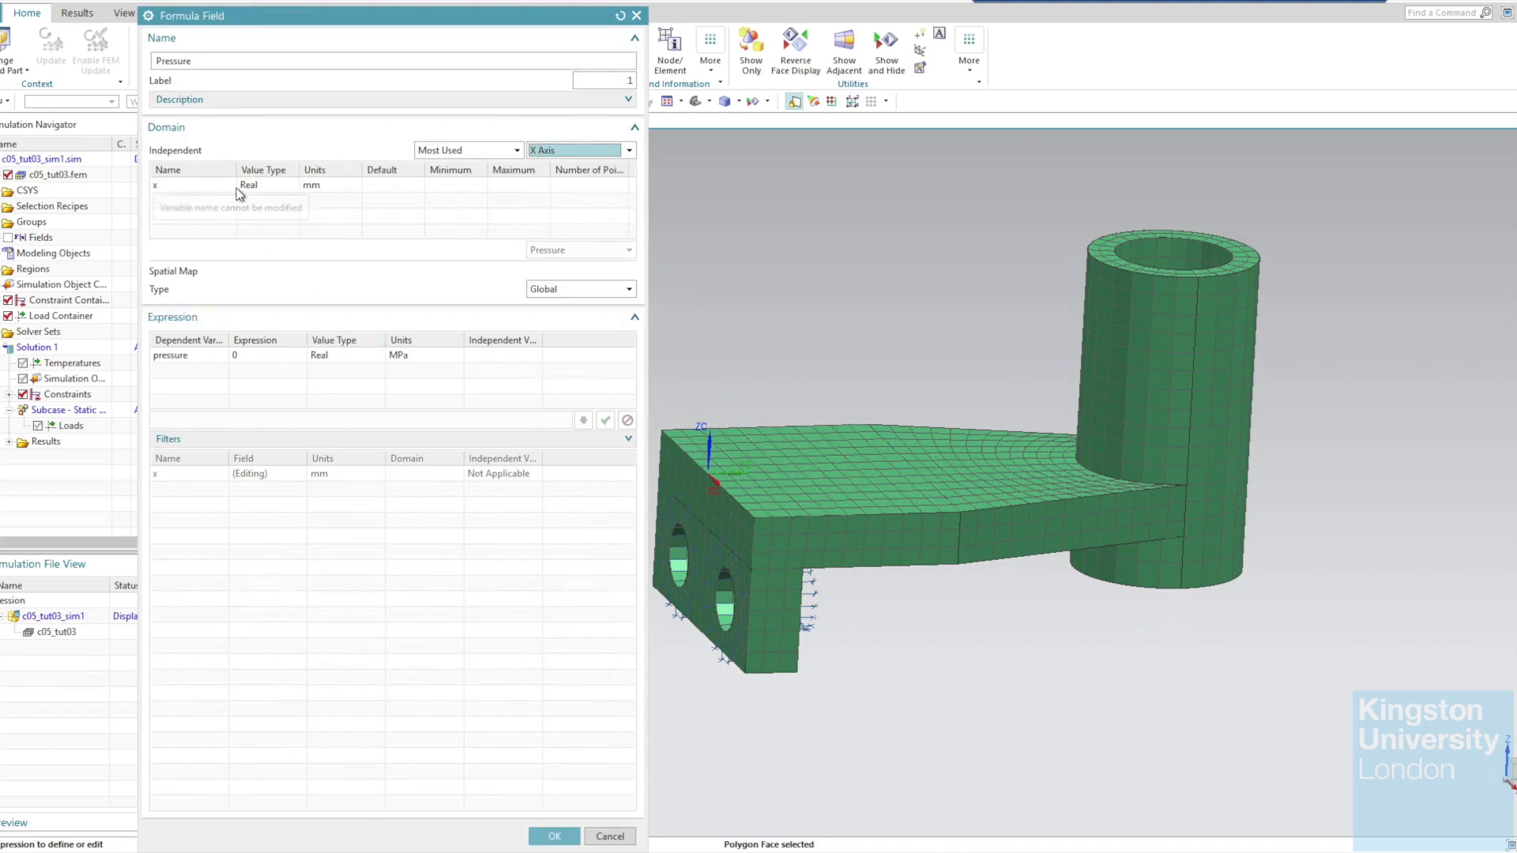
Set the field's pressure expression to sin(ug_var("x")) and create the pressure load with this field.
left_click(255, 361)
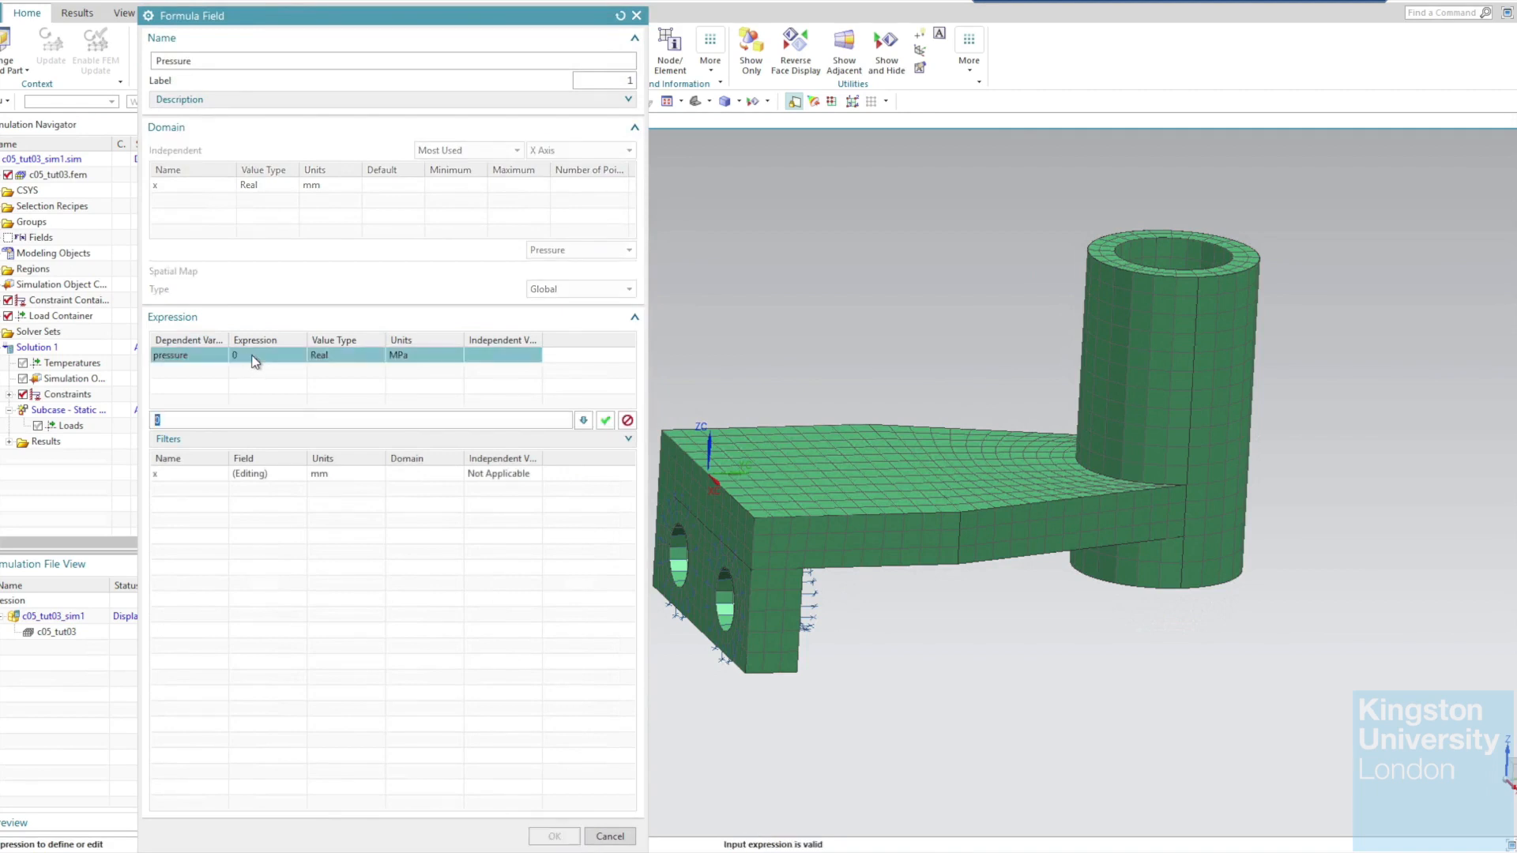
right_click(179, 419)
left_click(201, 484)
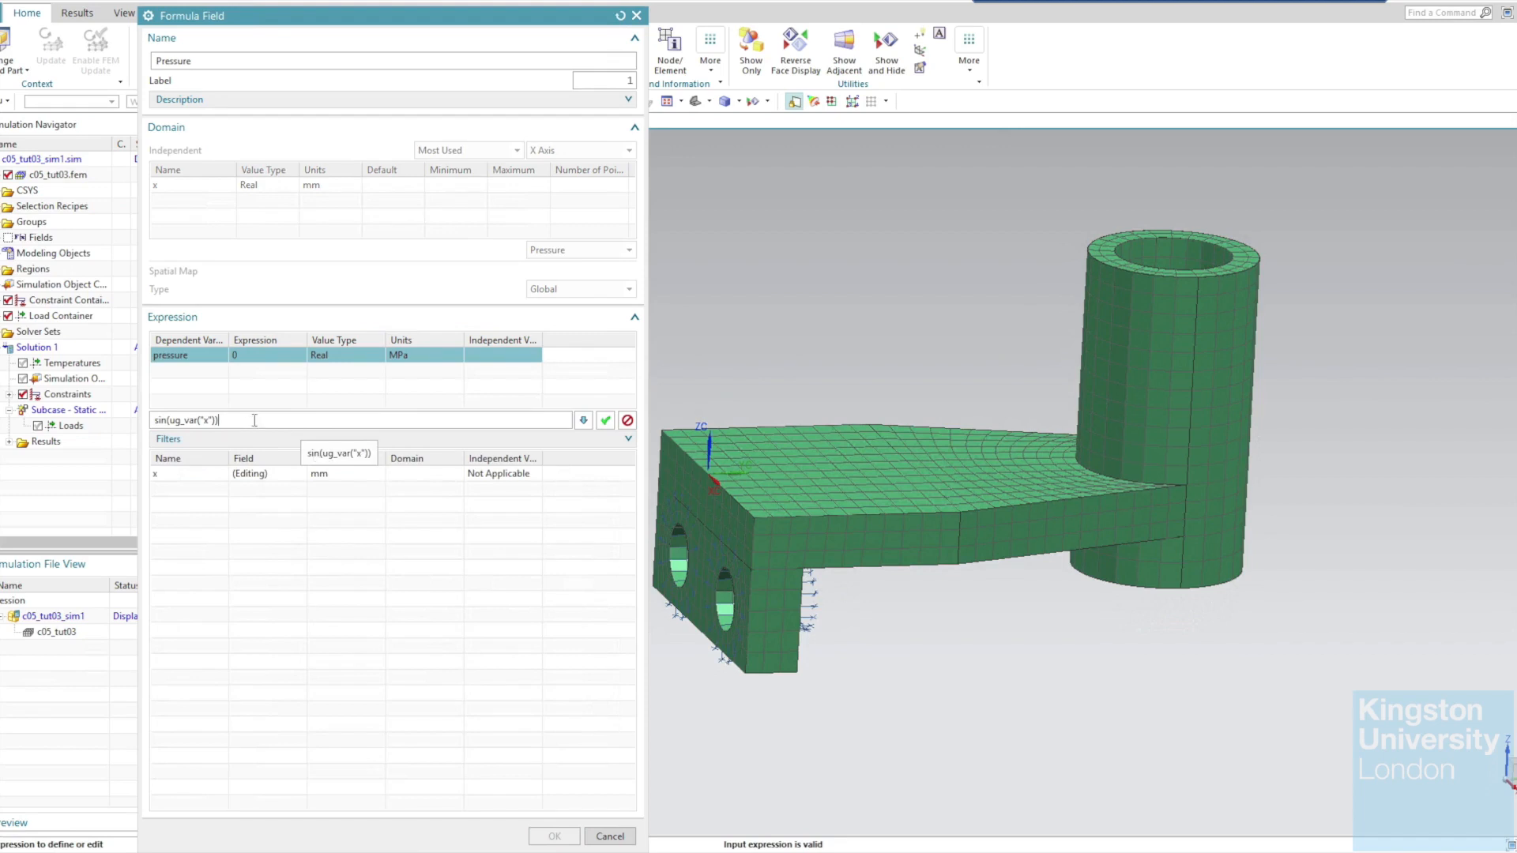
left_click_drag(254, 420, 95, 417)
type("sin")
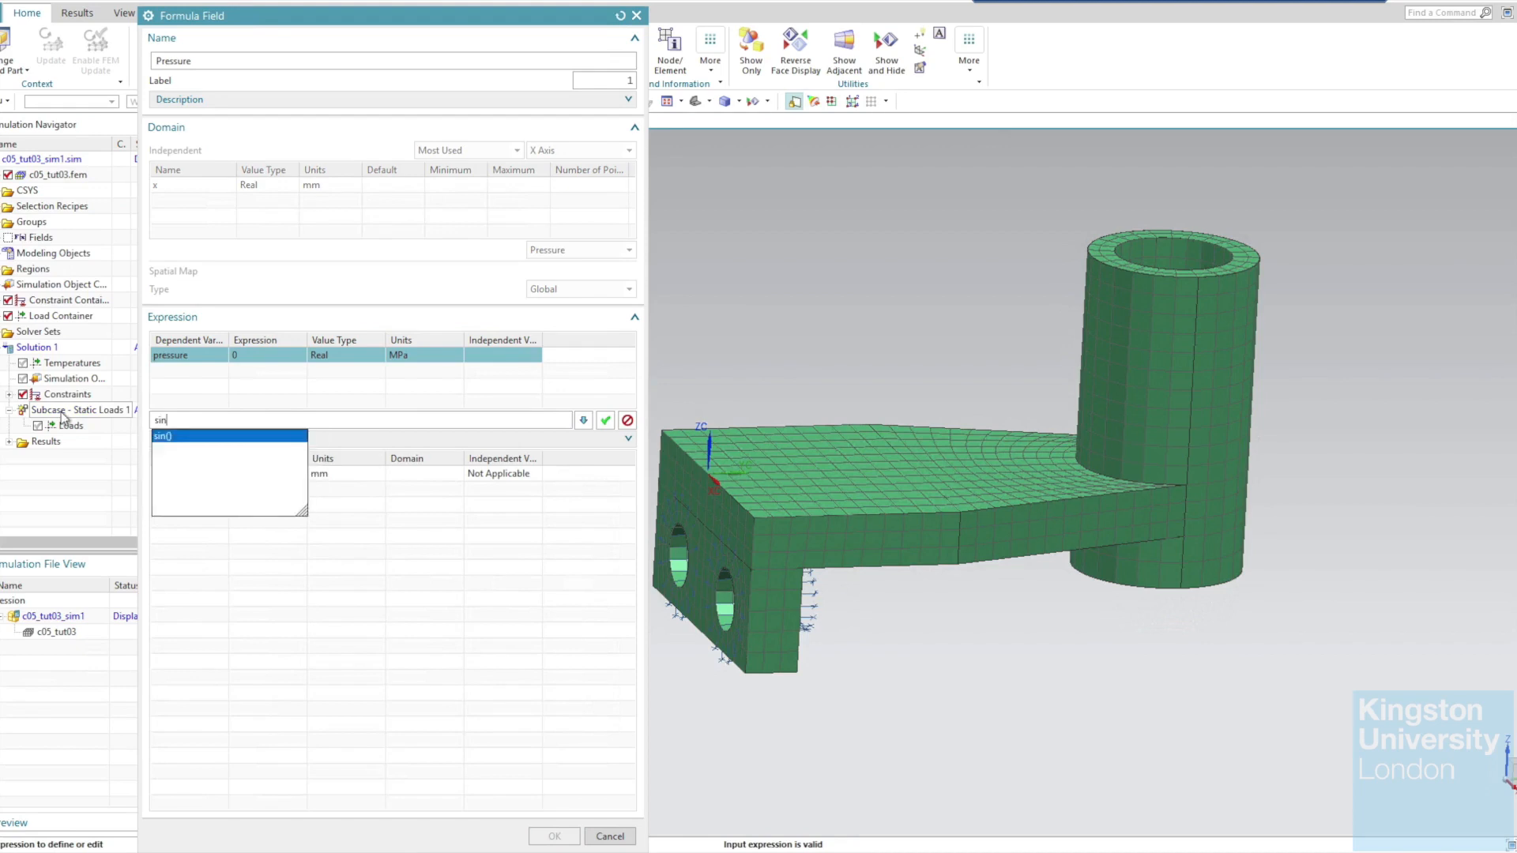
type("(")
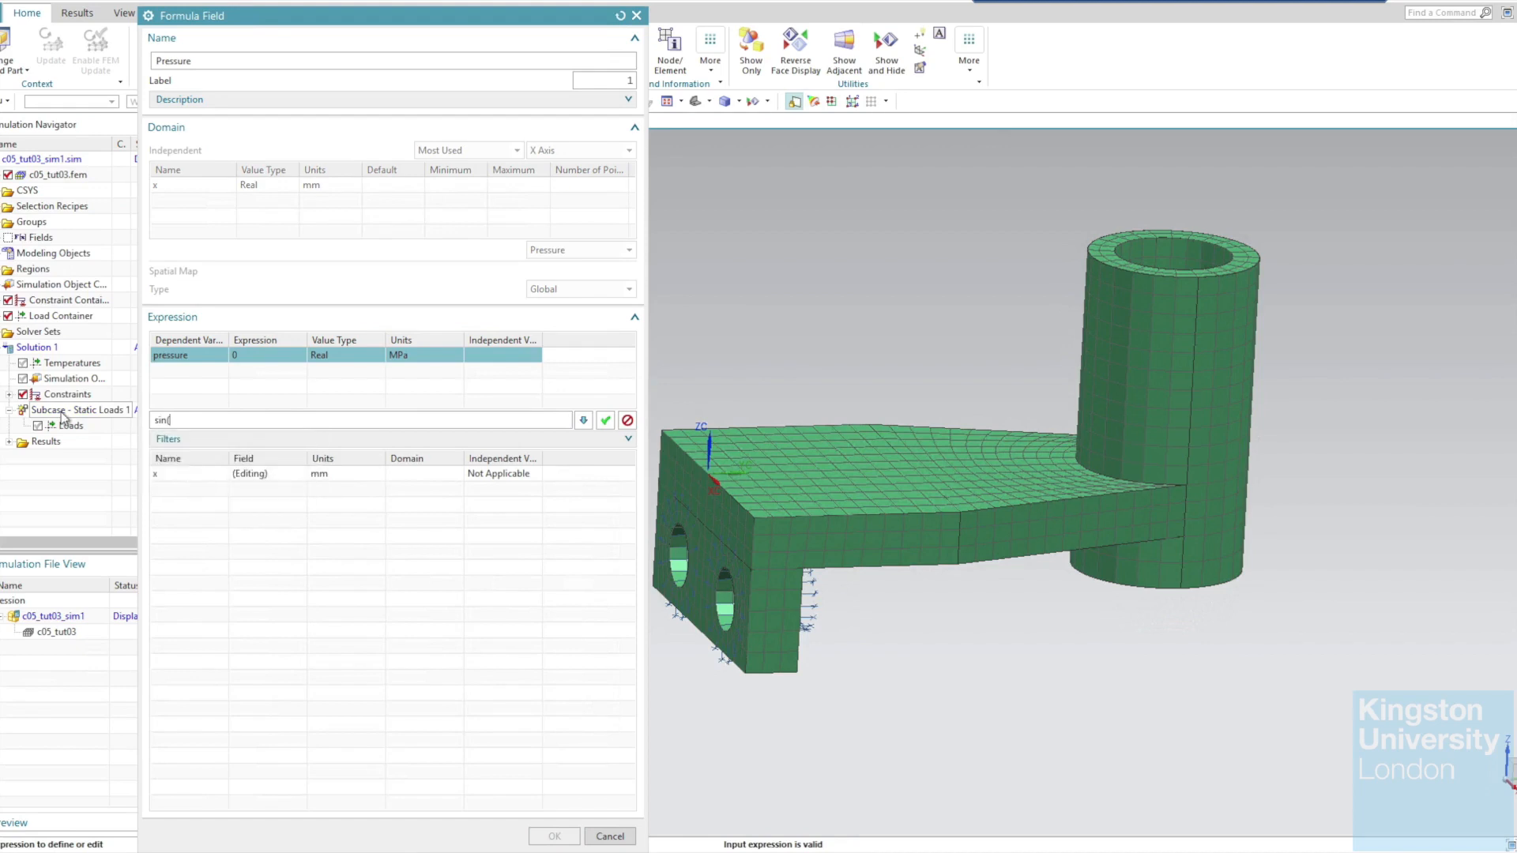
type("ug")
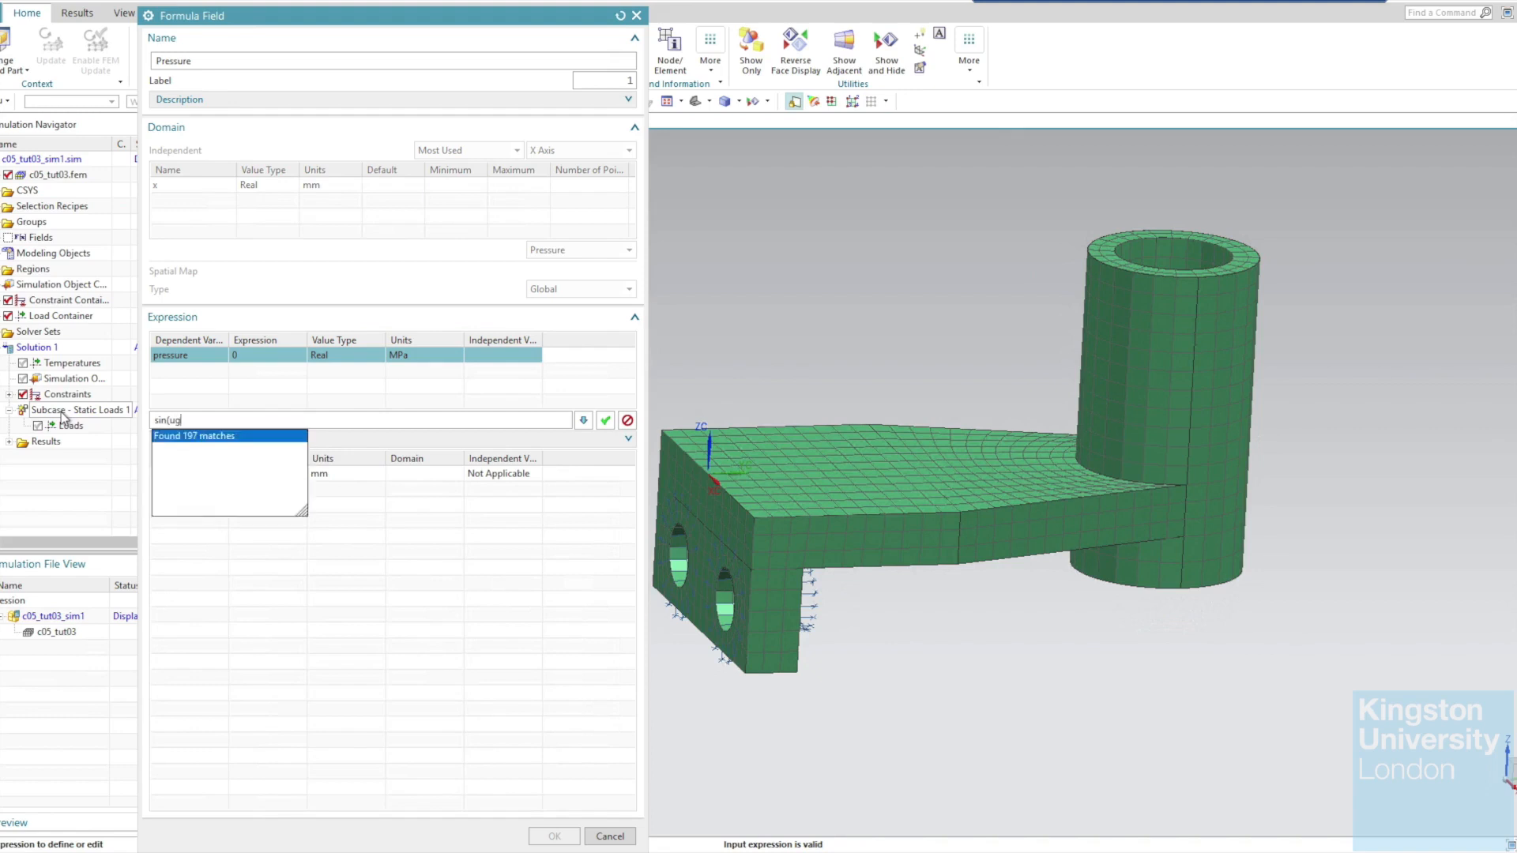
type("_vAr")
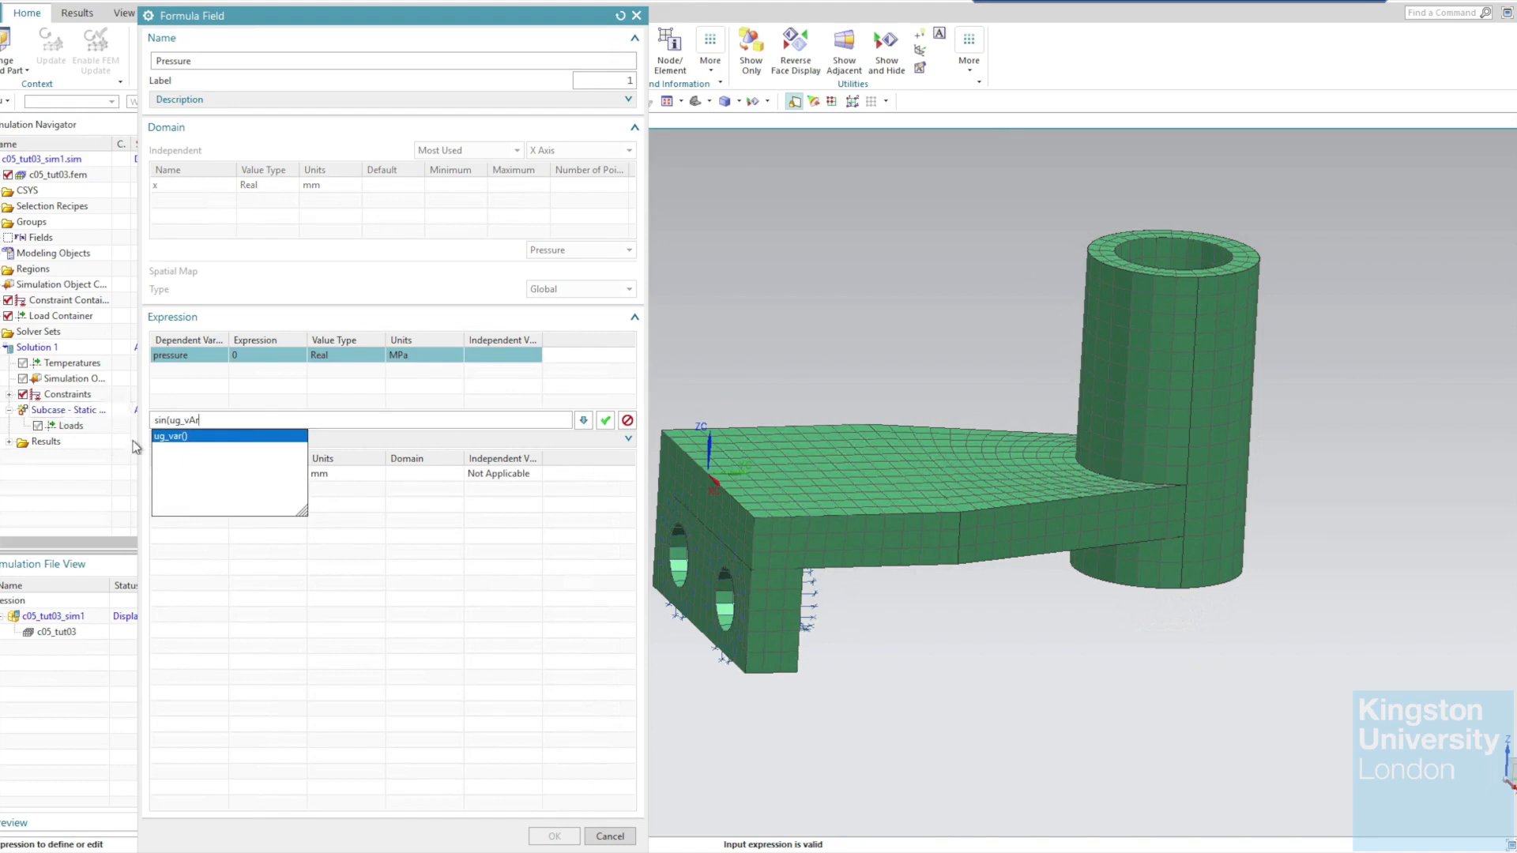
double_click(197, 437)
left_click_drag(213, 419, 103, 422)
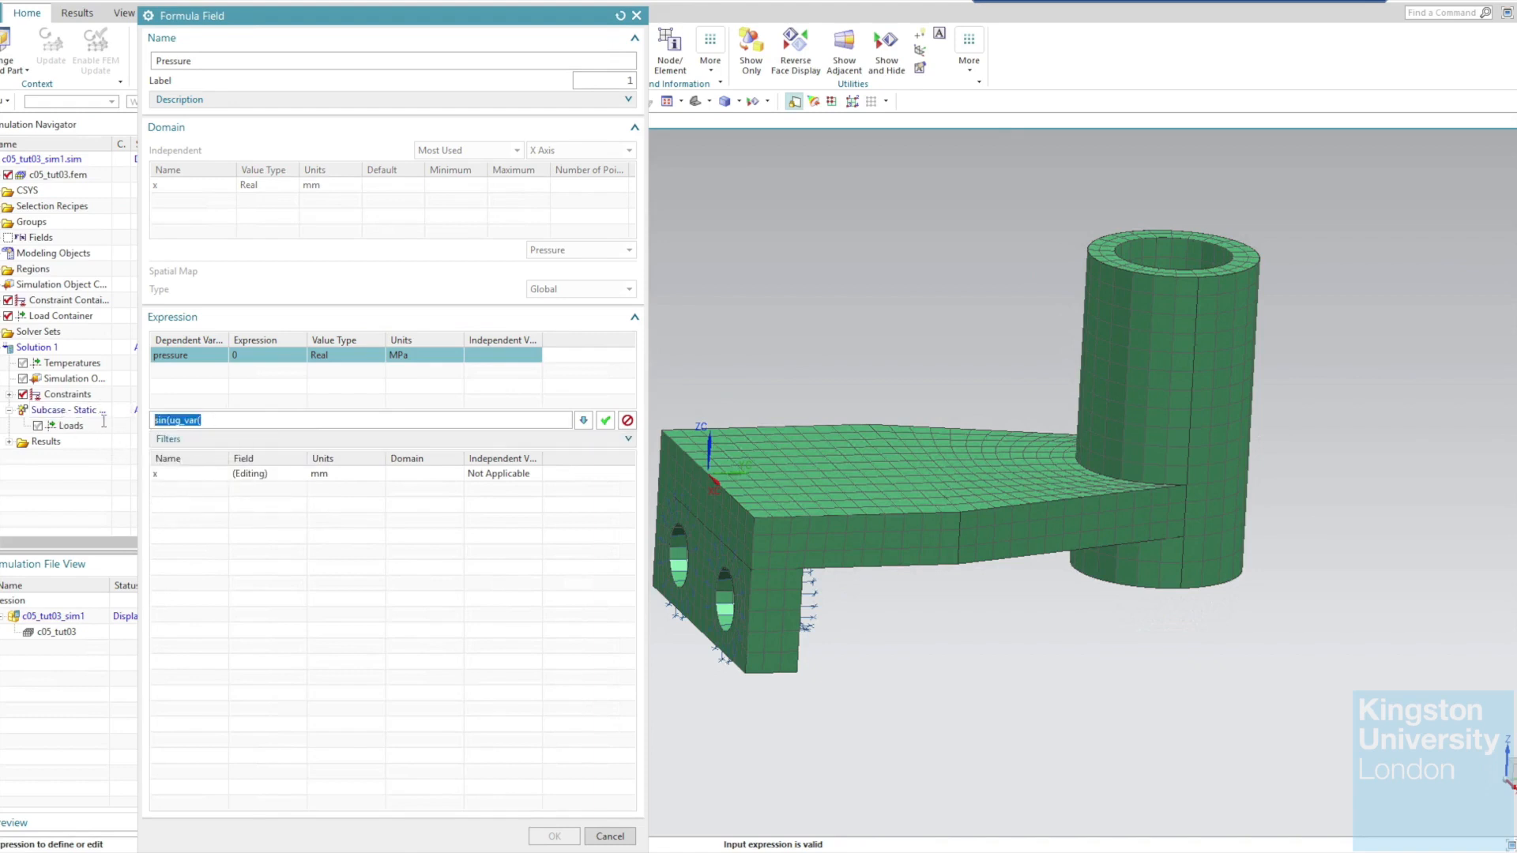
key("End")
type("\"x\"))")
left_click(606, 421)
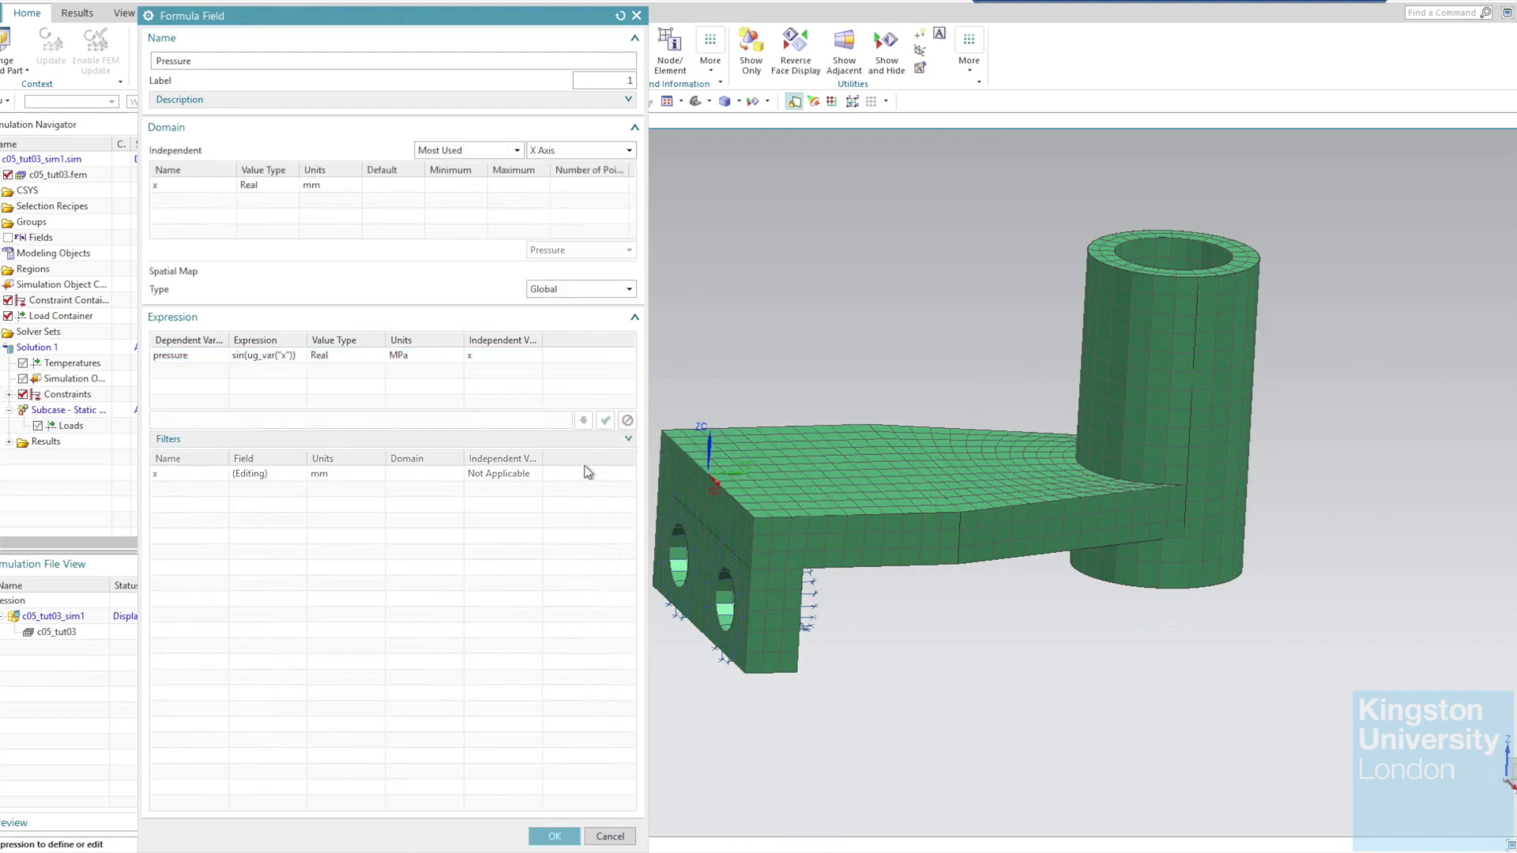
left_click(554, 836)
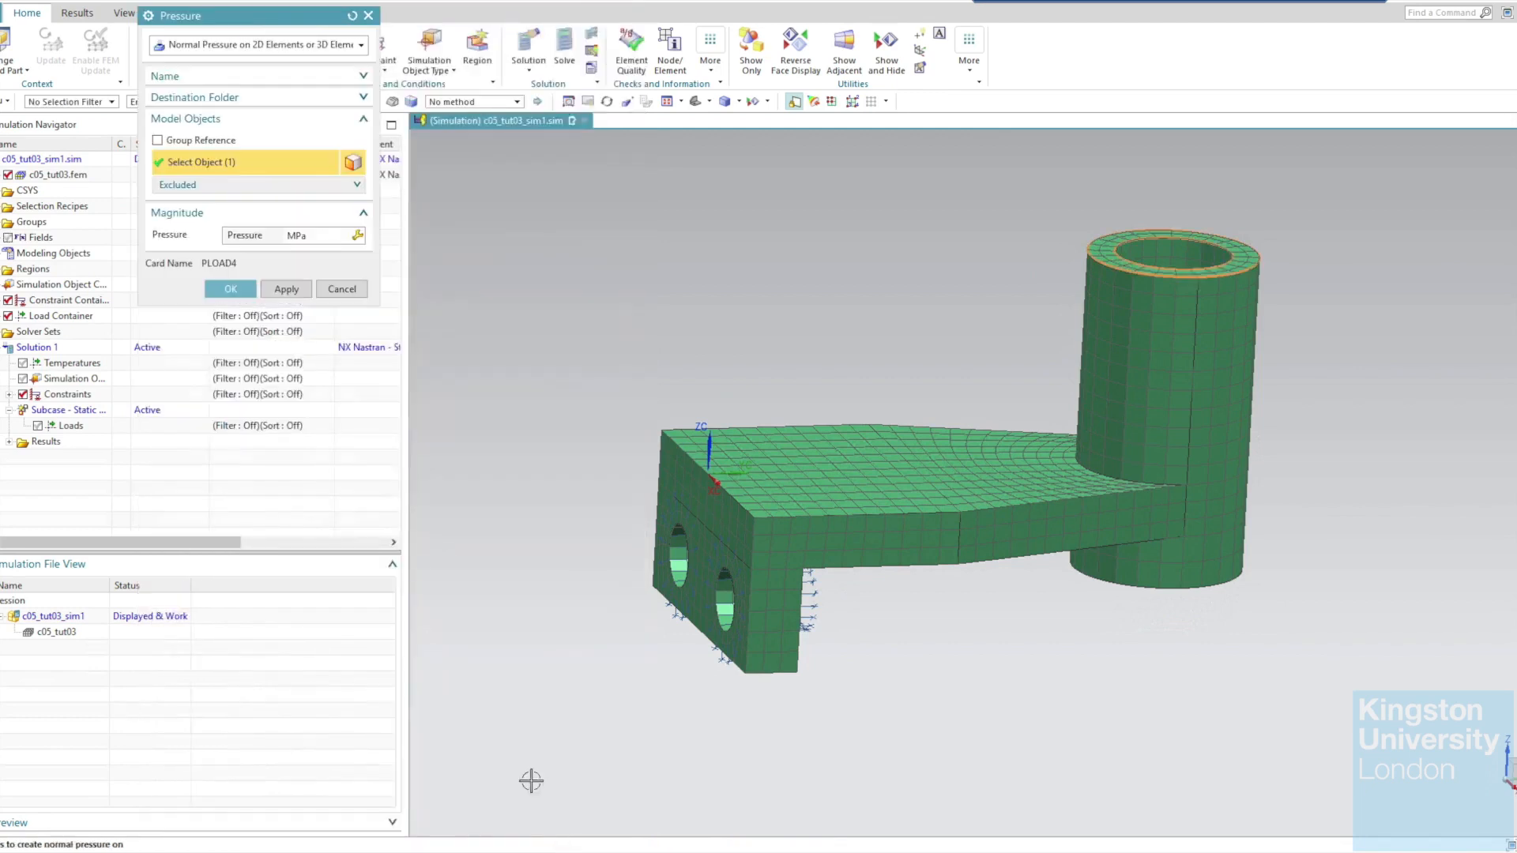
left_click(230, 289)
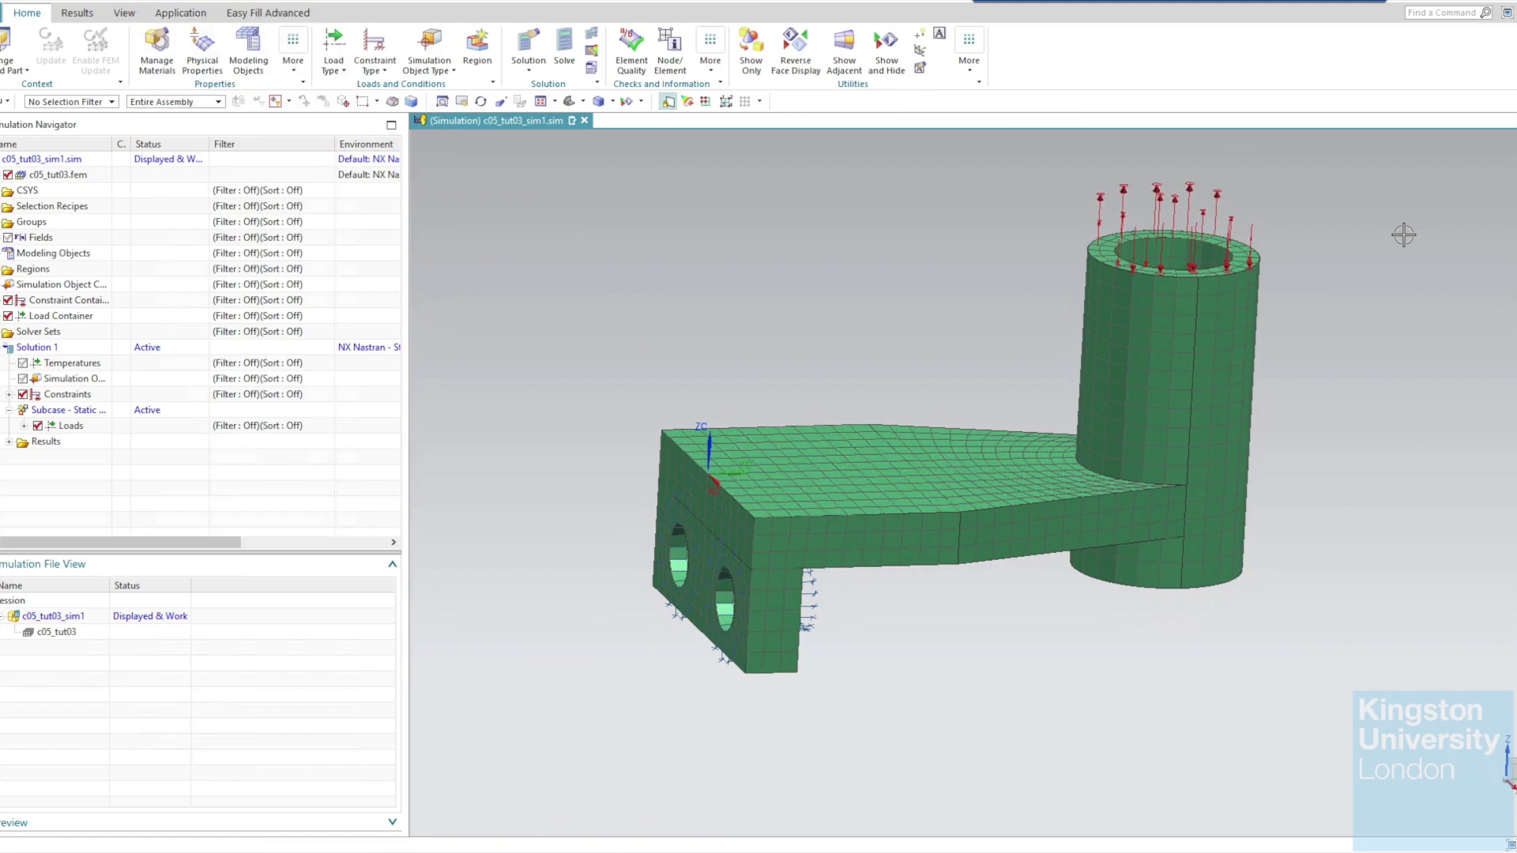
Solve Solution 1 with the model setup check on, and dismiss the job monitor and information windows once it completes.
left_click(572, 73)
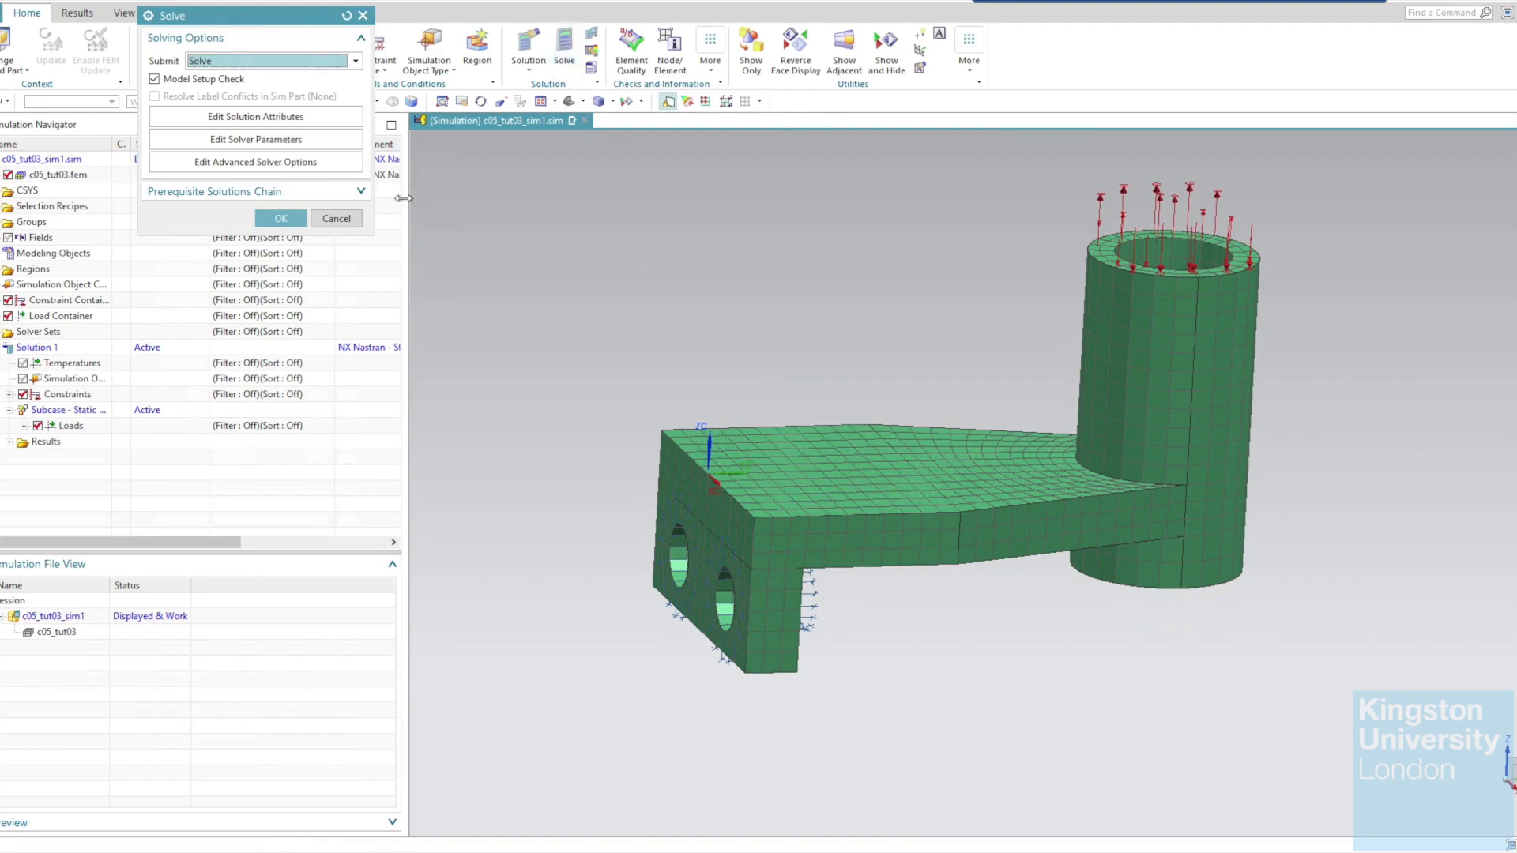
left_click(280, 218)
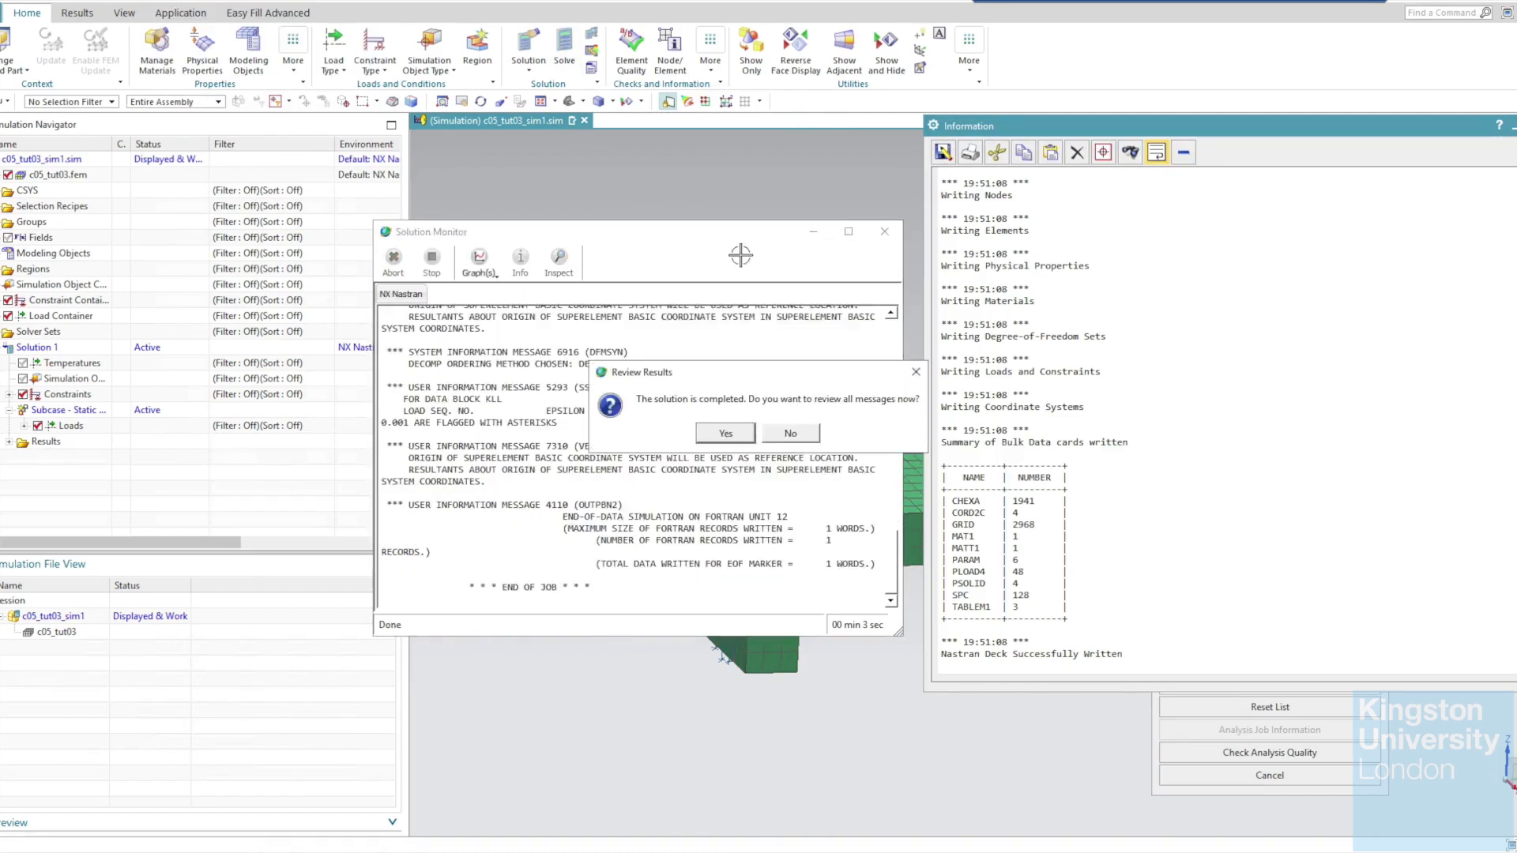
left_click(1159, 736)
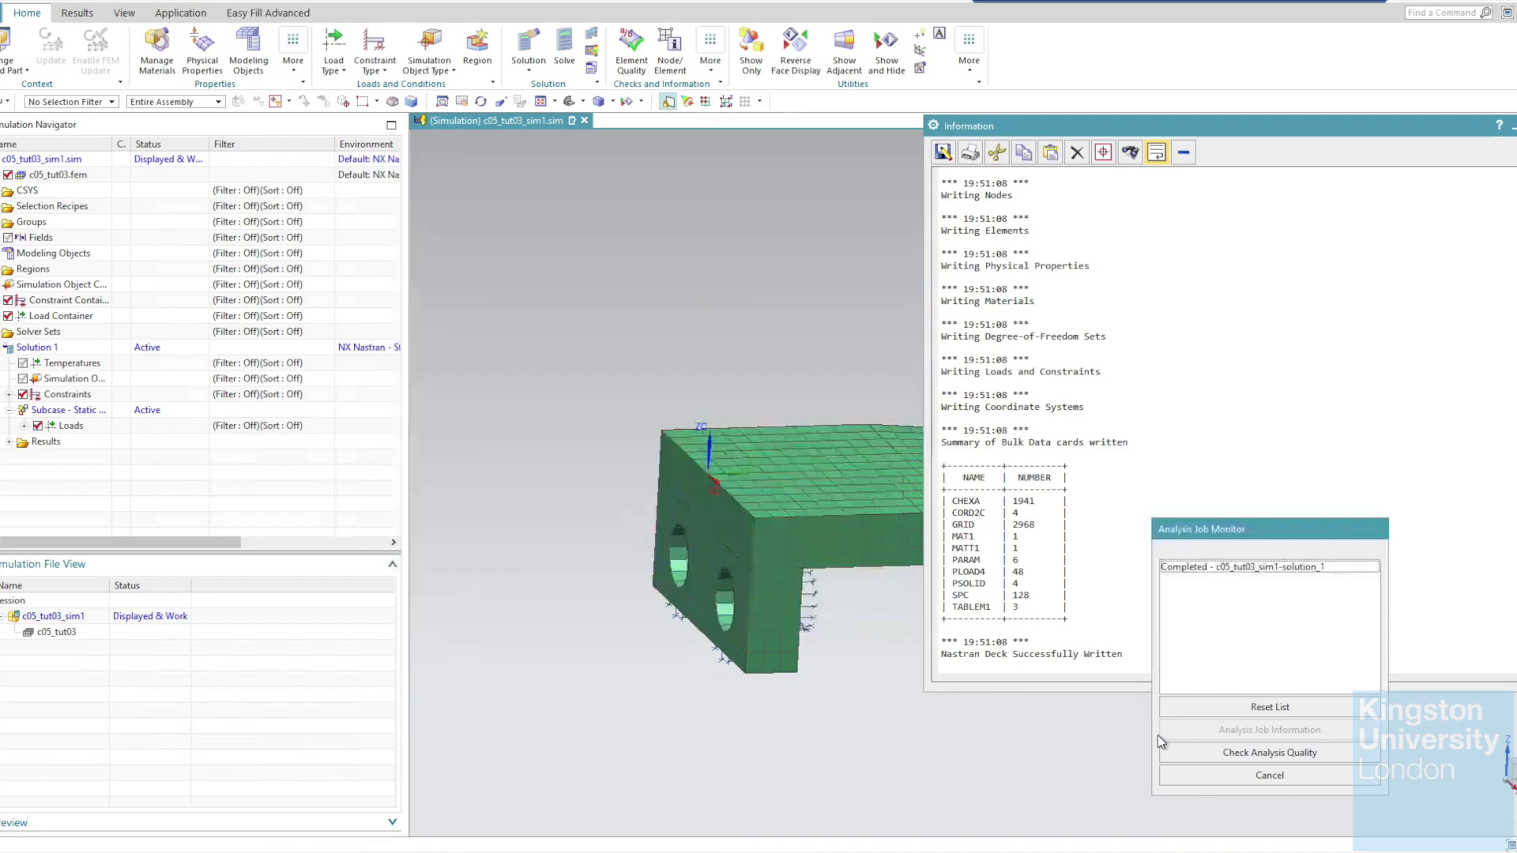
left_click(1270, 775)
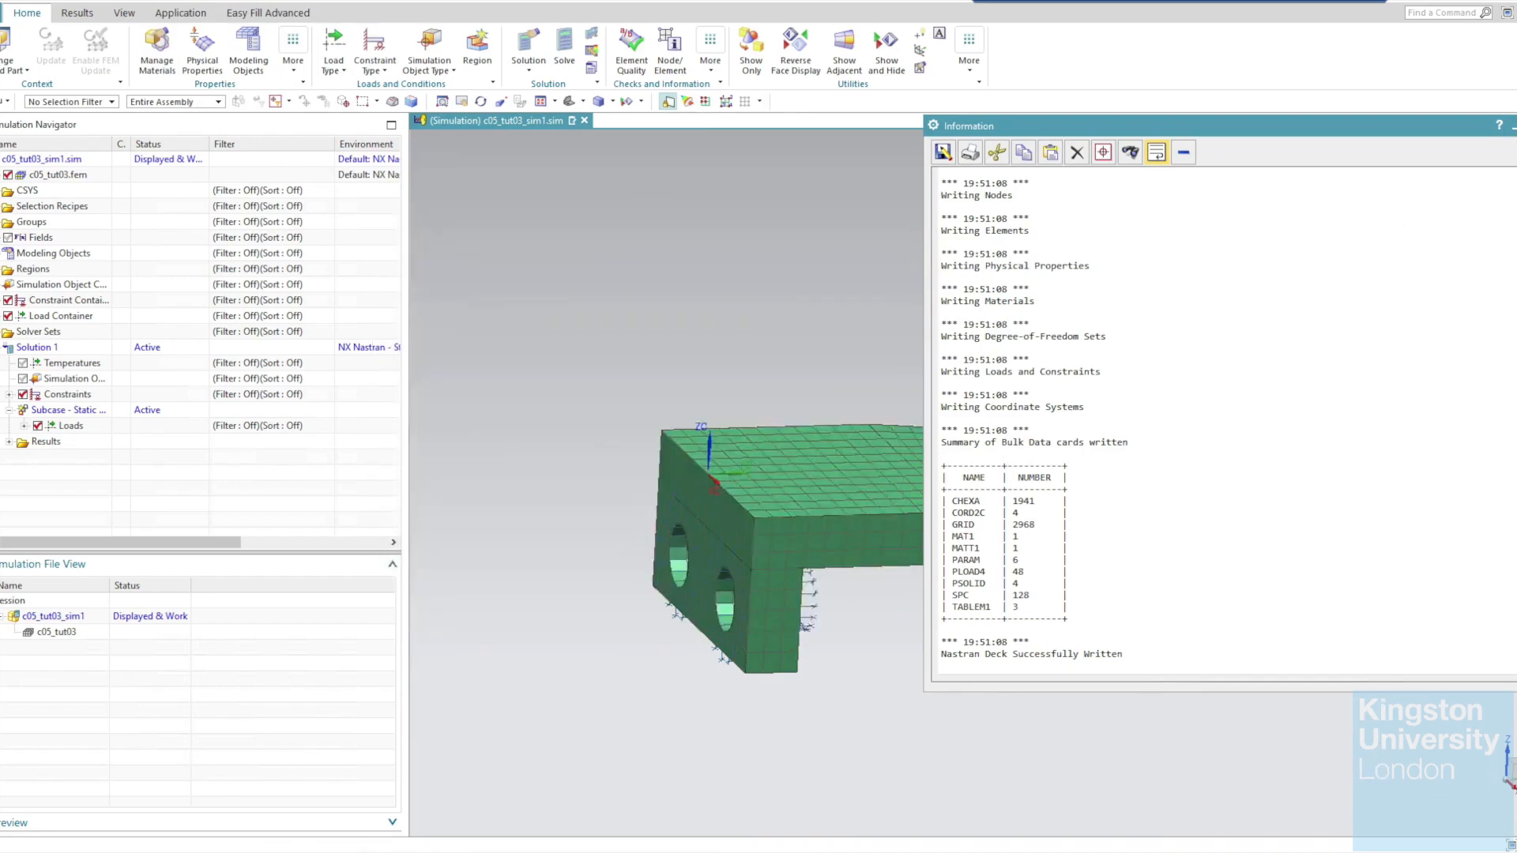
key("alt+F4")
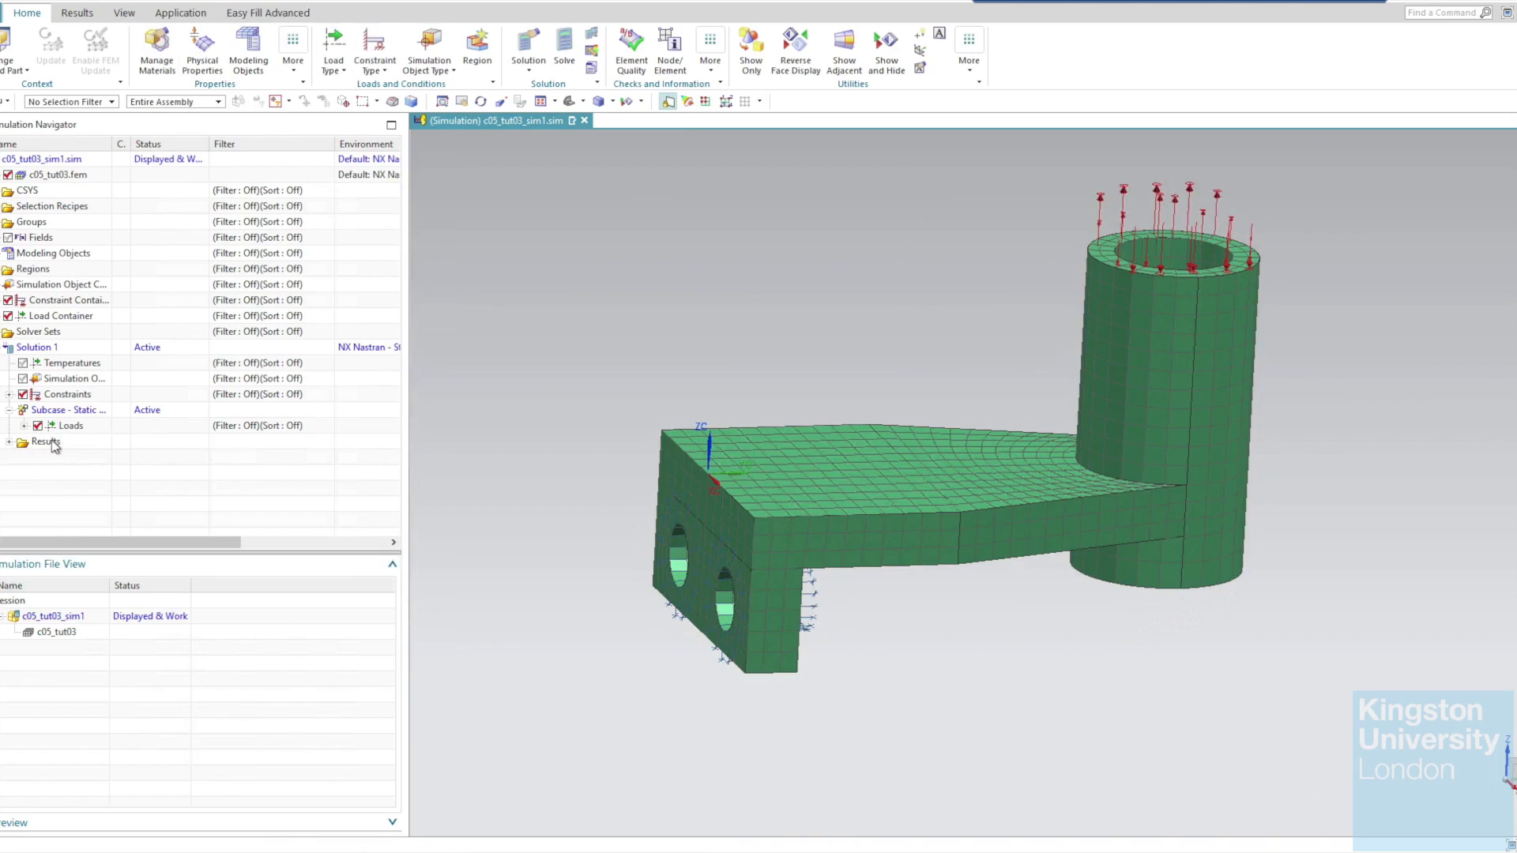
Open the structural results of Solution 1 and plot the nodal displacement magnitude on the bracket.
left_click(9, 442)
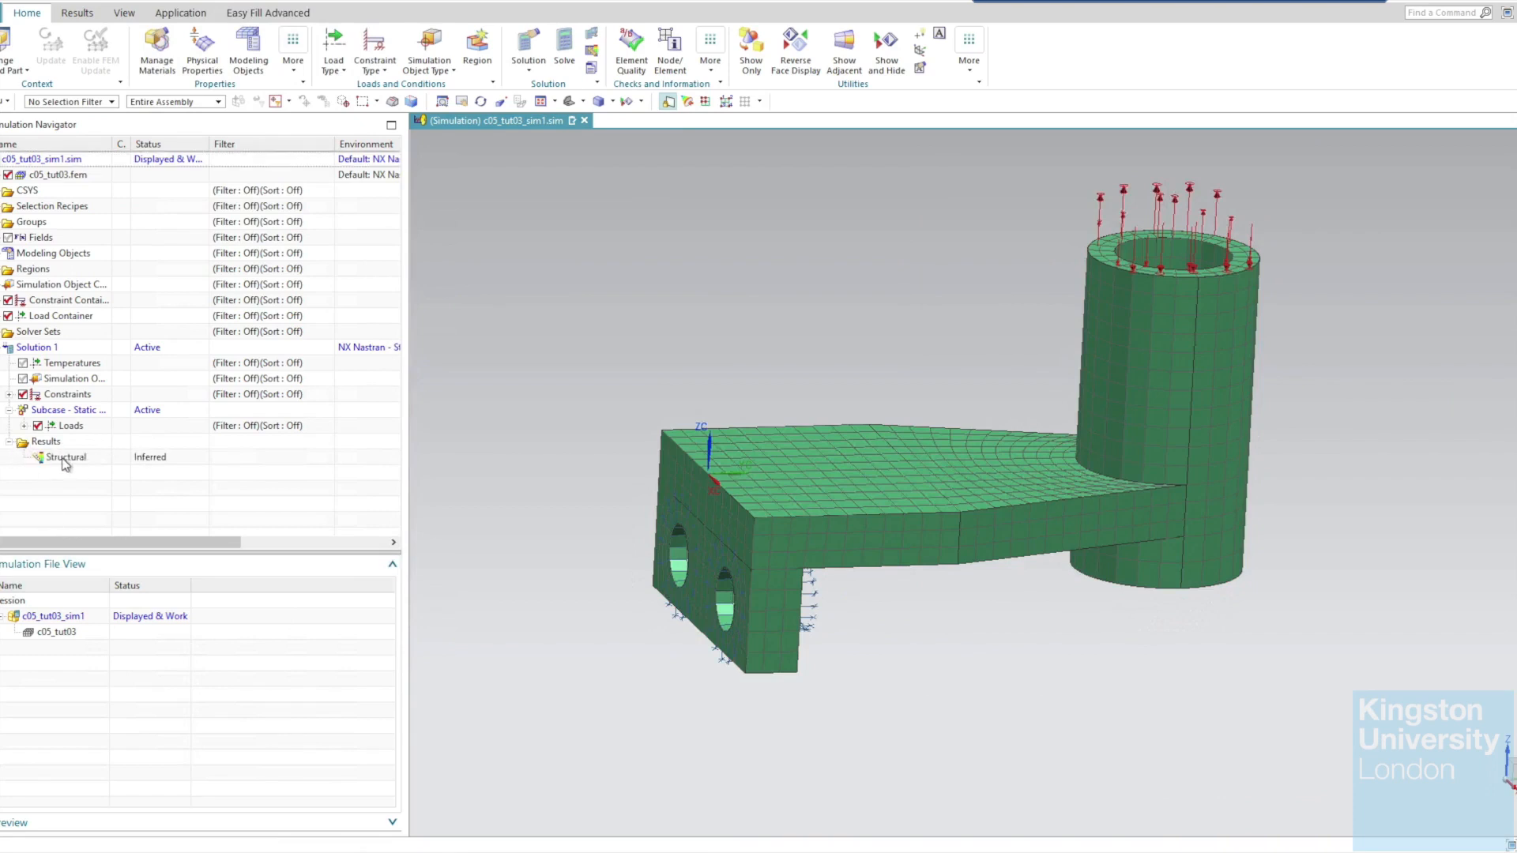
double_click(64, 458)
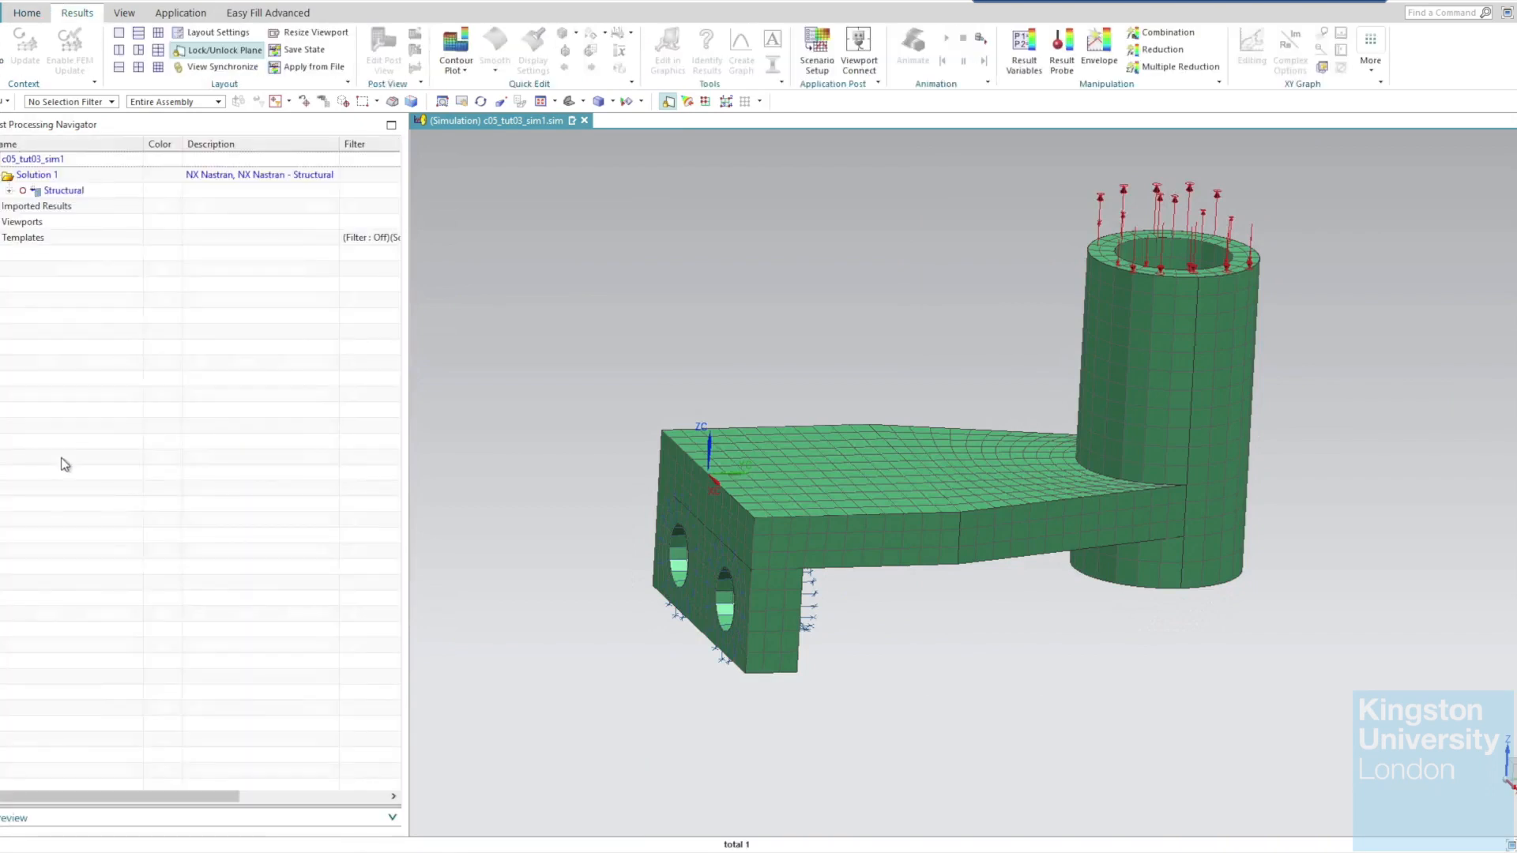
left_click(9, 192)
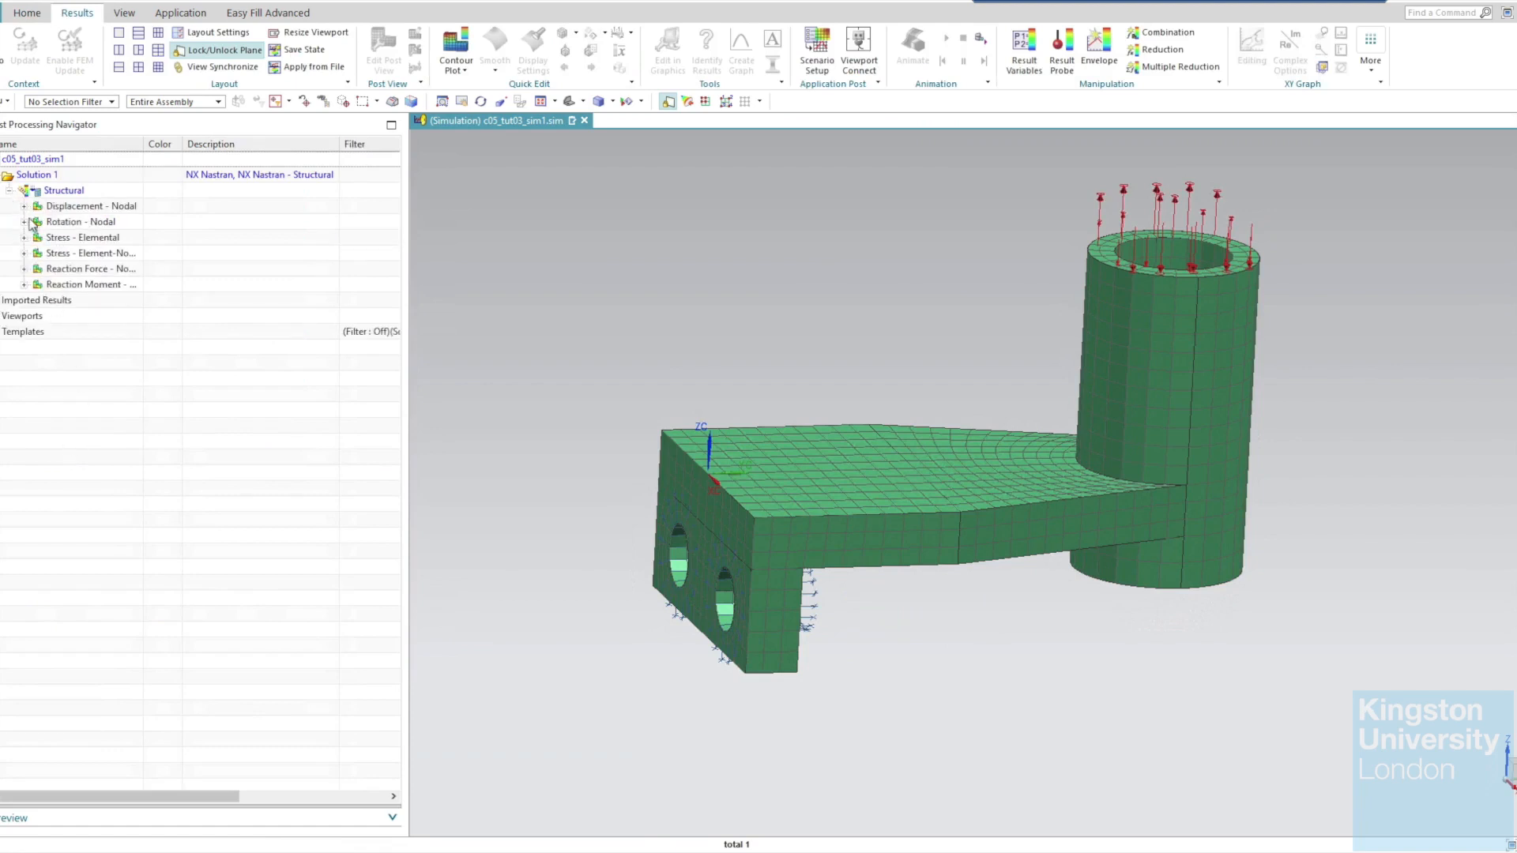
left_click(24, 206)
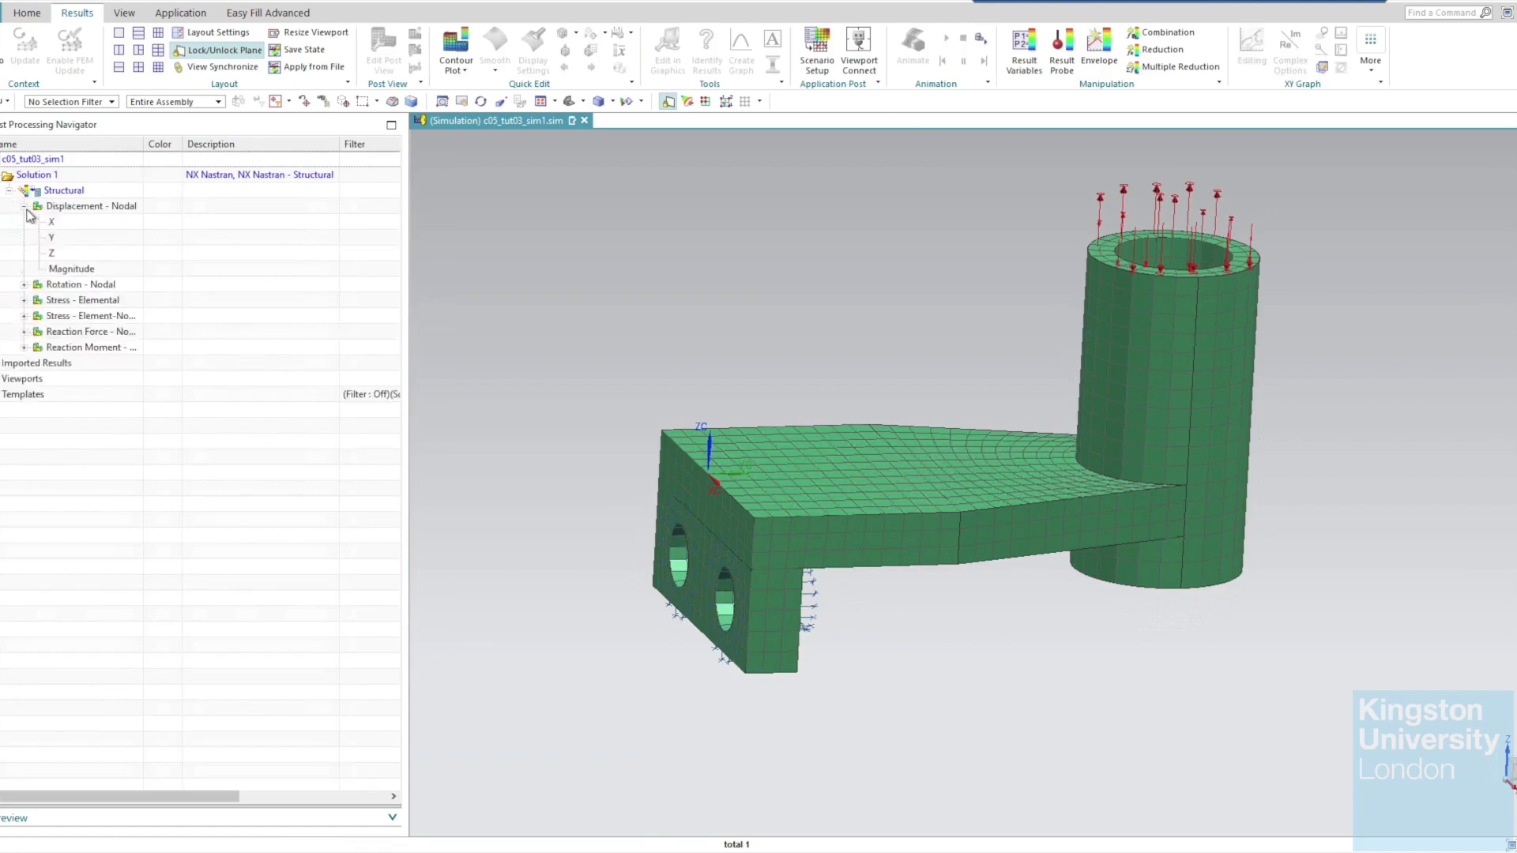
double_click(89, 269)
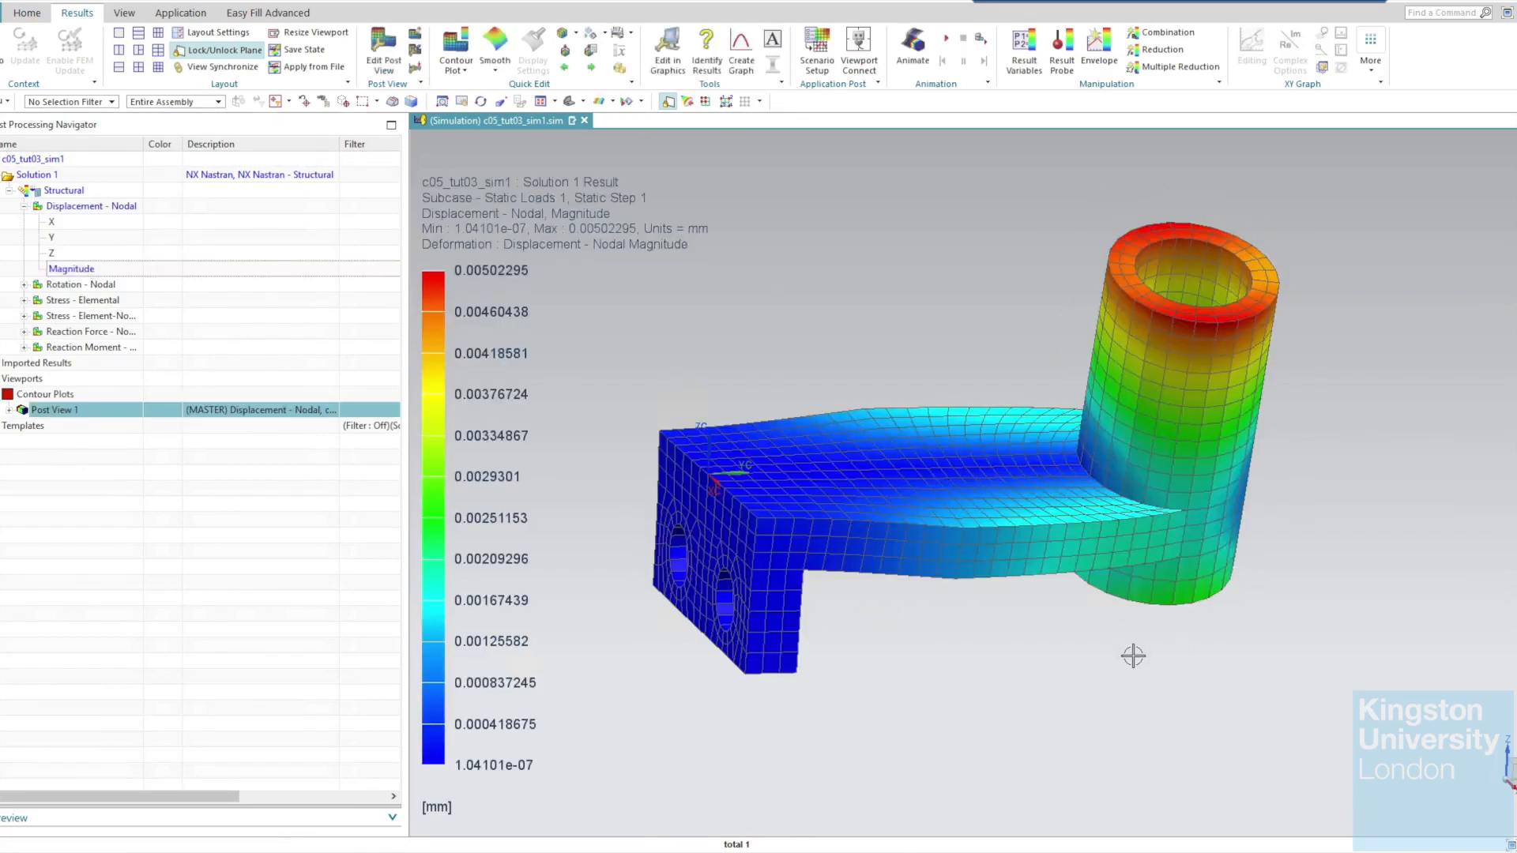
Compare the elemental Von-Mises stress plot with the element-nodal Von-Mises plot, returning to the elemental one.
left_click(24, 300)
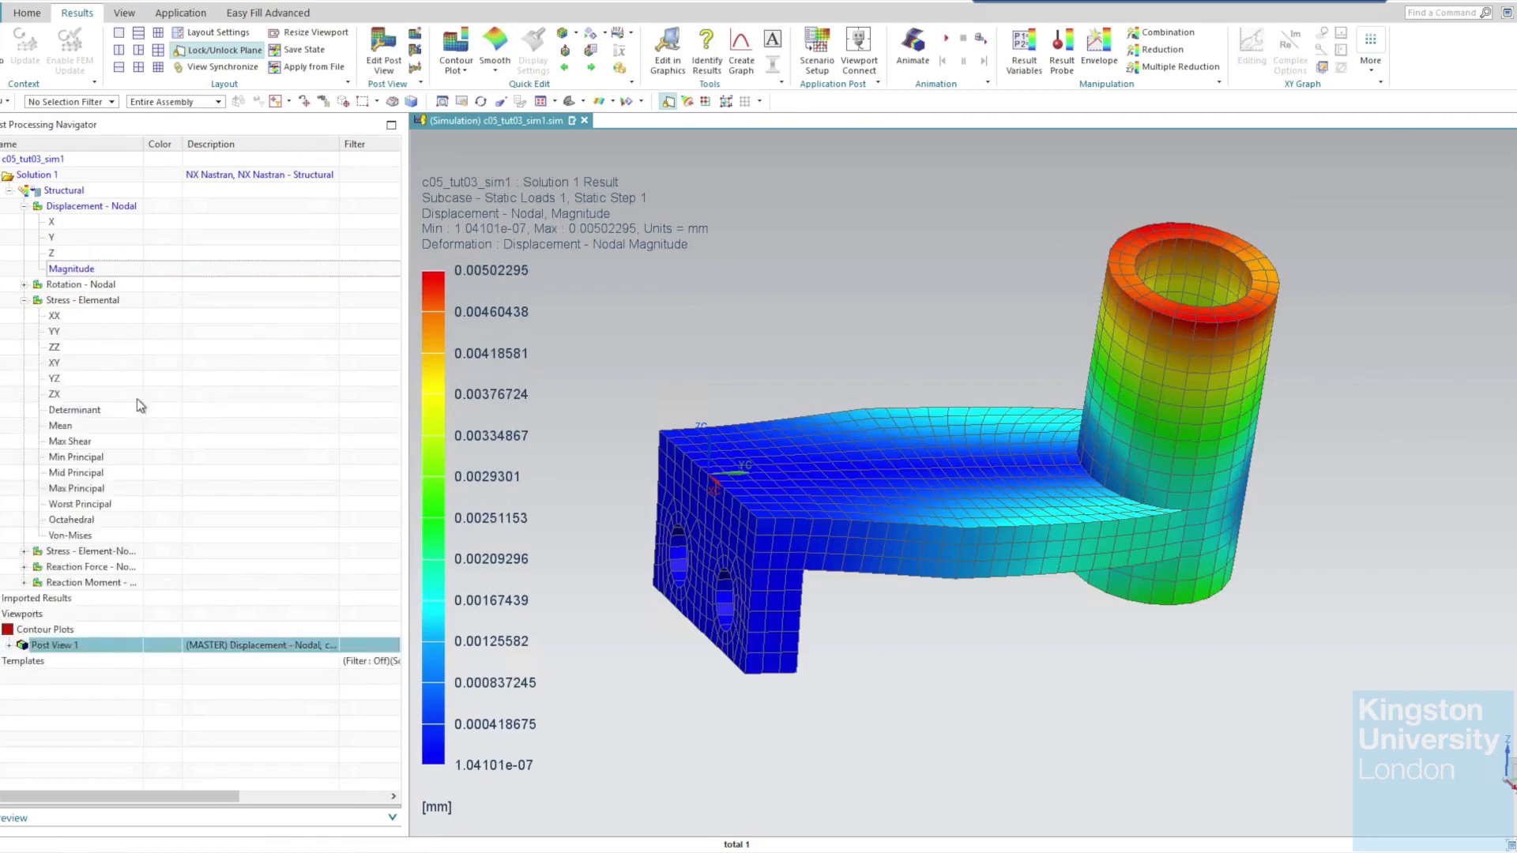
double_click(109, 537)
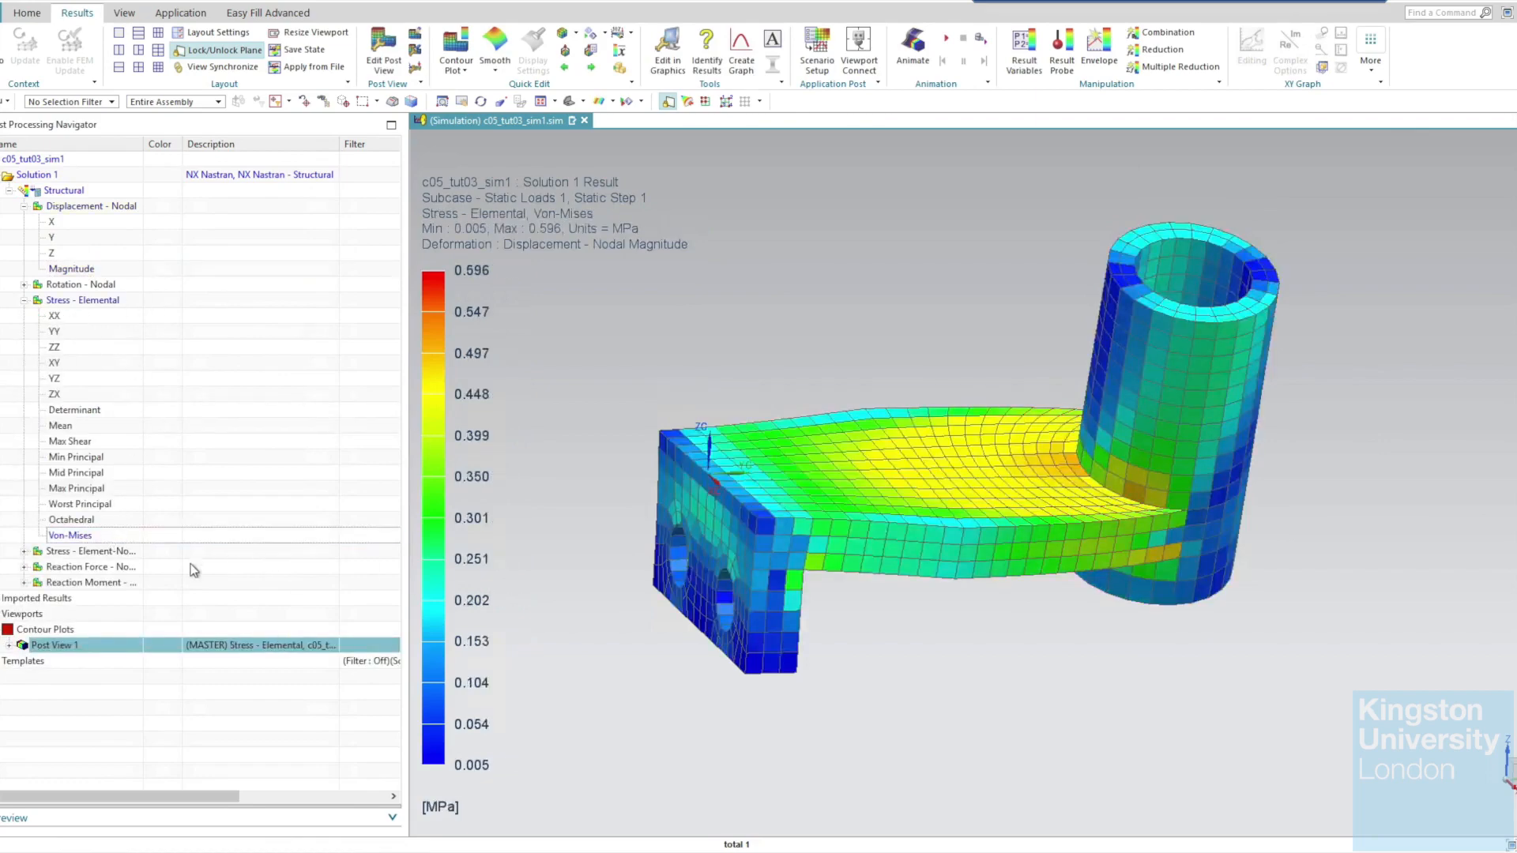
left_click(25, 551)
double_click(87, 771)
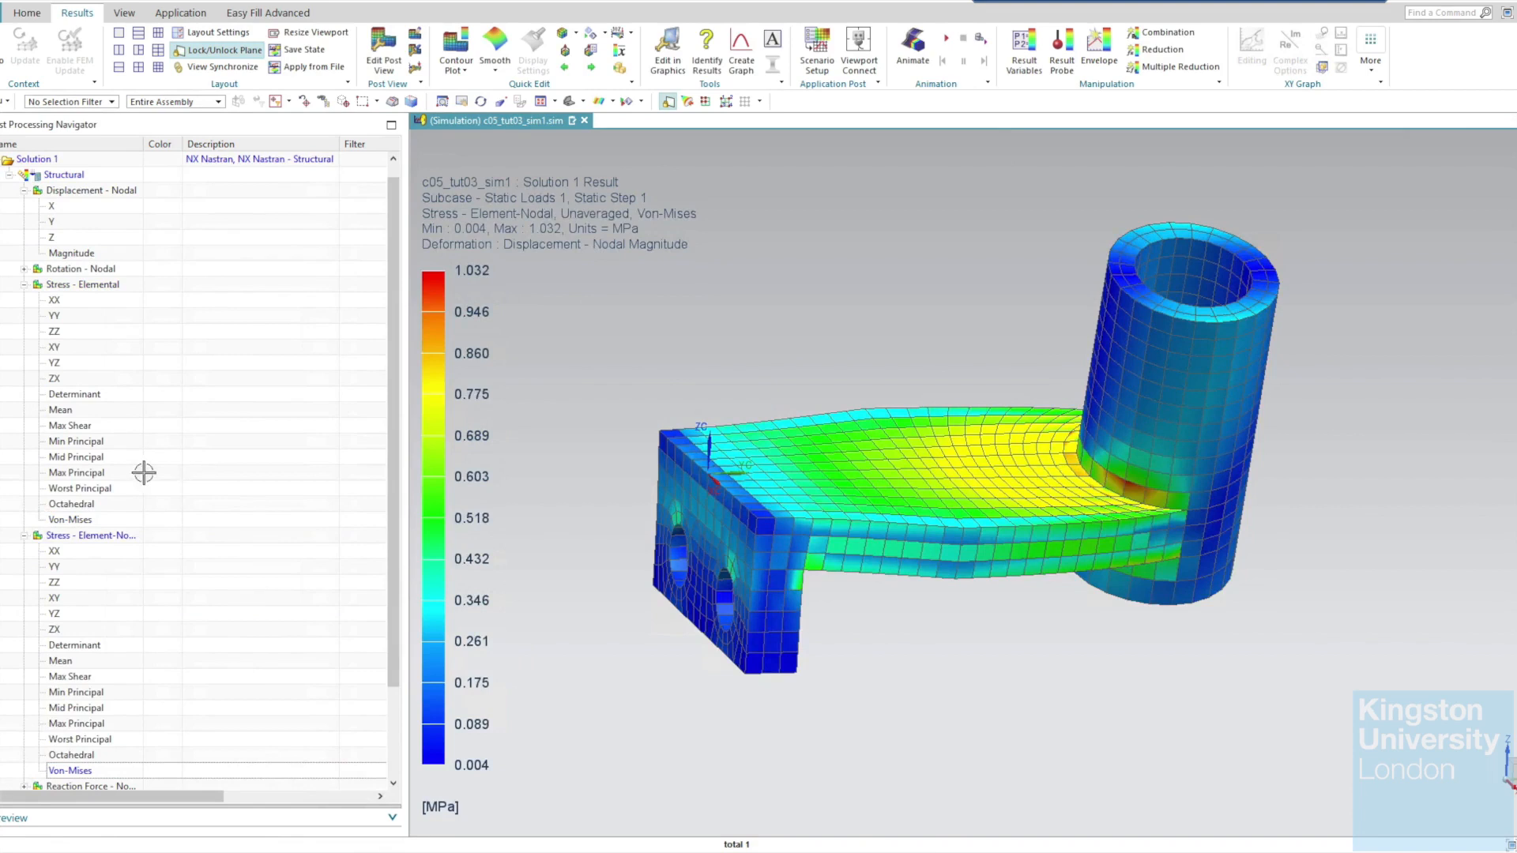
double_click(67, 520)
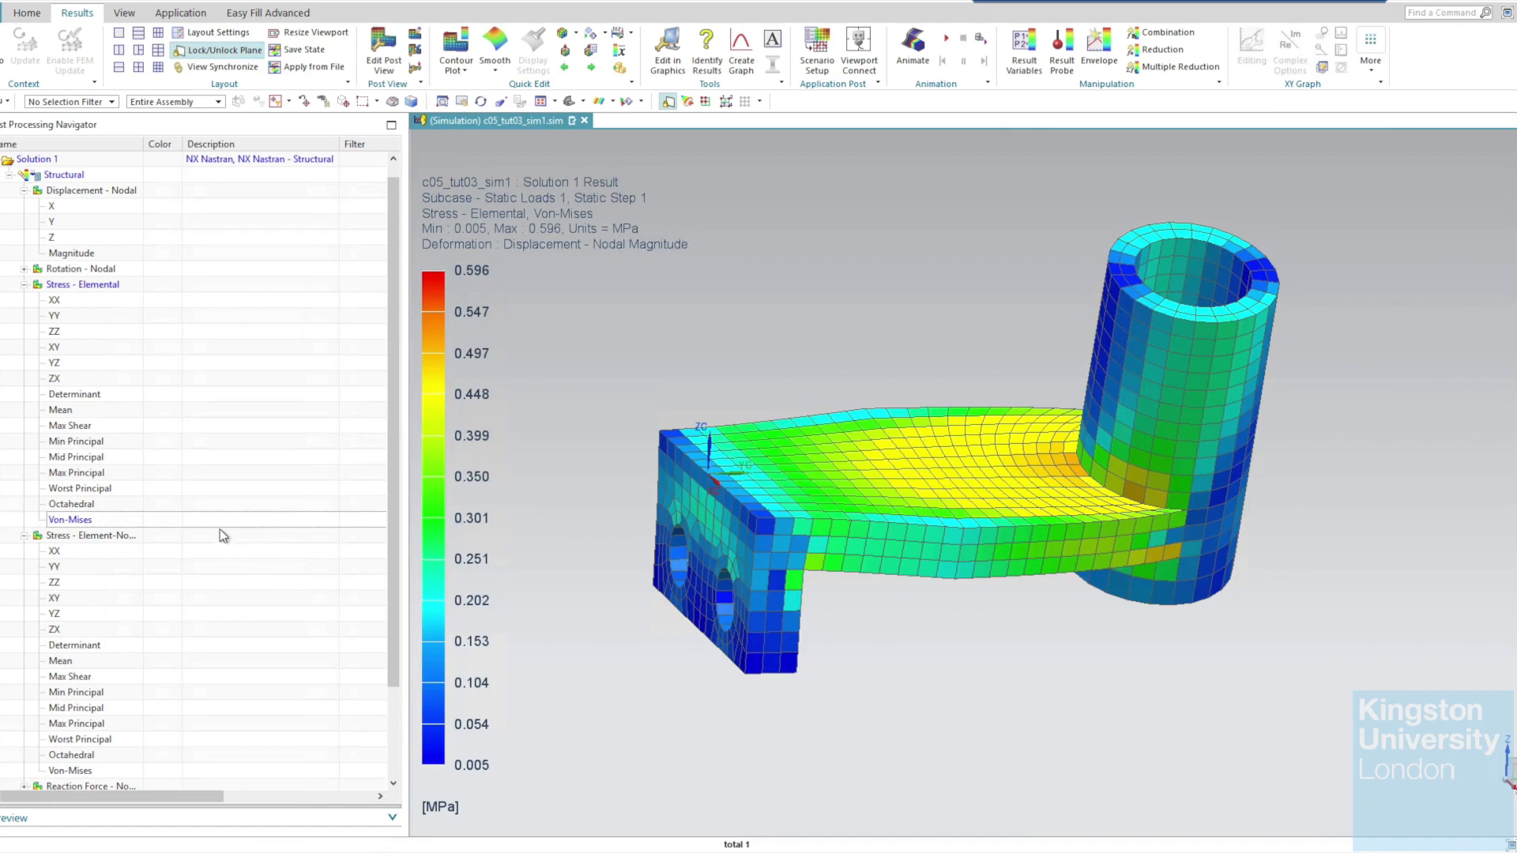
scroll(240, 501, "down", 1)
scroll(240, 501, "down", 1)
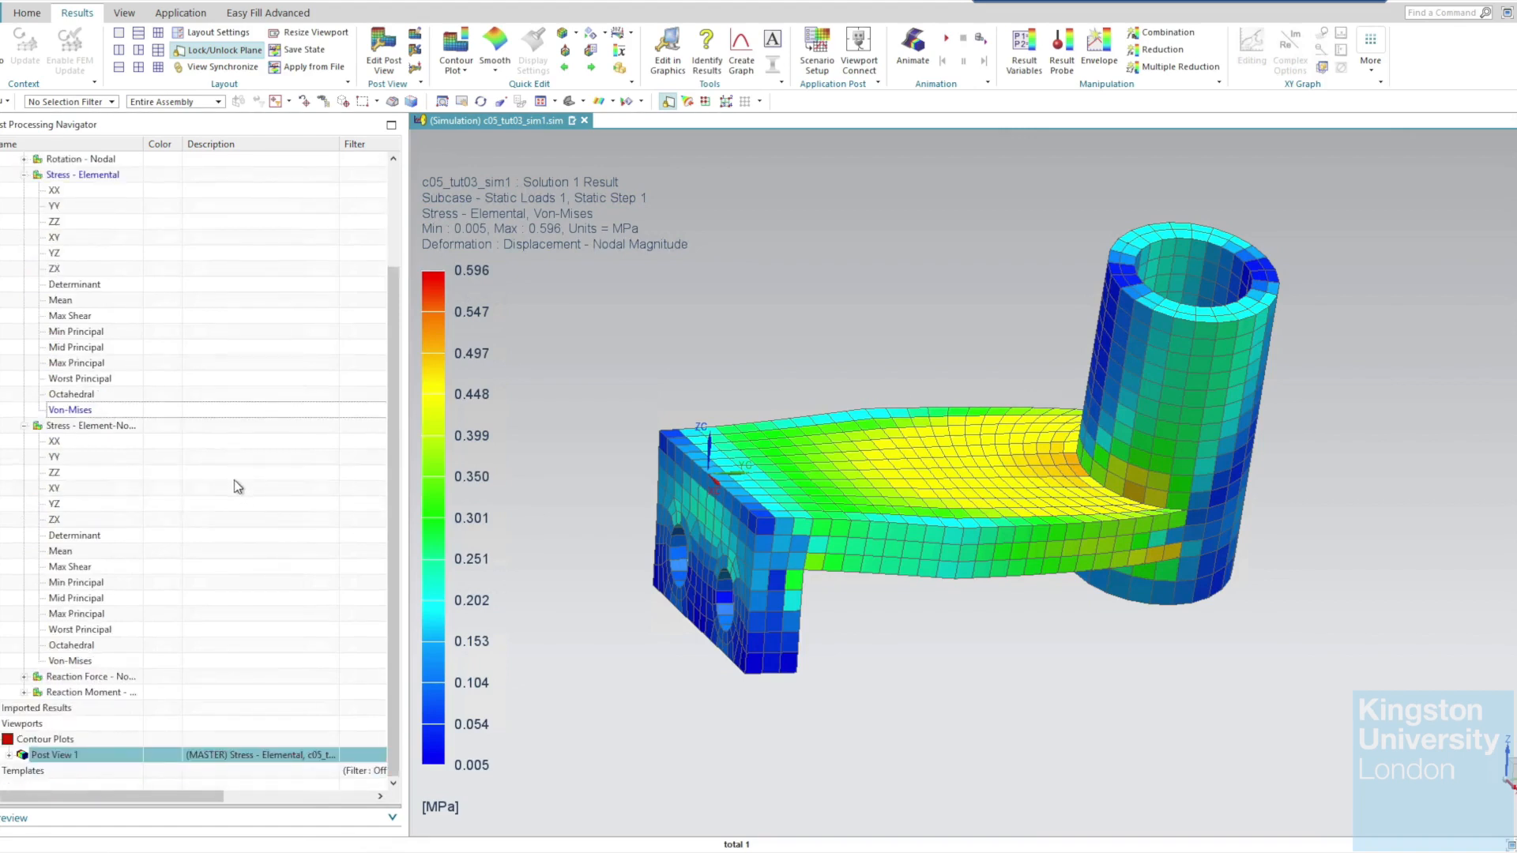
Split the display into four viewports and plot the nodal displacement magnitude in the first one.
left_click(139, 71)
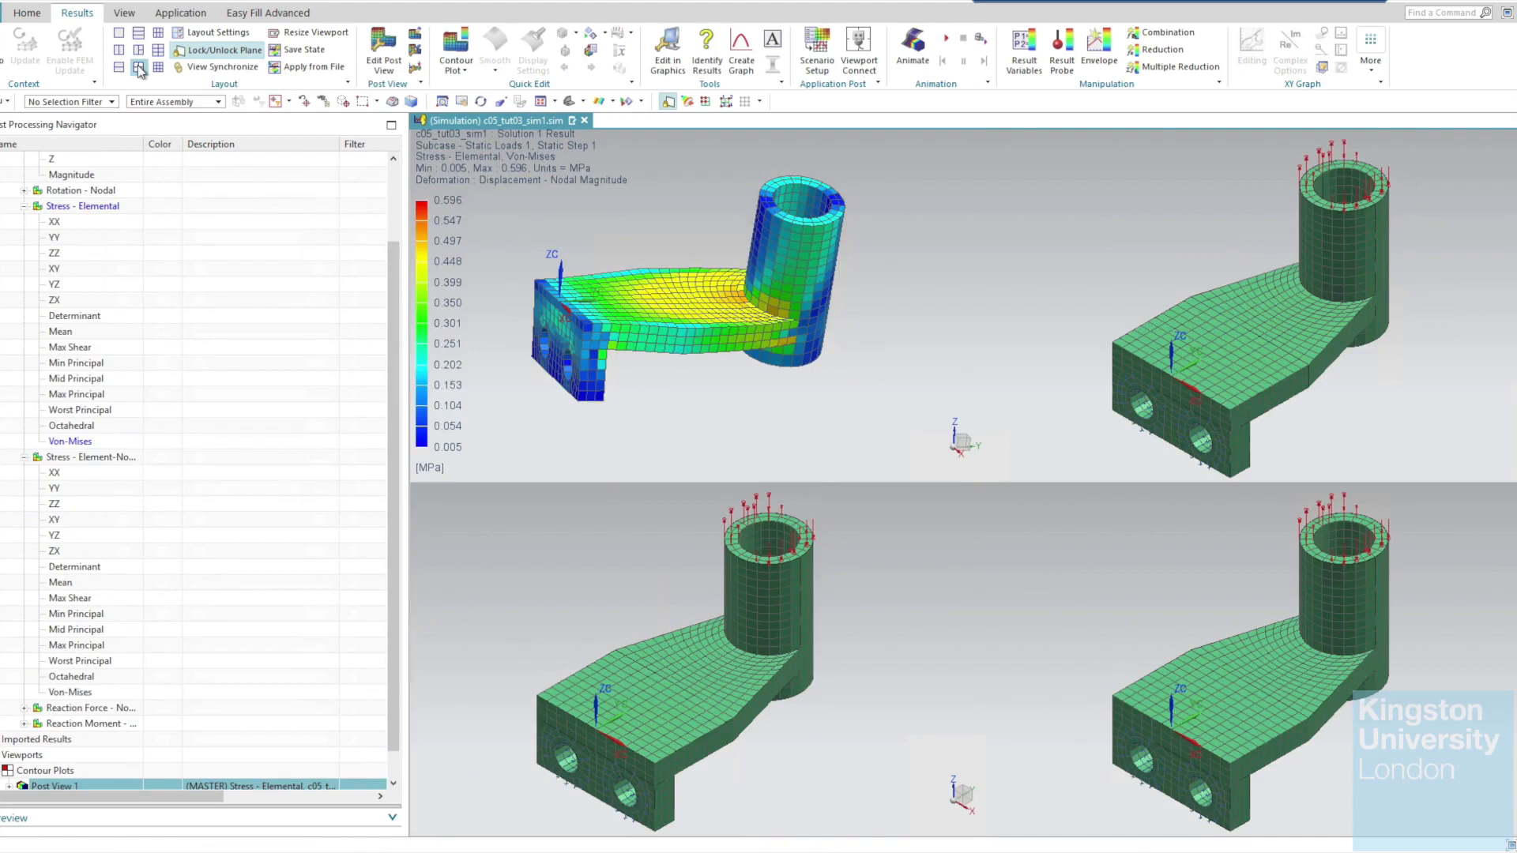
scroll(100, 261, "up", 2)
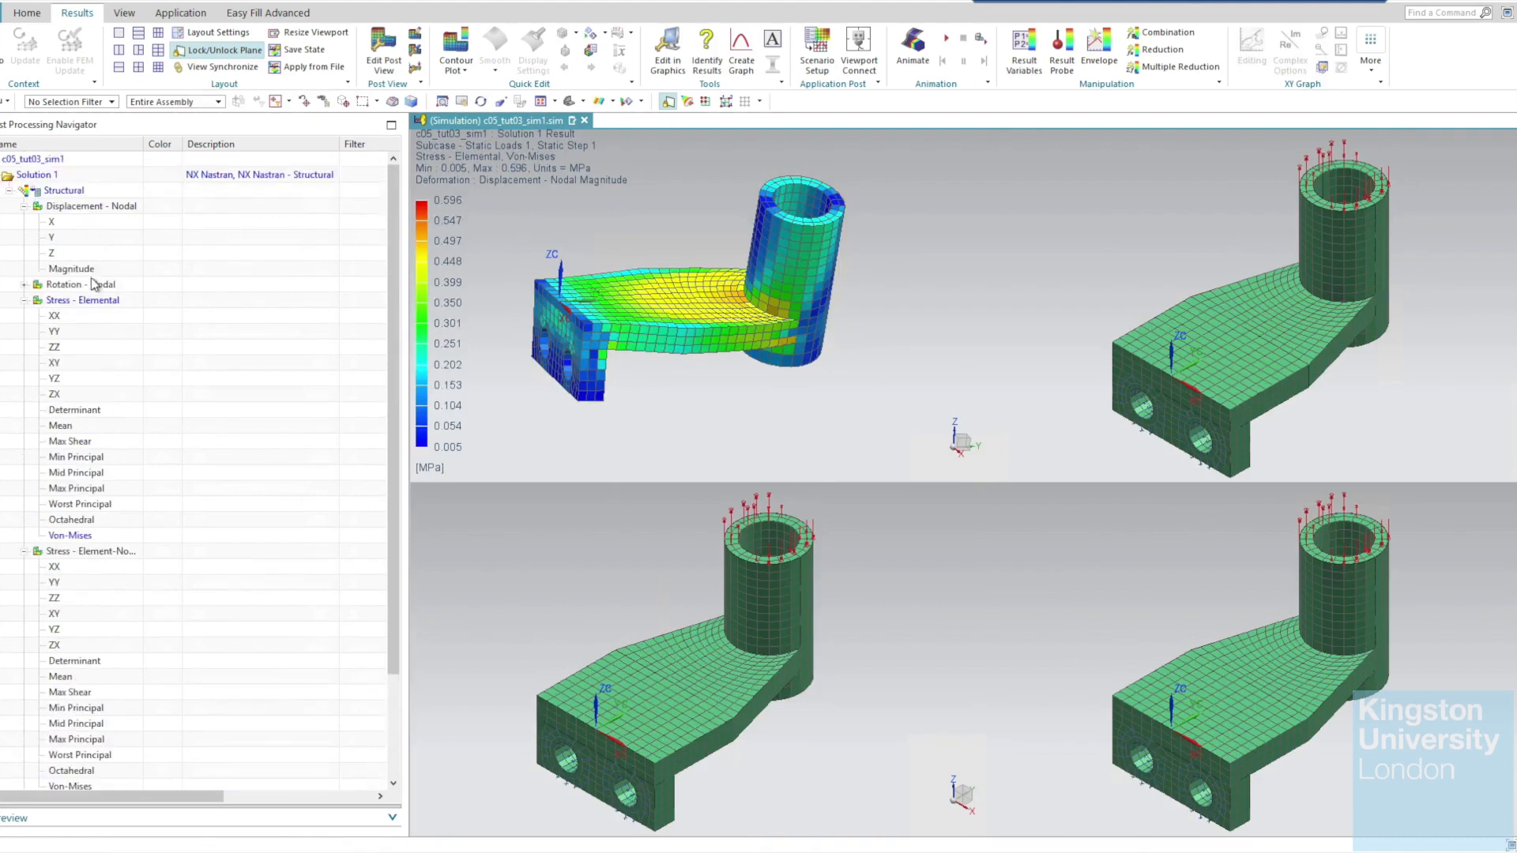
double_click(89, 270)
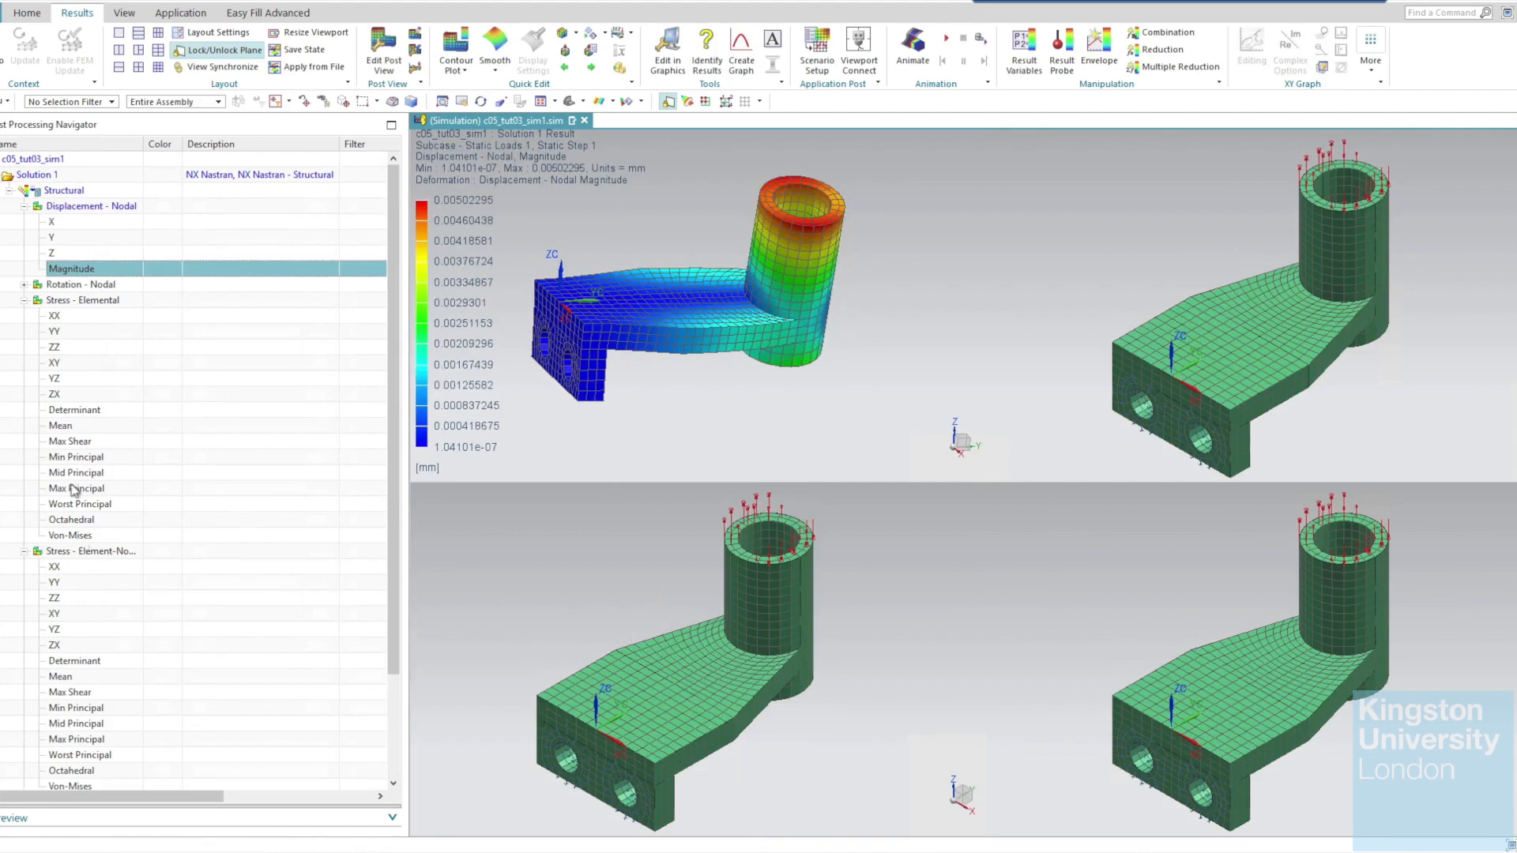
Plot the elemental Von-Mises stress in the upper-right viewport and the element-nodal Von-Mises stress in the lower-left viewport.
left_click(71, 536)
right_click(94, 537)
left_click(118, 582)
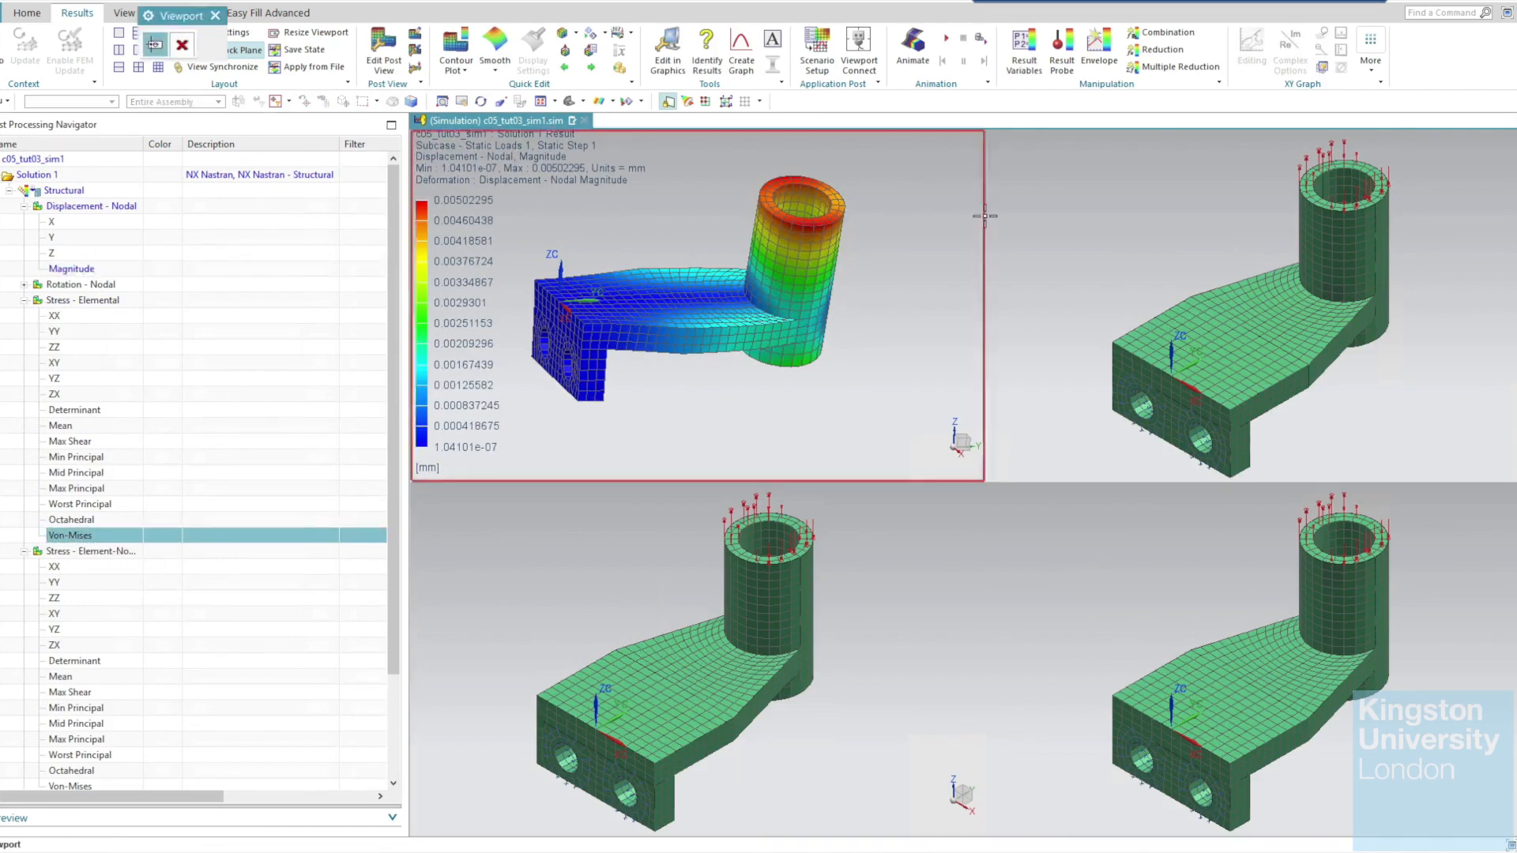
left_click(1088, 201)
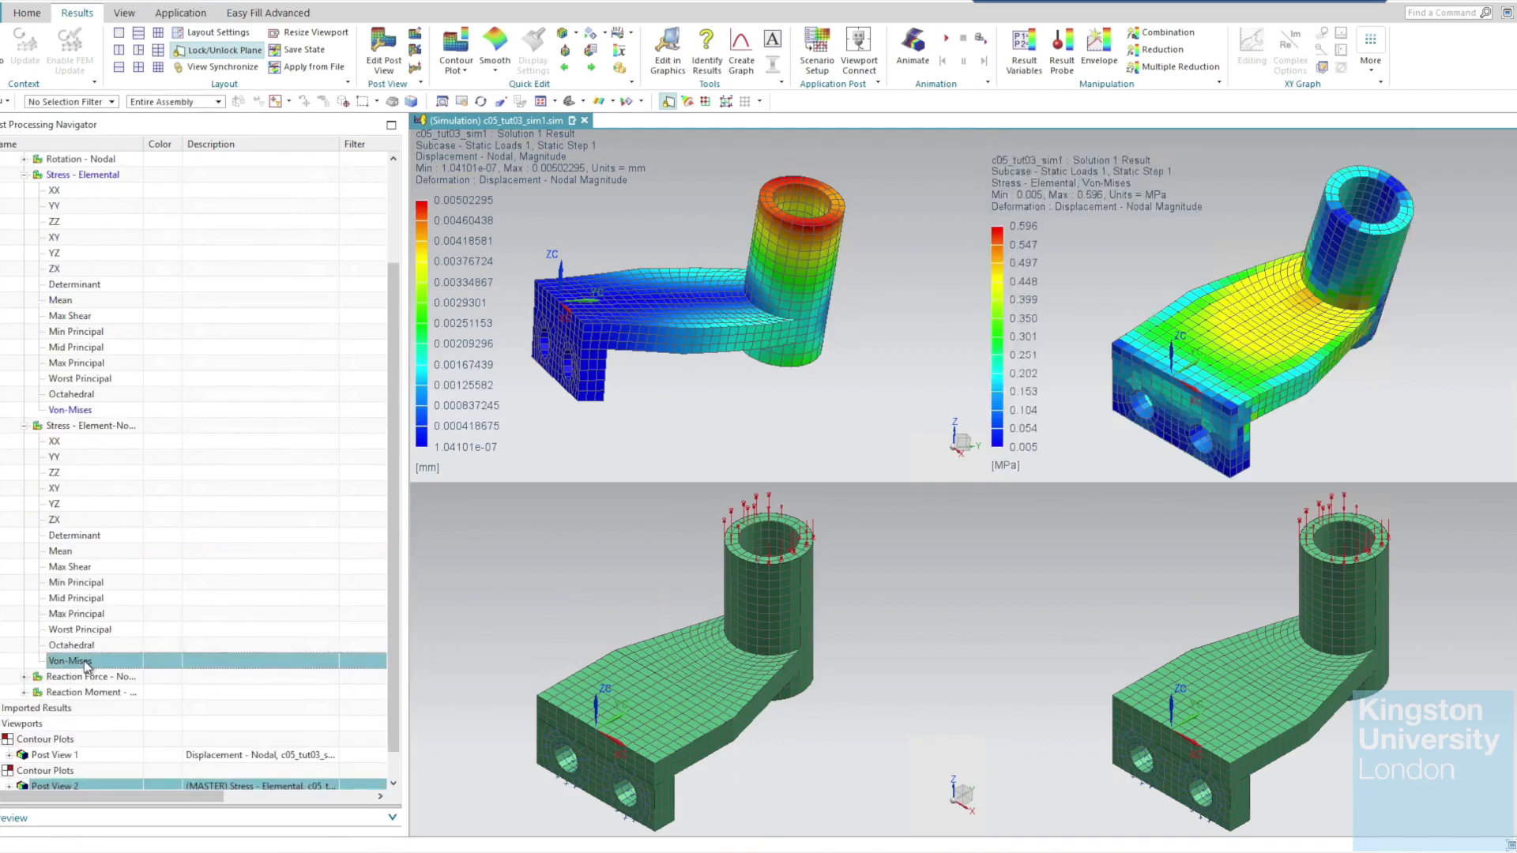
right_click(87, 666)
left_click(118, 709)
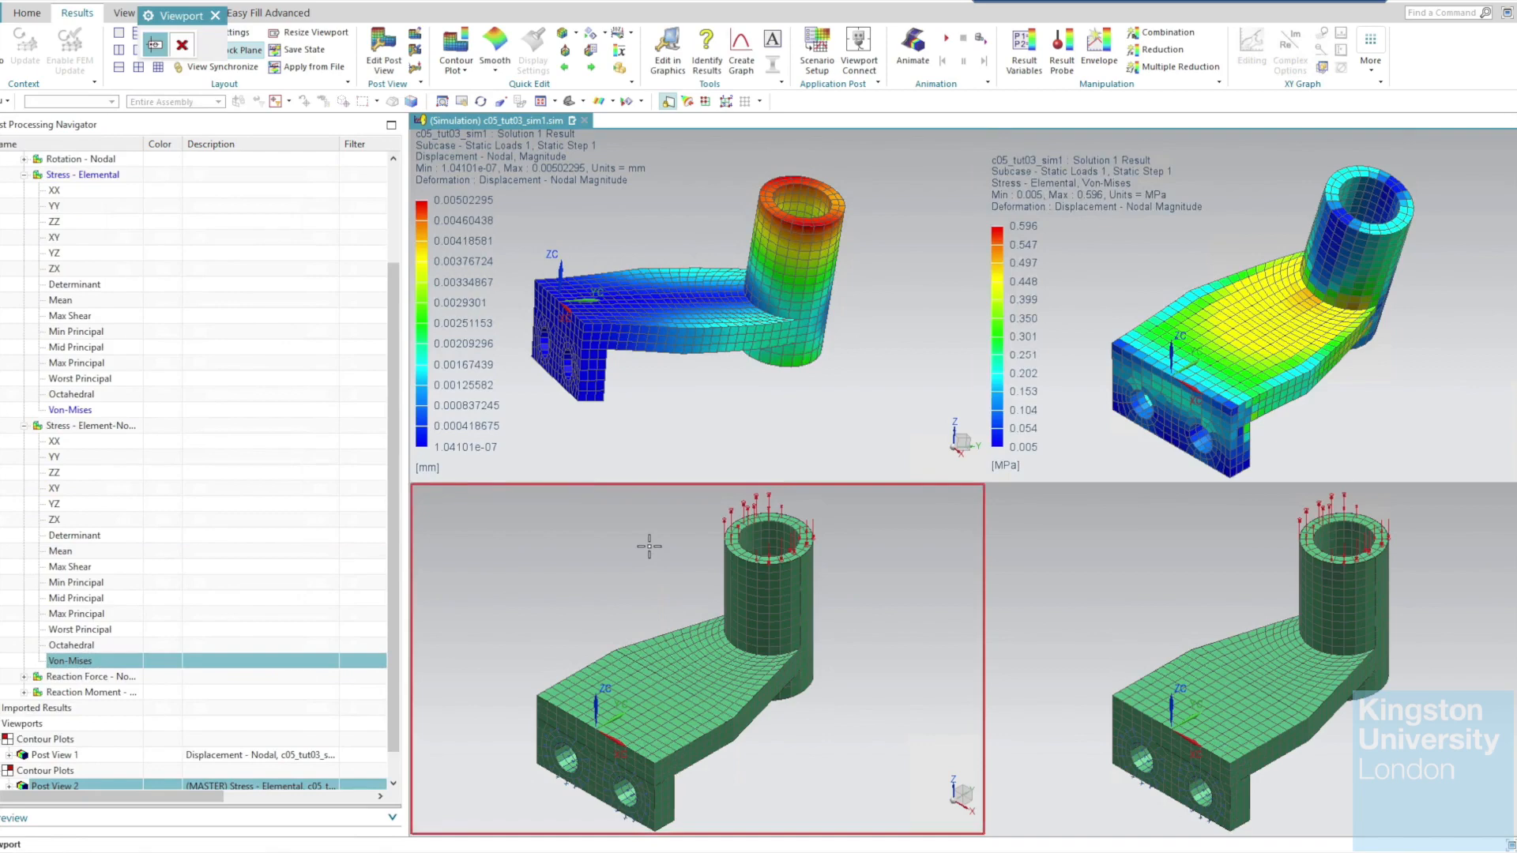
left_click(649, 546)
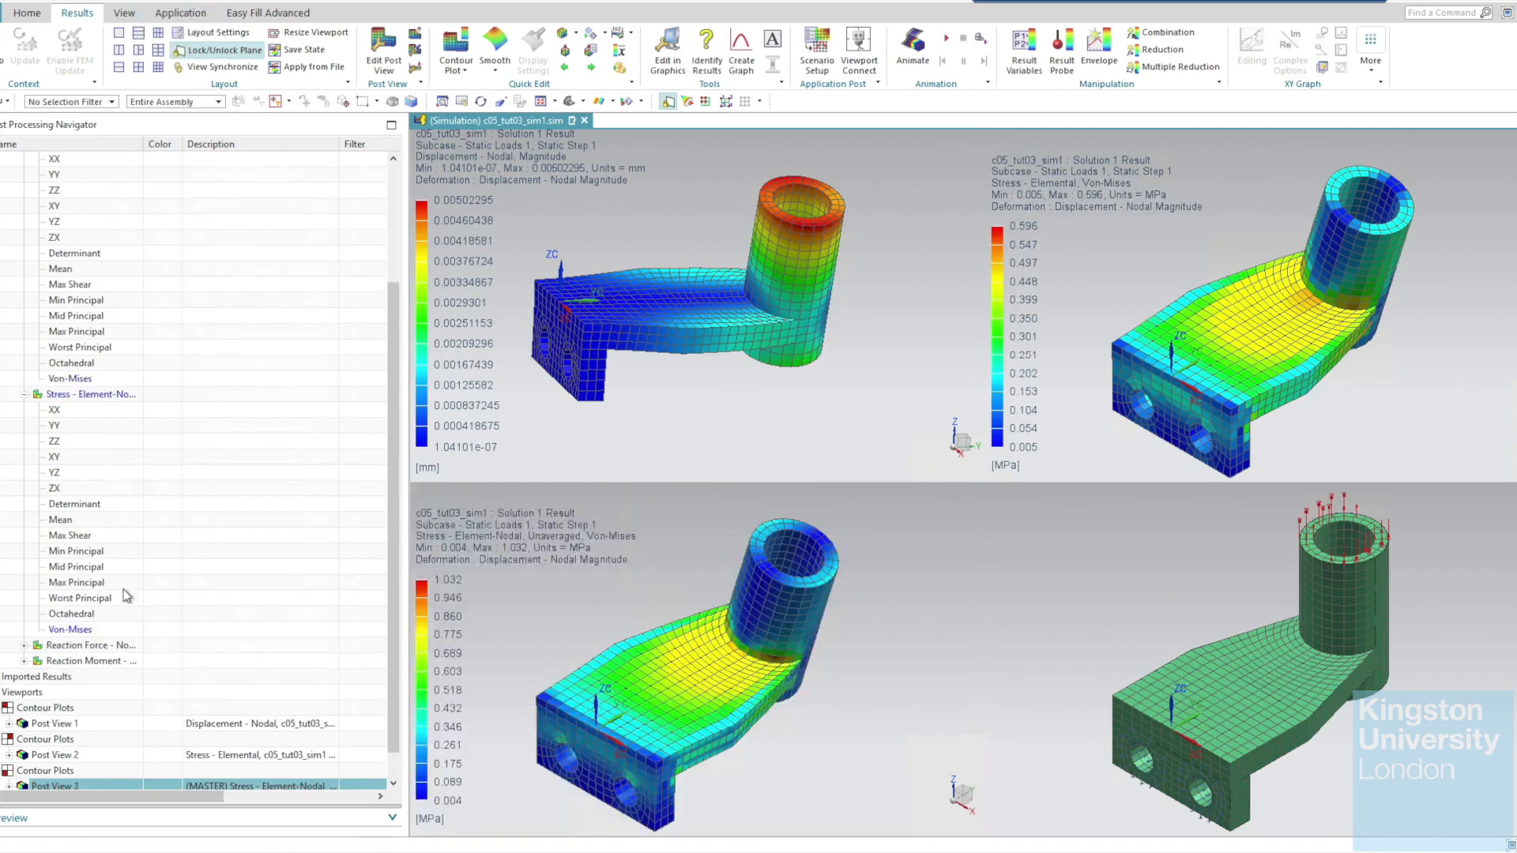
Create a Stress along Path graph from two nodes at the cylinder's base and place it in the empty fourth viewport.
left_click(736, 68)
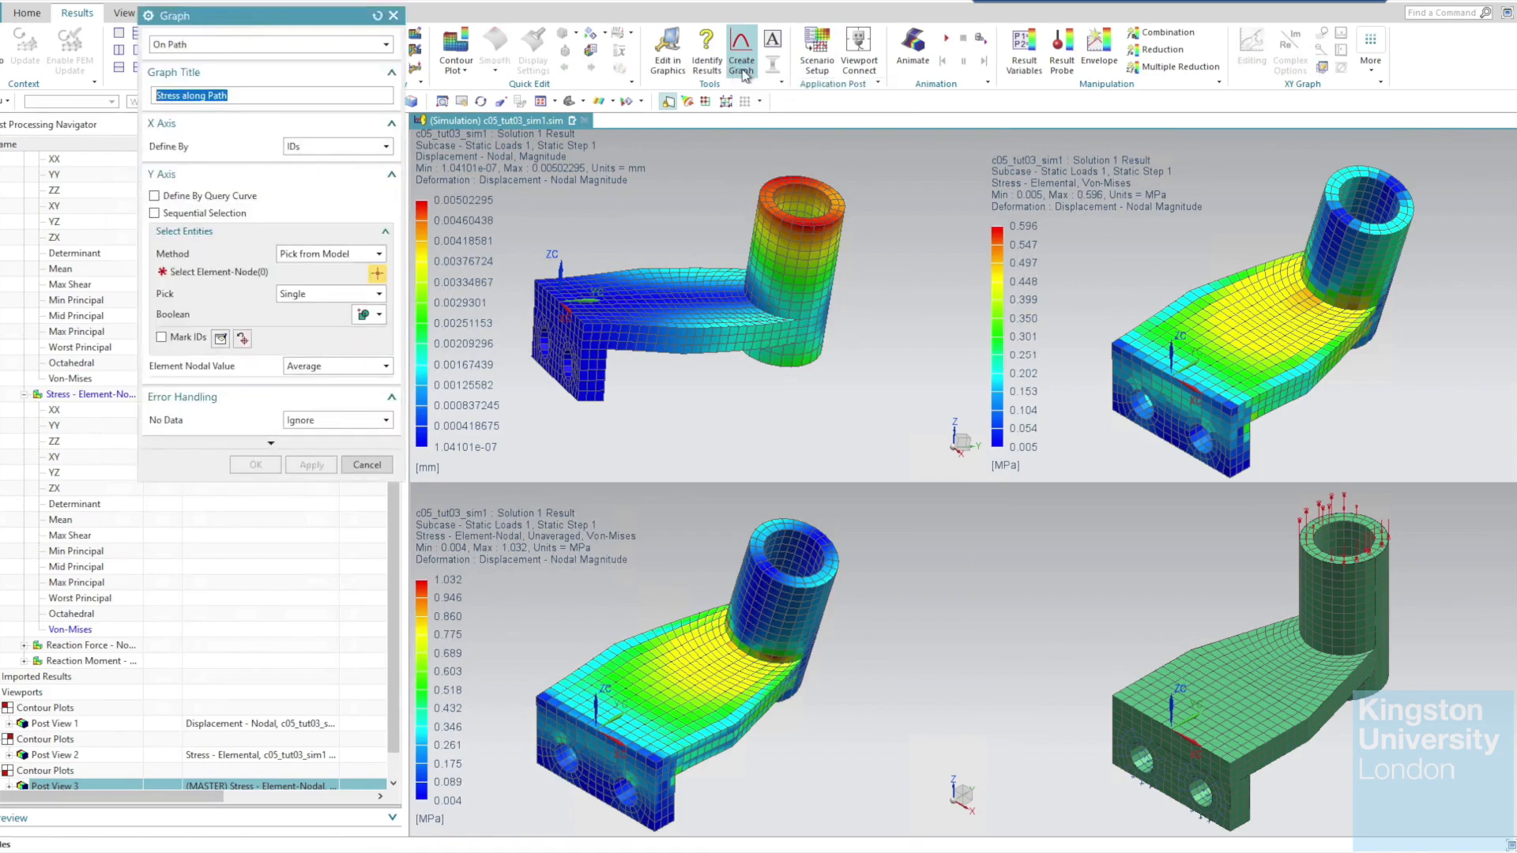
left_click(782, 655)
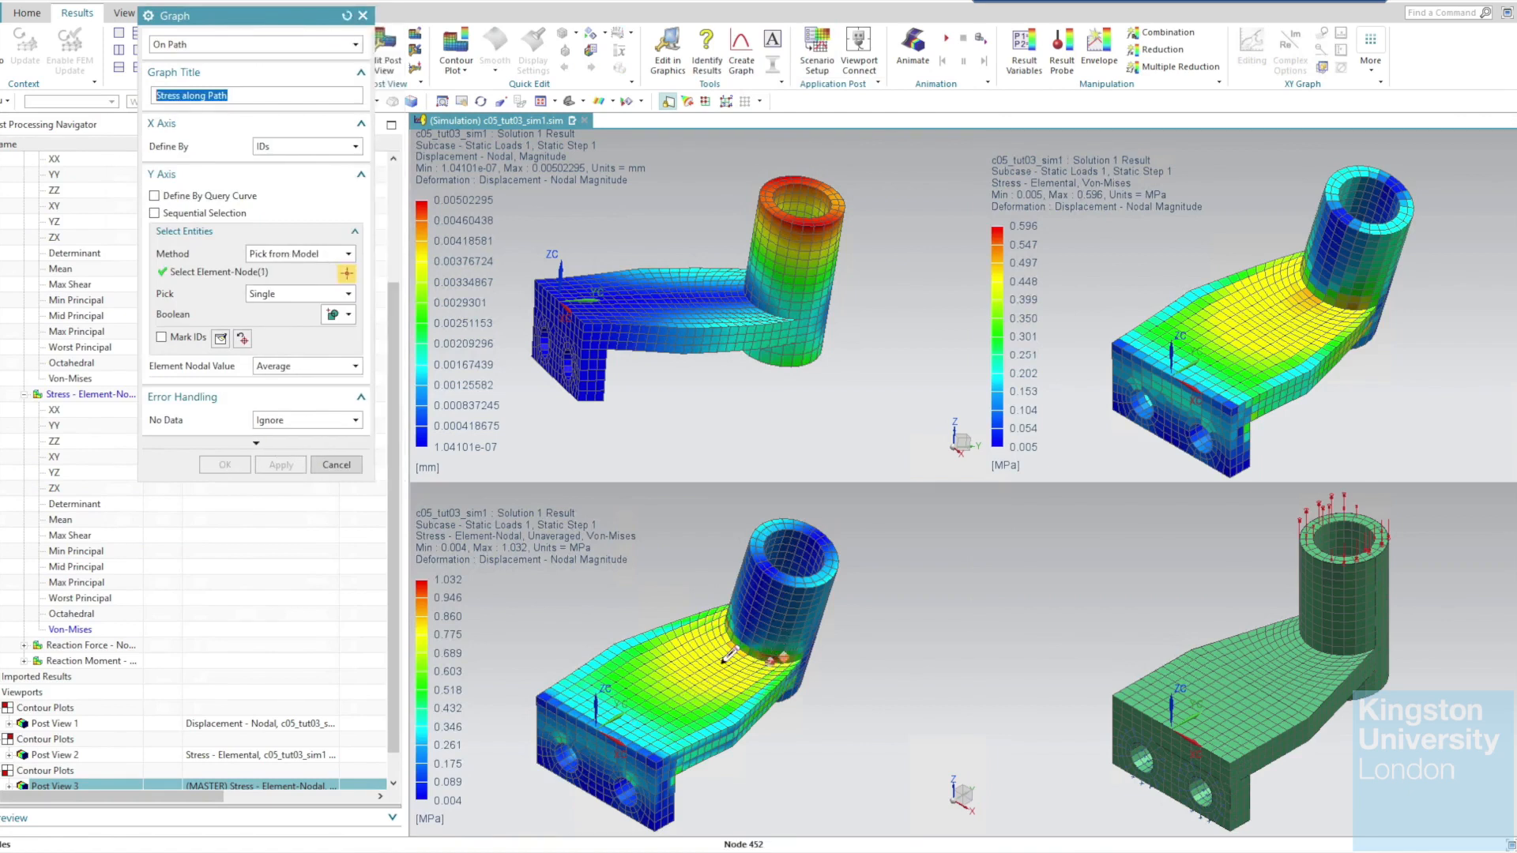
left_click(762, 653)
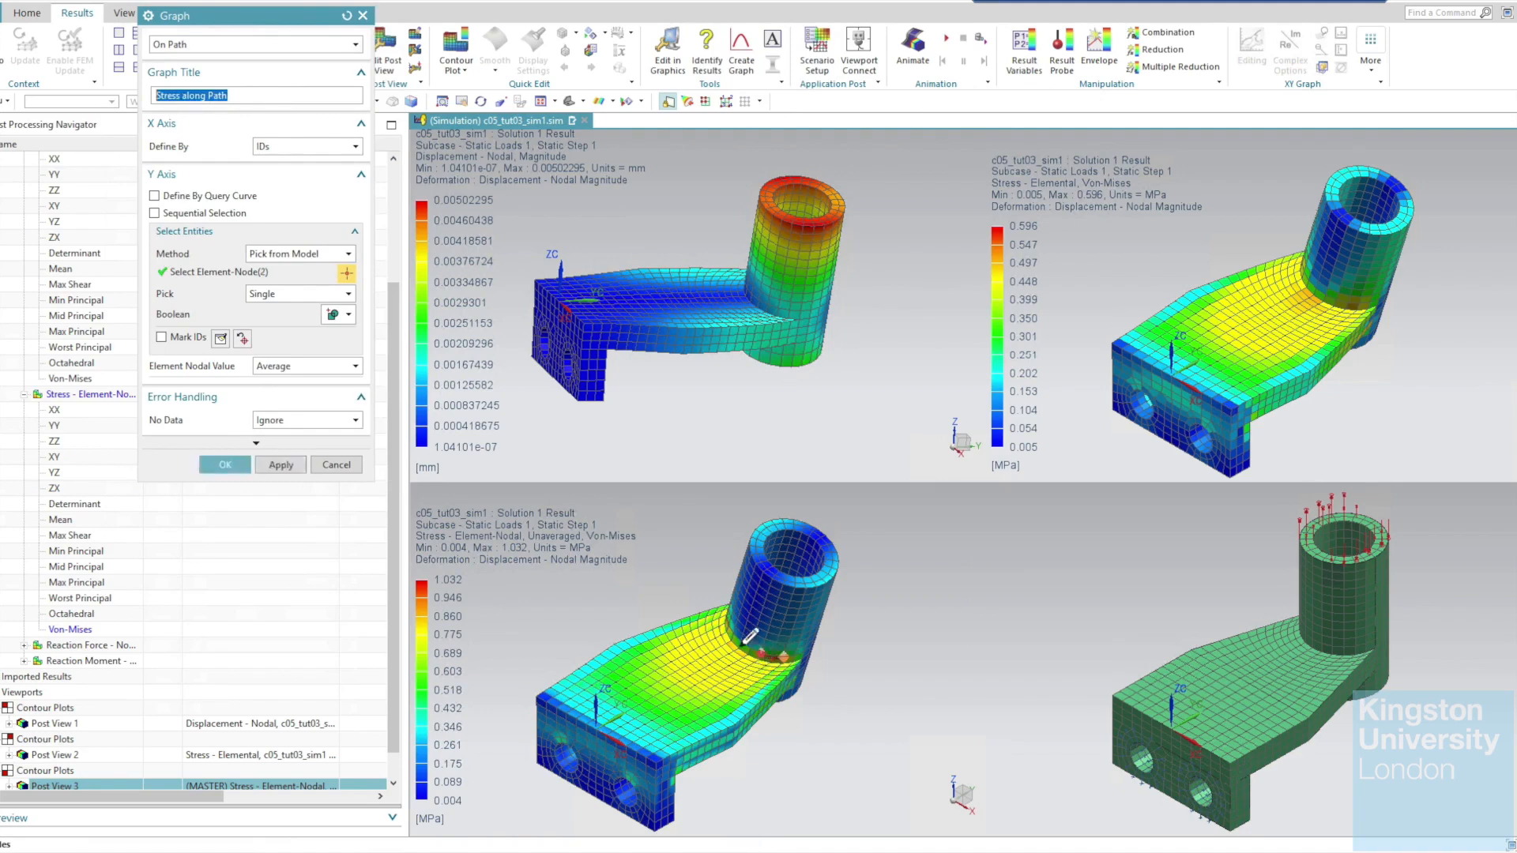
left_click(225, 467)
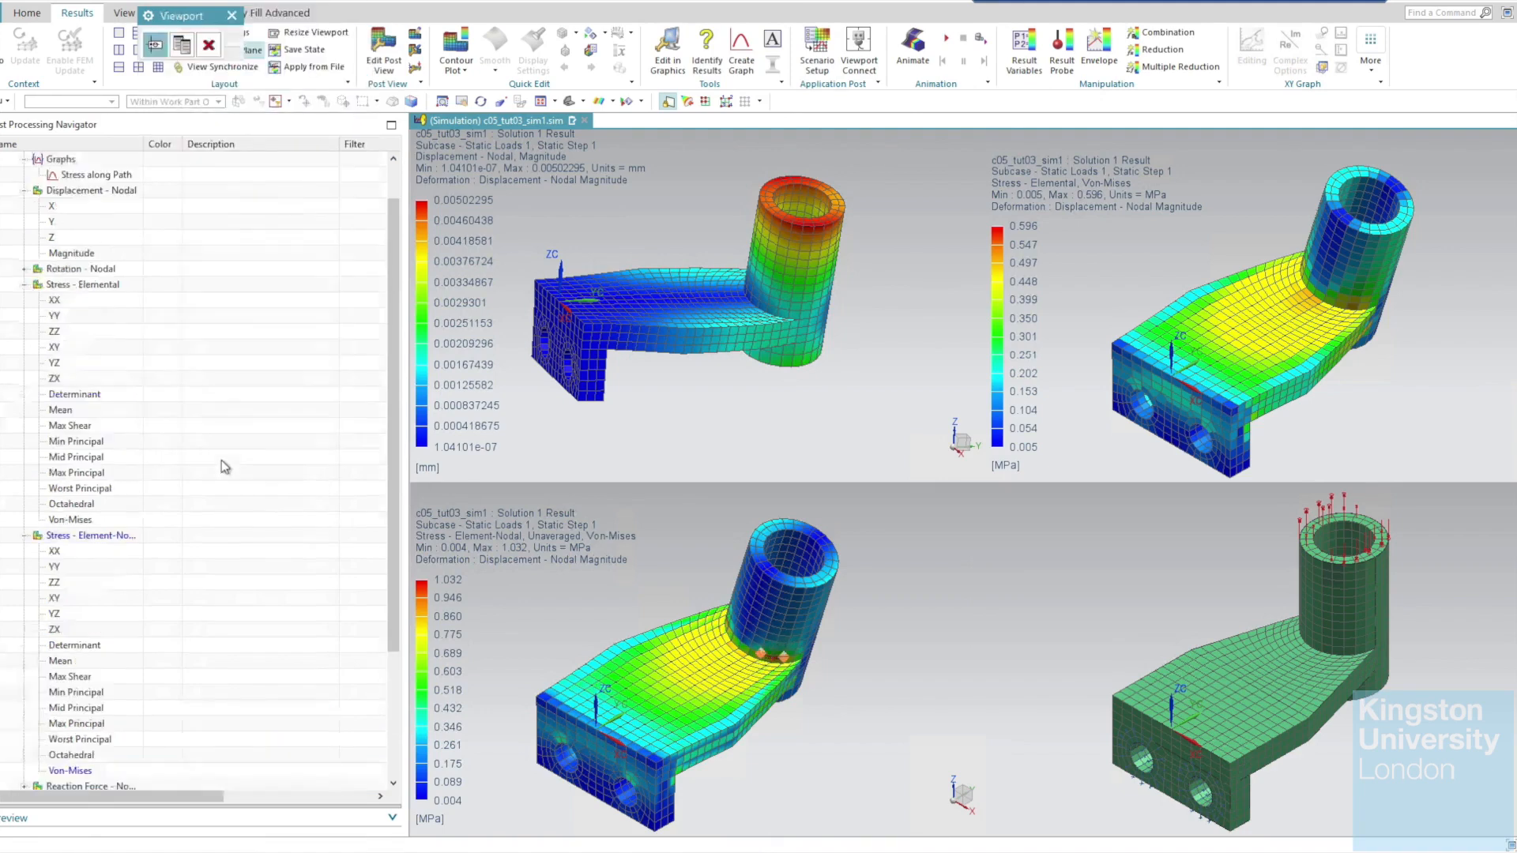
left_click(1191, 620)
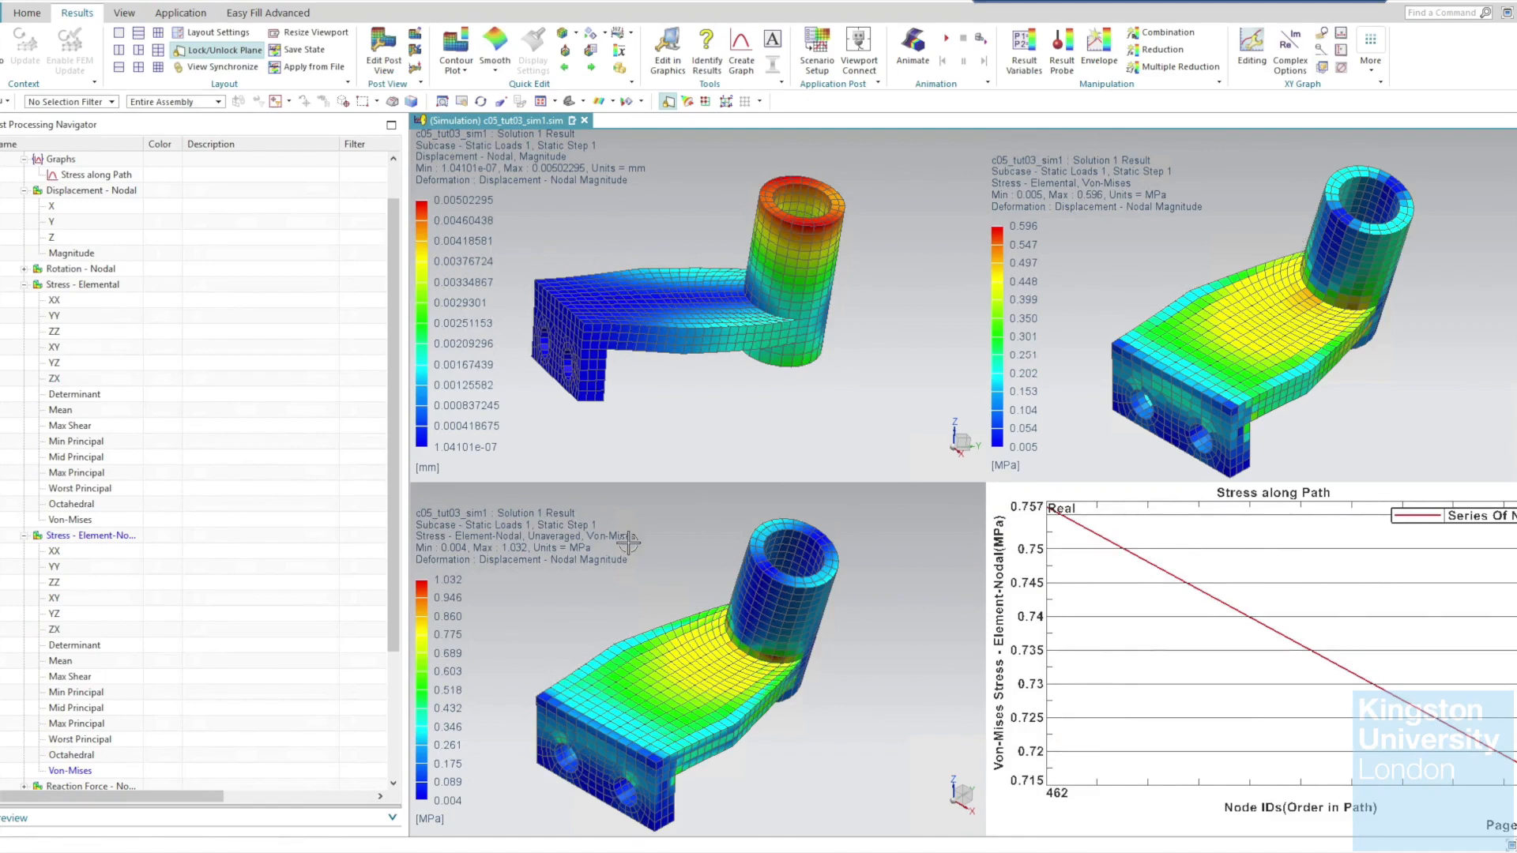
Animate the element-nodal Von-Mises stress plot to view the bracket's deformation.
left_click(948, 39)
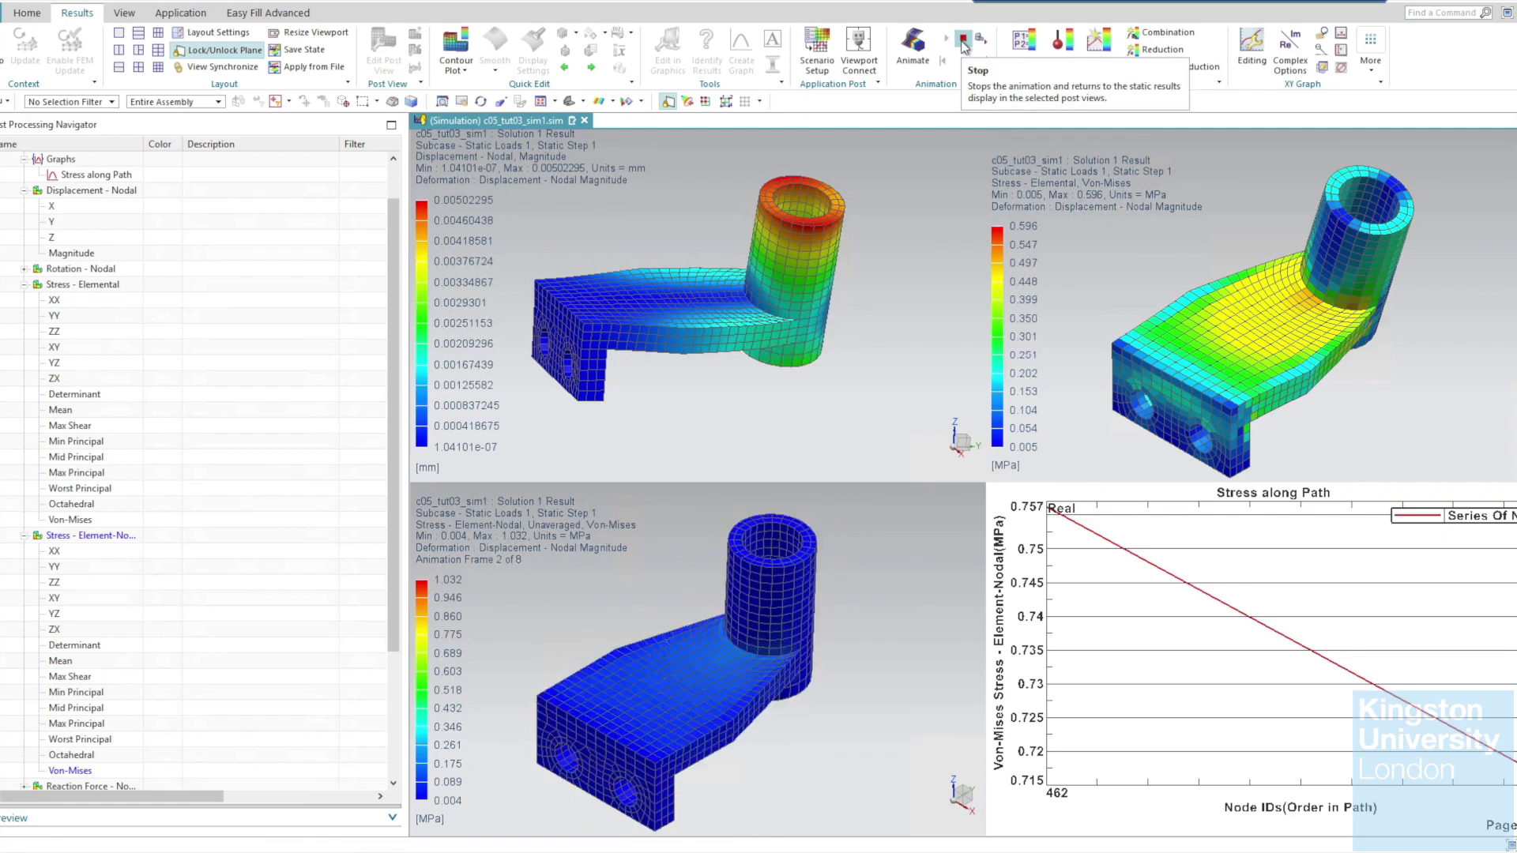
left_click(27, 13)
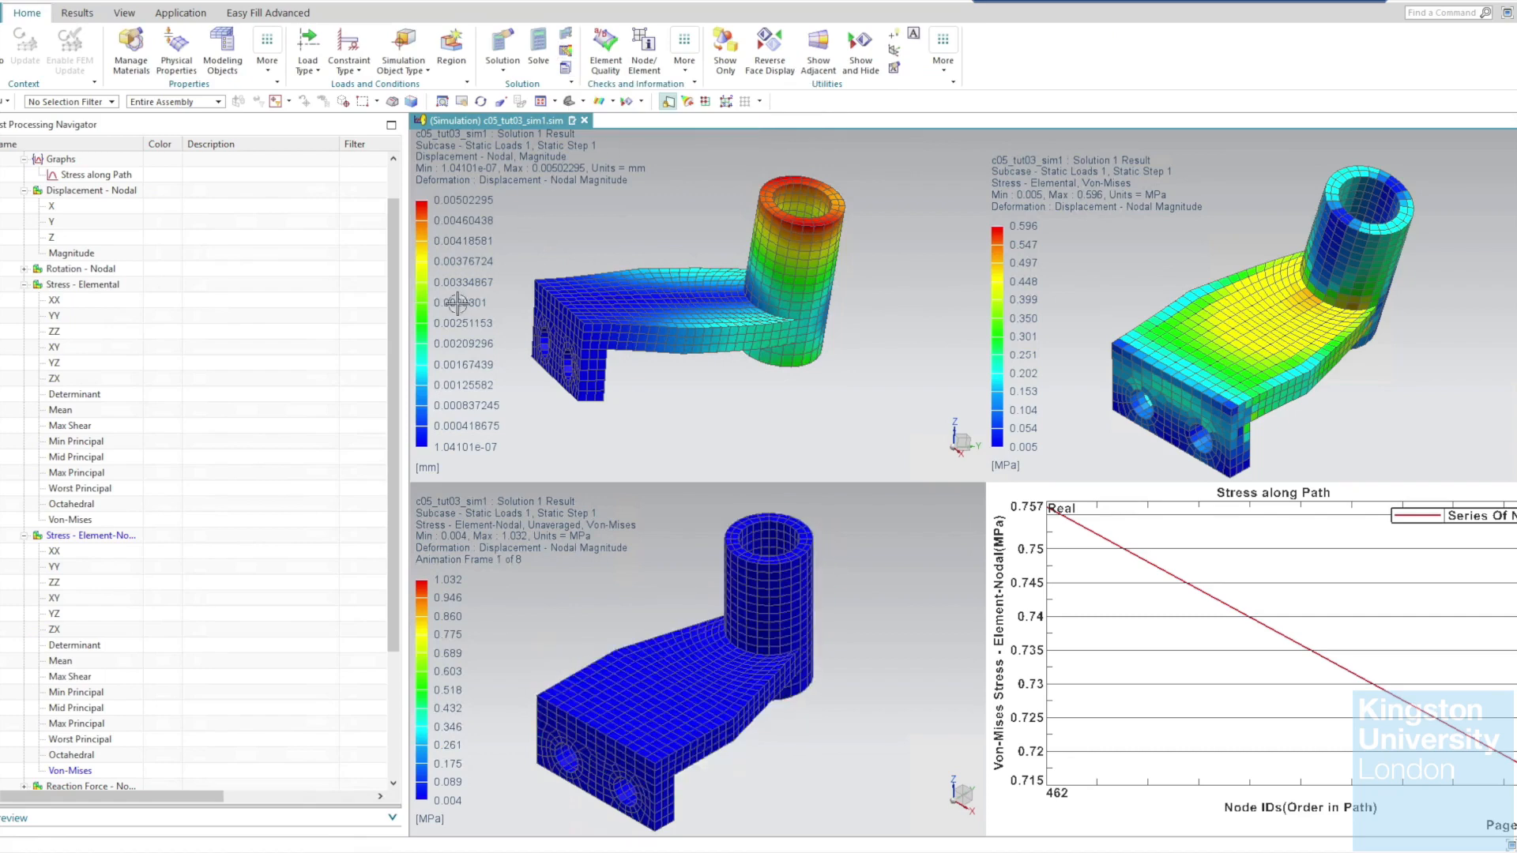
Switch to File Explorer and try to open c05_tut03_sim1 from the Tutorial_02 folder under CAE10-CAE06.
key("alt+Tab")
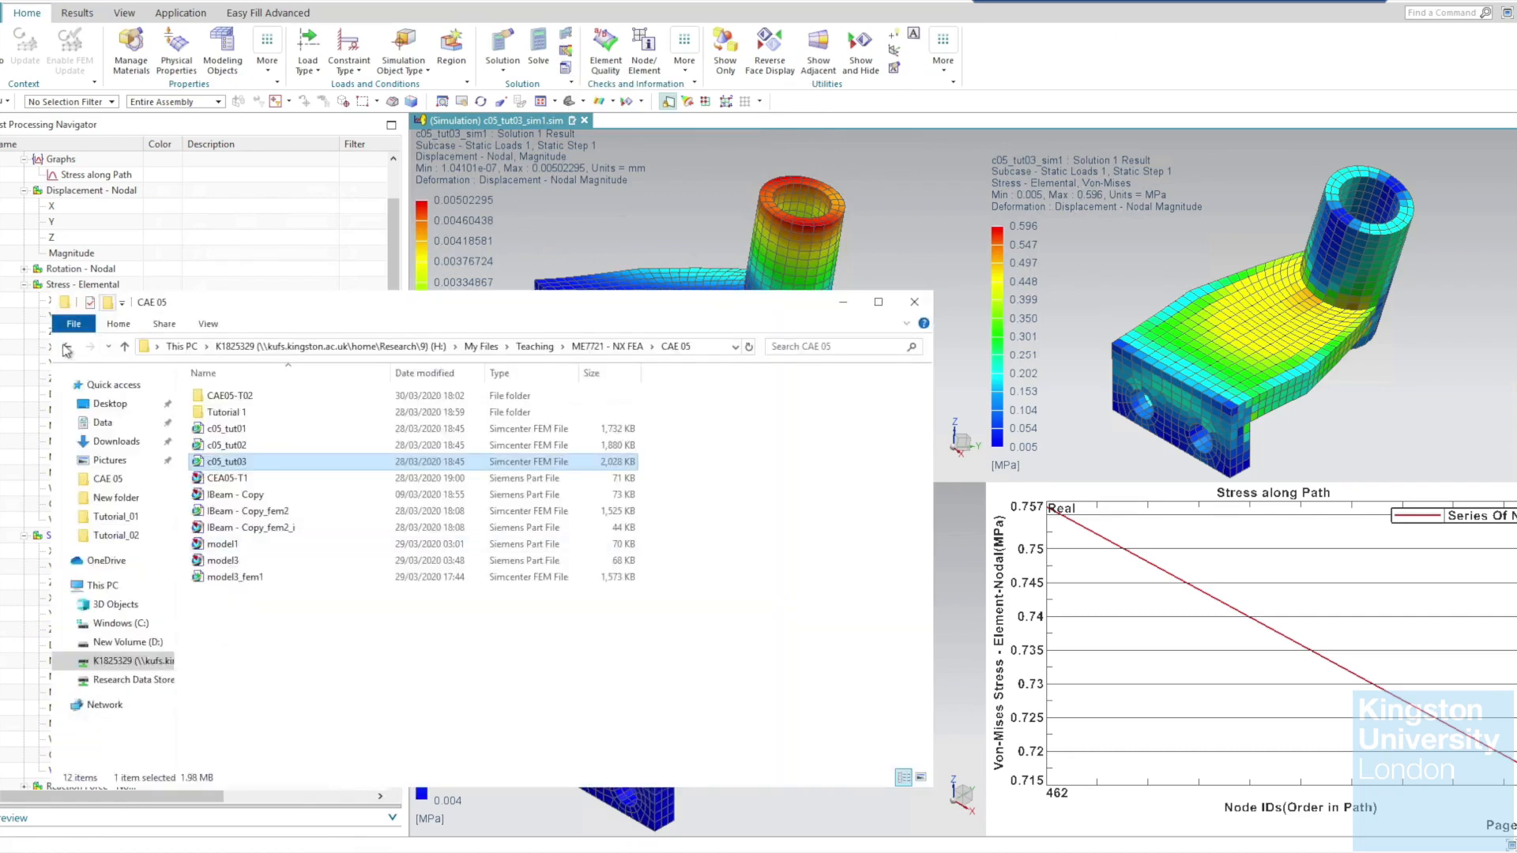
left_click(67, 346)
double_click(234, 412)
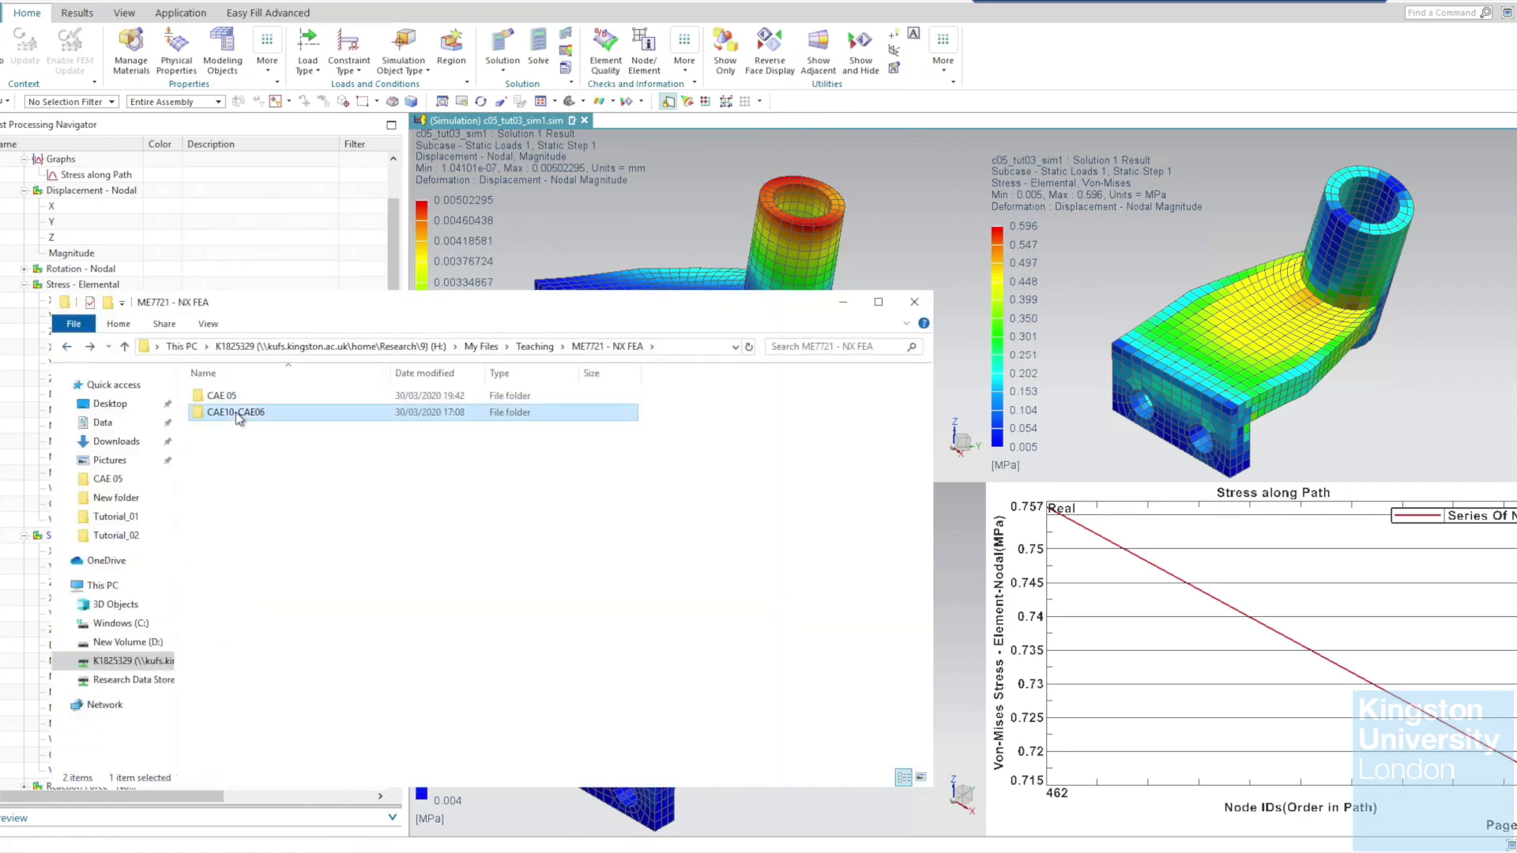
double_click(237, 412)
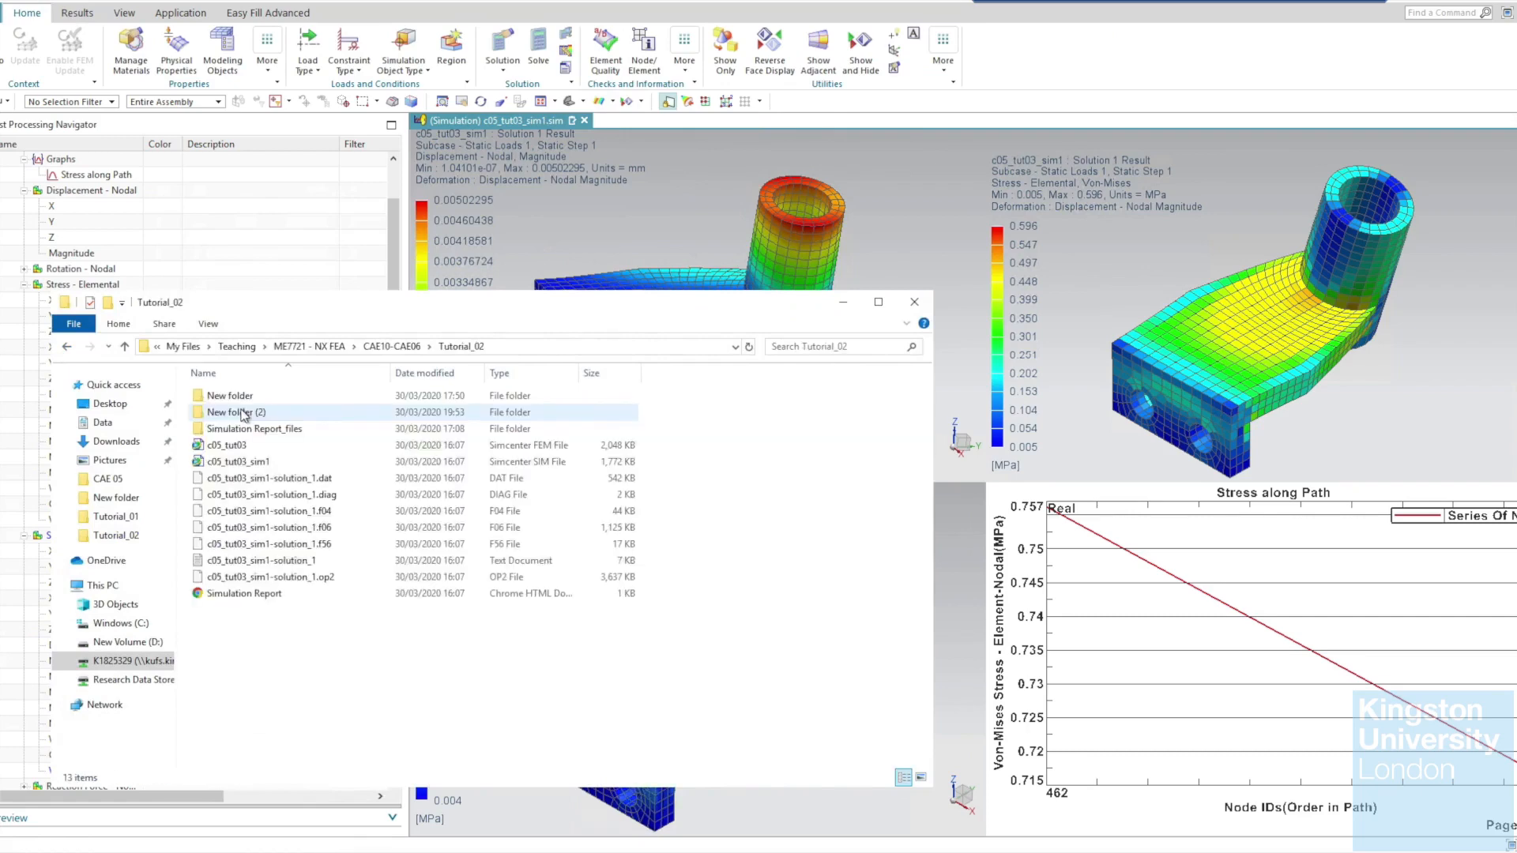
double_click(278, 462)
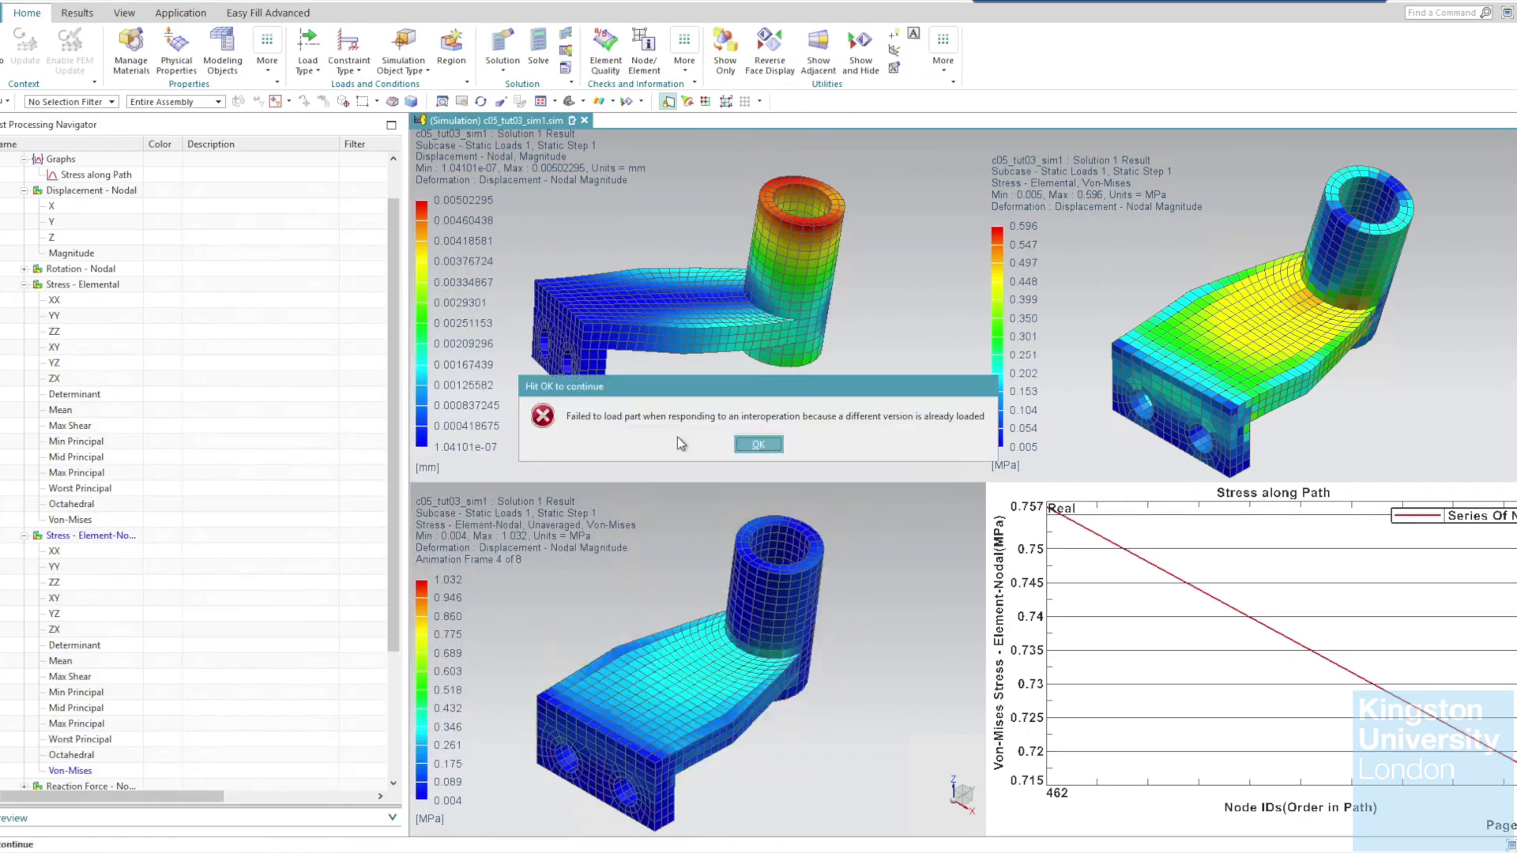
left_click(759, 445)
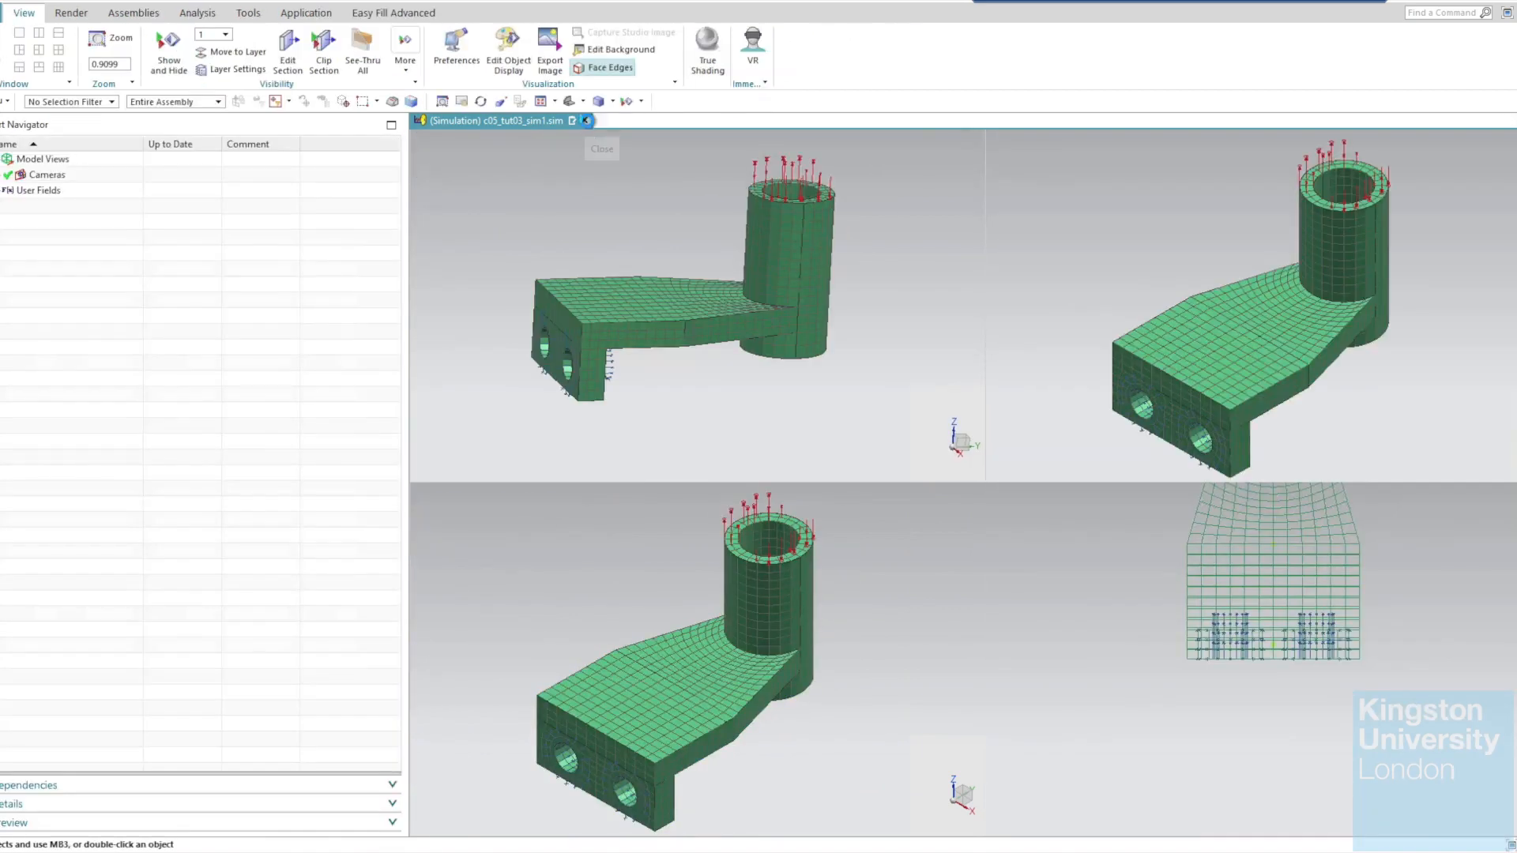
Close the currently loaded c05_tut03_sim1 simulation.
left_click(585, 121)
left_click(760, 455)
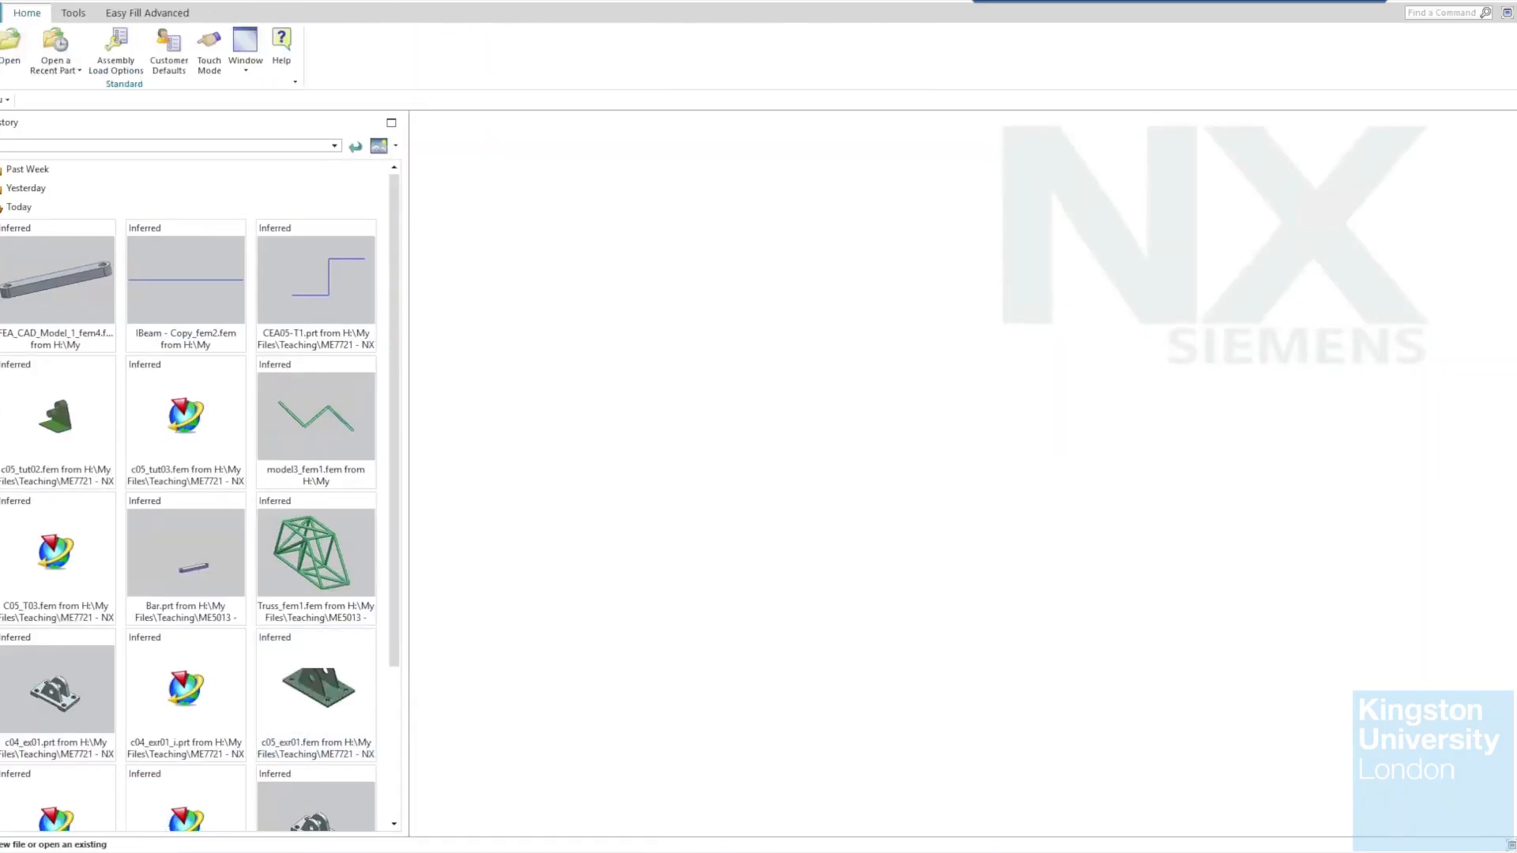
Switch to File Explorer and open the c05_tut03_sim1 simulation from the Tutorial_02 folder.
key("alt+Tab")
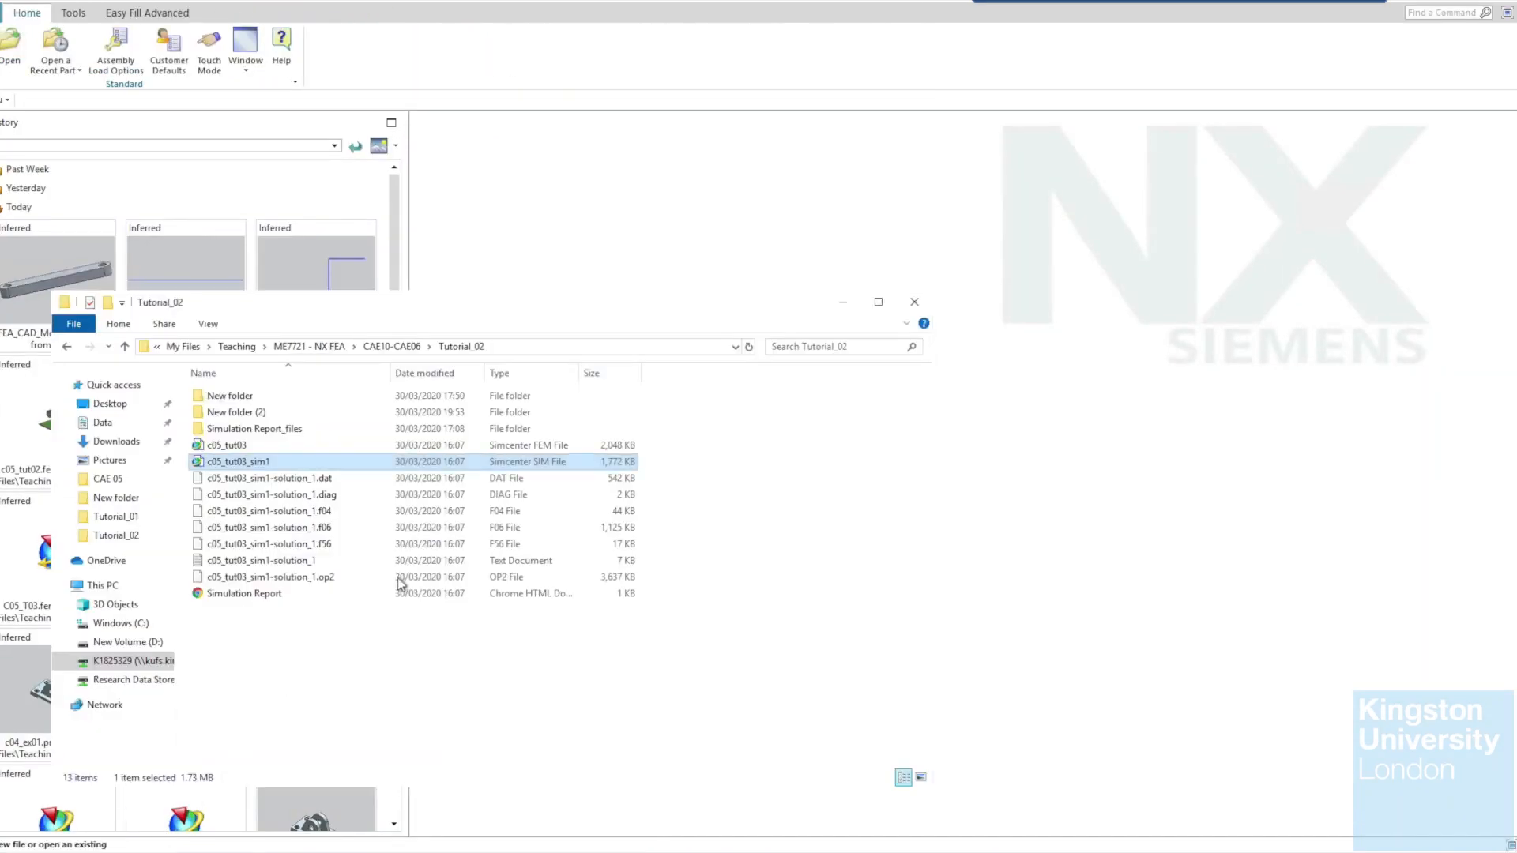
double_click(247, 460)
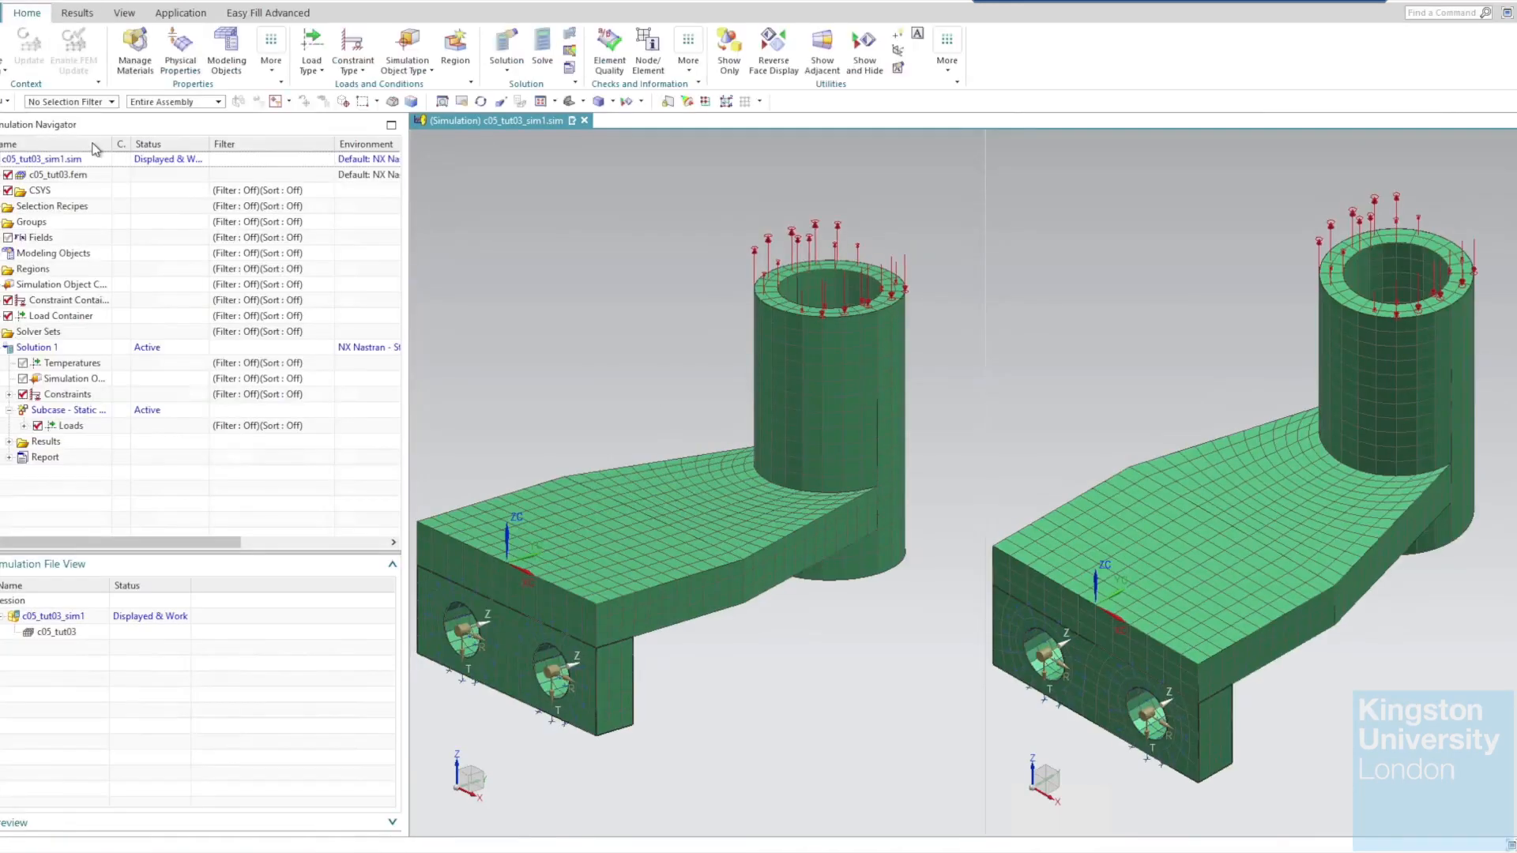
key("alt+f")
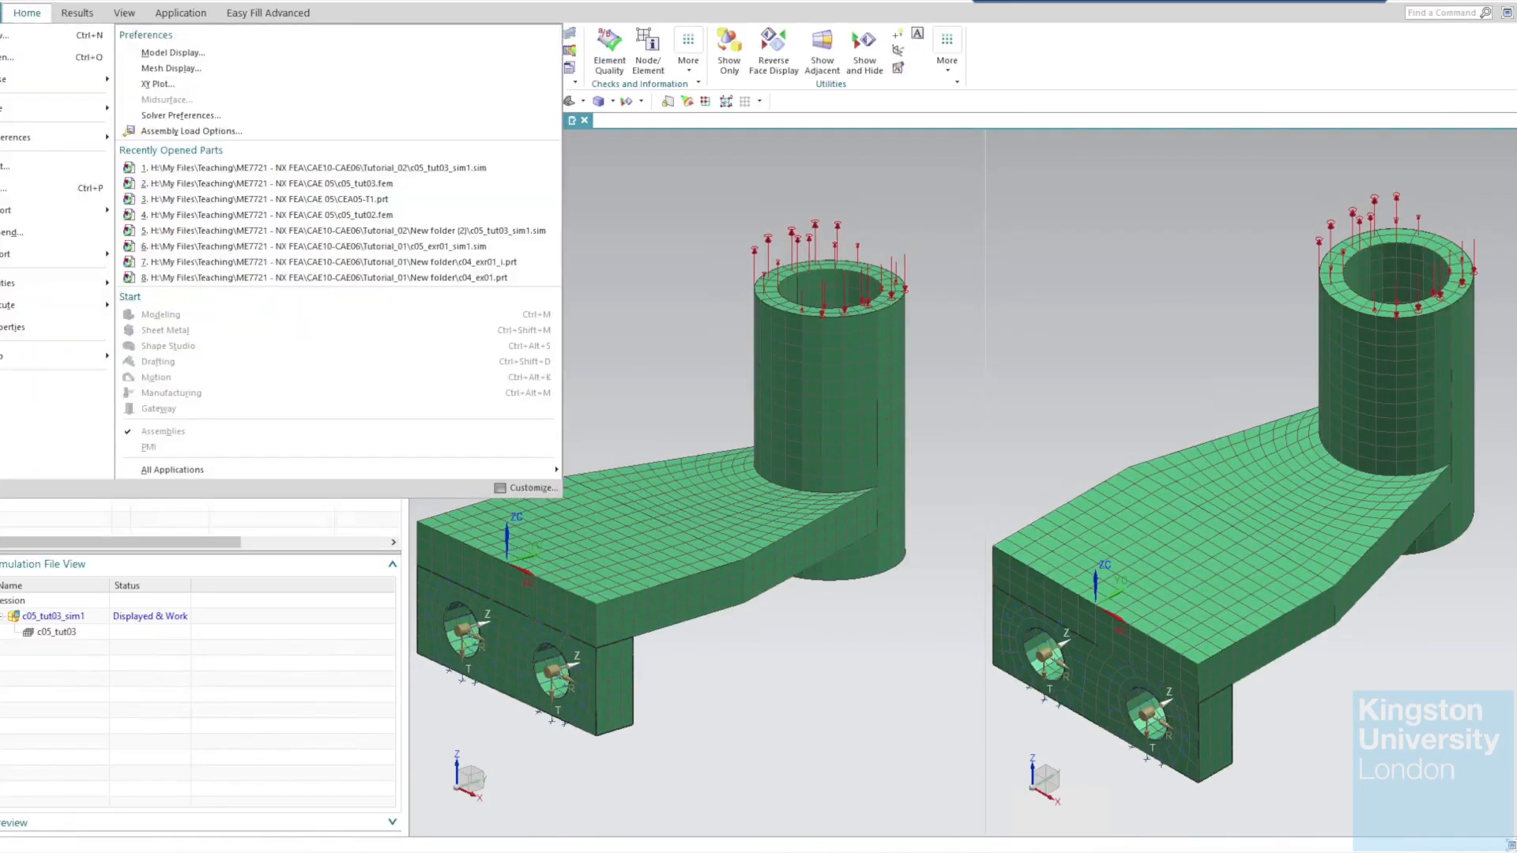
mouse_move(42, 120)
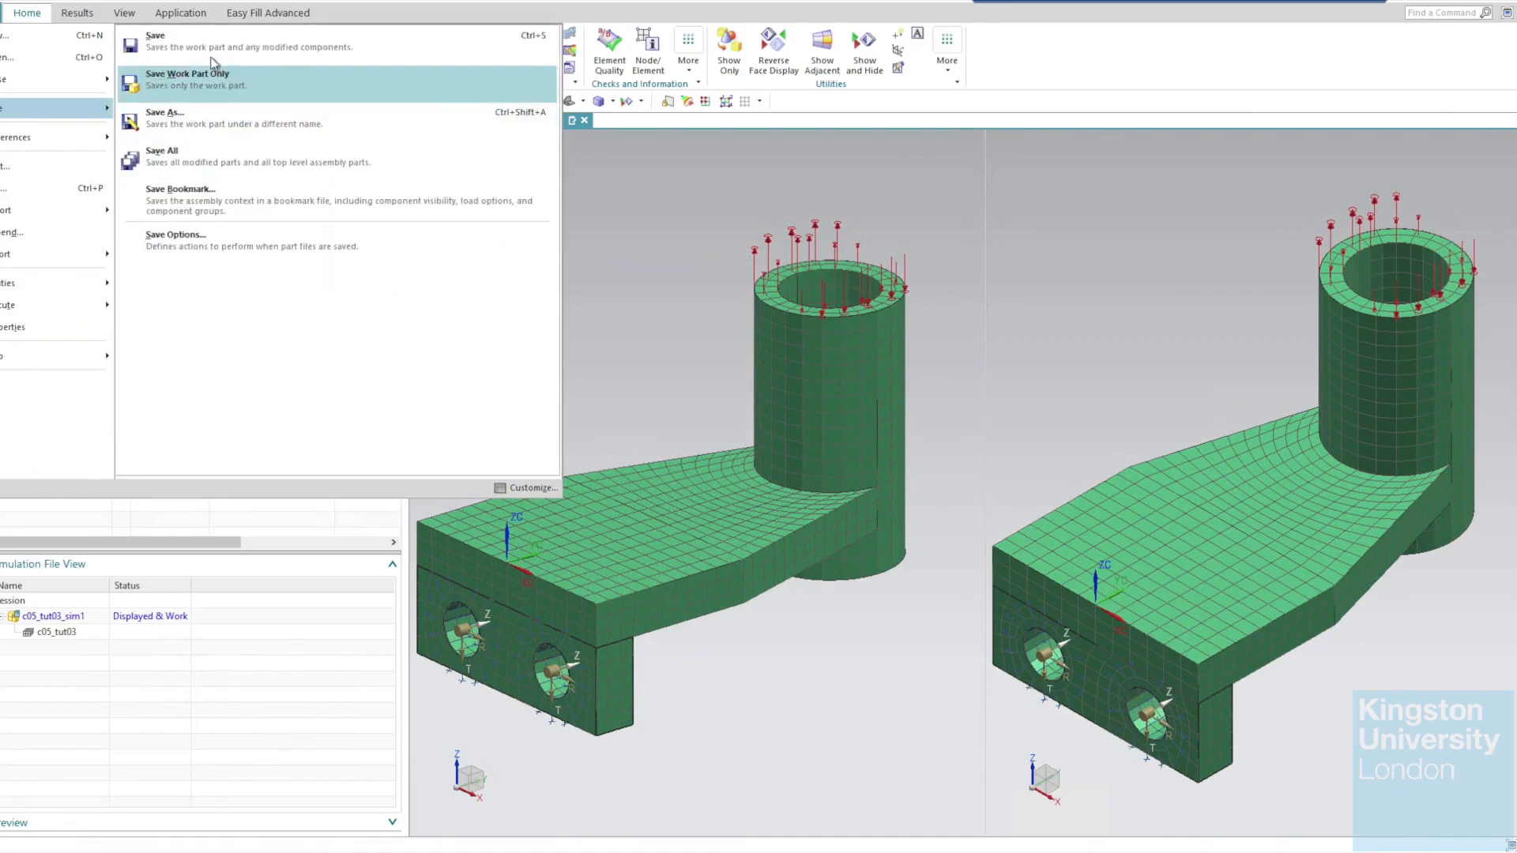
left_click(1145, 79)
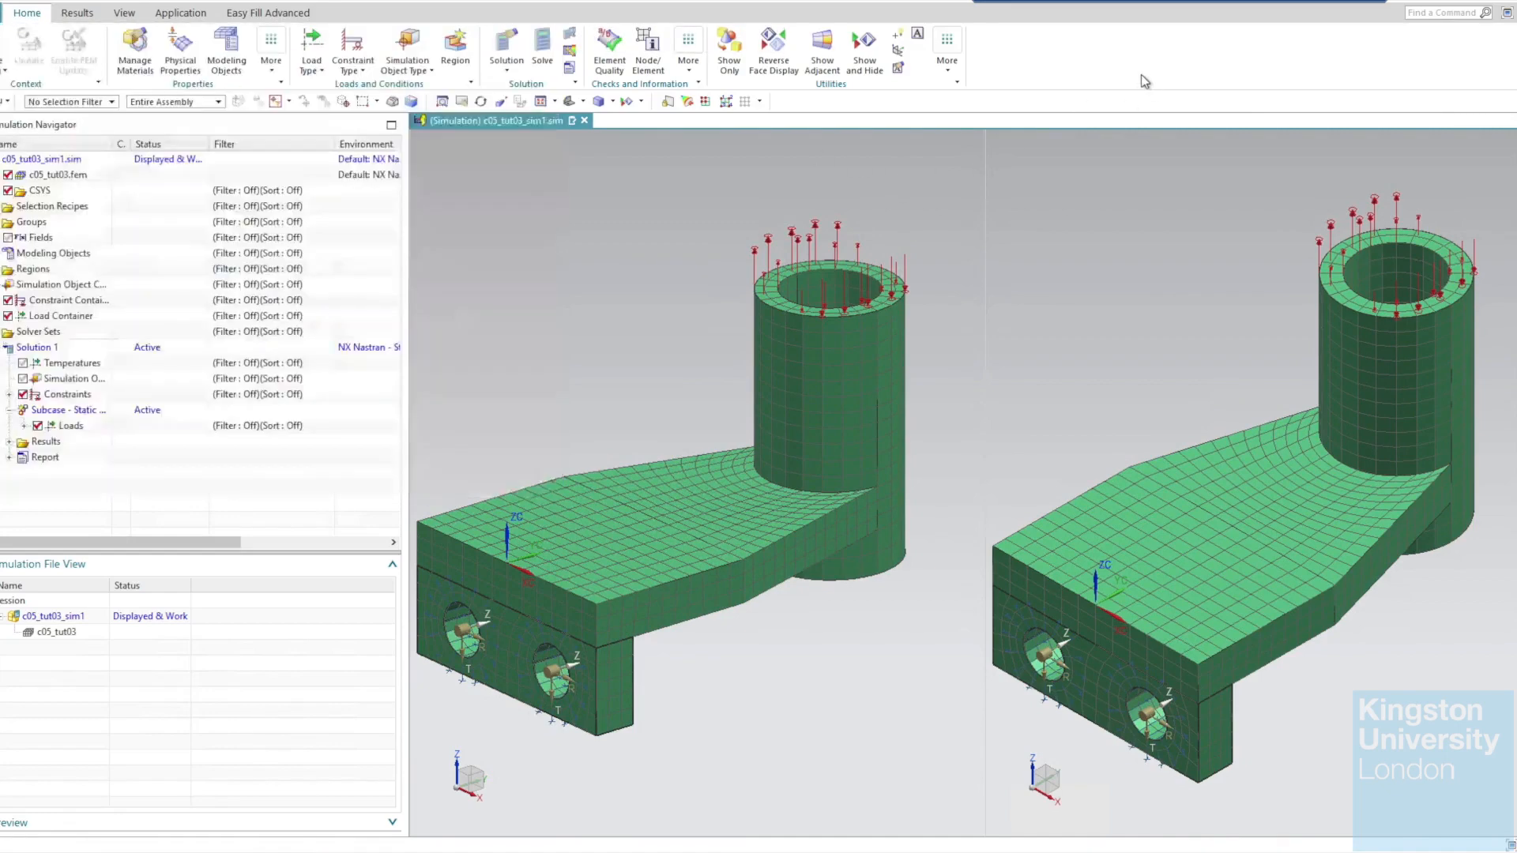
Expand Solution 1's Report node, switch to File Explorer and open the Simulation Report file from the Tutorial_02 folder in the browser.
left_click(9, 457)
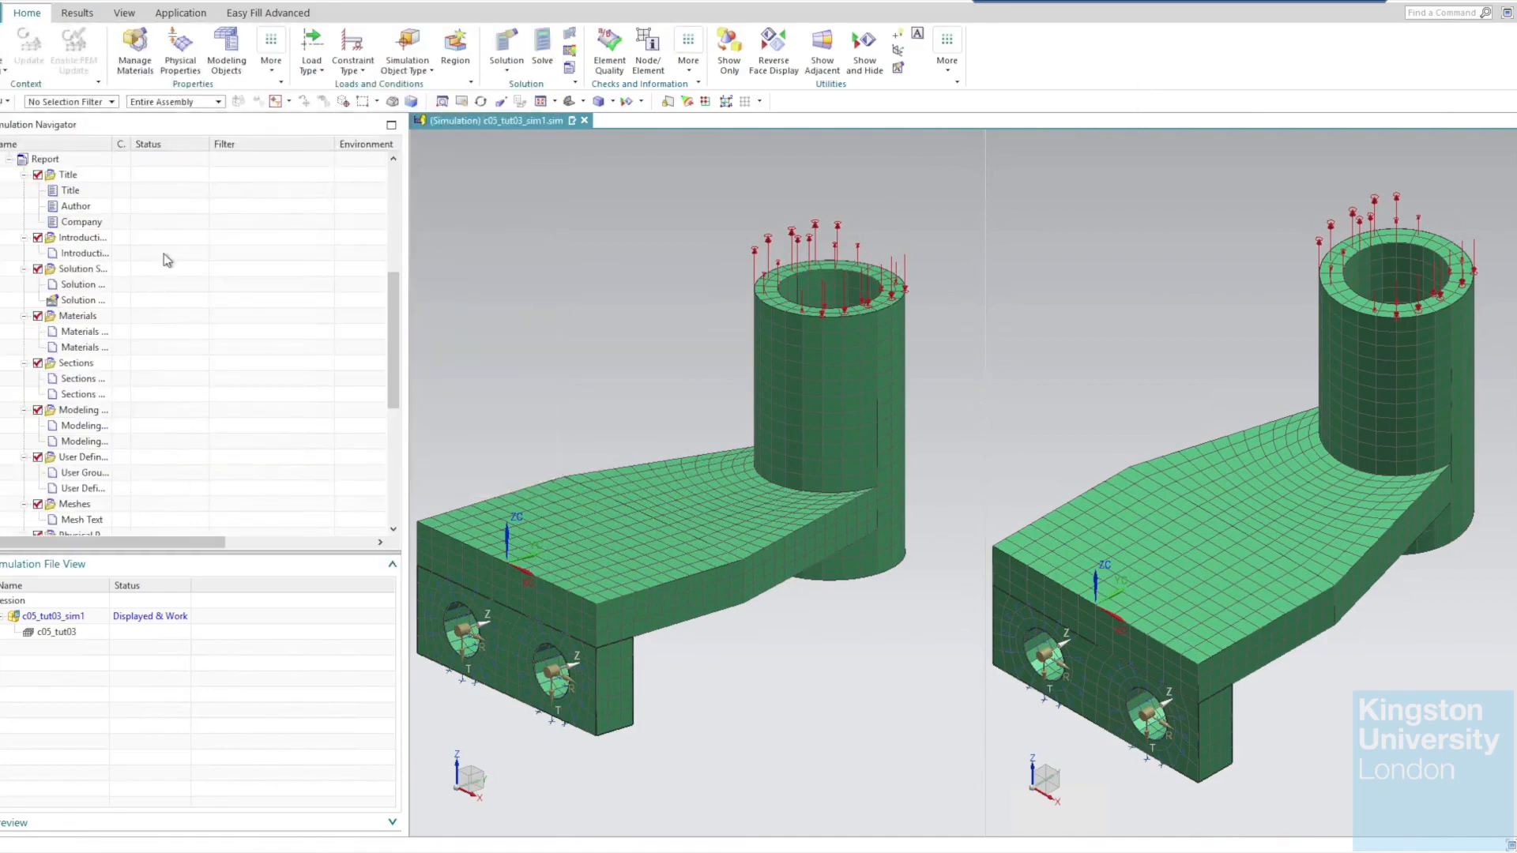
key("alt+Tab")
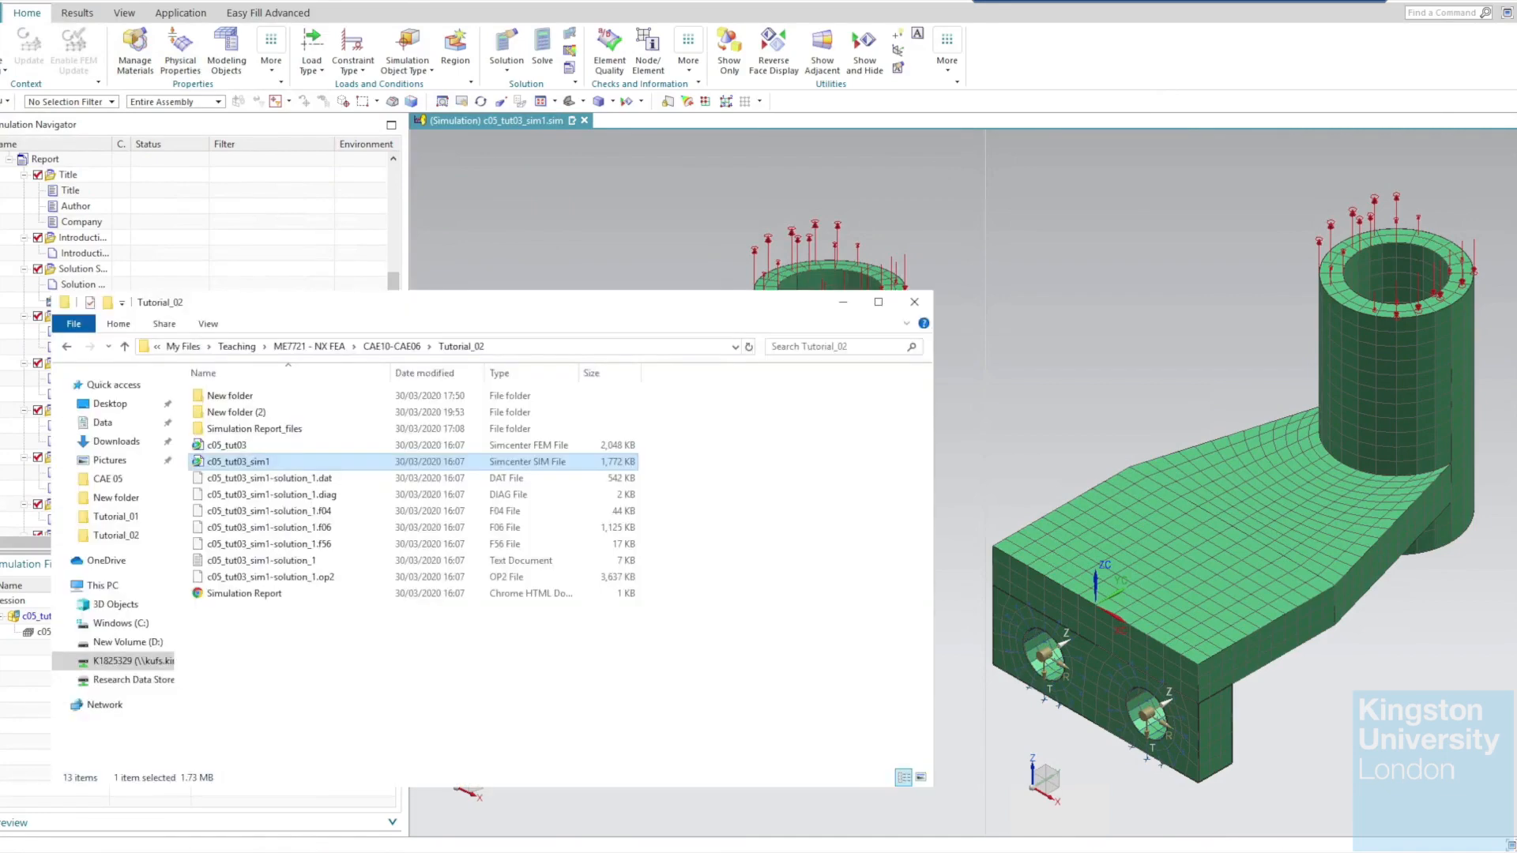
left_click(239, 594)
double_click(239, 594)
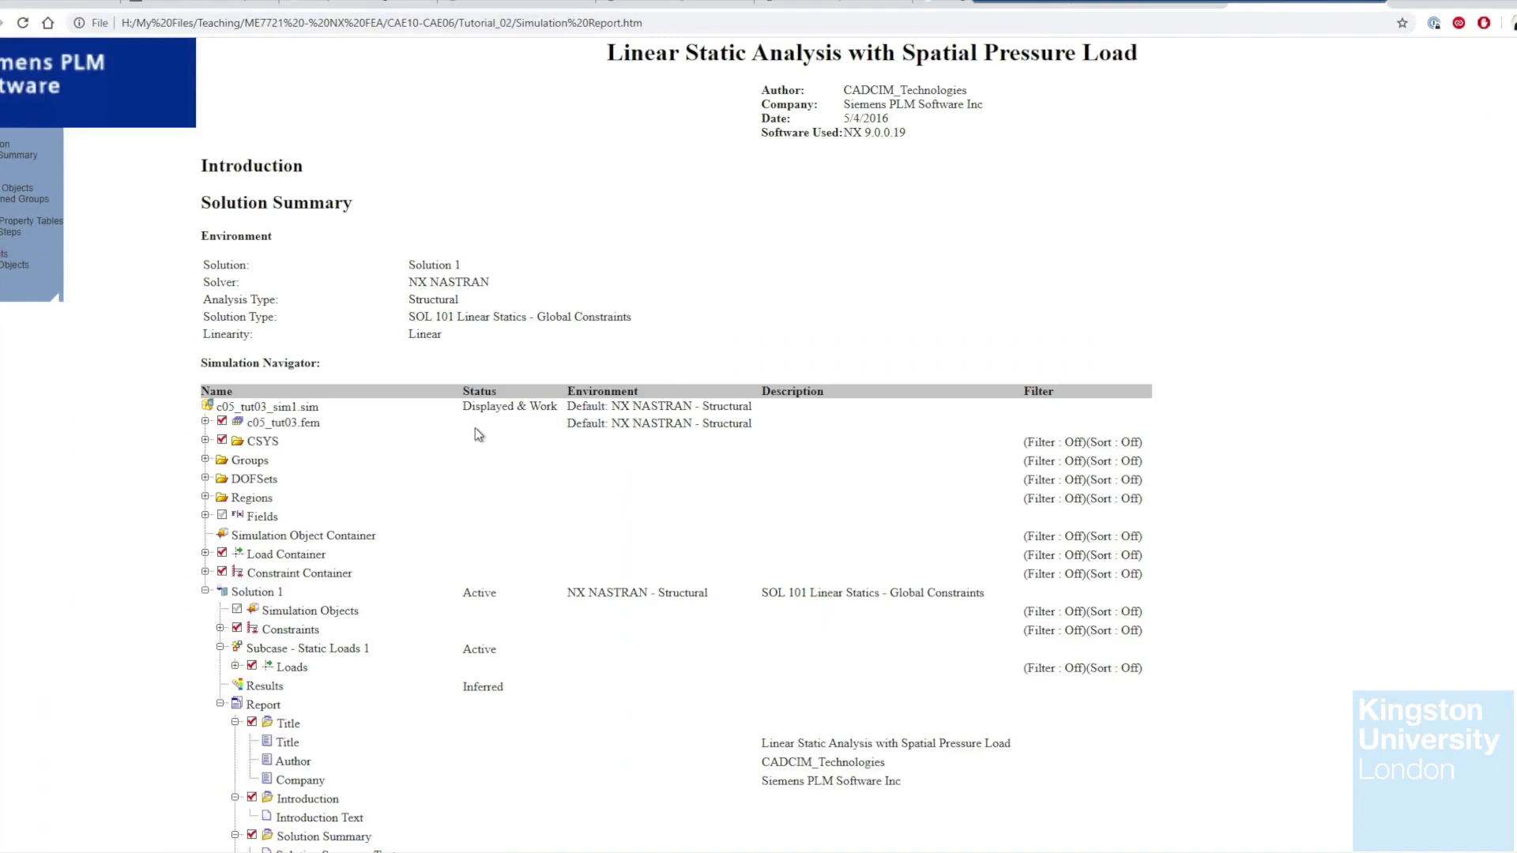
Examine the simulation report's material, mesh, load, constraint, results and image sections, and switch to the CAE_Unit_10 PDF.
scroll(508, 461, "down", 12)
scroll(531, 461, "down", 9)
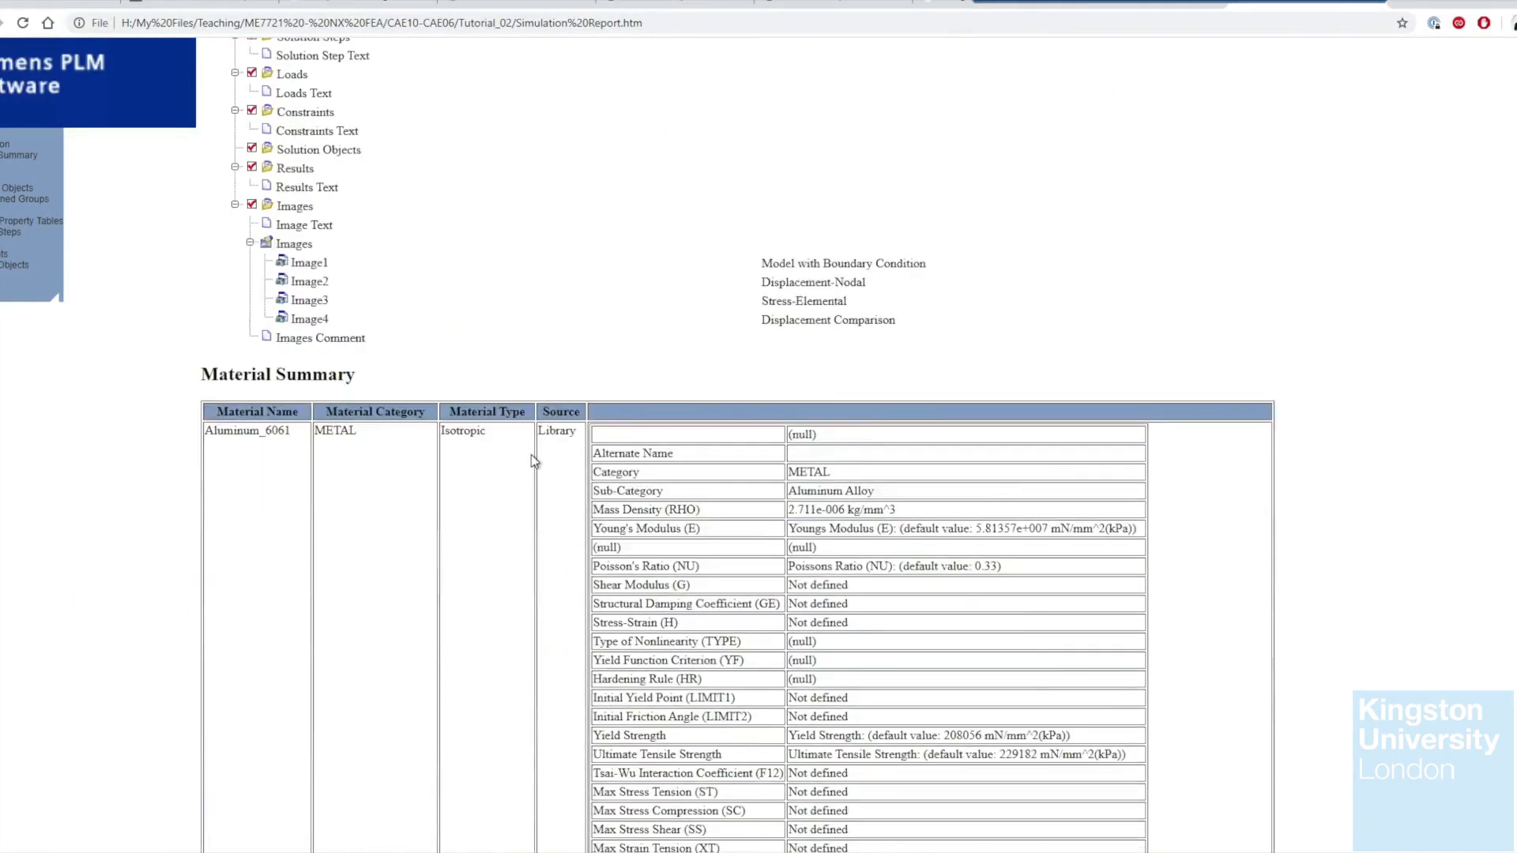
scroll(531, 460, "down", 16)
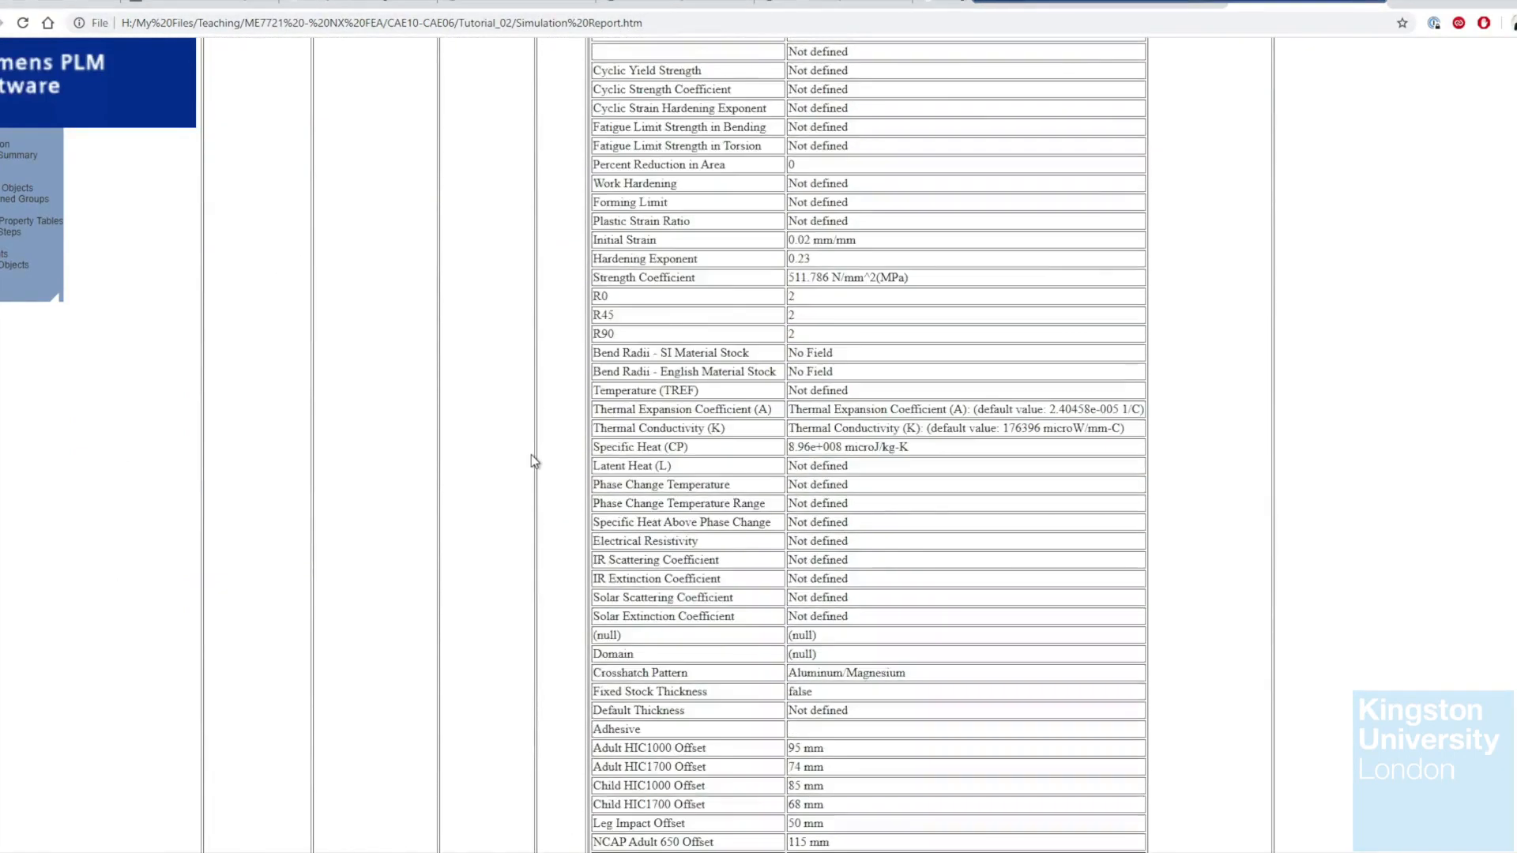
scroll(531, 460, "down", 5)
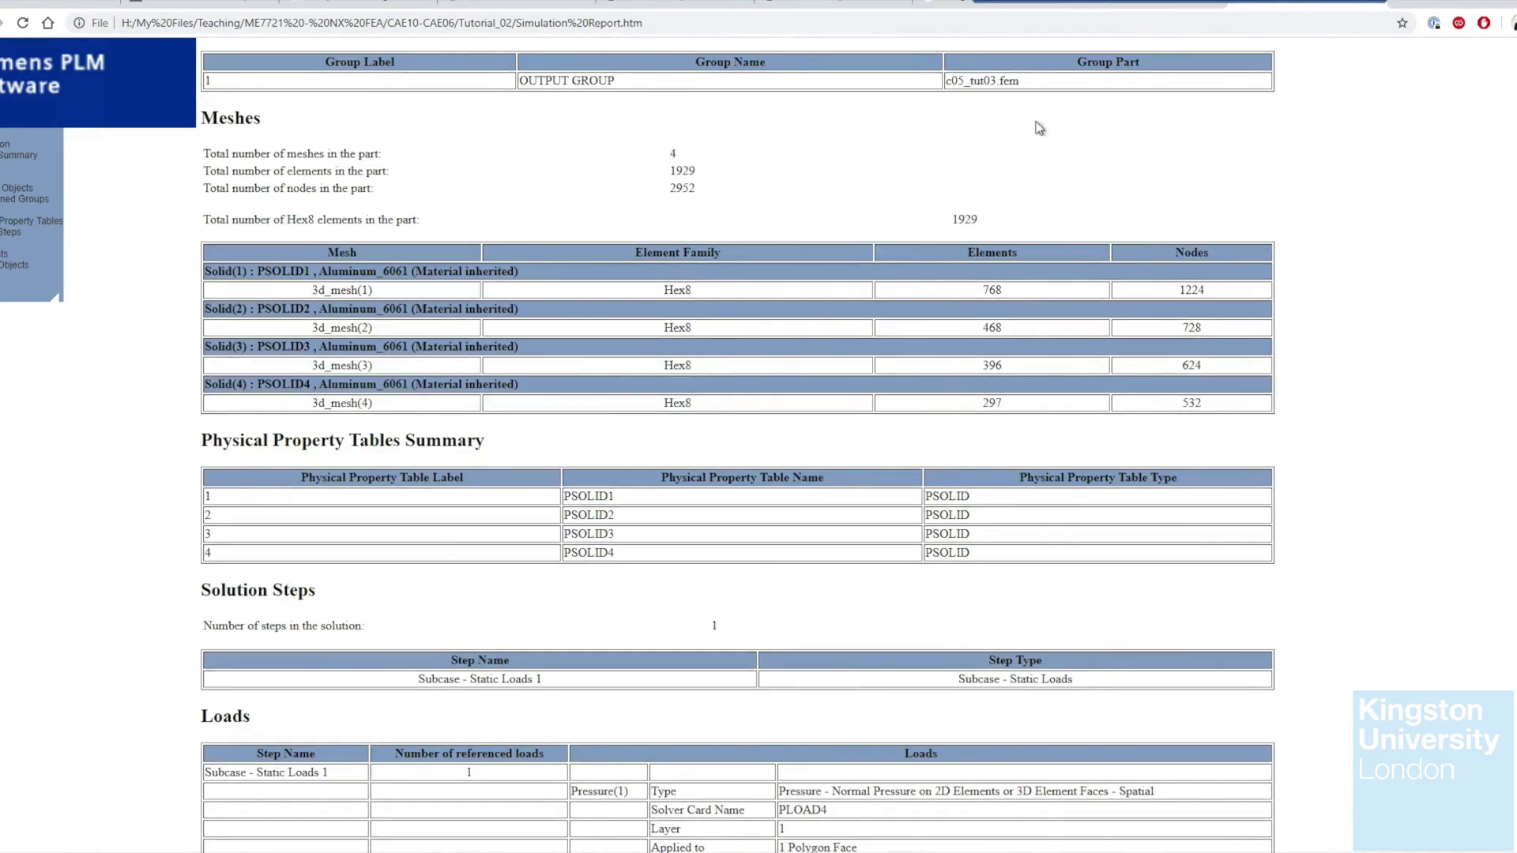
scroll(1135, 539, "down", 7)
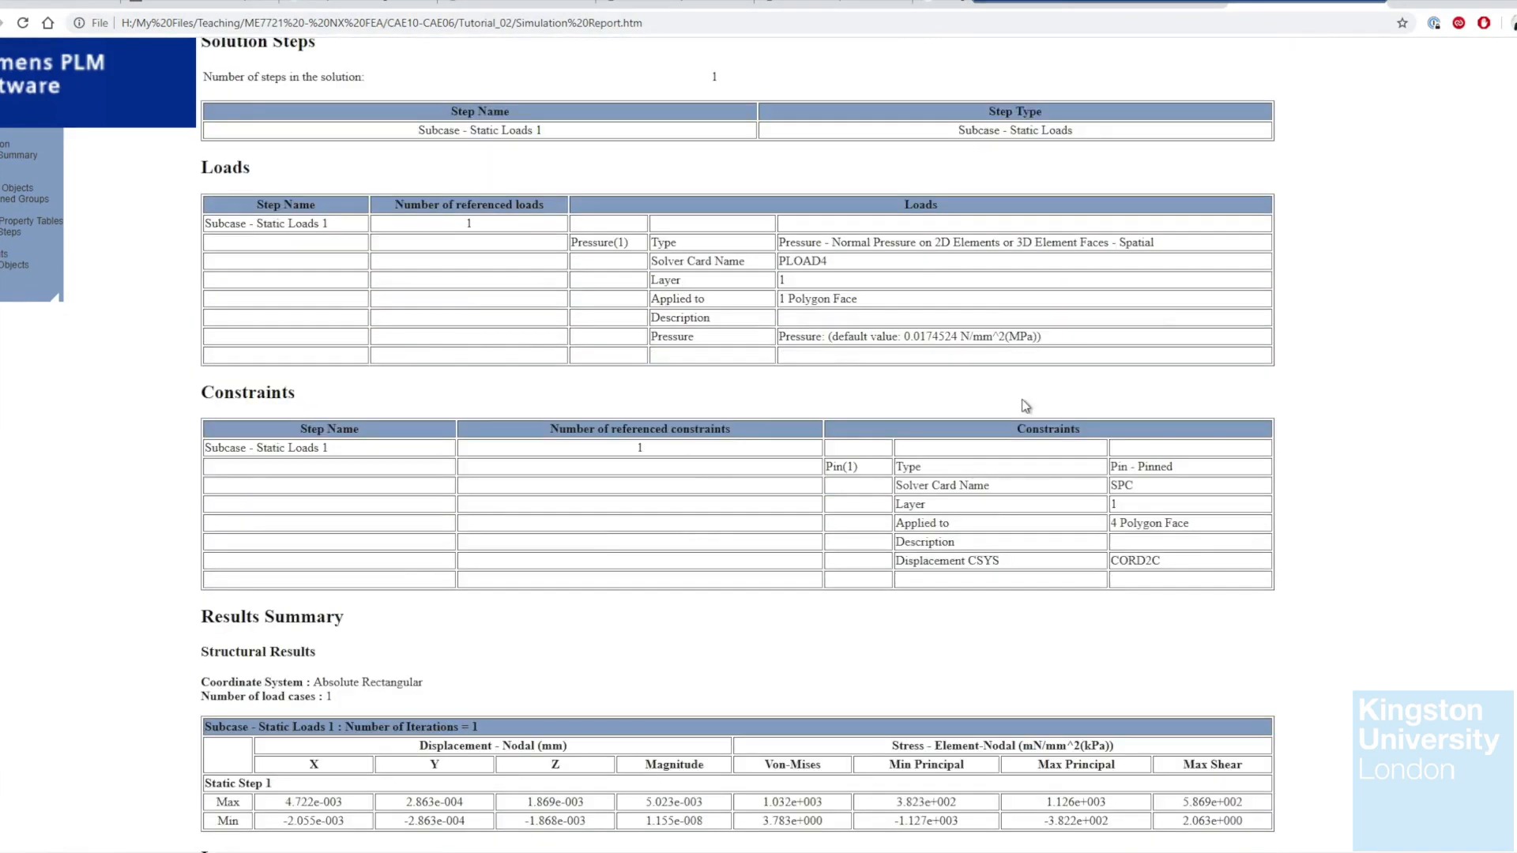
scroll(850, 522, "down", 10)
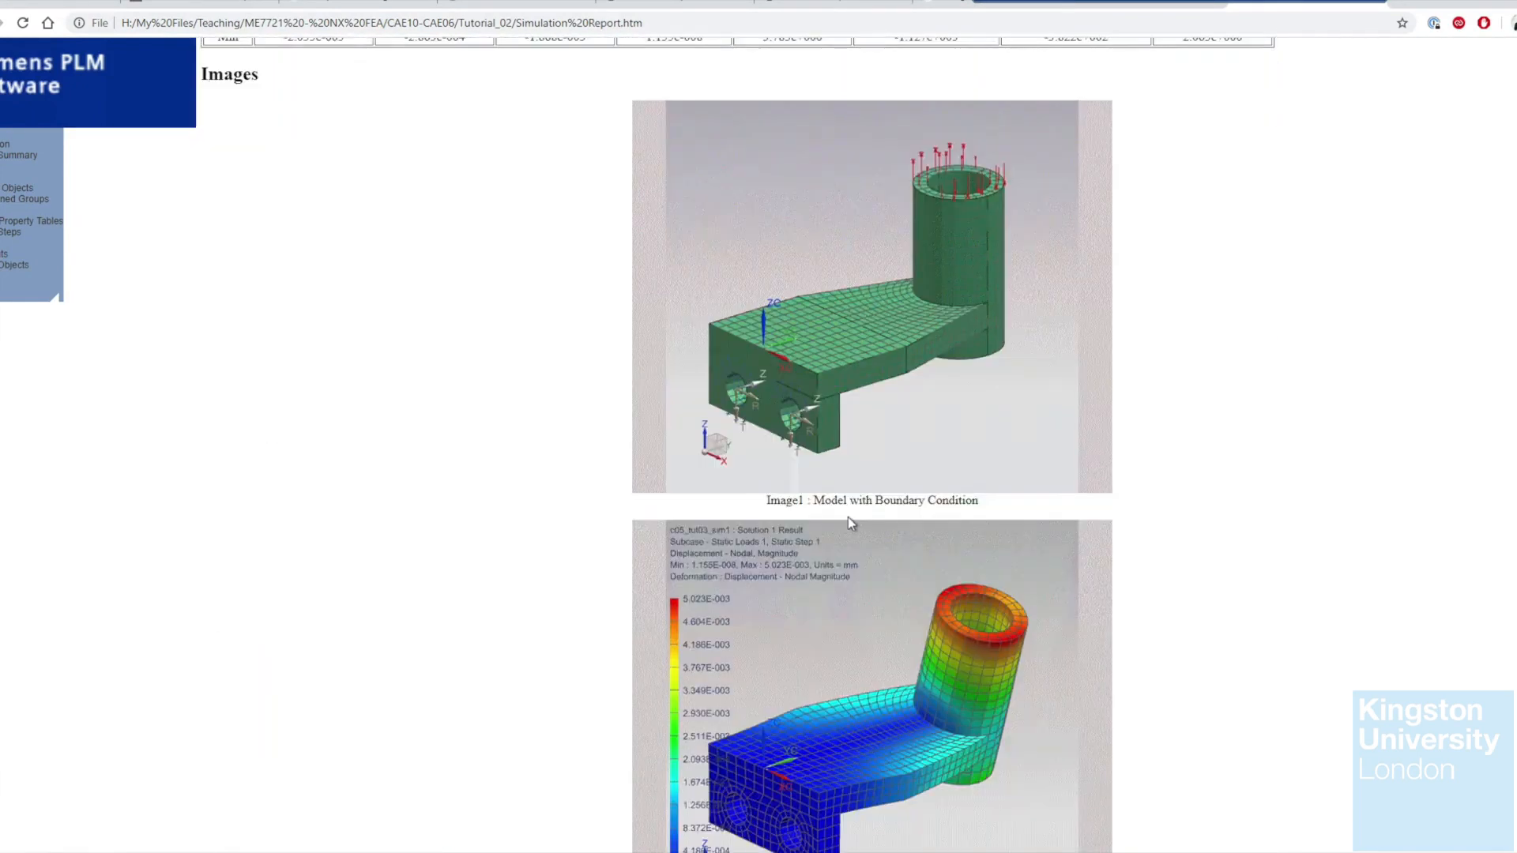
scroll(847, 517, "down", 10)
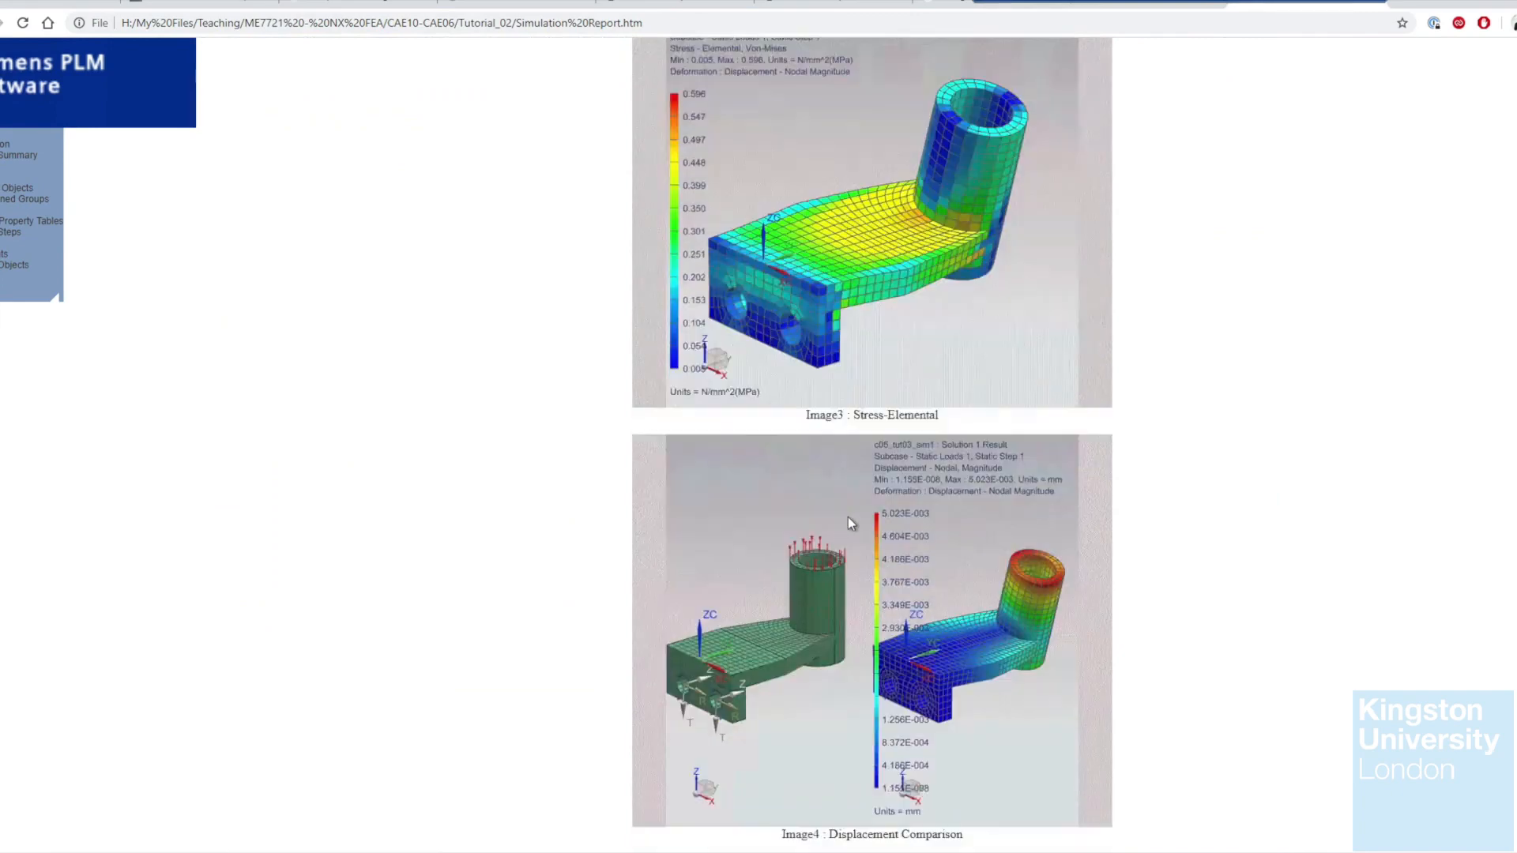
scroll(928, 289, "up", 6)
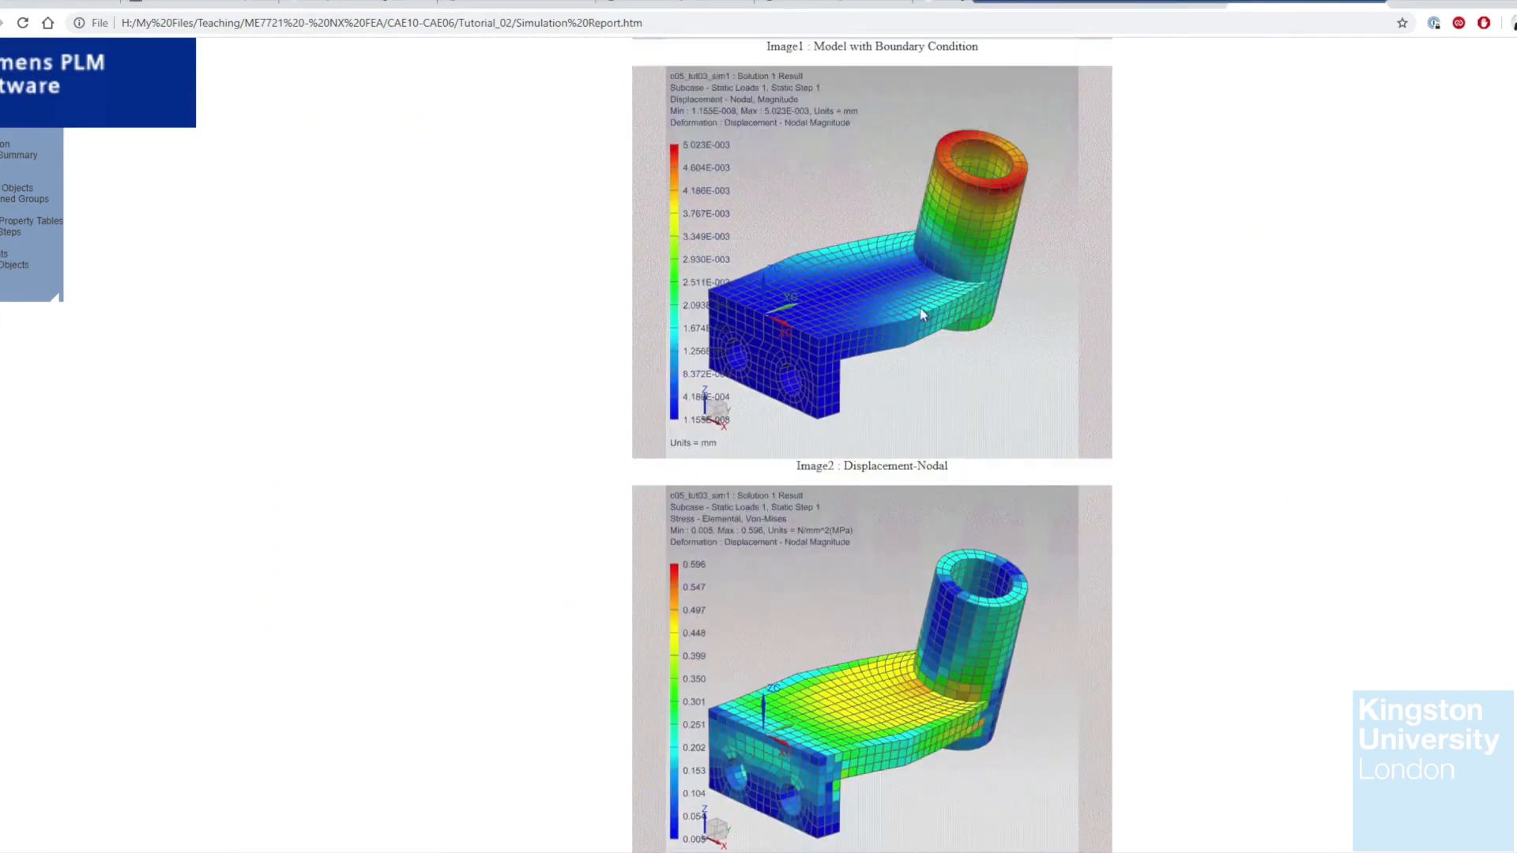
scroll(1035, 325, "up", 14)
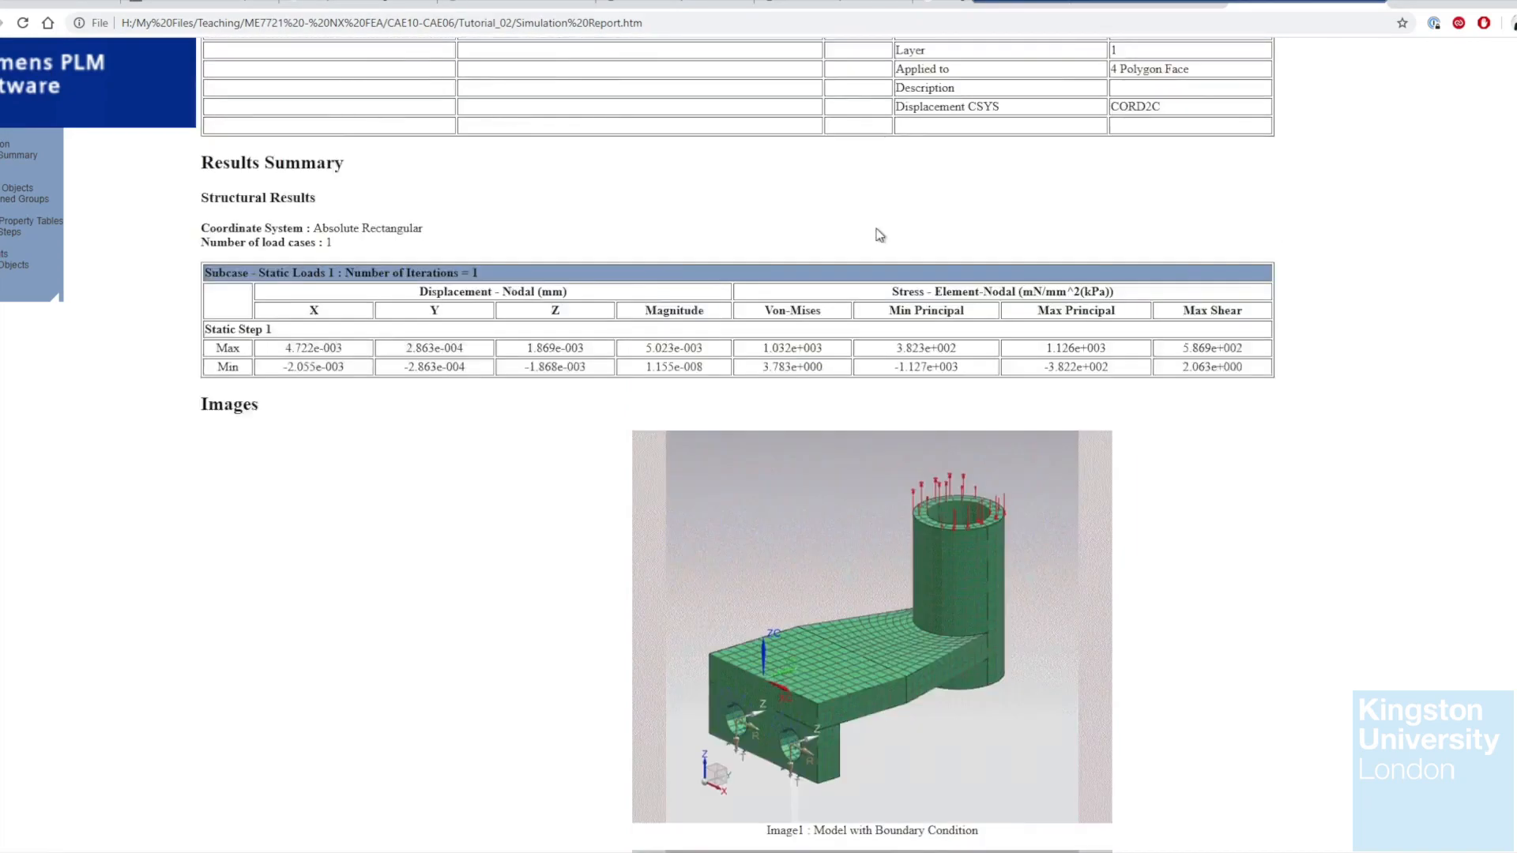
scroll(879, 235, "up", 7)
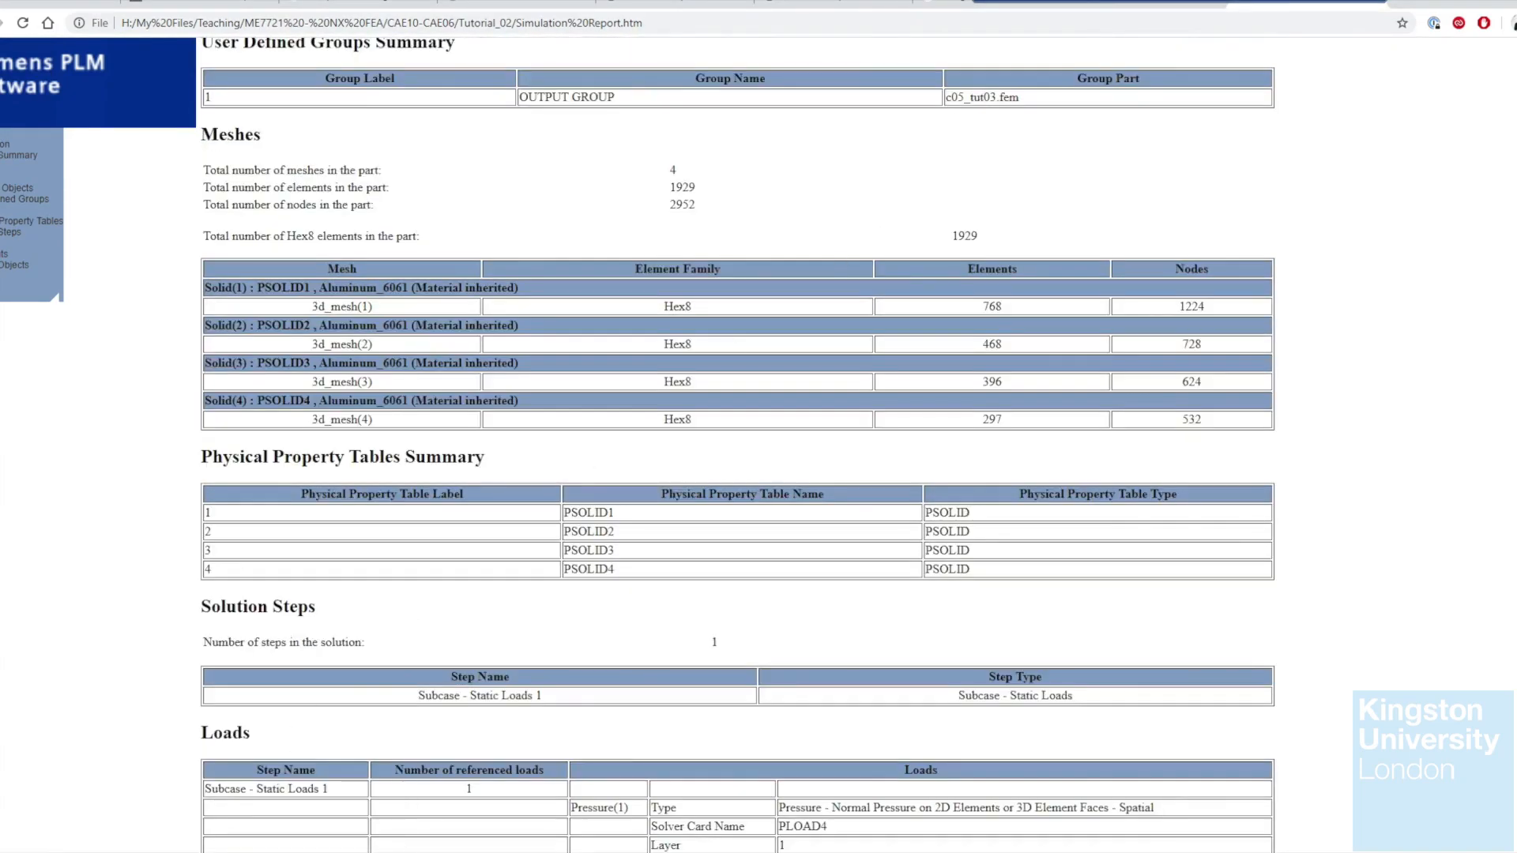
key("alt+Tab")
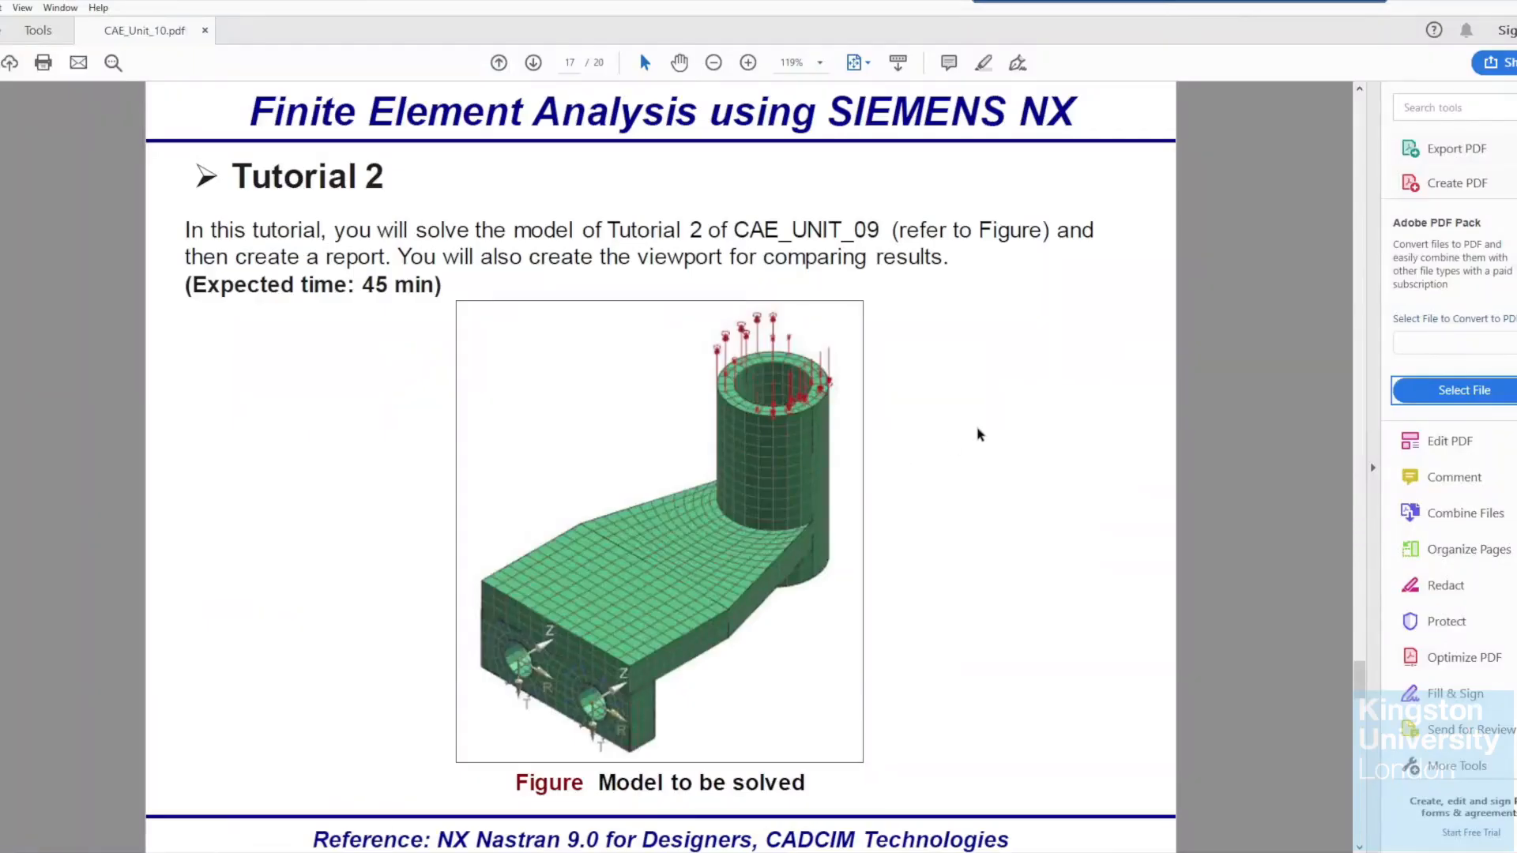